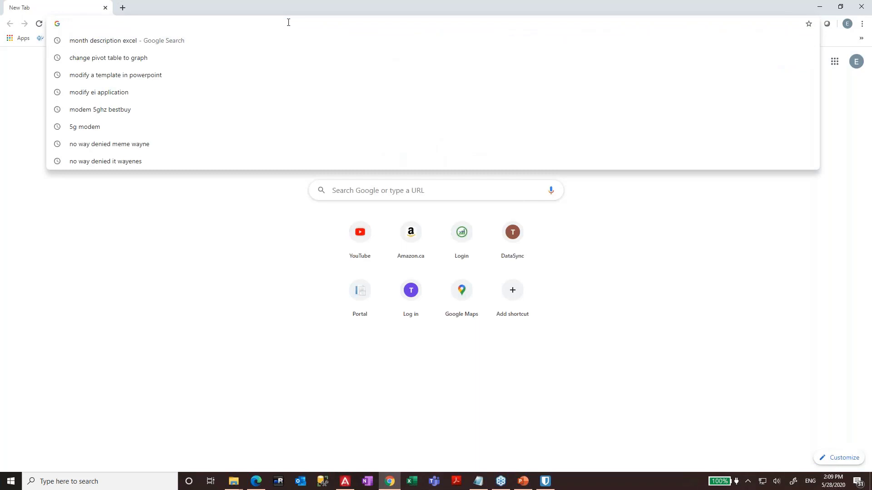
- Go to nectaritraining.tangerinesoftware.com in Chrome to reach the Nectari login page
text(https://nectaritraining.tangerinesoftware.com/)
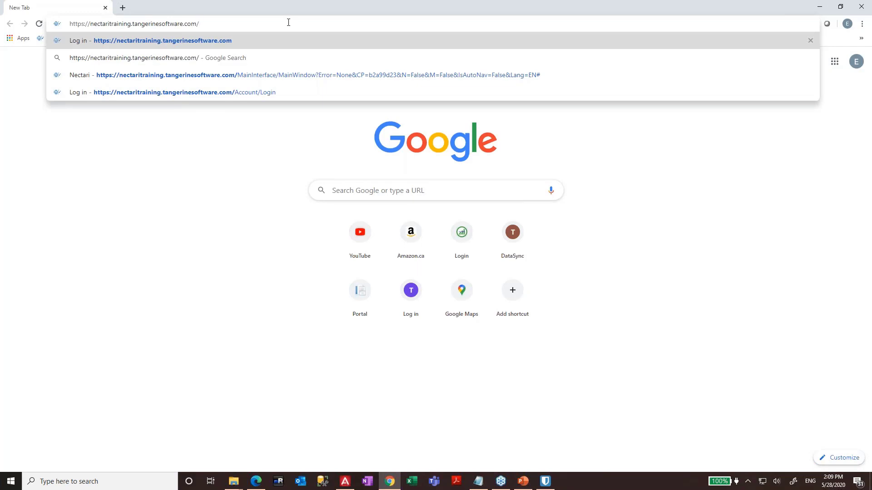
key(Return)
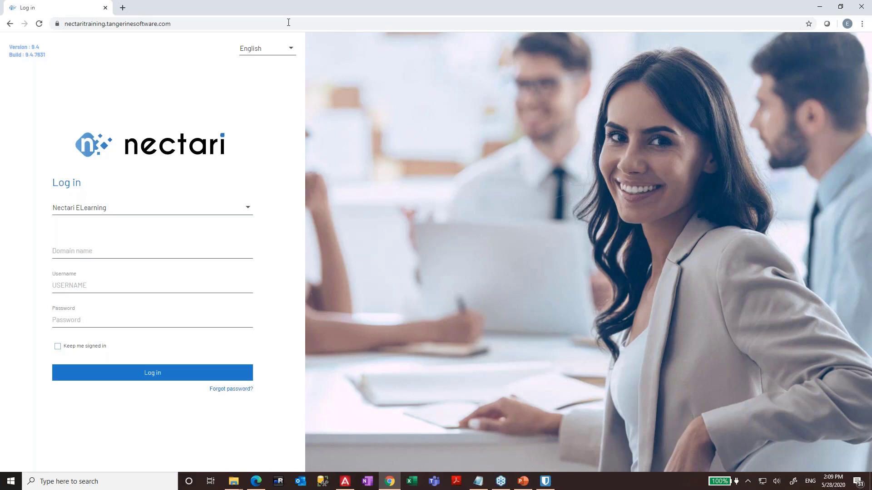
- Enter ADMIN as the Nectari username
click(90, 286)
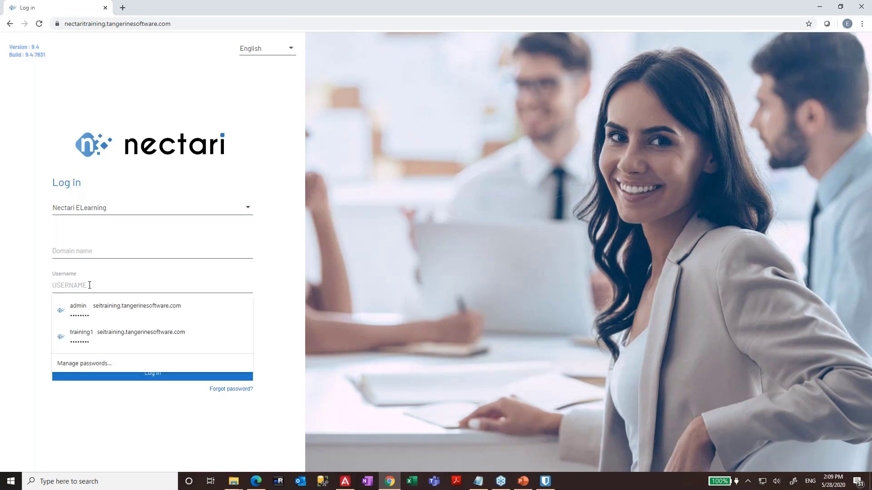
text(ADMIN)
key(Tab)
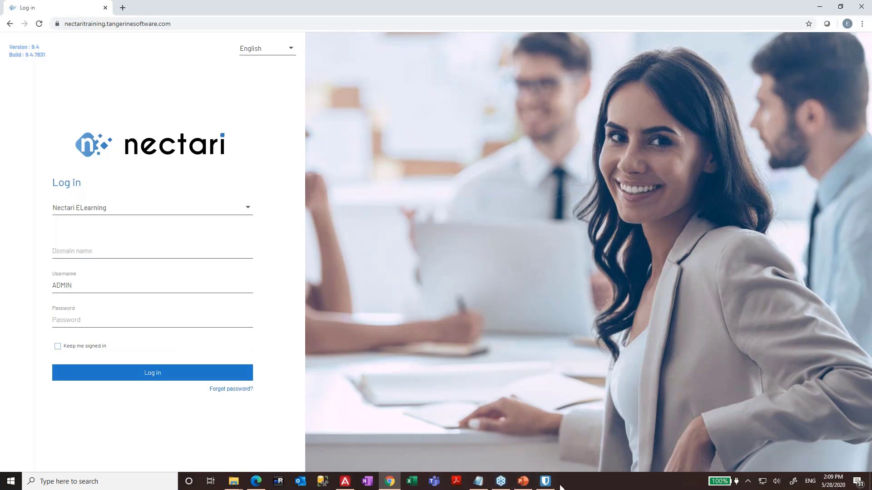
- Copy the stored password from Bitwarden, paste it into Password and log in
click(546, 481)
click(643, 134)
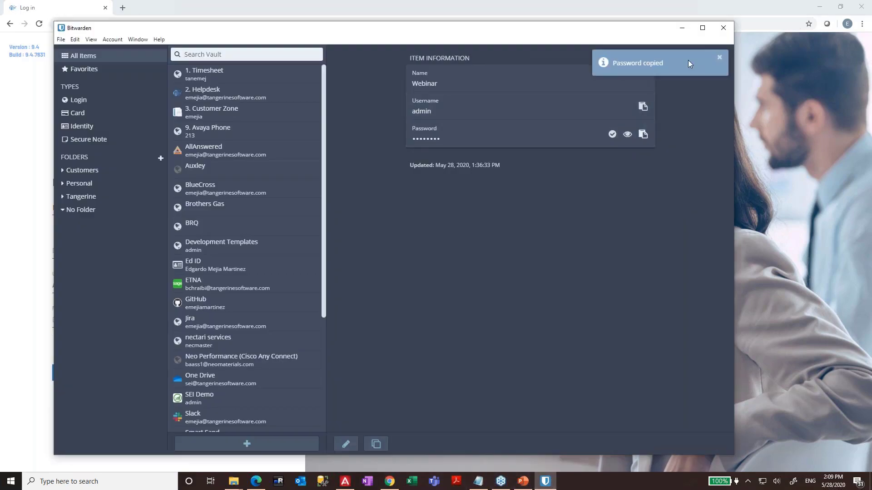
click(681, 28)
click(111, 321)
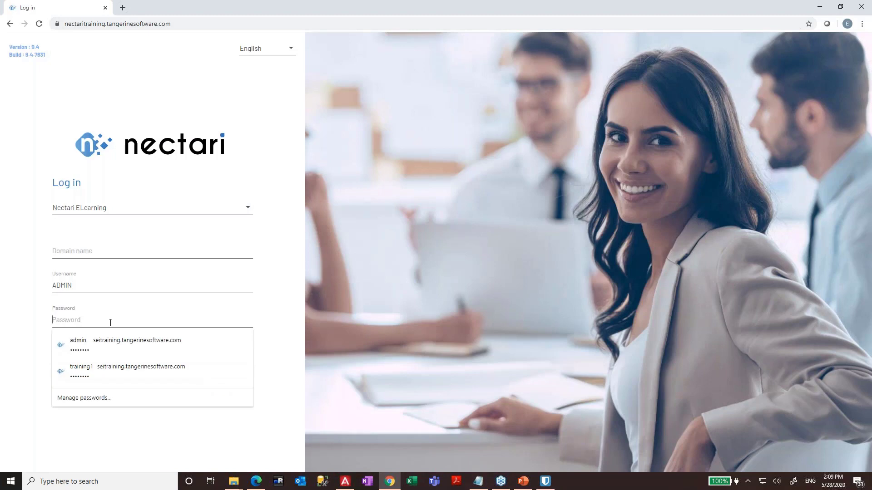
key(ctrl+v)
click(128, 374)
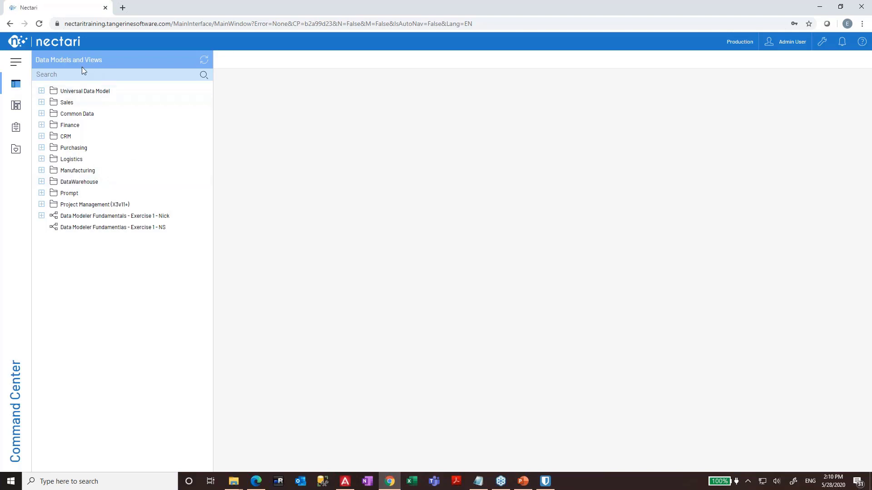
- Expand Universal Data Model, Sales, Forecast Data Entry and Inventory, then collapse Inventory and Sales
click(822, 44)
click(823, 44)
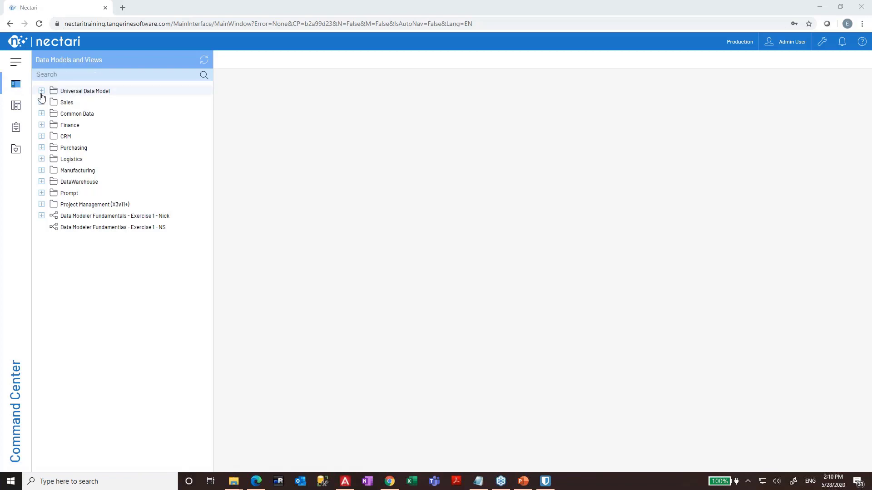
click(41, 92)
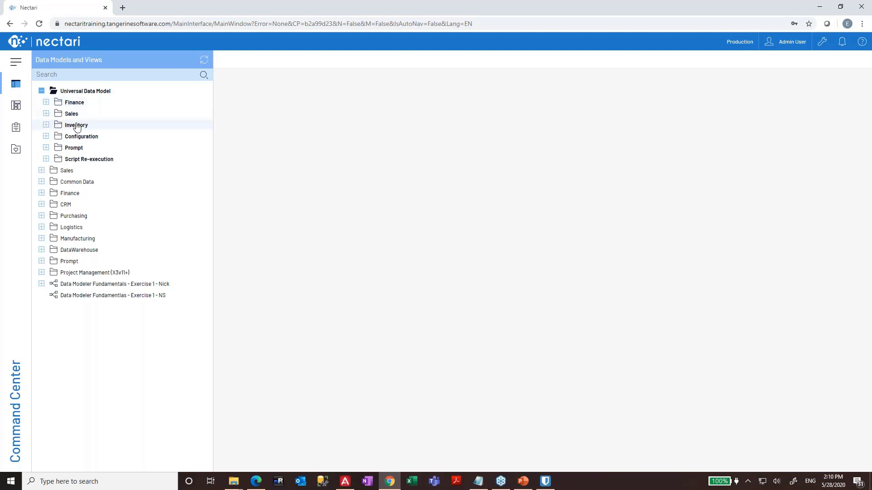
click(46, 114)
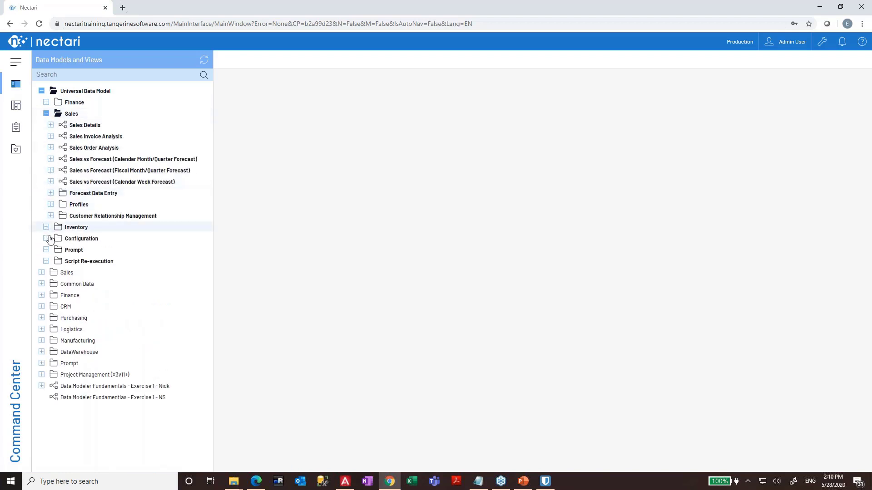
click(51, 193)
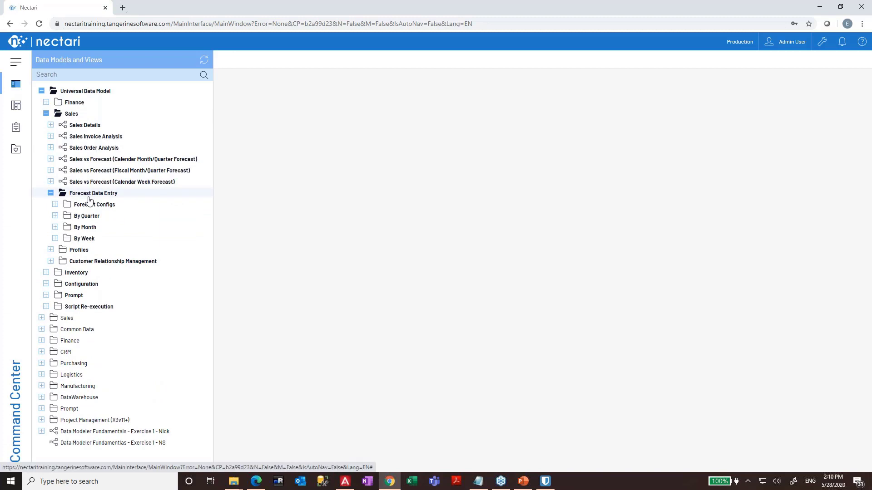
click(47, 273)
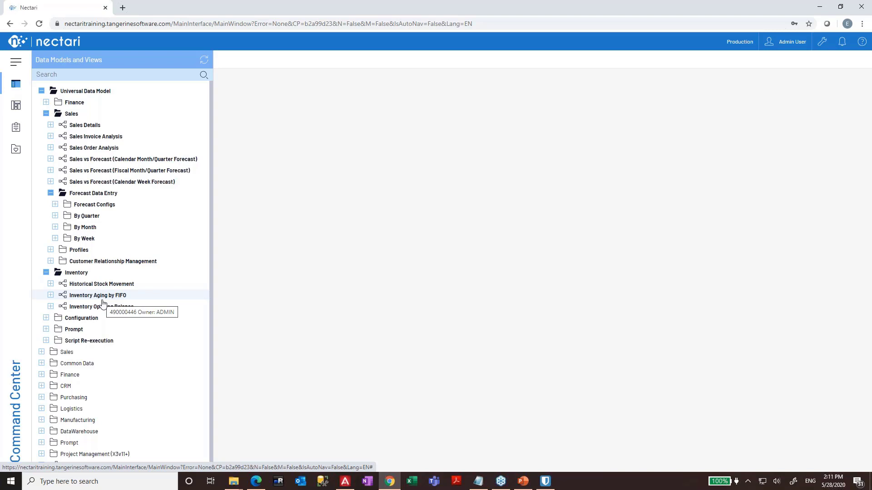
click(45, 273)
click(46, 113)
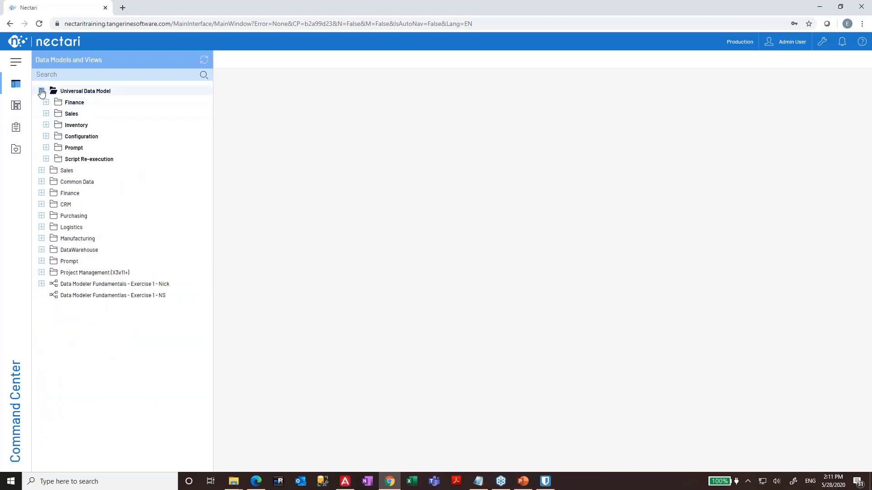
- Open the AP Historical Aging Transaction Currency view under Finance > AP/AR Historical Aging
click(42, 91)
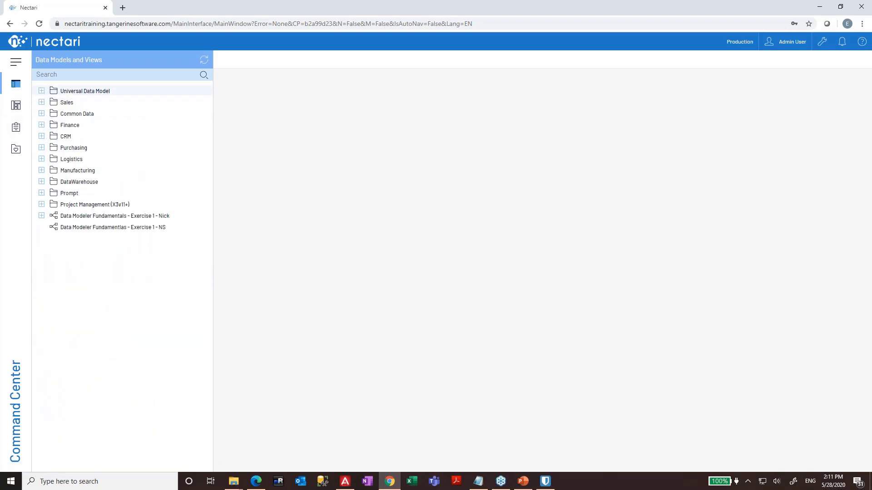
click(41, 125)
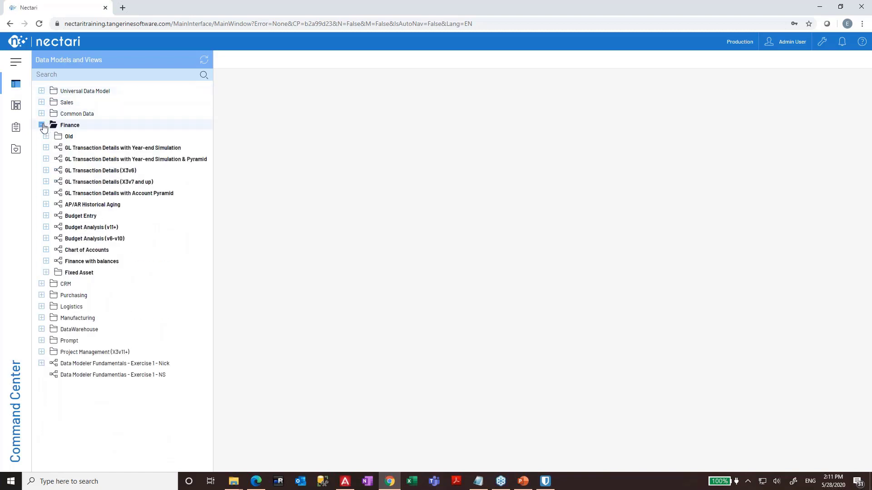
click(46, 205)
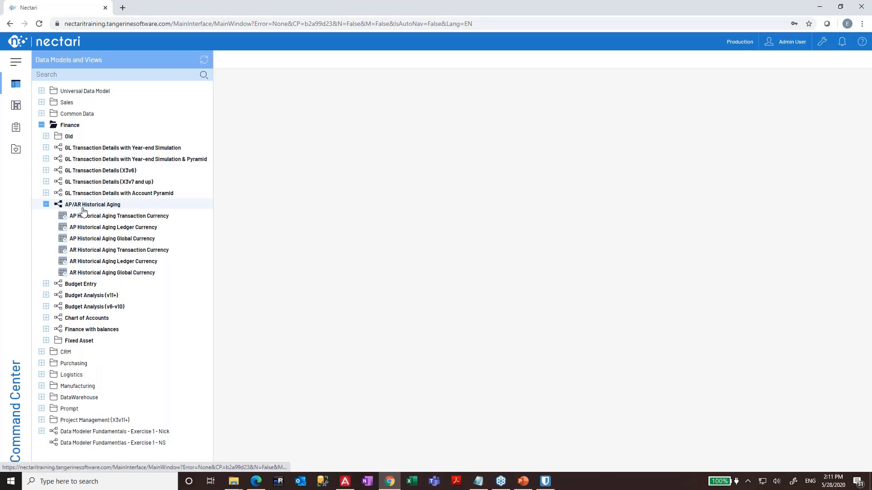
double_click(104, 218)
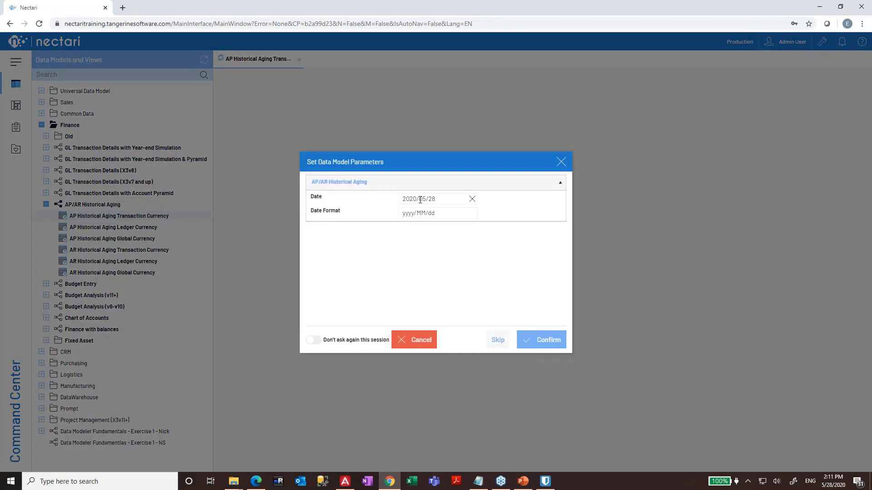
- Change the report date's month to 04 so it reads 2020/04/28, and confirm
click(420, 200)
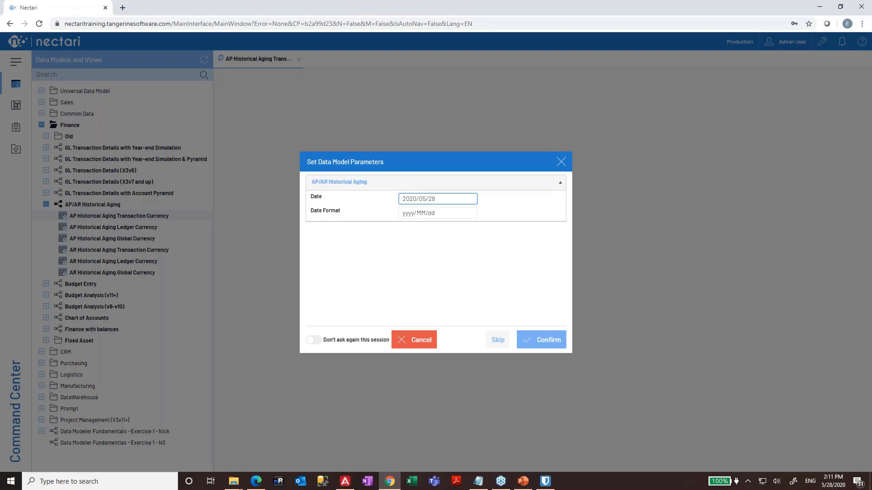
double_click(423, 198)
text(04)
click(541, 349)
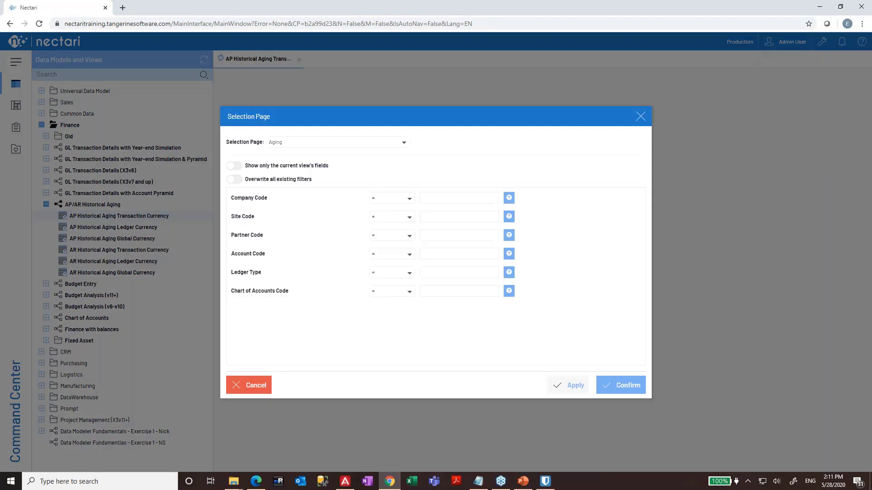
- Confirm the Selection Page with no filters to run the AP Historical Aging report
click(638, 384)
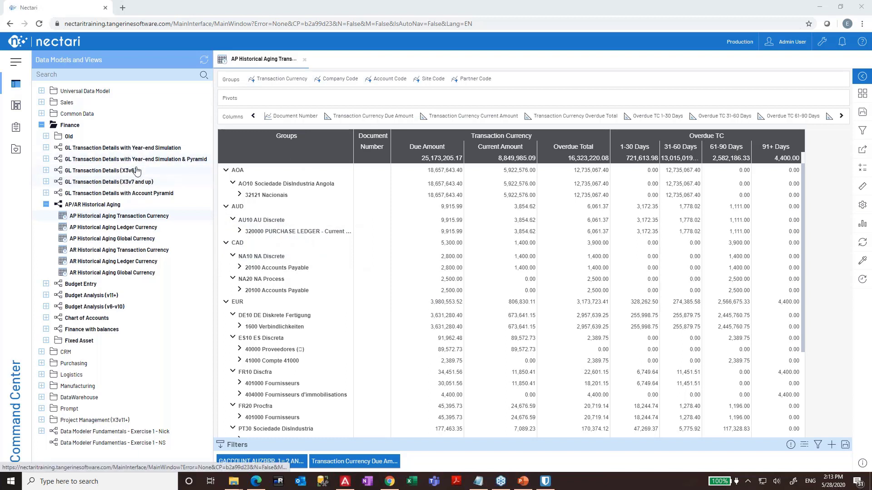
- Collapse AP/AR Historical Aging and show the Dashboards folder list
click(45, 205)
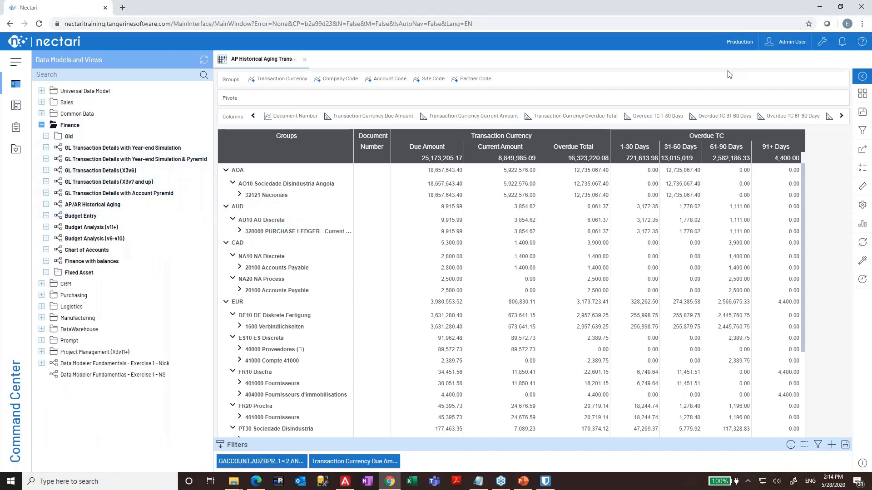
click(23, 108)
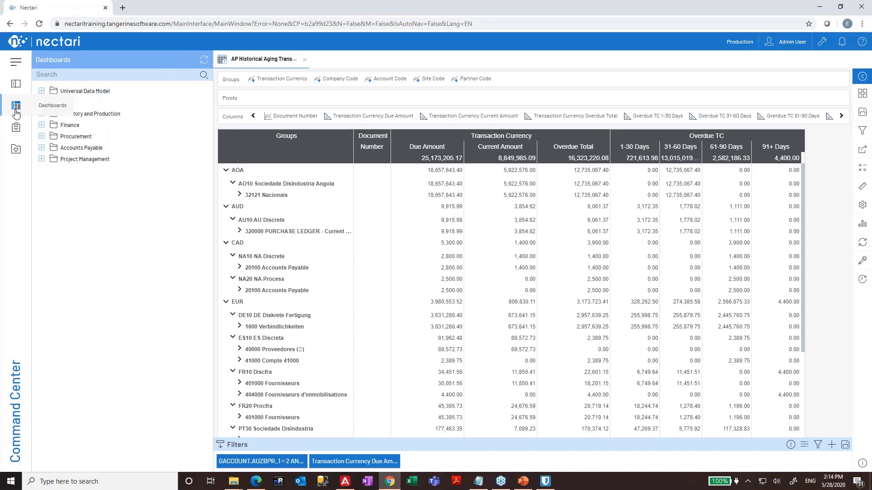
- Bring the Edge window with the Nectari home page to the front
click(257, 482)
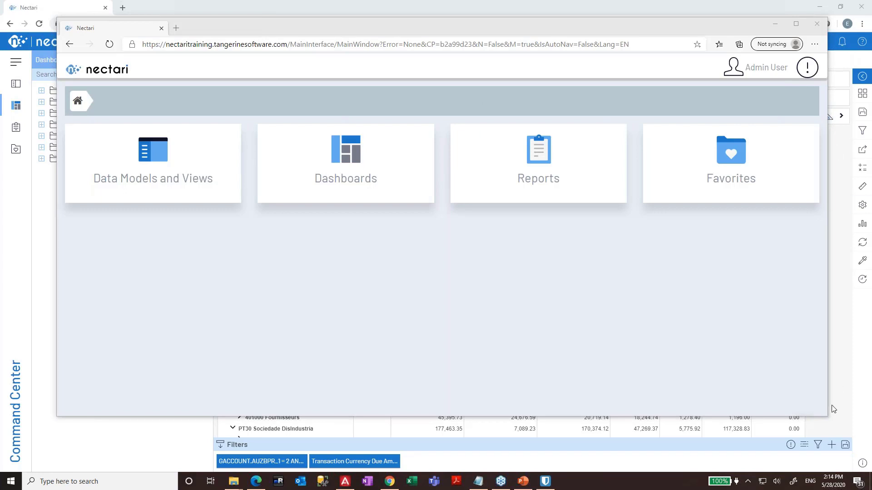
- Resize the Edge Nectari window to a narrow phone size and place it over the report
drag(826, 417, 317, 436)
scroll(276, 247, down, 1)
scroll(276, 247, up, 1)
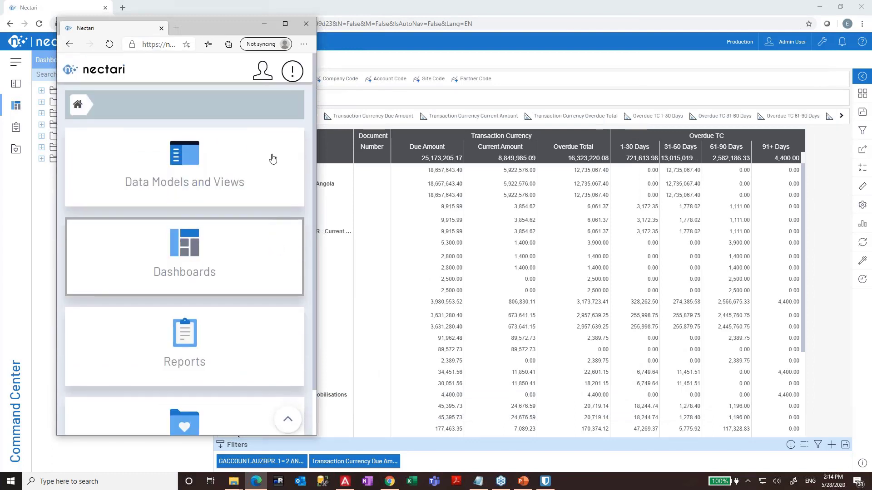
drag(238, 436, 220, 428)
scroll(238, 340, down, 1)
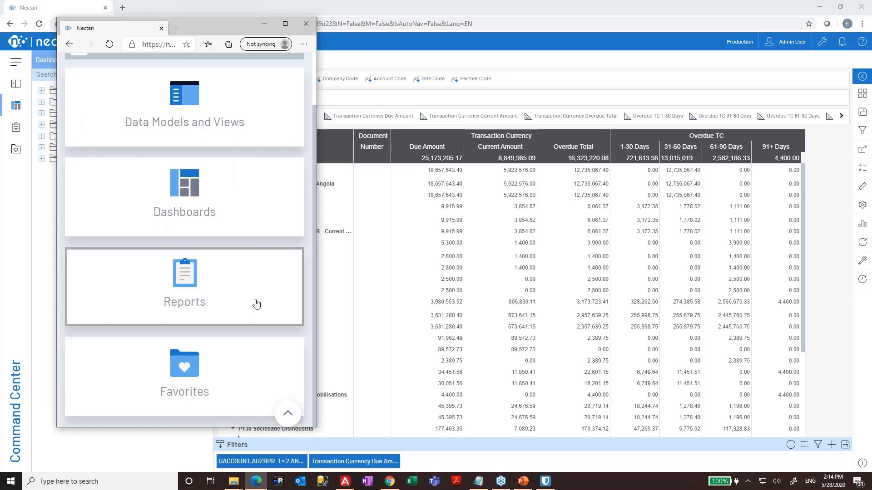
scroll(245, 227, up, 1)
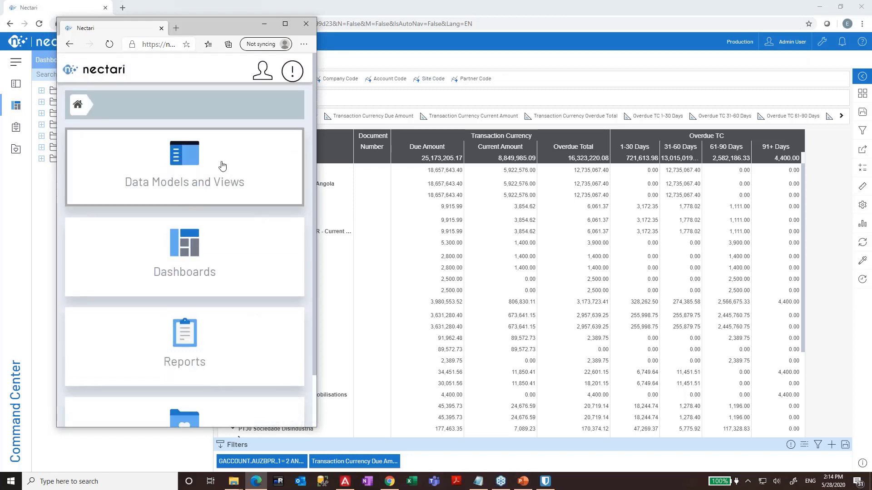
click(285, 23)
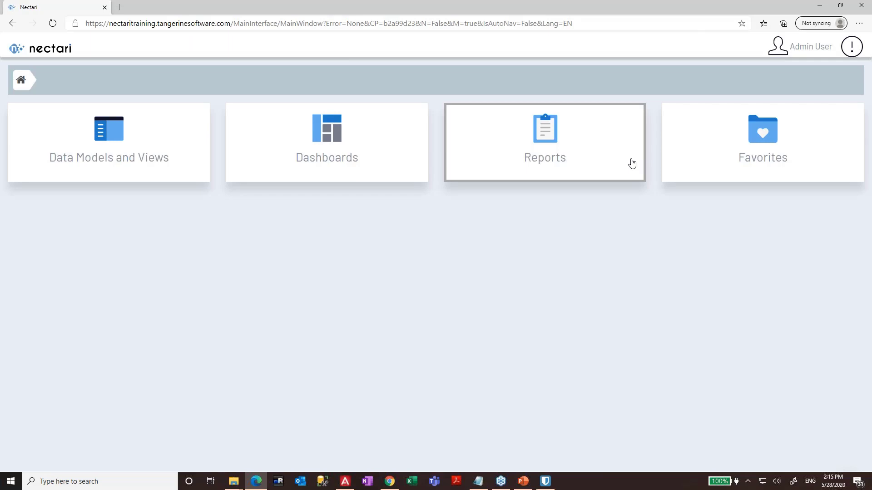
click(841, 6)
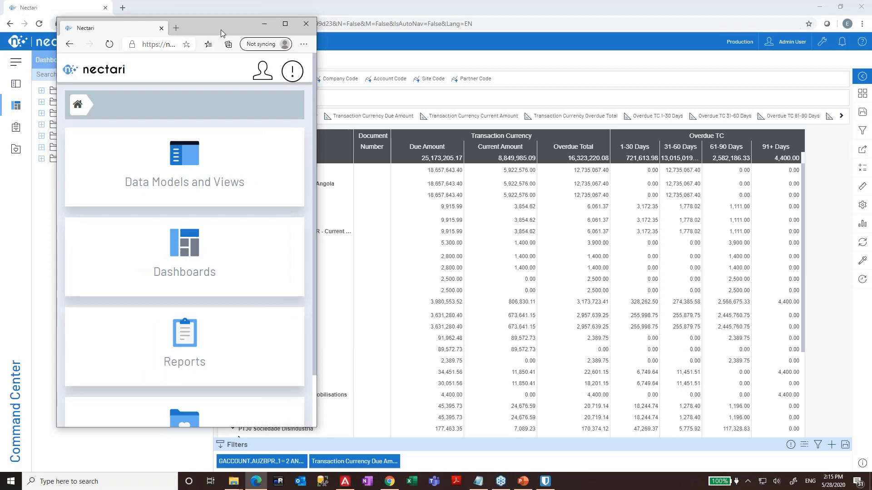
drag(220, 29, 420, 54)
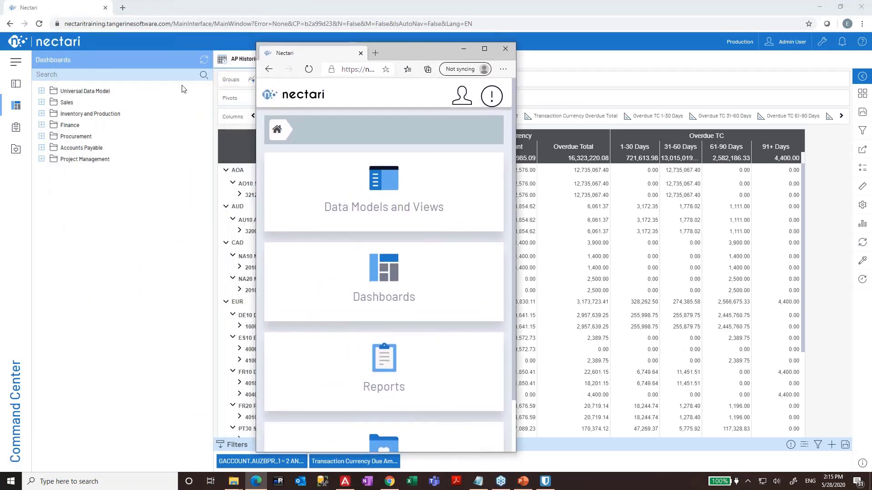
- Expand the Universal Data Model dashboards and move the phone-sized preview lower, off the report headers
click(41, 91)
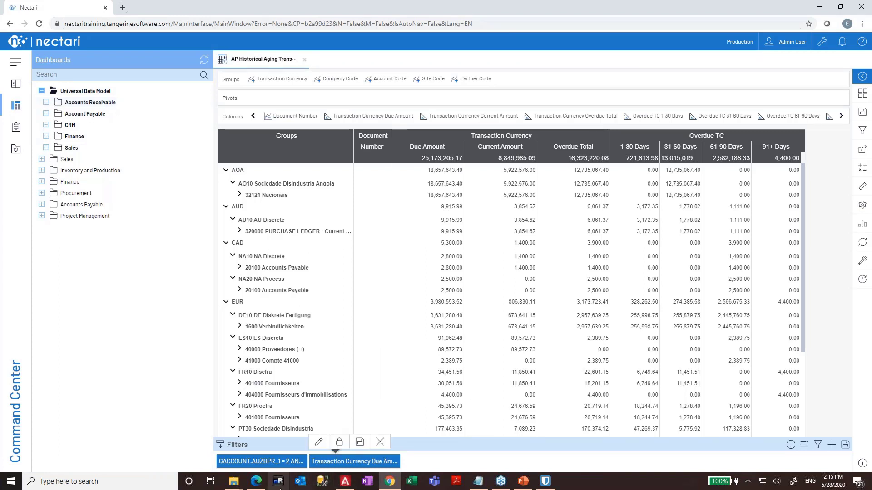
click(255, 481)
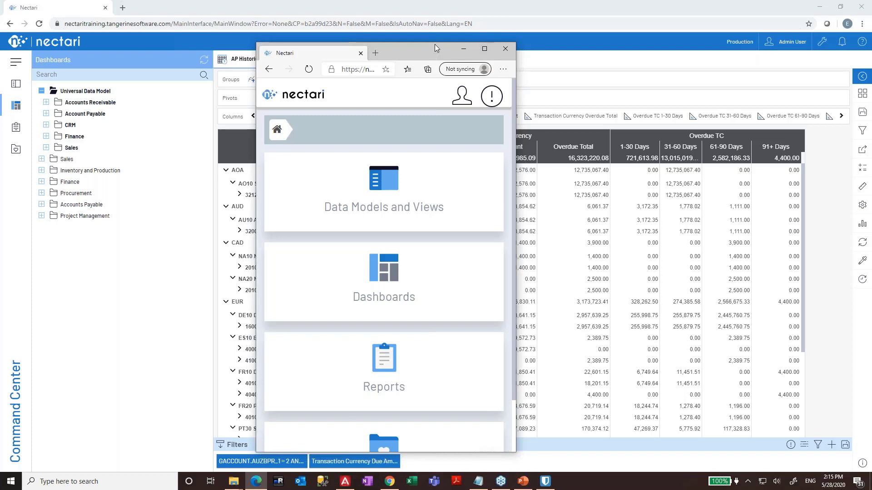
drag(433, 47, 674, 144)
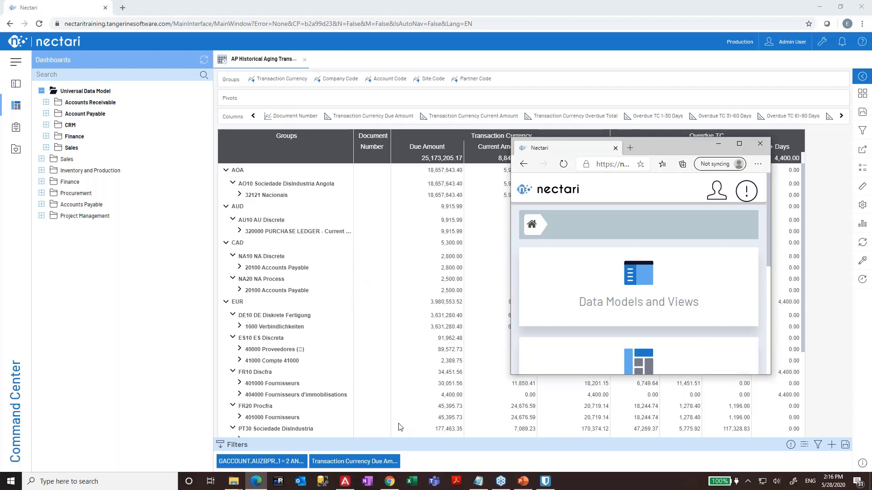
click(412, 483)
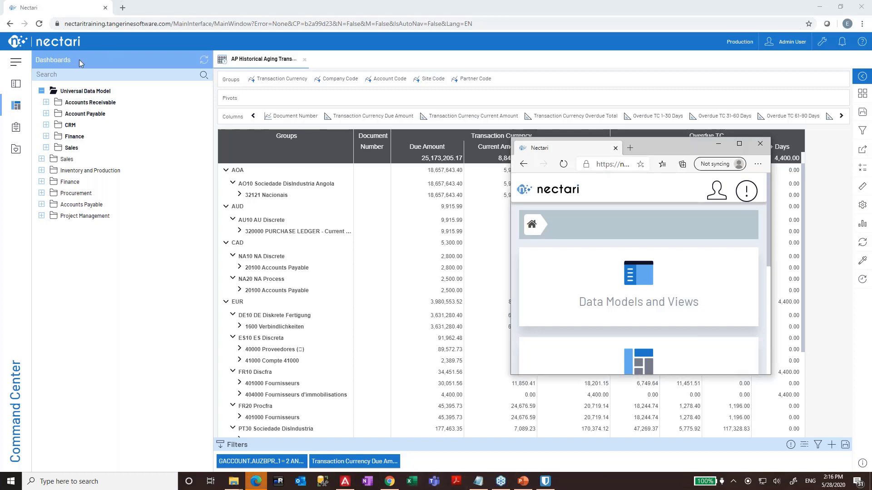
- Return to Data Models and Views with Finance collapsed, then switch to the PowerPoint slides
click(16, 84)
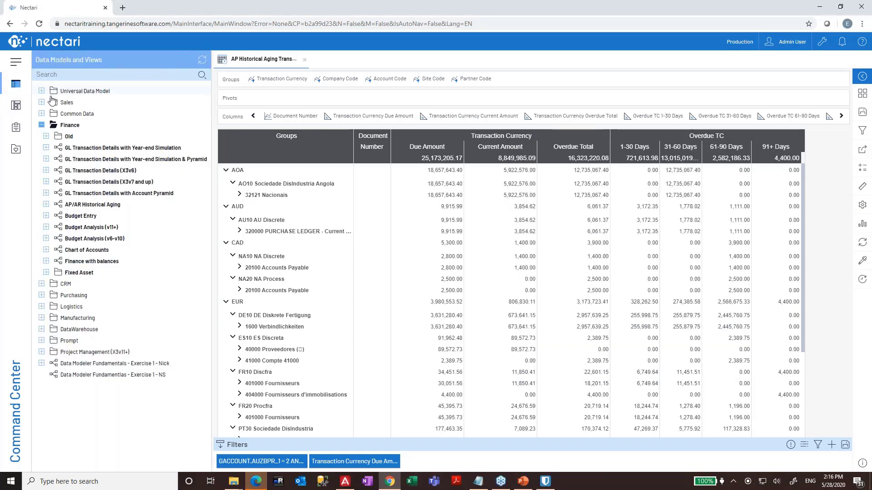
click(44, 127)
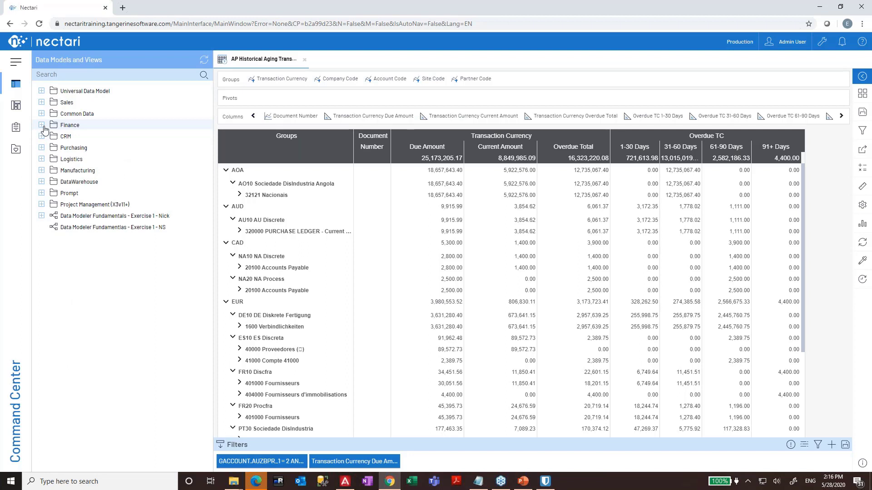
click(529, 486)
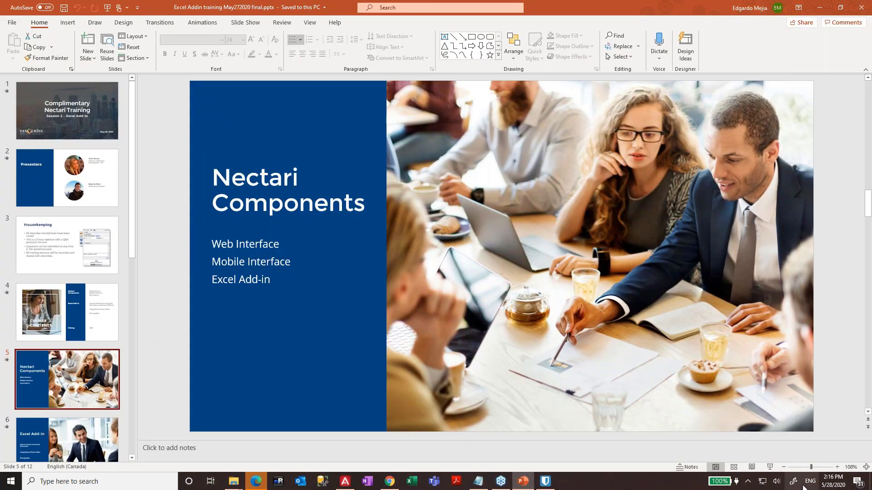
- Start the slideshow from Nectari Components and advance two slides to 'Excel Add-in Reports'
click(769, 467)
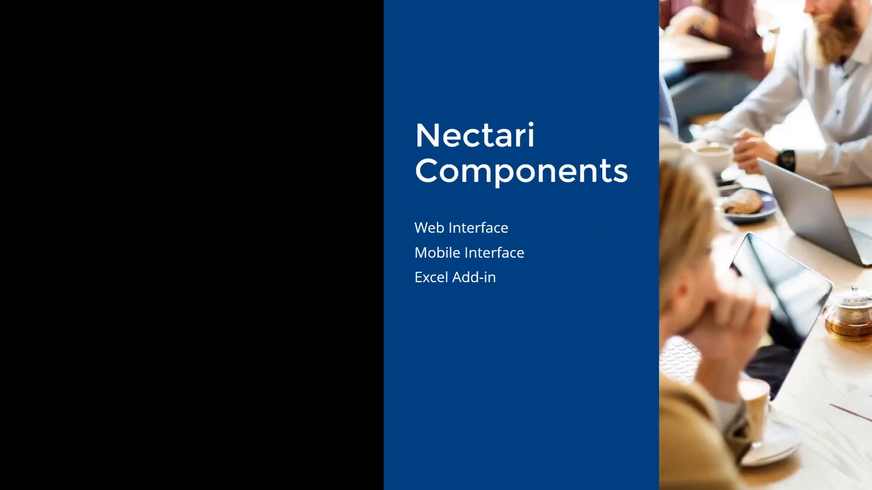
key(Right)
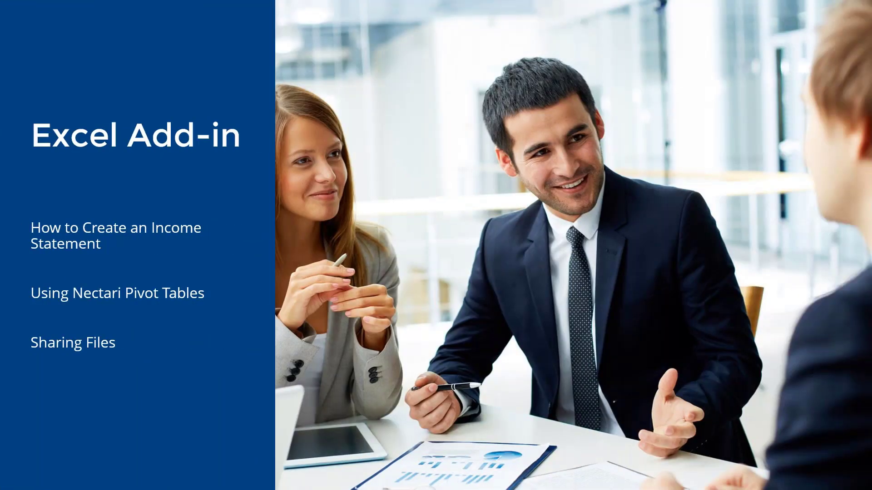
key(Right)
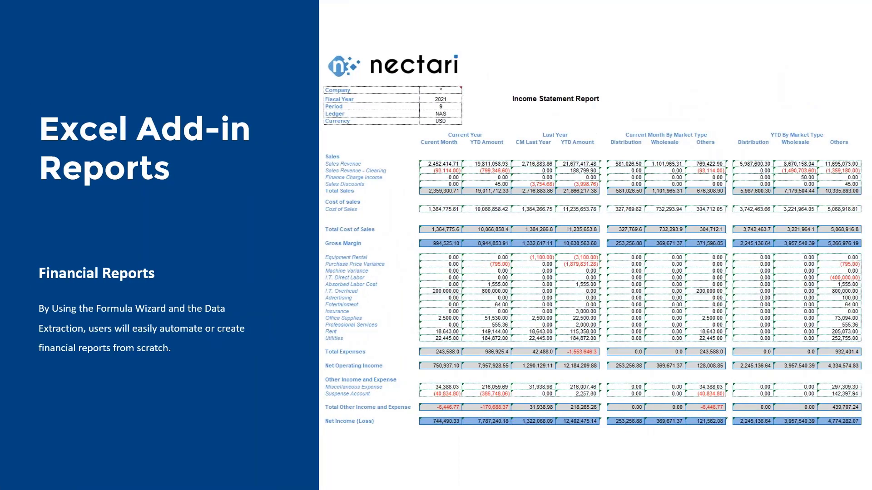
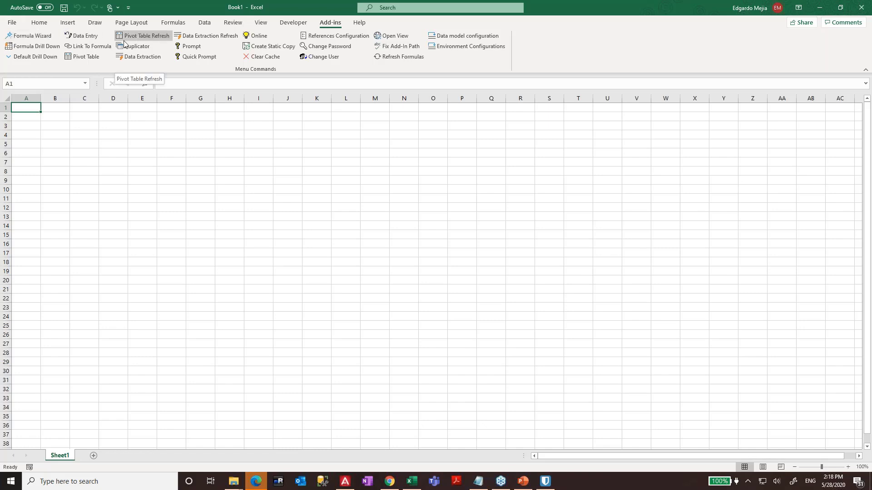
- Select cell C5 on the blank Book1 sheet and launch the Nectari Formula Wizard
click(84, 171)
click(225, 179)
click(94, 144)
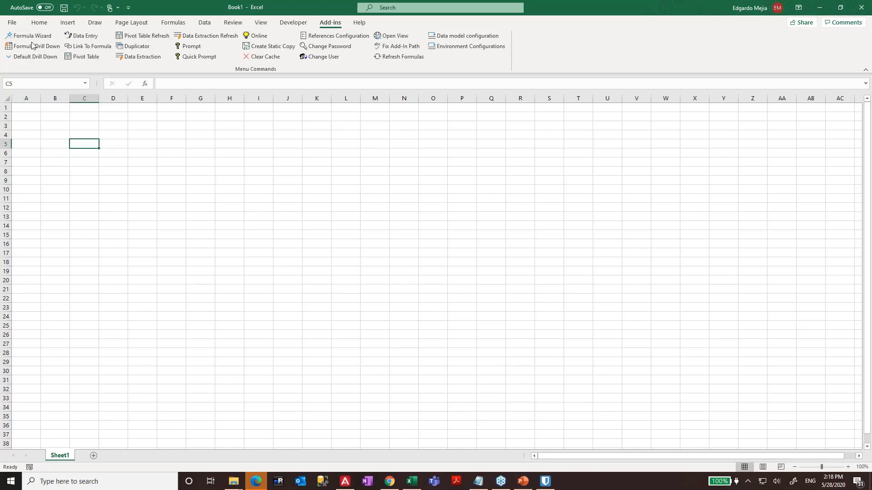
click(31, 36)
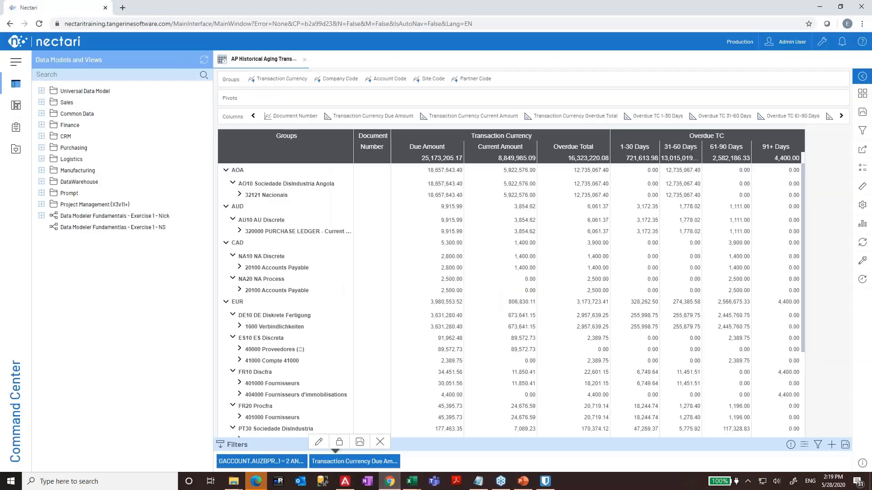
- Expand Security on the Nectari Administration page, then switch back to the blank Excel Book1
click(821, 42)
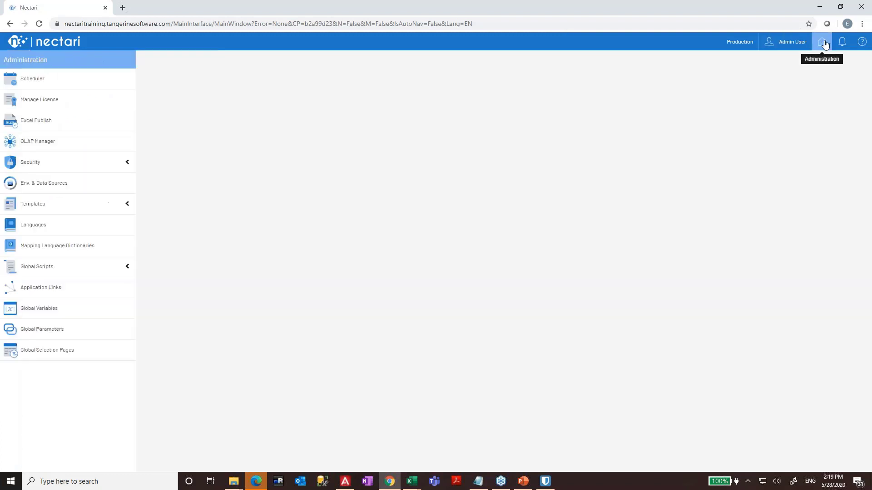
click(65, 174)
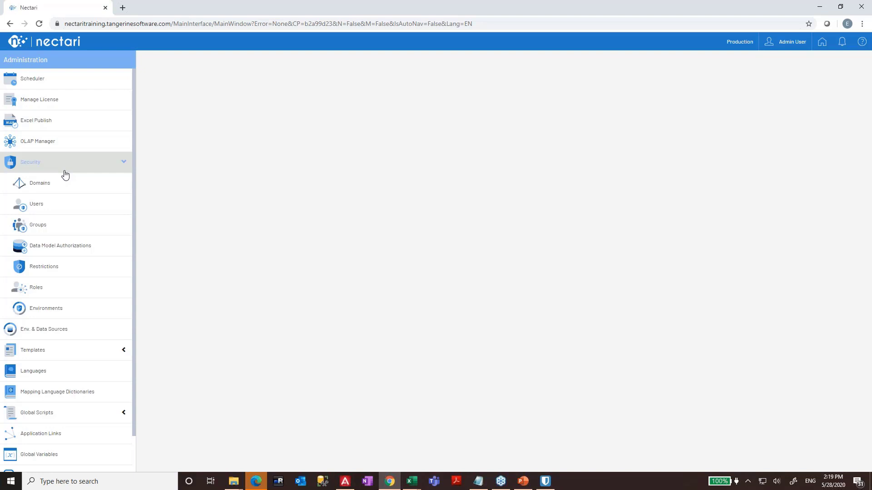
key(alt+Tab)
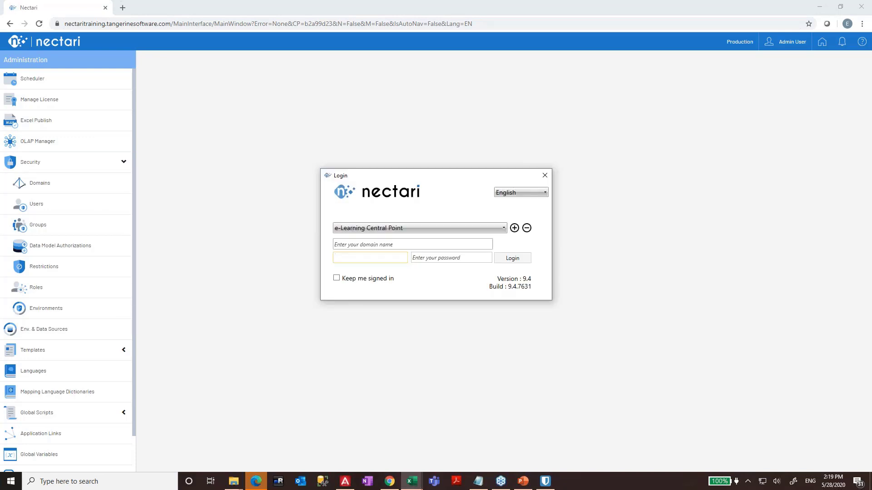
key(alt+Tab)
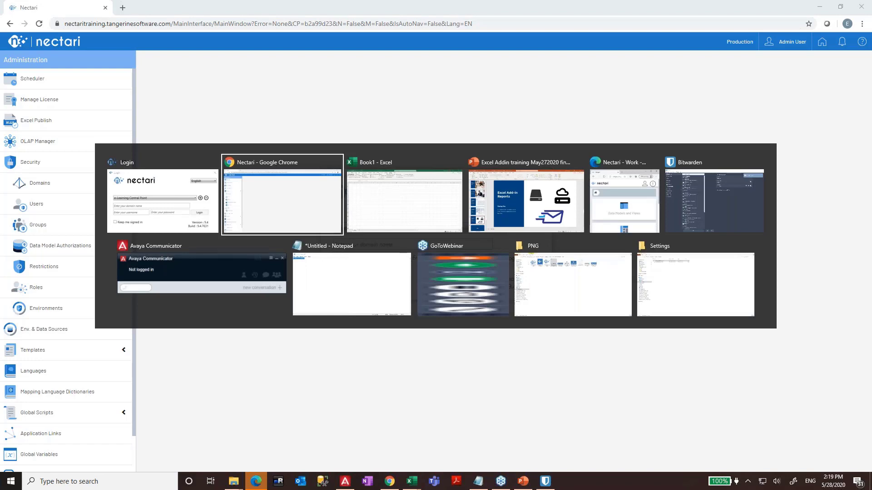
key(alt+Tab)
key(Tab)
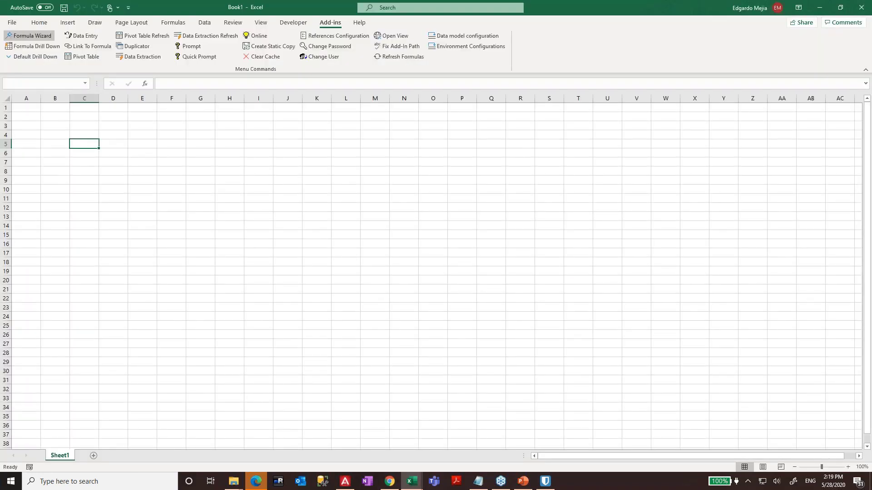
- Enter the administrator user name and paste the stored password from the password manager into the Nectari login
key(alt+Tab)
key(Tab)
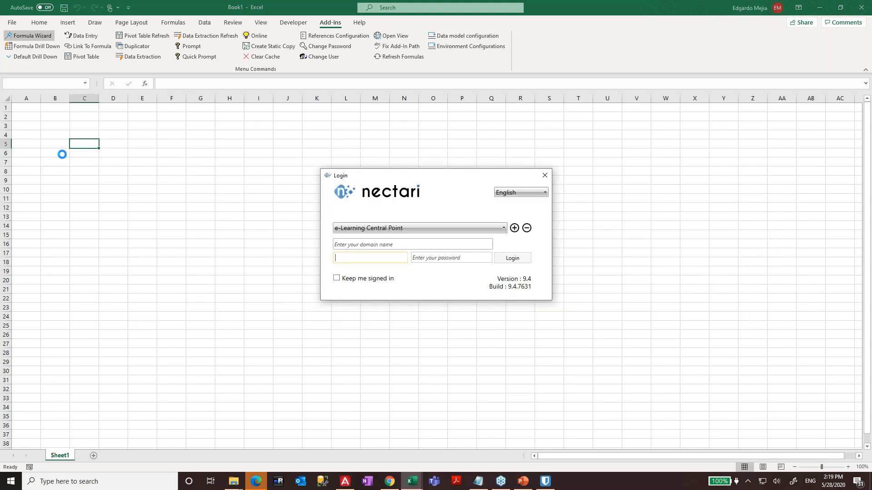
text(ADMIN)
key(Tab)
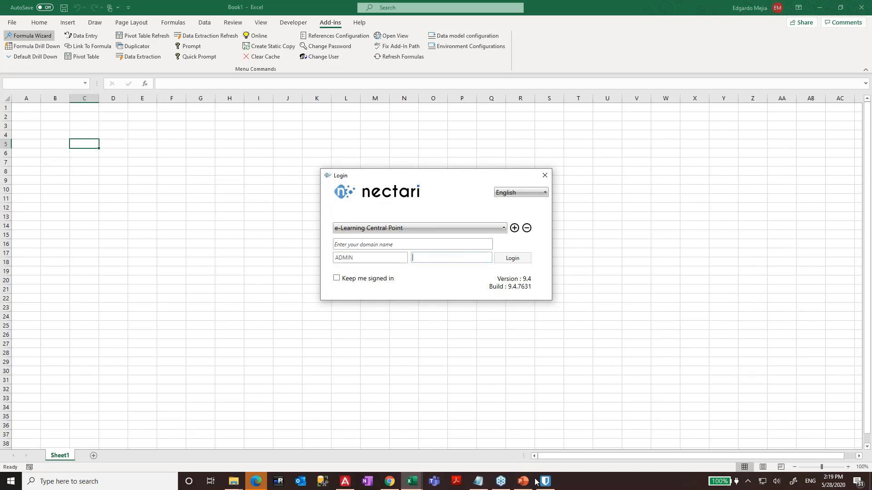
click(545, 482)
click(643, 134)
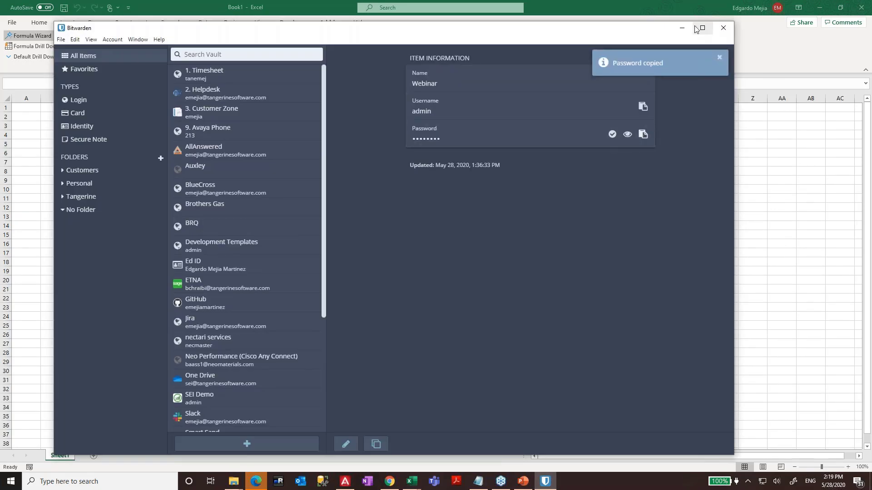
click(682, 27)
click(448, 258)
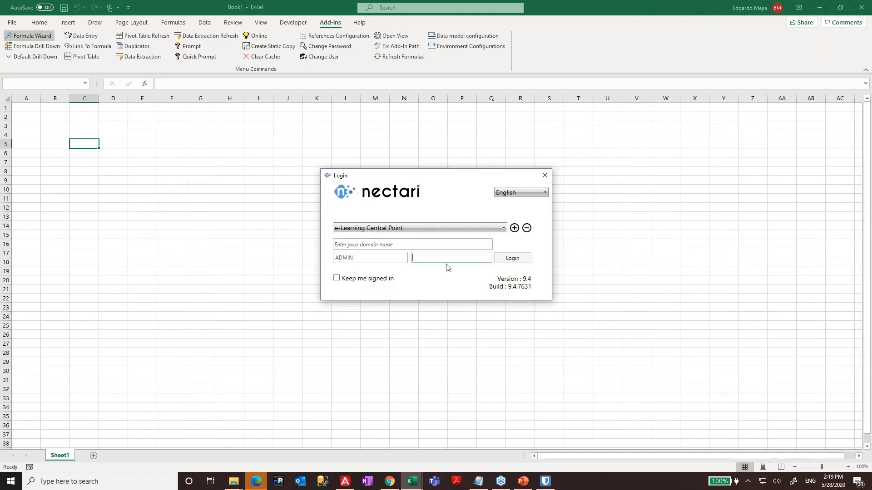
key(ctrl+v)
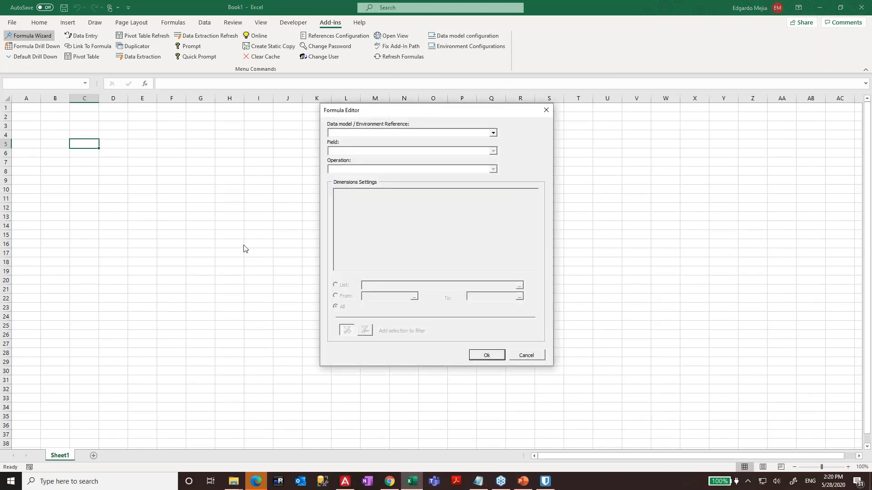
- Cancel the Formula Editor, check the Formulas calculation options, and show Excel's recent workbooks
click(534, 356)
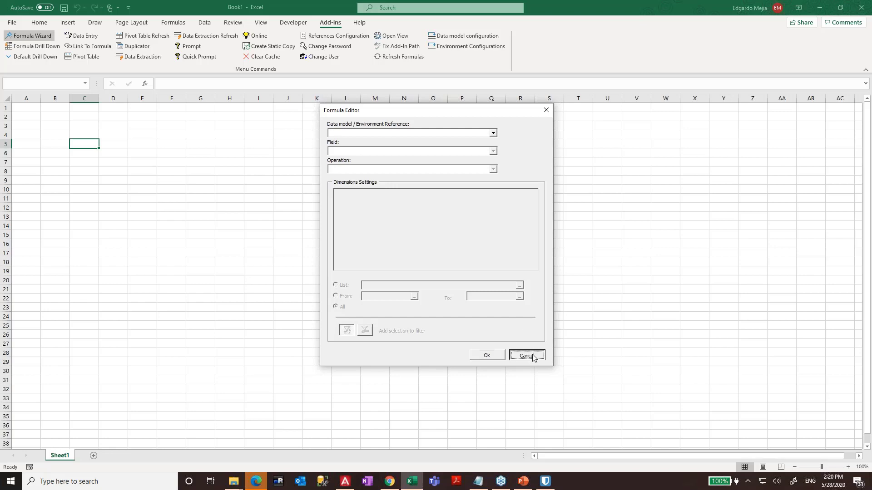
click(173, 22)
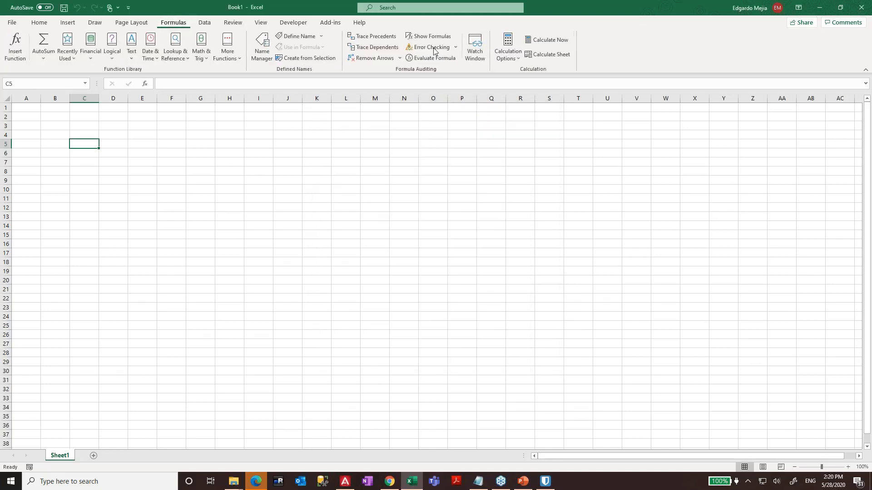
click(499, 57)
key(Escape)
click(12, 24)
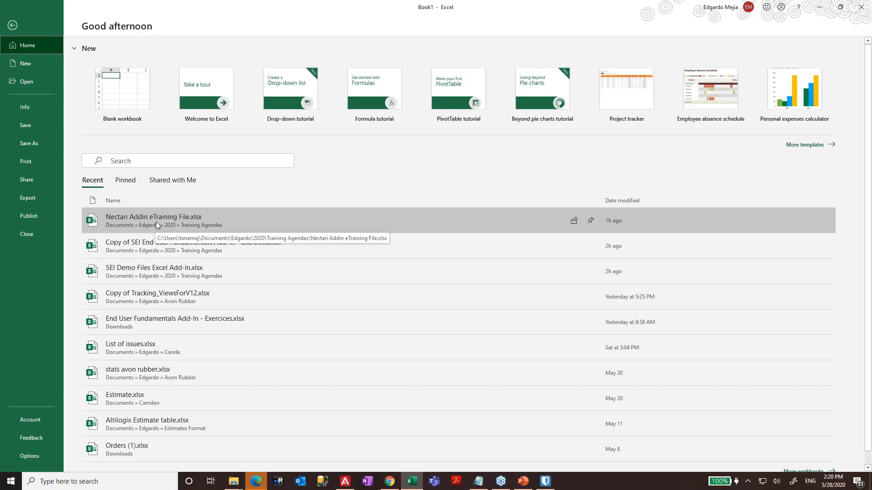
- Open Nectari Addin eTraining File.xlsx, drop the extra 't' from the 3. Sales Report tab, and view 1. Income Statement
click(157, 222)
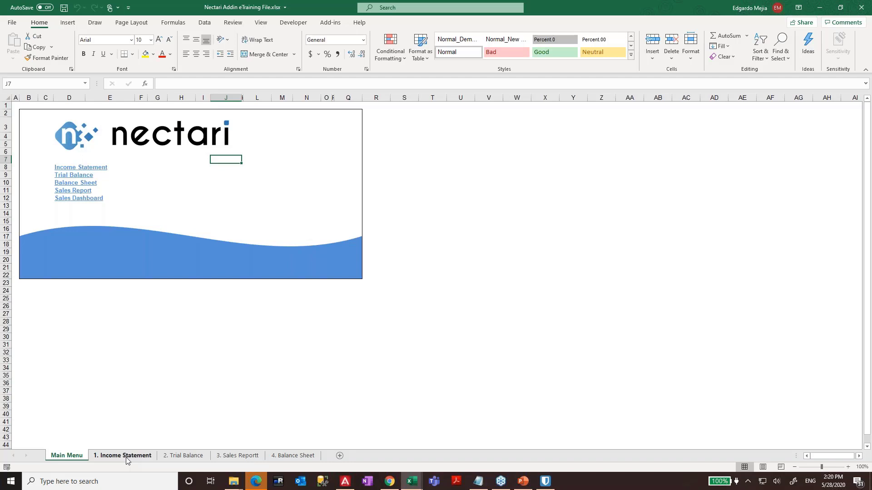
click(236, 457)
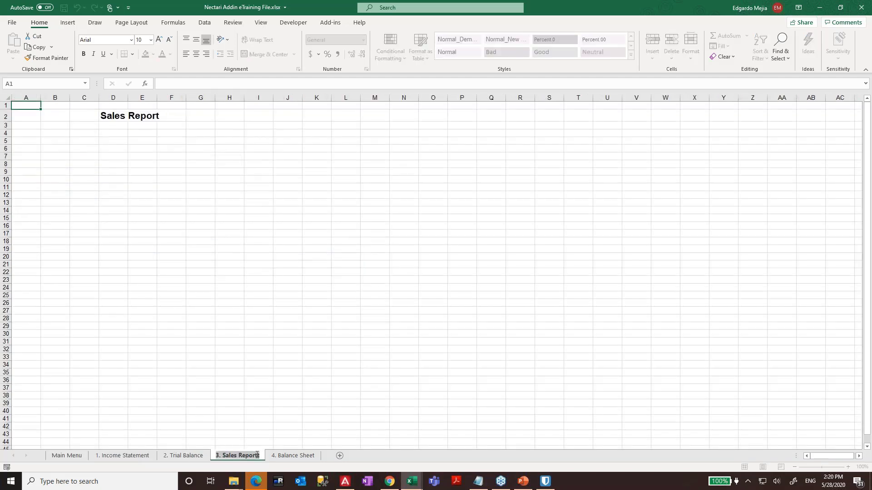
click(257, 455)
key(BackSpace)
key(Return)
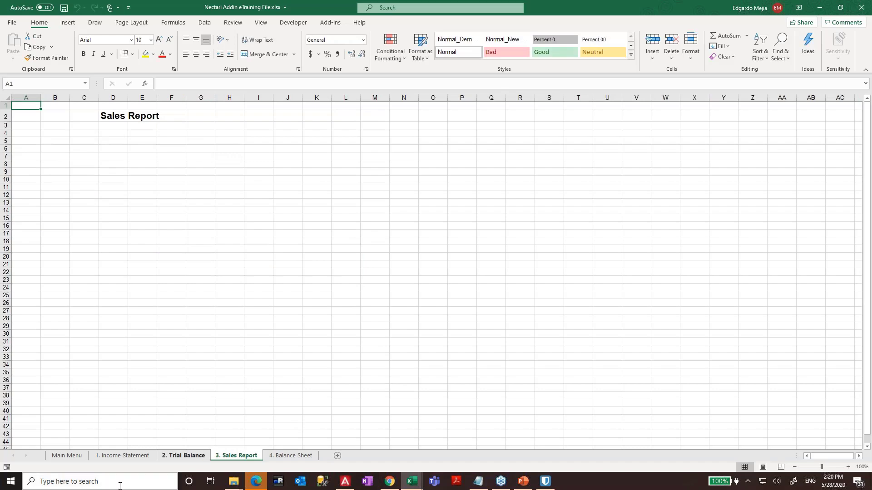
click(115, 456)
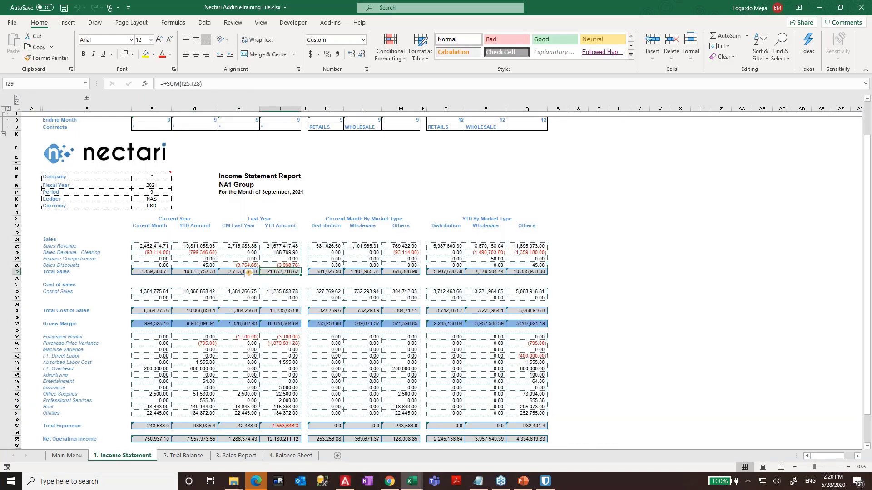
scroll(103, 147, down, 1)
scroll(103, 147, up, 3)
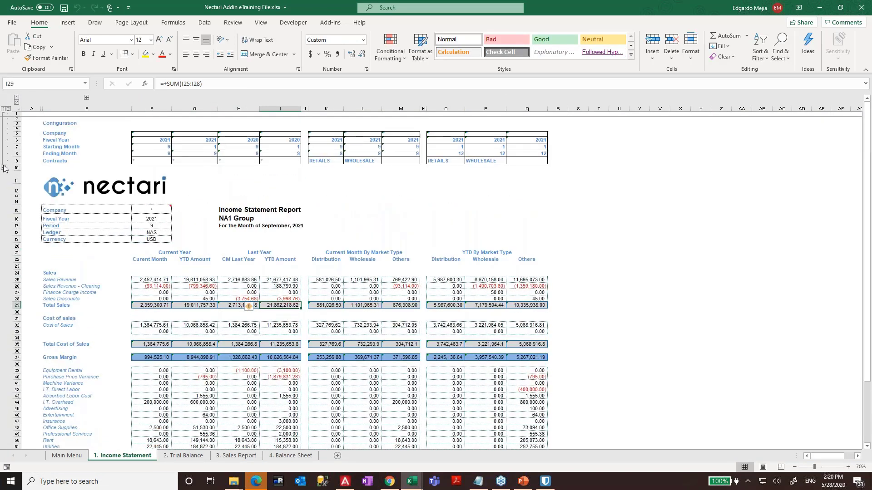
click(4, 167)
click(449, 273)
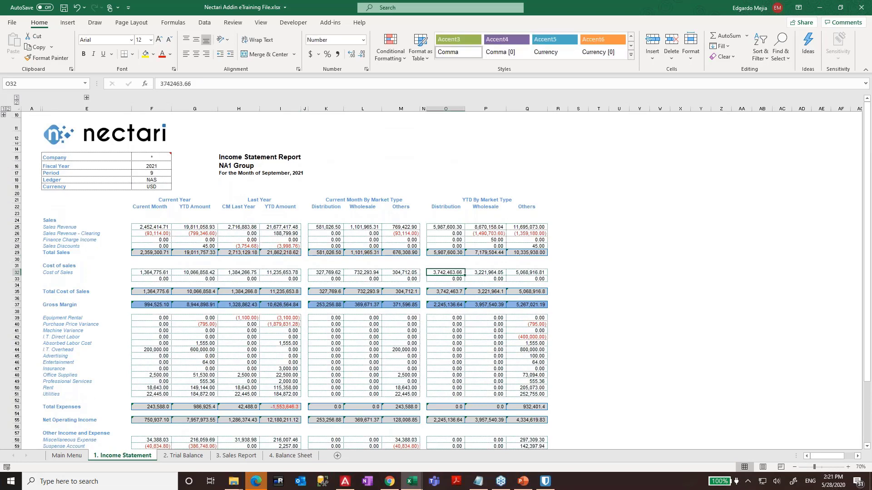
drag(189, 156, 65, 187)
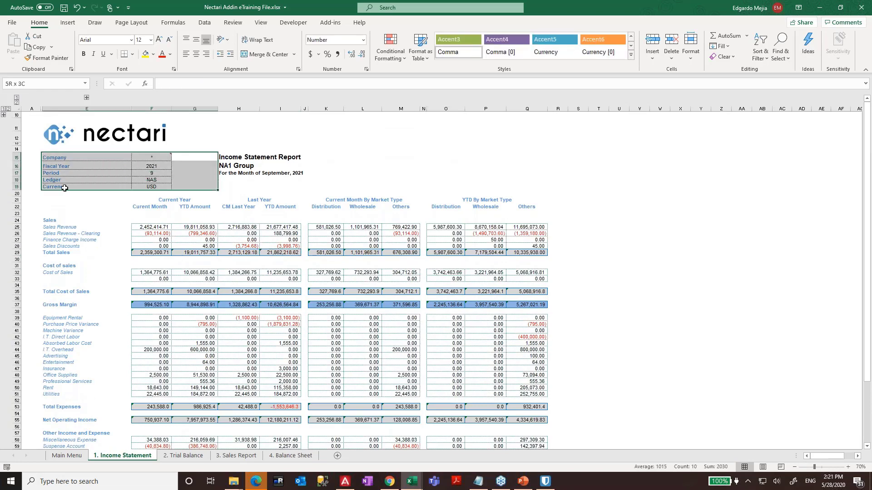
click(481, 165)
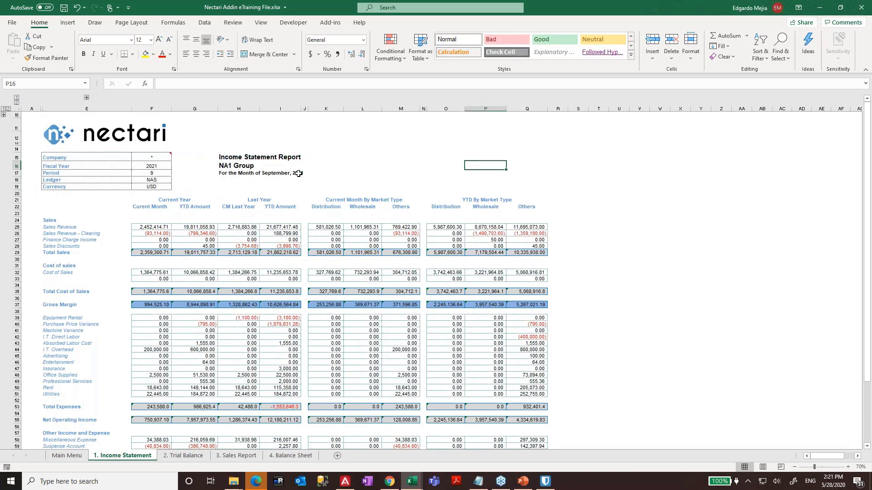
click(229, 173)
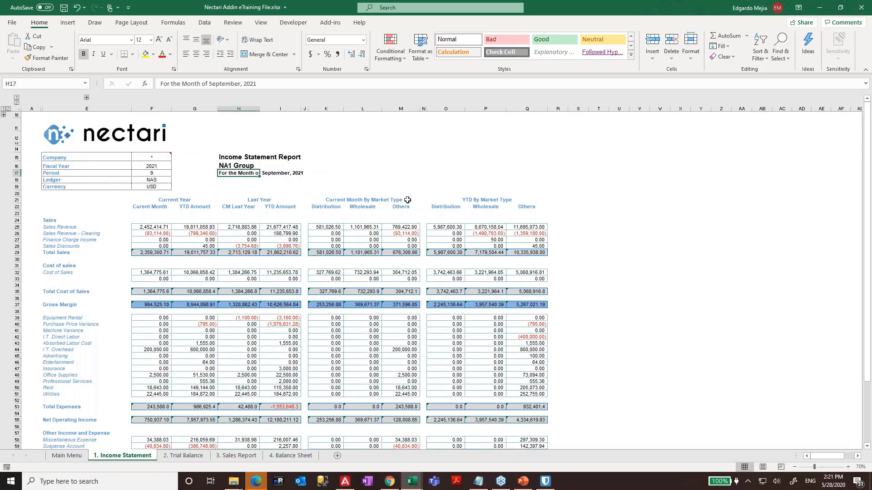
key(Down)
key(Down)
key(Down)
key(Down)
key(Down)
key(Down)
key(Down)
key(Down)
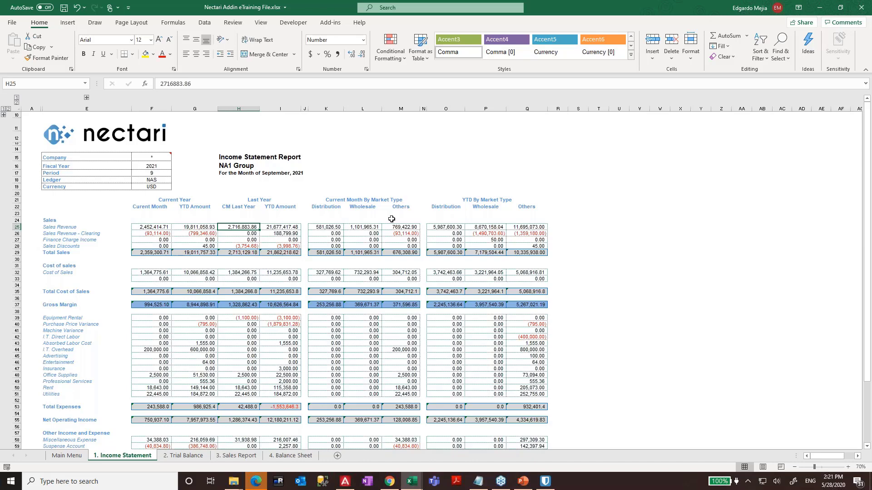
click(337, 233)
scroll(367, 258, down, 3)
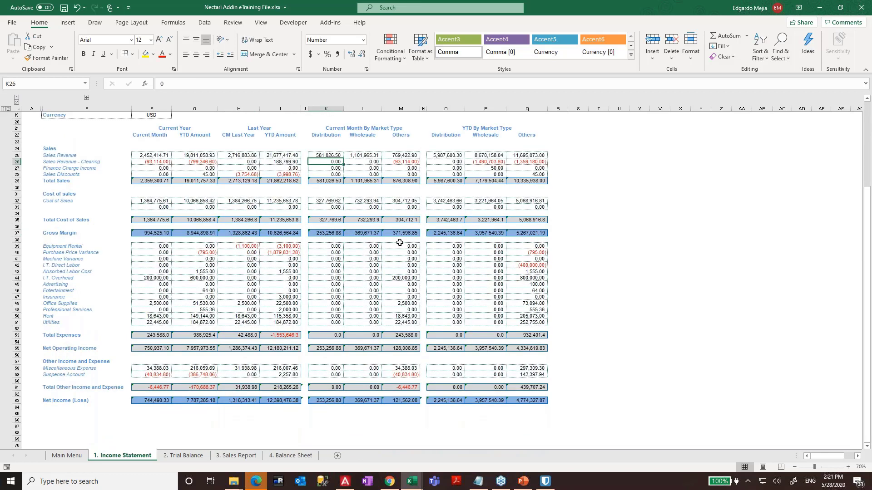
scroll(404, 243, up, 3)
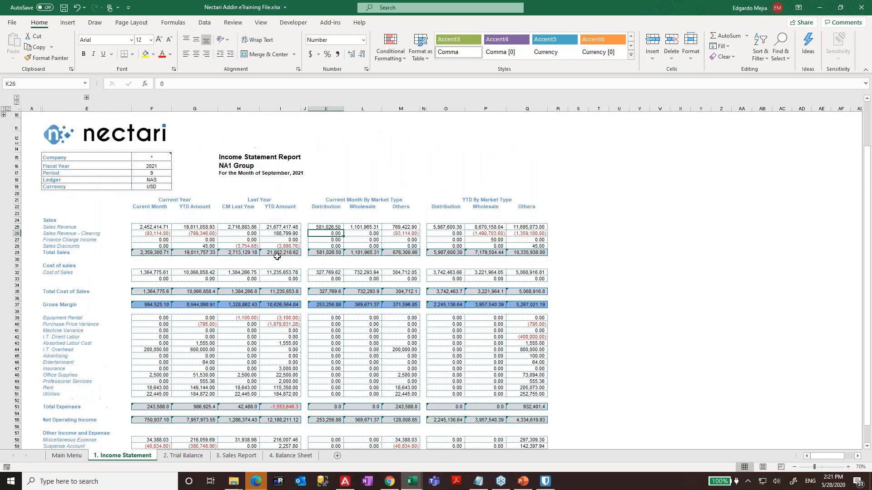
click(234, 239)
click(227, 254)
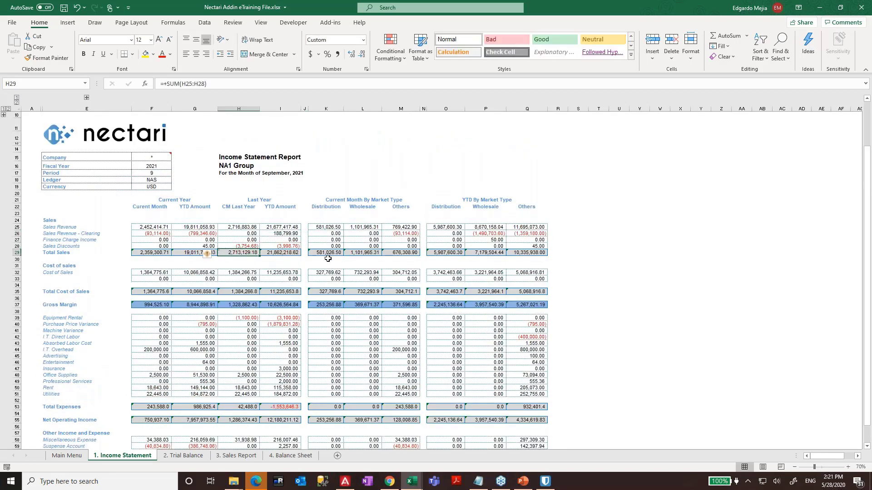
key(Left)
key(Left)
key(Left)
key(Right)
key(F2)
key(Escape)
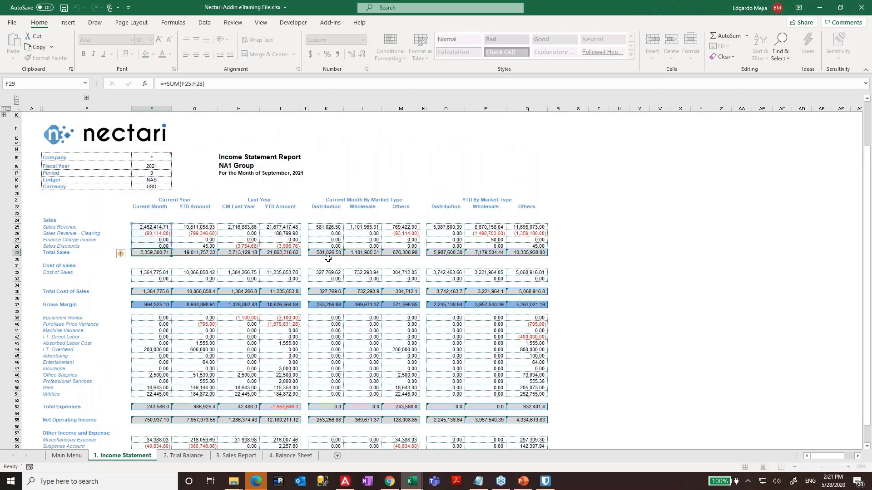
key(Up)
key(Up)
key(Up)
key(Up)
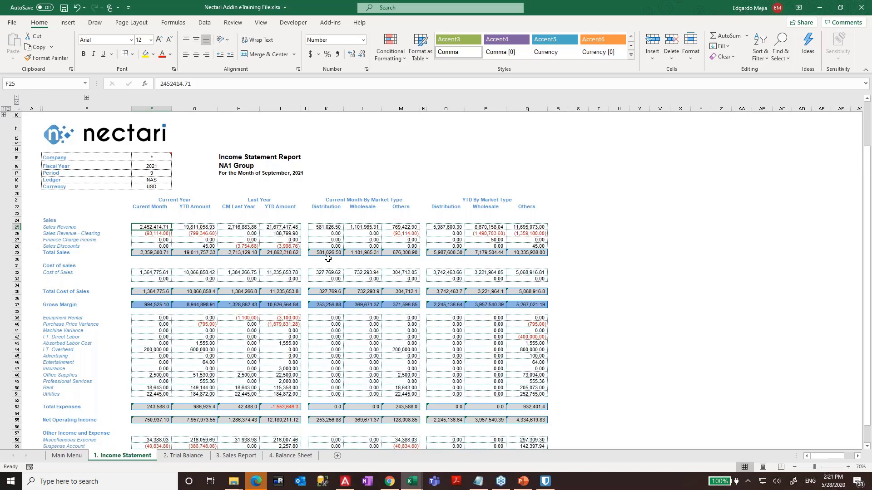
- Enter 3500000 as Current Month Sales Revenue in F25 and return to that cell
text(350)
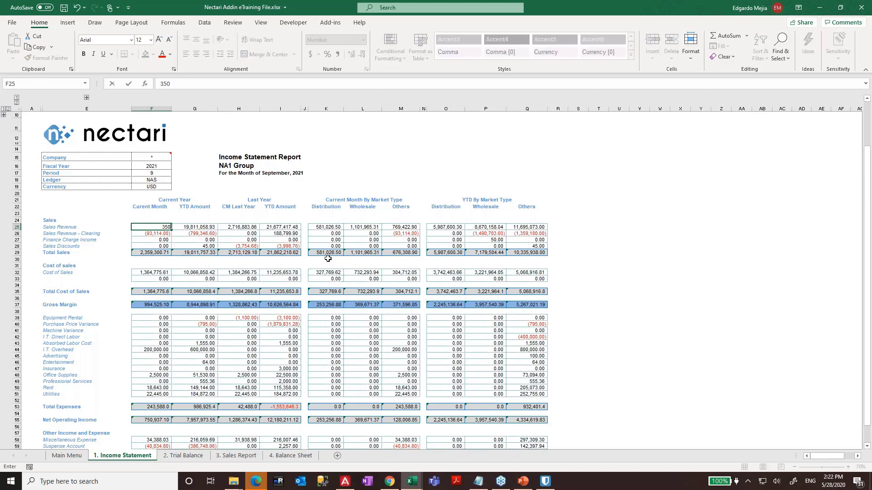
text(0000)
key(Return)
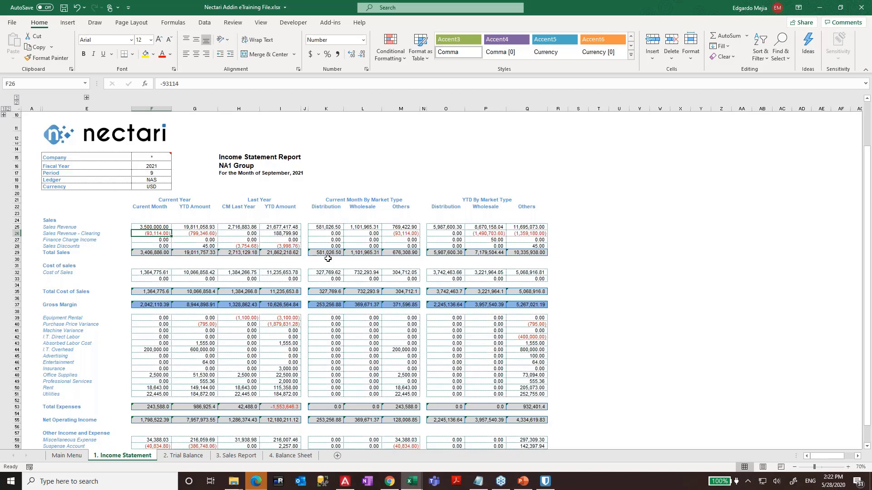
key(Up)
key(Up)
key(Right)
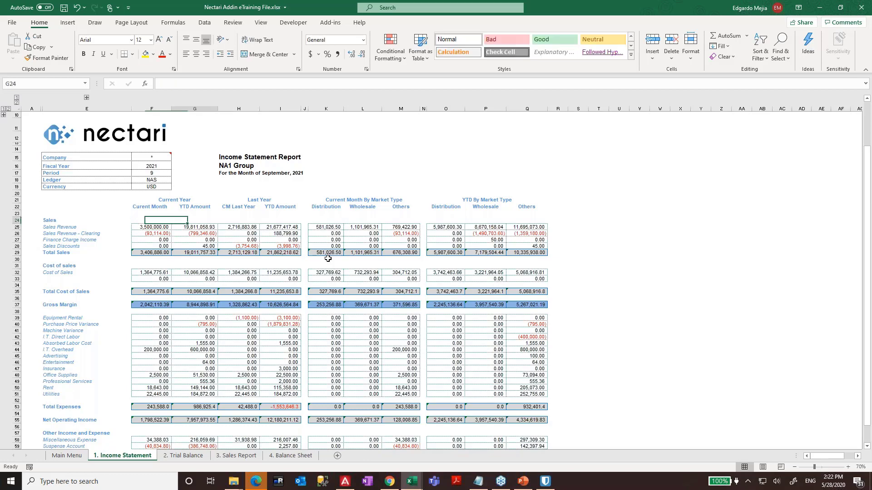
key(Down)
key(Left)
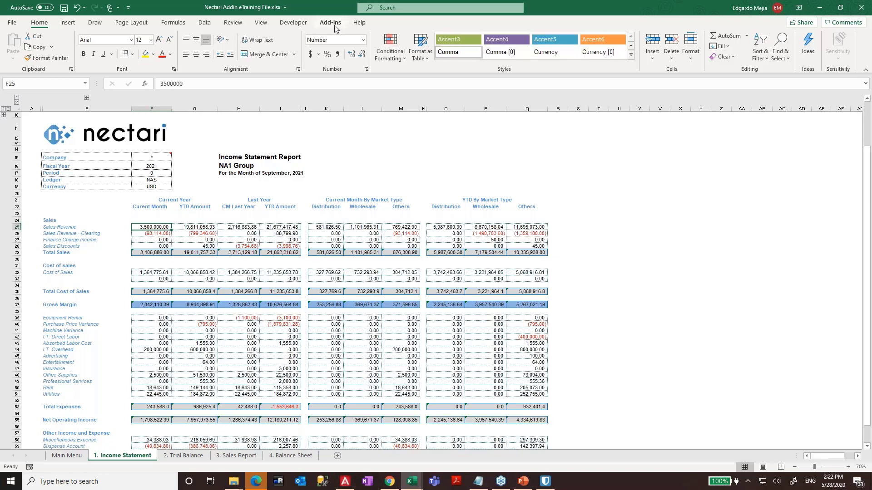
- Show the Nectari Add-ins commands and review the Sales Revenue row and Period and Ledger parameters
click(335, 25)
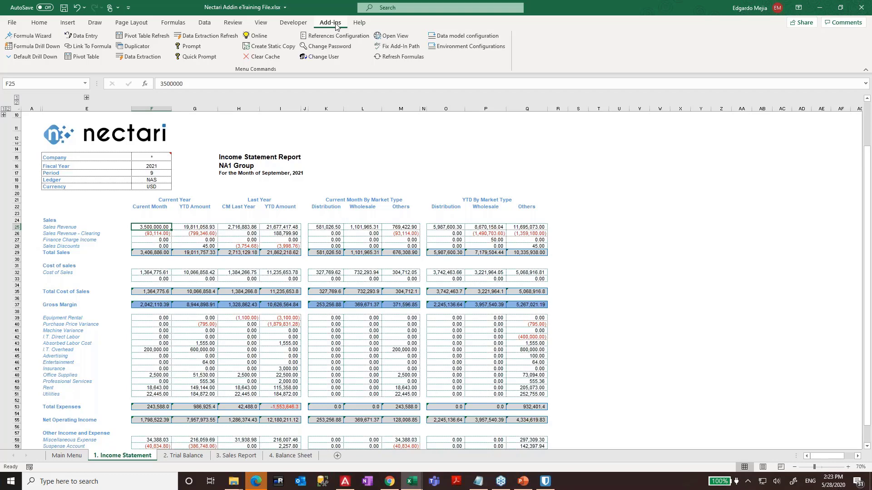
key(Left)
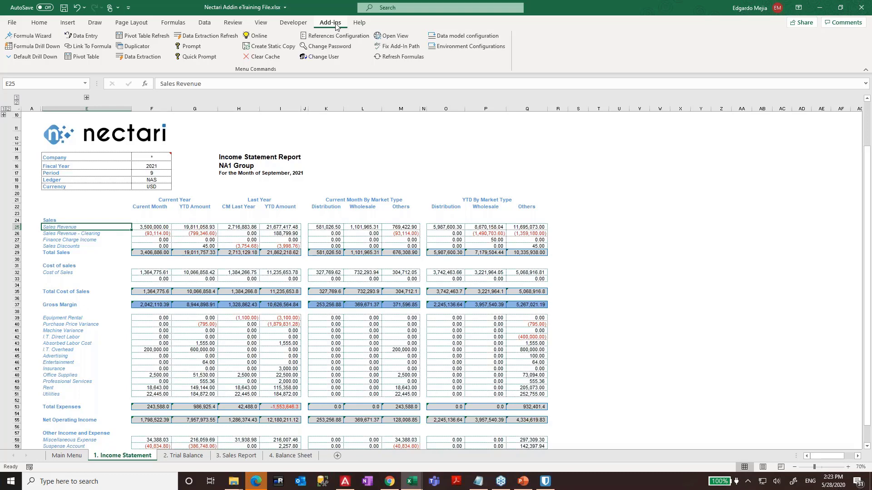
click(161, 227)
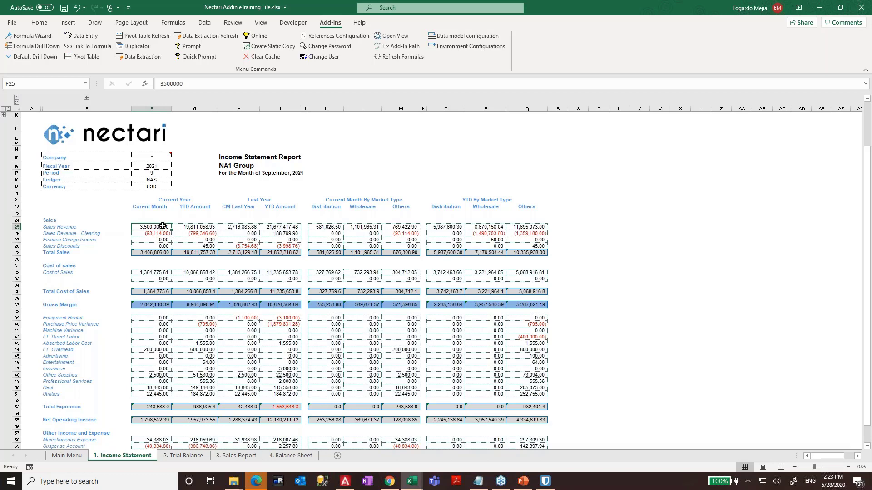
click(154, 172)
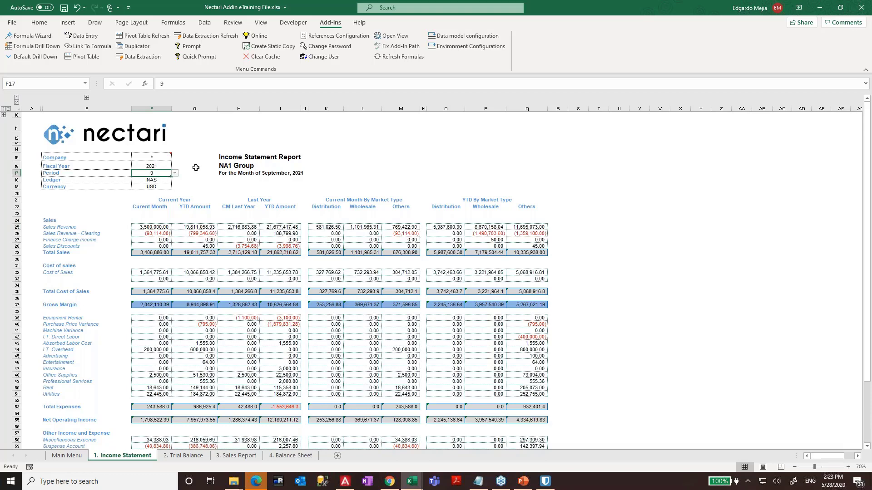
key(Down)
key(Down)
key(Down)
key(Down)
key(Down)
key(Down)
key(Down)
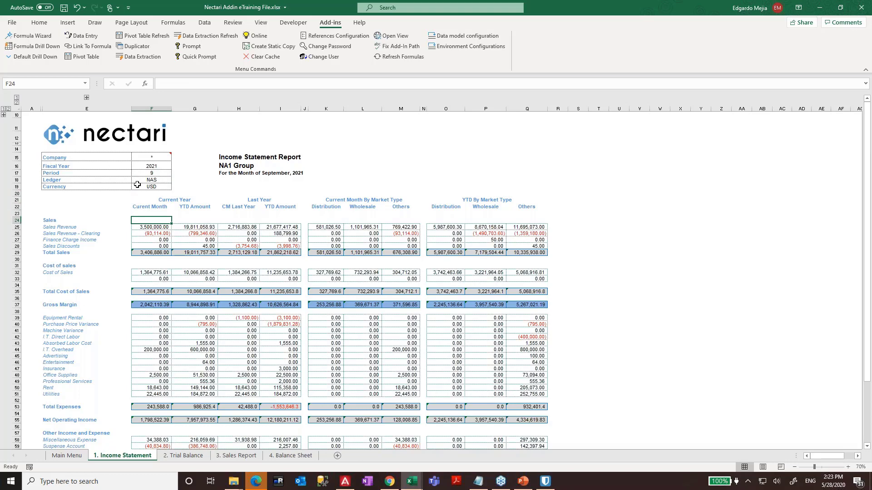
- Highlight the parameter block and Sales-to-Gross Margin section, then expand hidden account-number columns B:D
click(151, 180)
drag(157, 186, 73, 157)
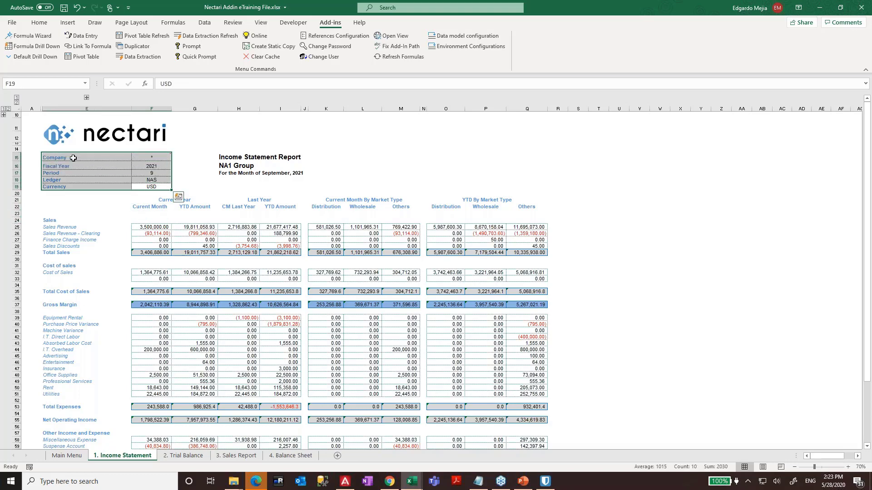
drag(91, 214, 479, 315)
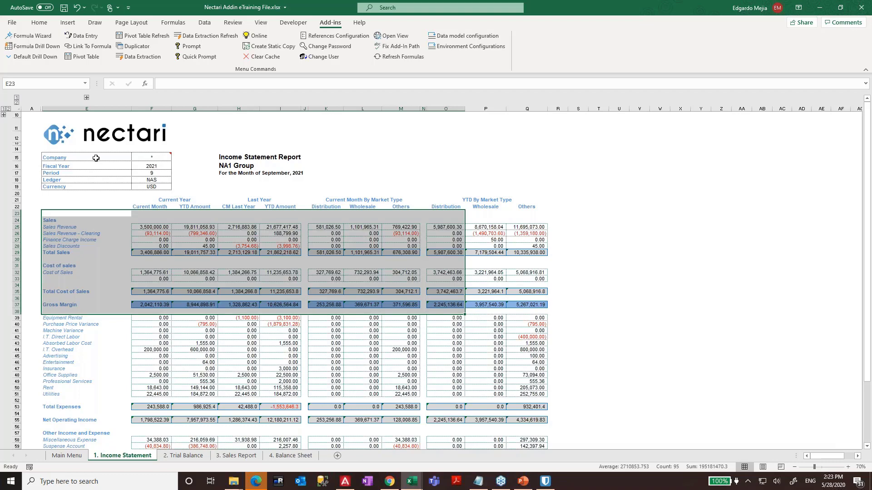
drag(95, 158, 148, 185)
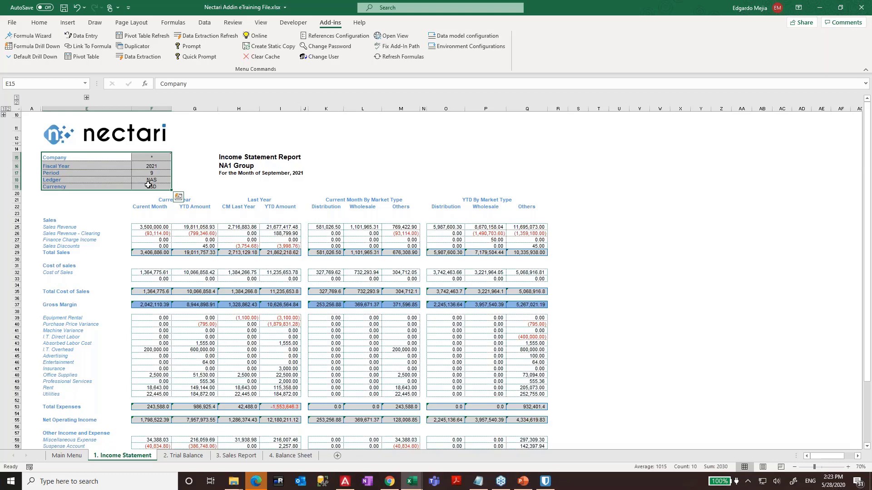
click(118, 157)
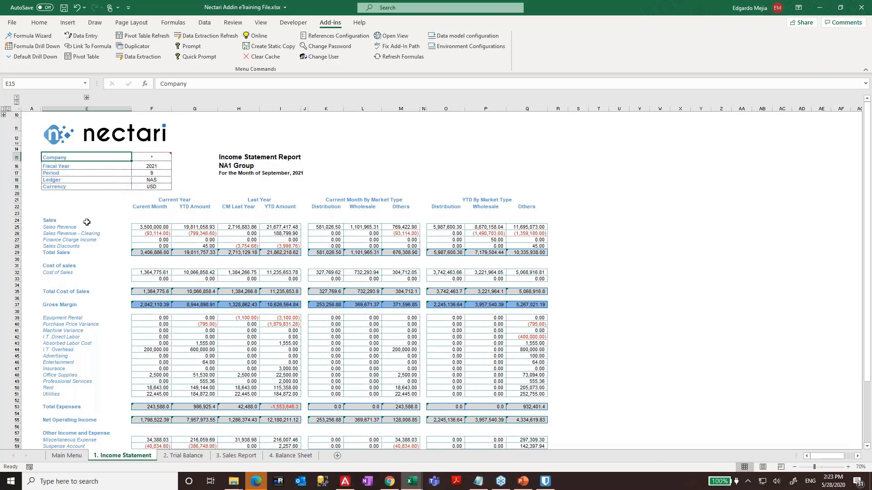
click(86, 98)
drag(88, 235, 90, 229)
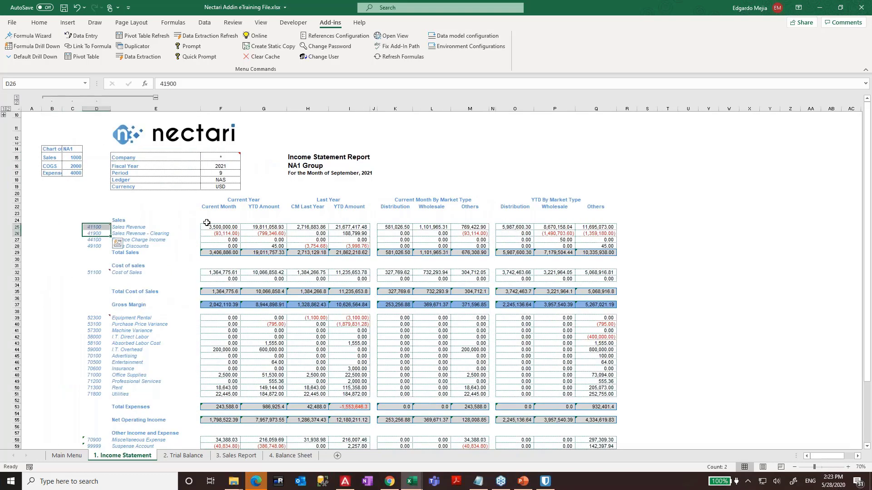
click(209, 227)
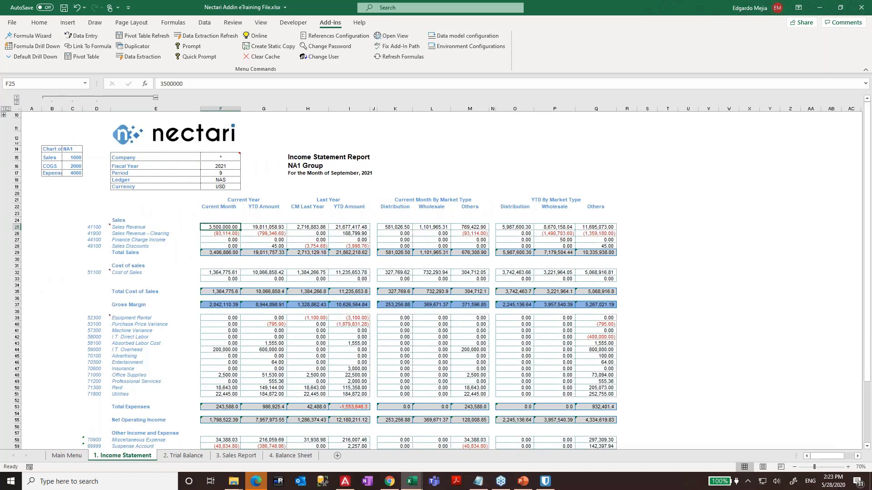
key(Left)
key(Right)
key(Left)
key(Left)
key(Left)
key(Right)
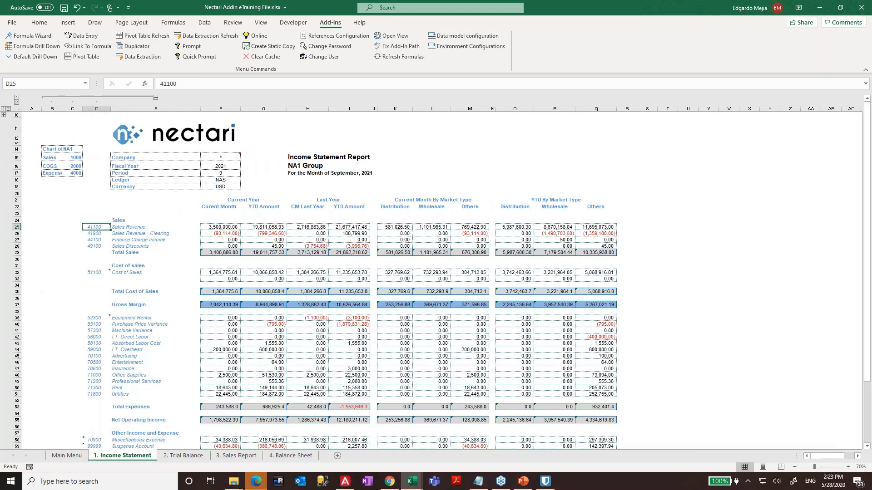
key(Down)
scroll(109, 318, down, 1)
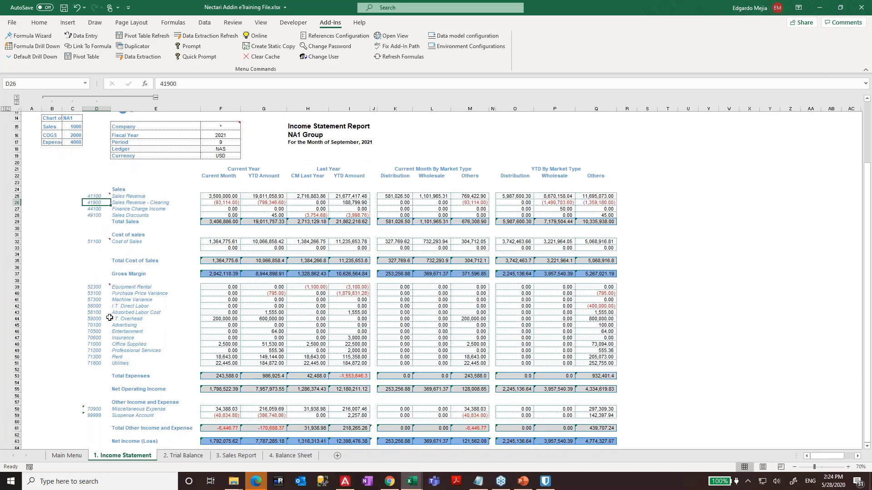
click(107, 293)
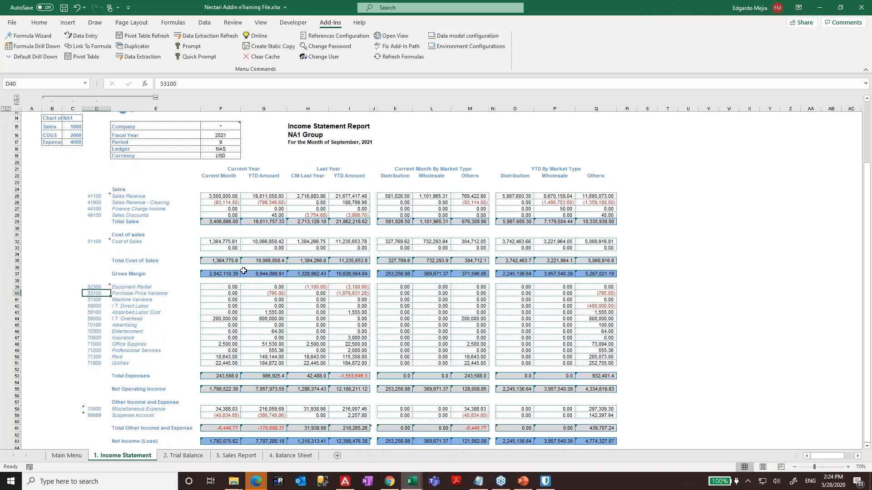
scroll(243, 272, up, 1)
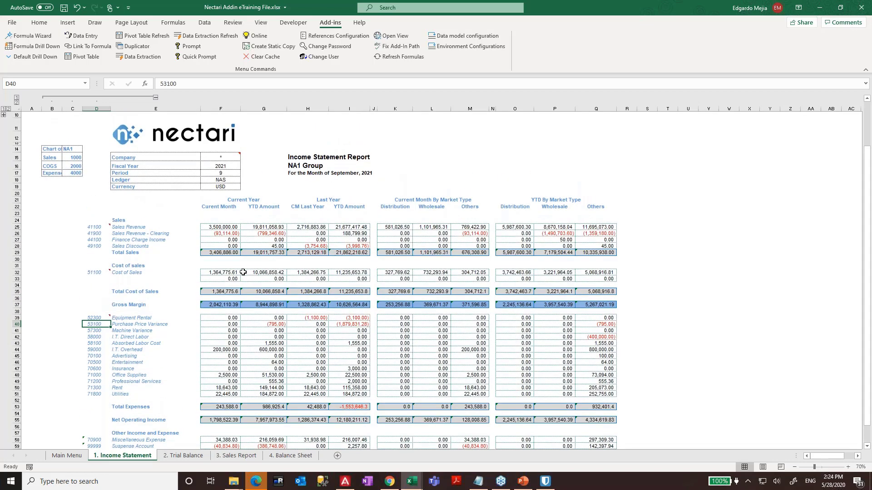
- Reveal the Configuration rows to inspect company and period settings, hide them, then check Distribution and YTD Wholesale values
click(4, 116)
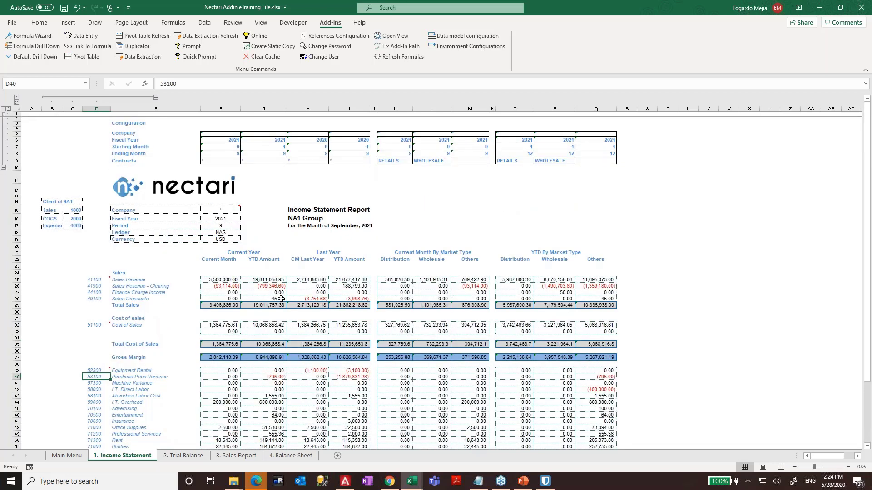
click(226, 135)
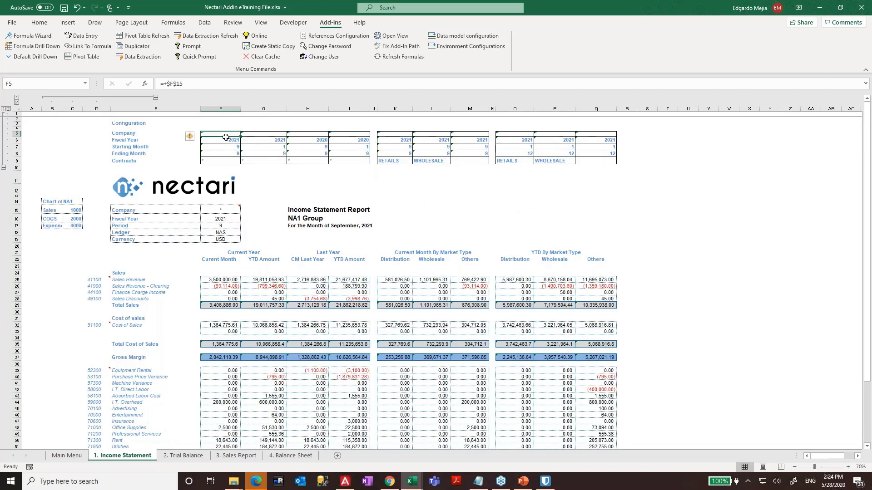
drag(226, 137, 366, 156)
drag(221, 211, 221, 244)
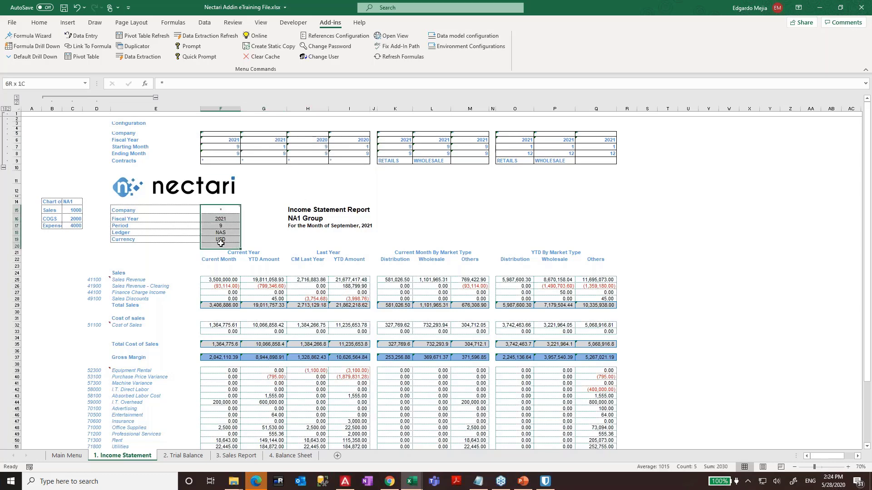
click(225, 280)
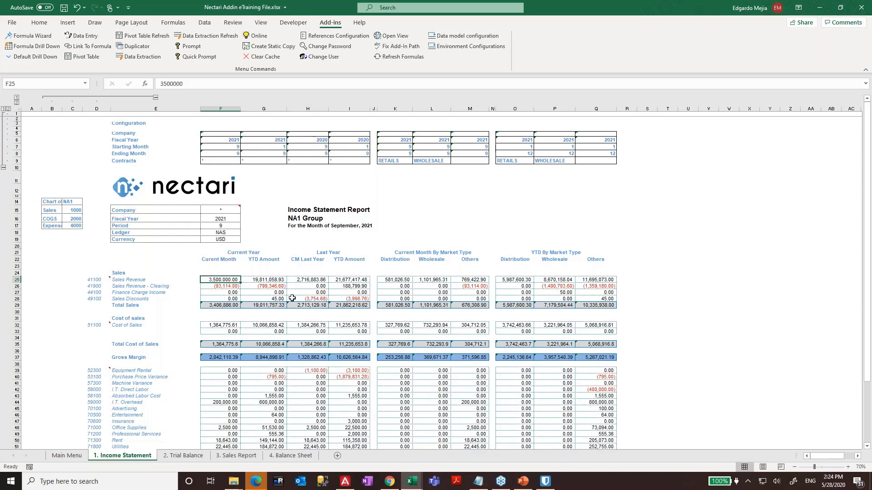
click(3, 169)
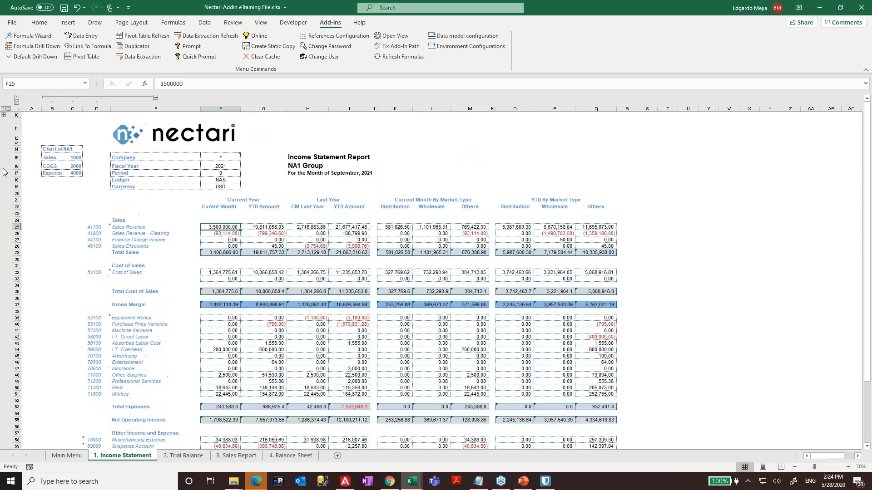
click(399, 228)
key(Right)
key(Right)
key(Right)
key(Right)
key(Right)
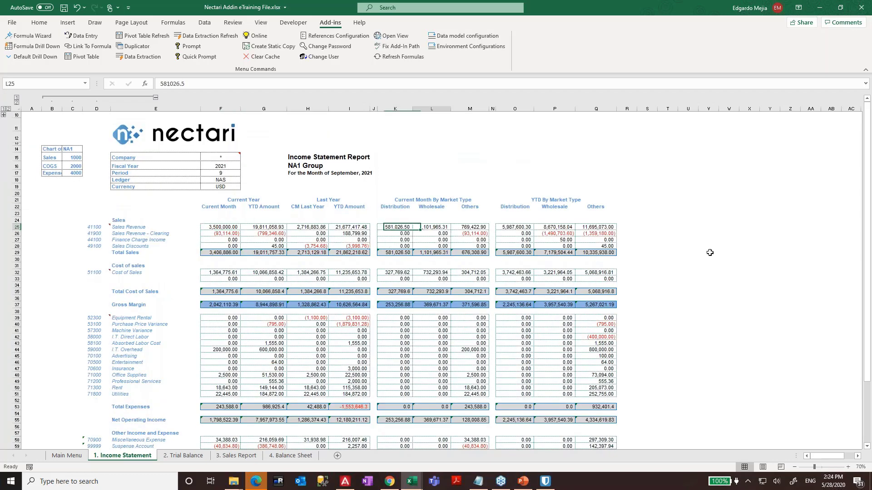
key(Up)
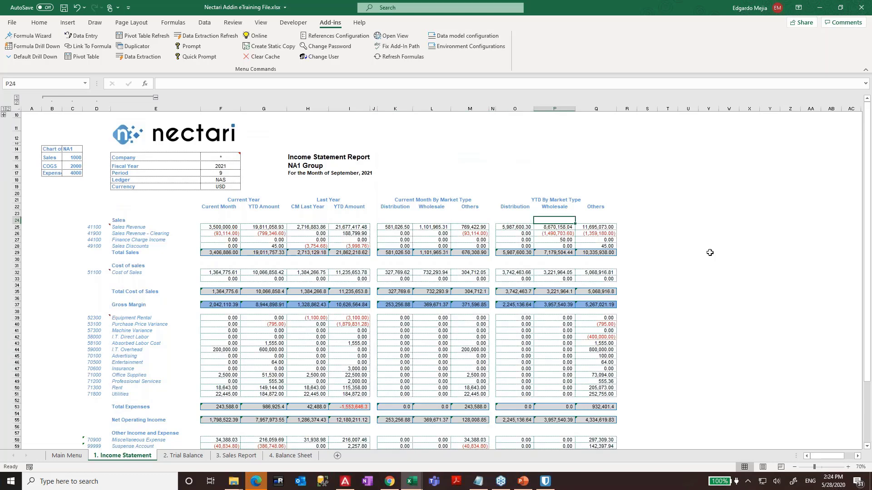
- Inspect the RETAILS value in K9 and the WHOLESALE cell, collapse rows 1–9, and select F25
click(5, 116)
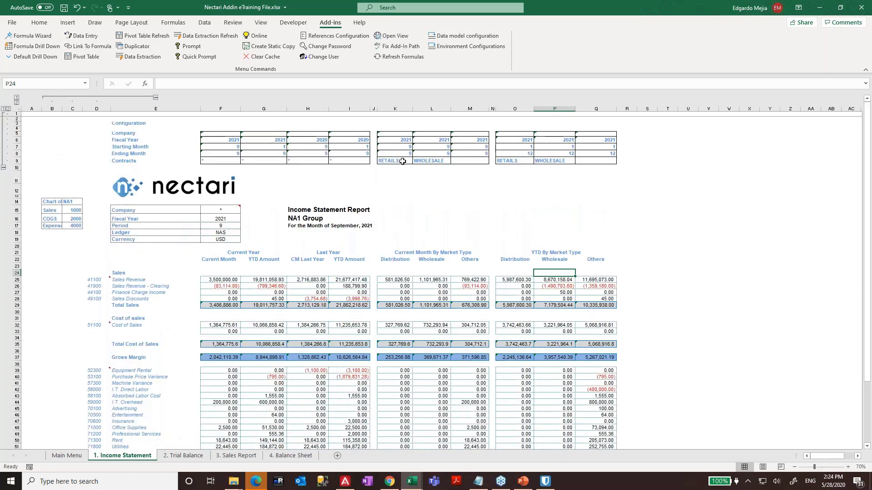
click(402, 161)
key(F2)
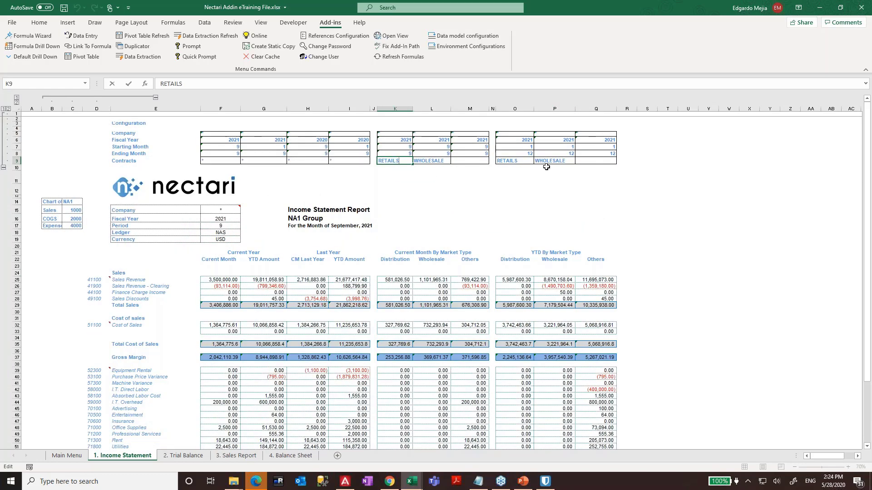
key(Escape)
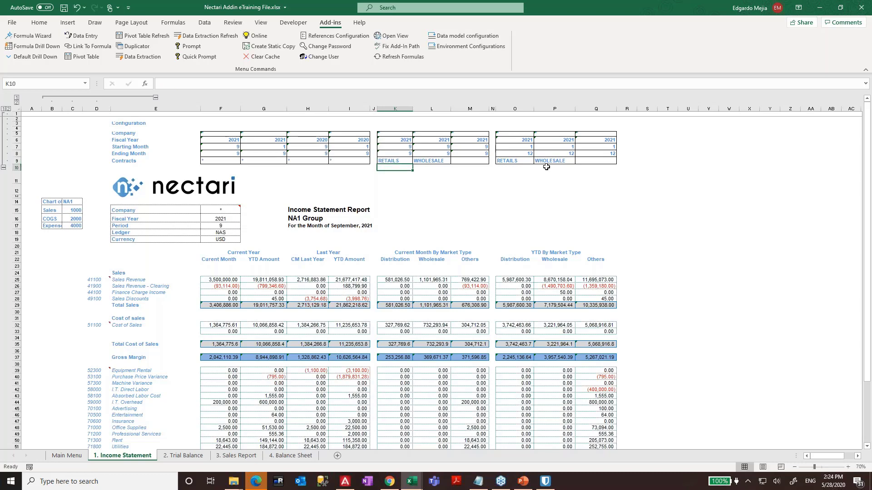
key(Right)
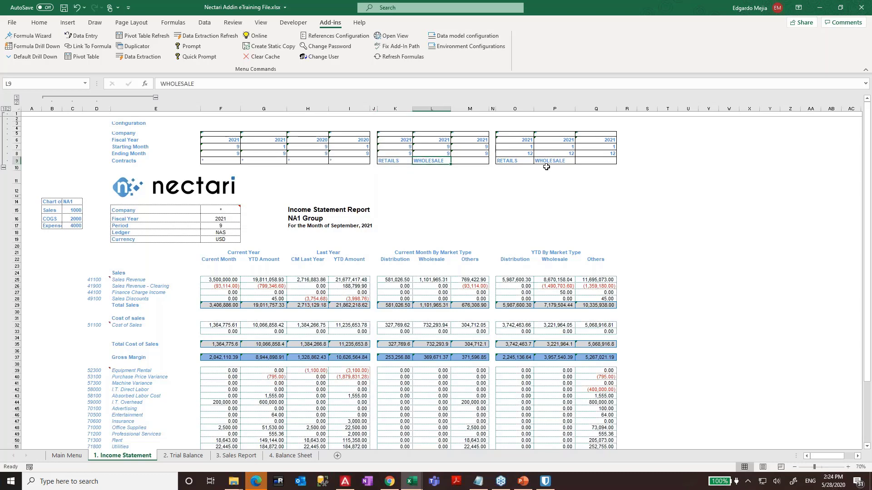
key(Left)
key(Right)
key(Right)
key(Right)
key(Right)
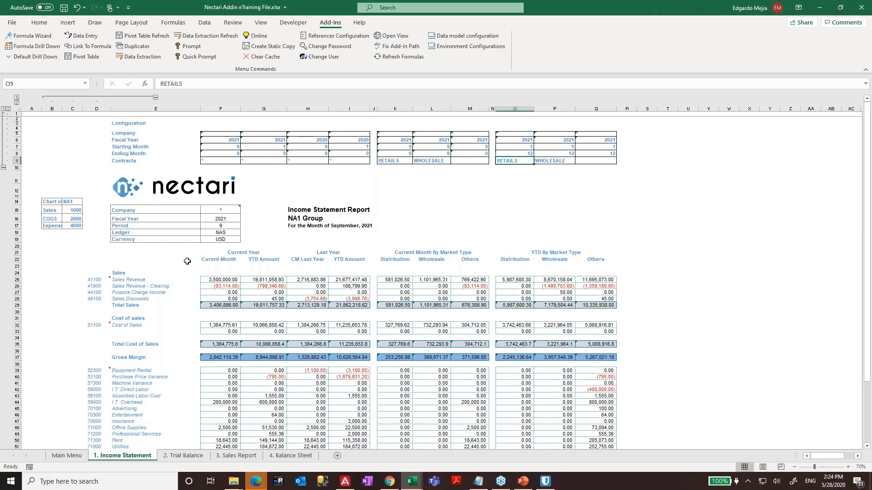
click(5, 166)
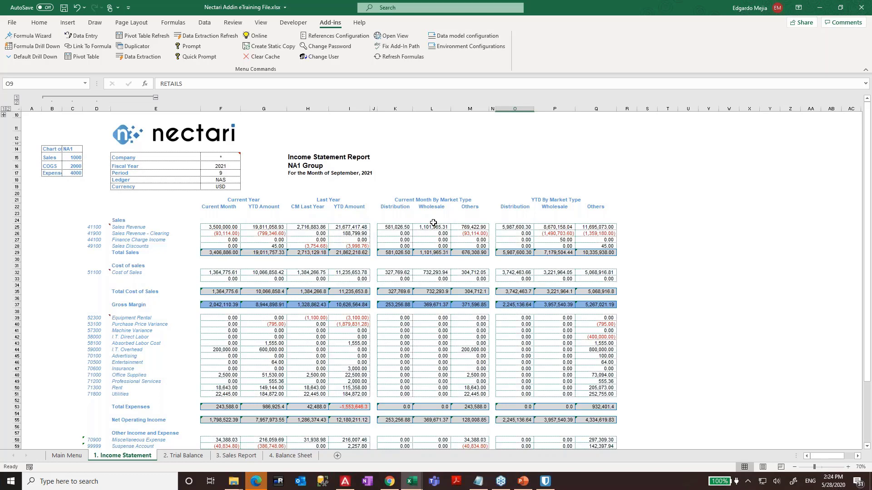
click(229, 227)
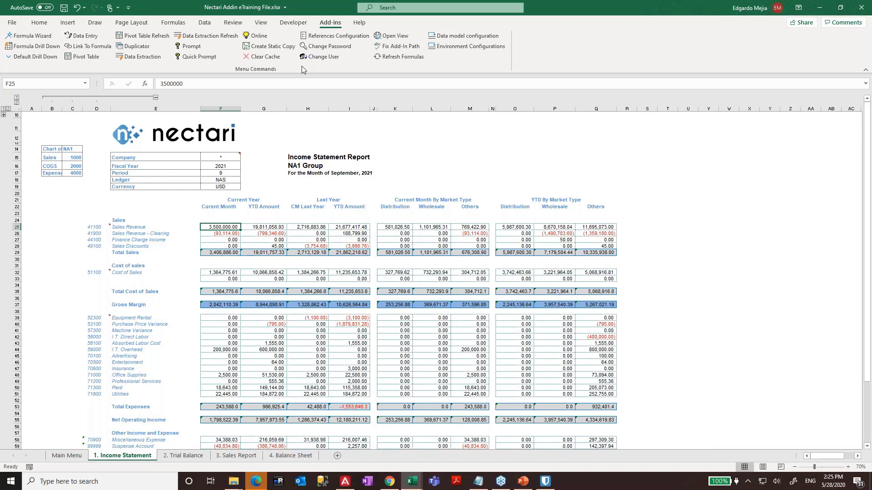
- Start the Formula Wizard for F25 with the Finance data model, open its field list, then switch to Chrome
click(45, 40)
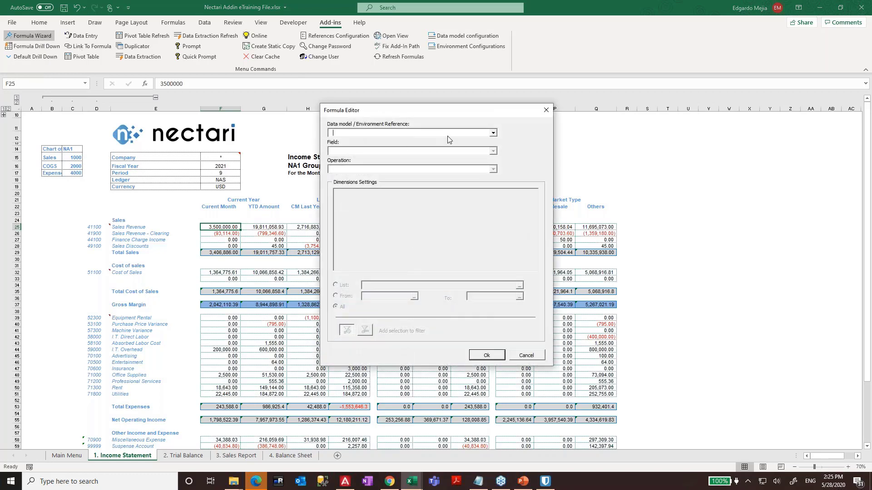
click(447, 134)
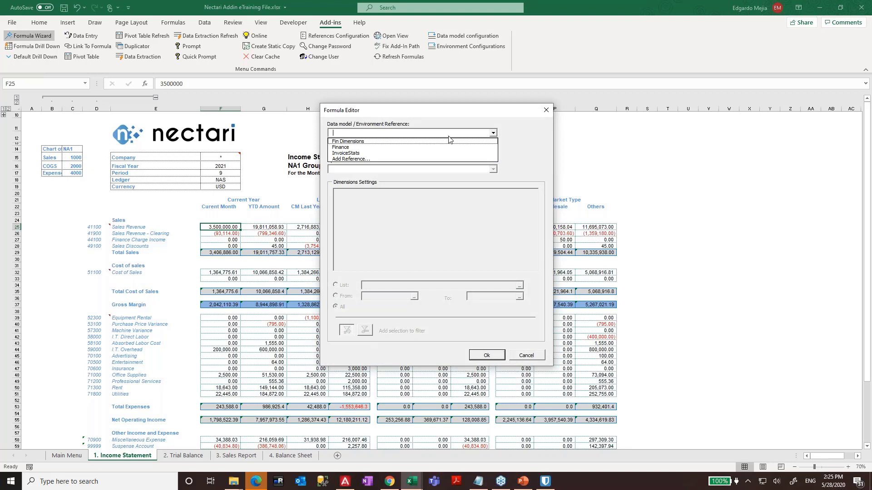
click(357, 148)
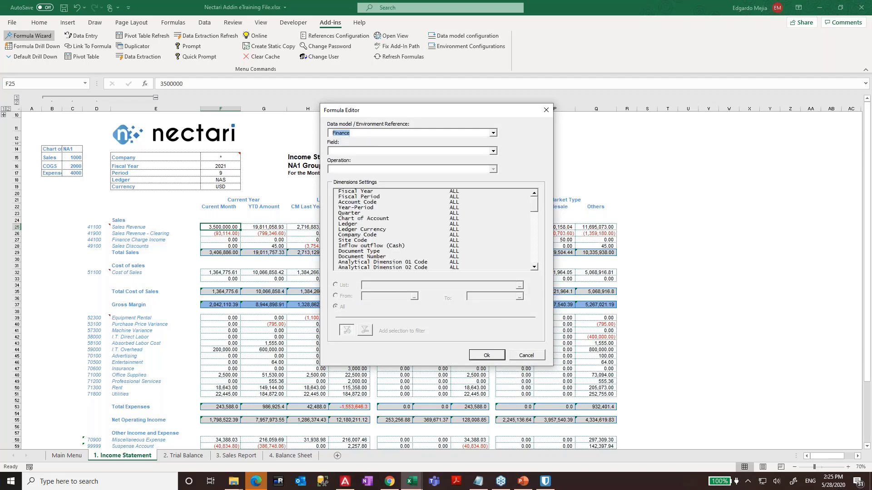
click(357, 153)
click(420, 110)
click(349, 151)
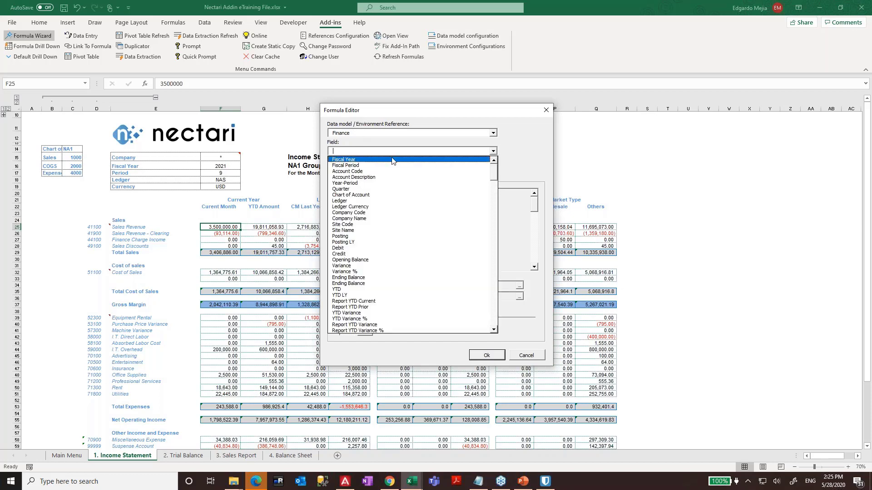
click(390, 481)
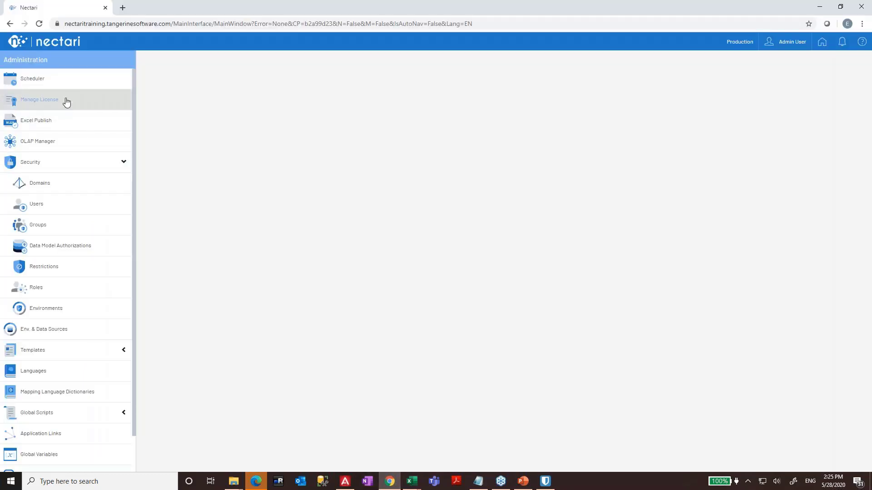
- In Command Center expand Universal Data Model and its Finance folder, then return to the Excel Formula Editor
click(822, 41)
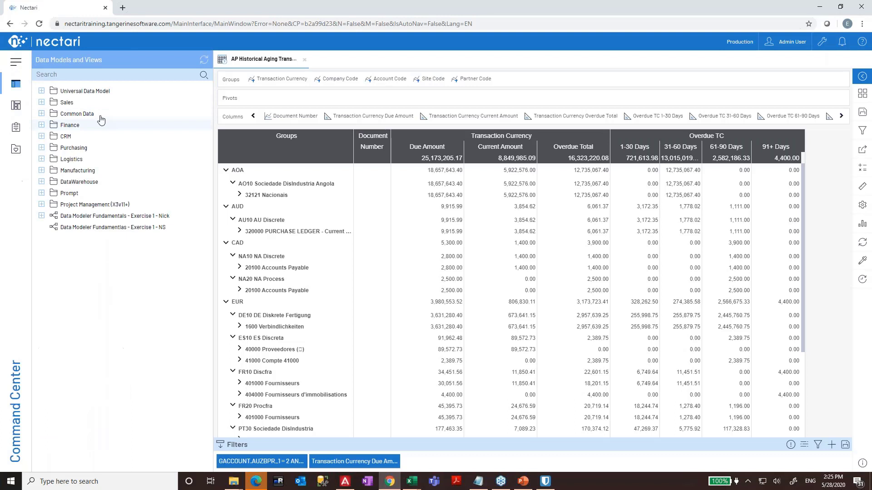
click(41, 102)
click(41, 91)
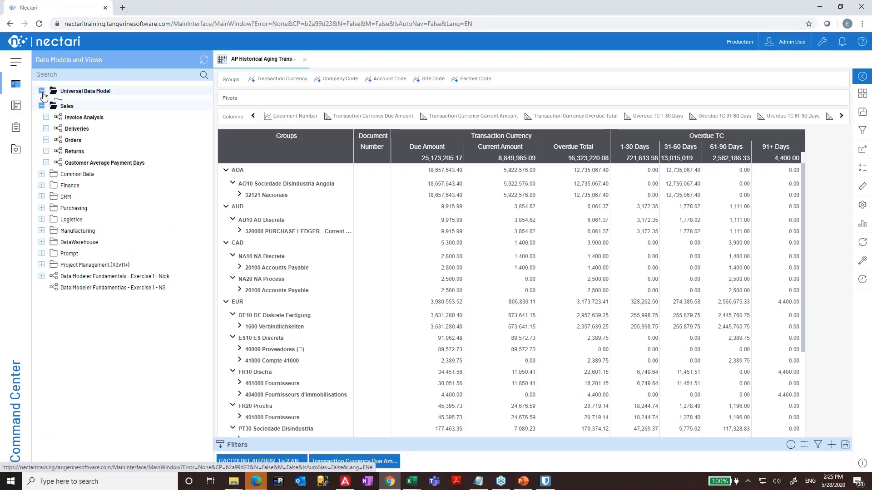
click(46, 102)
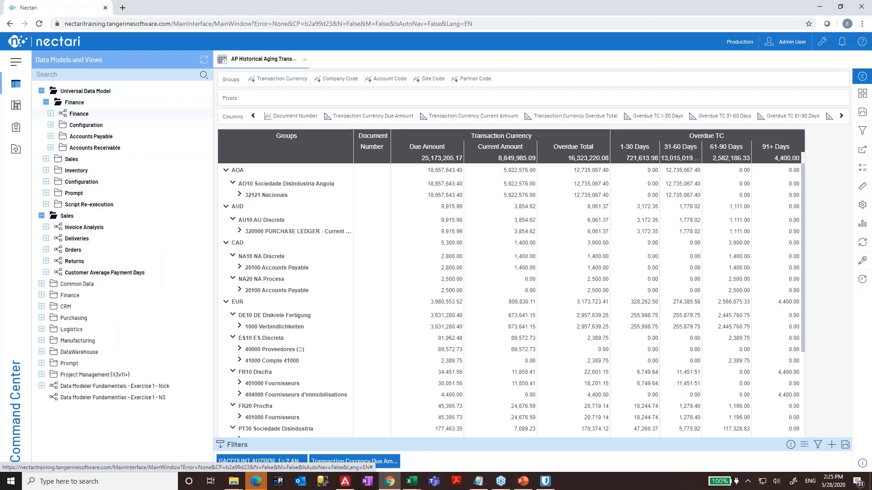
mouse_move(412, 481)
click(484, 438)
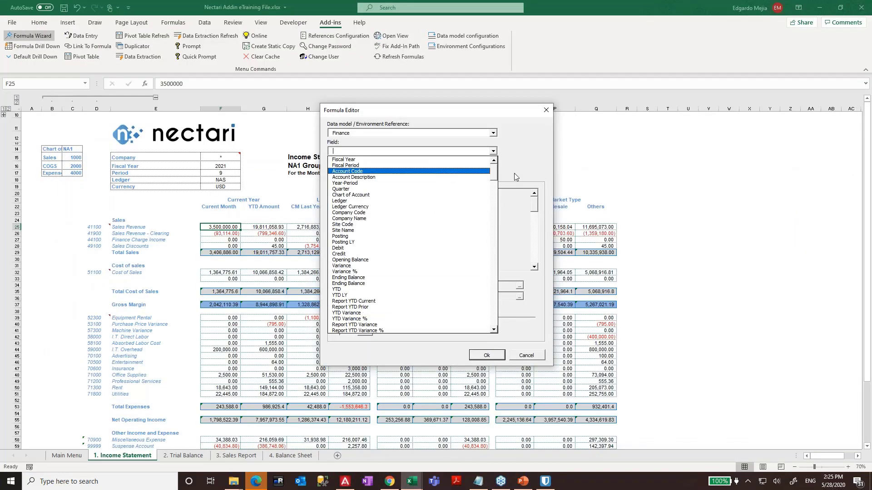
- Draft a Finance Posting Sum formula with Fiscal Year linked to F16, then cancel it
click(370, 236)
click(359, 169)
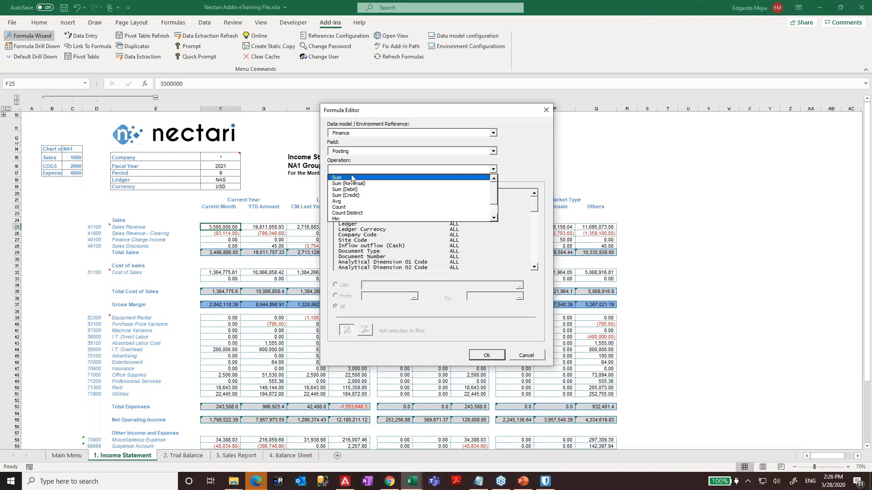
click(351, 178)
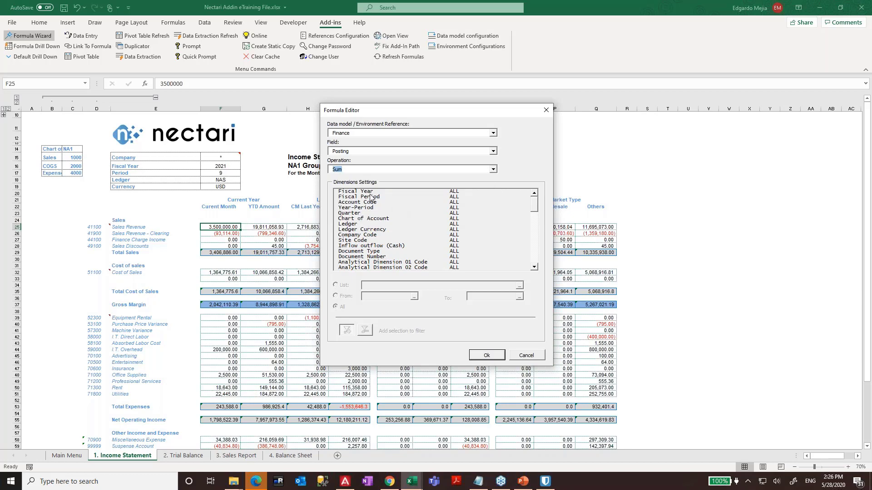
click(359, 192)
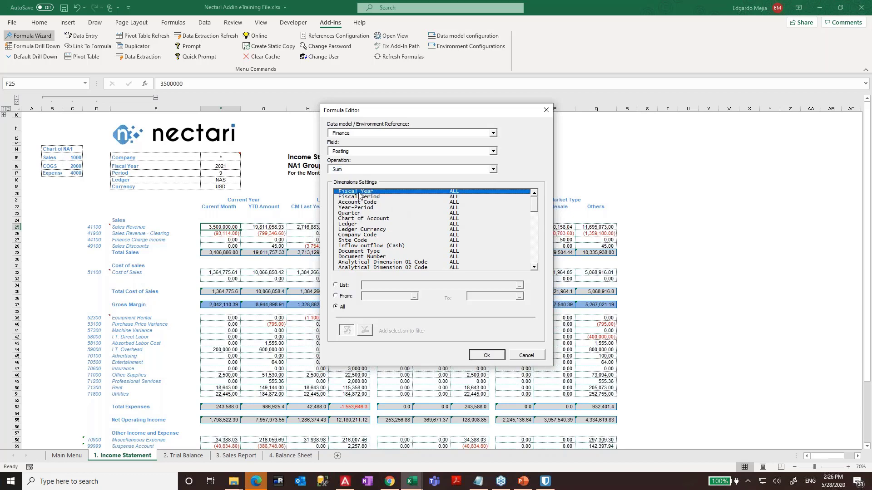
click(341, 285)
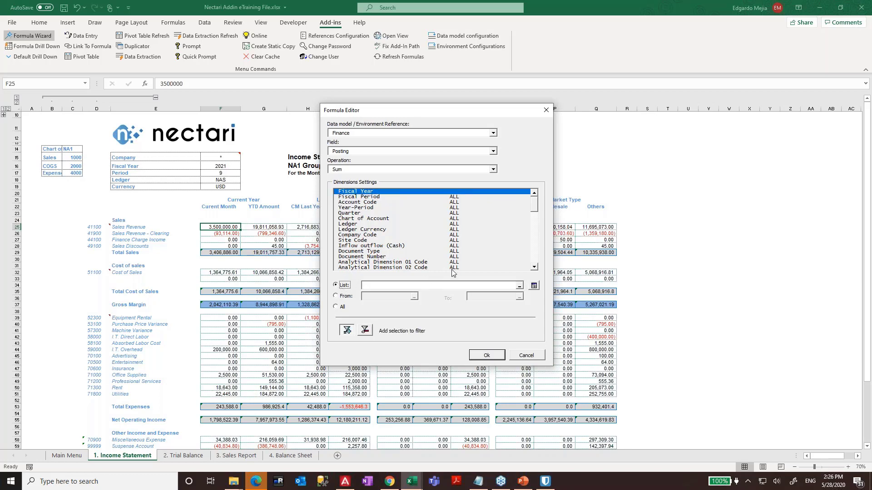
click(531, 286)
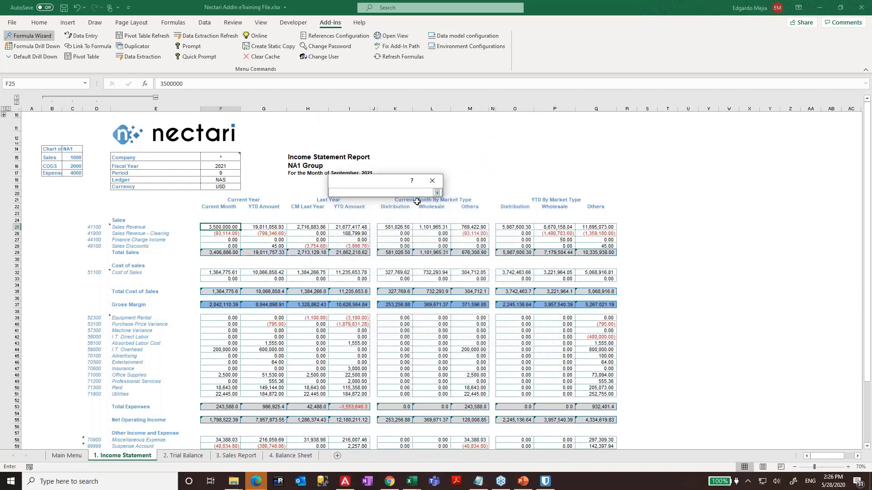
click(217, 165)
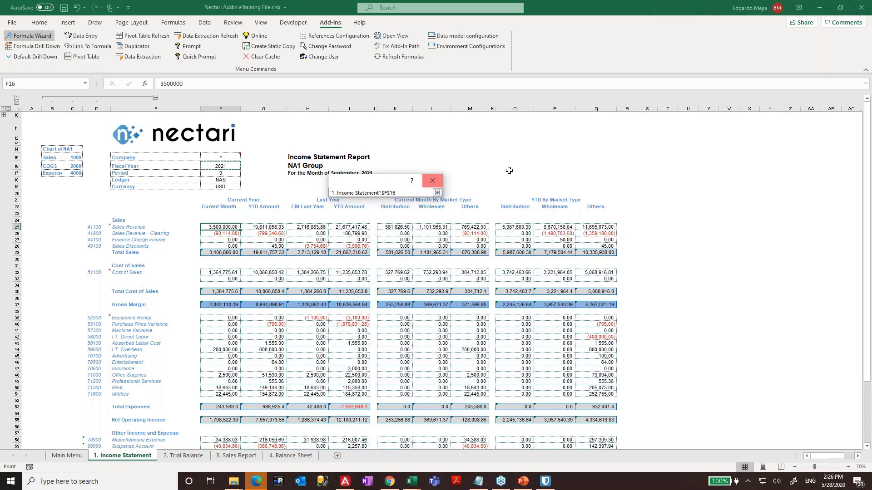
key(Return)
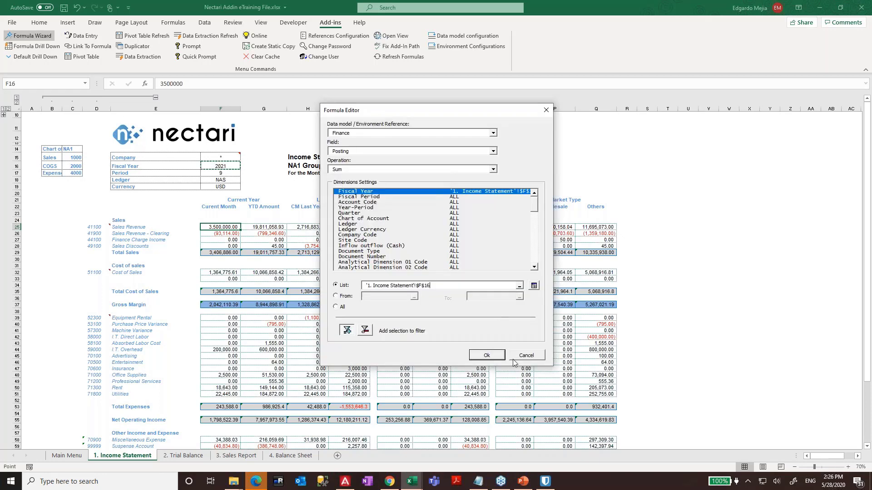
click(527, 355)
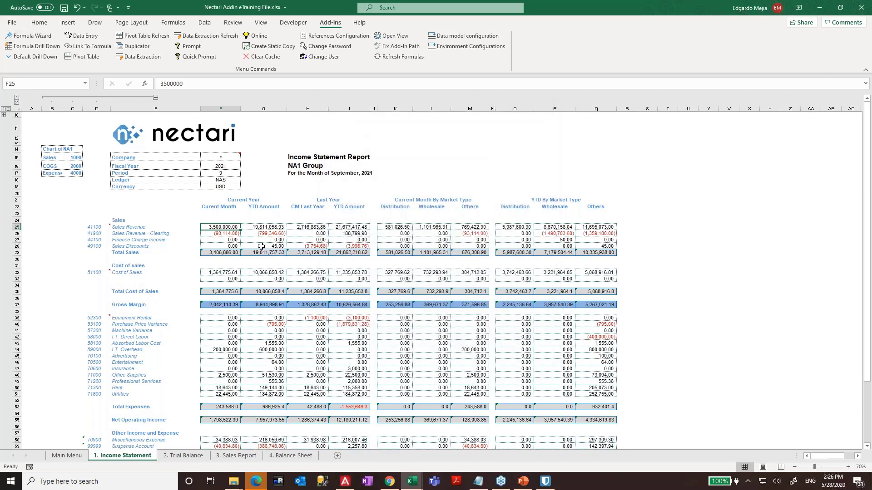
- Reopen the Nectari Formula Editor on the Finance model with field Posting and operation Sum
click(4, 117)
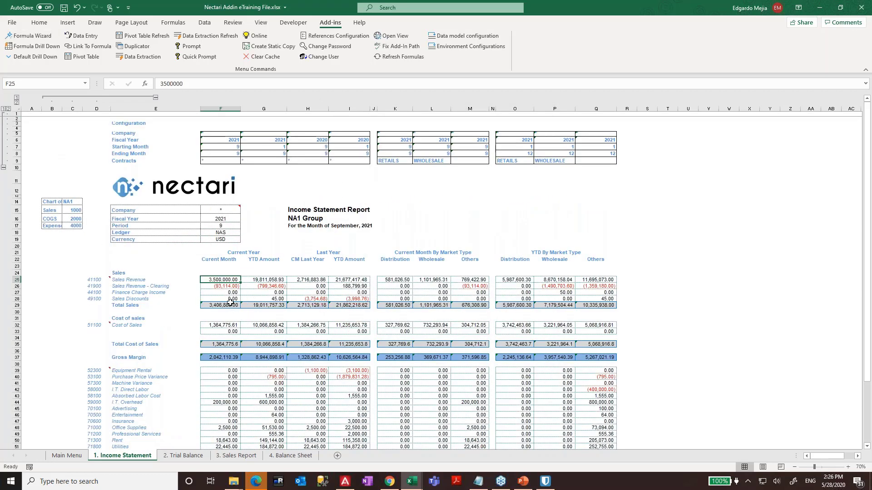
click(29, 35)
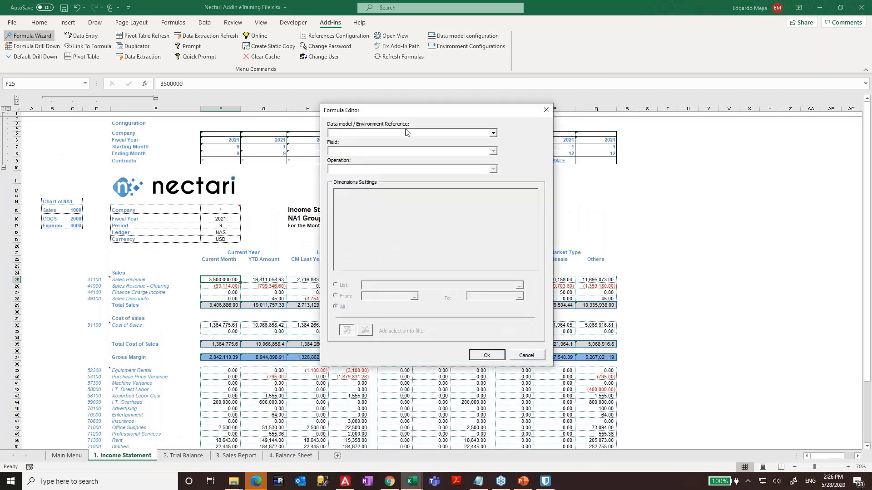
click(493, 132)
click(404, 134)
click(468, 133)
click(358, 149)
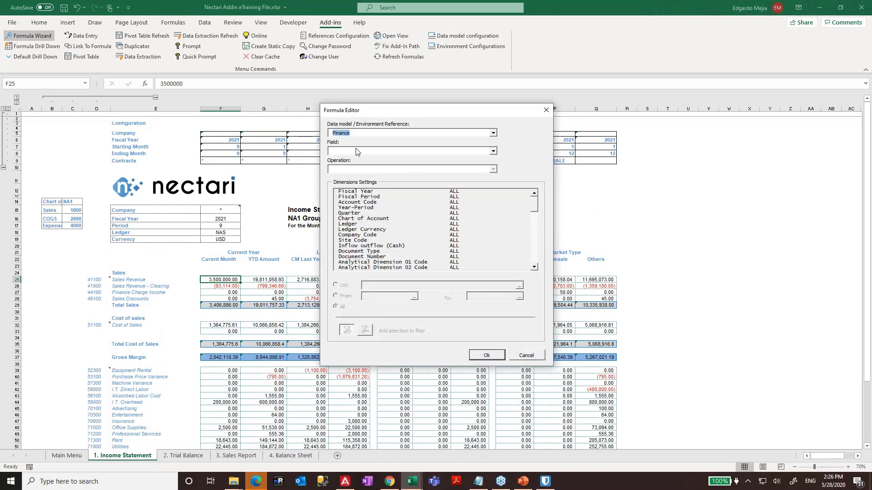
click(340, 151)
text(Posting)
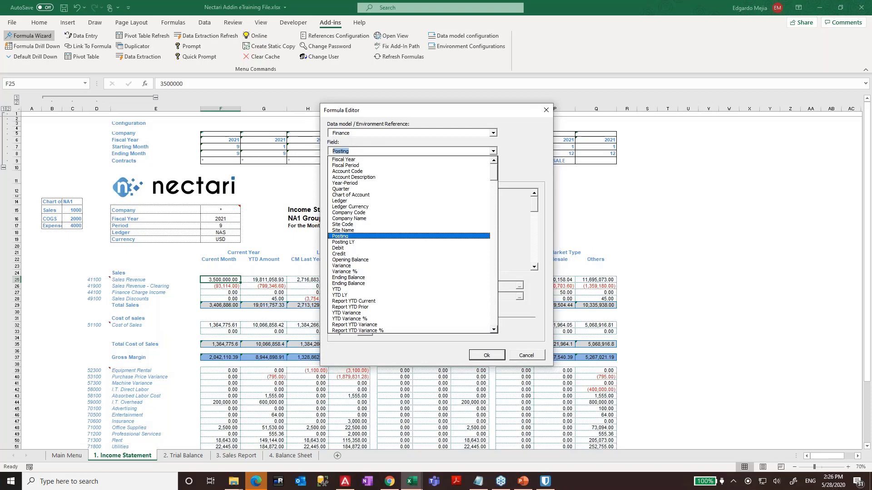
click(357, 236)
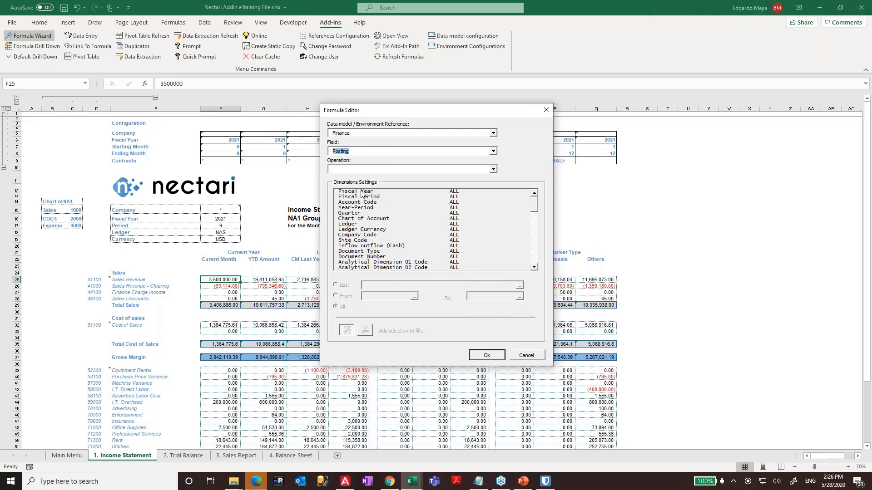
click(351, 171)
click(351, 177)
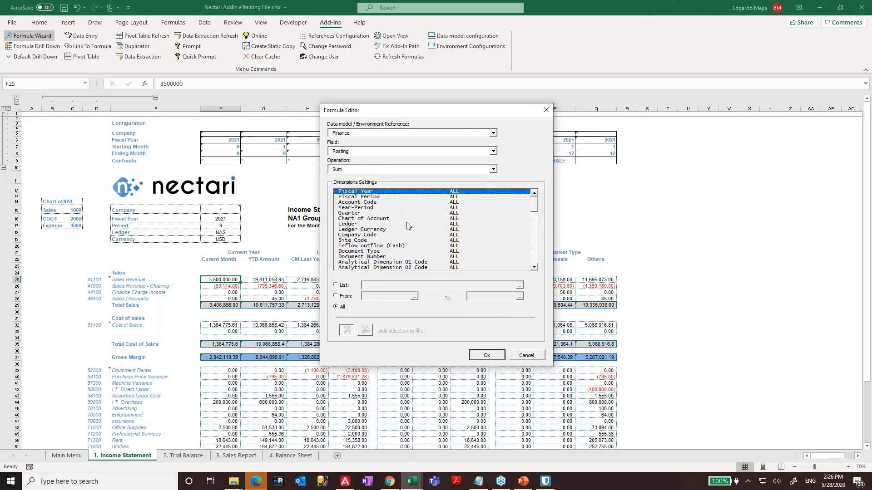
- Link the Fiscal Year filter to cell F6 as F$6
click(519, 285)
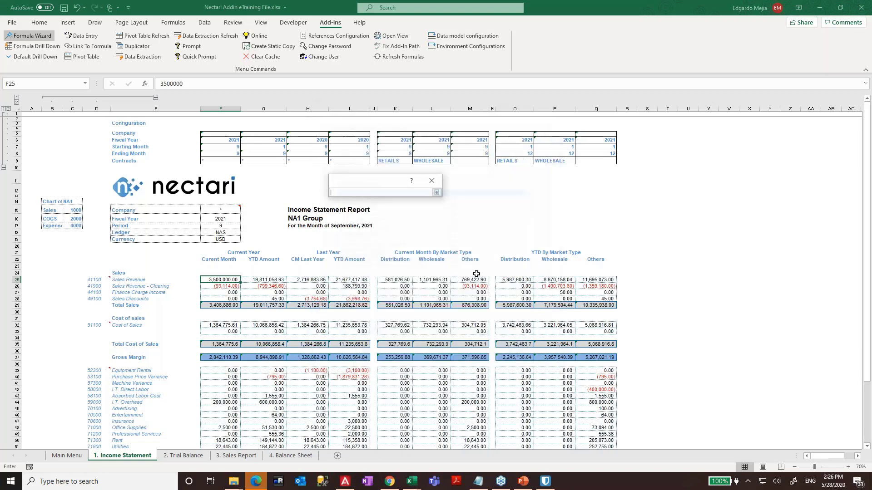
click(234, 141)
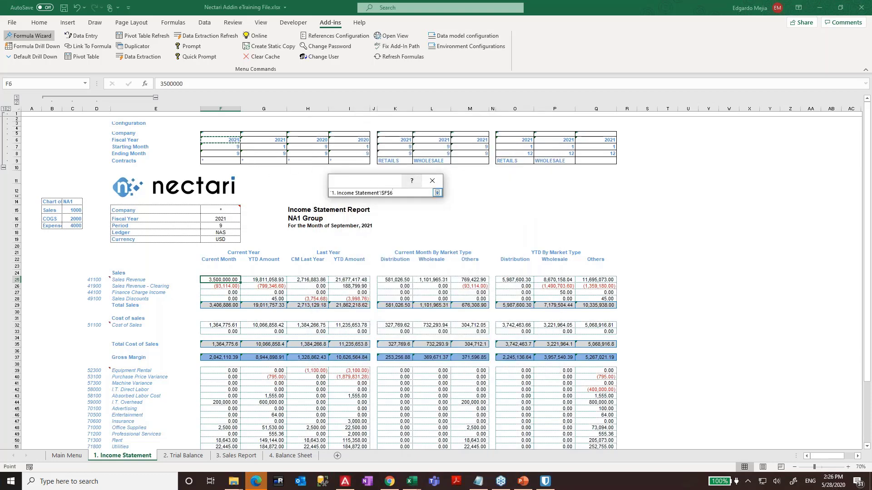
click(438, 193)
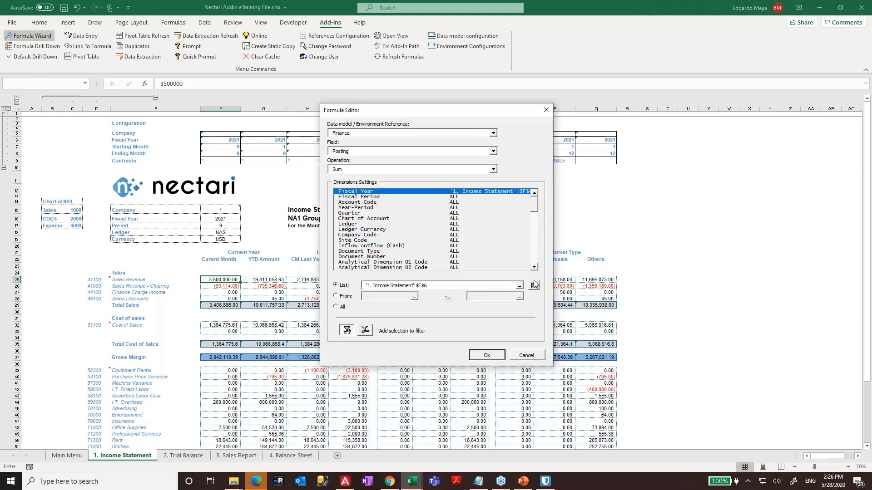
key(BackSpace)
- Filter Fiscal Period as a range from cell F7 to cell F8
click(378, 197)
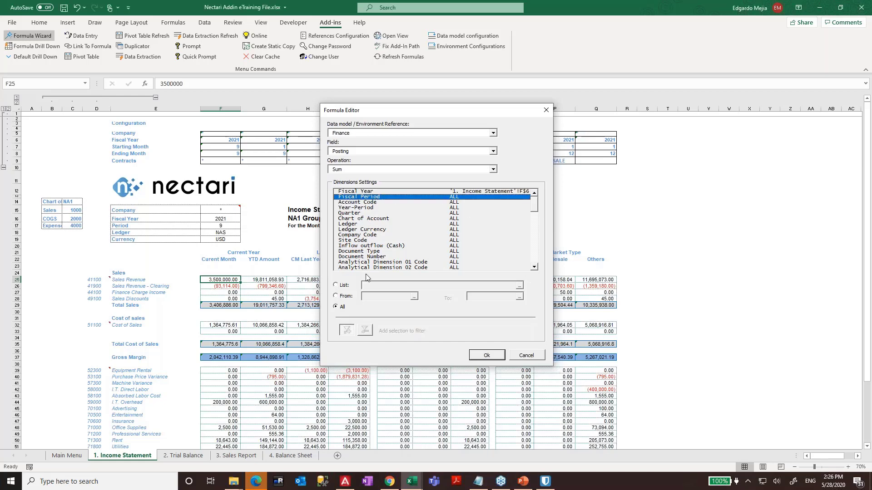
click(344, 298)
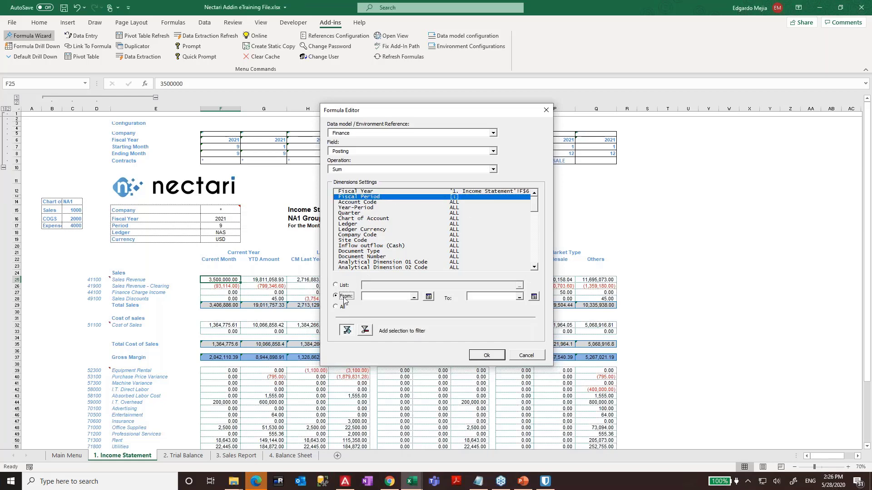
click(414, 298)
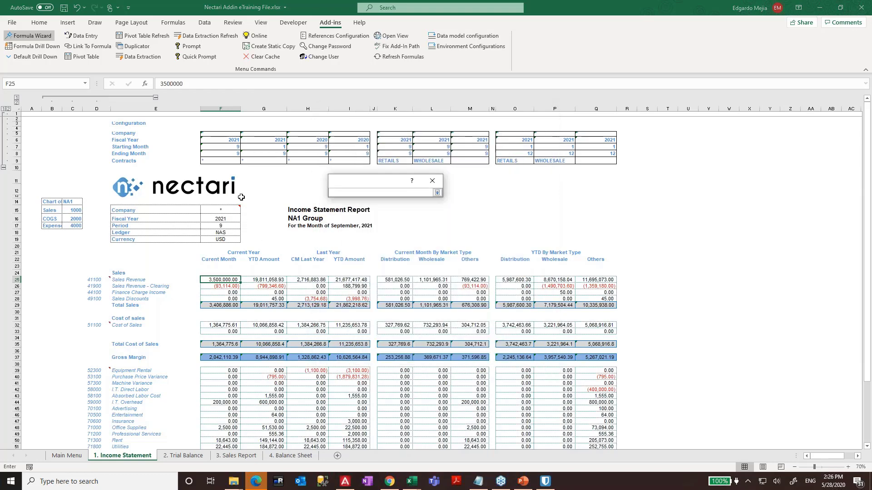
click(231, 148)
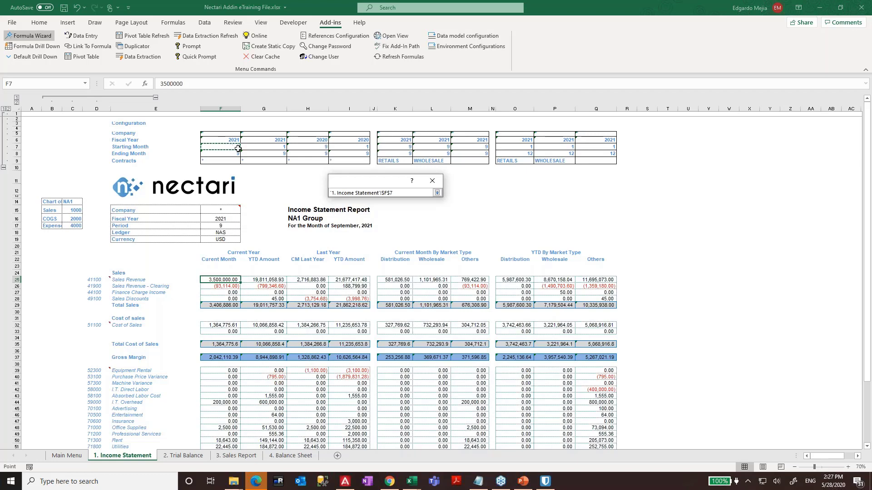
click(437, 193)
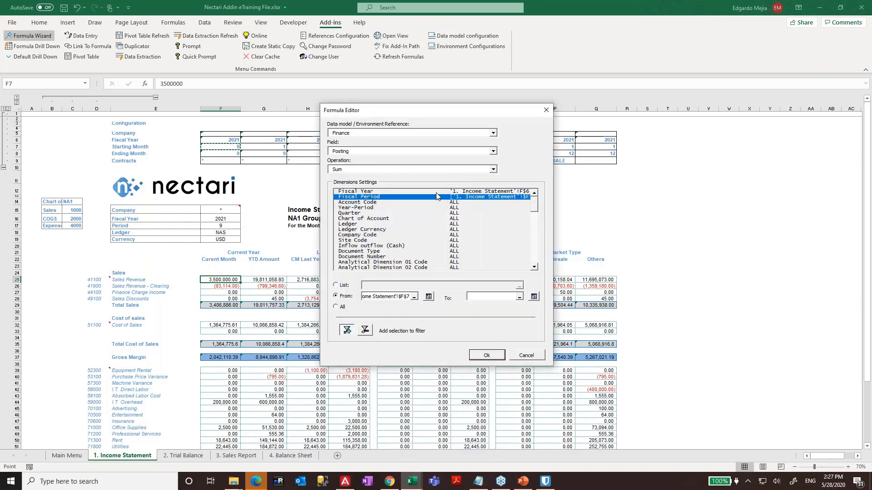
click(519, 297)
click(232, 154)
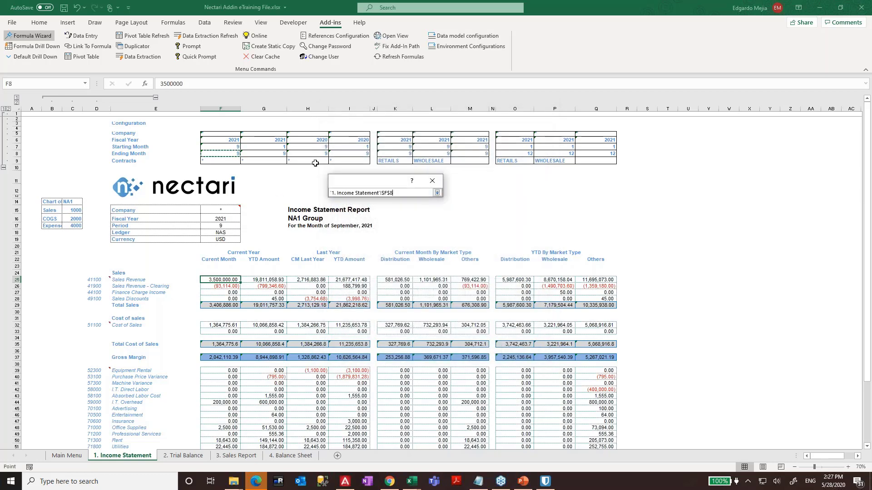
click(436, 193)
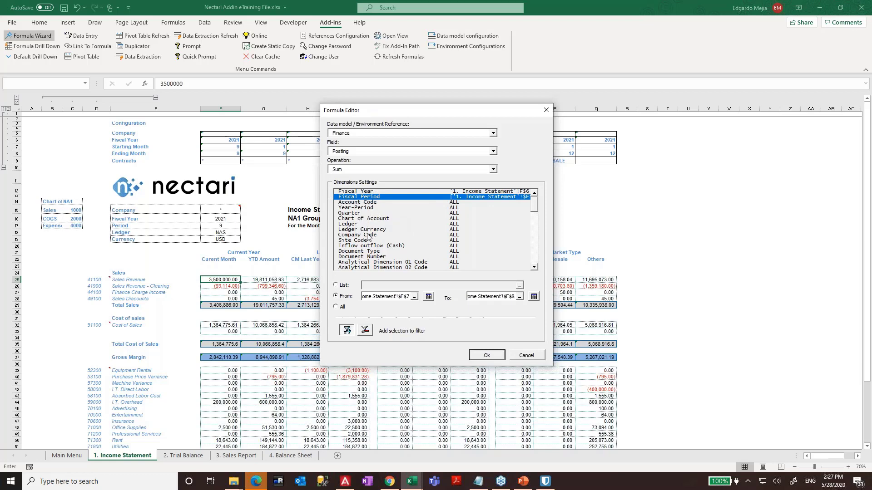
- Filter Ledger by the NAS ledger value in cell F18
click(414, 235)
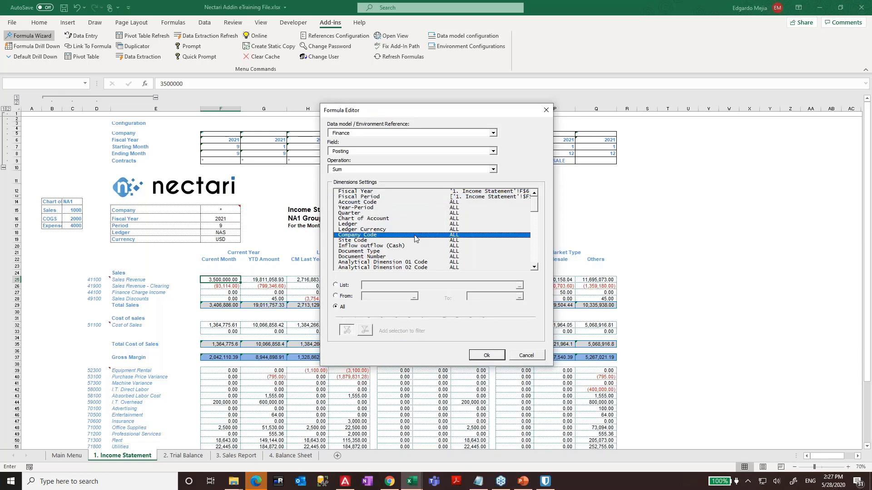
click(408, 224)
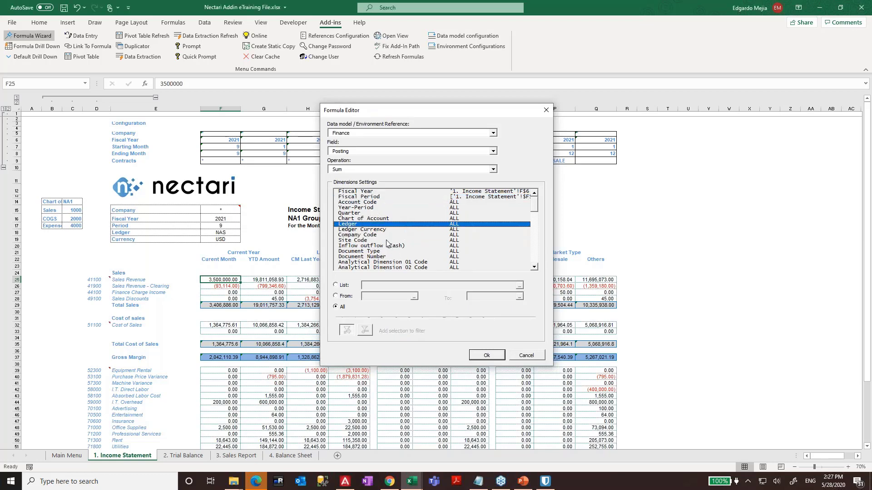
click(345, 286)
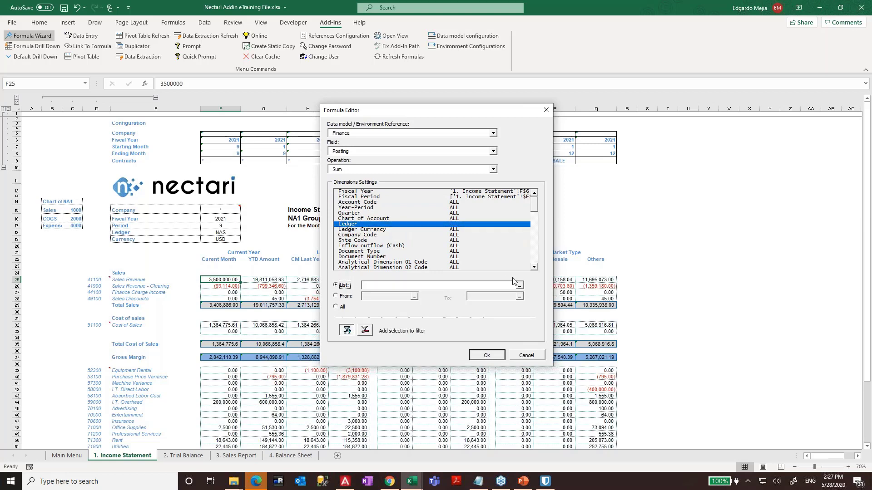
click(519, 286)
click(225, 233)
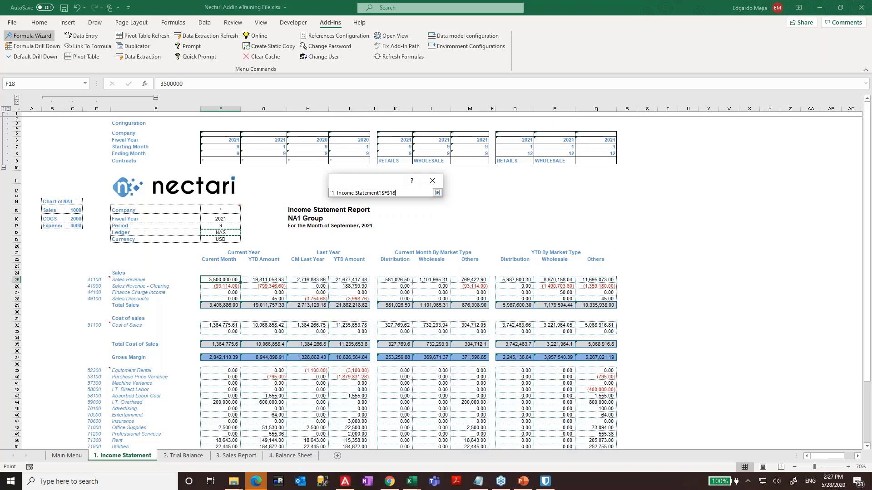
click(438, 192)
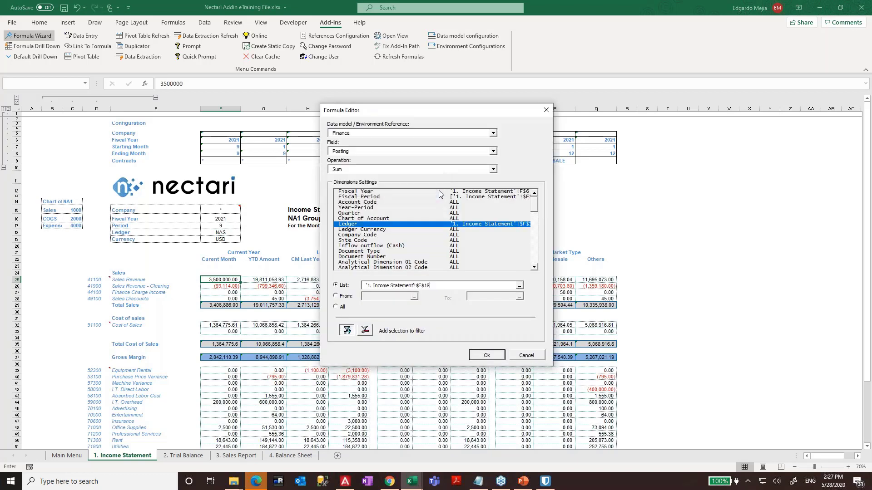
- Filter Company Code by the company in cell F15
click(381, 236)
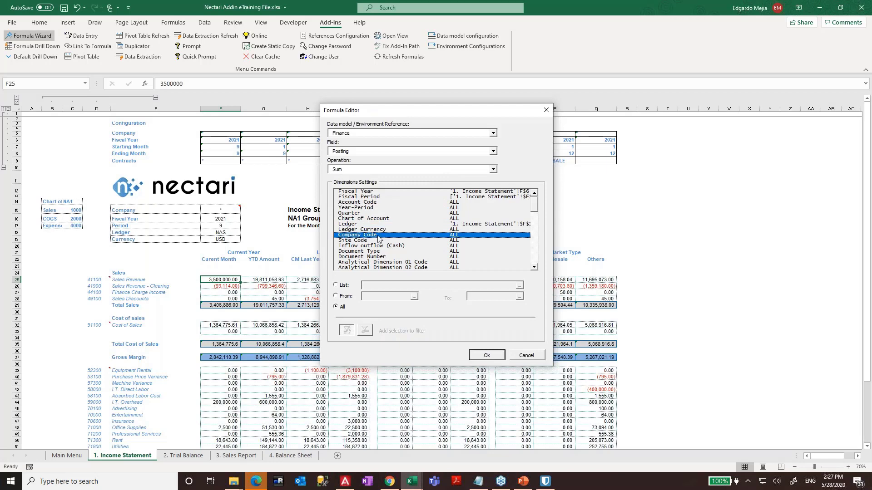
click(336, 285)
click(520, 289)
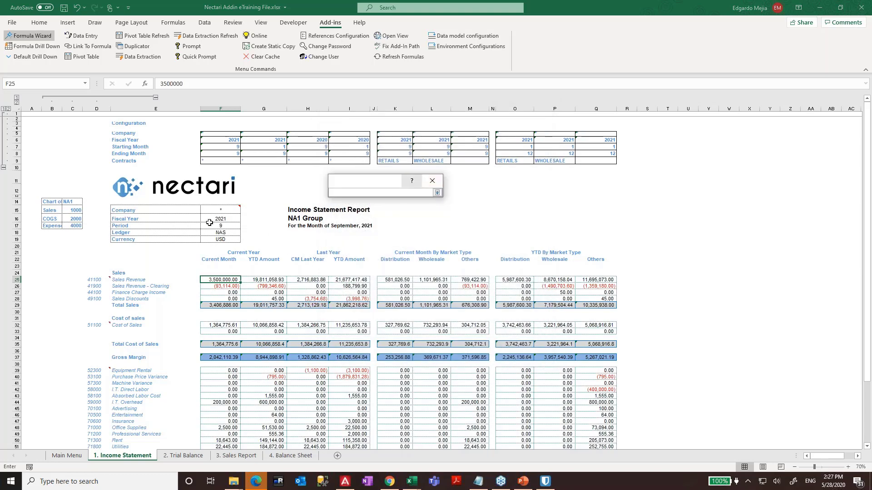
click(221, 210)
click(437, 193)
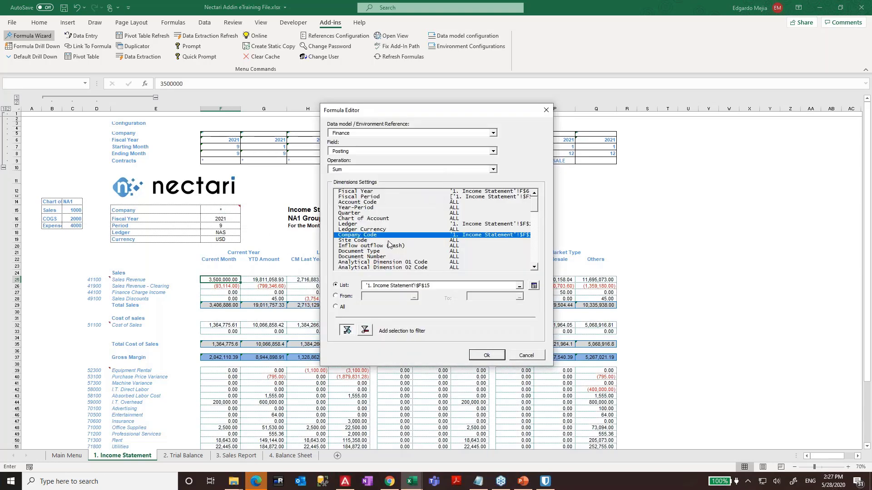
- Filter Analytical Dimension 02 Code by the Contracts cell as F$9
click(389, 242)
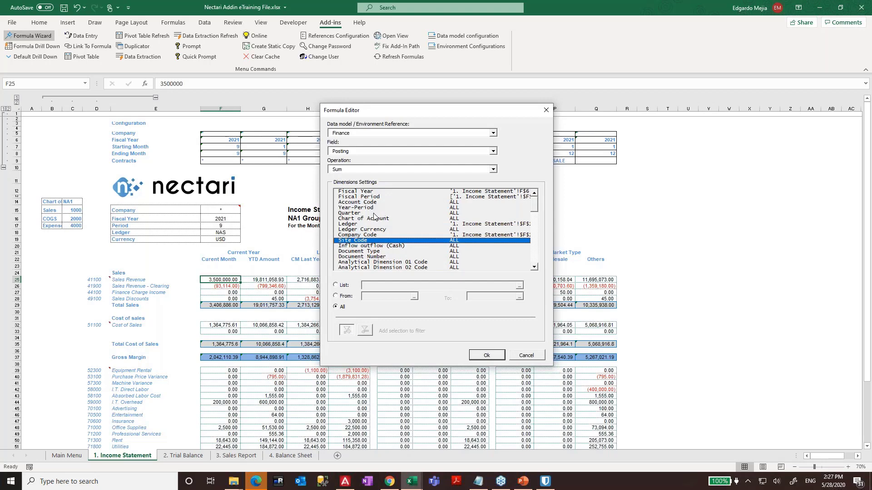
drag(535, 202, 535, 212)
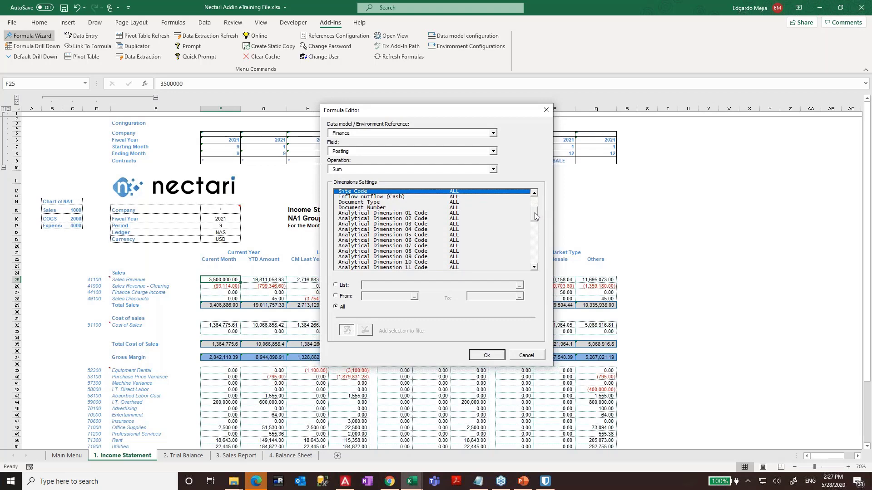
click(418, 220)
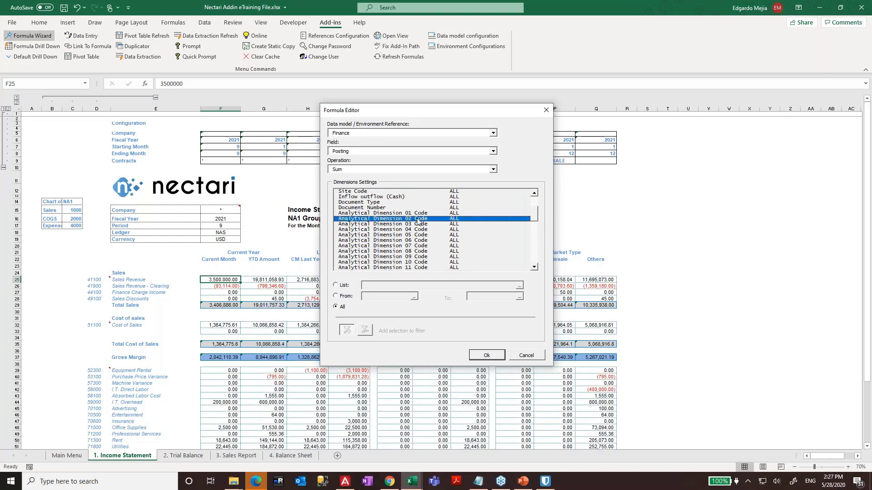
click(345, 286)
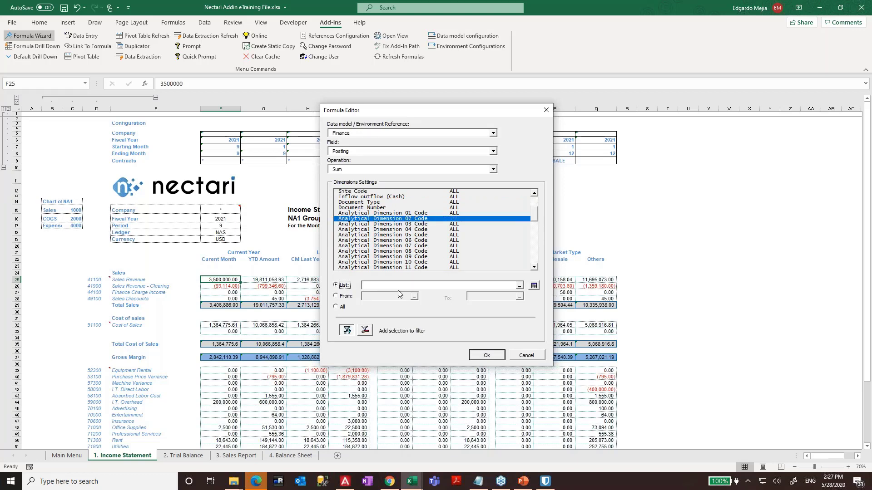
click(519, 286)
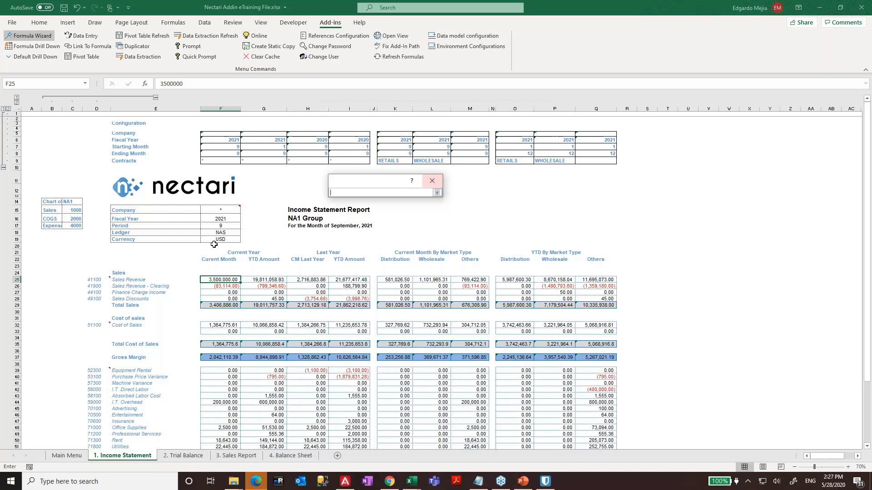
click(215, 162)
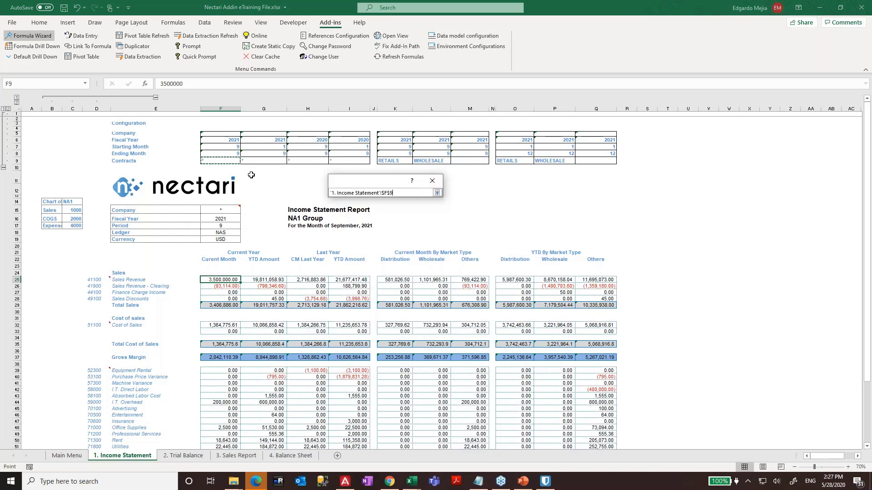
click(382, 193)
click(437, 192)
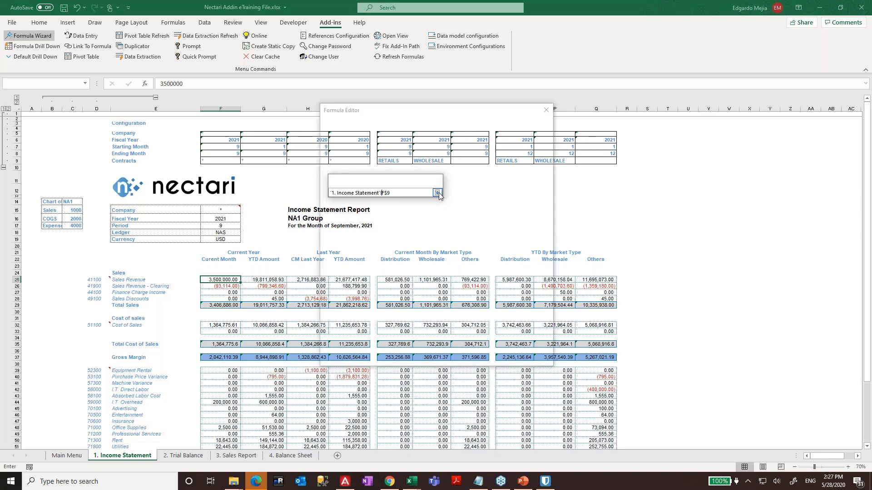
scroll(537, 220, up, 3)
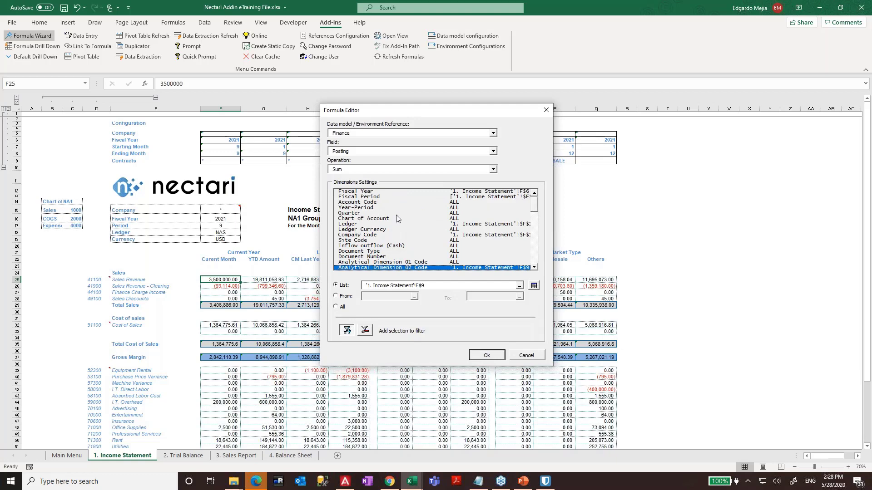
- Change the Fiscal Period start reference to F$7 and adjust the end reference
click(419, 203)
click(419, 197)
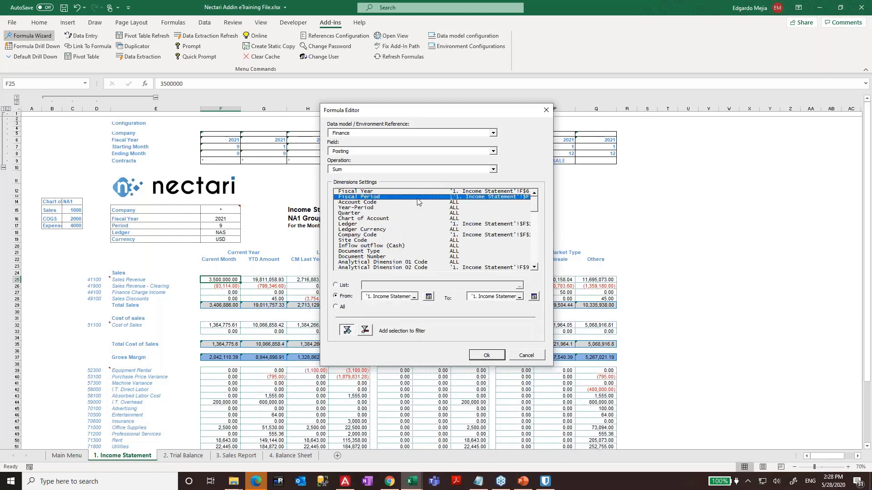
click(414, 298)
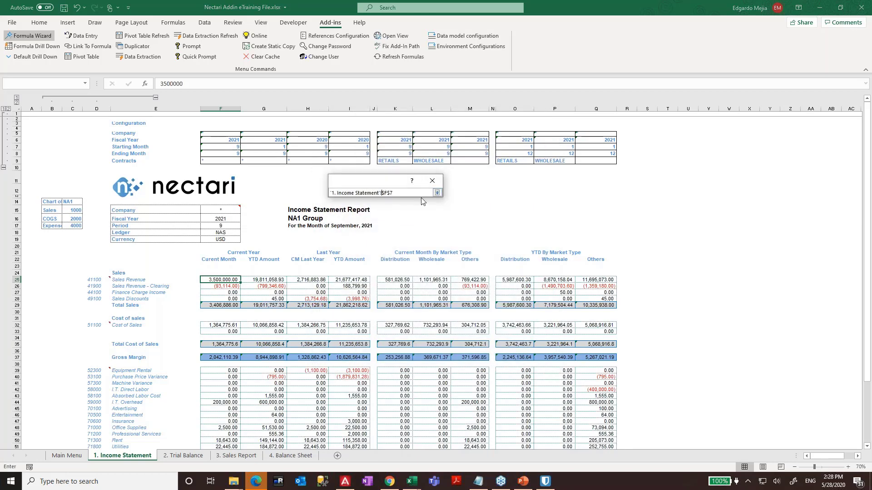
key(Delete)
click(437, 193)
click(519, 297)
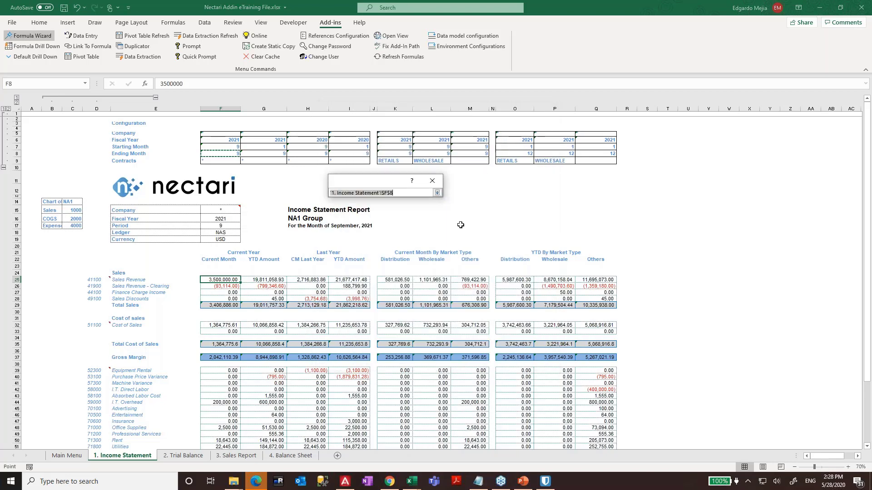
click(384, 192)
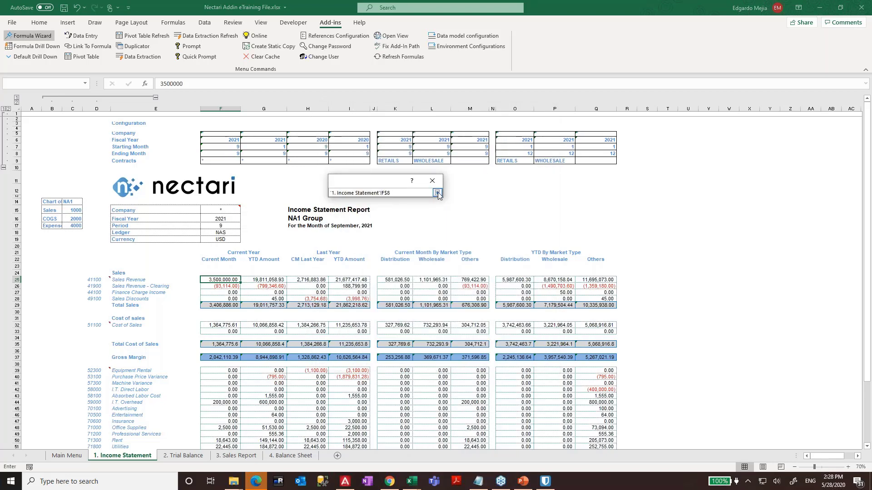
click(437, 193)
- Write the formula into F25 and recommit it, showing 0.00
drag(535, 206, 537, 228)
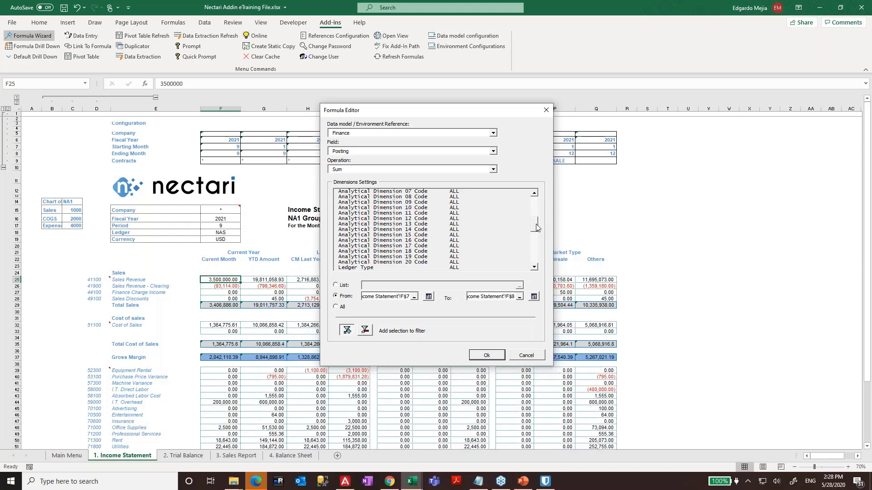
click(489, 357)
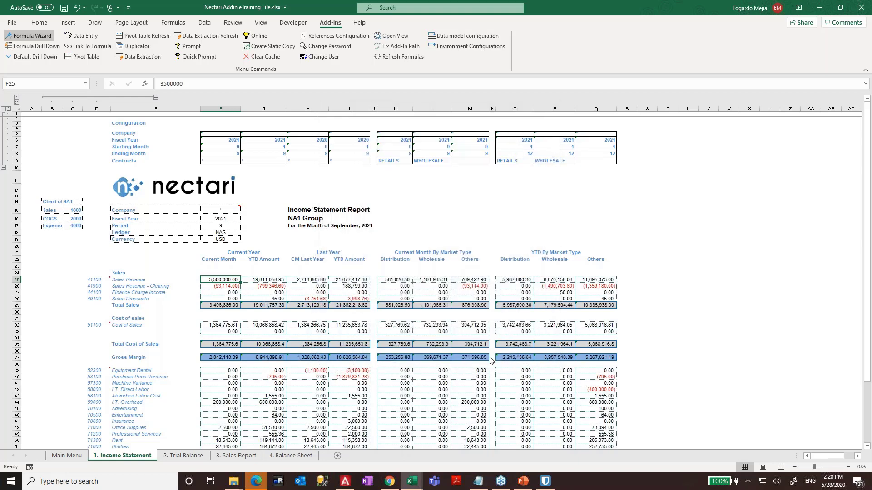
key(F2)
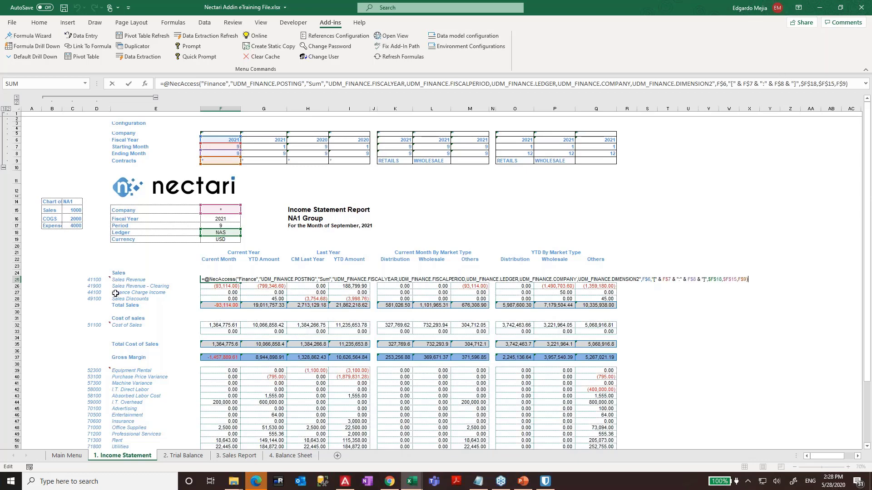
key(Escape)
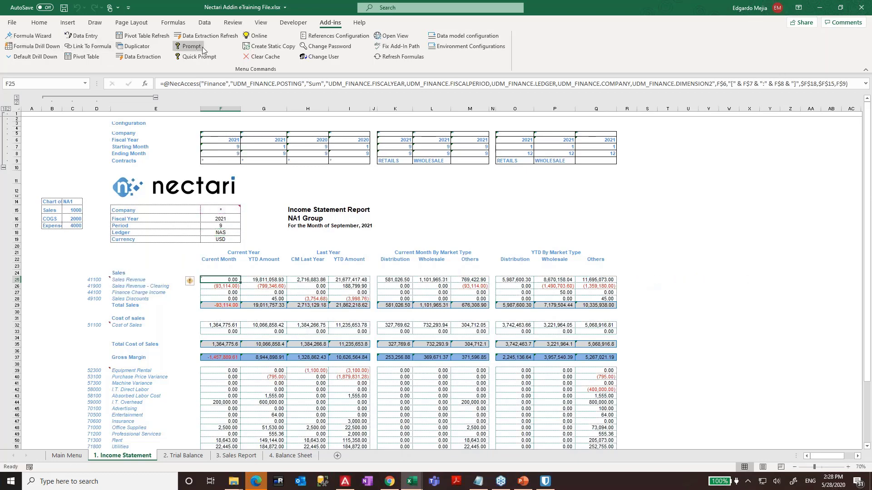
- Add an Account Code filter on cell D25 (41100) to F25's formula, giving (7,376,423.09)
click(35, 37)
click(465, 225)
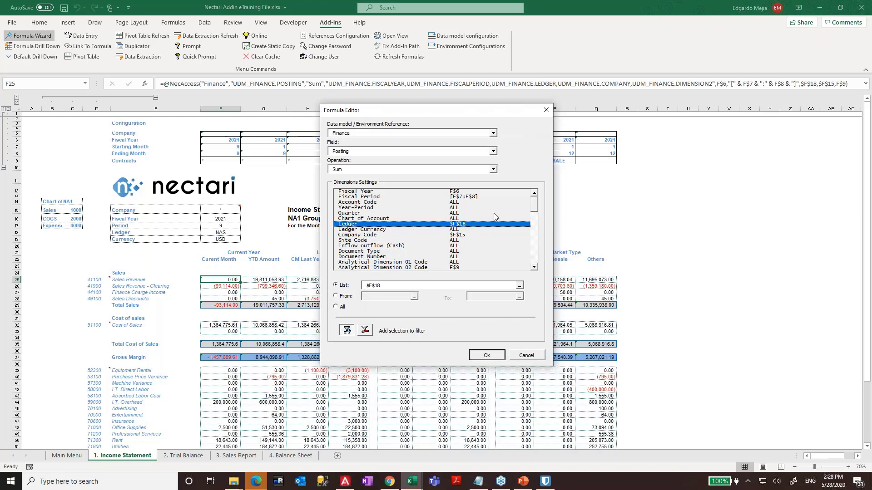
mouse_move(534, 202)
mouse_down()
mouse_move(534, 223)
mouse_move(535, 200)
mouse_up()
click(419, 202)
click(340, 285)
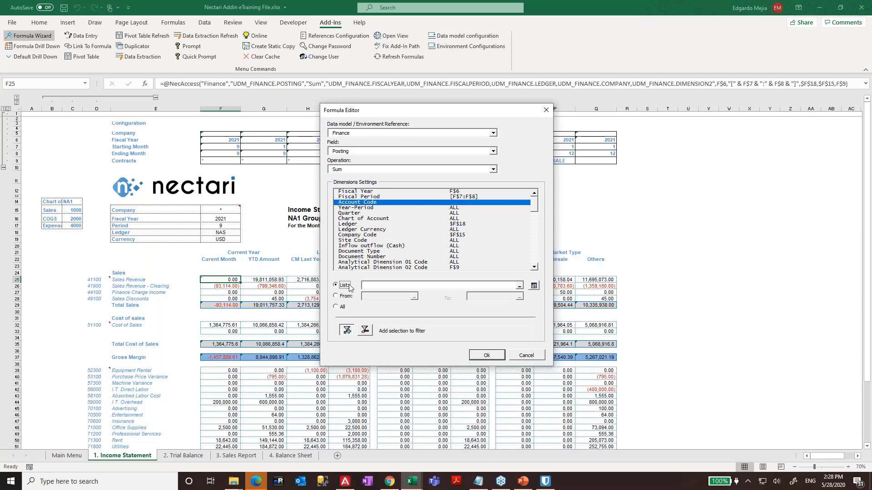
click(519, 288)
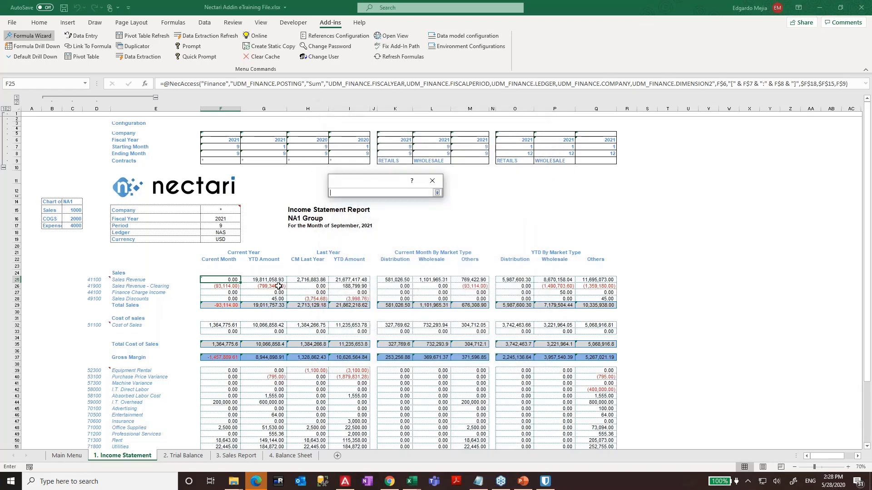
click(96, 280)
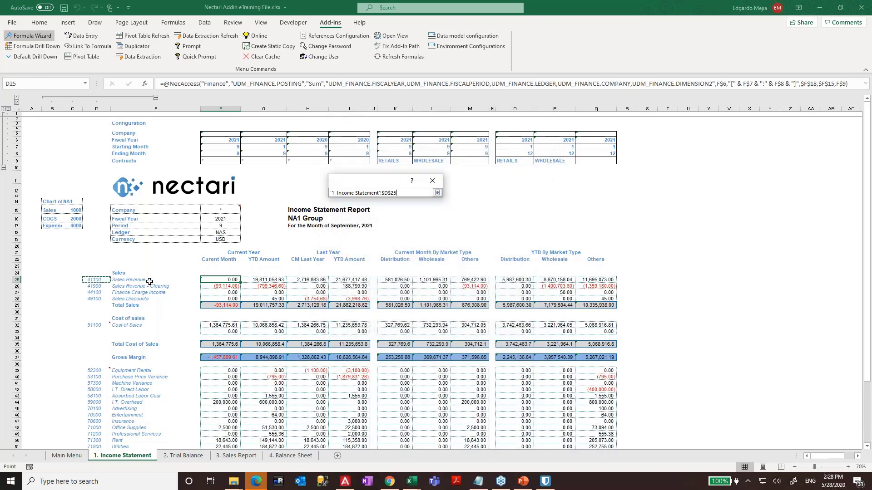
click(391, 192)
click(436, 193)
click(486, 356)
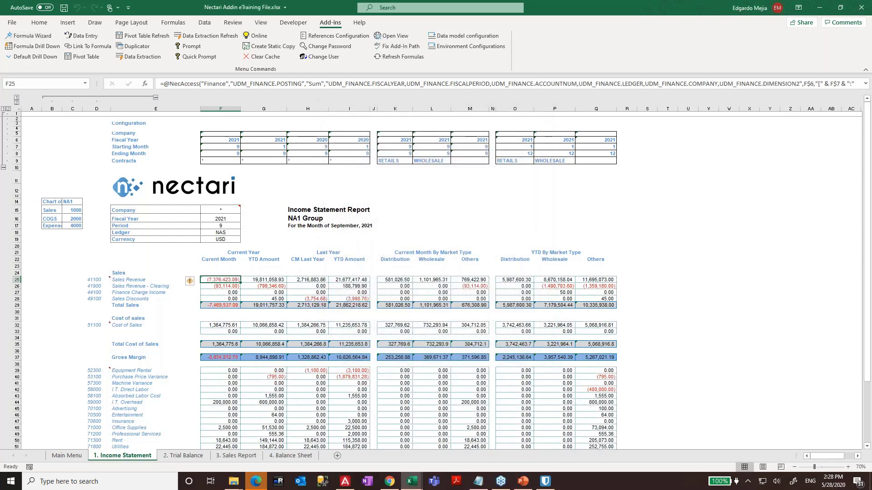
key(F2)
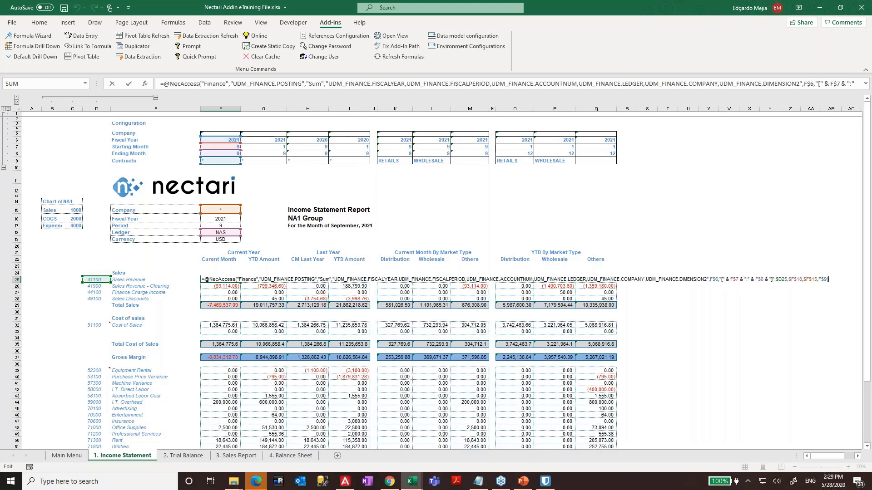
key(ctrl+Return)
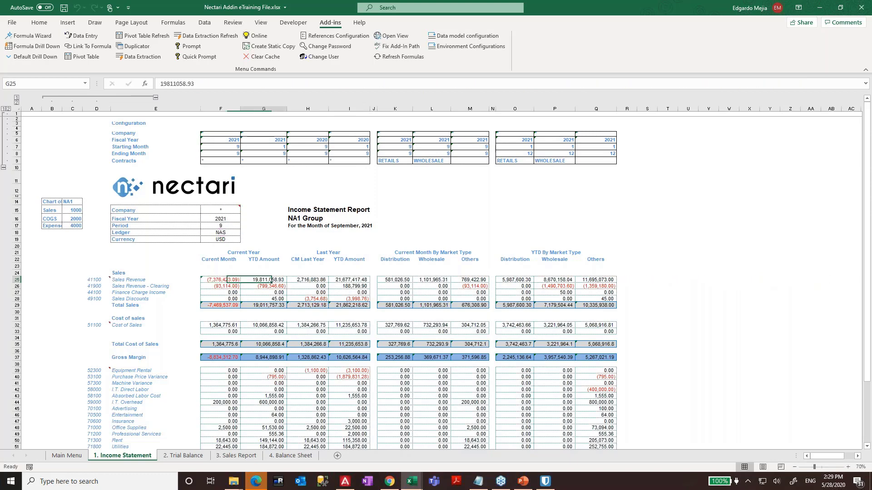
key(ctrl+c)
key(Right)
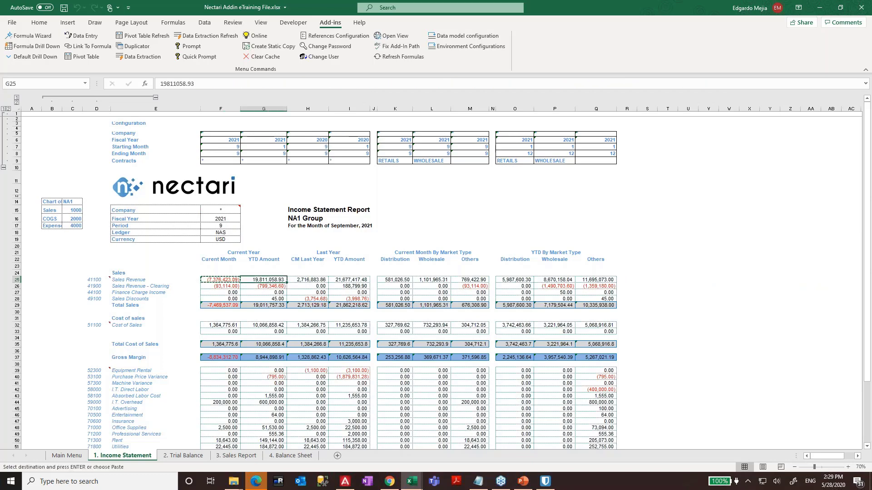
key(ctrl+v)
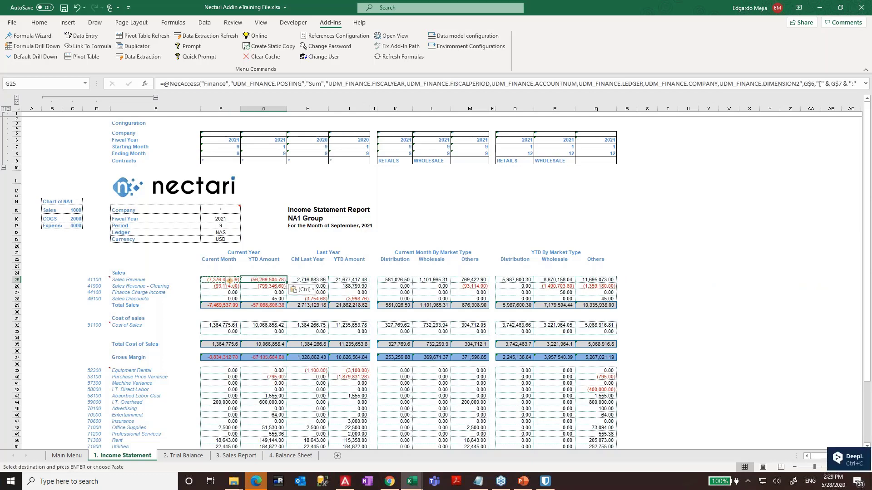
key(ctrl+z)
key(Left)
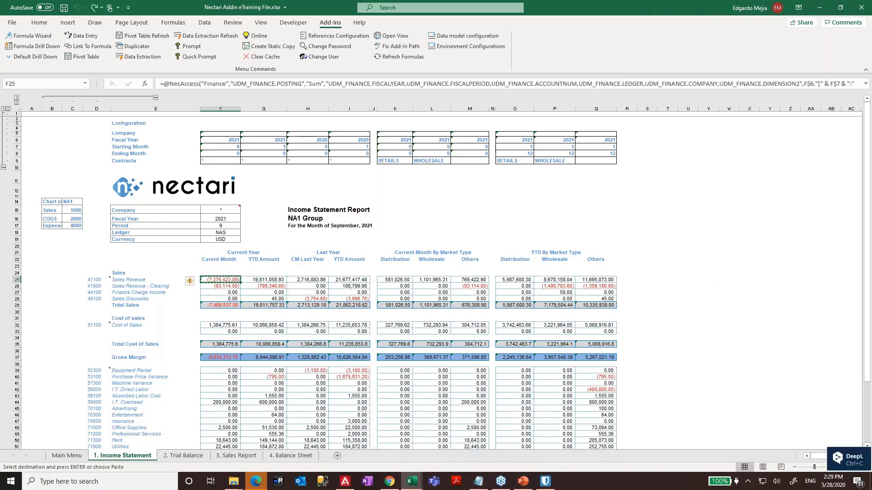
key(Right)
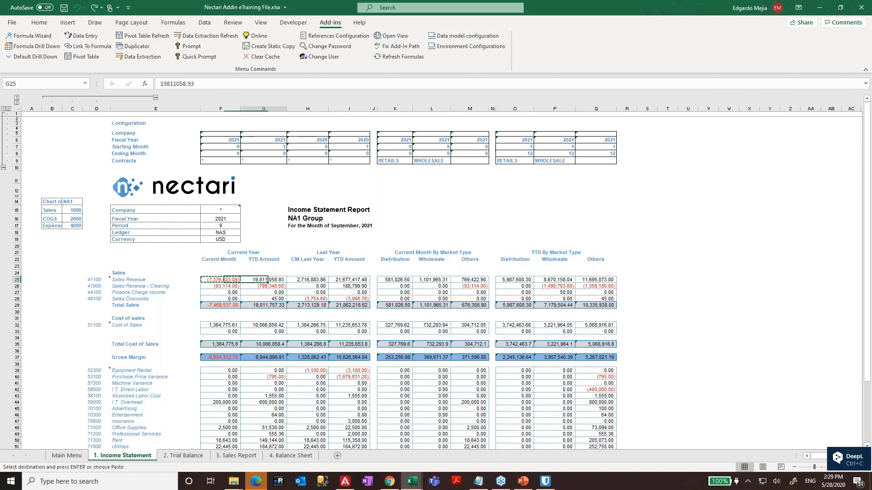
key(shift+Right)
key(shift+Right)
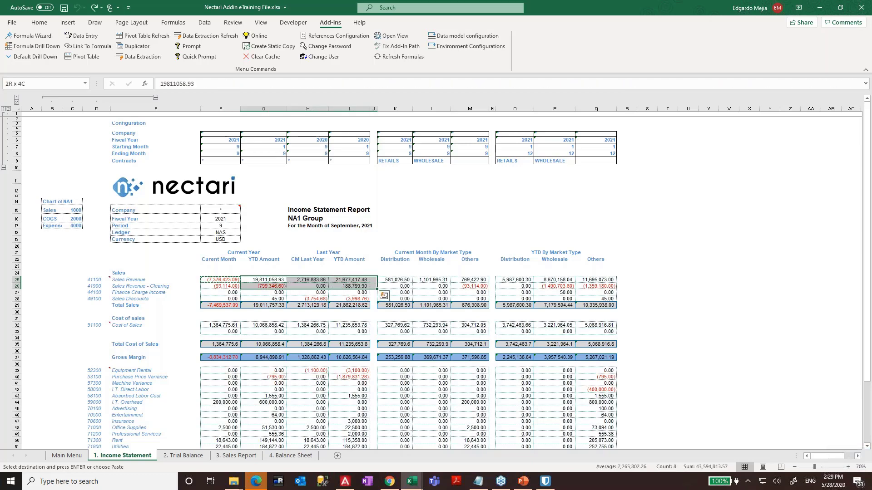
key(Left)
key(F2)
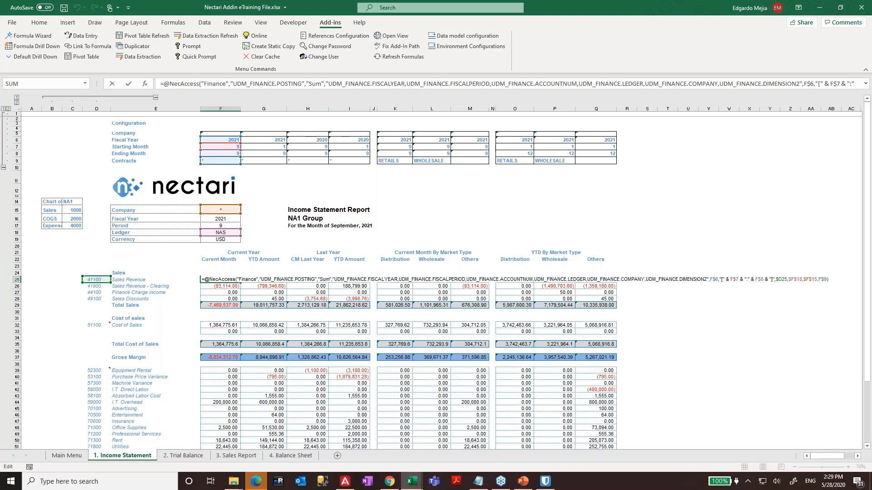
key(Escape)
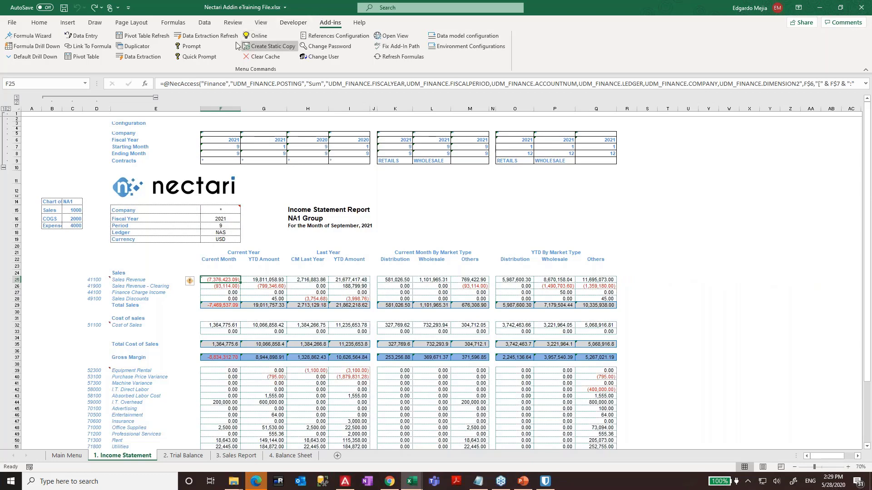
- Reopen F25's formula settings and review the Account Code, Fiscal Period and Fiscal Year filters
click(28, 35)
click(462, 203)
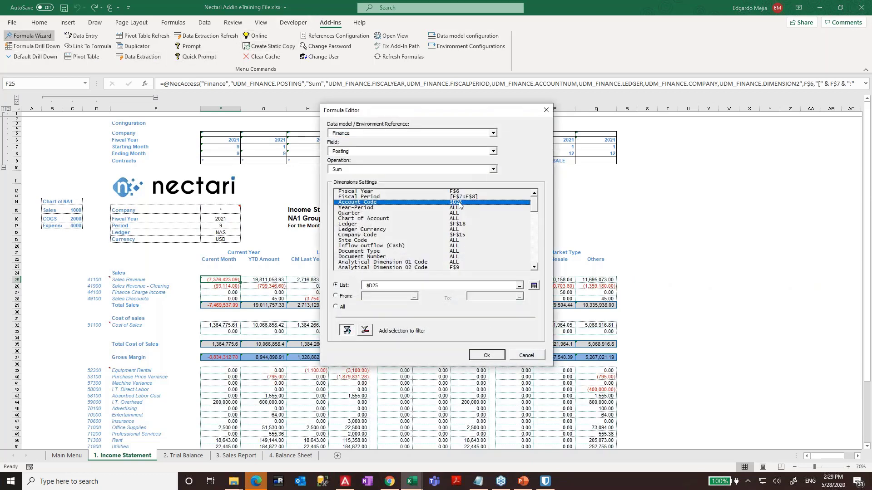
click(459, 198)
click(458, 191)
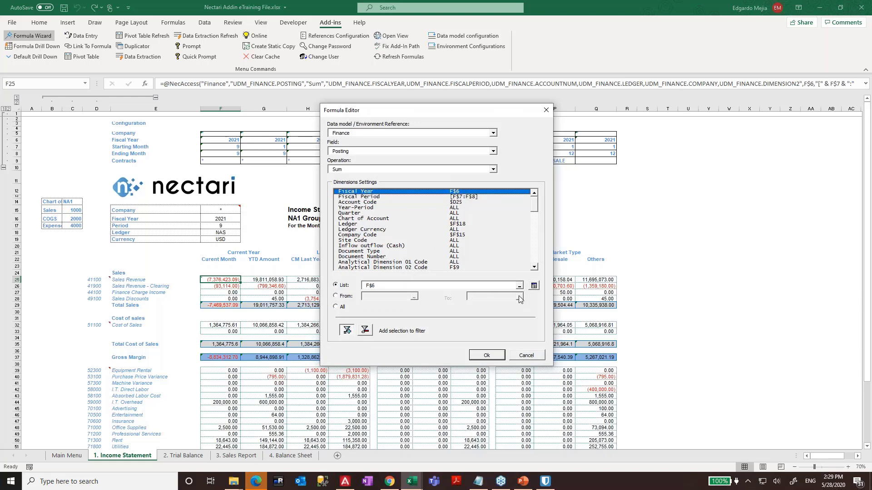
click(519, 286)
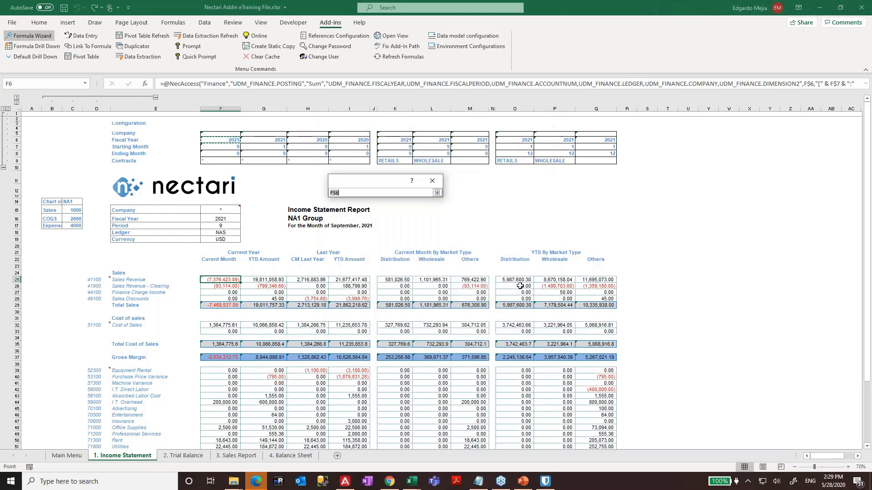
click(437, 193)
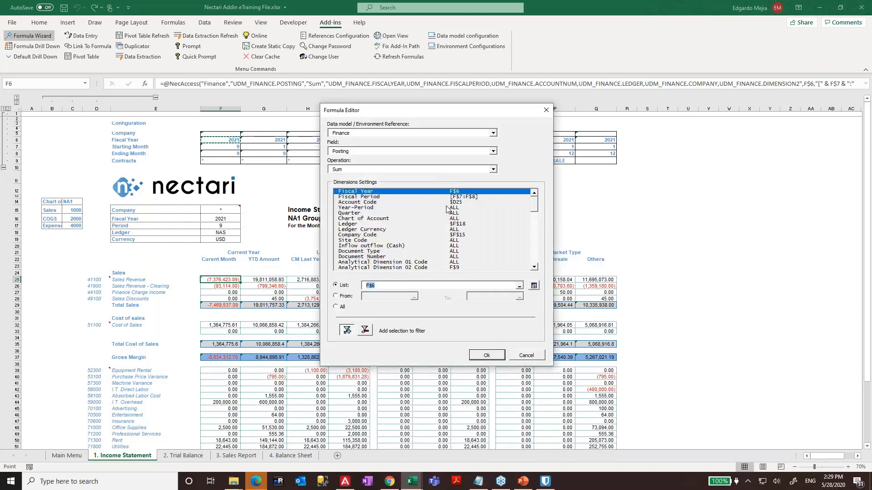
- Point the Company Code filter at cell F5
click(386, 219)
click(388, 230)
click(388, 235)
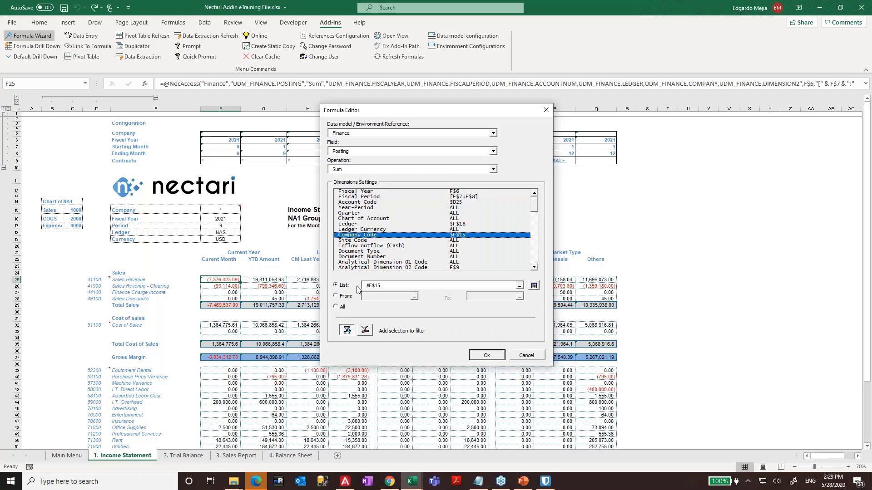
click(519, 286)
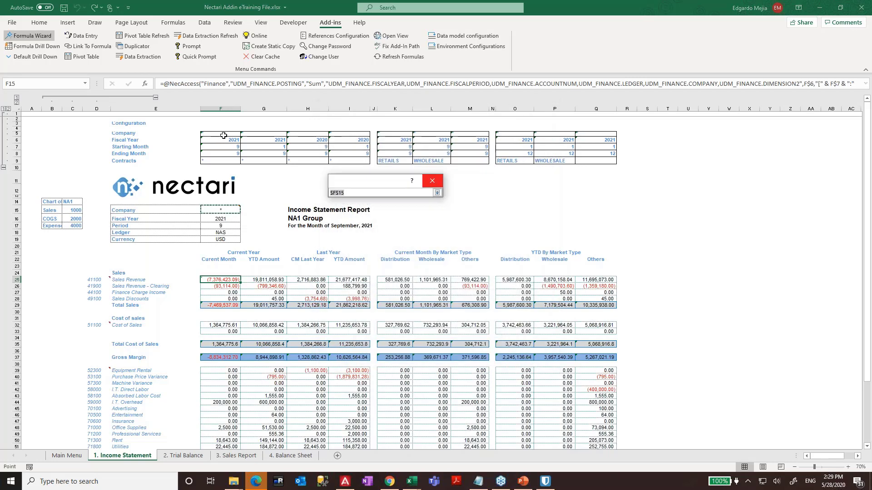
click(224, 135)
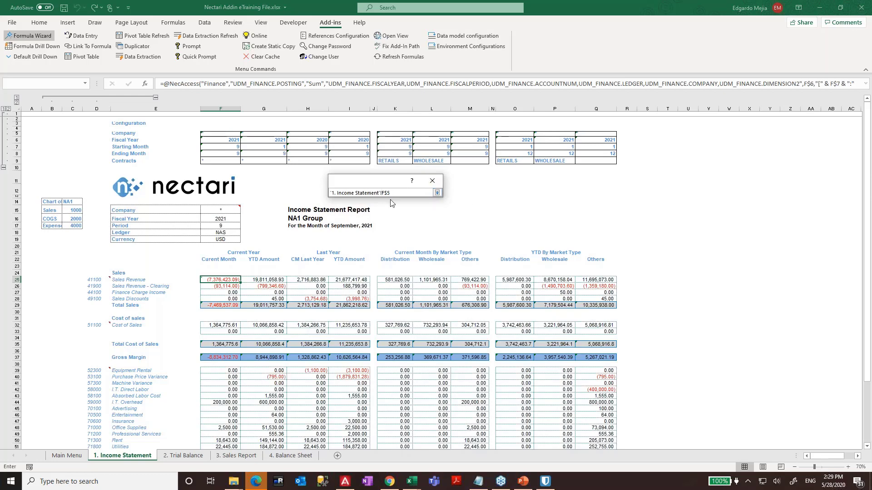
click(436, 193)
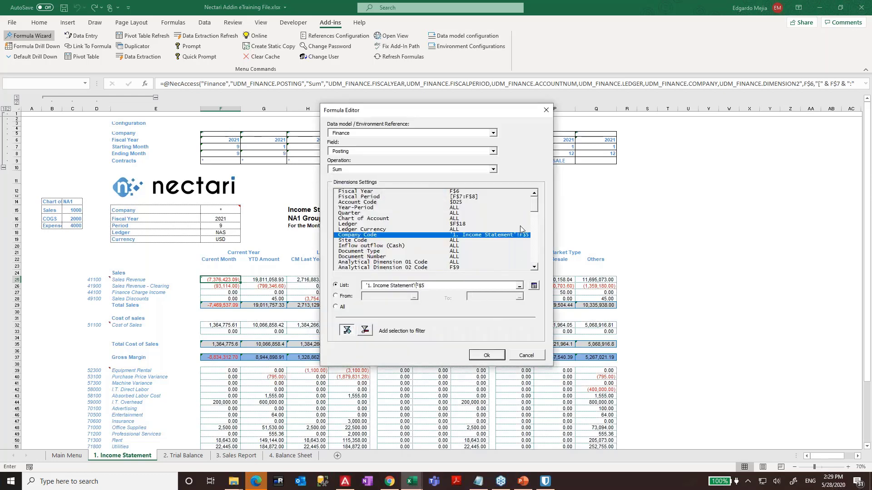
- Filter Global Currency by the Currency cell F19 and apply, giving (2,452,414.71)
drag(534, 203, 536, 214)
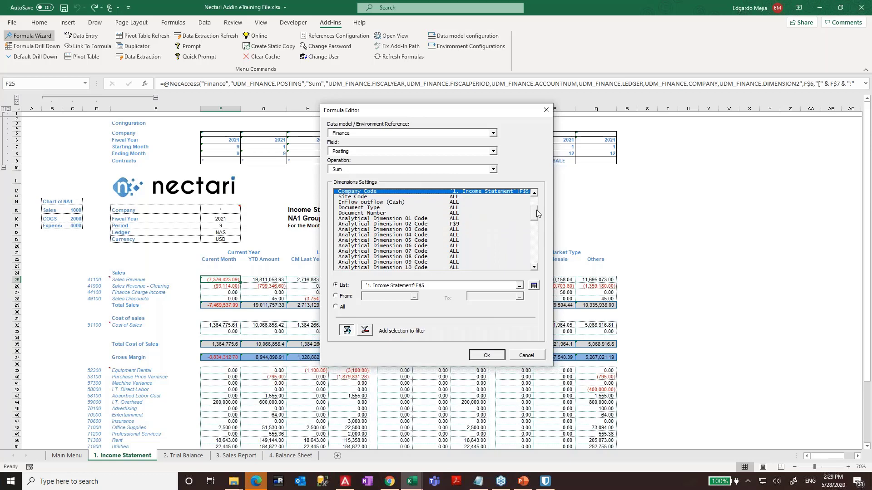
click(445, 224)
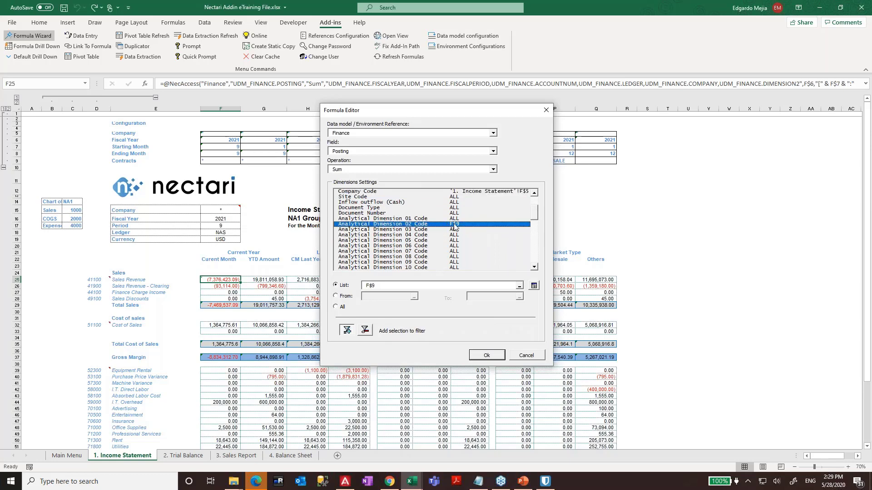
drag(533, 212, 534, 239)
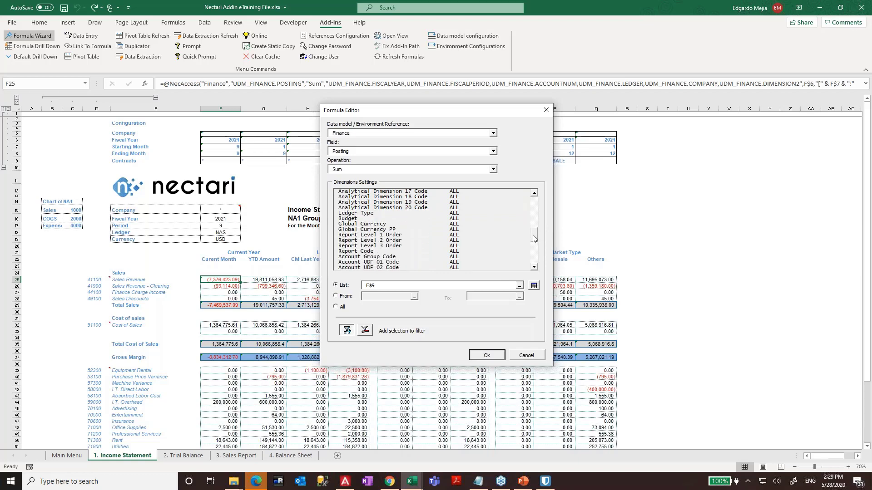
click(394, 225)
click(352, 286)
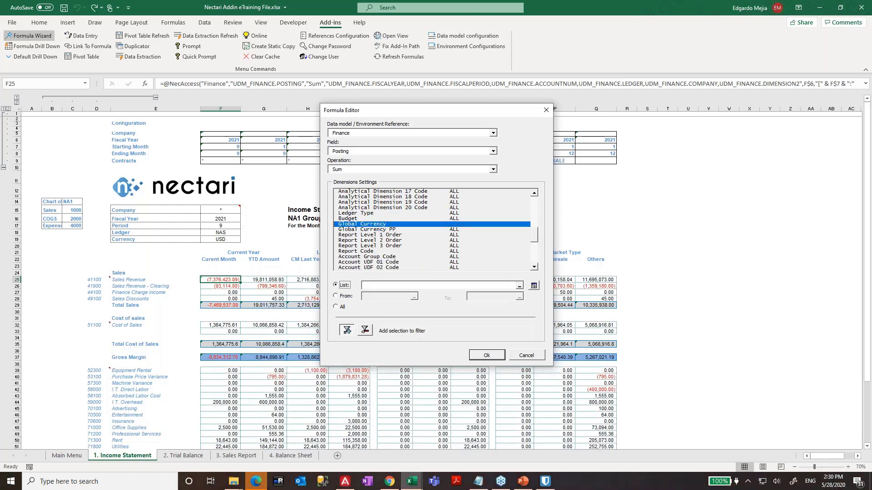
click(220, 237)
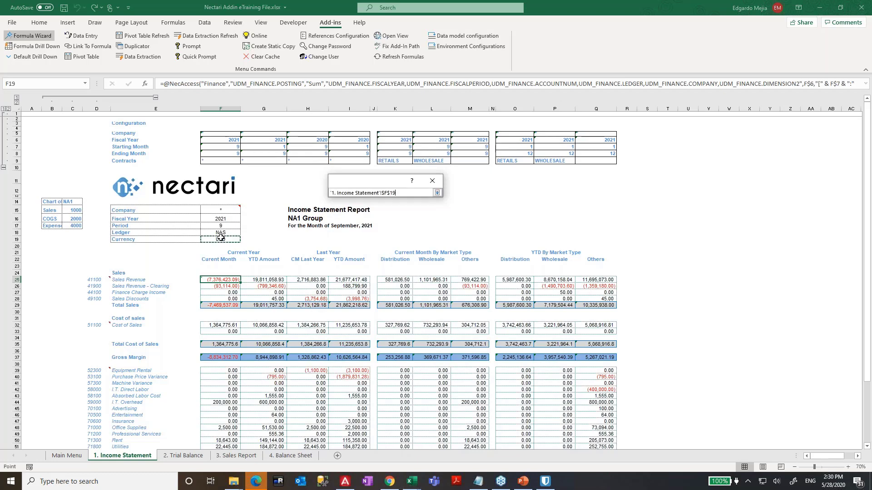
click(437, 193)
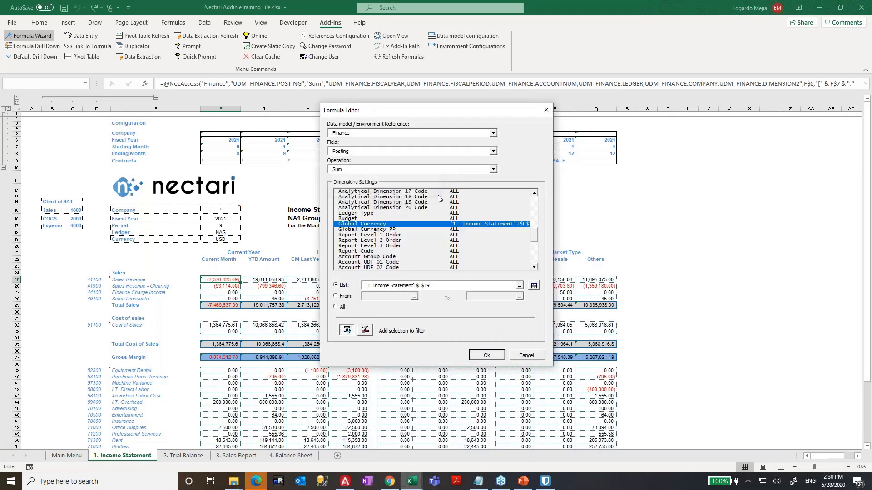
click(492, 354)
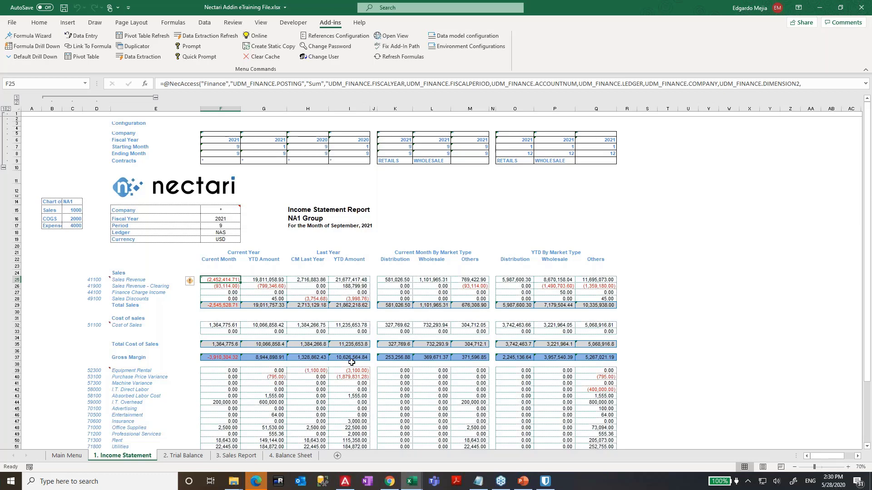
- Copy the F25 Sales Revenue formula into G25, H25 and I25
key(ctrl+c)
key(Right)
key(ctrl+v)
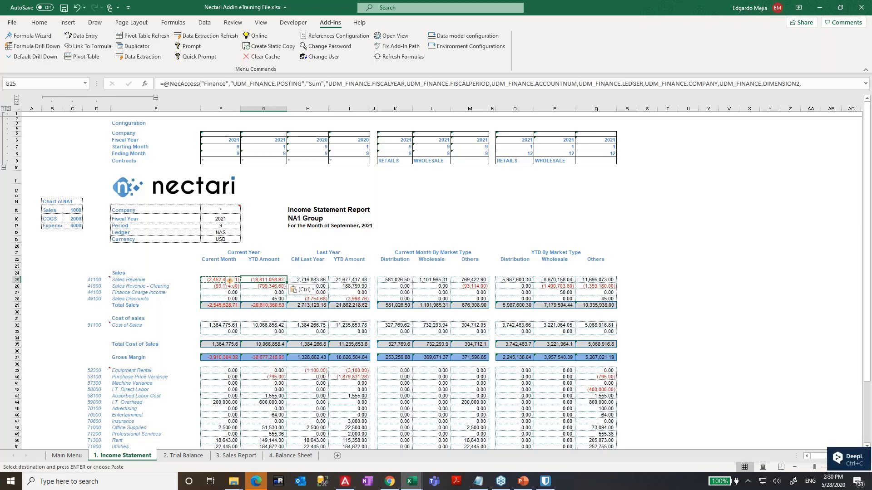
key(Right)
key(ctrl+v)
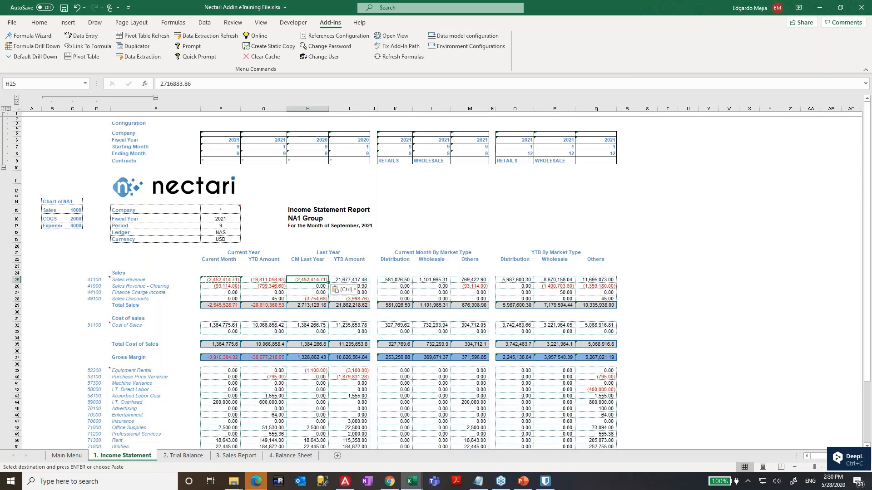
key(Right)
key(ctrl+v)
- Clear the market-type sales figures in K25:Q28
key(Down)
key(Left)
key(Left)
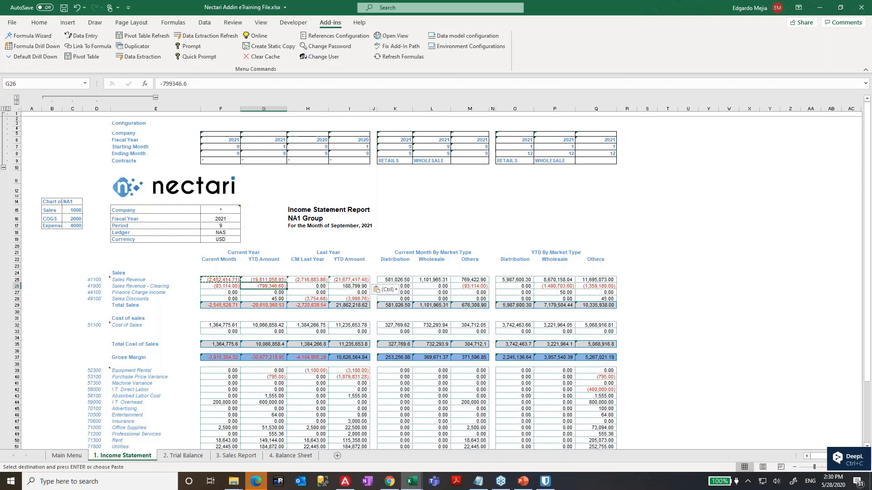
key(Left)
key(Right)
key(Right)
key(Right)
key(Right)
key(Right)
key(Up)
key(shift+Right)
key(shift+Right)
key(shift+Right)
key(shift+Down)
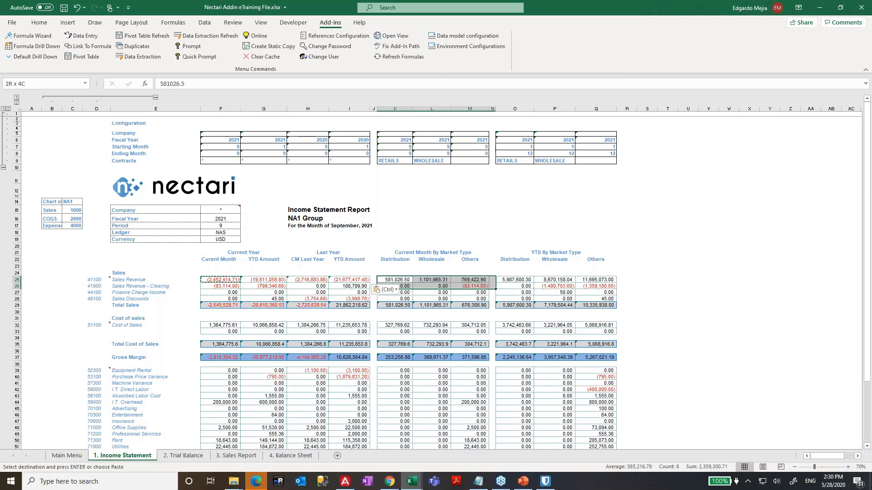
key(shift+Down)
key(shift+Right)
key(shift+Right)
key(shift+Right)
key(shift+Down)
key(Delete)
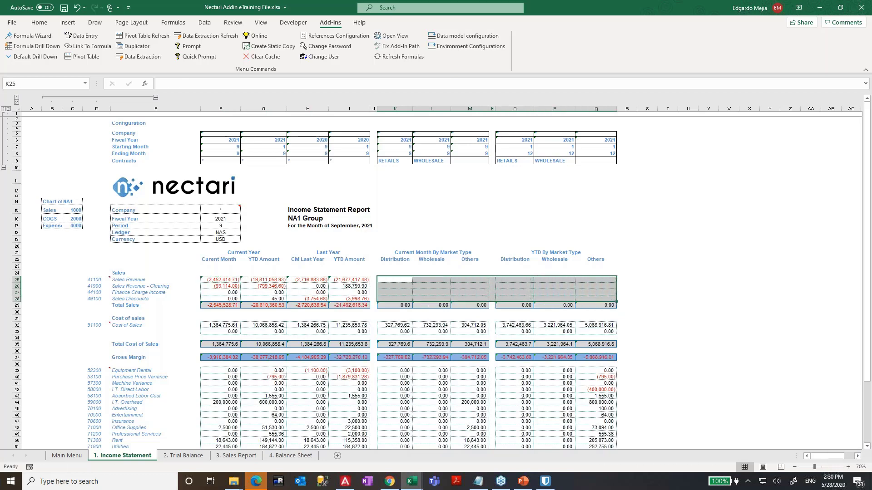
- Clear the copied formulas in G25:I27
key(Left)
key(Left)
key(Left)
key(Left)
key(Left)
key(Down)
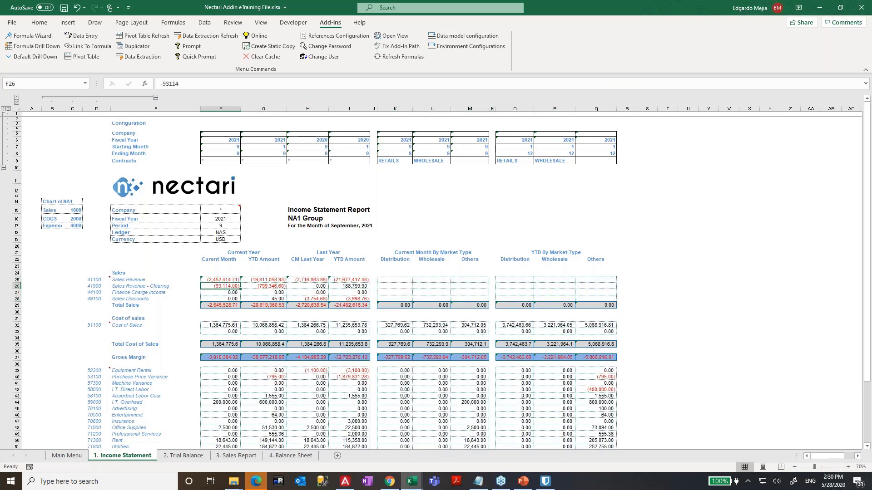
key(shift+Down)
key(shift+Right)
key(shift+Right)
key(shift+Right)
key(shift+Right)
key(shift+Left)
key(shift+Left)
key(Up)
key(Right)
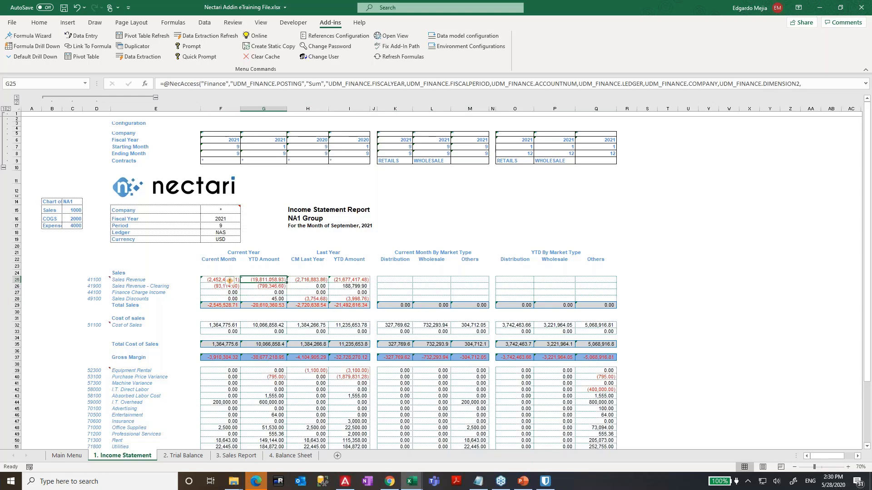
key(shift+Right)
key(shift+Right)
key(shift+Down)
key(shift+Down)
key(Delete)
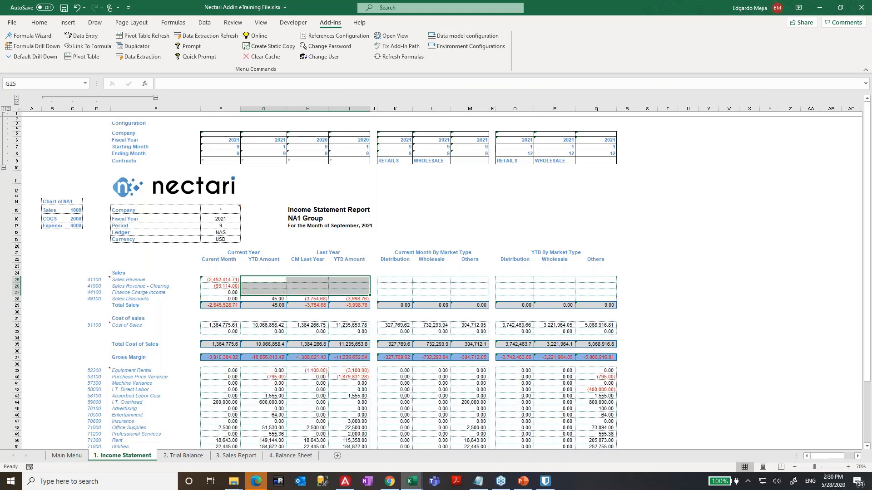
- Clear the remaining sales rows F26:I28
key(Left)
key(Down)
key(shift+Down)
key(shift+Down)
key(shift+Right)
key(shift+Right)
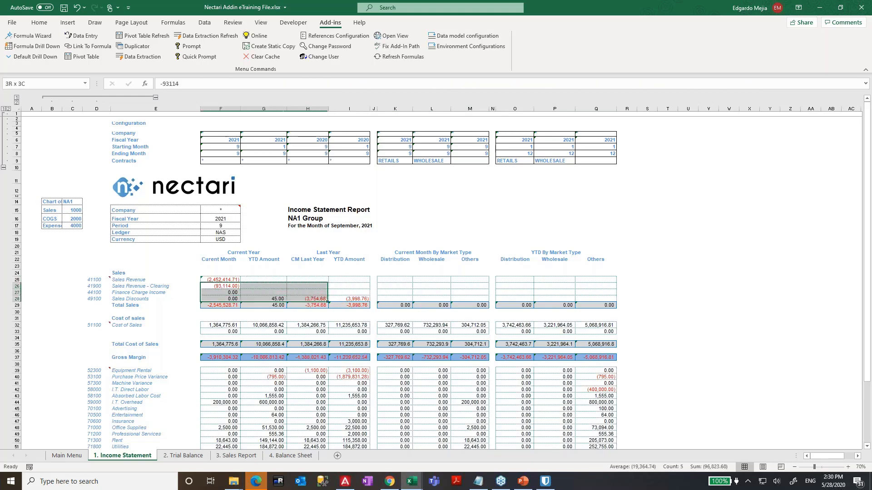
key(shift+Right)
key(Delete)
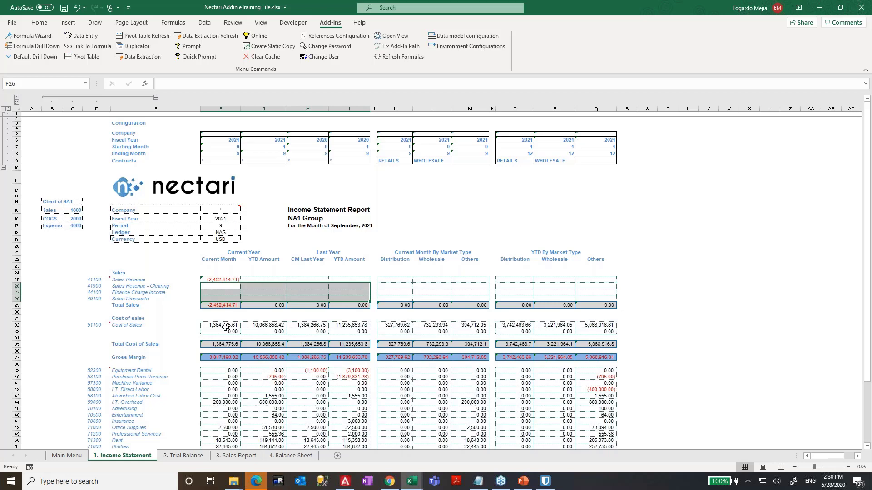
- Clear the Cost of Sales F32:Q33, expense F39:Q51 and Other Income F58:Q59 figures
drag(225, 325, 611, 331)
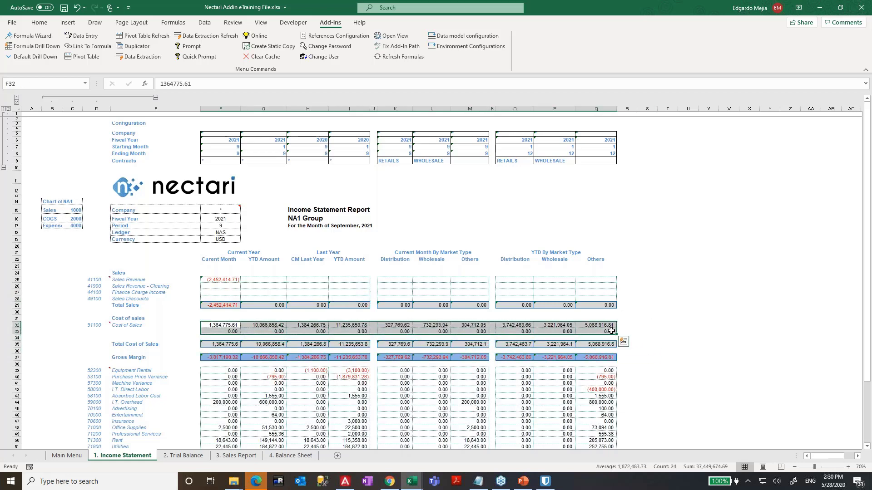
key(Delete)
scroll(561, 328, down, 3)
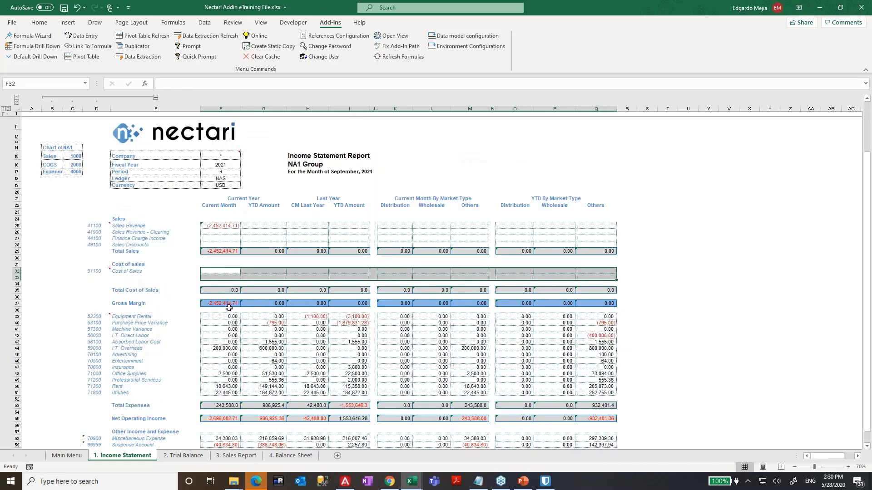
drag(230, 319, 592, 397)
key(Delete)
scroll(445, 350, down, 3)
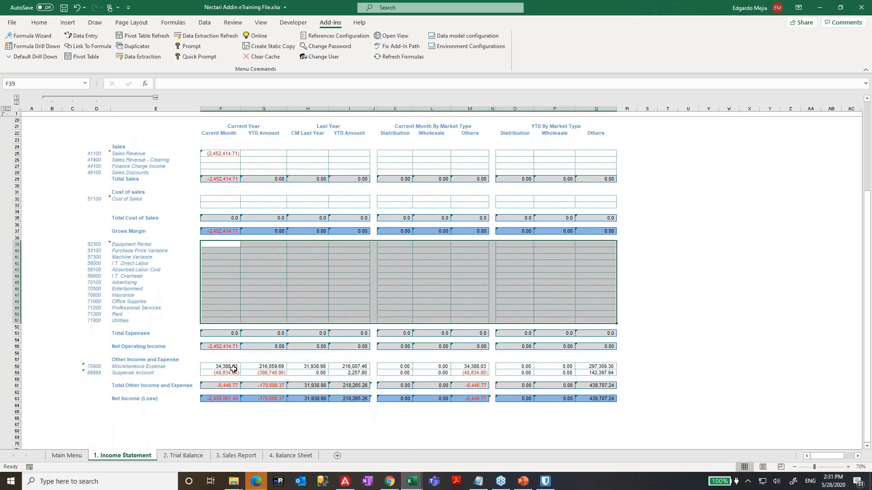
drag(227, 367, 598, 371)
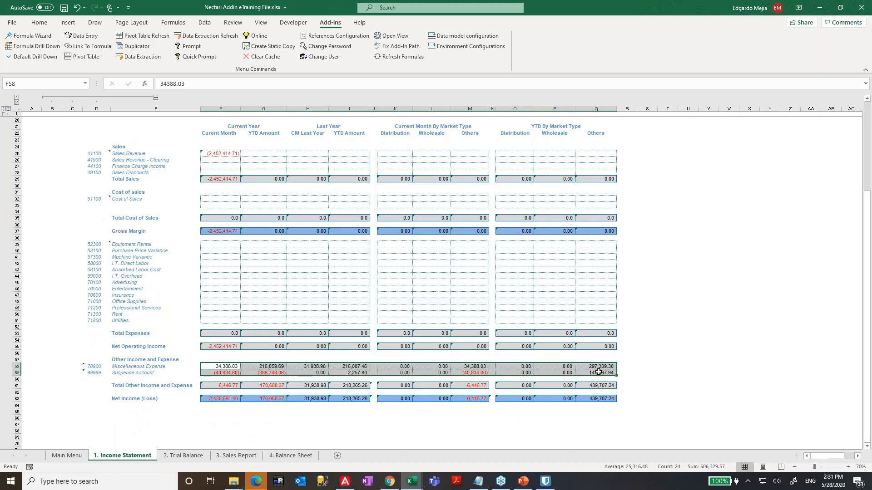
key(Delete)
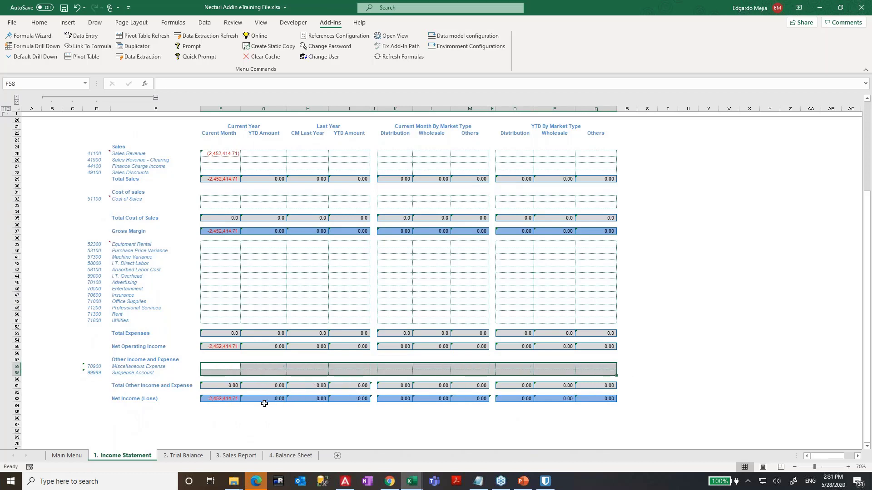
- Check the remaining total formulas in F61 and F63, then return to F25
click(233, 390)
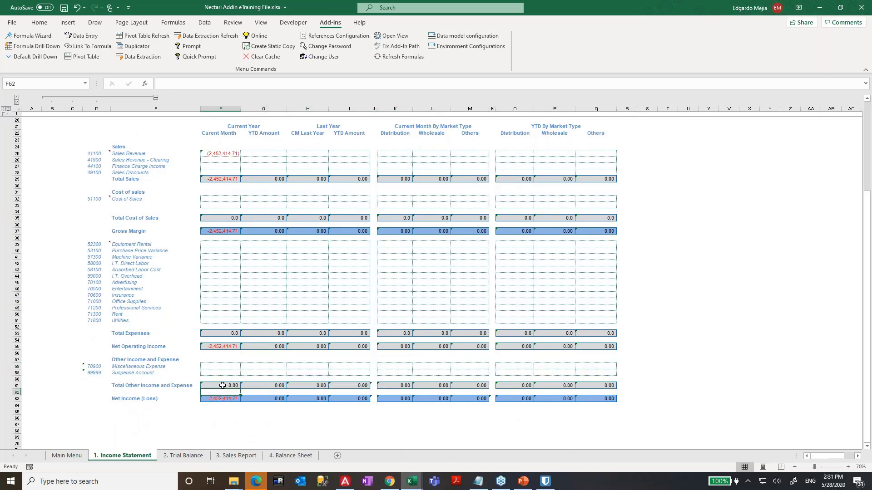
click(372, 385)
click(222, 398)
scroll(398, 360, up, 3)
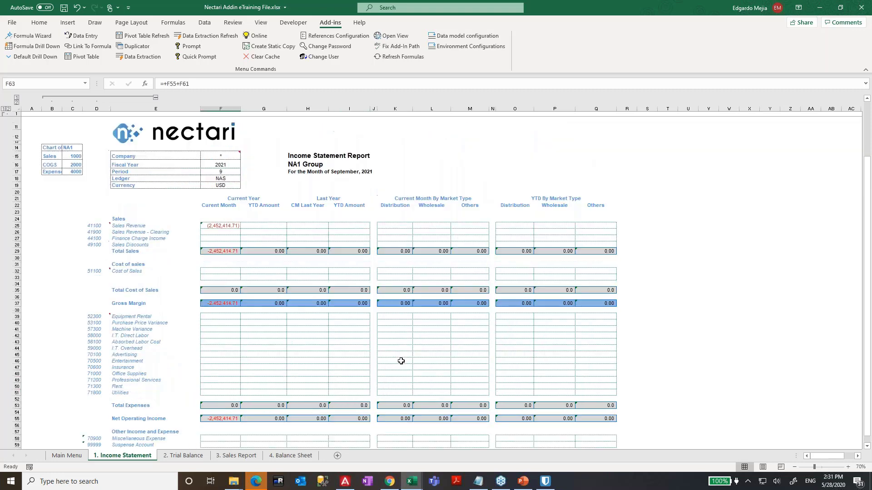
click(227, 227)
key(F2)
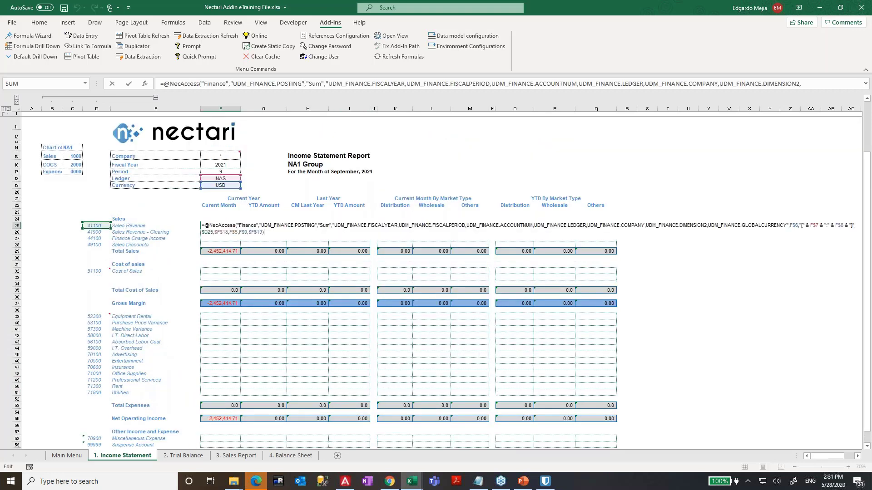
key(Escape)
key(F2)
key(Escape)
scroll(462, 209, up, 3)
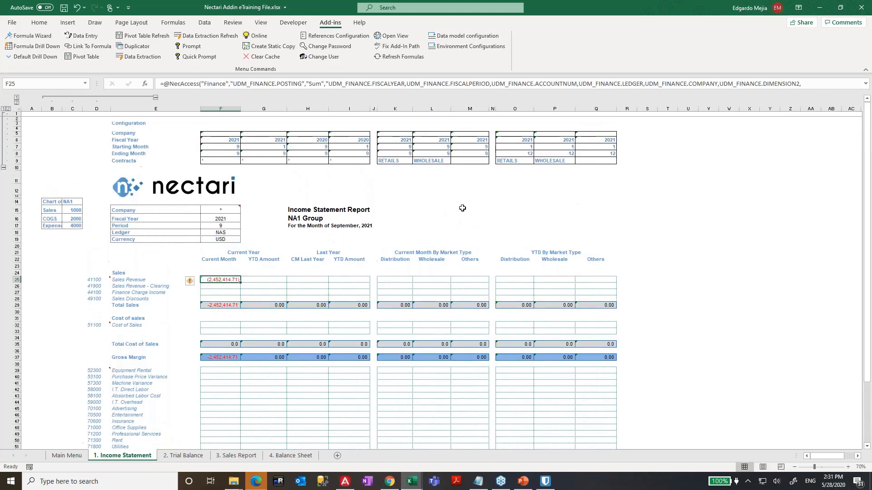
key(F2)
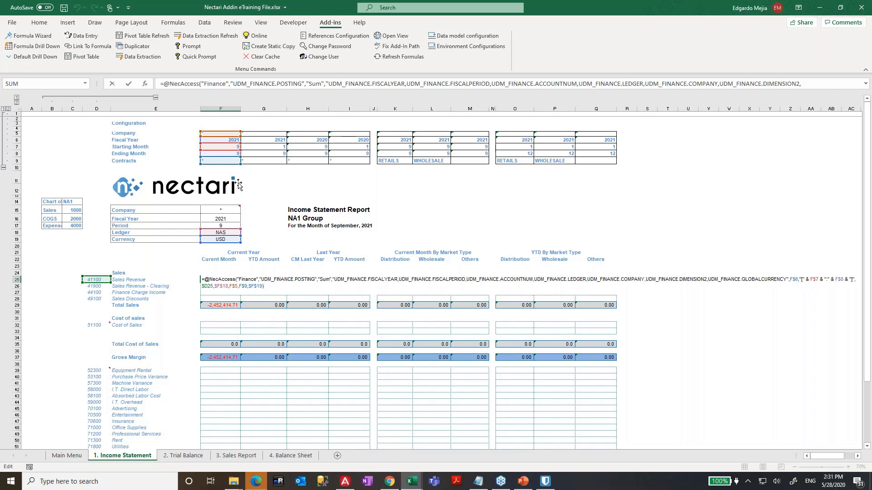
key(Return)
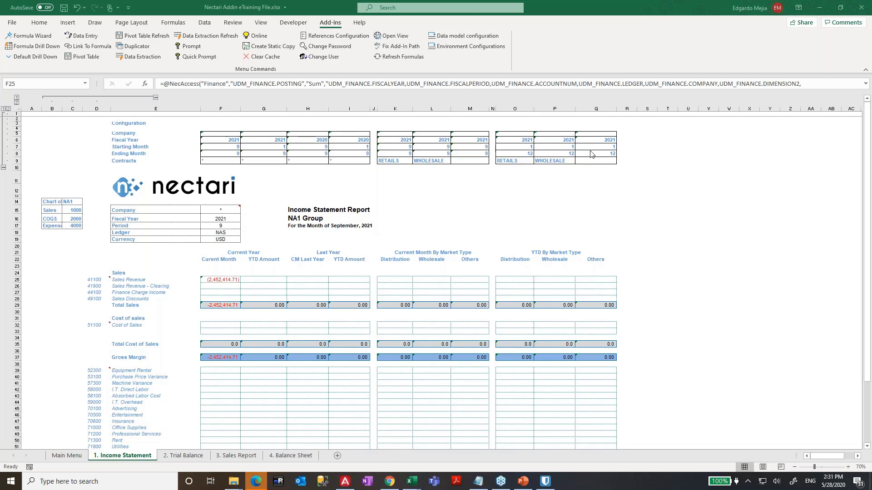
click(229, 279)
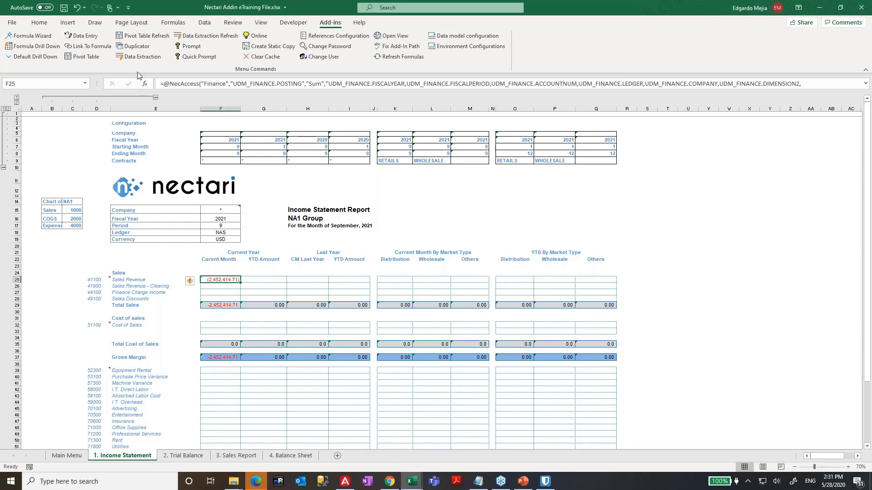
click(43, 39)
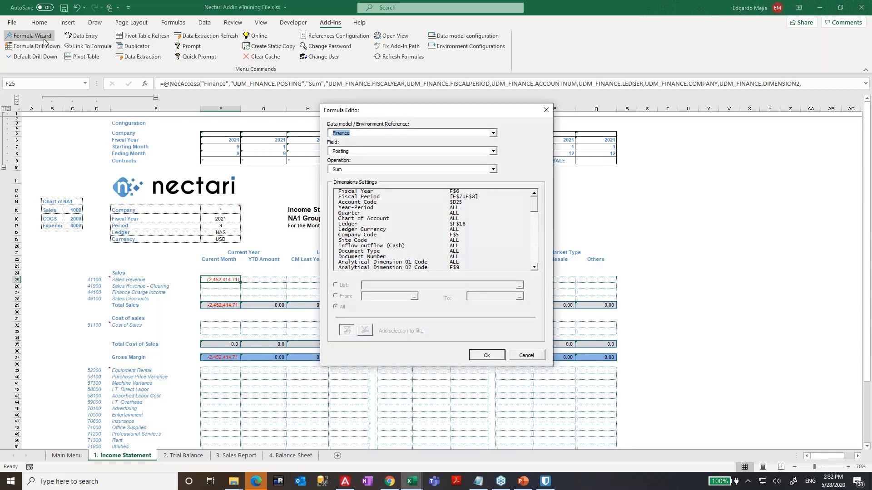
- Review the Fiscal Period range filter, move the editor aside, and cancel without changing F25
click(467, 198)
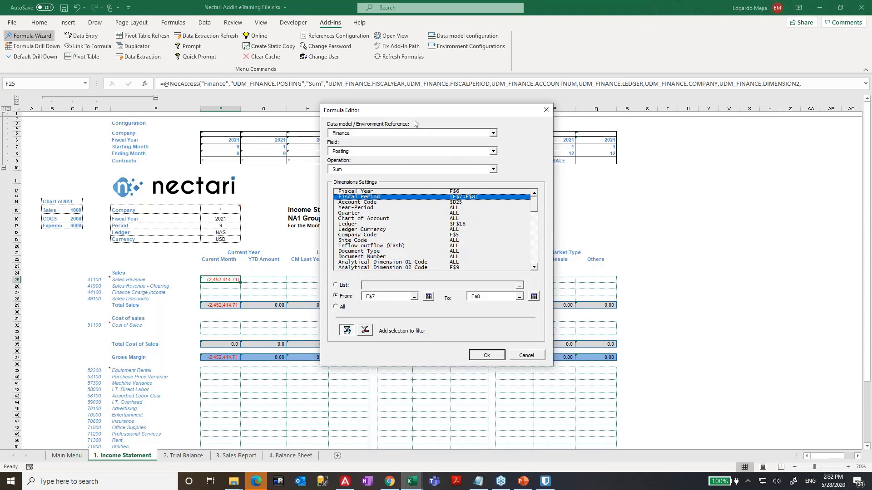
drag(414, 114, 652, 156)
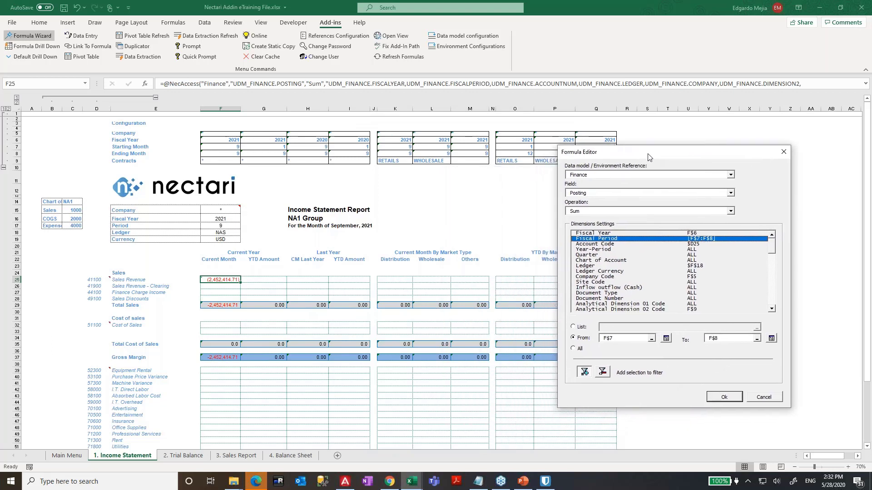
drag(772, 252, 772, 261)
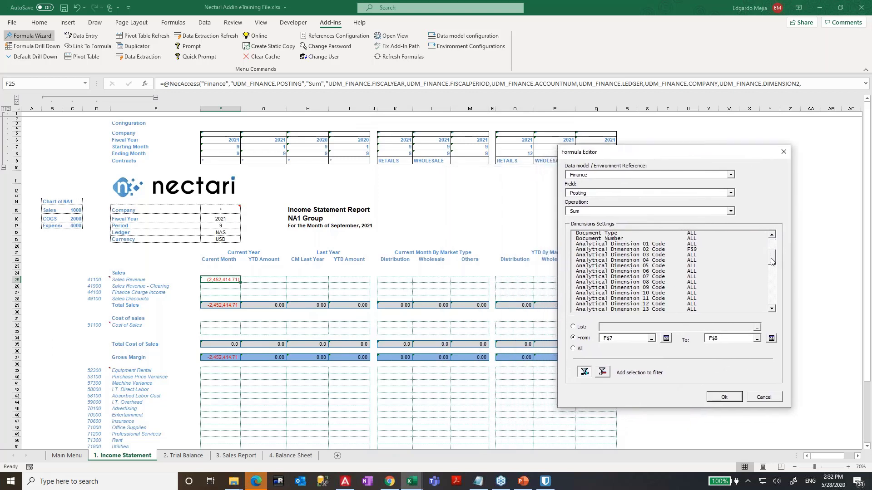
click(762, 400)
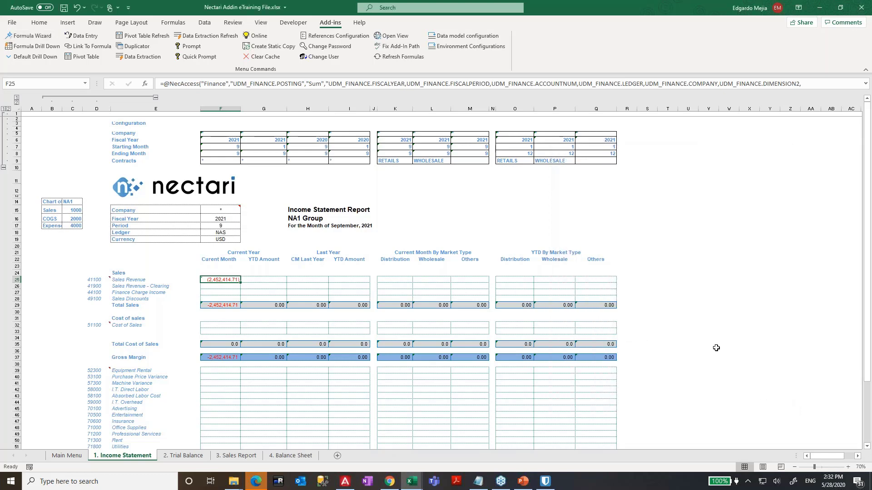
- Trace F25's precedents, inspect its UDM_FINANCE.POSTING reference, remove the arrows and copy F25
click(173, 22)
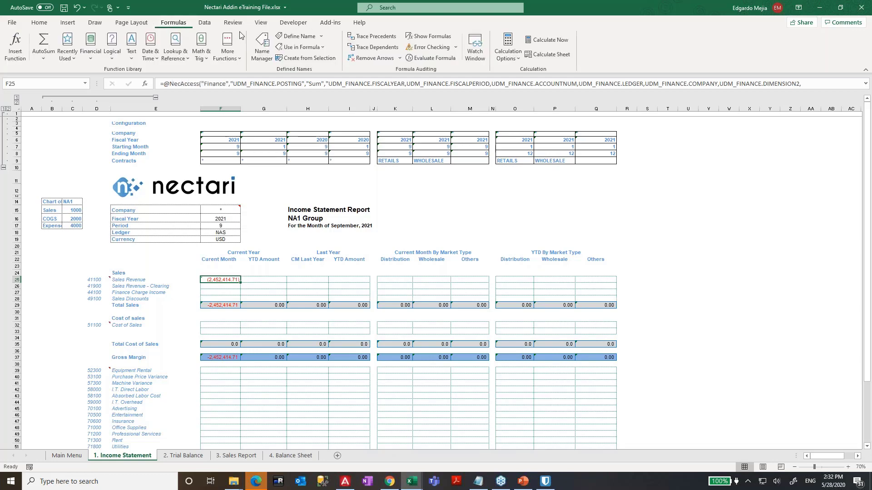
click(375, 40)
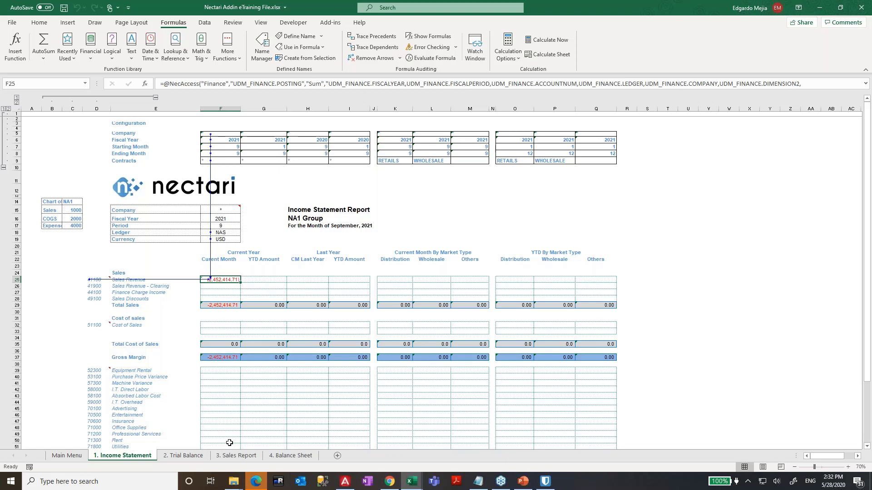
key(F2)
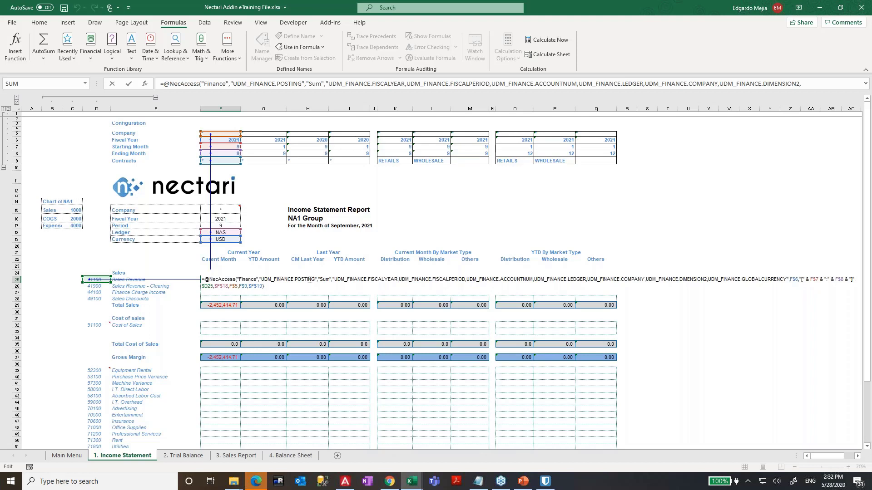
drag(315, 279, 262, 279)
click(850, 248)
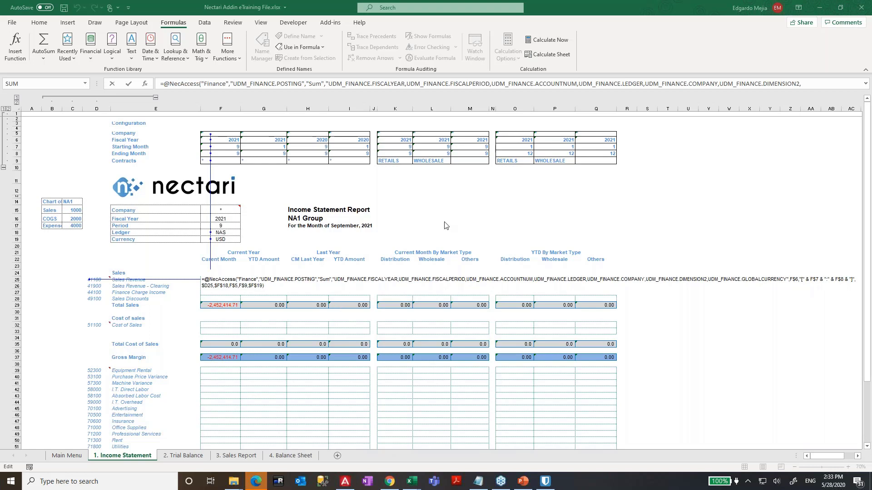
key(ctrl+Return)
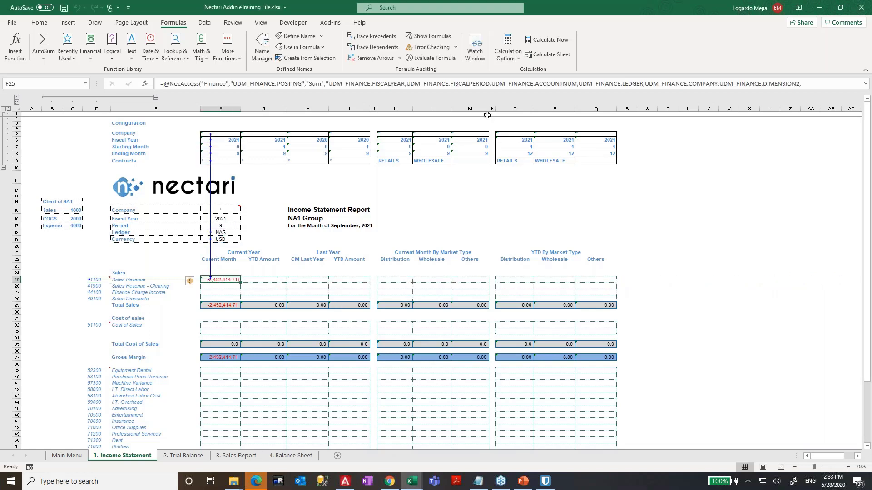
click(376, 63)
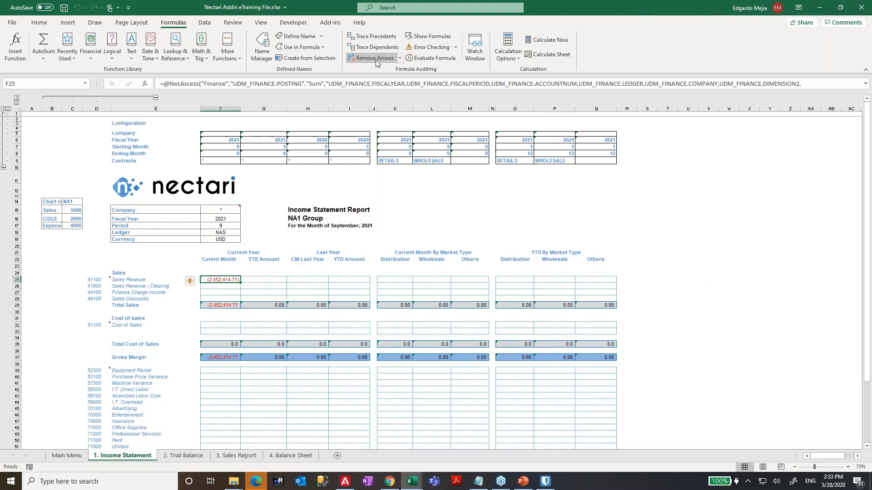
key(ctrl+c)
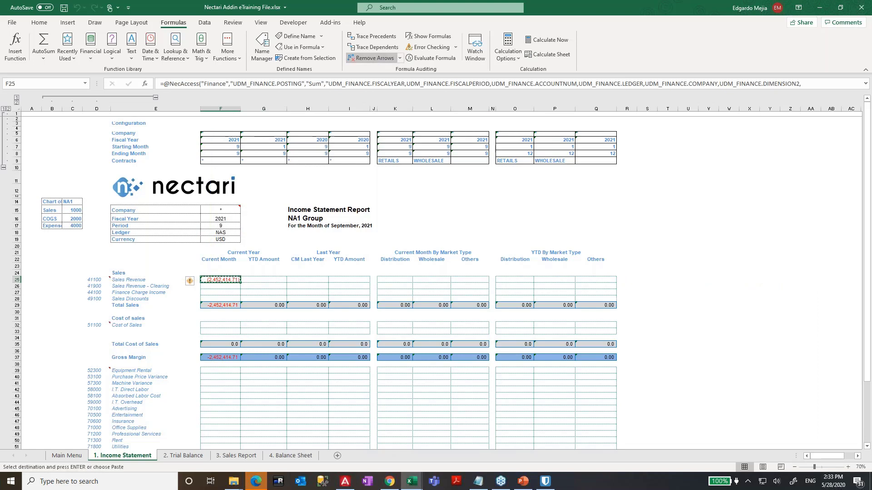
- Collapse and re-expand the grouped columns B–D and configuration rows 1–9
key(Right)
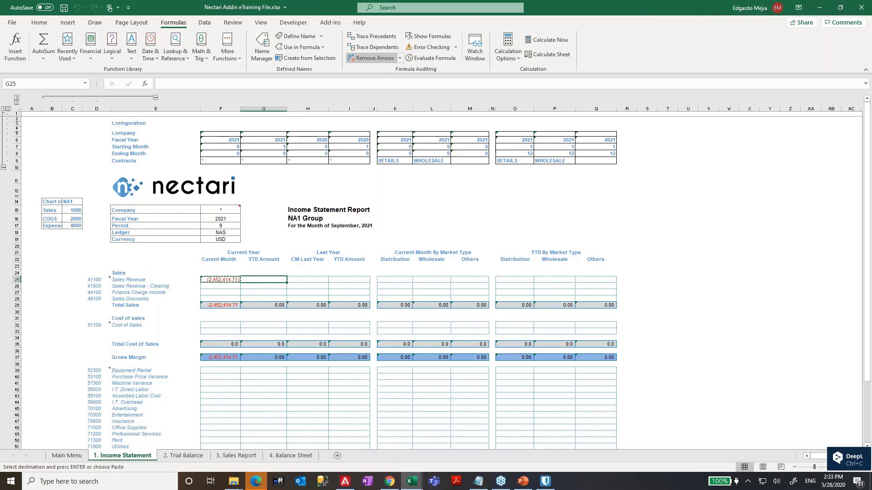
click(156, 97)
click(3, 168)
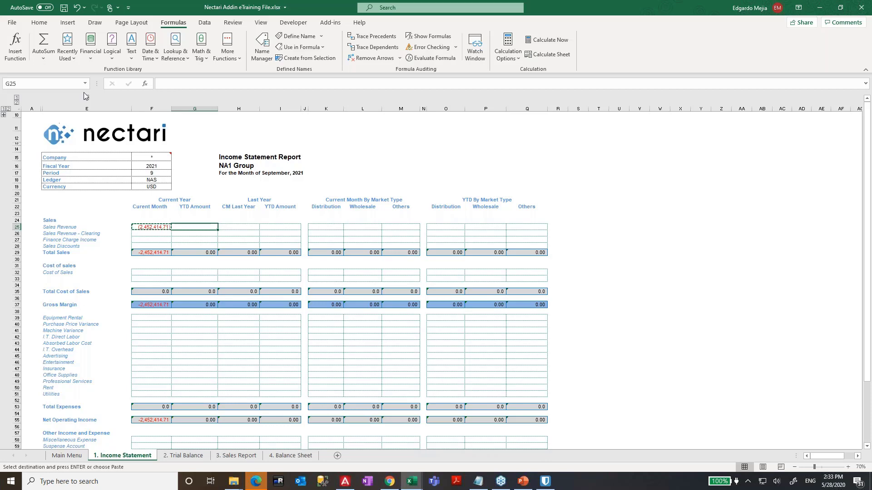
click(87, 97)
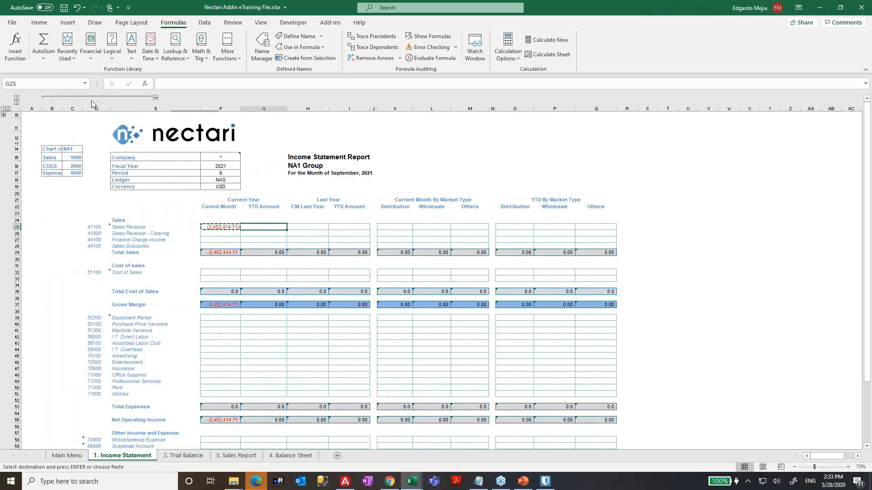
click(4, 116)
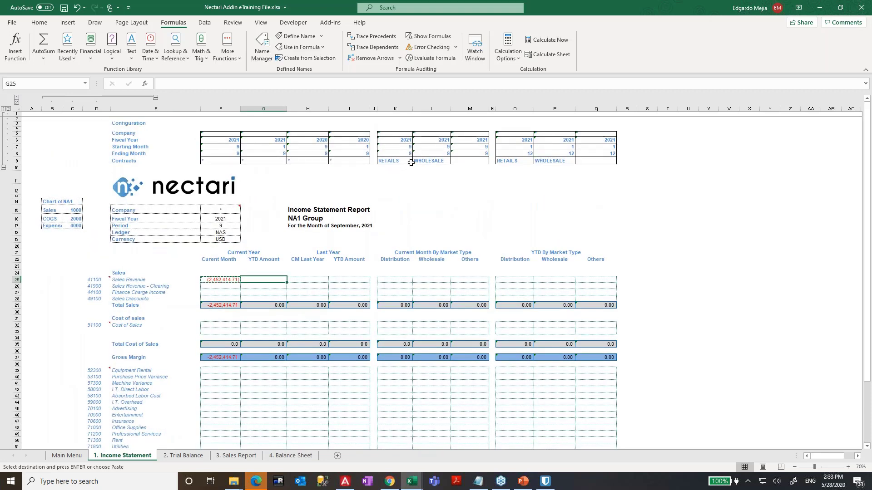
- Copy F25's Sales Revenue formula into G25 for the YTD Amount
key(Left)
key(F2)
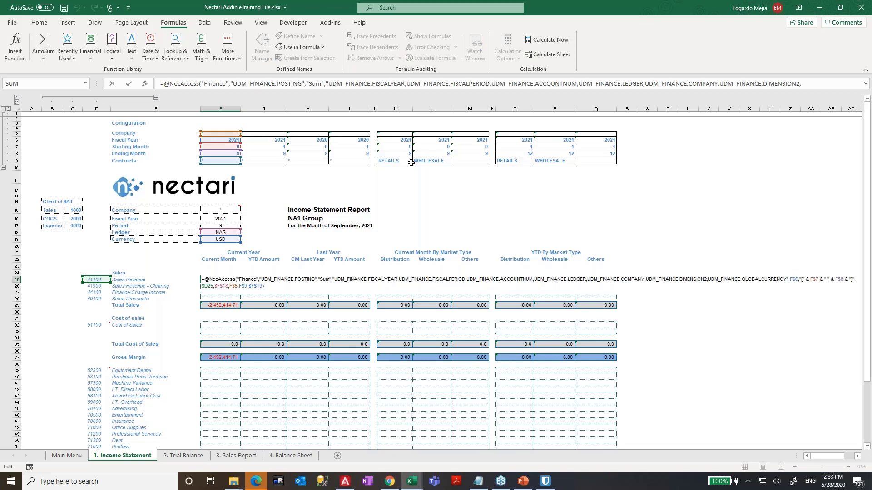
key(ctrl+Return)
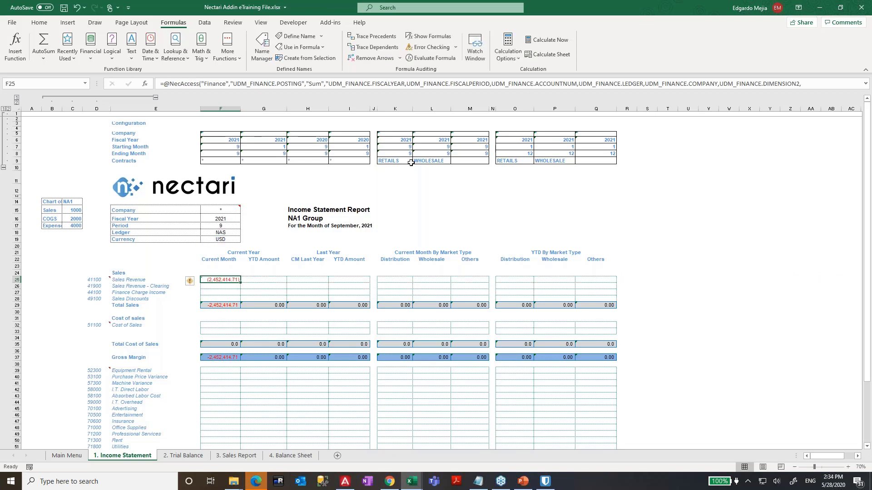
key(ctrl+c)
key(Right)
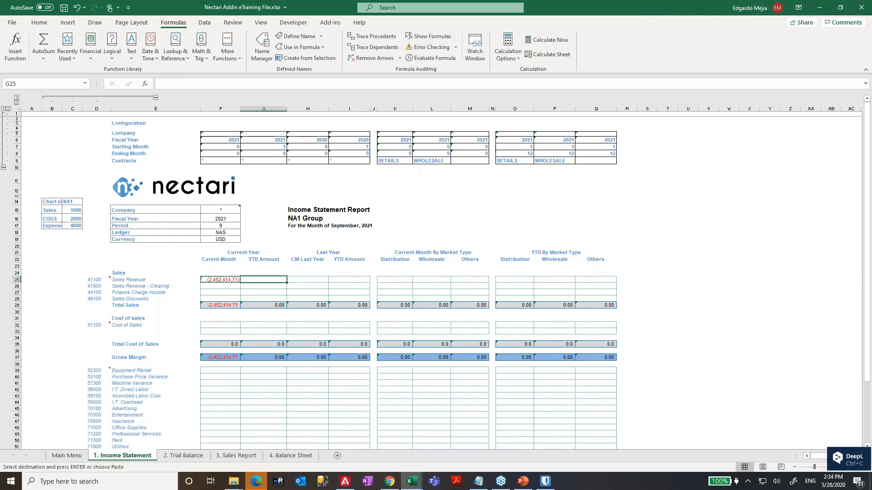
key(ctrl+v)
key(F2)
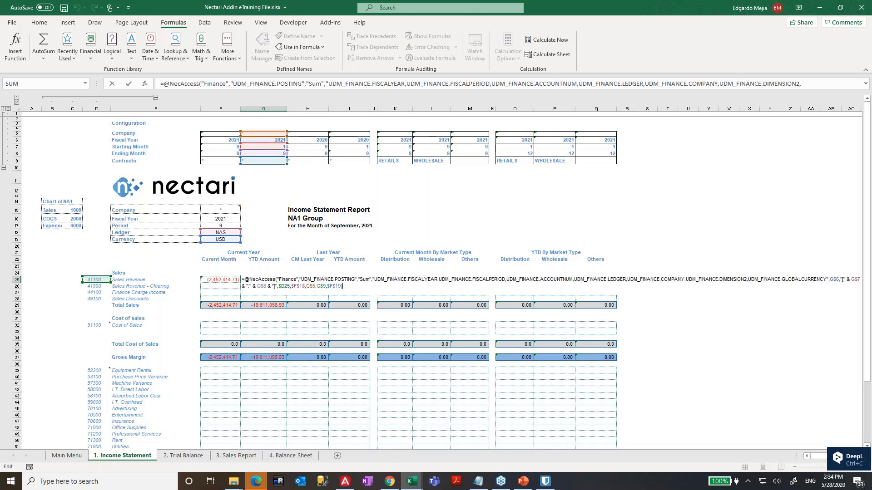
- Carry the formula on into H25 and I25 for the last-year columns
key(Escape)
key(ctrl+c)
key(Right)
key(ctrl+v)
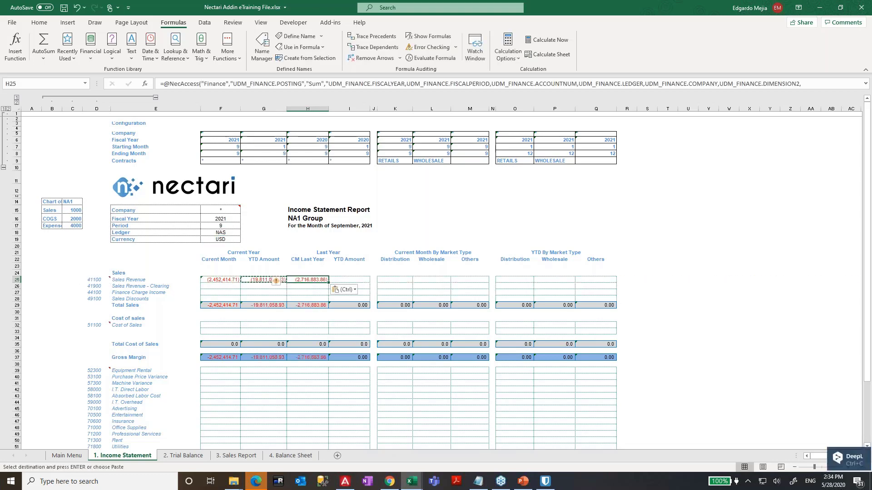
key(Right)
key(ctrl+v)
key(Left)
key(Left)
key(Left)
- Paste the F25 formula into F26 for Sales Revenue - Clearing
key(ctrl+c)
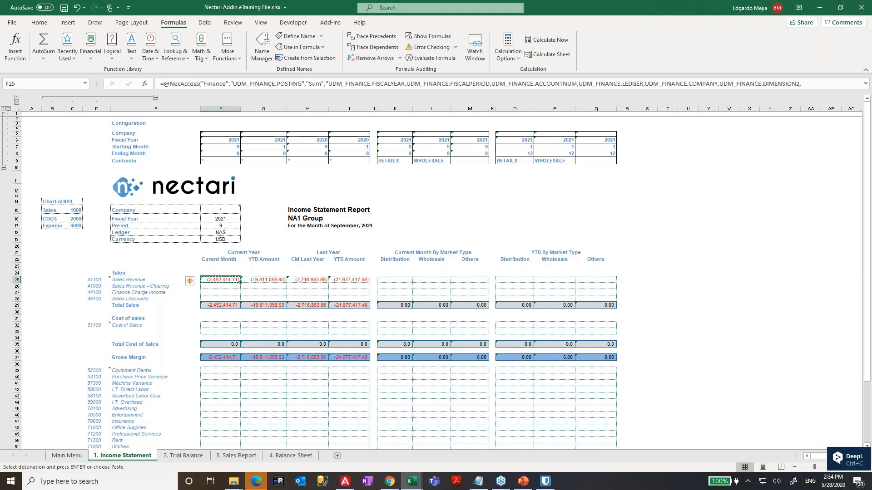
key(Down)
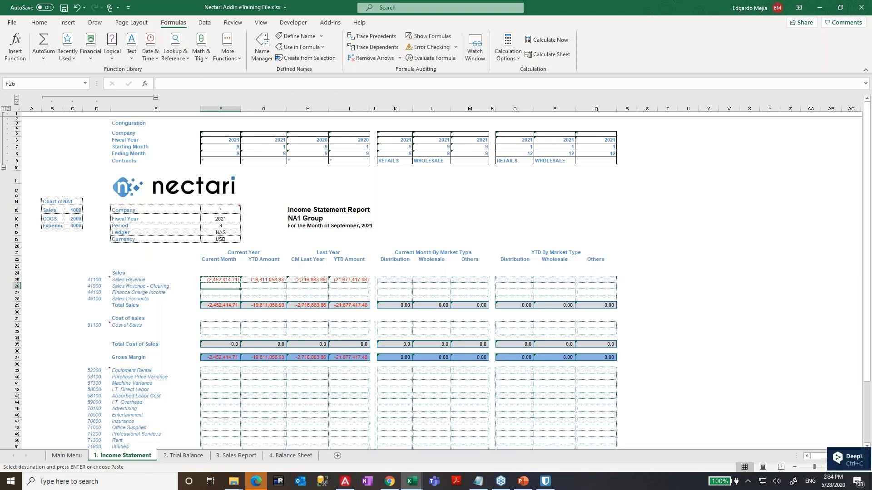
key(ctrl+v)
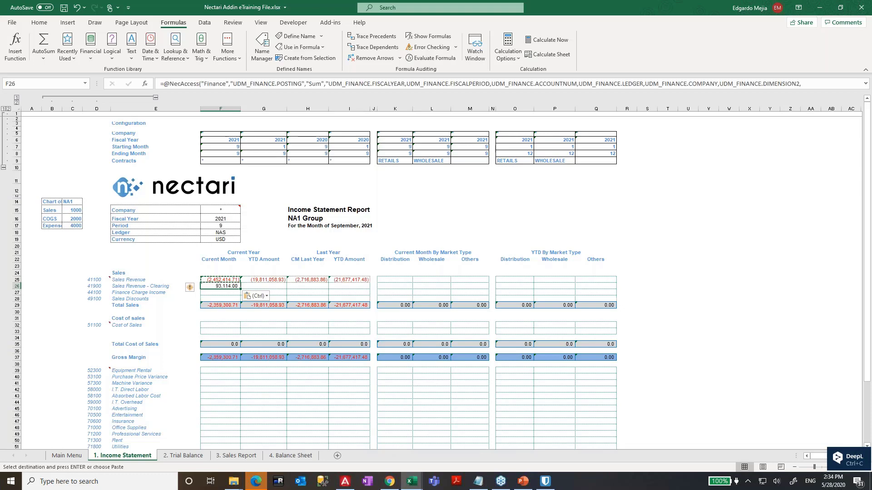
key(F2)
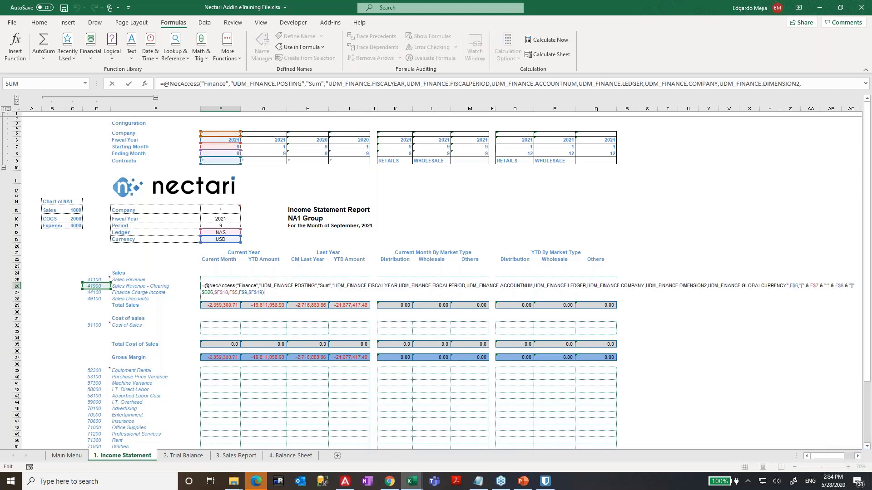
key(Escape)
key(Up)
- Paste the F25 formula across the whole sales block F25:I28 and review the results
key(ctrl+c)
key(Right)
key(shift+Right)
key(shift+Right)
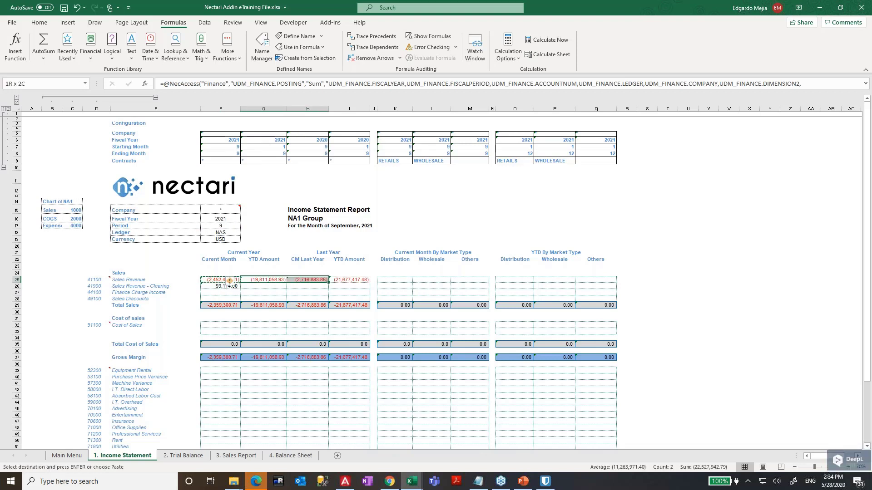
key(shift+Down)
key(shift+Down)
key(shift+Down)
key(Left)
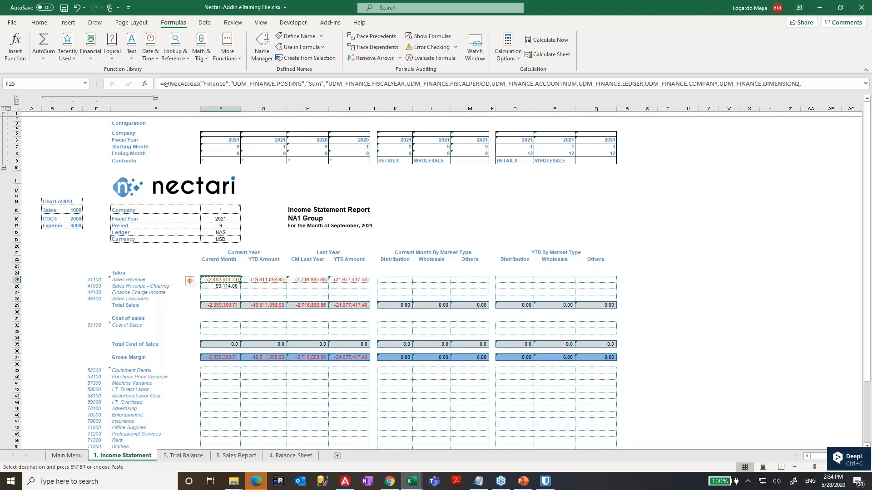
key(shift+Down)
key(shift+Down)
key(shift+Down)
key(shift+Right)
key(shift+Right)
key(shift+Right)
key(ctrl+v)
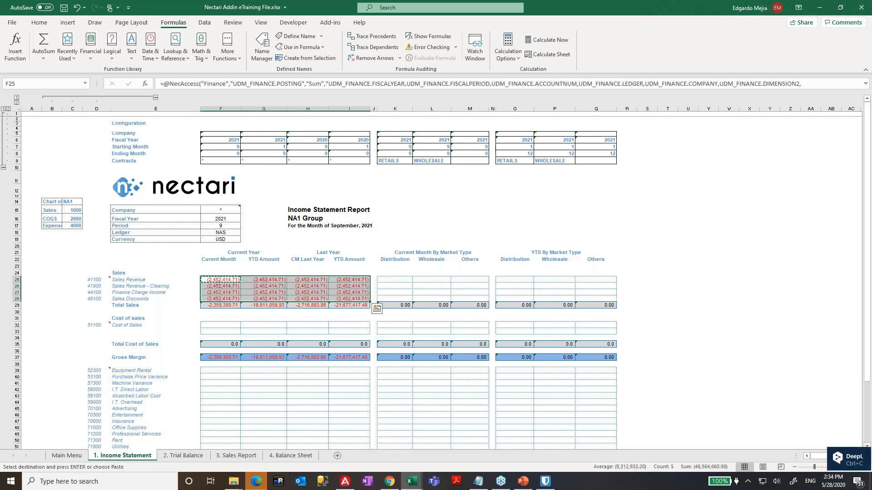
key(Right)
key(Right)
key(Right)
key(Right)
key(Left)
key(Left)
key(Left)
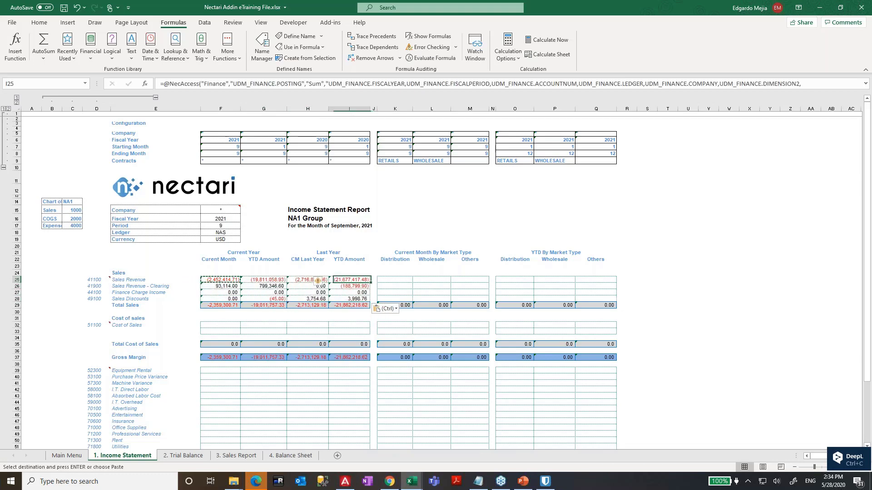
key(Escape)
key(Left)
key(Left)
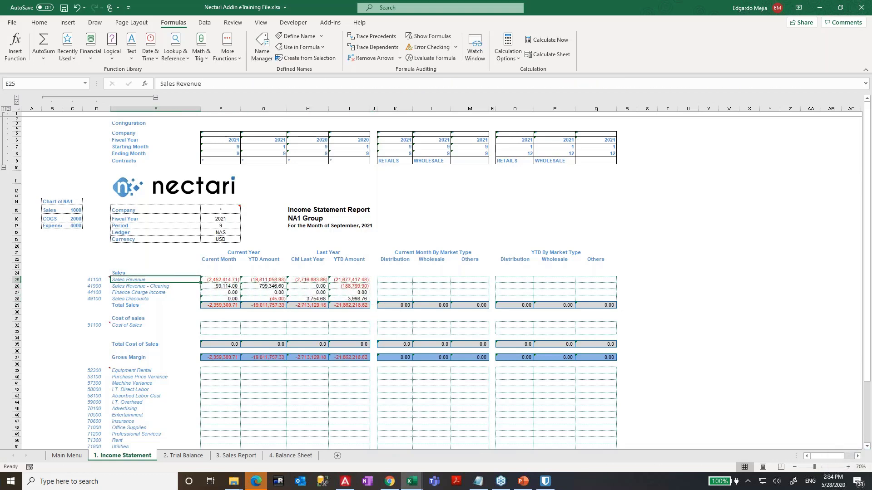
key(Right)
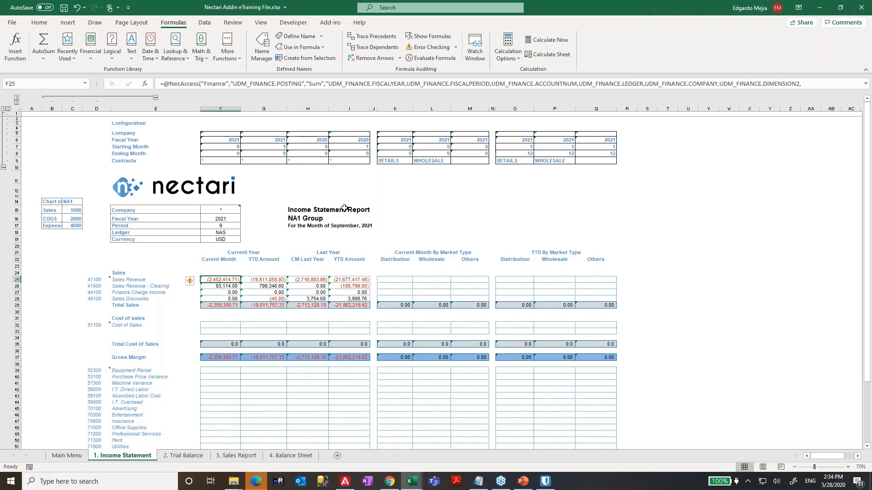
- Switch F25's NecAccess formula to the Sum (Reversal) operation in the Formula Wizard
click(329, 24)
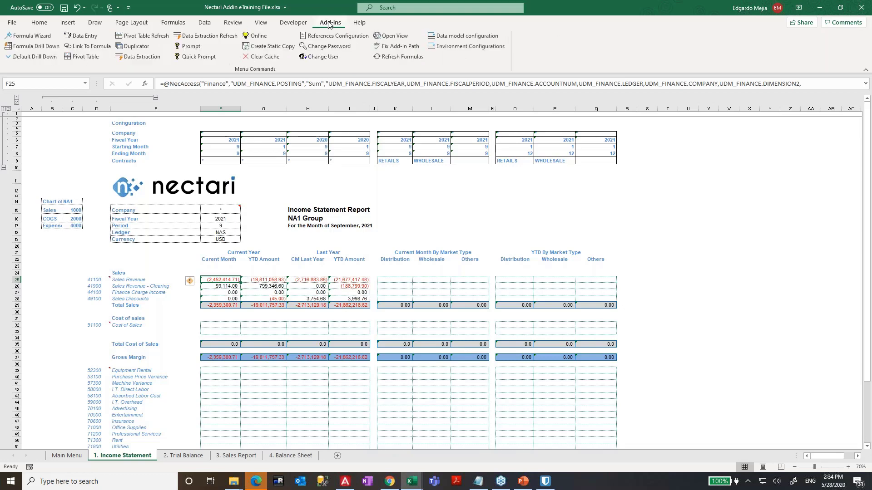
click(27, 36)
click(408, 171)
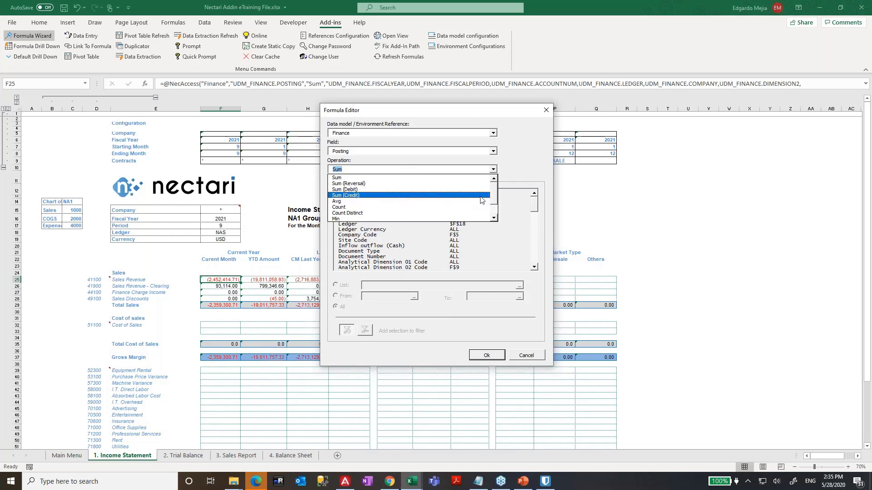
mouse_move(493, 195)
mouse_down()
mouse_move(495, 205)
mouse_move(496, 193)
mouse_up()
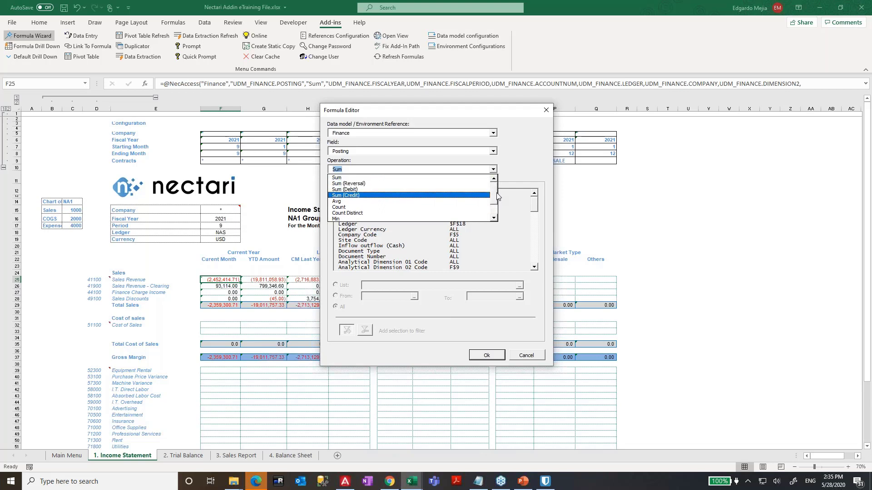
click(338, 184)
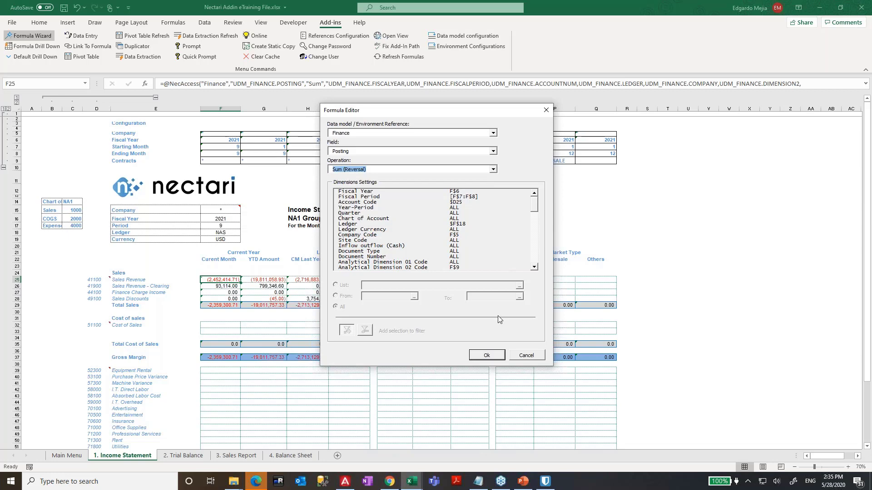
click(485, 354)
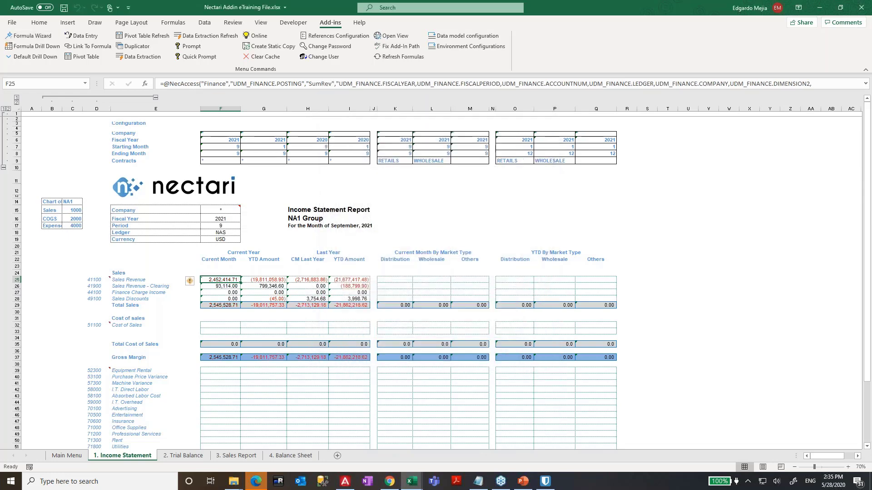
- Paste the F25 formula into G25:I25, K25:M25 and O25:Q25
key(ctrl+c)
key(Right)
key(shift+Right)
key(shift+Right)
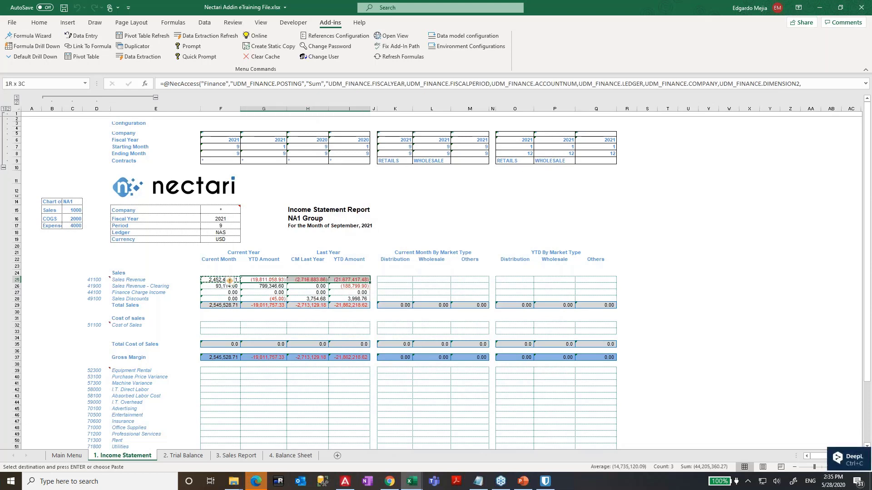
key(ctrl+v)
key(Right)
key(Right)
key(Right)
key(Right)
key(shift+Right)
key(shift+Right)
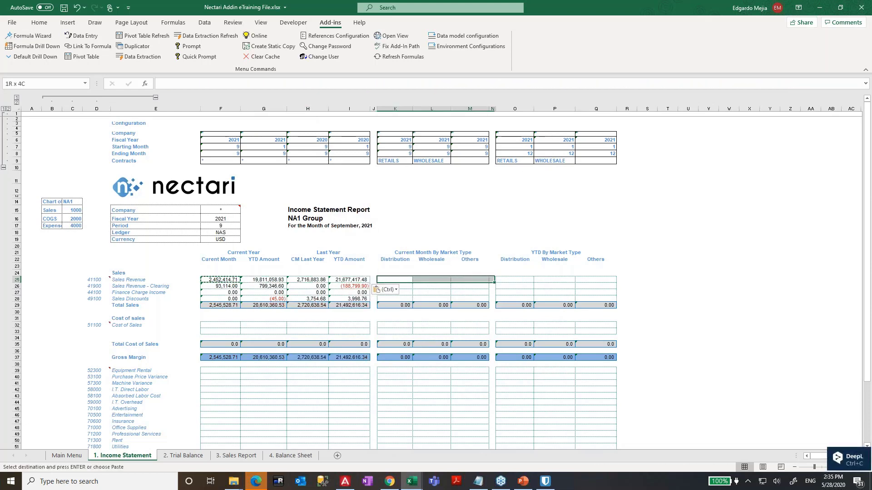
key(ctrl+v)
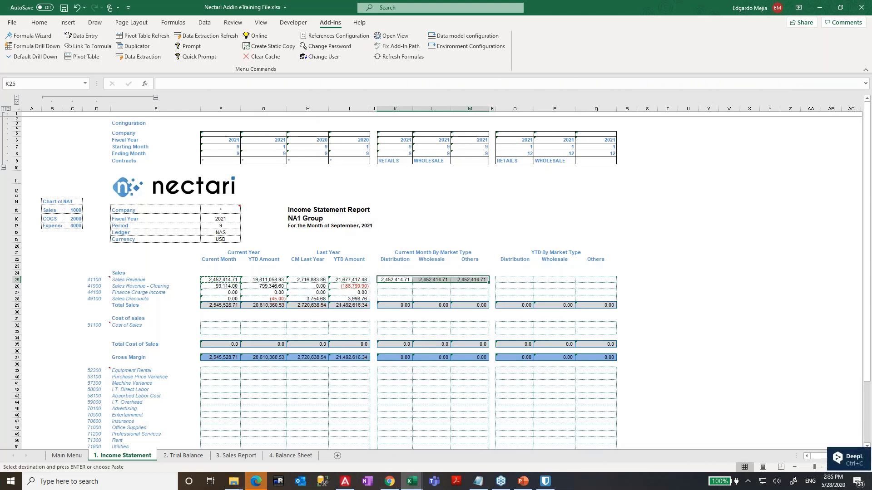
key(Right)
key(Right)
key(Right)
key(Right)
key(shift+Right)
key(shift+Right)
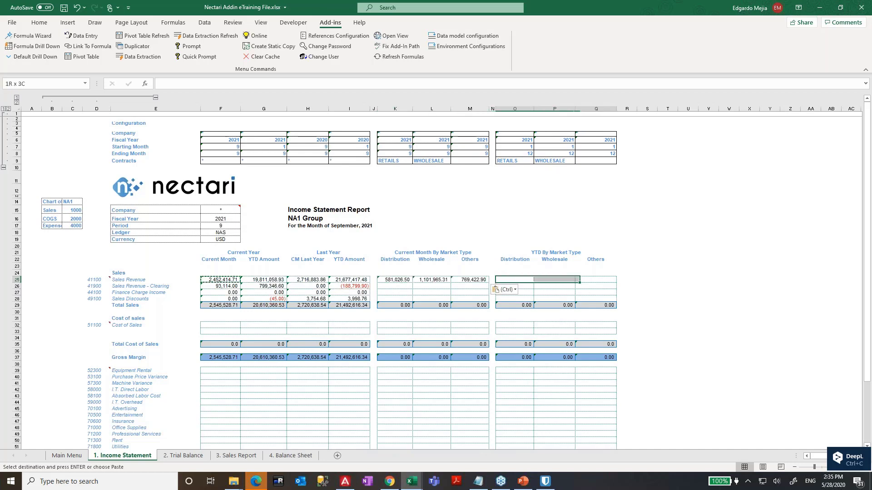
key(ctrl+v)
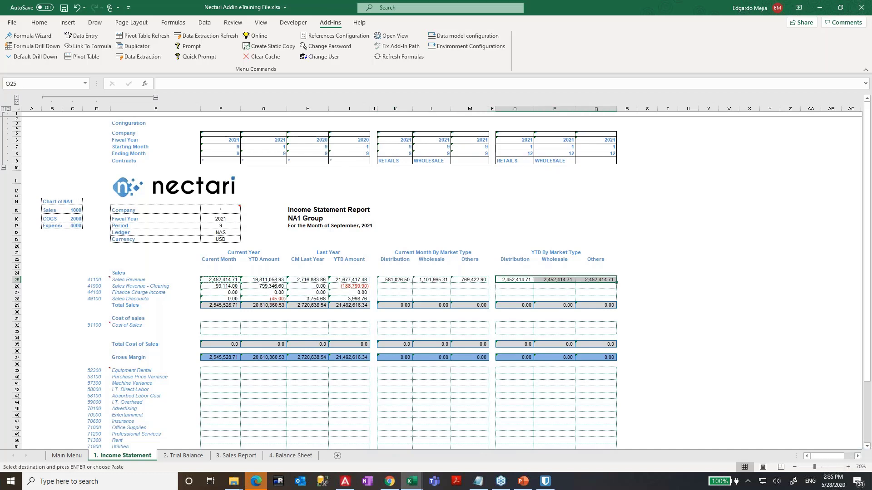
- Cancel a stray '+' entry typed into the spacer cell J25
key(Left)
key(Left)
key(Left)
key(Left)
key(Left)
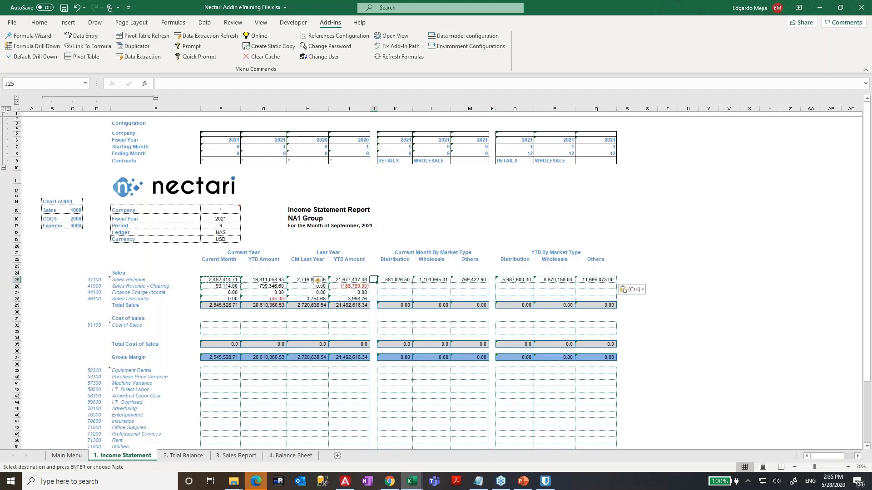
key(Left)
key(Left)
key(Left)
key(Left)
key(Right)
key(Right)
key(Right)
key(Right)
text(+)
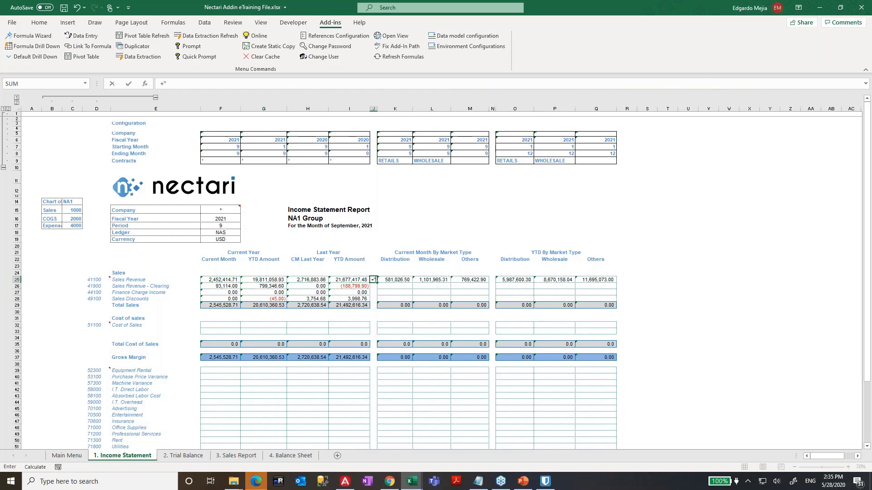
key(Escape)
key(Right)
key(Right)
key(Right)
key(Right)
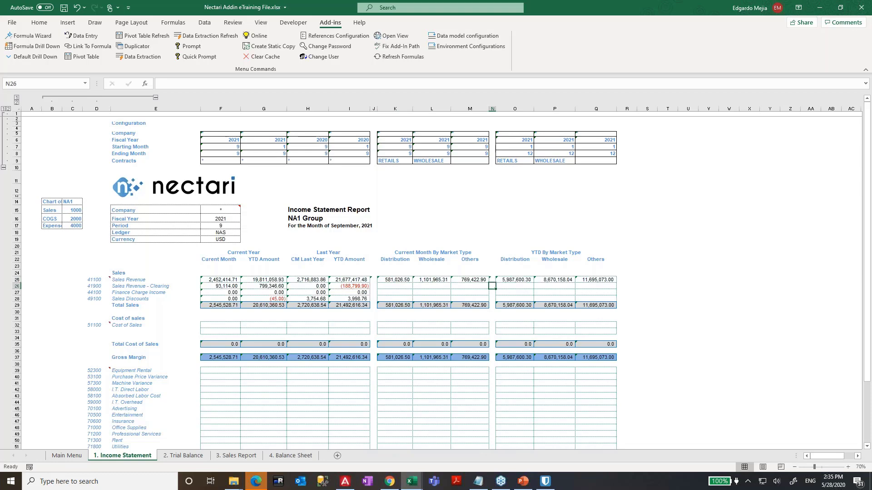
- Copy the Sales Revenue formulas F25:Q25 down into rows 26, 27 and 28
key(Escape)
key(Left)
key(Left)
key(Left)
key(Left)
key(Left)
key(Left)
key(Left)
key(Left)
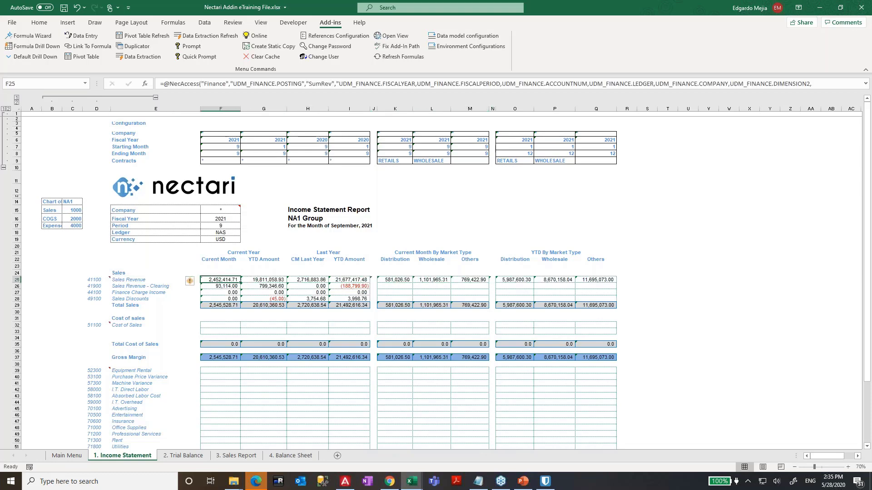
key(shift+Right)
key(shift+Right)
key(shift+Right)
key(shift+Right)
key(shift+Right)
key(shift+Right)
key(shift+Right)
key(shift+Right)
key(shift+Right)
key(shift+Right)
key(shift+Right)
key(ctrl+c)
key(Down)
key(ctrl+v)
key(Down)
key(ctrl+v)
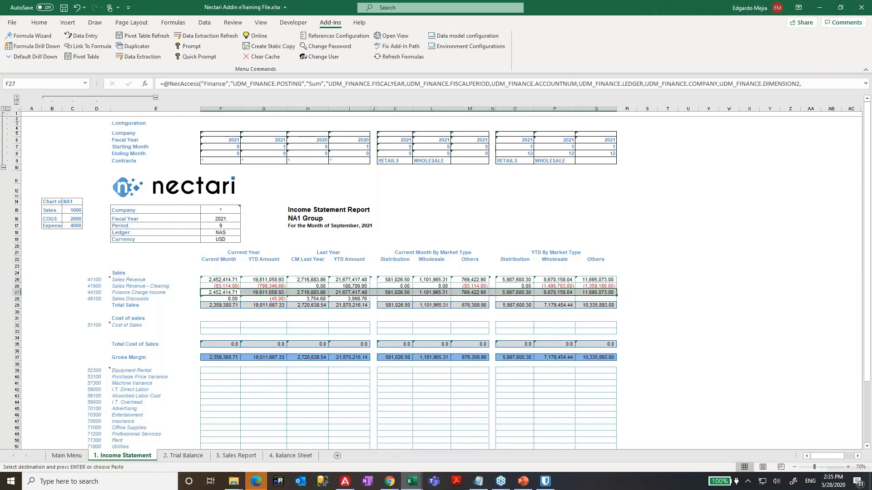
key(Down)
key(ctrl+v)
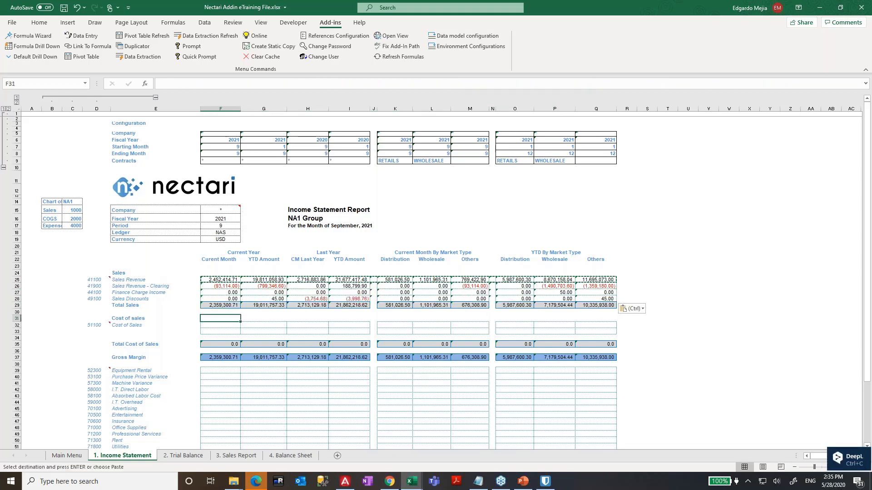
- Copy the current-month F25 formula into the Cost of Sales cell F32
key(Up)
key(Up)
key(Up)
key(ctrl+c)
key(Down)
key(Down)
key(Down)
key(Down)
key(Down)
key(Down)
key(Down)
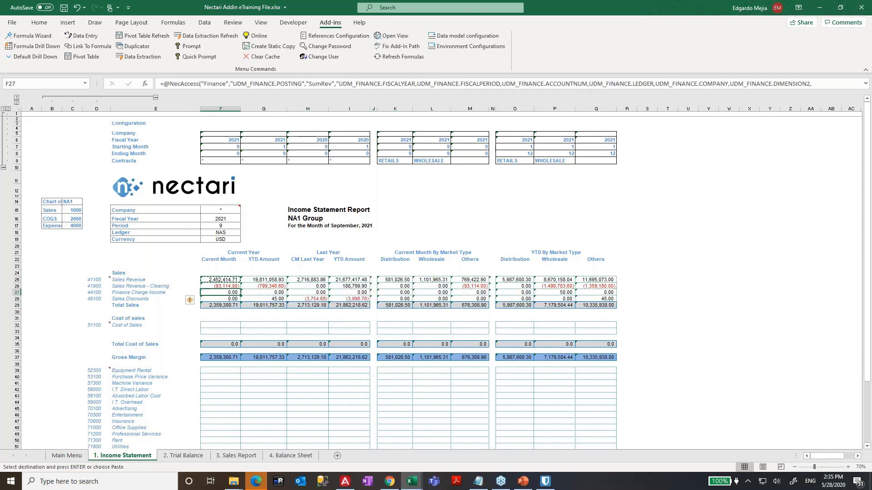
key(ctrl+v)
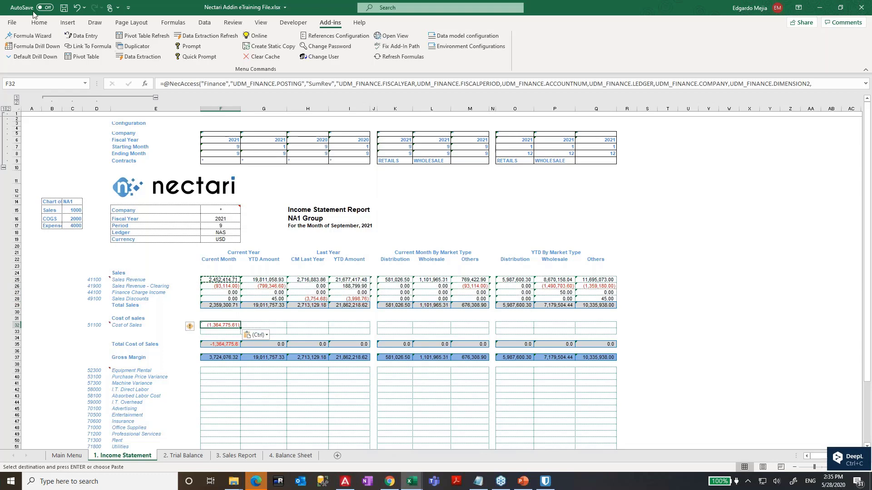
click(32, 36)
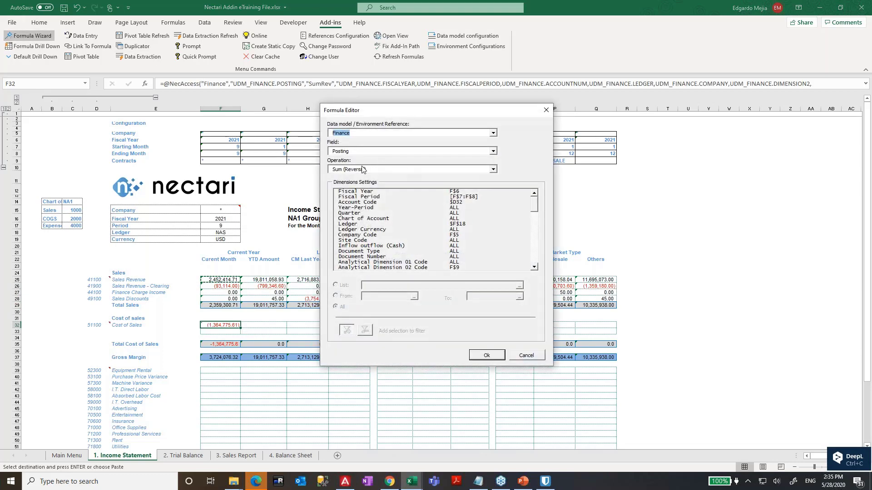
- Change the Cost of Sales formula's operation to debit sum
click(355, 170)
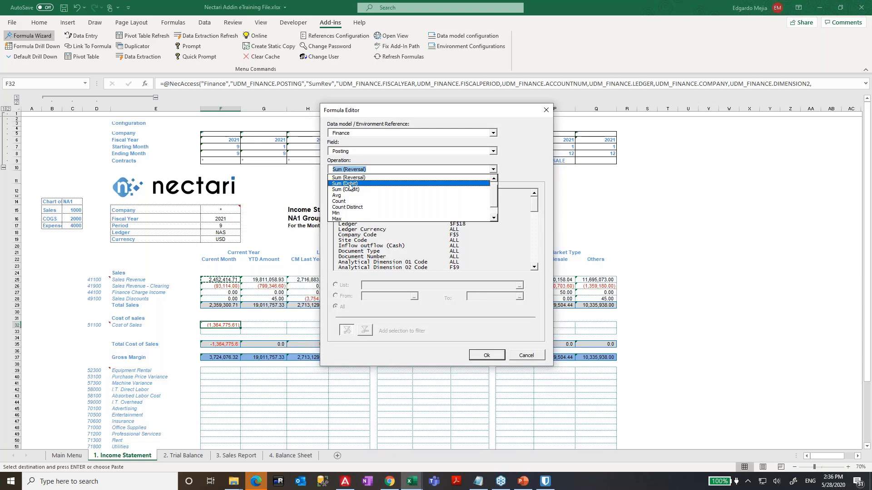
click(351, 183)
click(486, 356)
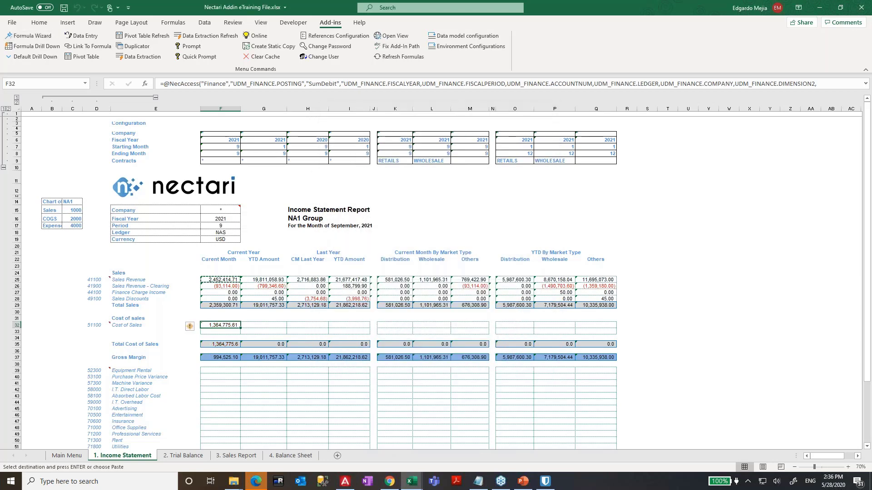
- Paste F32's formula into G32:I32, cancelling stray entries in J32 and N32
key(ctrl+c)
drag(264, 325, 349, 326)
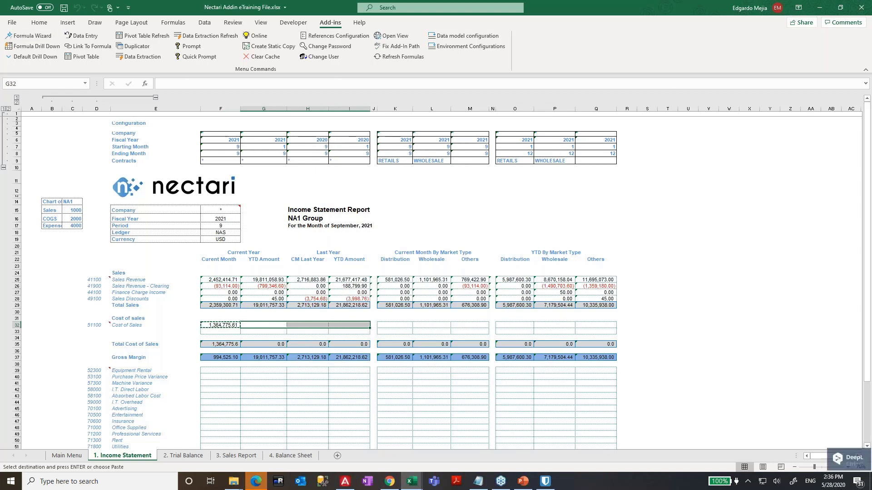
key(ctrl+v)
click(373, 317)
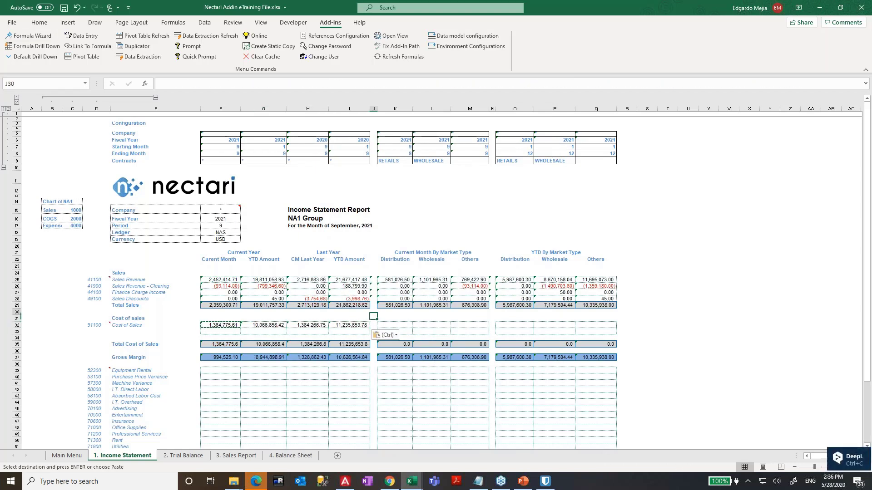
key(Up)
key(Up)
key(Up)
key(Down)
key(ctrl+c)
key(Down)
key(Down)
key(Down)
key(Down)
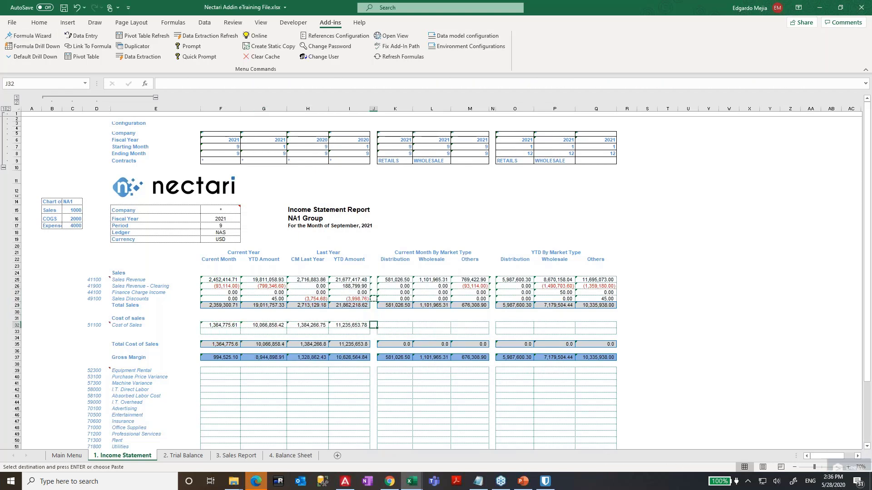
text(=+"")
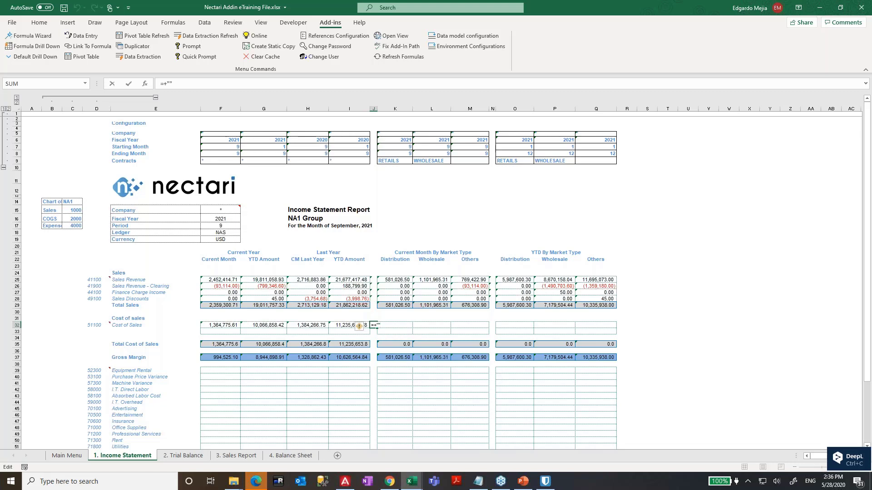
key(Escape)
key(Right)
key(Right)
key(Right)
key(Right)
text(+)
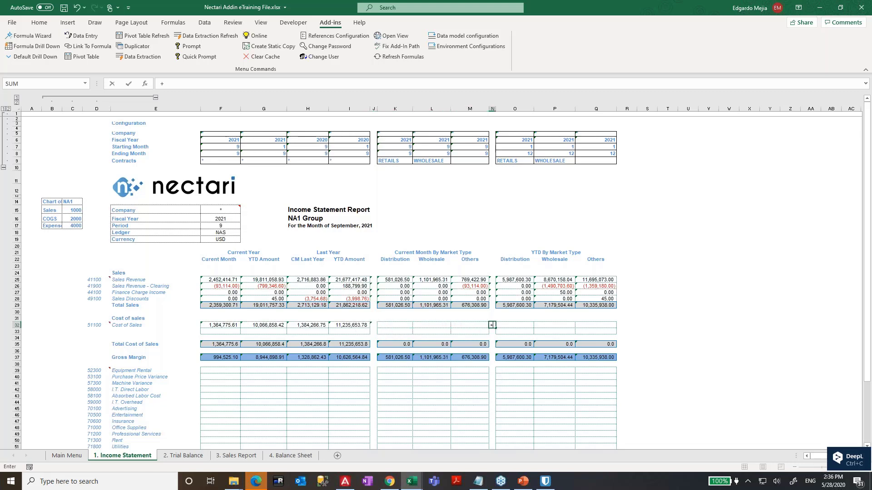
key(Escape)
key(Left)
key(Left)
key(Left)
key(Left)
key(Left)
key(Left)
key(Left)
key(Left)
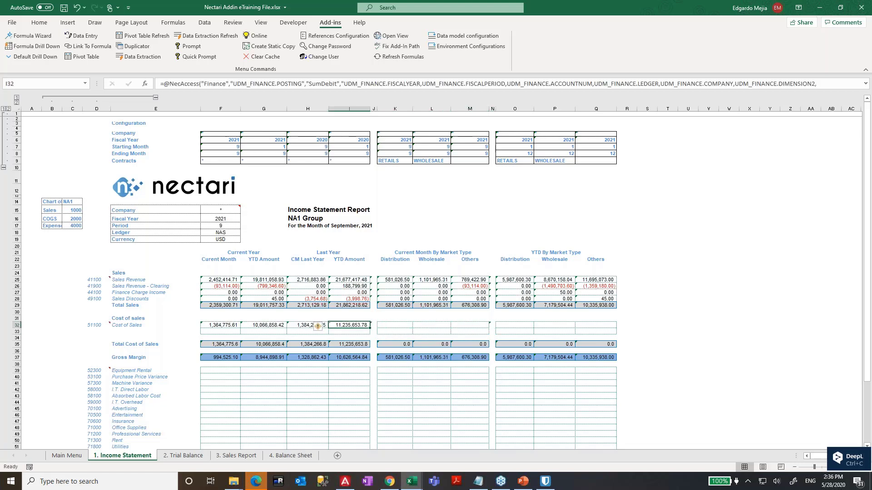
- Paste F32's formula into the market-type cells K32:M32 and O32:Q32
key(shift+Right)
key(shift+Right)
key(shift+Right)
key(shift+Right)
key(shift+Right)
key(shift+Right)
key(shift+Right)
key(shift+Right)
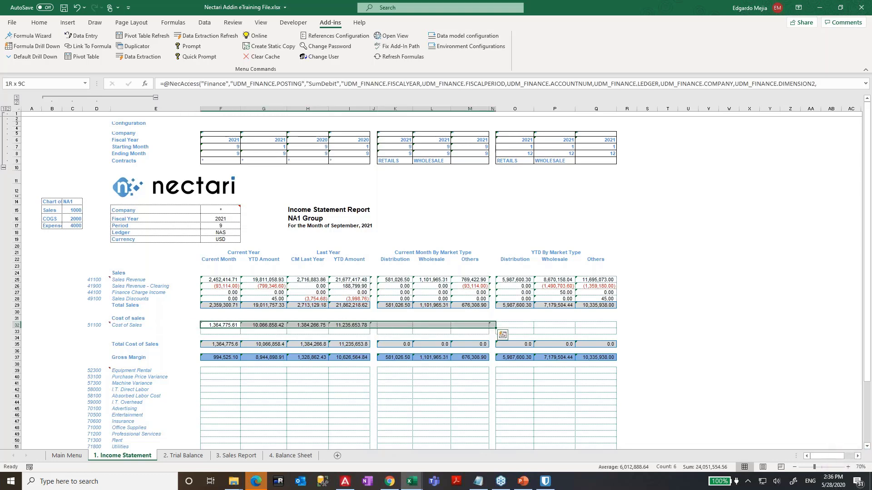
key(ctrl+shift+Right)
key(Left)
key(Left)
key(Right)
key(Right)
key(shift+Right)
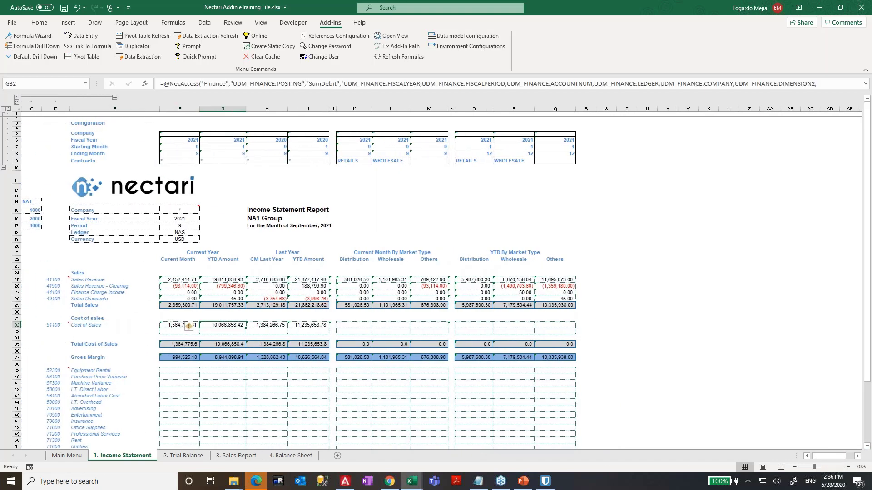
key(shift+Left)
key(ctrl+c)
key(Right)
key(Right)
key(Right)
key(Right)
key(Right)
key(shift+Right)
key(shift+Right)
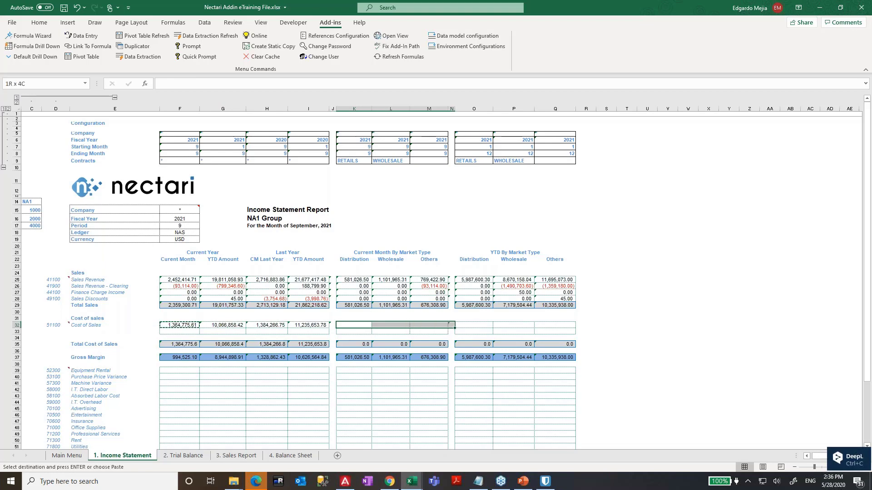
key(ctrl+v)
key(Right)
key(Right)
key(Right)
key(Right)
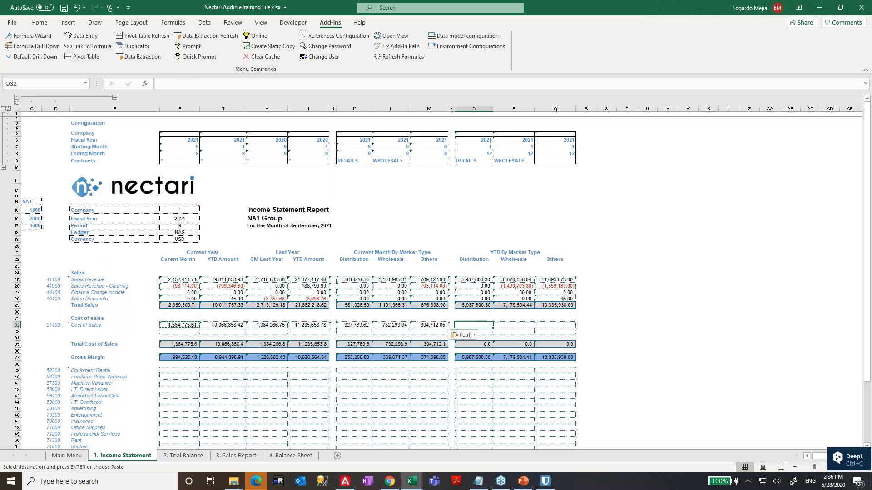
key(shift+Right)
key(shift+Right)
key(ctrl+v)
key(Down)
key(Left)
key(Left)
key(Left)
key(Left)
key(Left)
key(Left)
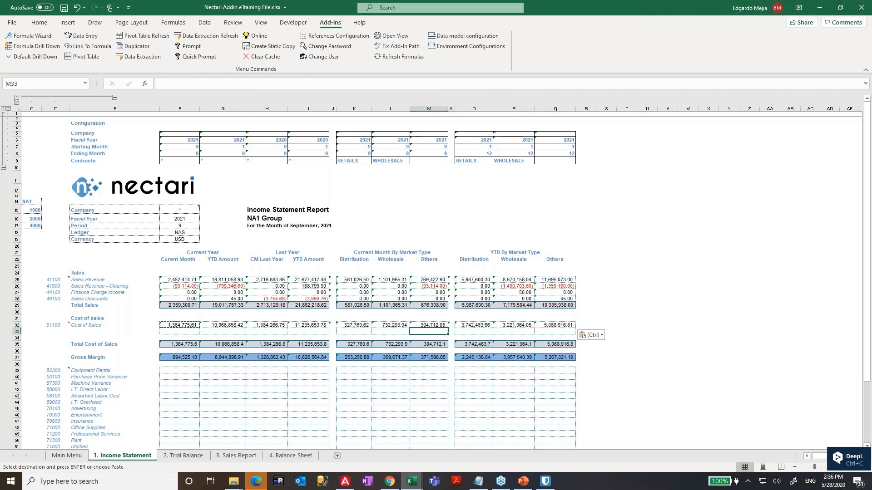
- Copy the full Cost of Sales row F32:Q32 into F33:Q33
key(Left)
key(Left)
key(Left)
key(Up)
key(shift+Right)
key(shift+Right)
key(shift+Right)
key(shift+Right)
key(shift+Right)
key(shift+Right)
key(shift+Right)
key(shift+Right)
key(shift+Right)
key(shift+Right)
key(shift+Right)
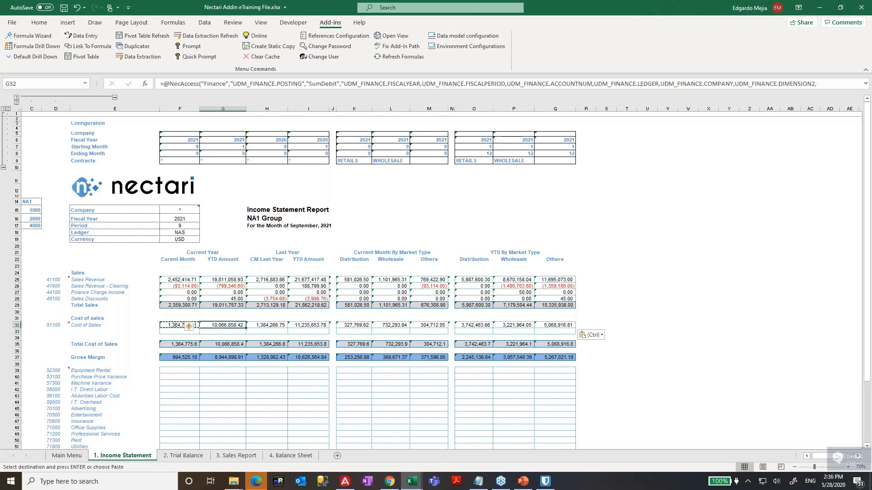
key(ctrl+c)
key(Down)
key(ctrl+v)
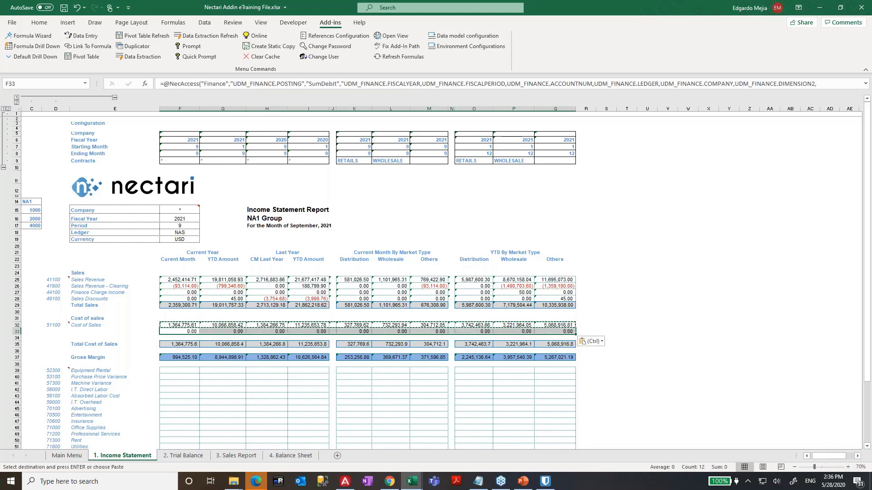
- Paste the copied NecAccess formulas into the Equipment Rental row and the remaining expense rows
key(Down)
key(Down)
key(Down)
key(Down)
key(Down)
key(Down)
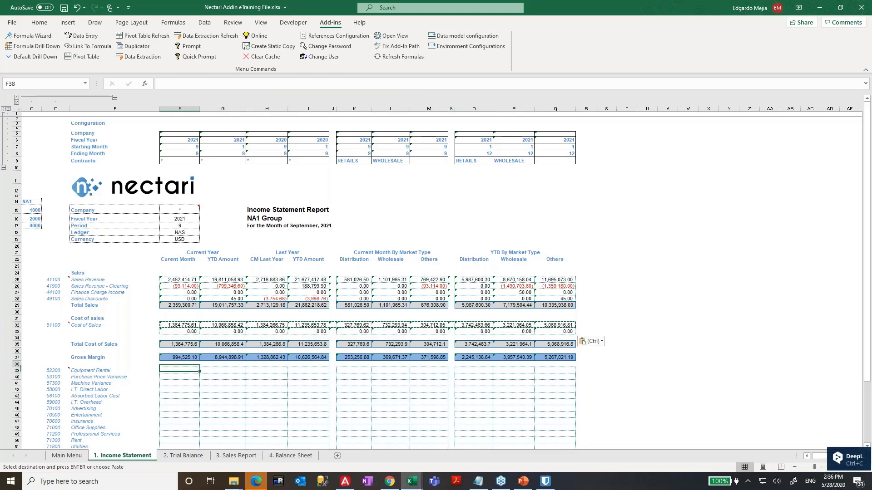
key(ctrl)
key(Escape)
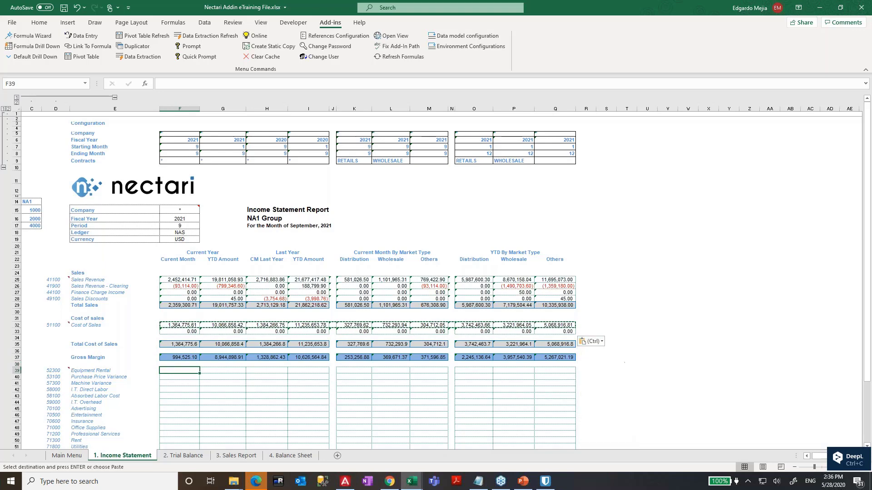
key(ctrl+v)
scroll(443, 361, down, 5)
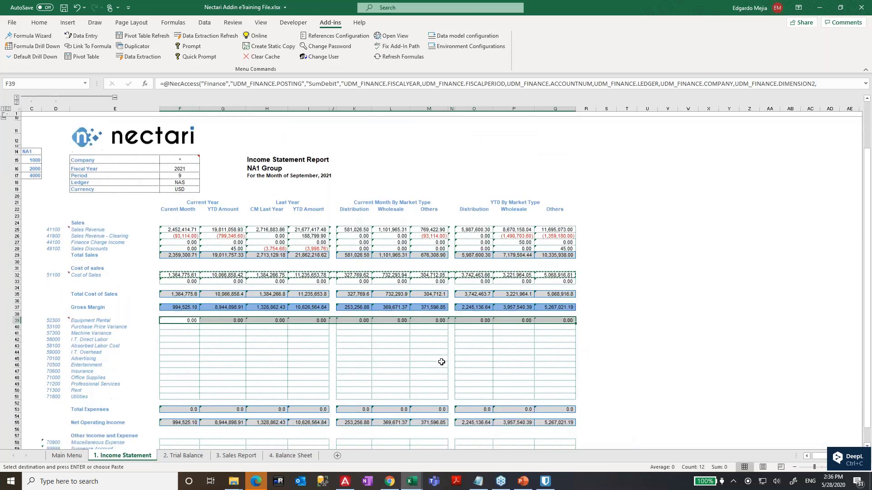
key(Down)
key(shift+Down)
key(shift+Down)
key(shift+Down)
key(shift+Down)
key(shift+Down)
key(shift+Down)
key(shift+Down)
key(shift+Down)
key(shift+Down)
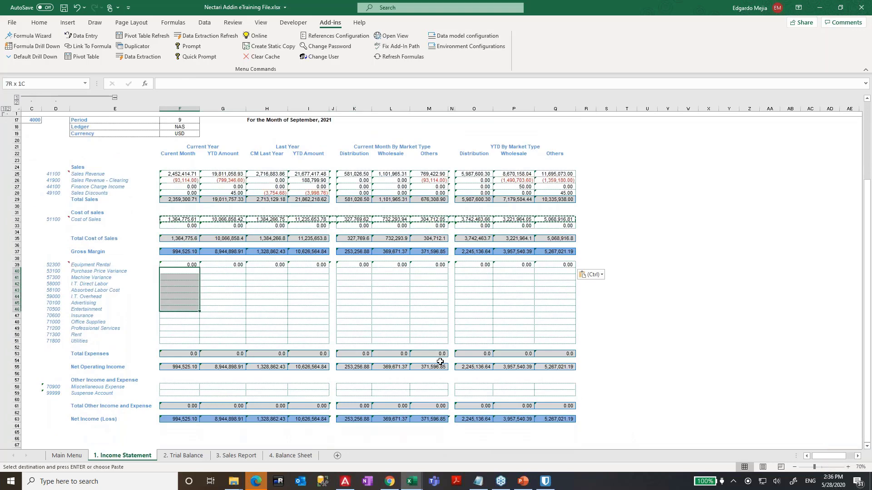
key(shift+Down)
key(shift+Down)
key(ctrl+v)
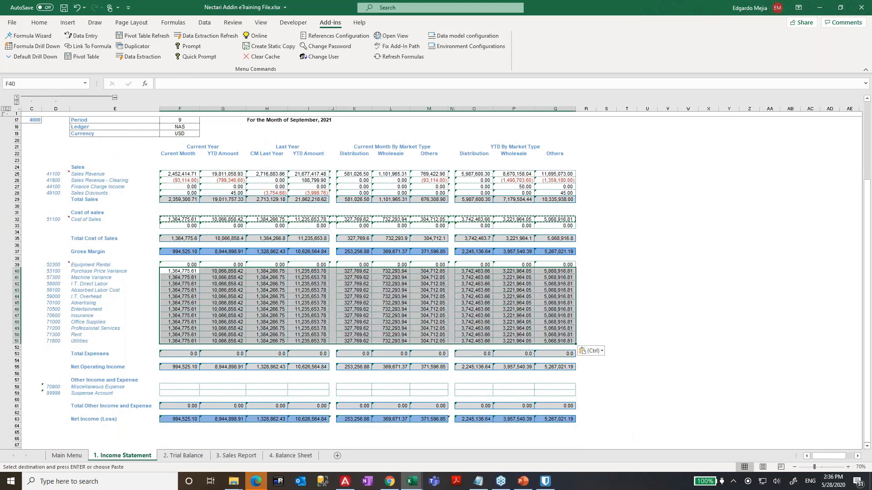
- Copy the Office Supplies row F48:Q48 into the Miscellaneous Expense and Suspense Account rows
key(Down)
key(Down)
key(Down)
key(Down)
key(Down)
key(Down)
key(Down)
key(Down)
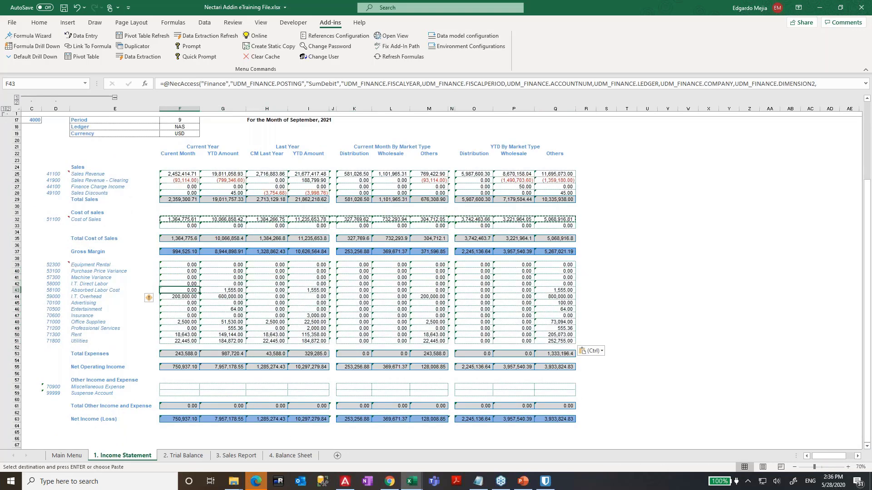
key(ctrl+shift+Right)
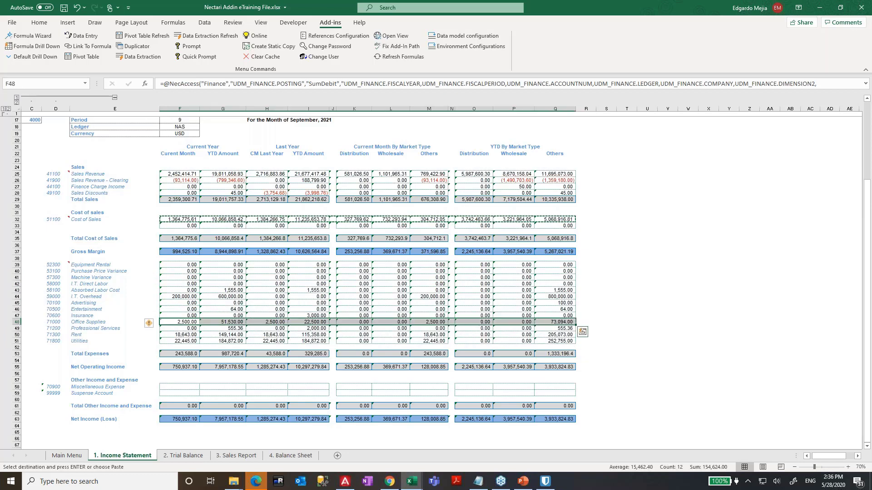
key(ctrl+c)
key(Down)
key(Down)
key(Down)
key(Down)
key(Down)
key(Down)
key(Down)
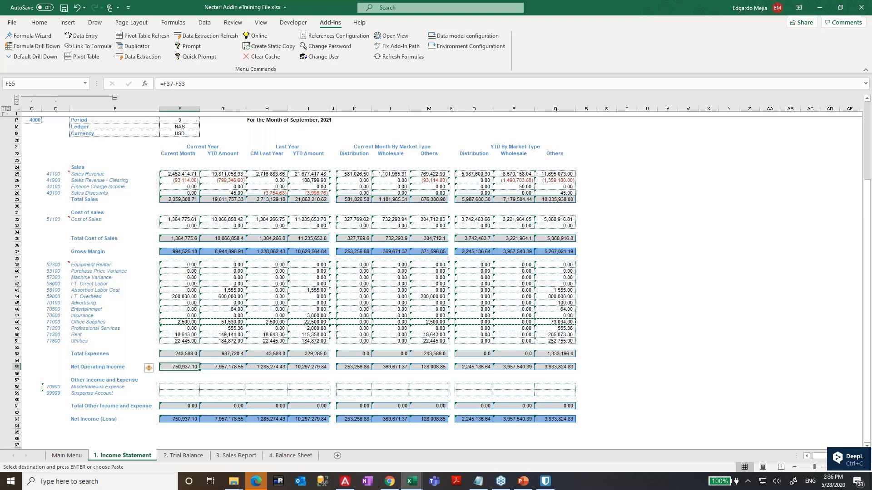
key(Down)
key(Down)
key(Down)
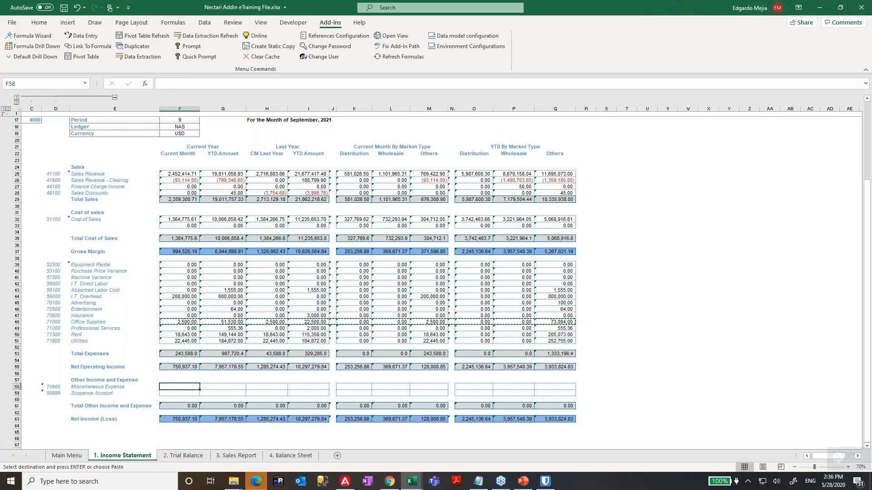
key(ctrl+v)
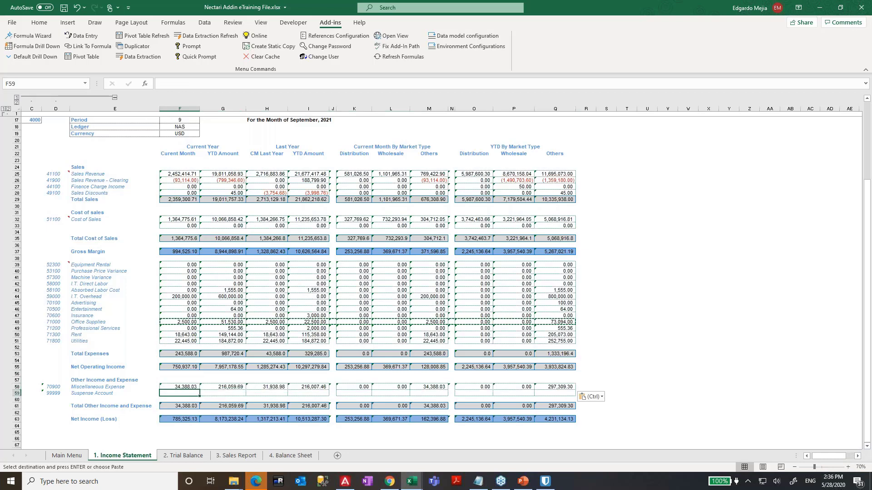
key(ctrl+v)
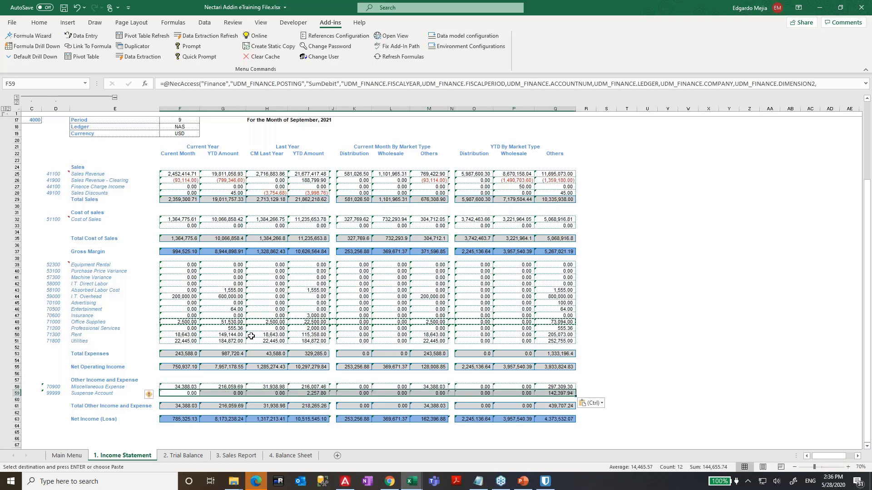
click(188, 378)
- Set the Fiscal Year parameter in F16 to 2020
key(Escape)
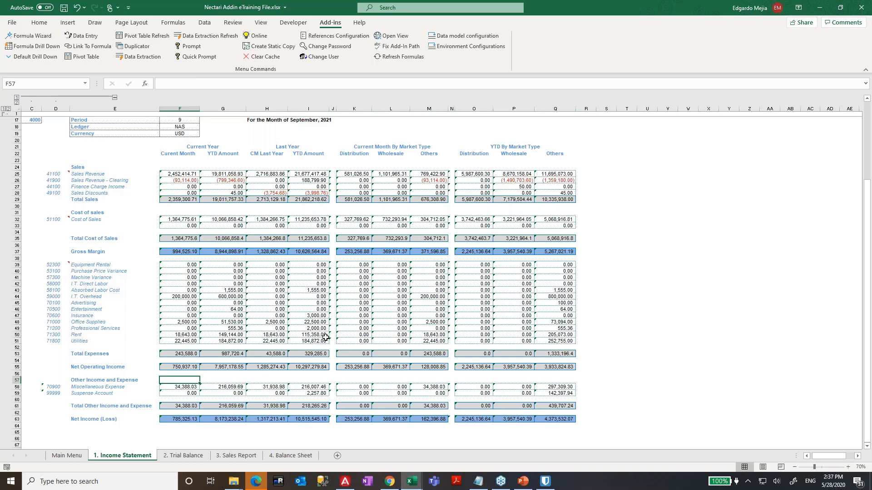
scroll(341, 351, up, 3)
scroll(273, 227, down, 1)
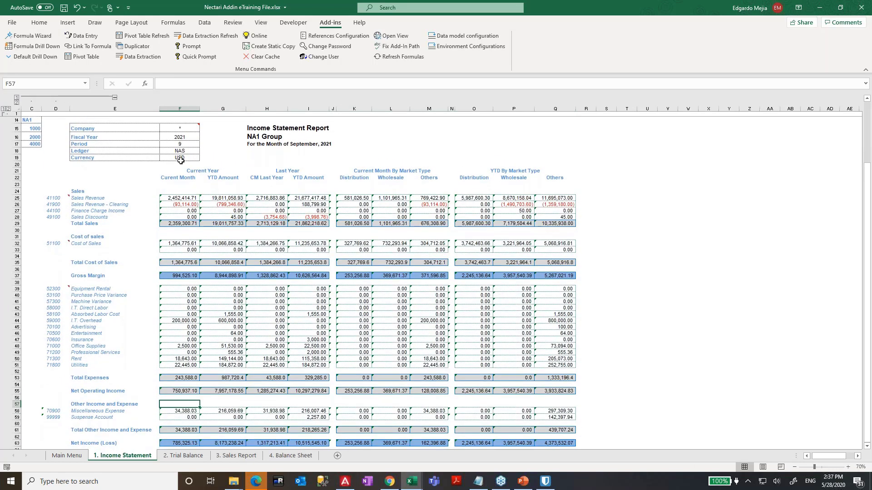
click(177, 137)
text(202)
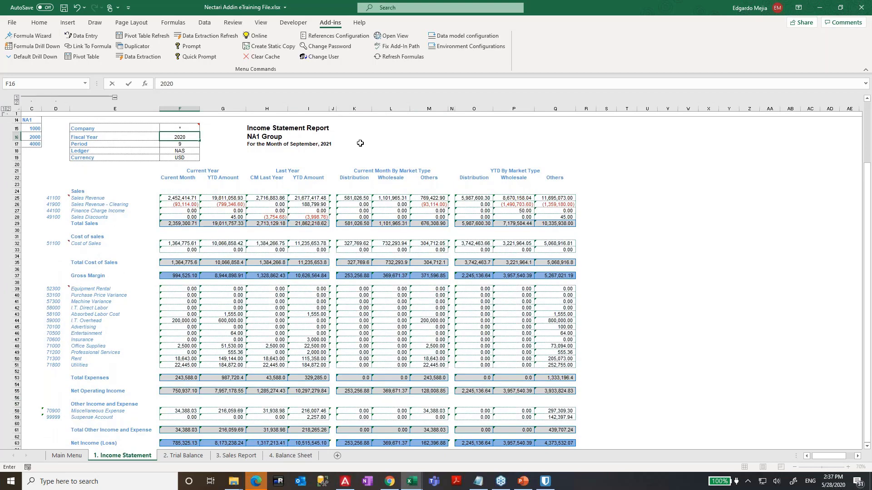
key(ctrl+Return)
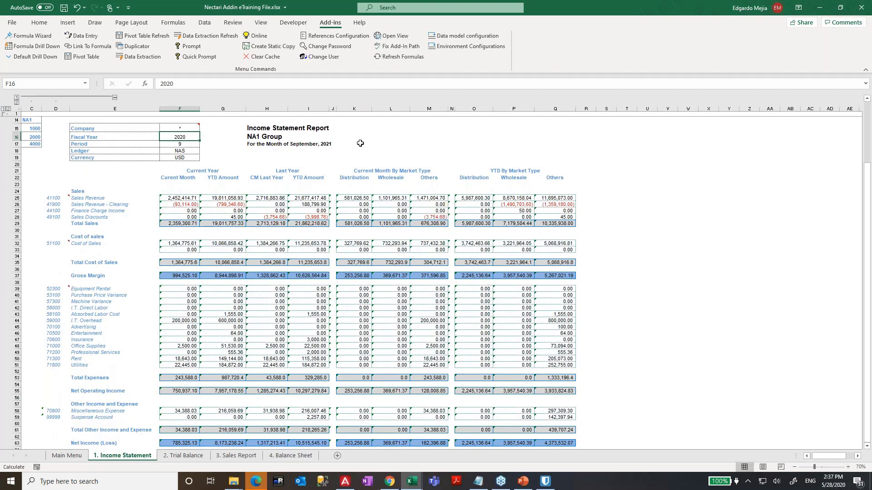
- Inspect the NecAccess formula in F46 to check its cell references without changing it
click(298, 340)
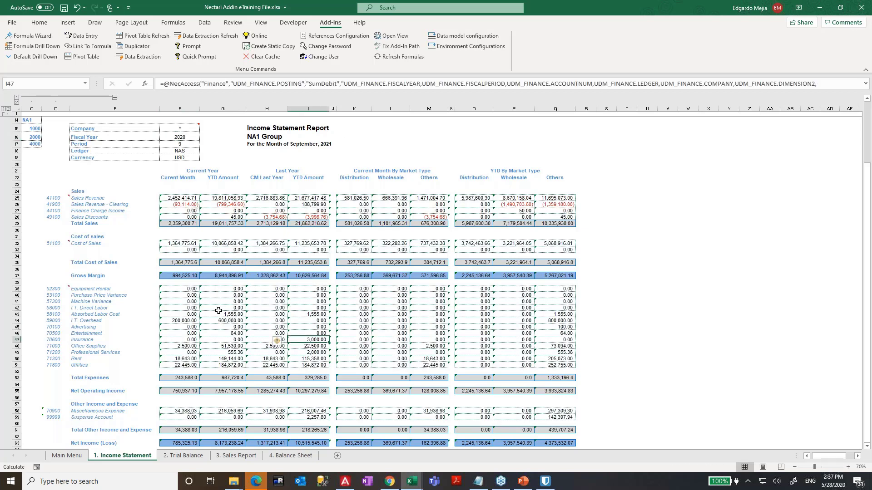
double_click(195, 334)
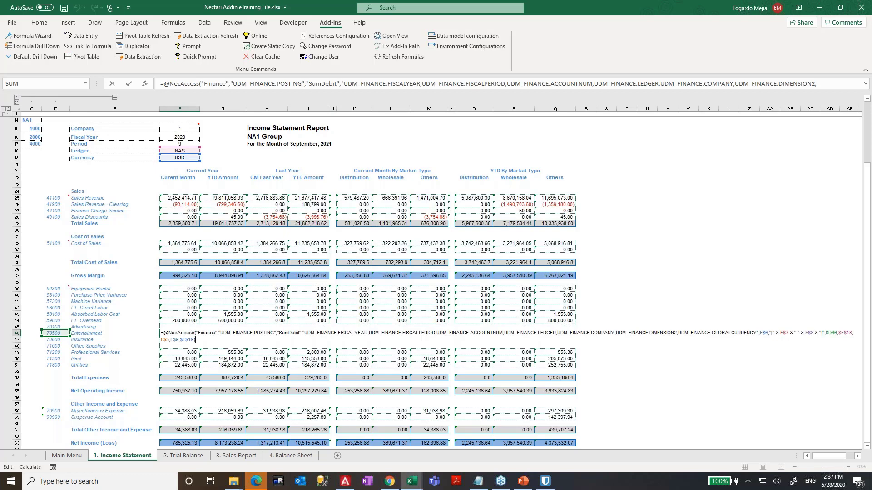
key(Escape)
scroll(206, 321, up, 4)
key(F2)
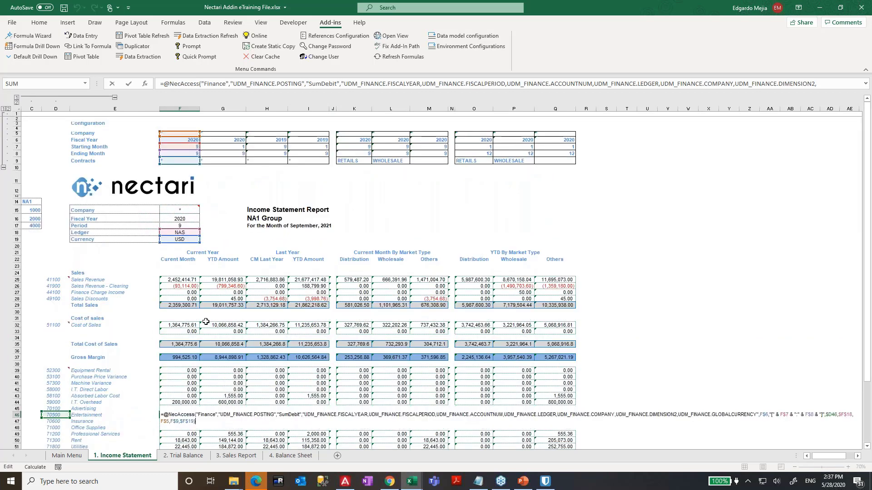
key(Escape)
- Change the Period parameter in F17 from 9 to 8 using its drop-down list
click(177, 227)
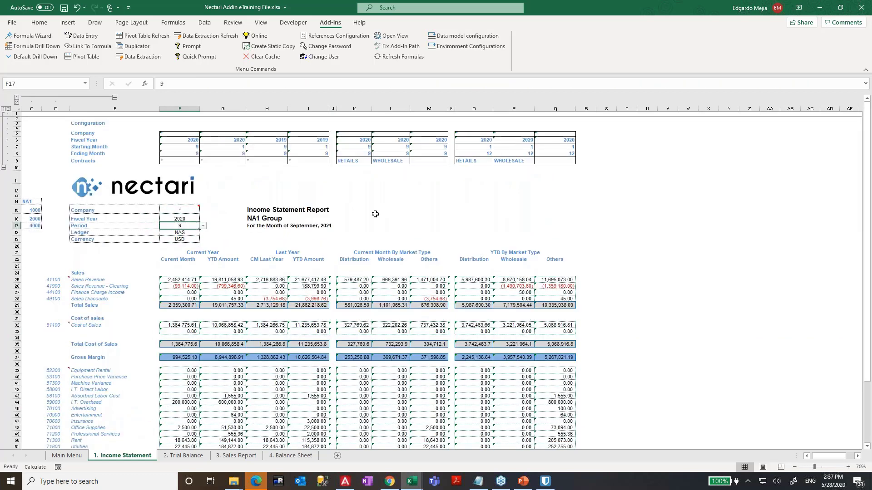
click(203, 226)
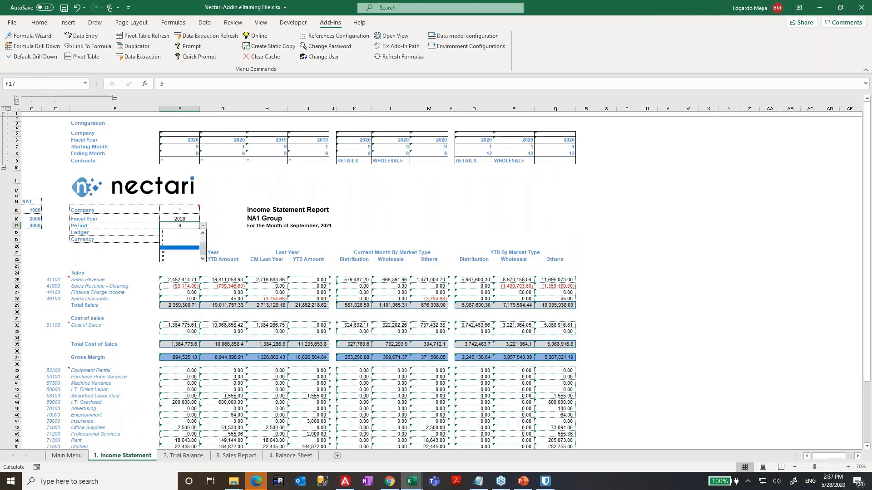
click(173, 243)
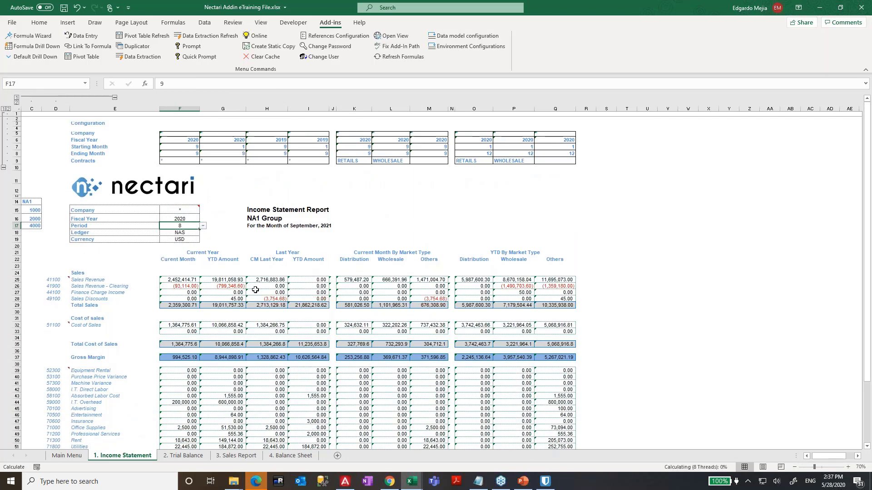
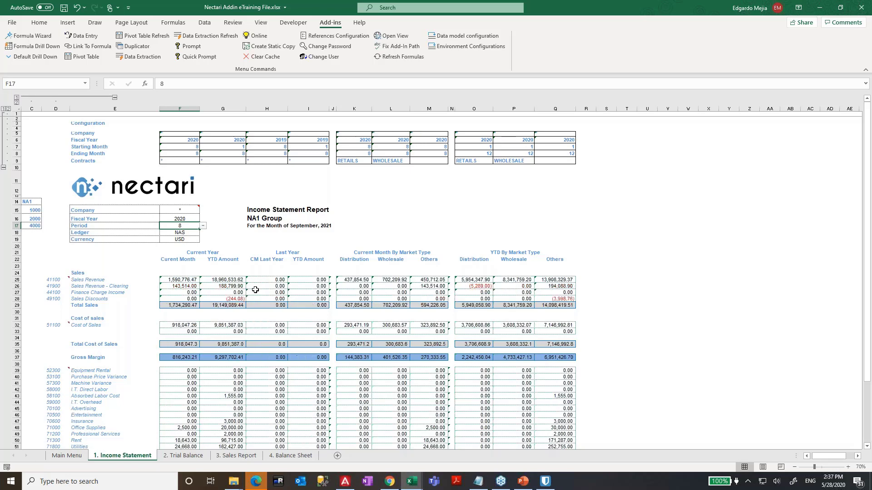
- Pick Period 9 from the F17 list and check the Equipment Rental YTD formula
scroll(255, 292, down, 2)
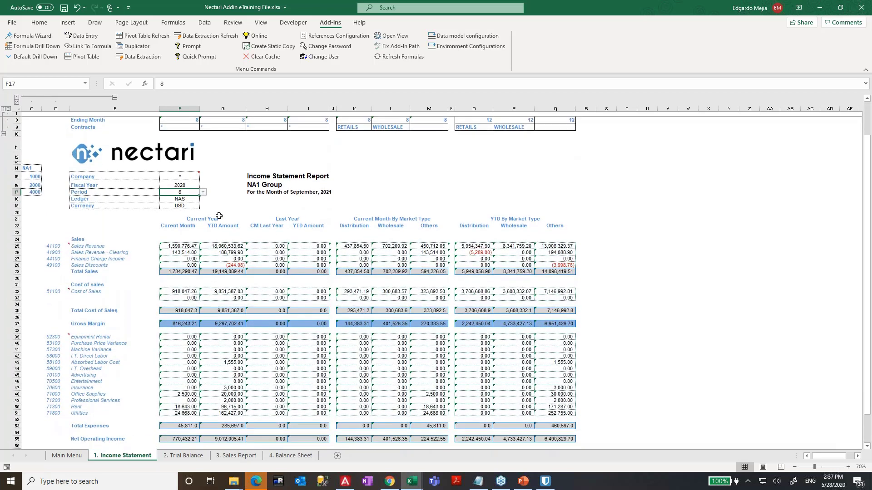
click(204, 194)
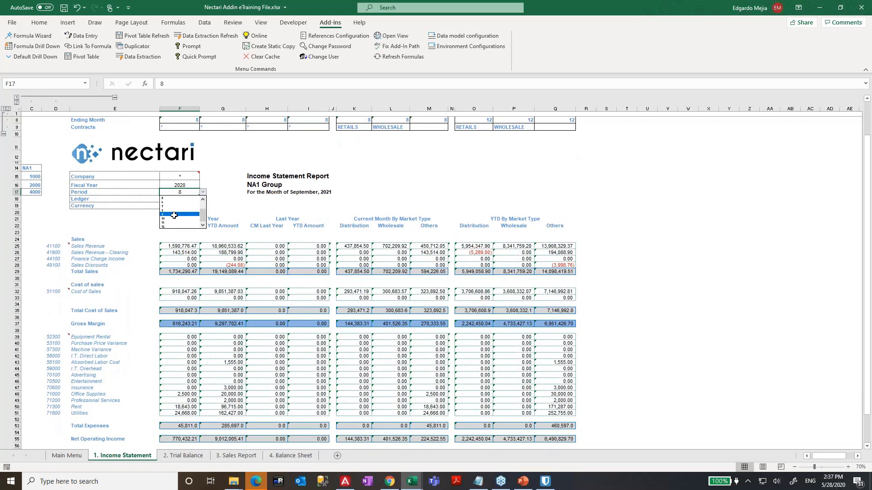
click(175, 214)
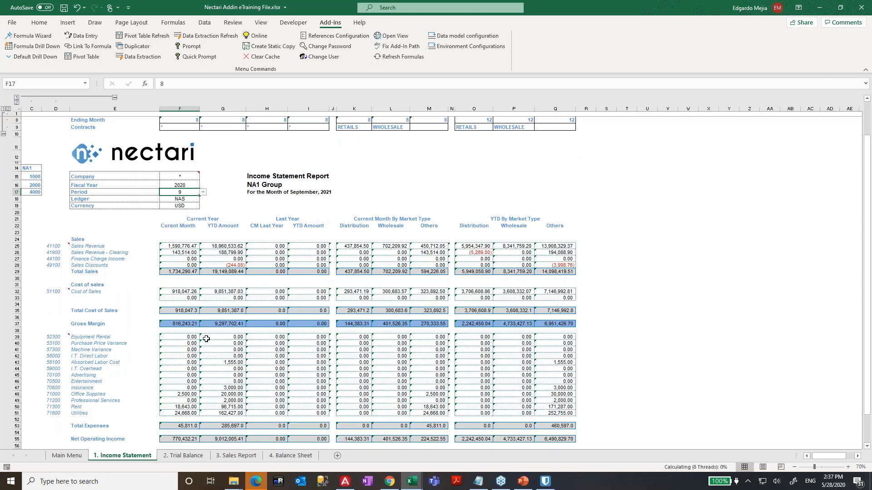
click(222, 337)
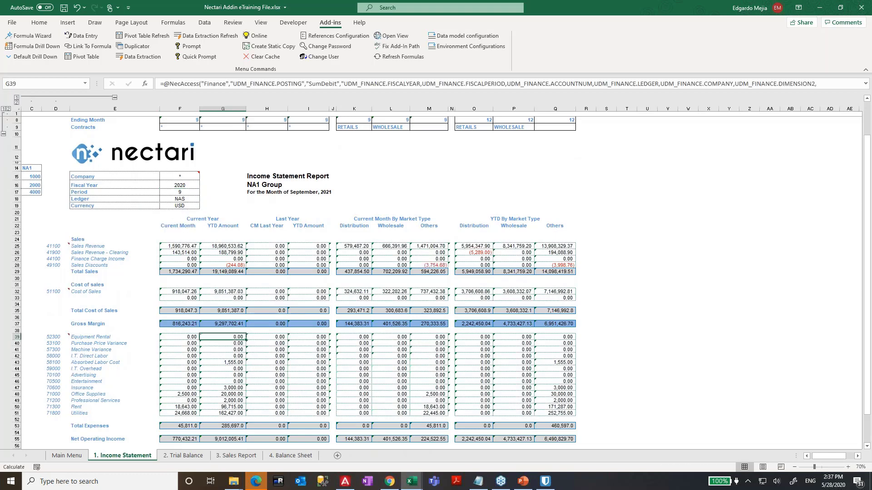
- Switch the Period back to 8 and check the I.T. Direct Labor YTD formula
click(191, 192)
click(202, 192)
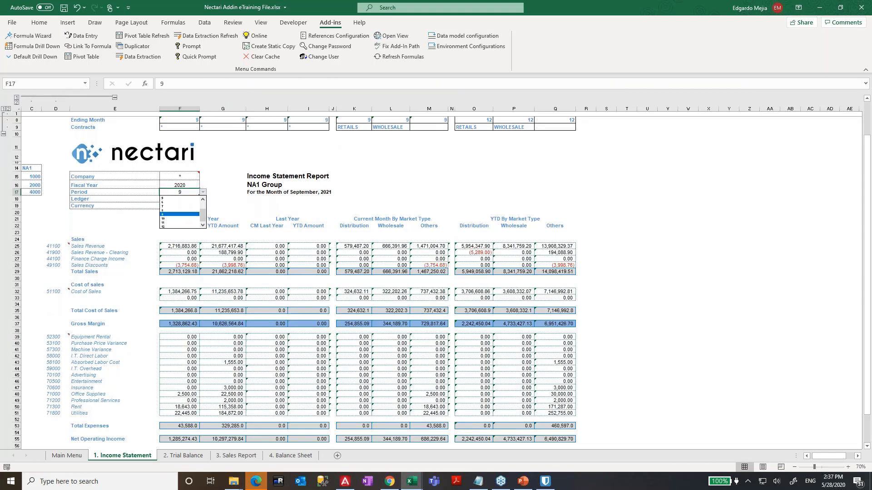
click(174, 210)
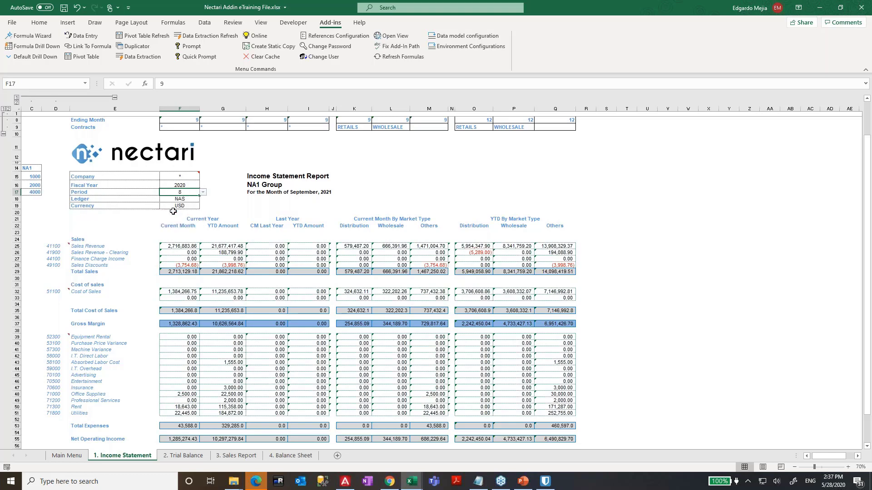
click(241, 355)
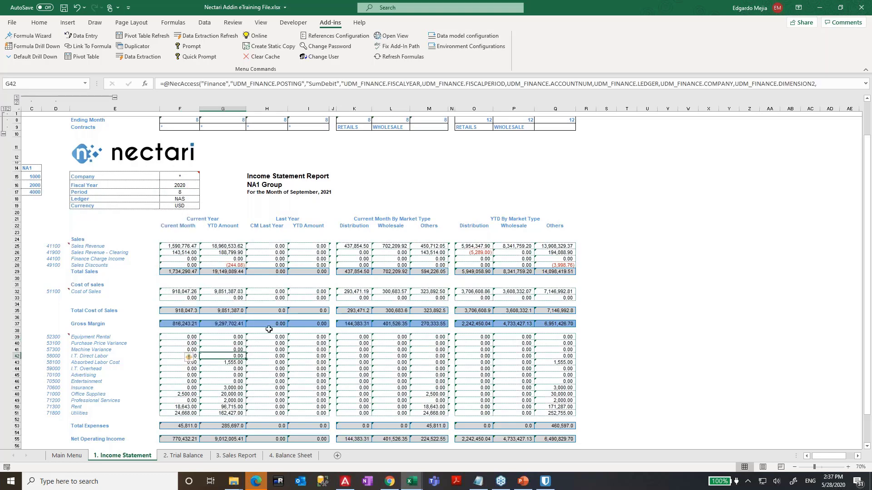
- Type 9 into the Period cell and view the Sales Revenue - Clearing formula unchanged
scroll(197, 318, up, 2)
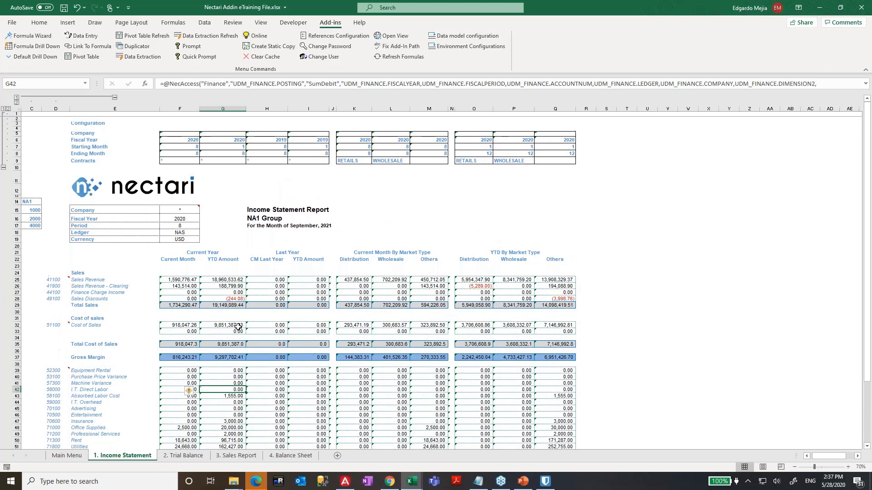
click(177, 226)
text(9)
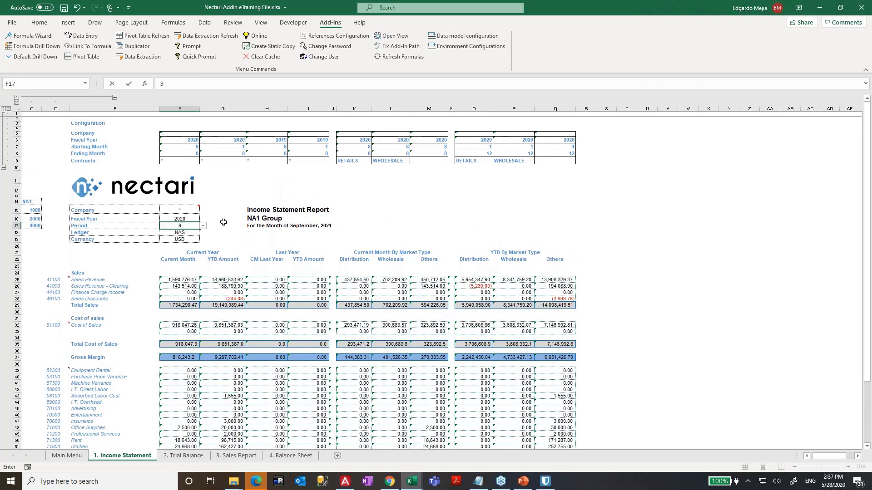
key(Return)
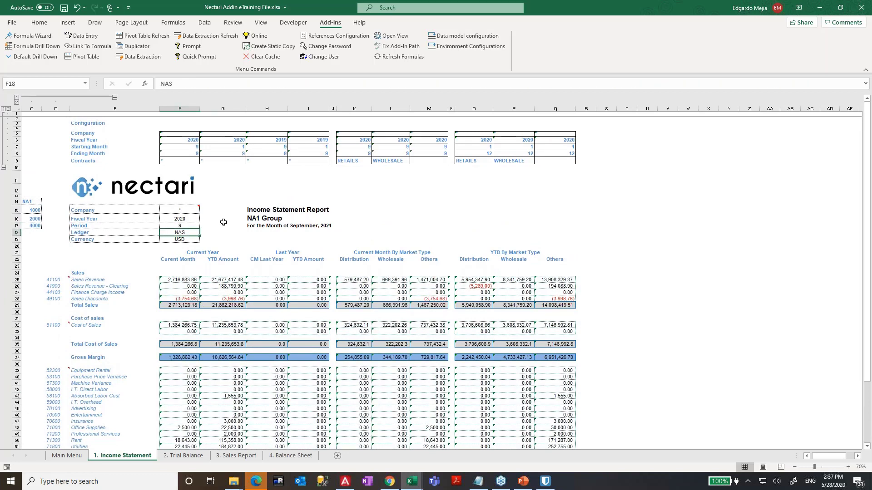
double_click(363, 286)
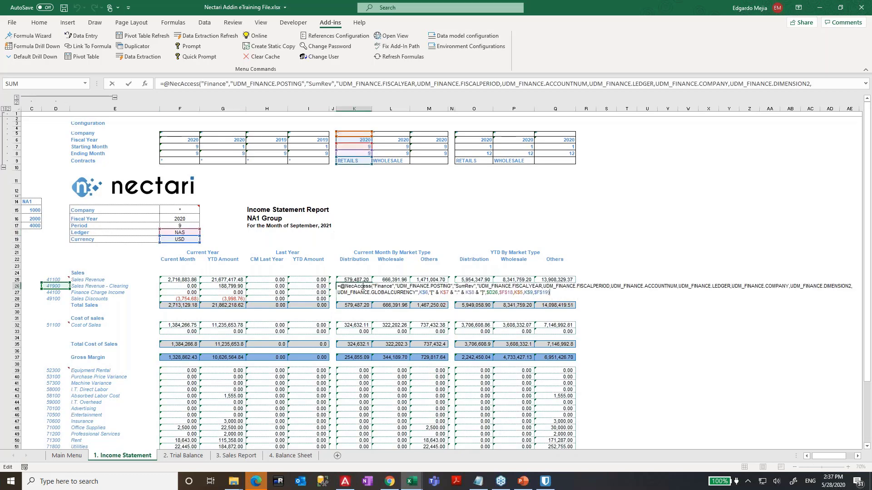
key(Escape)
key(F2)
- Enter Period 8, then 9 again, leaving the report recalculated for period 9
click(195, 225)
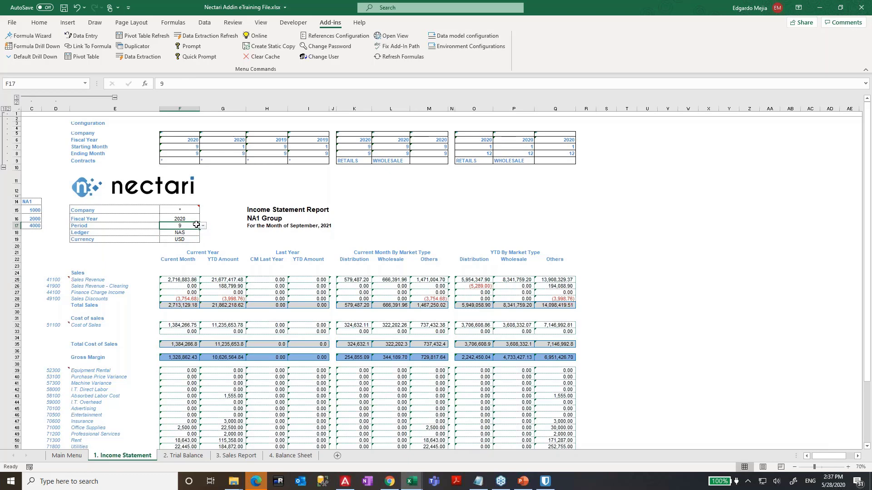
text(8)
key(Return)
key(Return)
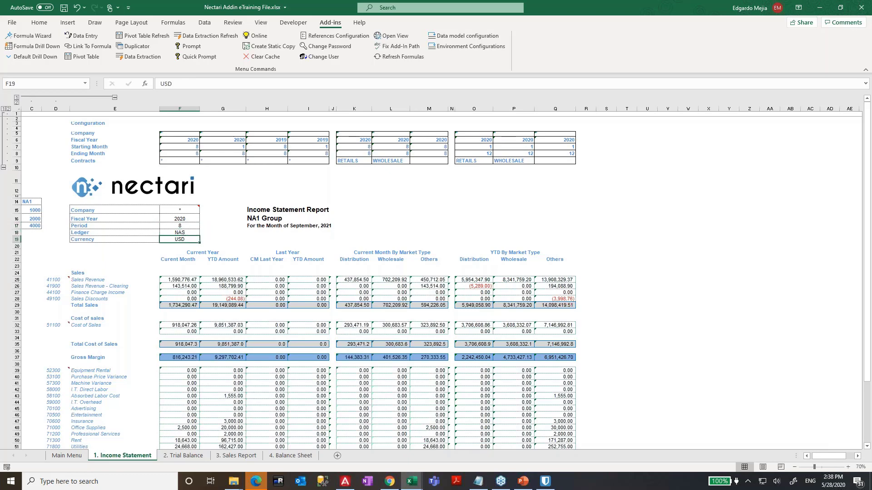
click(187, 227)
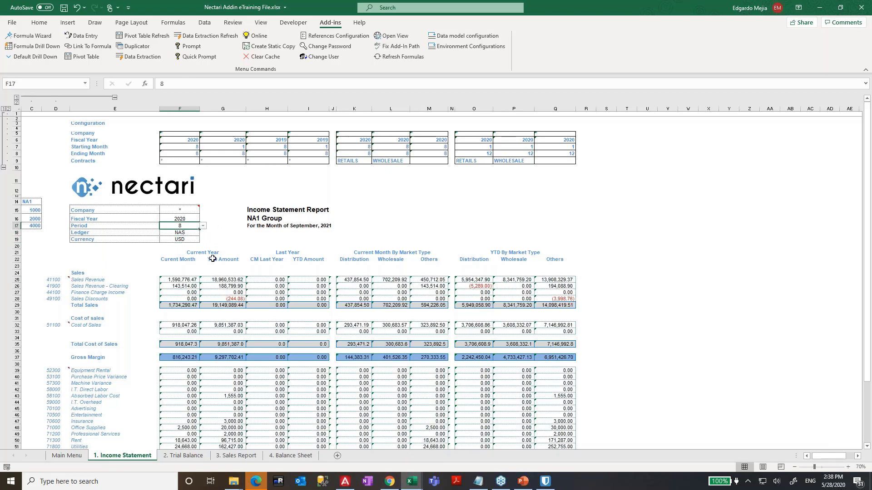
text(9)
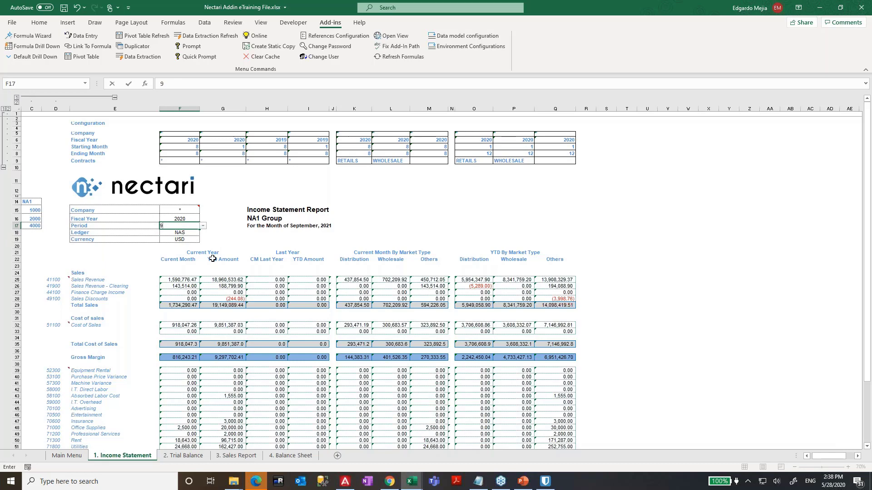
key(Return)
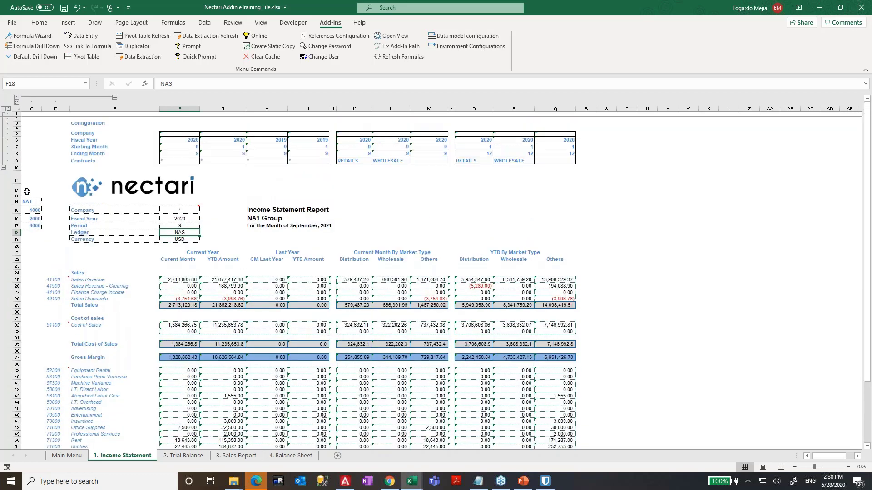
- Collapse configuration rows 1–9 and account-code columns C–D, then select the Period cell F17
click(3, 168)
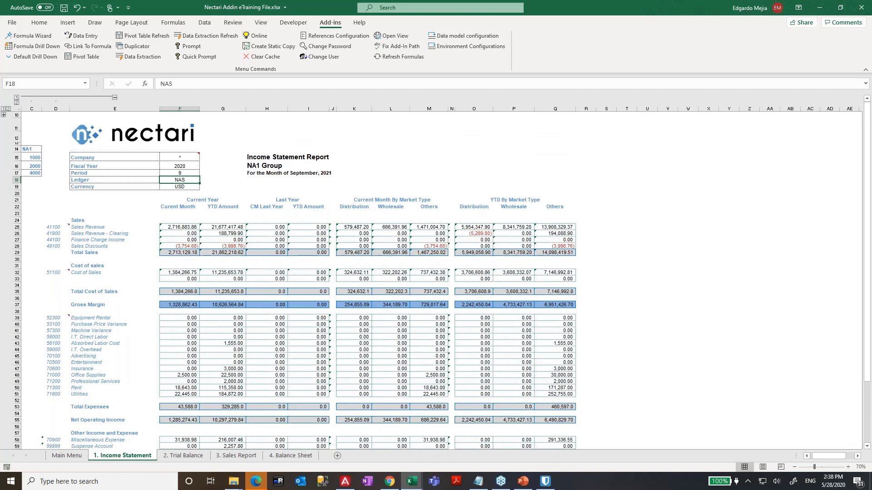
click(114, 97)
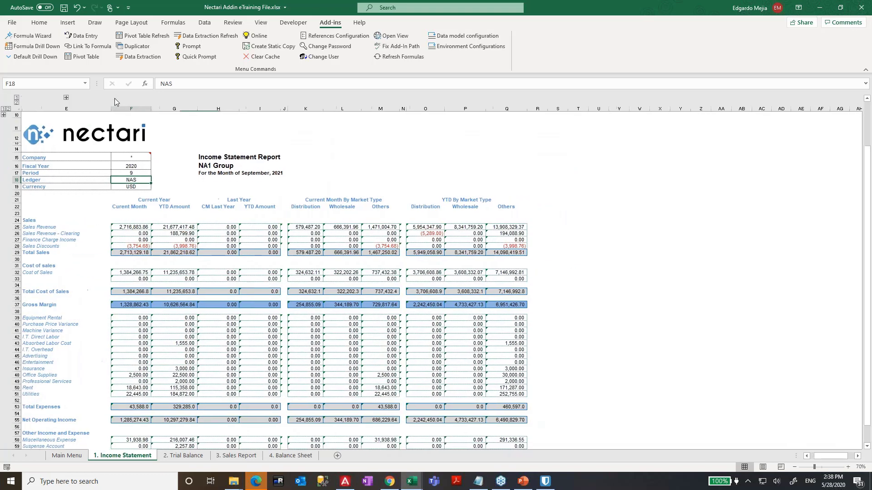
key(Left)
key(Left)
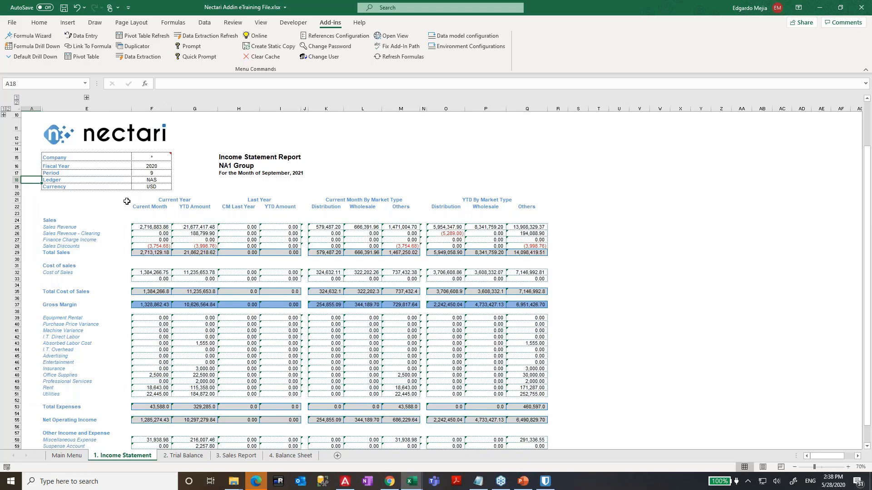
click(153, 173)
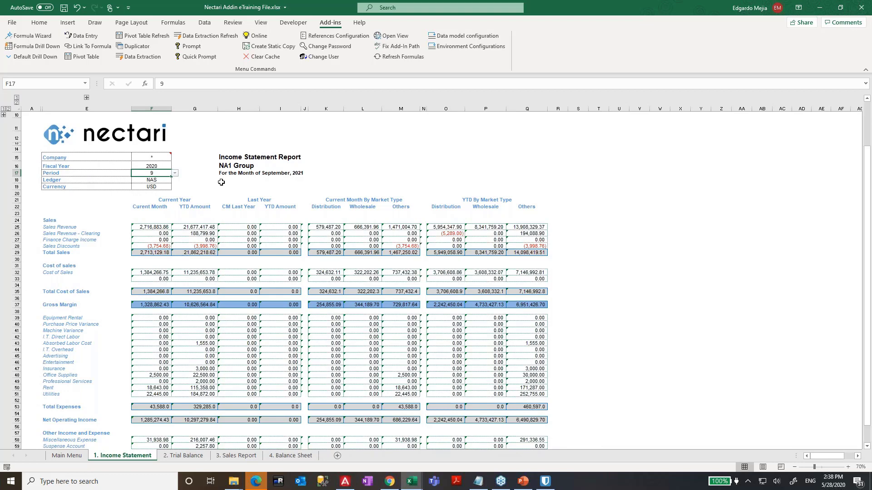
- Rewrite the H17 heading as ""&TEXT(F17,"mmmm")&", "&F16, deleting the fixed date
click(221, 174)
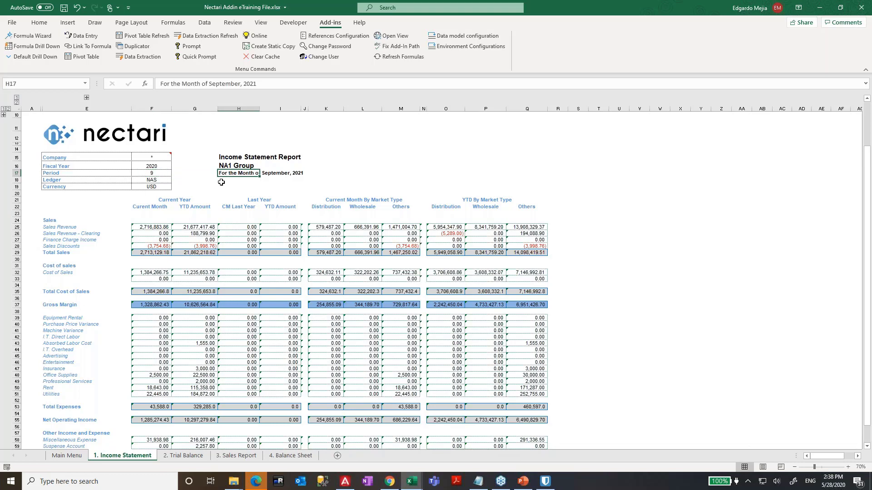
key(F2)
text(+)
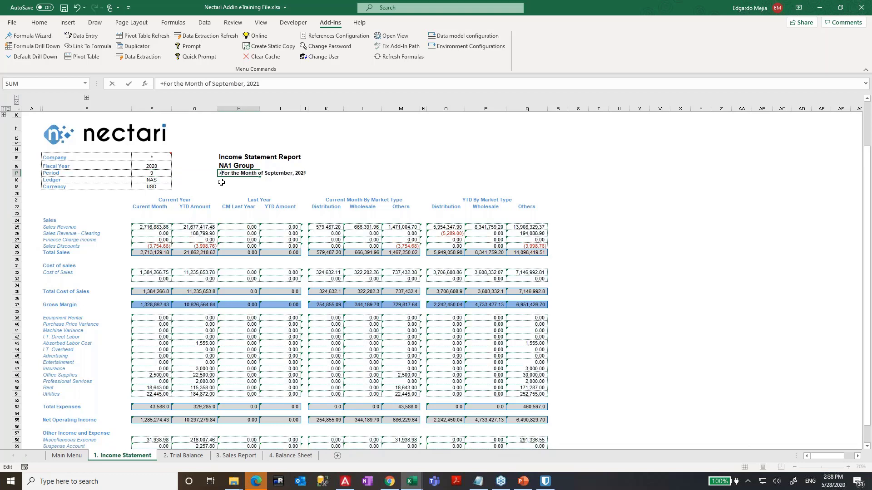
text(")
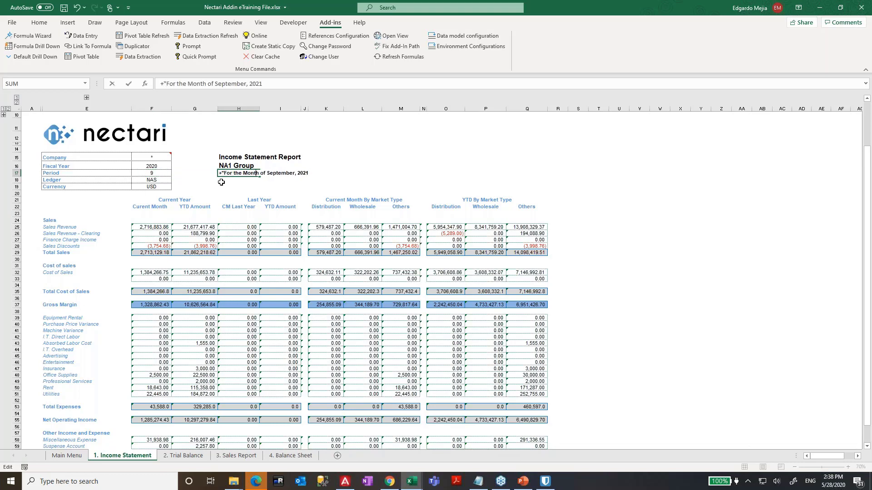
text("&)
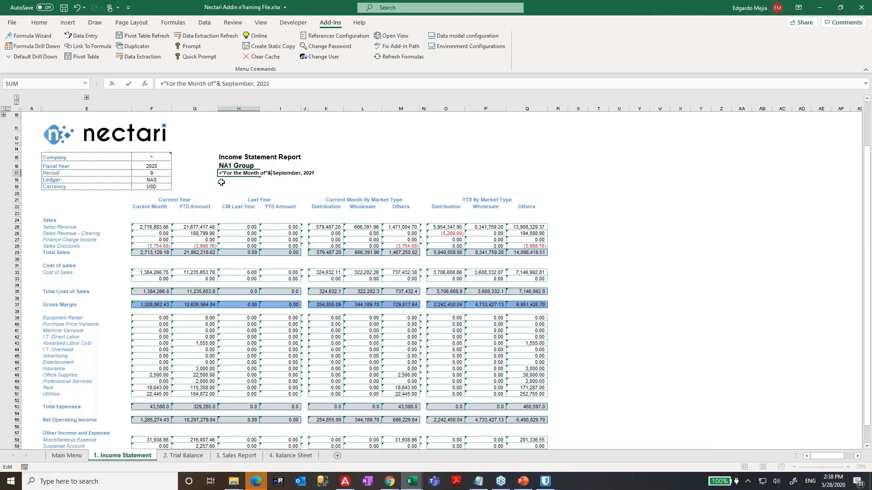
text(text)
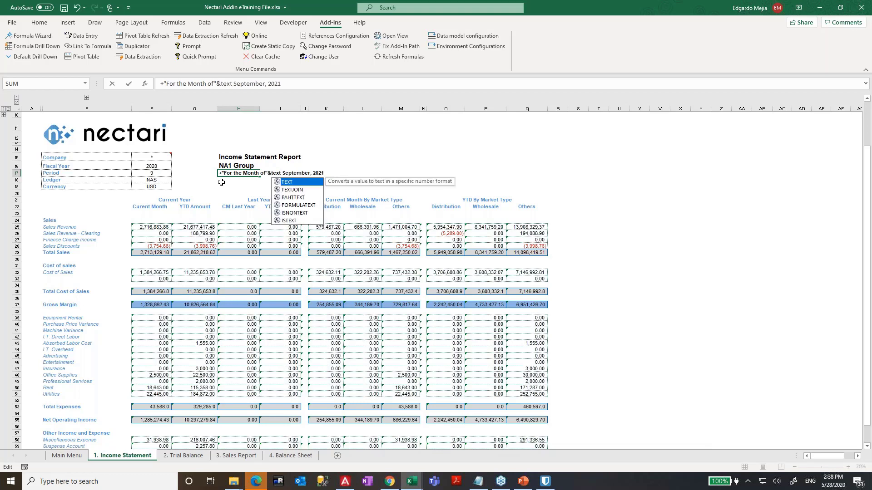
text(()
click(151, 173)
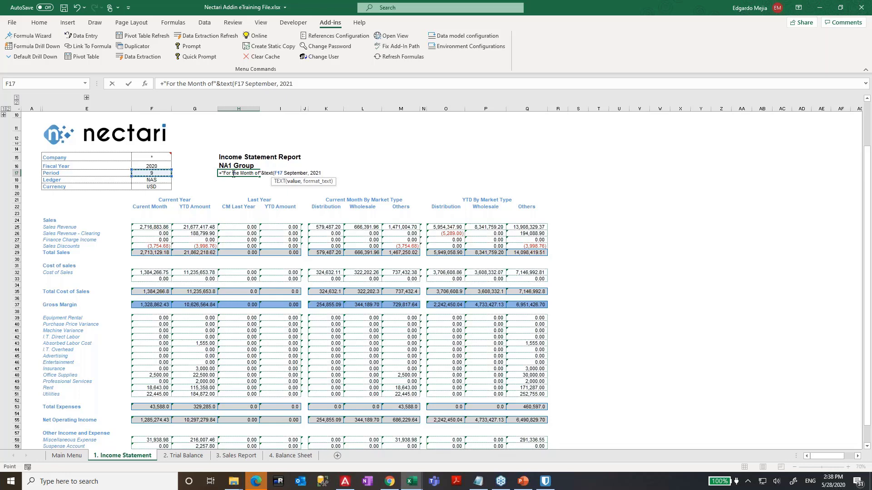
text(,")
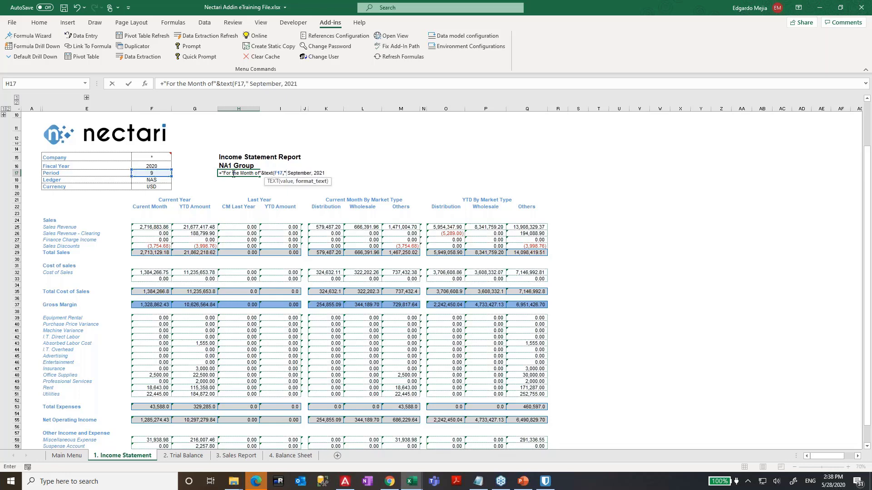
text(mmmm")
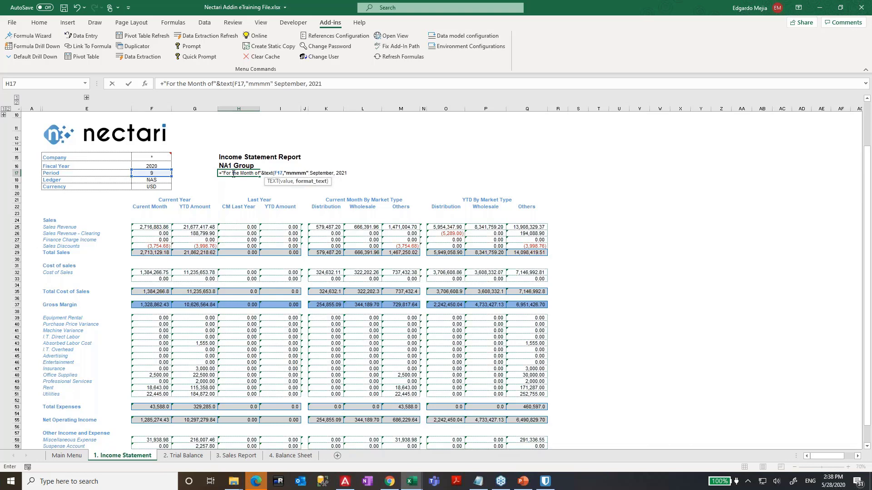
text())
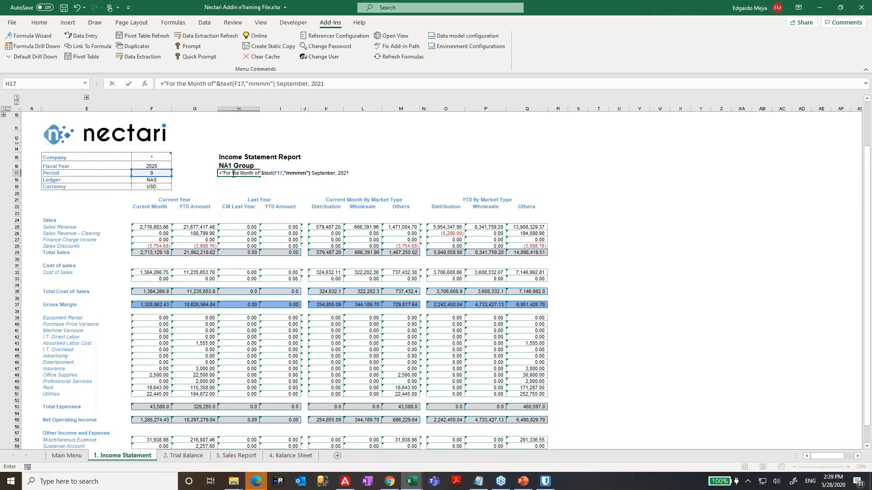
text(,)
key(BackSpace)
text(&", ")
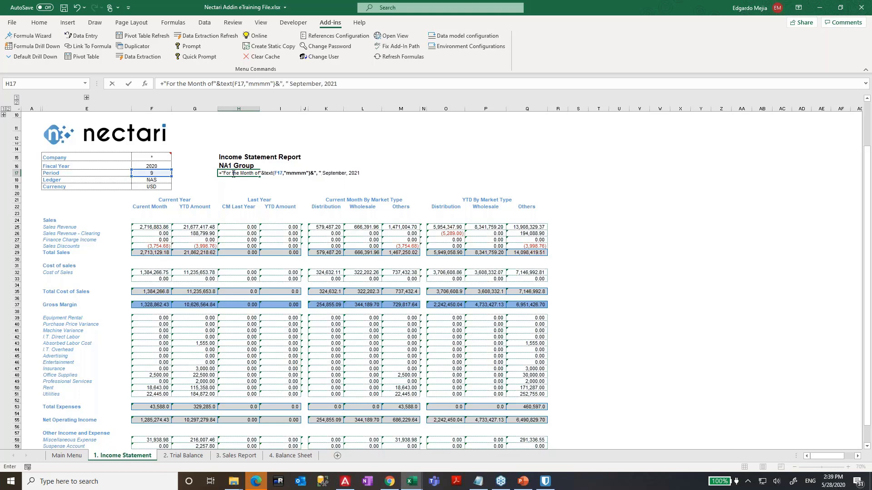
text(&)
click(151, 166)
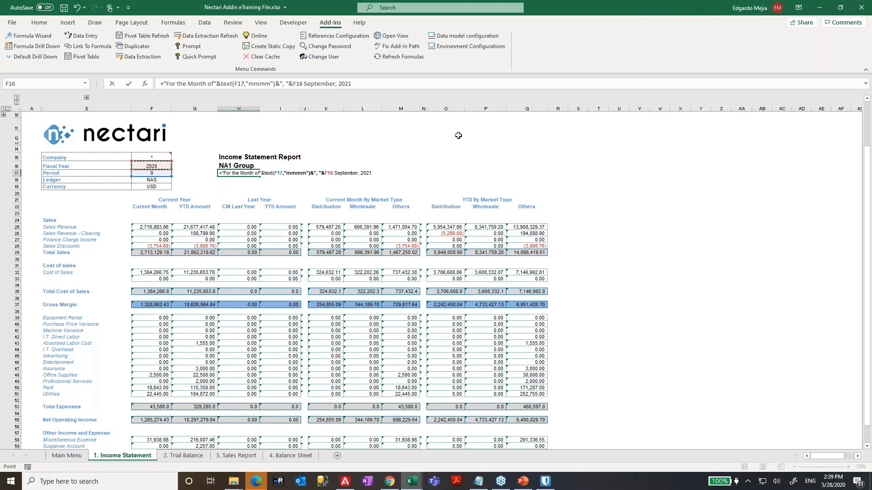
key(Delete)
key(Delete)
key(Delete)
key(Delete)
key(Delete)
key(Delete)
key(Delete)
key(Delete)
key(Delete)
key(Delete)
key(Delete)
key(Delete)
key(Delete)
key(Delete)
key(Delete)
key(Delete)
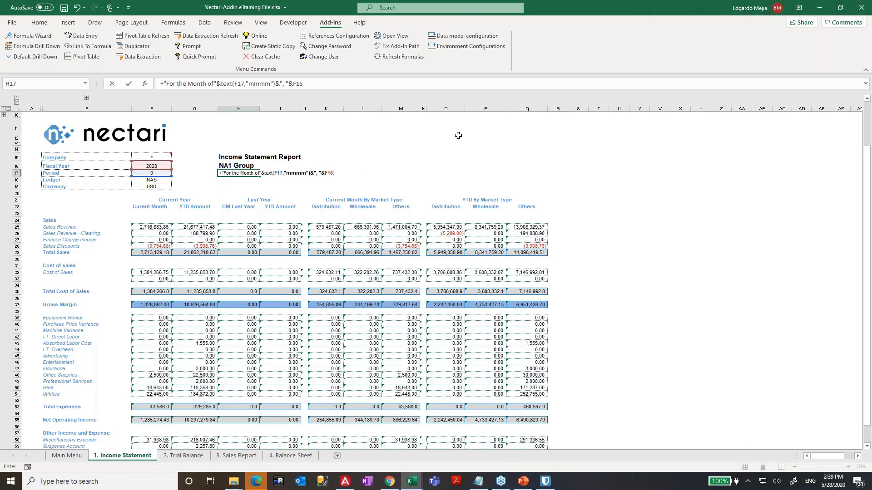
key(Return)
- Re-check the H17 heading formula's month format without changing it
key(Up)
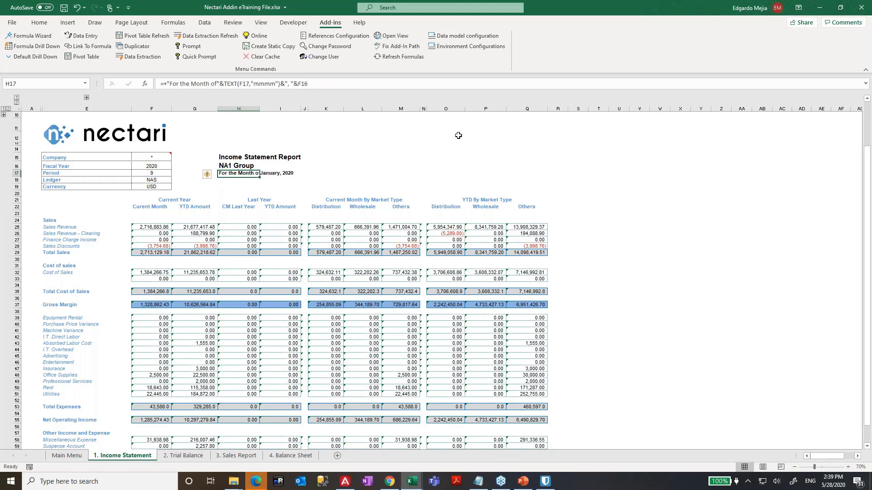
key(F2)
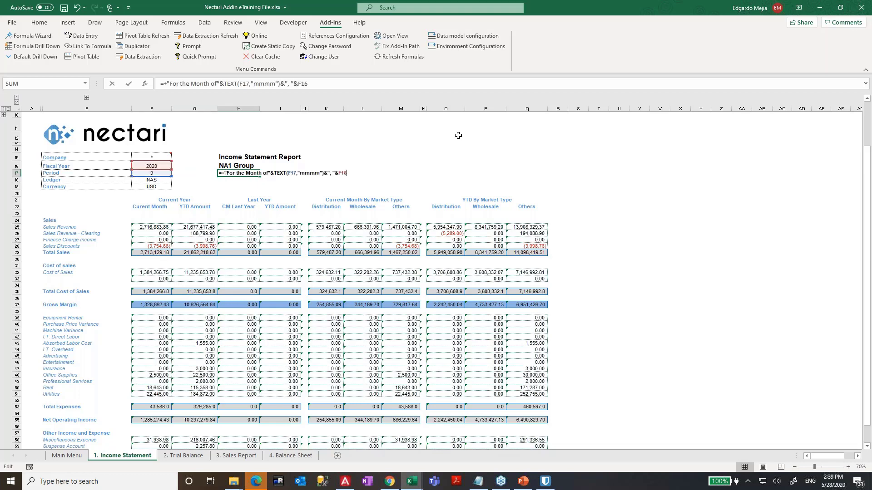
key(Left)
key(Left)
key(Left)
key(Left)
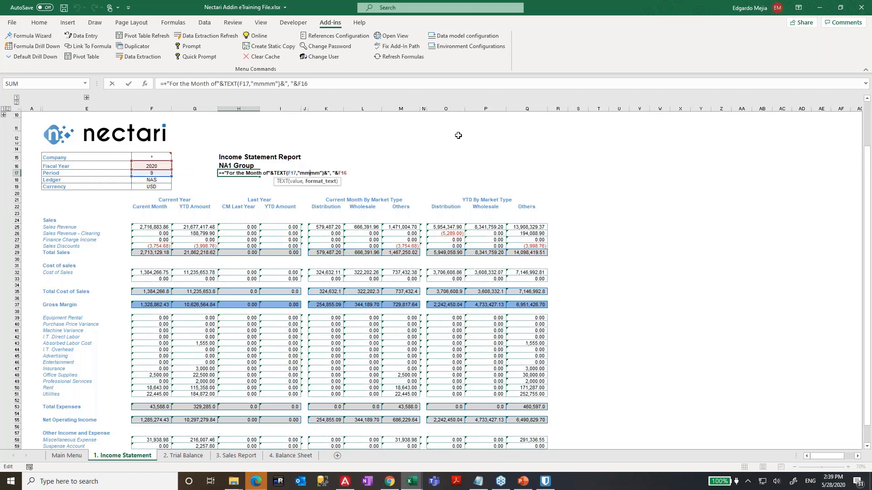
key(Return)
key(Up)
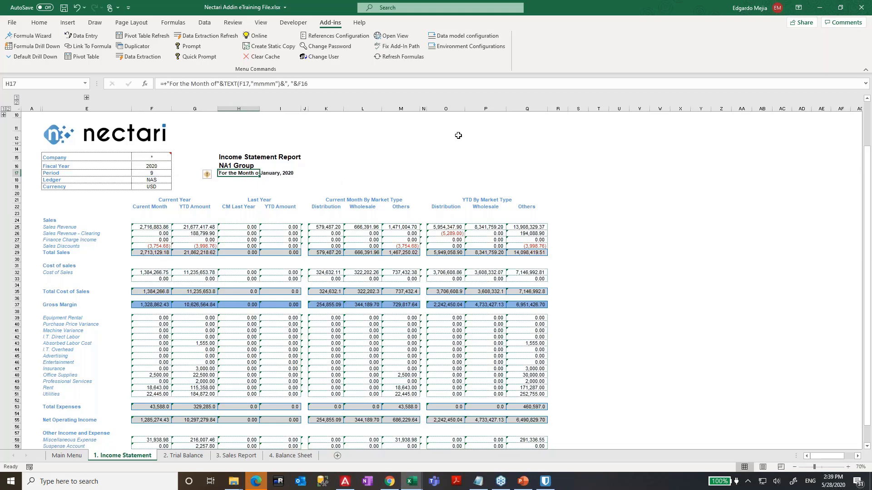
key(F2)
key(Escape)
key(F2)
key(Escape)
key(Right)
key(Left)
scroll(237, 266, down, 3)
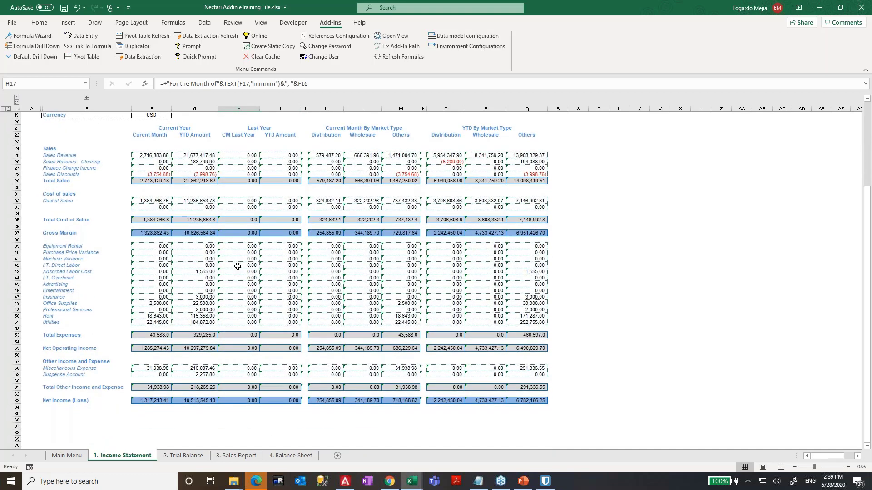
scroll(237, 266, up, 3)
- Launch Formula Drill Down on the Sales Revenue current-month value in F25
click(152, 227)
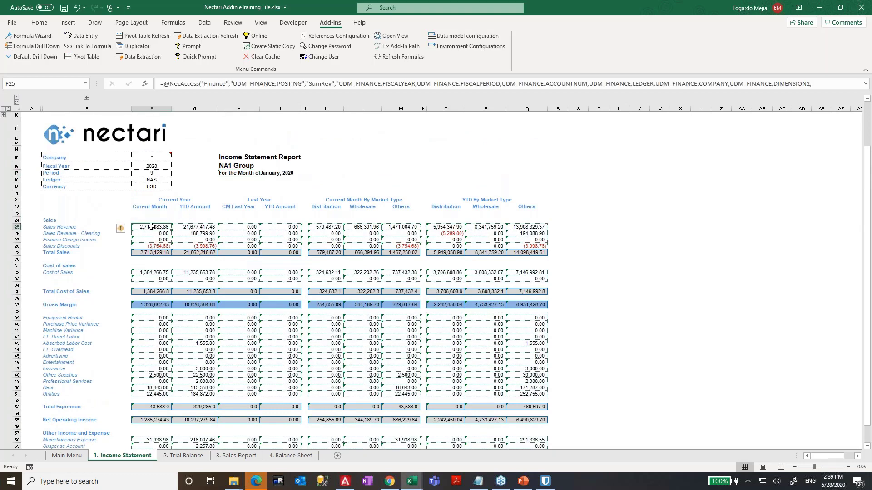
right_click(152, 227)
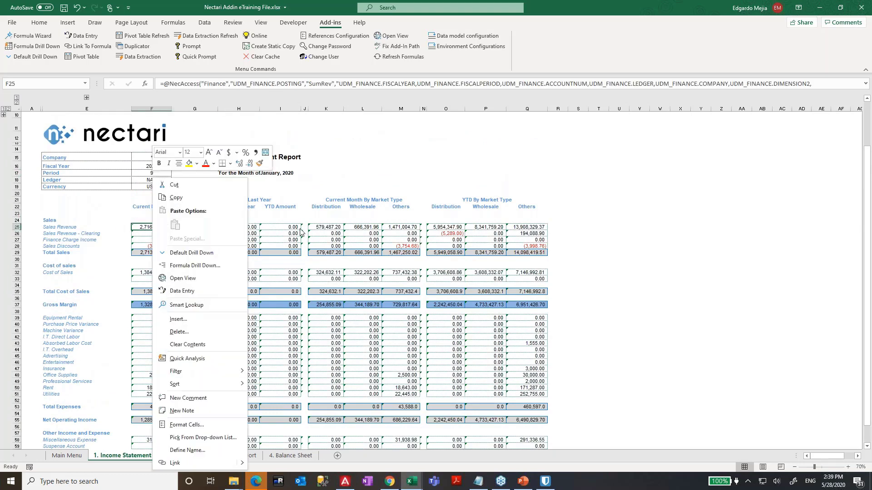
key(Escape)
right_click(152, 227)
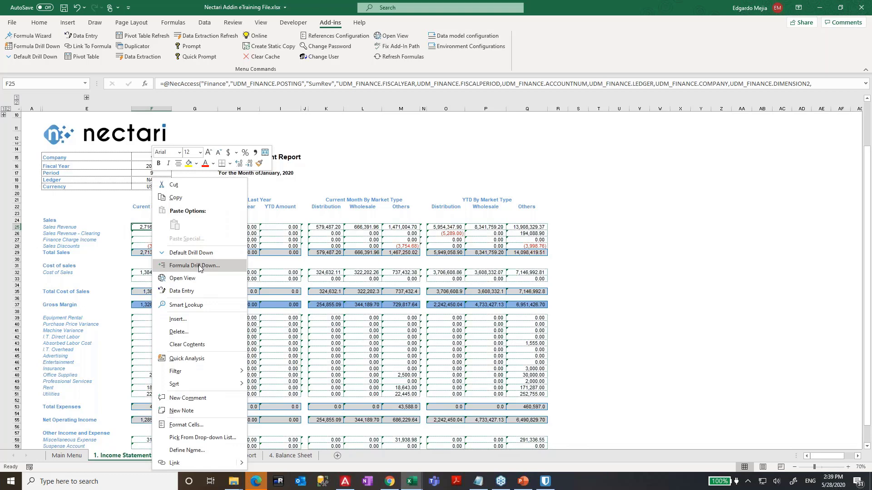
click(198, 265)
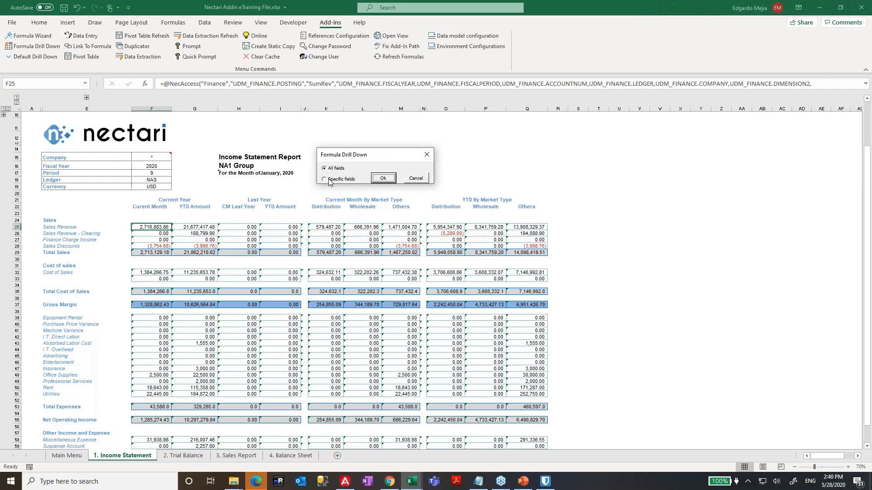
- Choose Specific fields, adding Fiscal Year–Posting and Report Ending Balance Variance–Net Income Rolling 12
click(326, 180)
drag(373, 214, 362, 348)
click(415, 289)
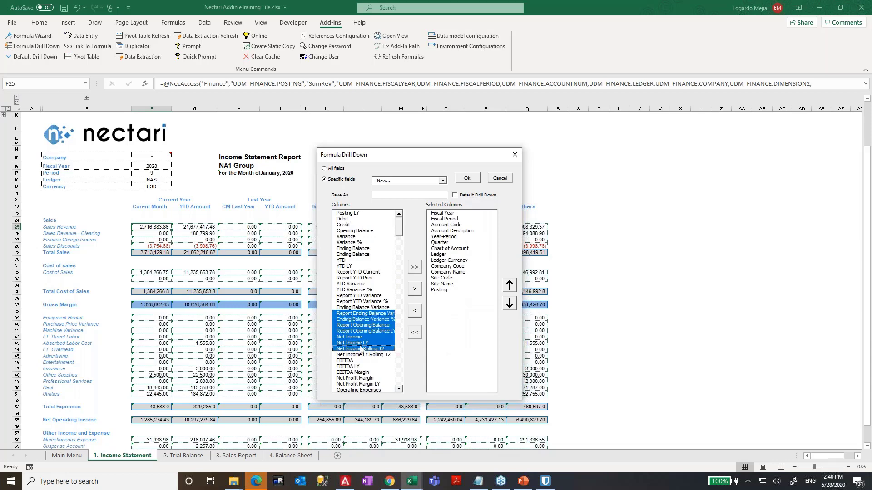
click(415, 289)
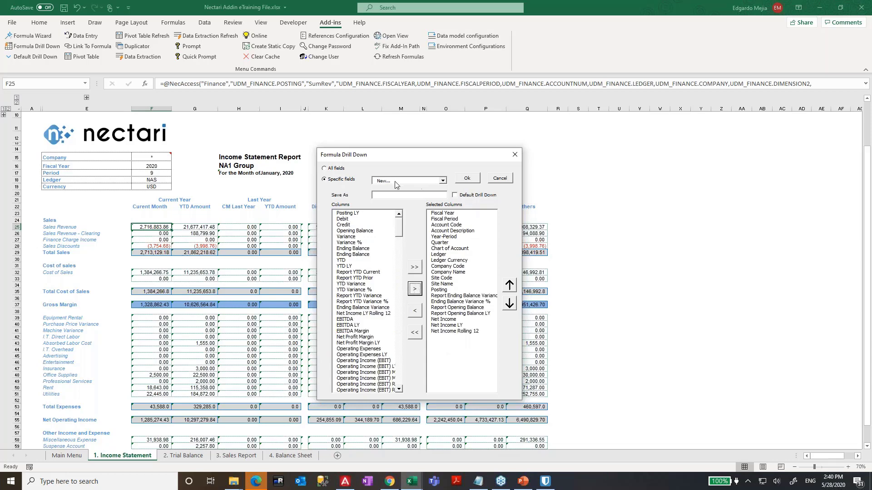
- Enter a Save As name ending in 'Drill down' for the field set and run the drill-down
click(383, 196)
text(Edgardo's Coold)
key(BackSpace)
key(BackSpace)
key(BackSpace)
key(BackSpace)
key(BackSpace)
key(BackSpace)
key(BackSpace)
key(BackSpace)
key(BackSpace)
key(BackSpace)
key(BackSpace)
key(BackSpace)
key(BackSpace)
text('s Coold)
key(BackSpace)
key(BackSpace)
text(Drill down)
click(467, 178)
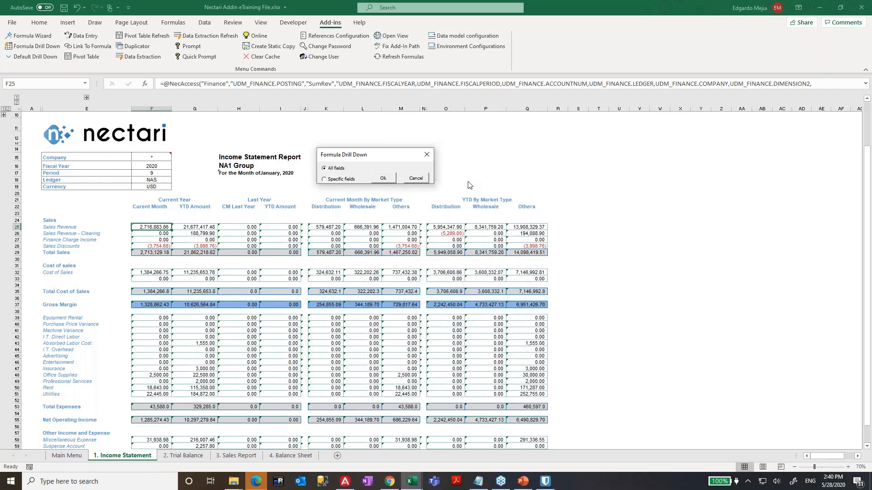
click(356, 182)
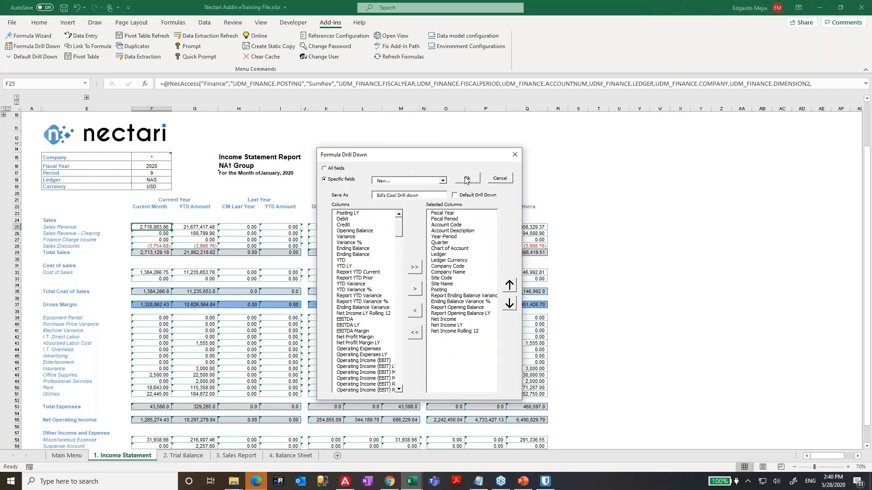
click(468, 178)
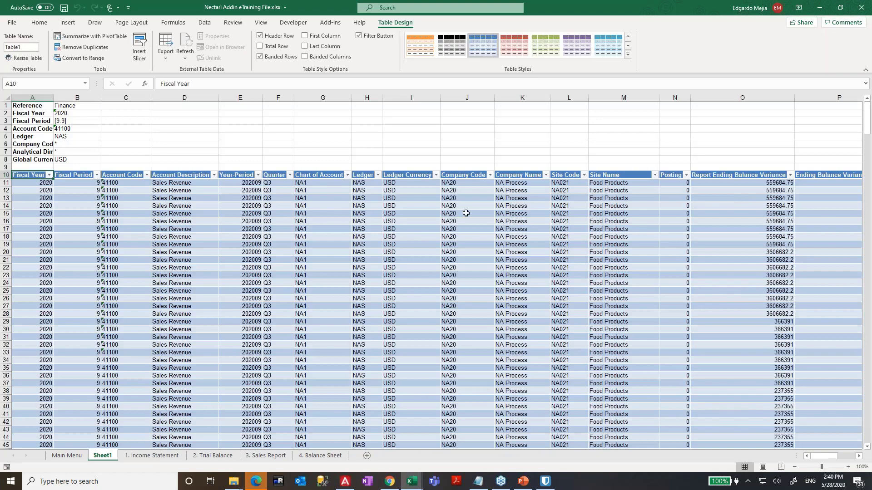
- Browse the Sheet1 table of Sales Revenue postings, then return to the Income Statement
click(466, 213)
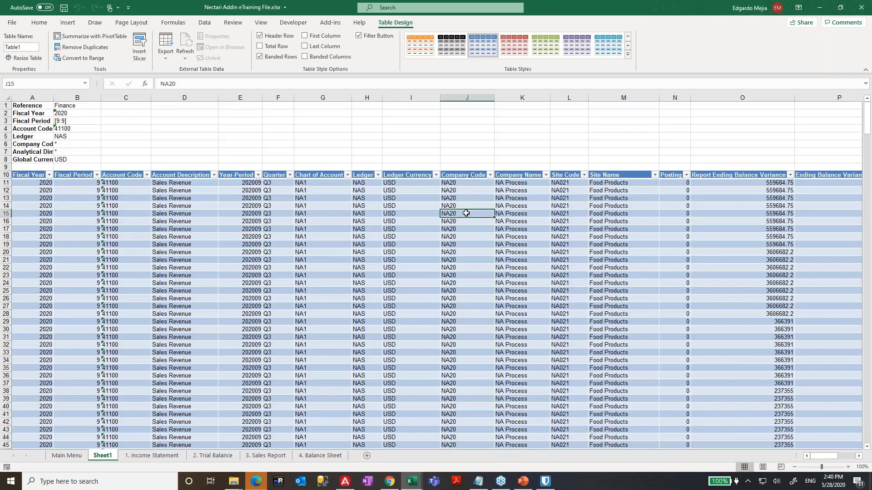
key(ctrl+Down)
key(Right)
key(Right)
key(Right)
key(Right)
key(Right)
key(Right)
key(Right)
key(Right)
key(Right)
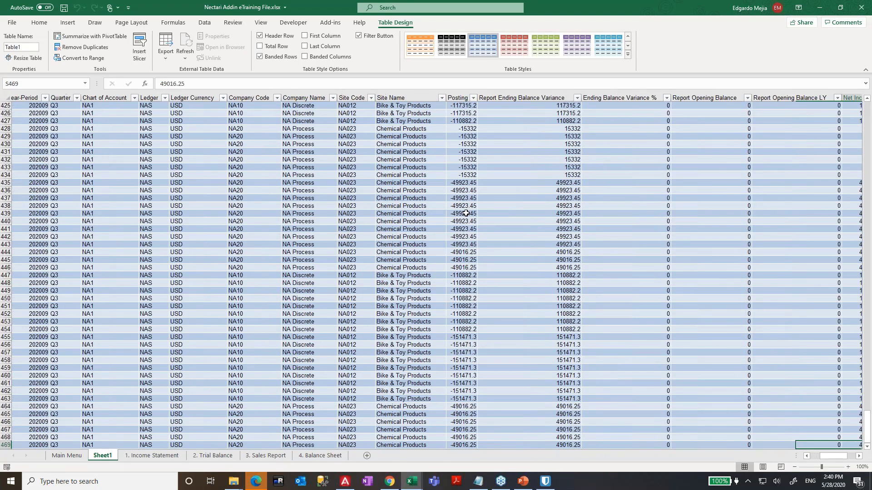
key(ctrl+Up)
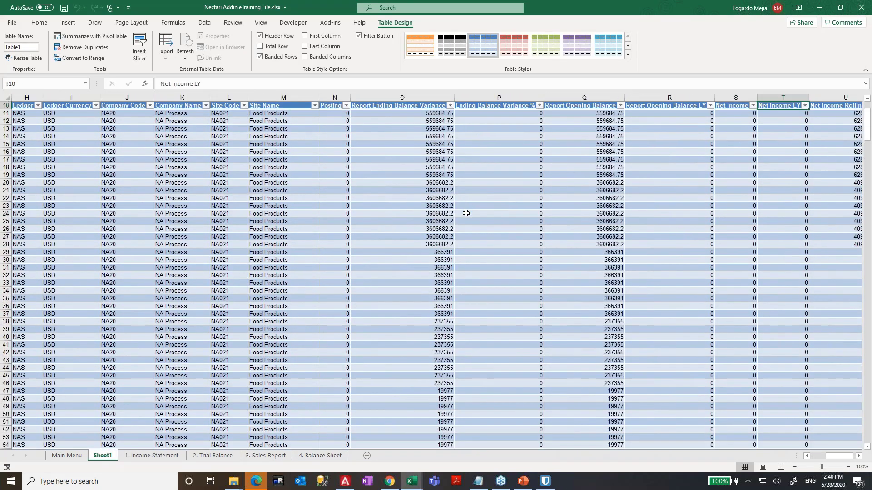
key(Right)
key(Right)
key(Right)
key(Right)
key(Left)
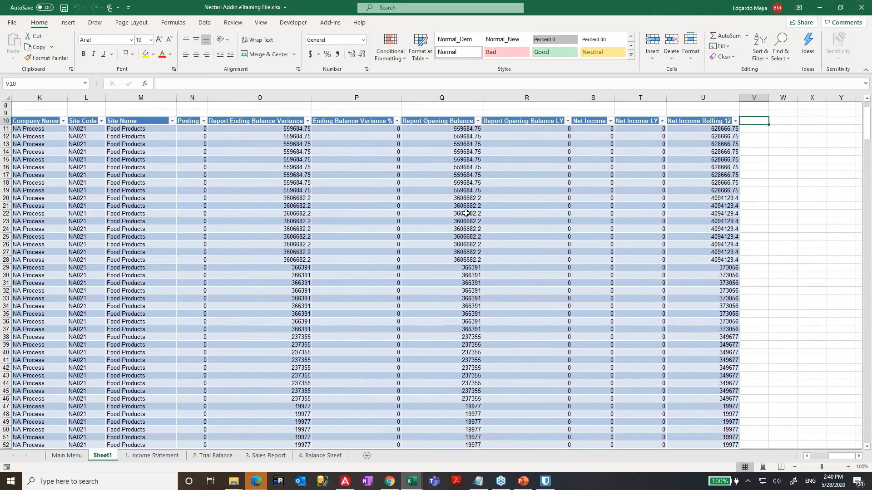
key(Left)
key(ctrl+Left)
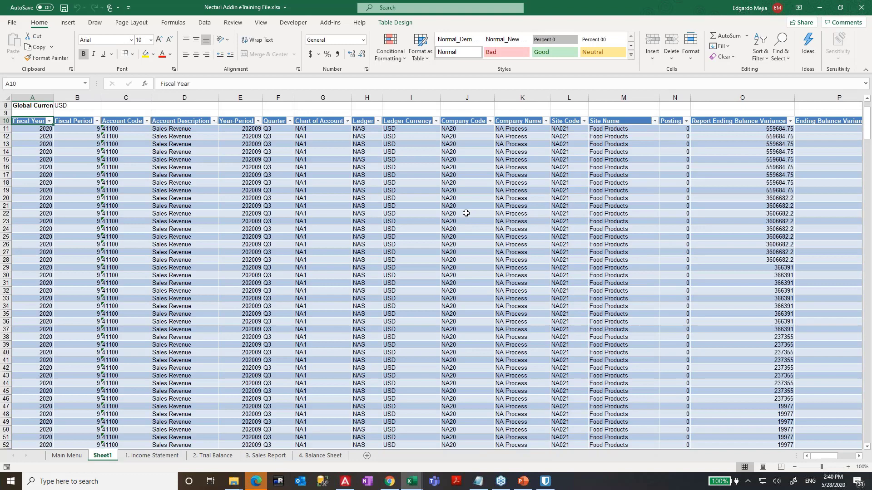
key(ctrl+Page_Down)
key(Left)
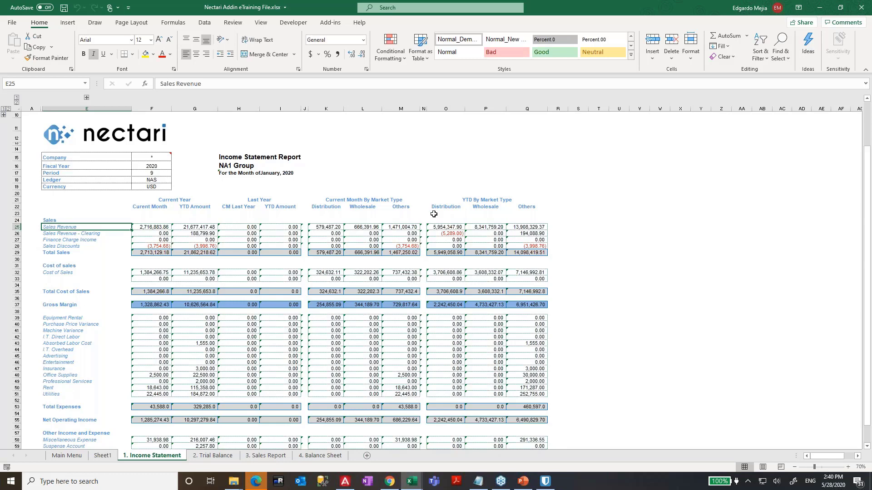
- Expand the grouped account-code columns B–E and inspect Sales, Total Sales and NA1 Group cells
click(86, 97)
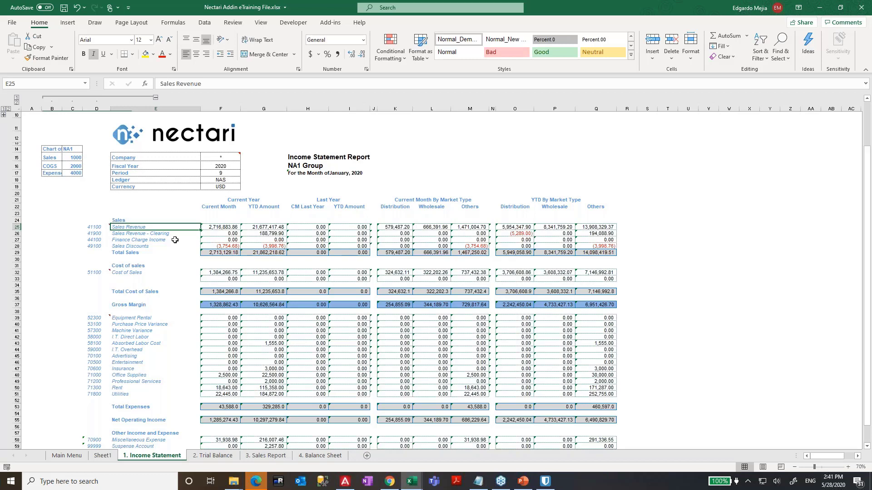
key(Up)
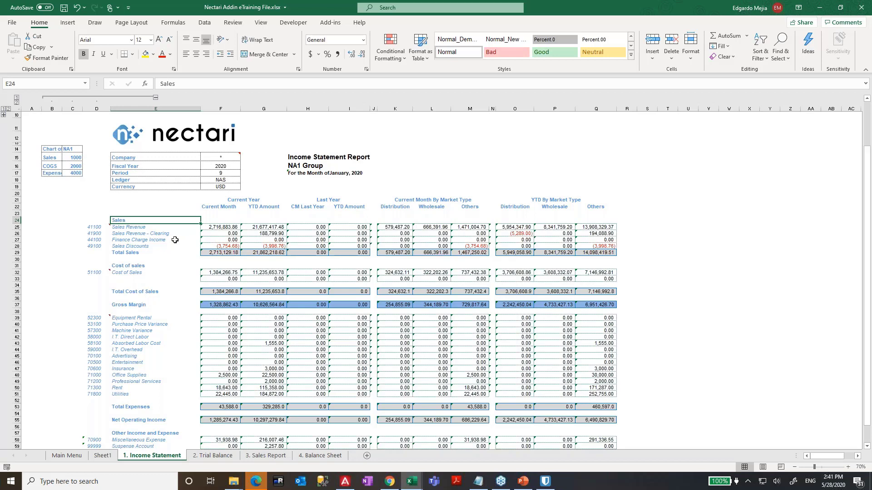
key(Right)
key(Right)
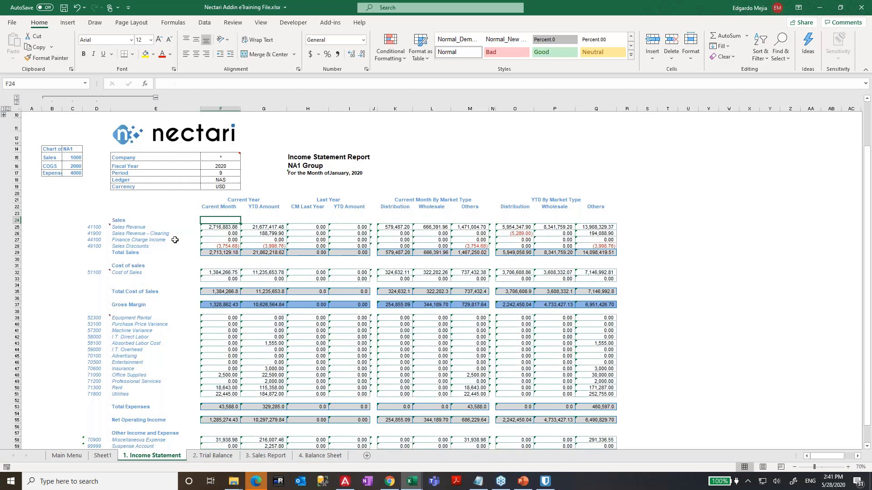
key(Down)
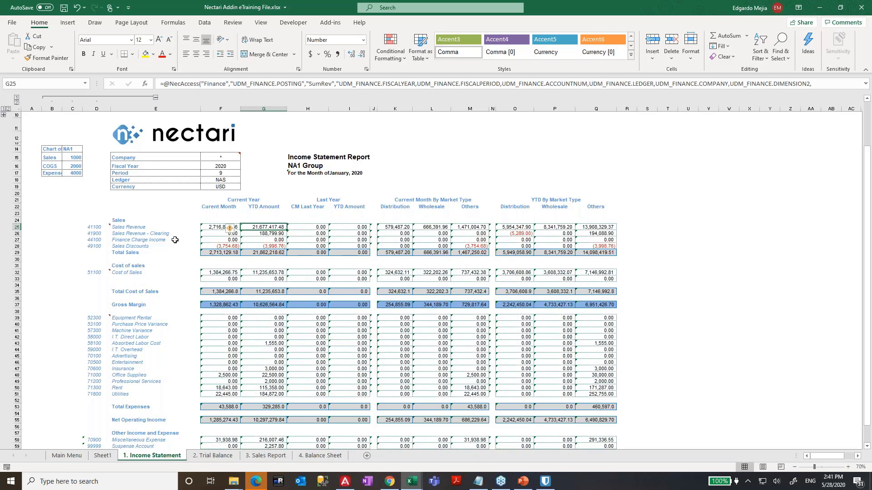
key(Right)
key(Right)
key(Right)
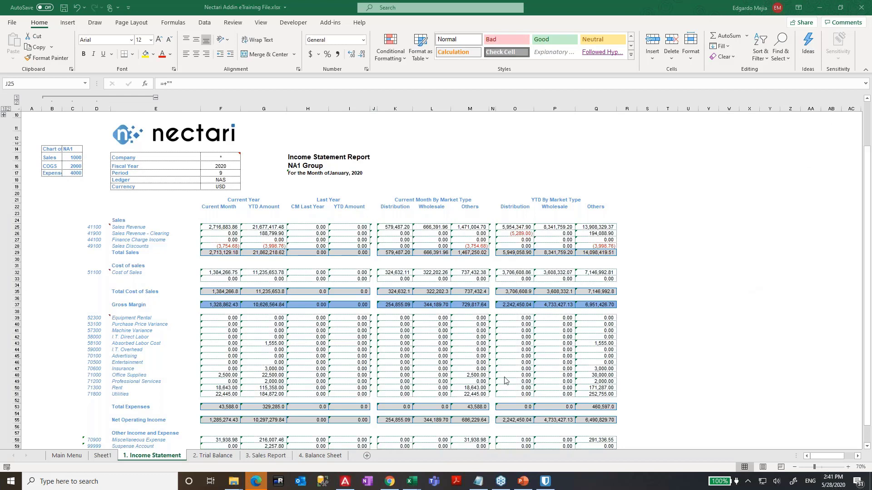
click(559, 300)
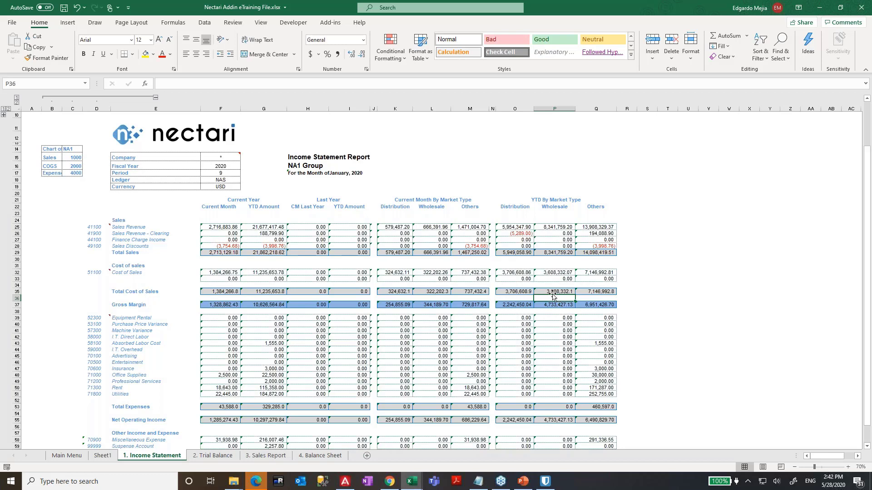
click(349, 252)
click(313, 165)
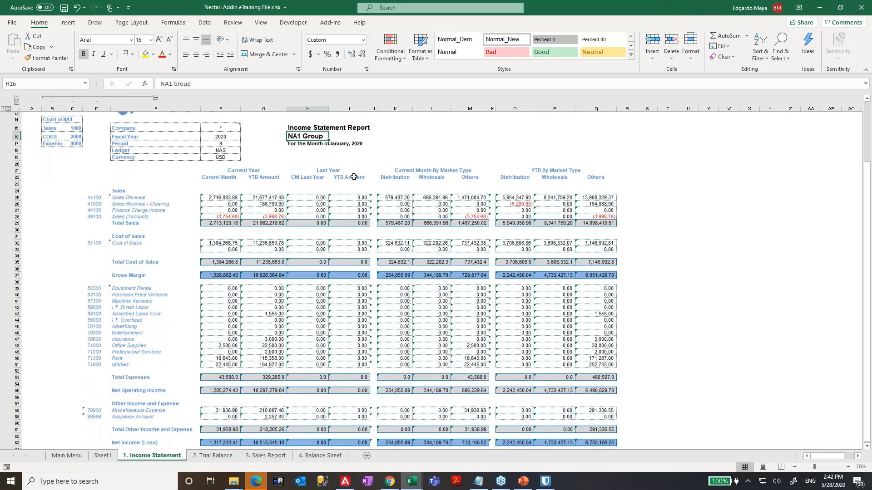
- Collapse the account-code columns again and switch to the Trial Balance sheet
click(155, 98)
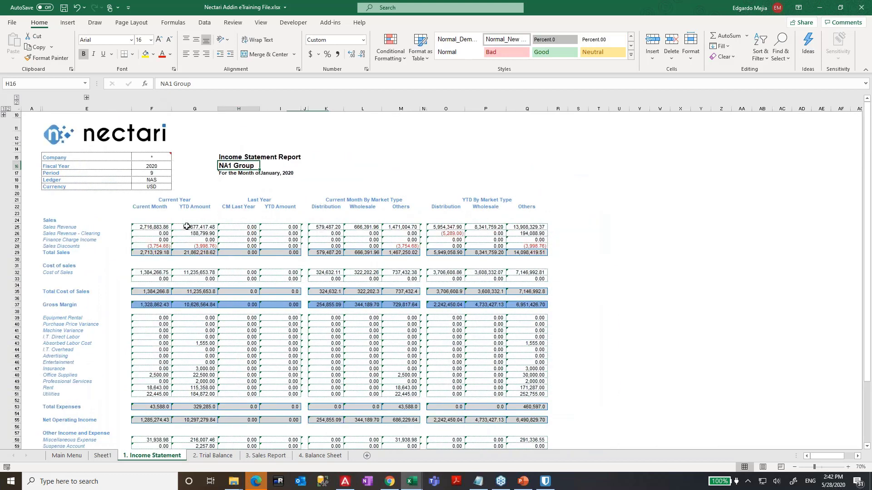
click(151, 227)
click(331, 22)
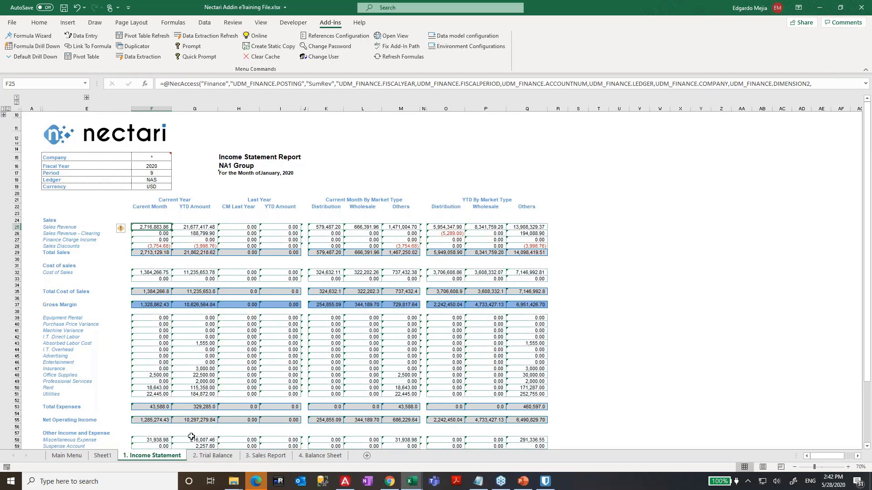
click(204, 457)
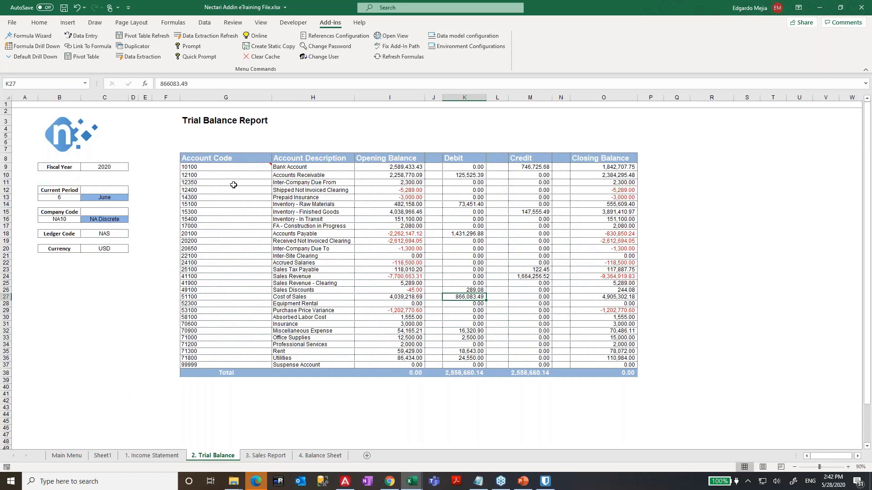
- Copy header row G8:O8 into row 42, review account codes G9:H37, then return to G43
click(256, 248)
scroll(256, 248, down, 2)
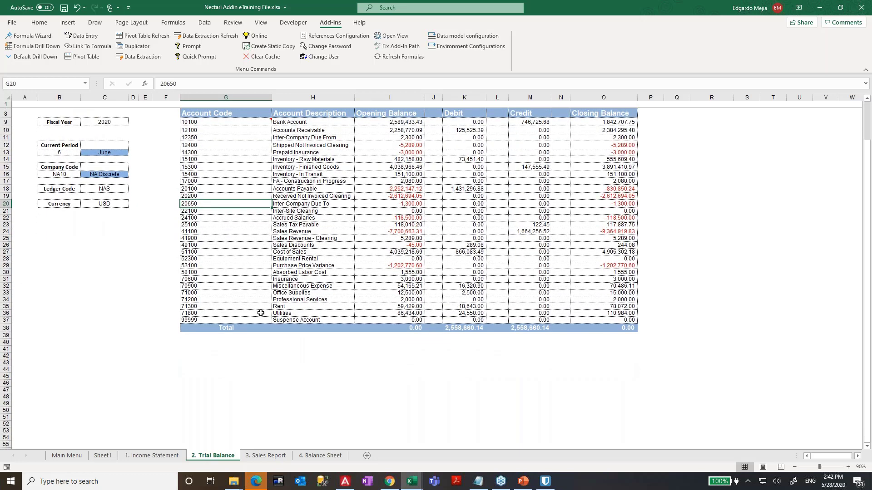
click(233, 350)
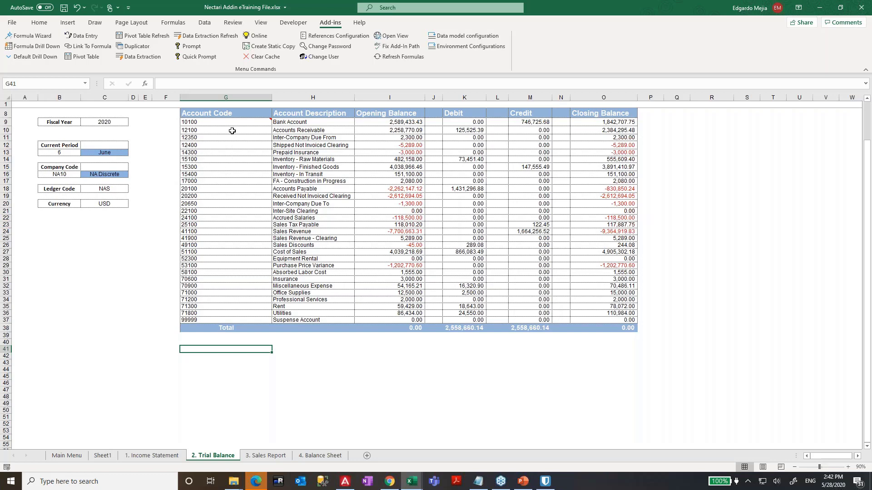
drag(232, 113, 611, 116)
key(ctrl+c)
click(218, 358)
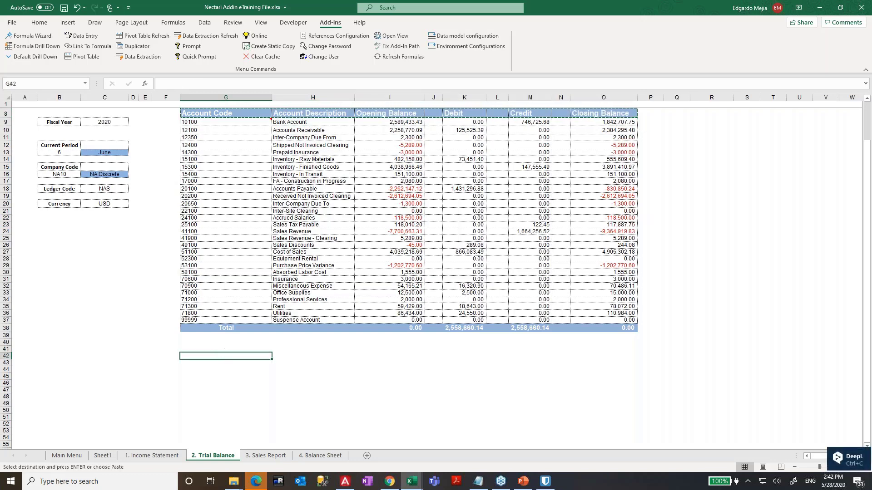
key(ctrl+v)
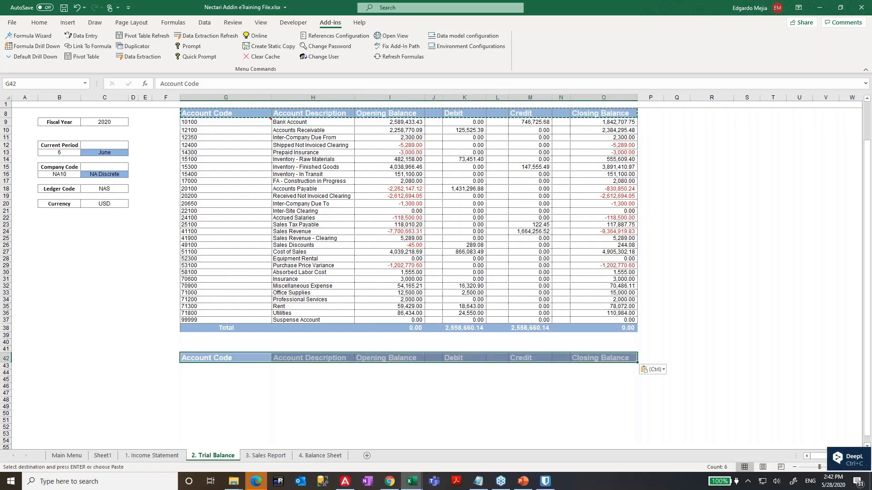
click(225, 367)
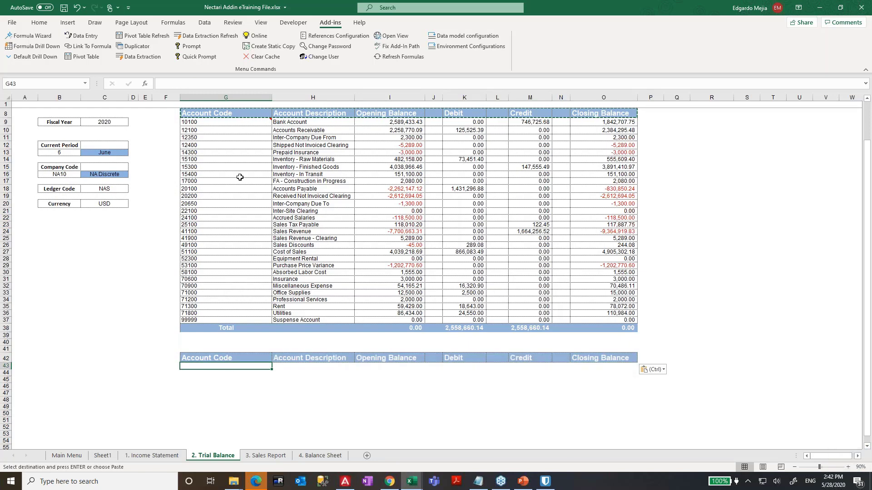
click(248, 123)
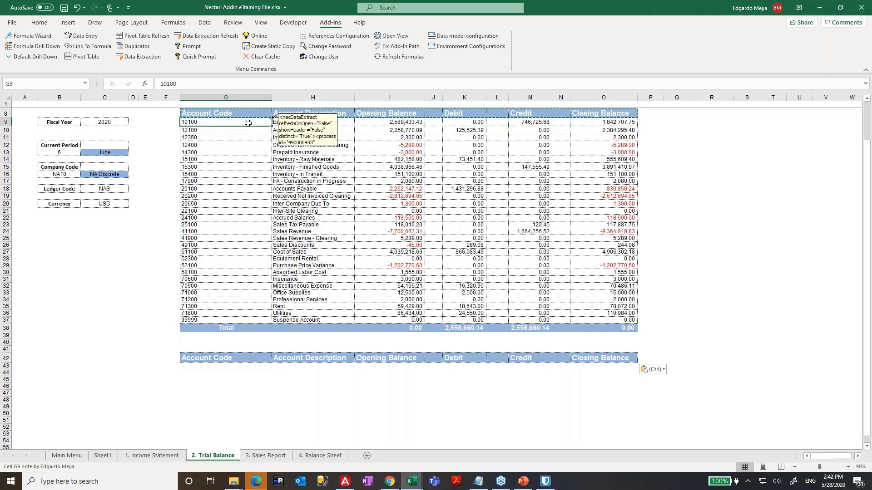
drag(249, 124, 292, 321)
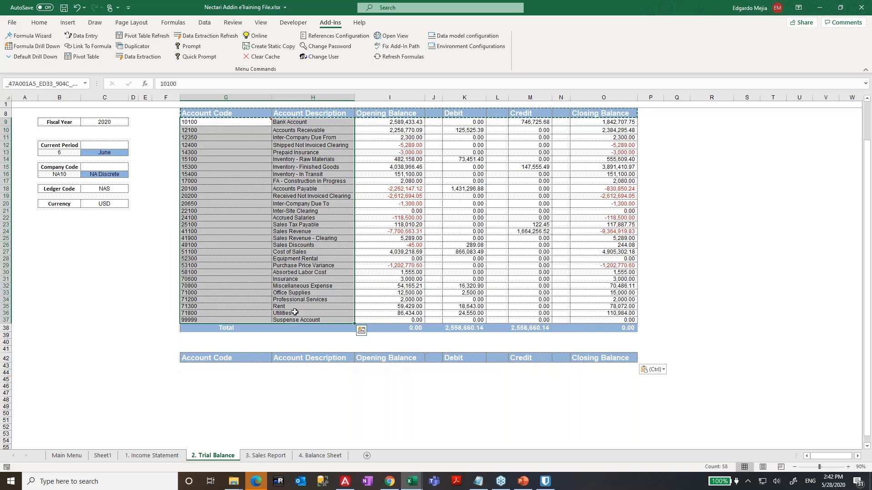
click(242, 369)
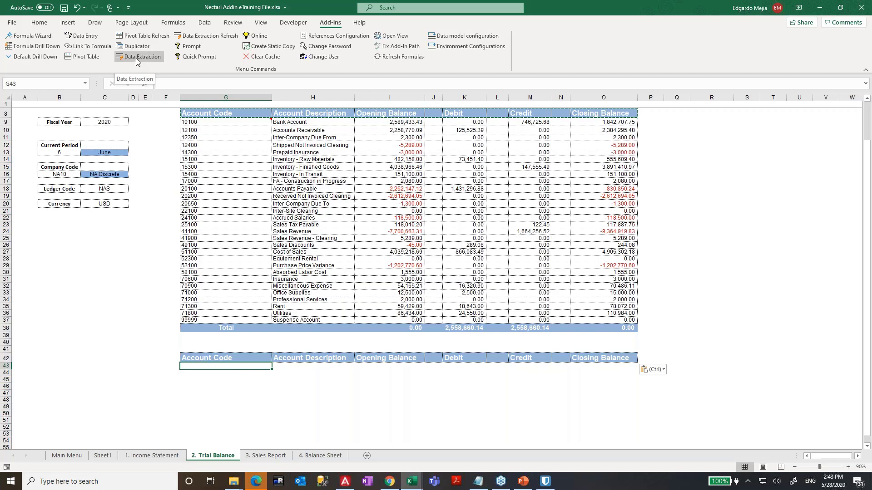
- Start a Data Extraction using the Finance data model
click(137, 60)
click(398, 123)
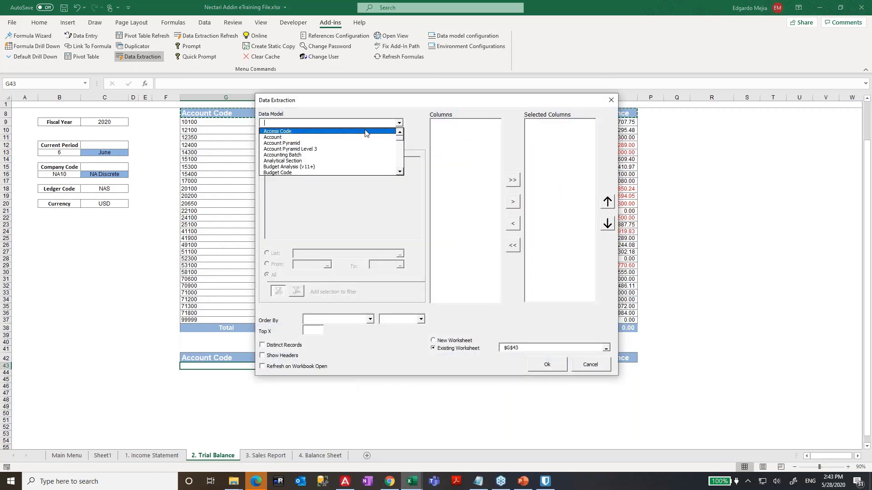
click(401, 145)
drag(401, 145, 402, 155)
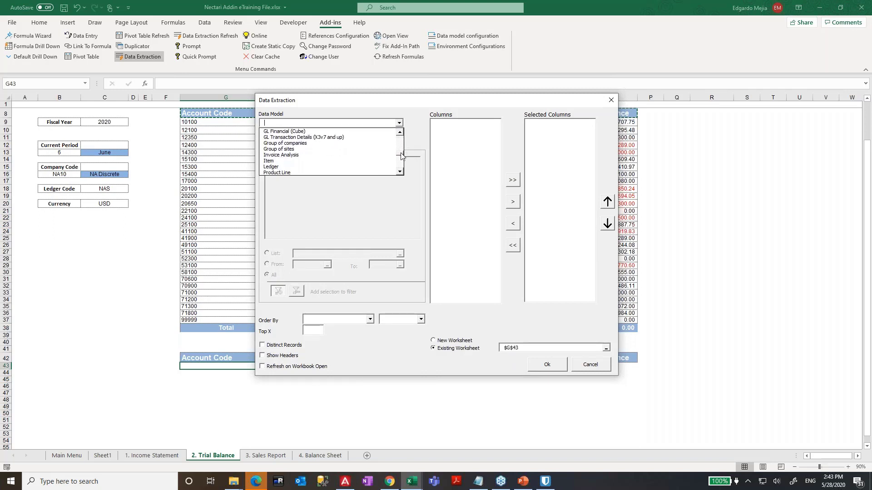
click(377, 123)
click(377, 123)
text(Finance)
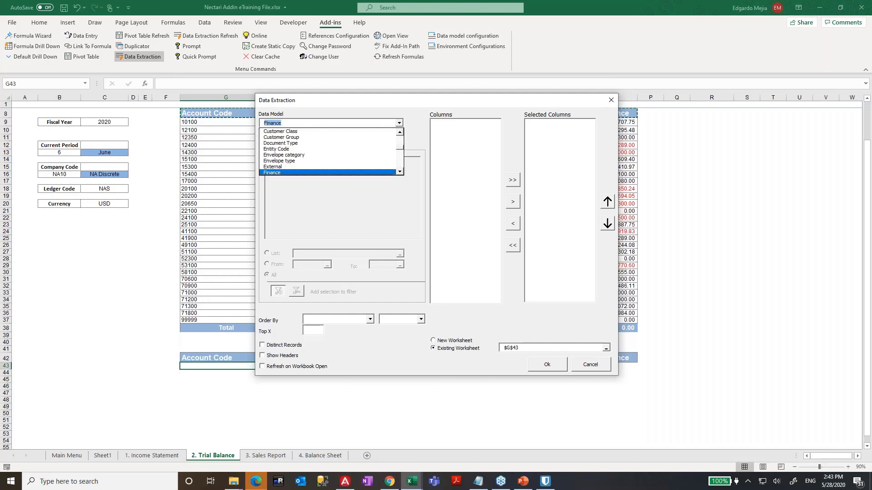
key(Return)
- Set the environment to Production and add Account Code and Account Description columns
click(395, 141)
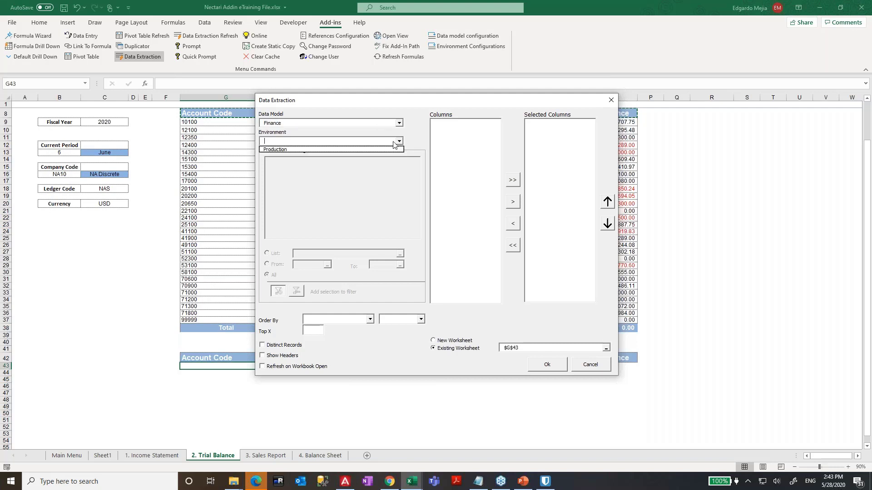
click(306, 150)
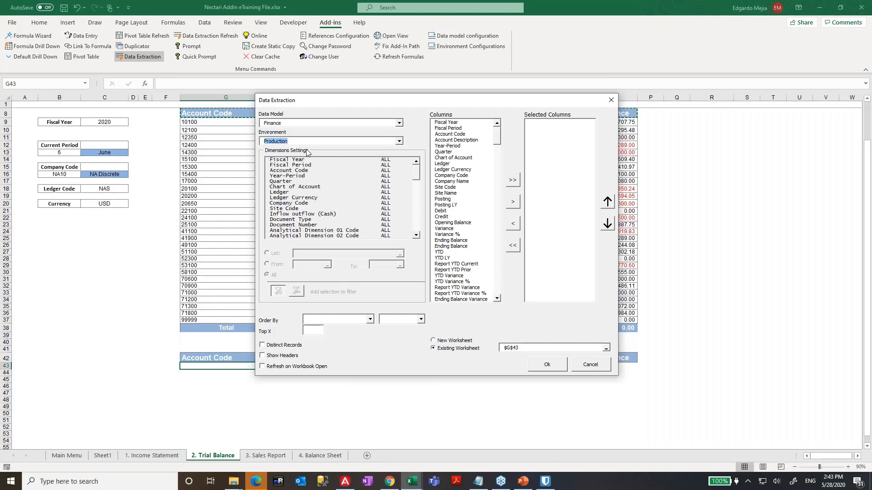
click(450, 134)
shift+click(462, 141)
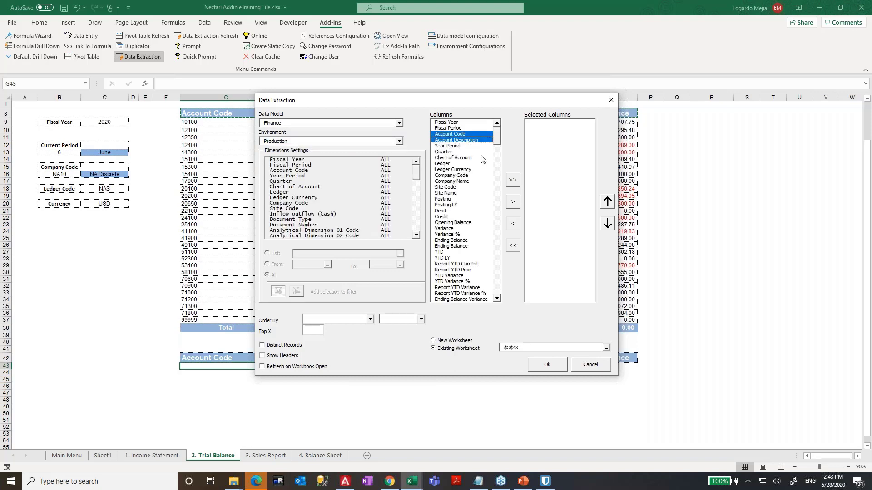
click(514, 203)
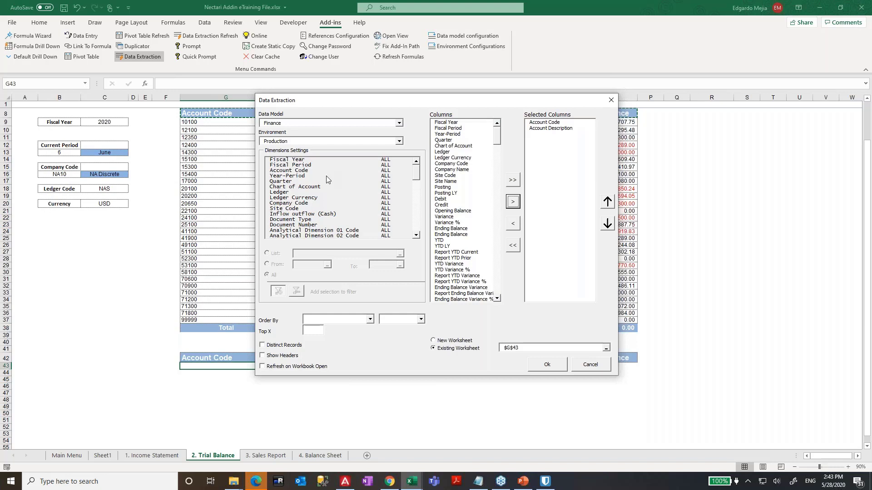
- Filter Fiscal Year by list cell C9 and Fiscal Period by cell B13
click(301, 160)
click(267, 253)
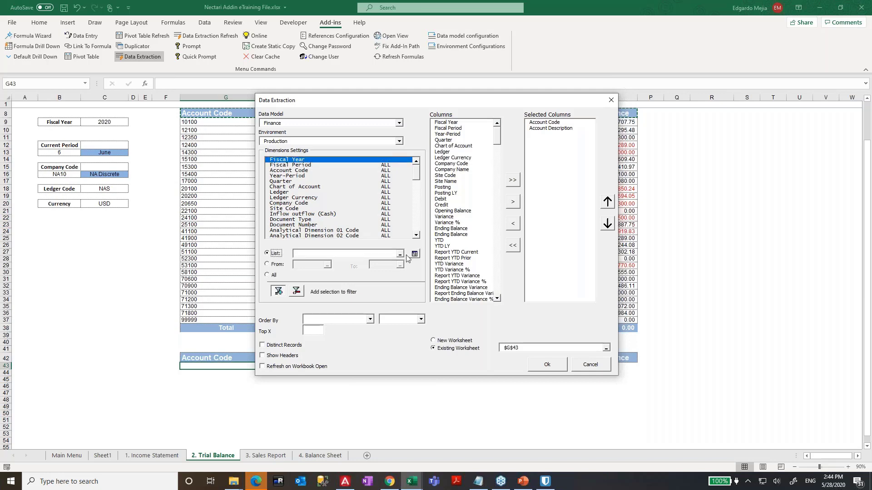
click(400, 254)
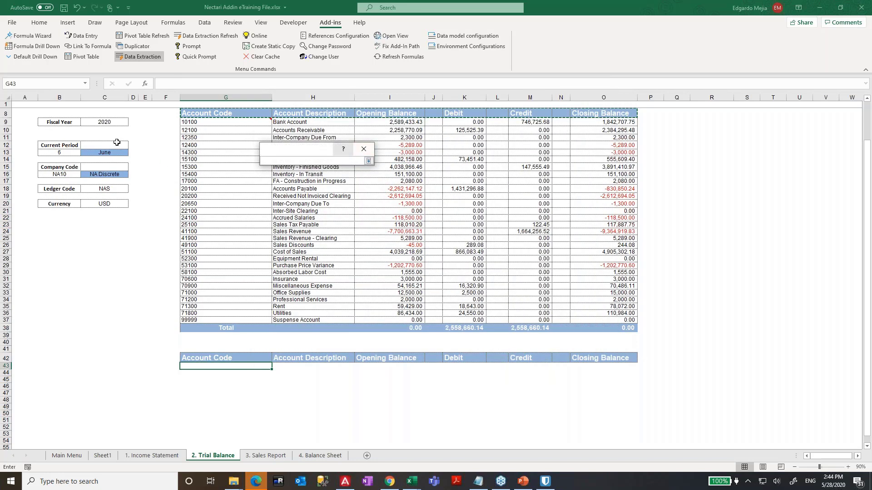
click(104, 121)
click(368, 161)
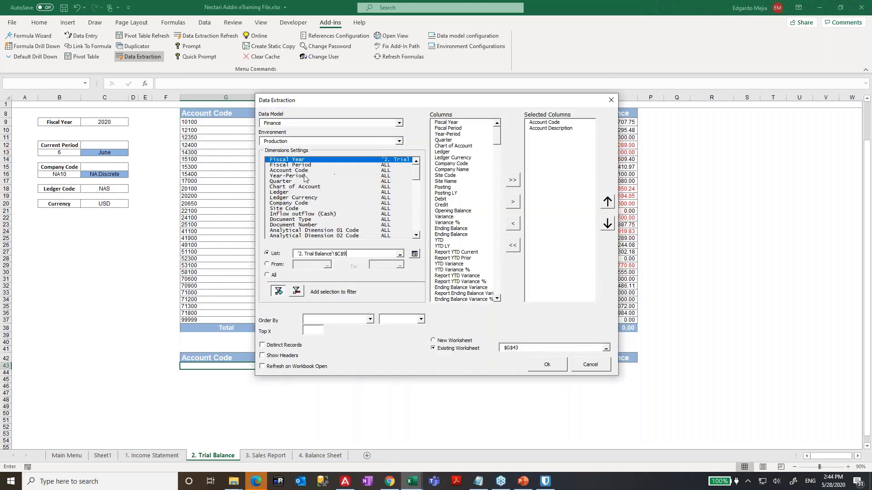
click(306, 166)
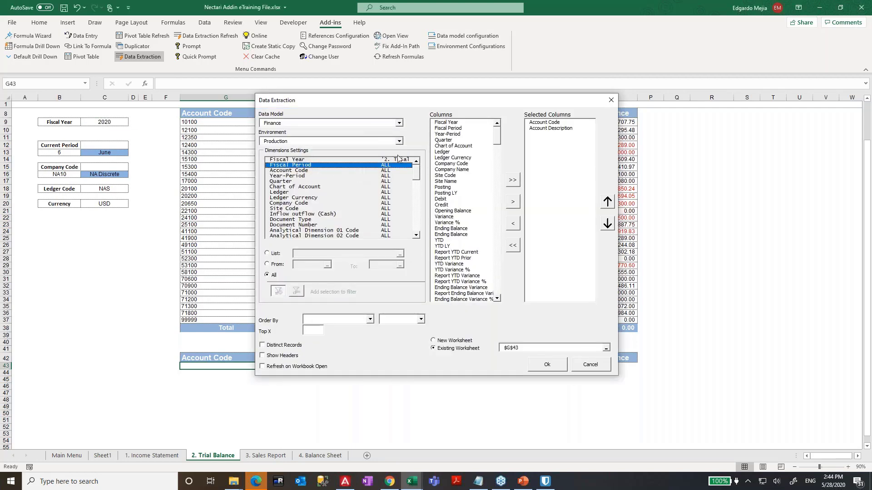
click(277, 254)
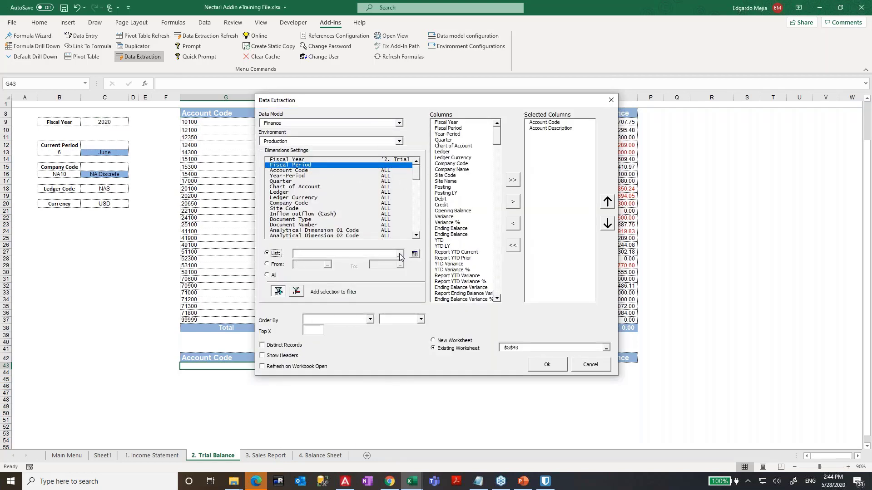
click(400, 253)
click(70, 151)
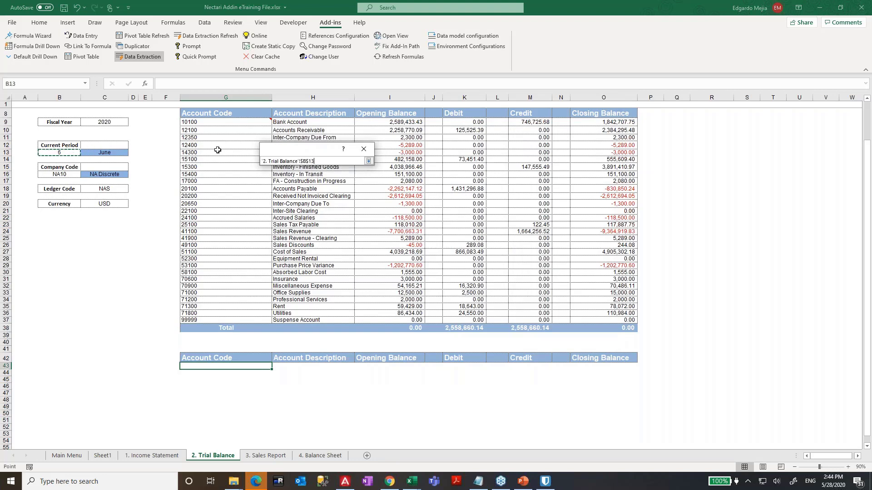
click(368, 162)
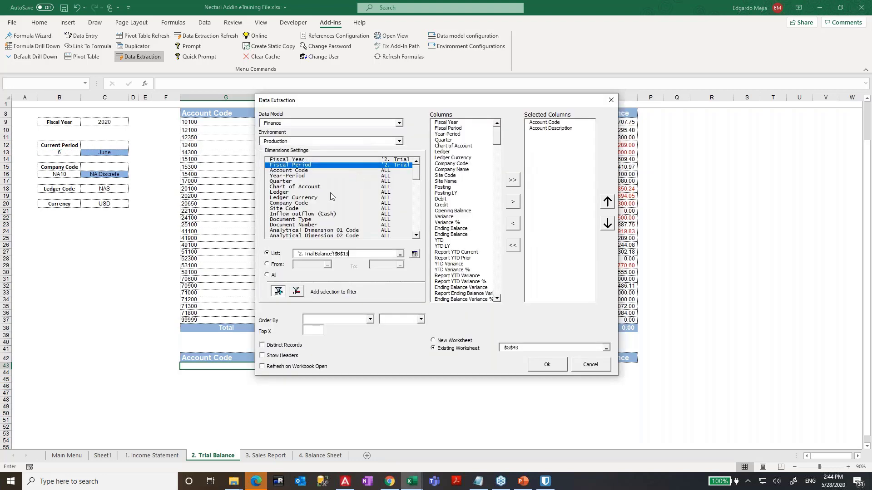
- Filter Company Code by cell B16 and Ledger by cell C18
click(309, 203)
click(272, 257)
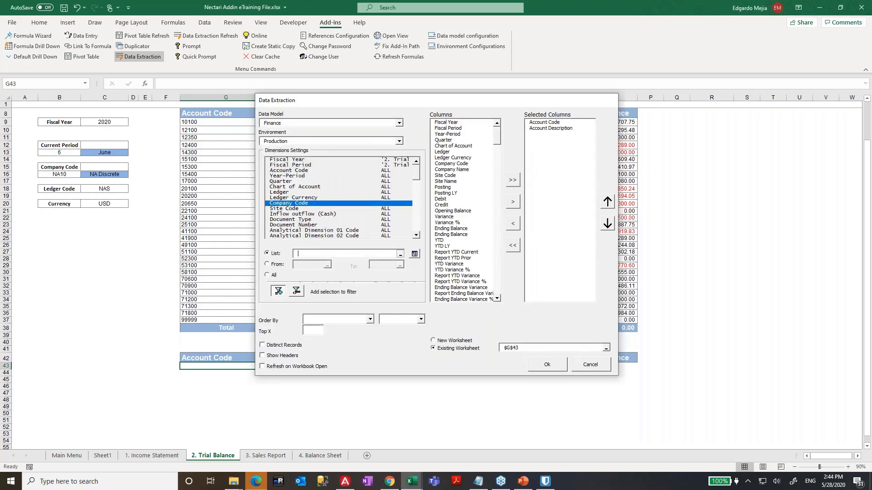
click(400, 253)
click(57, 175)
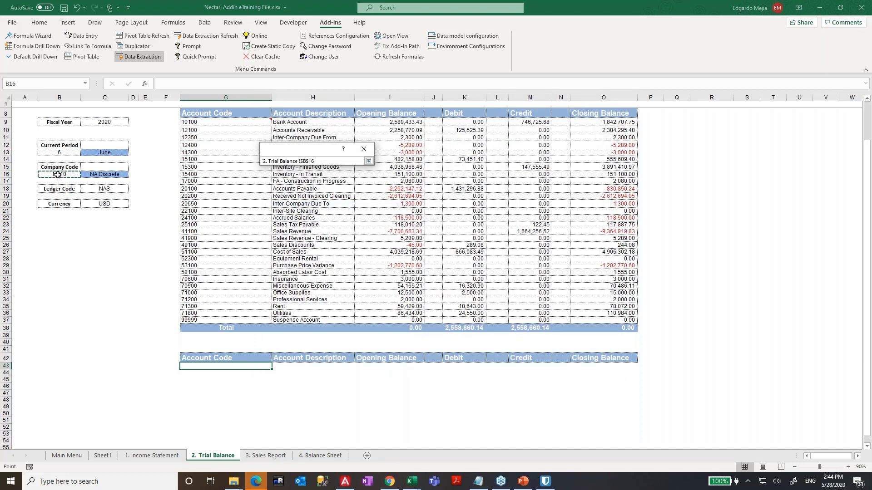
click(368, 161)
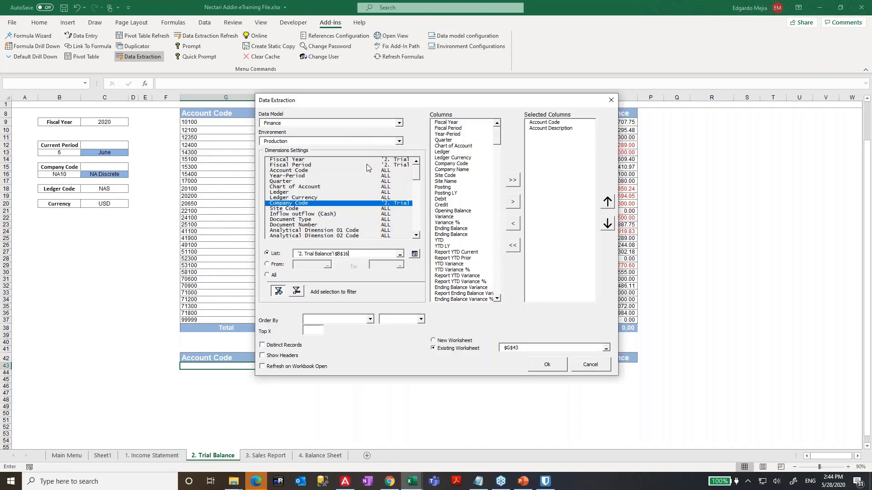
click(310, 210)
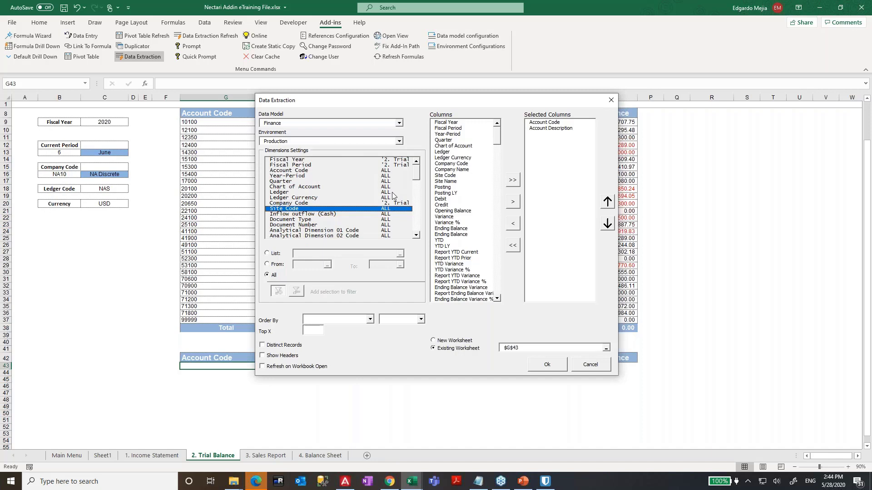
mouse_move(417, 177)
mouse_down()
mouse_move(416, 221)
mouse_move(416, 177)
mouse_up()
click(291, 193)
click(274, 253)
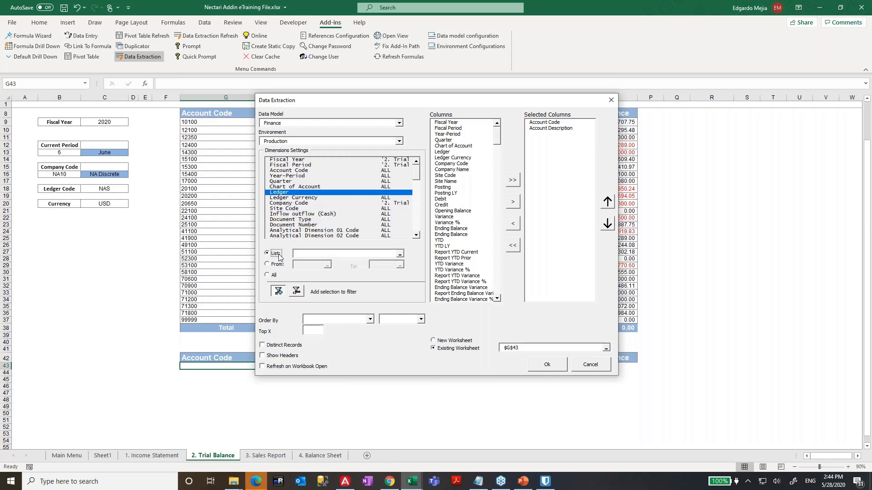
click(401, 254)
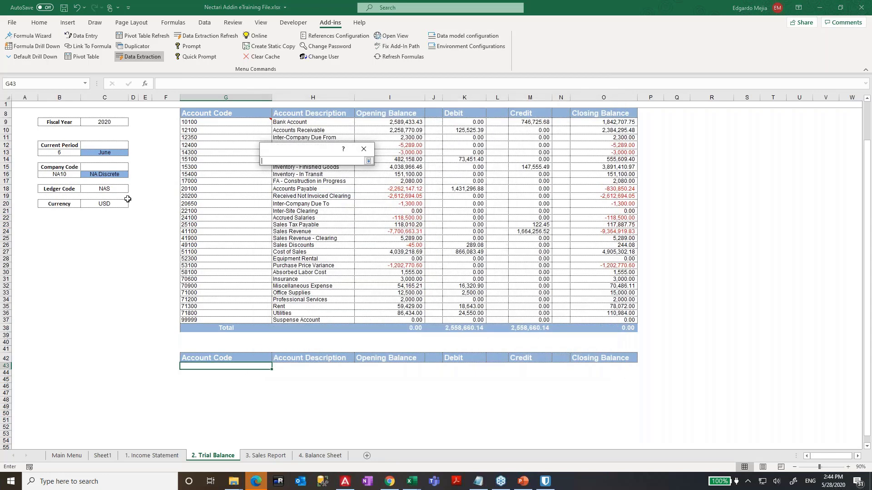
click(105, 191)
click(368, 161)
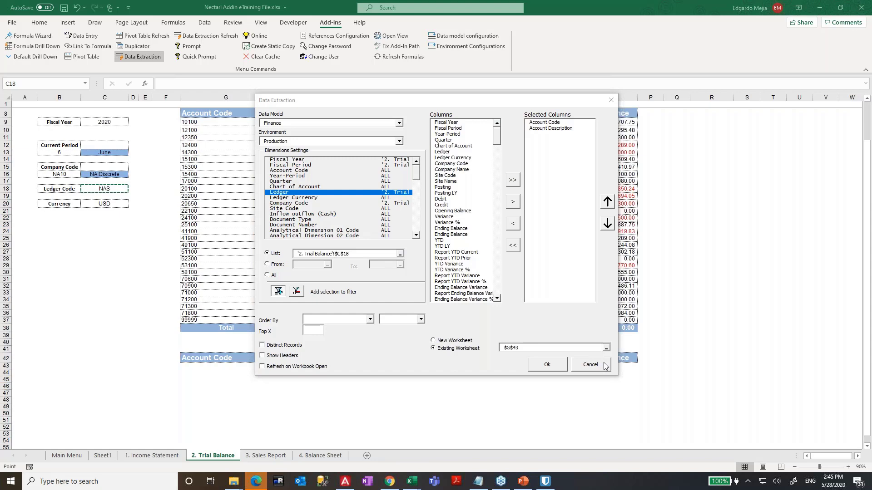
- Restart the Data Extraction setup using the Finance data model and Production environment
click(591, 364)
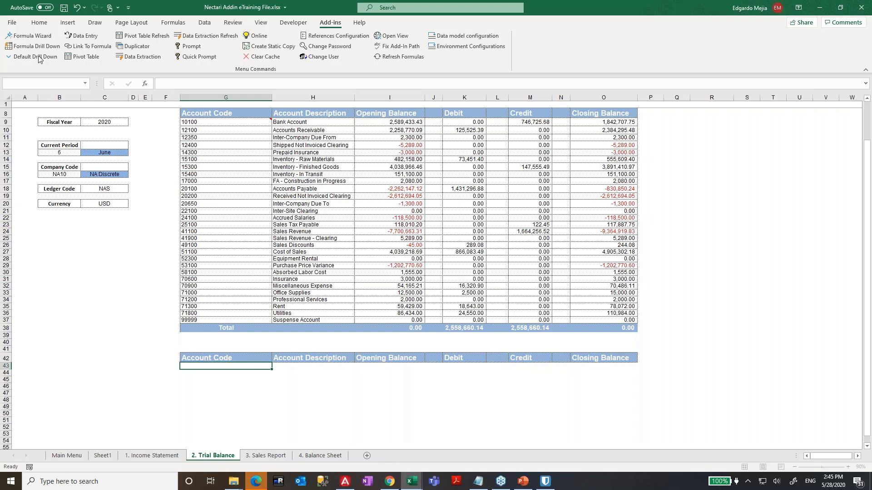
click(141, 57)
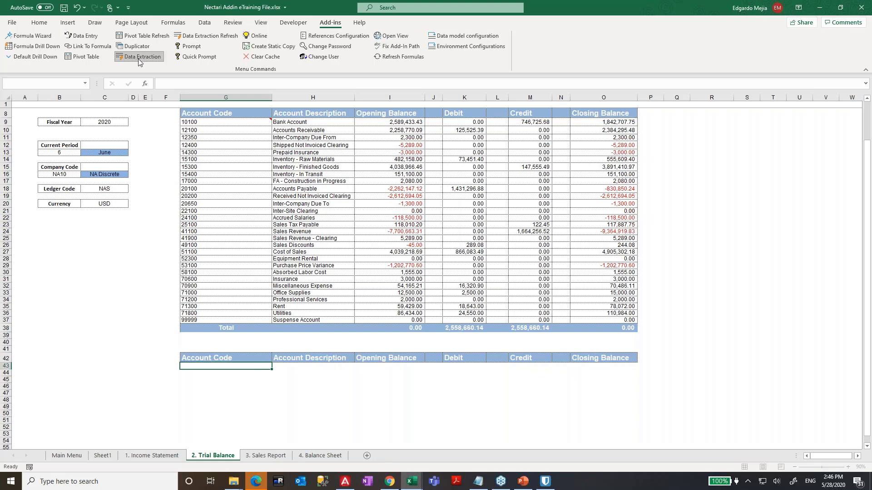
click(399, 123)
key(f)
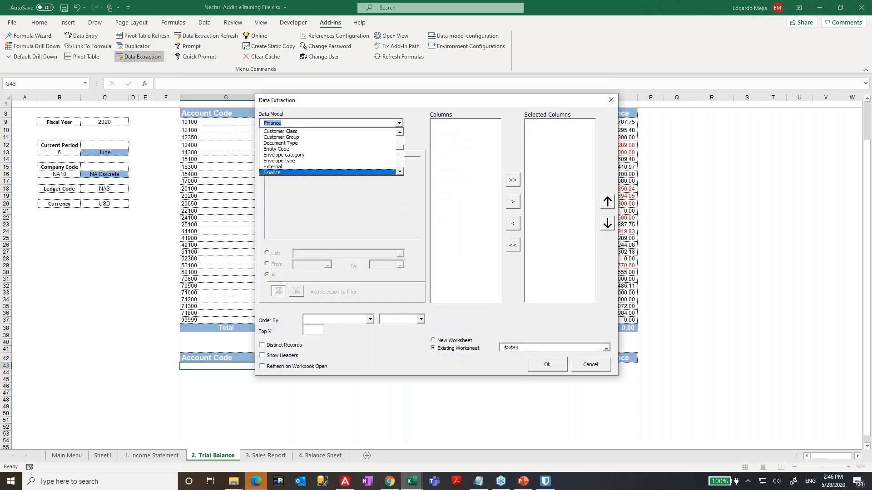
key(Return)
click(394, 142)
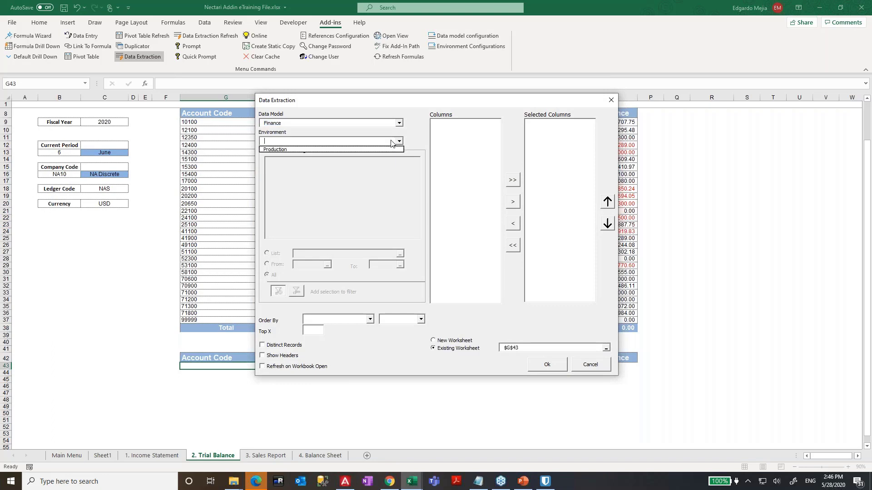
click(304, 150)
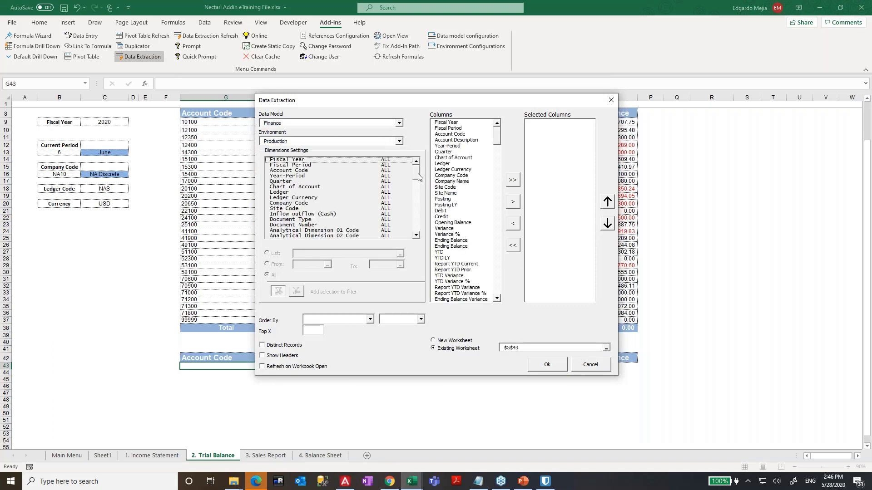
- Filter Fiscal Year by list cell C9 and Fiscal Period by cell B13
mouse_move(418, 173)
mouse_down()
mouse_move(417, 198)
mouse_move(417, 173)
mouse_up()
click(351, 161)
click(275, 255)
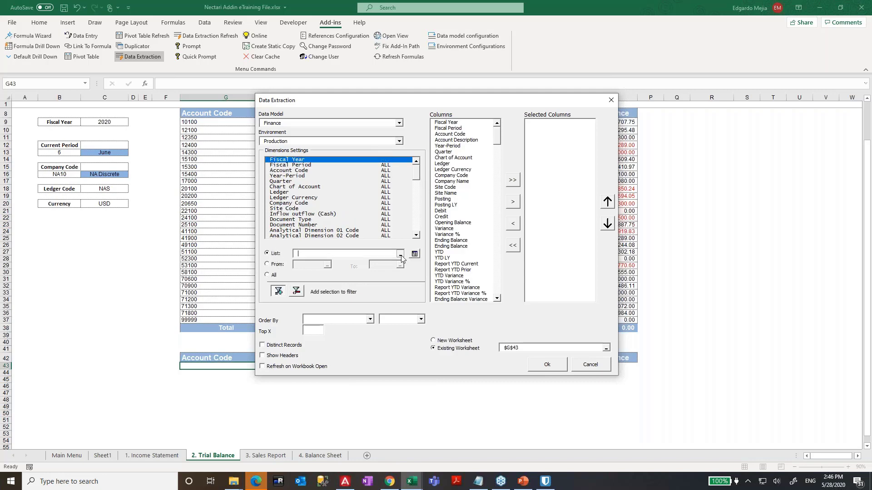
click(401, 256)
click(116, 122)
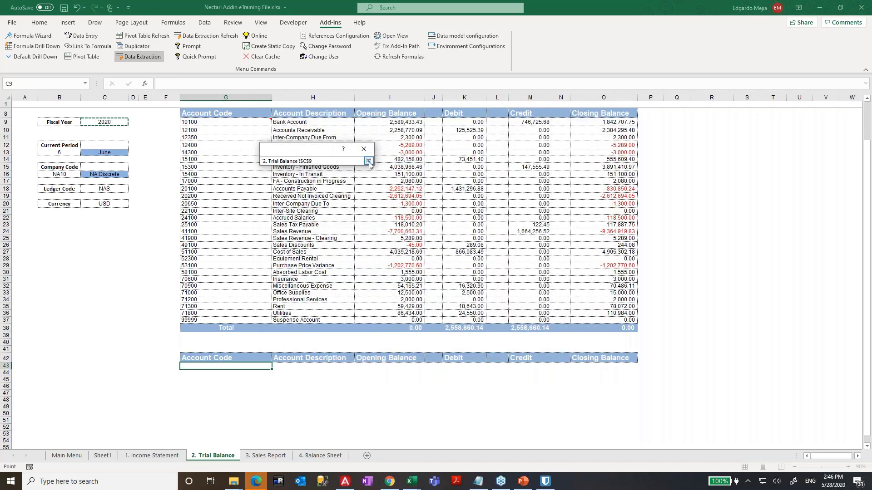
click(369, 162)
click(299, 166)
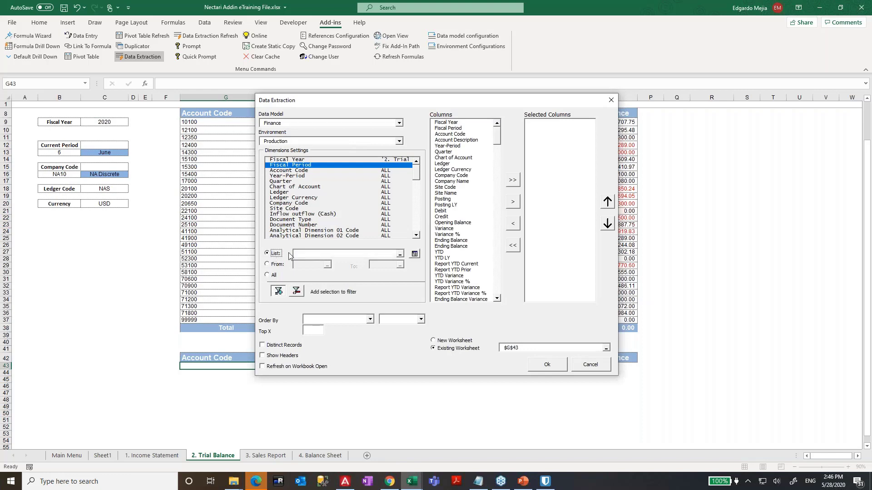
click(399, 254)
click(59, 152)
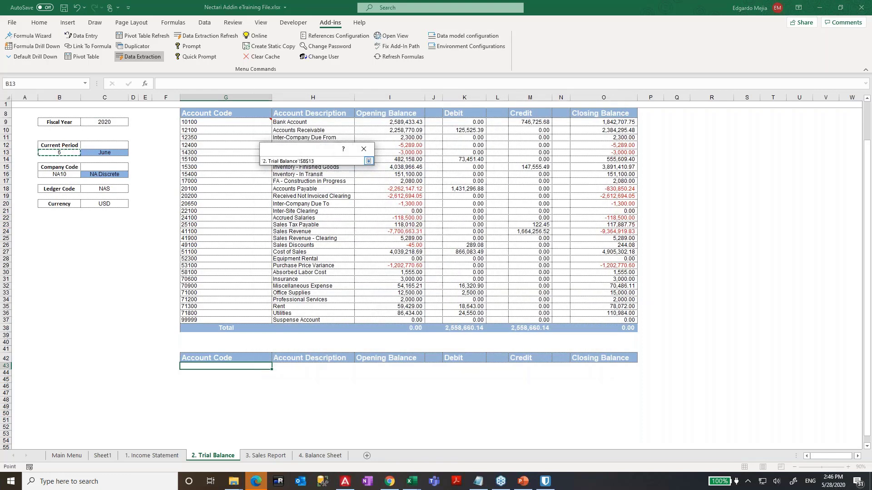
click(369, 160)
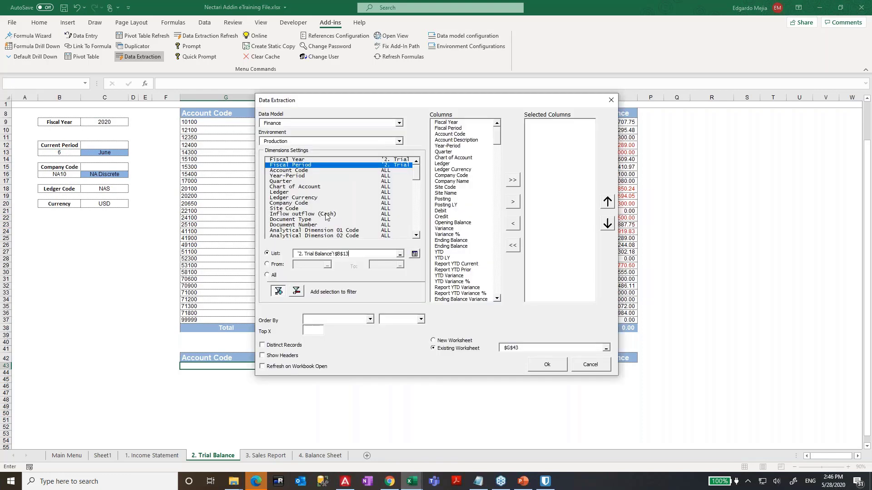
- Filter Company Code by list cell B16 and Ledger by cell C18
click(304, 188)
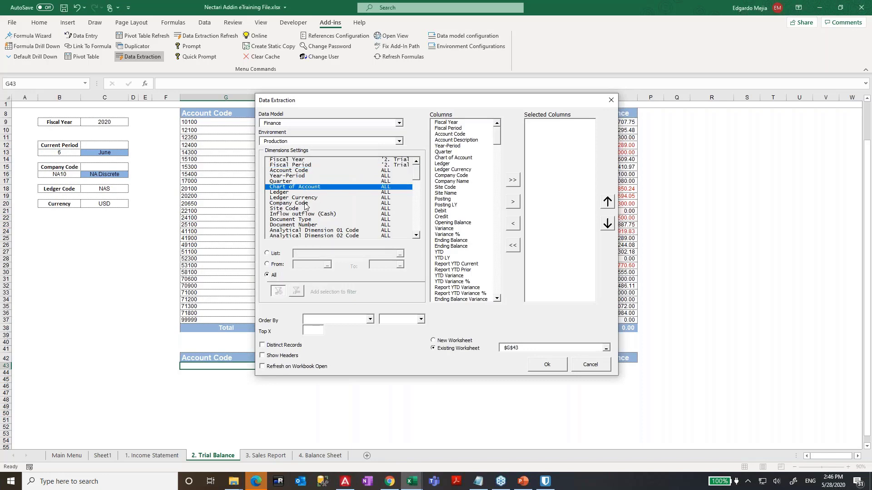
click(306, 204)
click(272, 253)
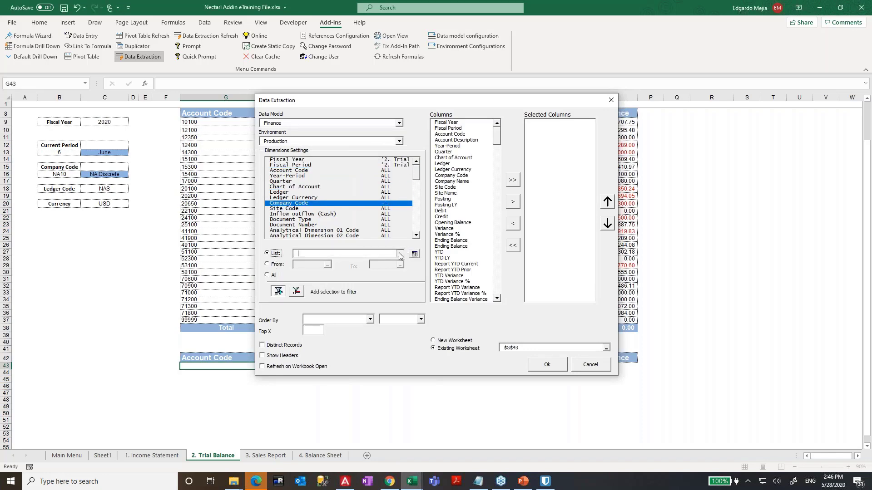
click(400, 254)
click(59, 173)
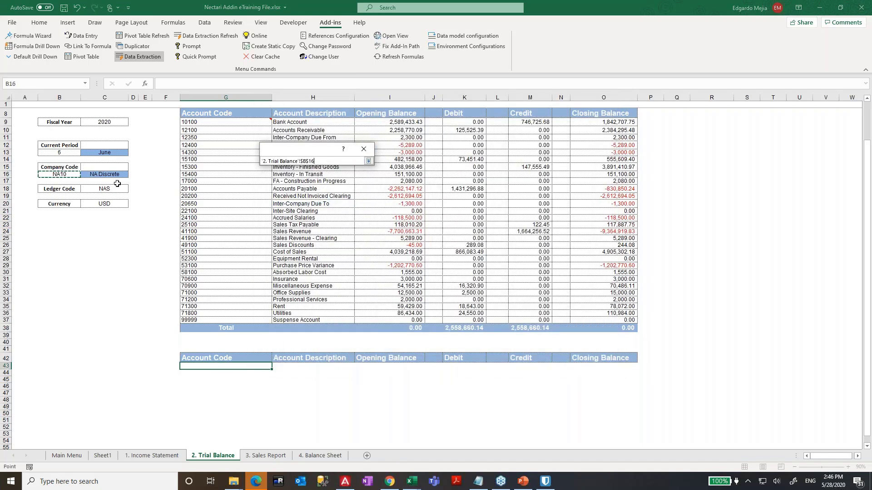
click(368, 160)
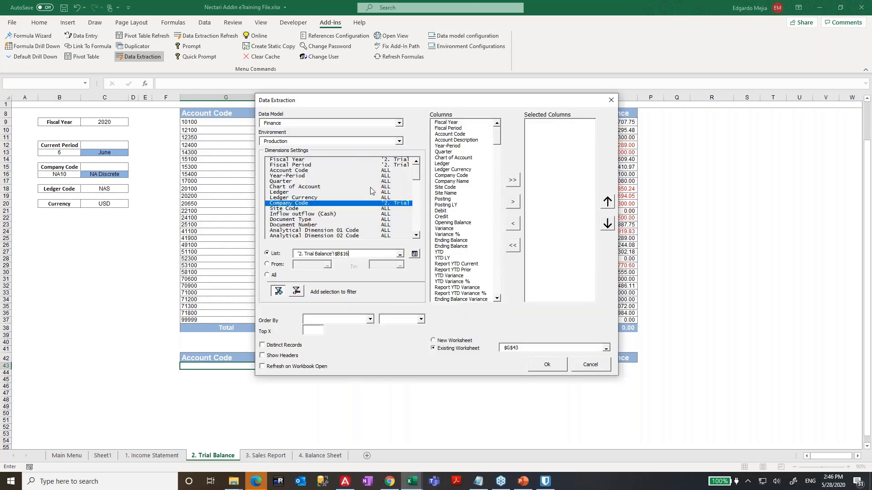
click(297, 213)
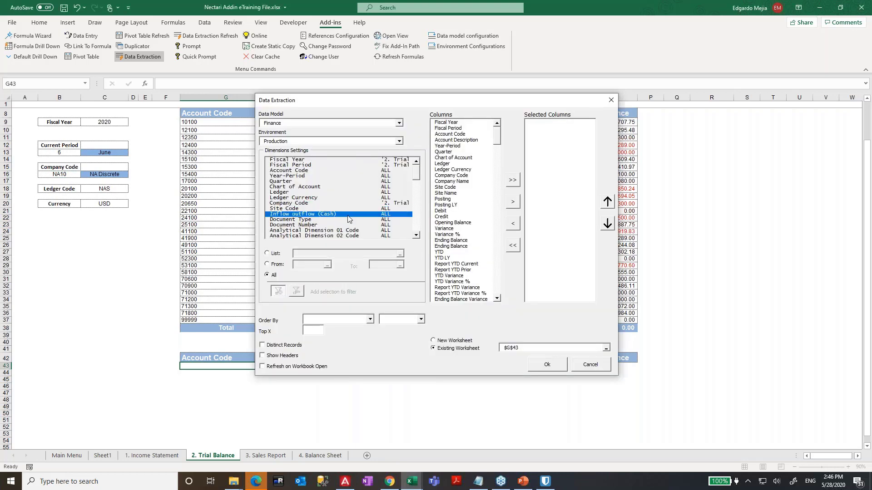
mouse_move(417, 167)
mouse_down()
mouse_move(417, 178)
mouse_move(417, 166)
mouse_up()
click(305, 193)
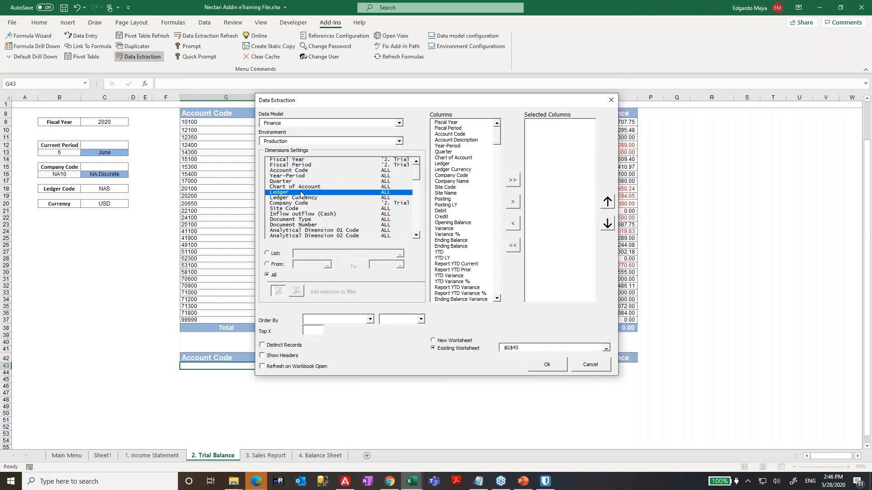
click(267, 253)
click(399, 254)
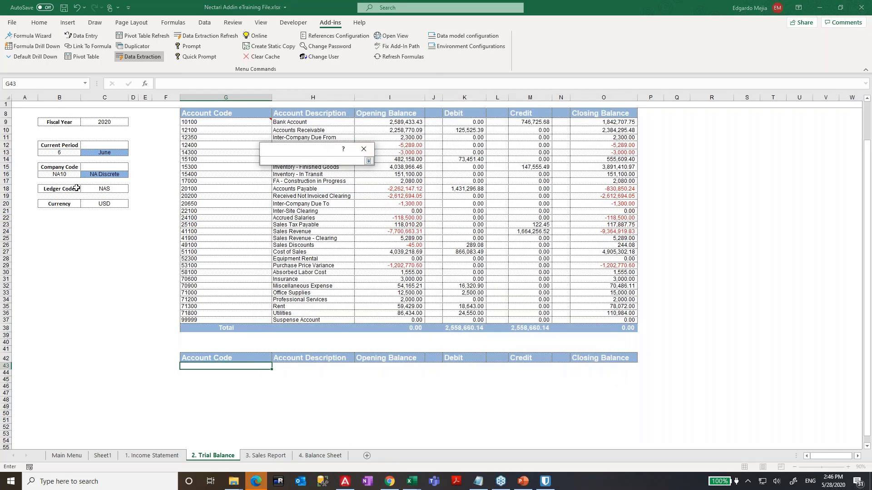
click(104, 189)
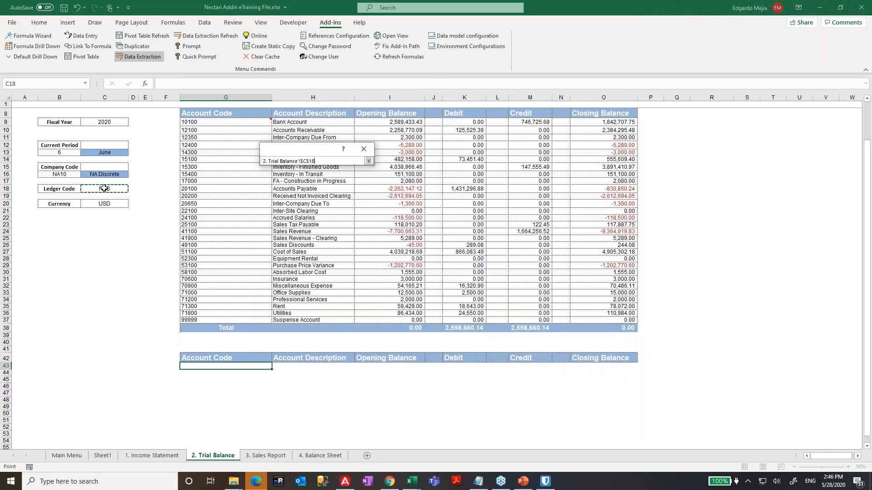
click(368, 162)
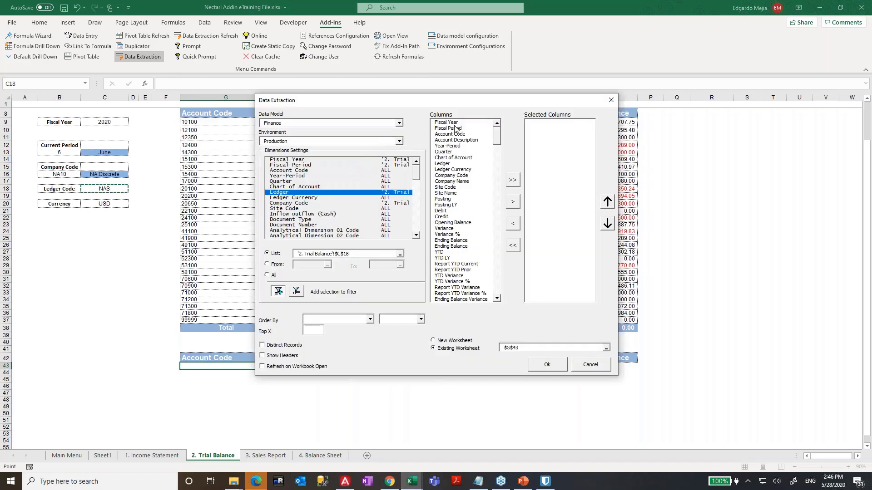
- Output Account Code and Account Description columns, returning only distinct records
click(466, 134)
ctrl+click(470, 141)
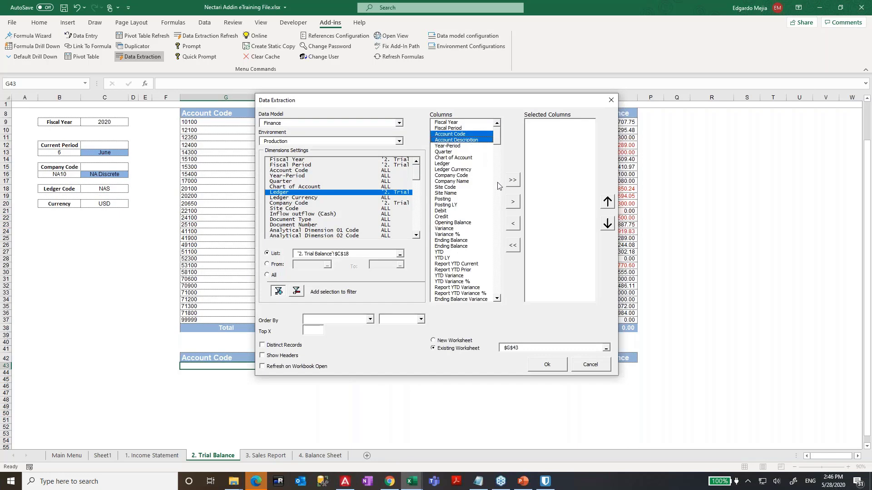
click(513, 203)
click(287, 353)
click(285, 347)
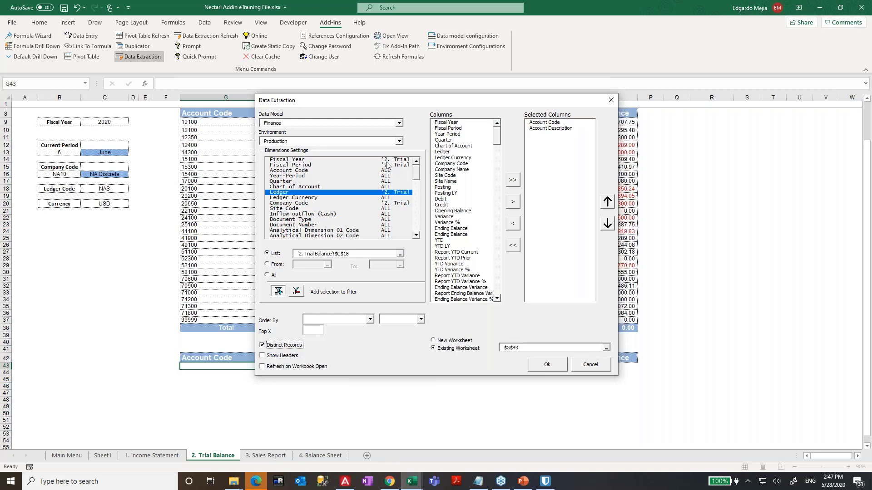
- Run the extraction into G43 and review the account list starting at 10100 Bank Account
click(549, 364)
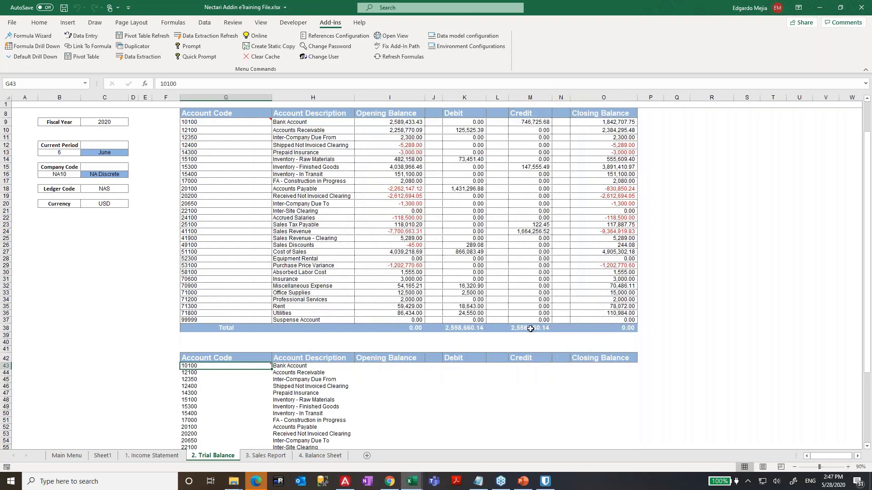
scroll(268, 214, down, 7)
scroll(267, 215, up, 8)
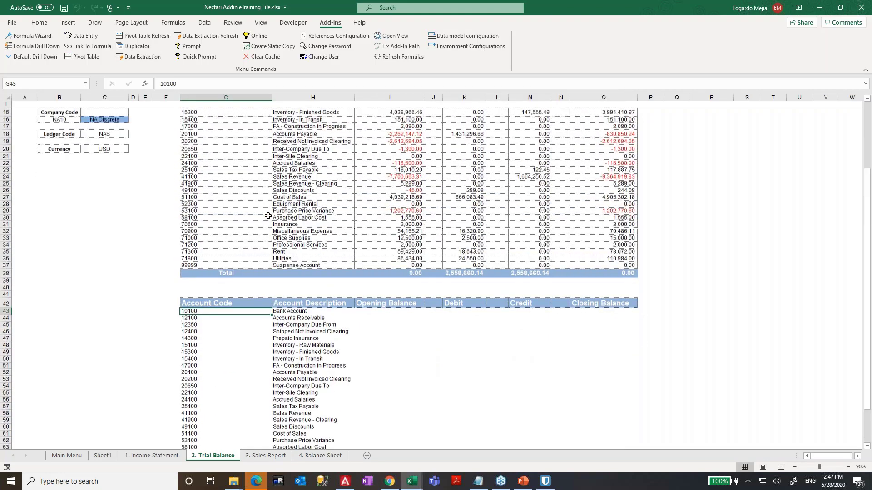
scroll(273, 216, down, 5)
scroll(274, 216, down, 2)
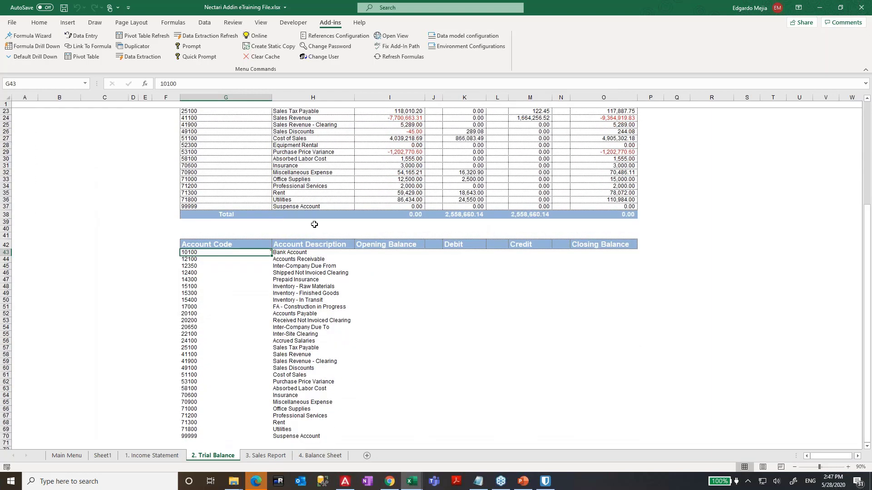
scroll(406, 229, up, 8)
click(390, 143)
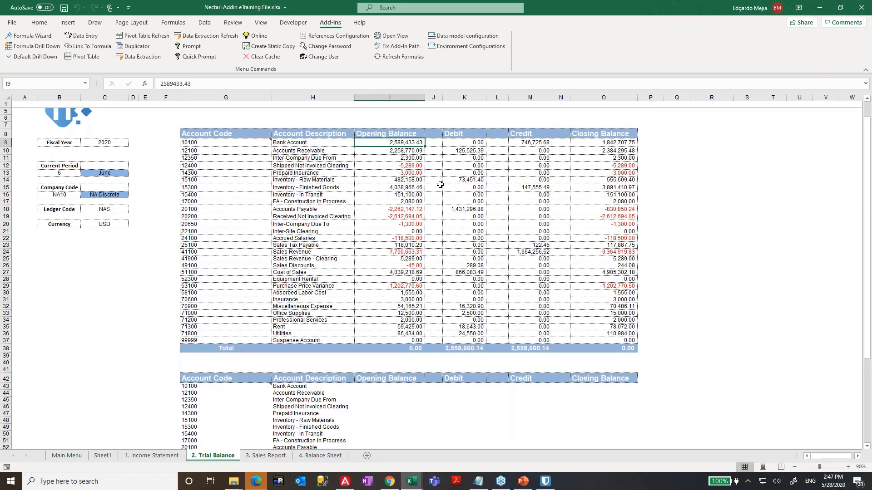
- Select cell I43 and open the Formula Editor, abandoning an attempted new data reference
click(395, 387)
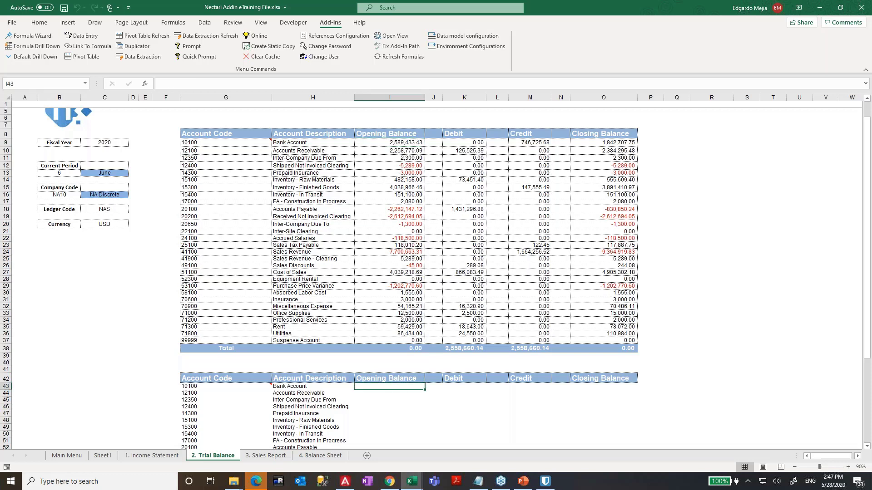
click(28, 36)
click(407, 134)
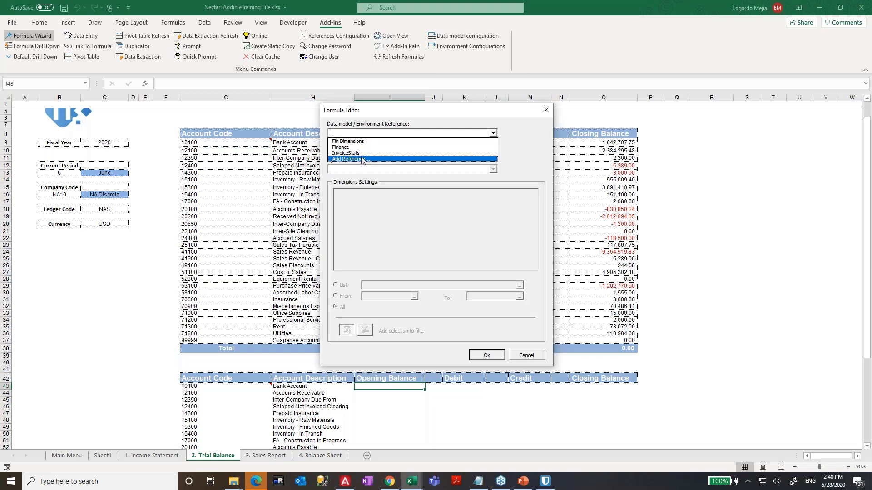
click(364, 159)
click(363, 160)
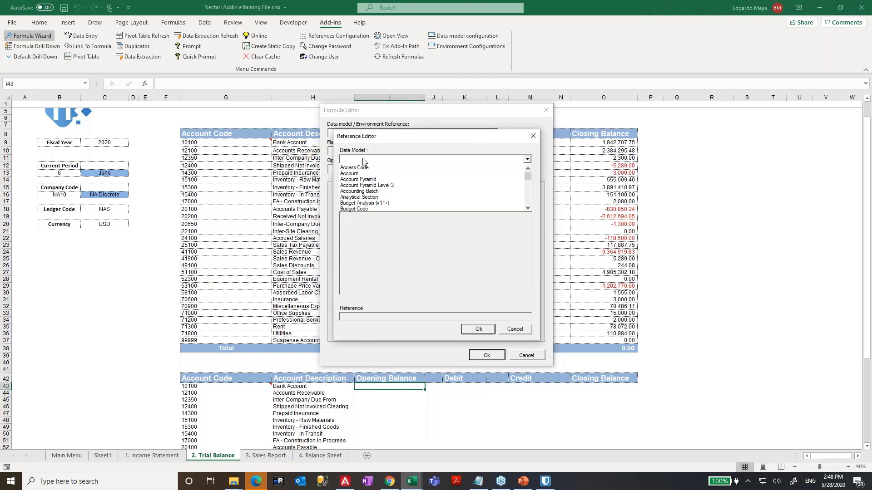
drag(529, 179, 530, 194)
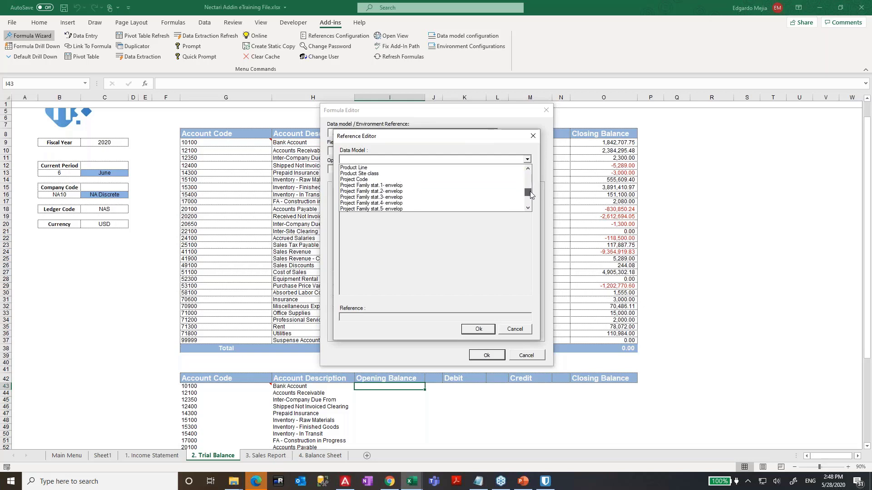
drag(531, 191, 530, 173)
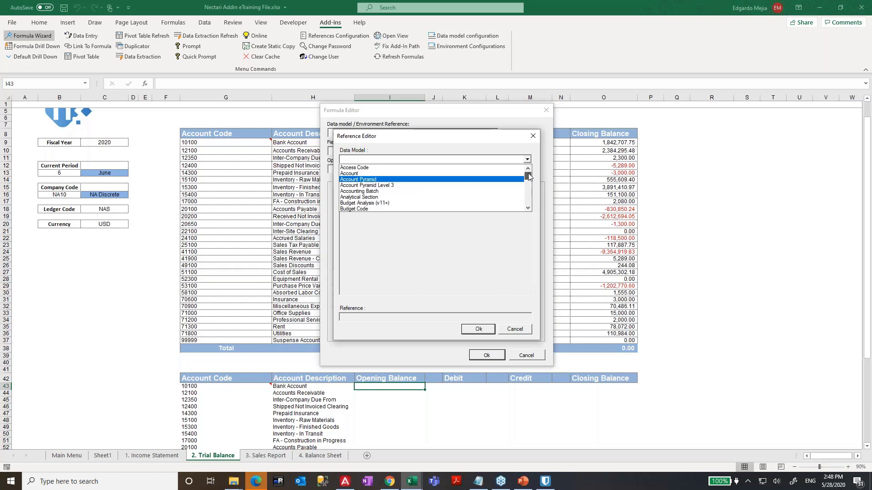
click(522, 332)
click(522, 332)
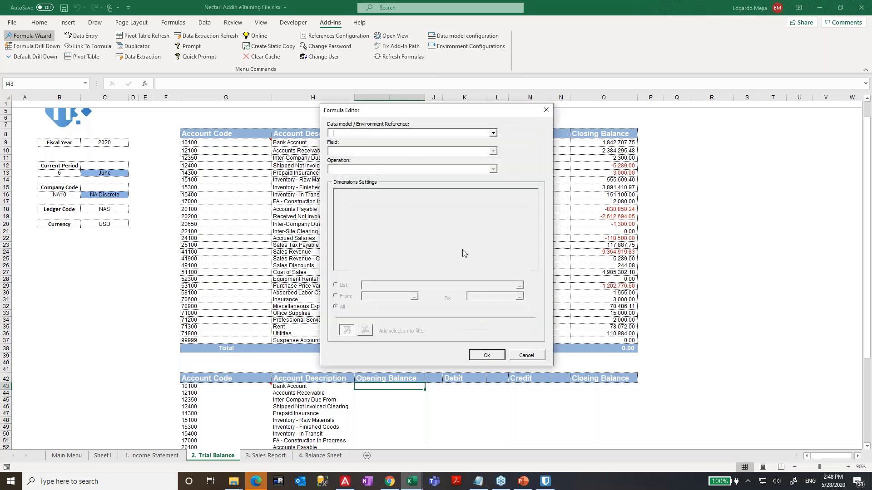
- Set the formula's data model to Finance and its field to Opening Balance
click(344, 136)
click(348, 151)
click(350, 151)
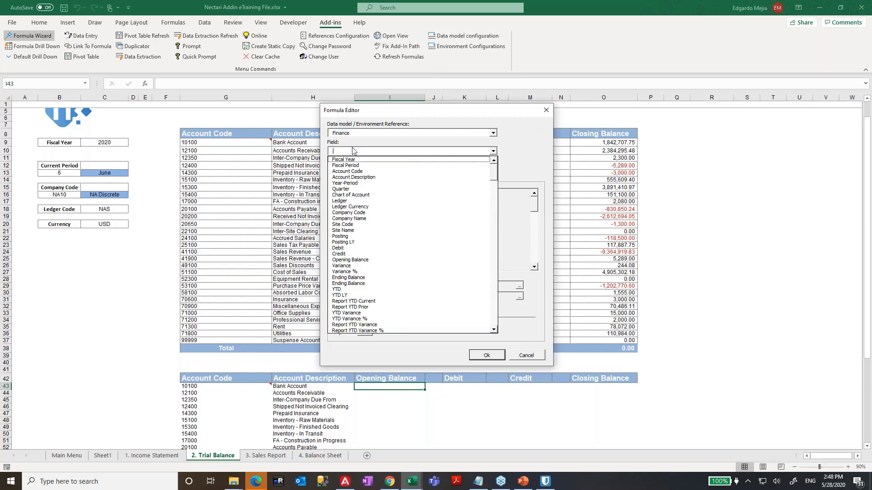
text(o)
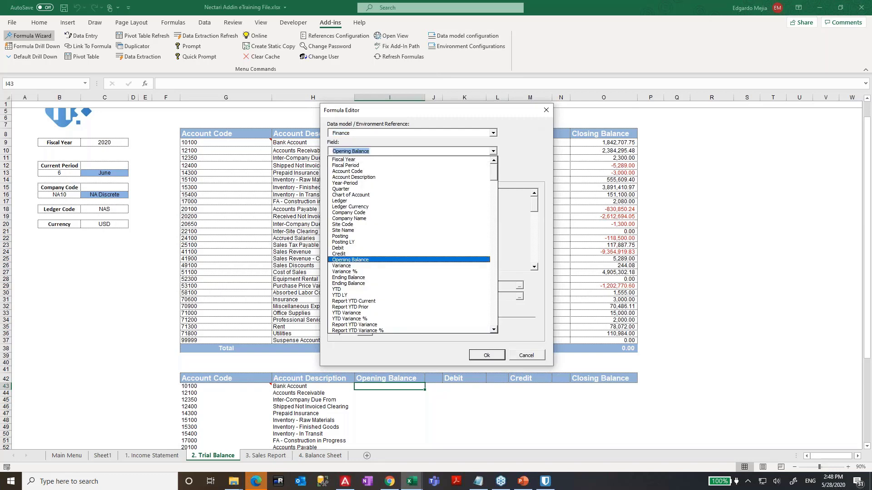
key(Return)
click(357, 170)
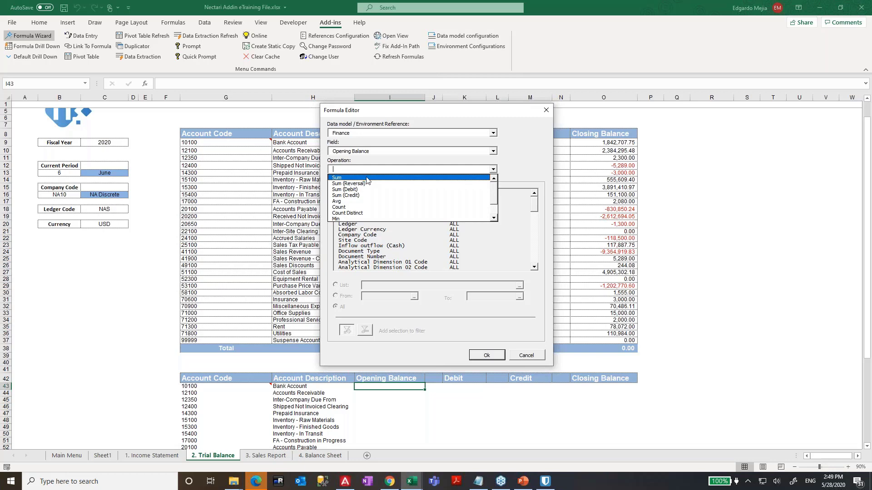
- Use Sum aggregation, filtering Fiscal Year by cell C9 and Fiscal Period by B13
click(366, 177)
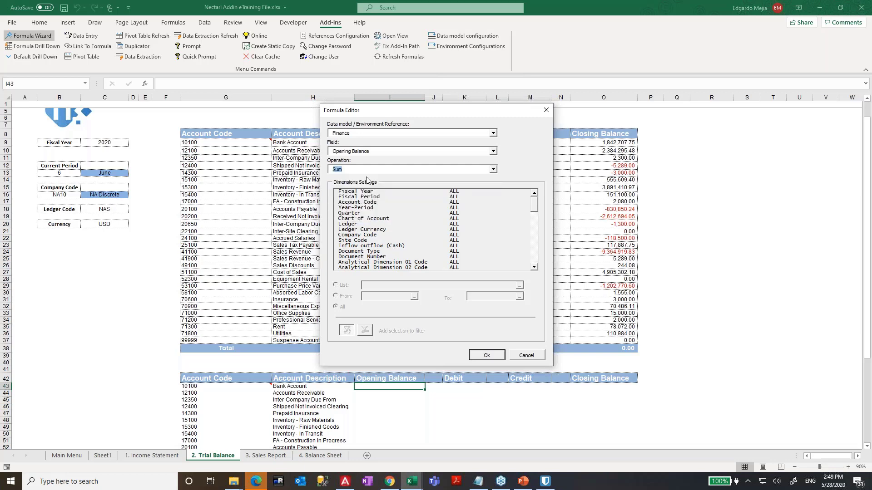
click(369, 191)
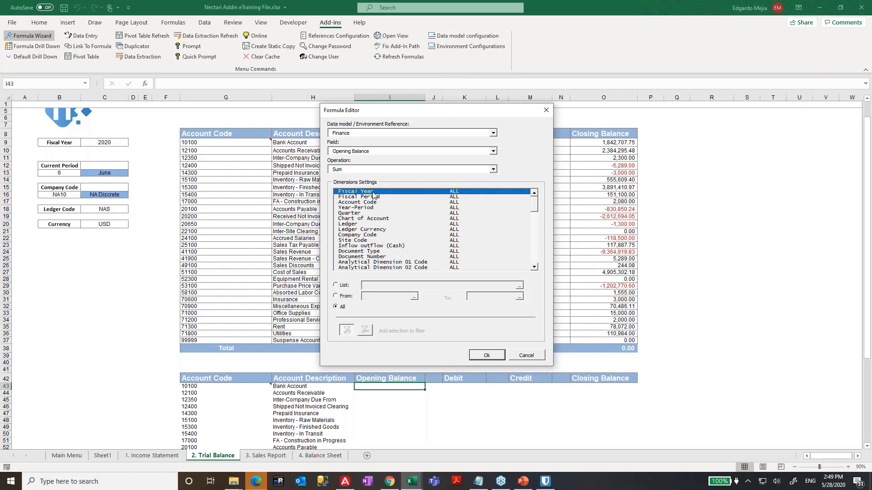
click(345, 287)
click(519, 285)
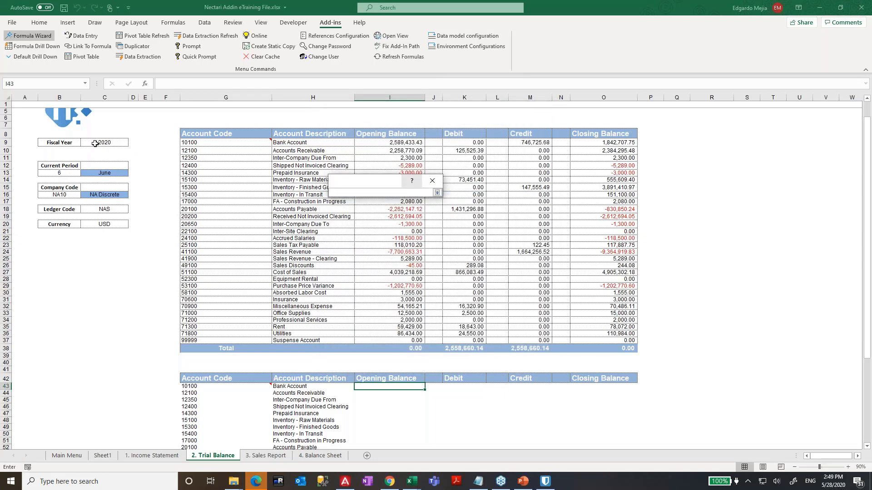
click(95, 143)
click(436, 193)
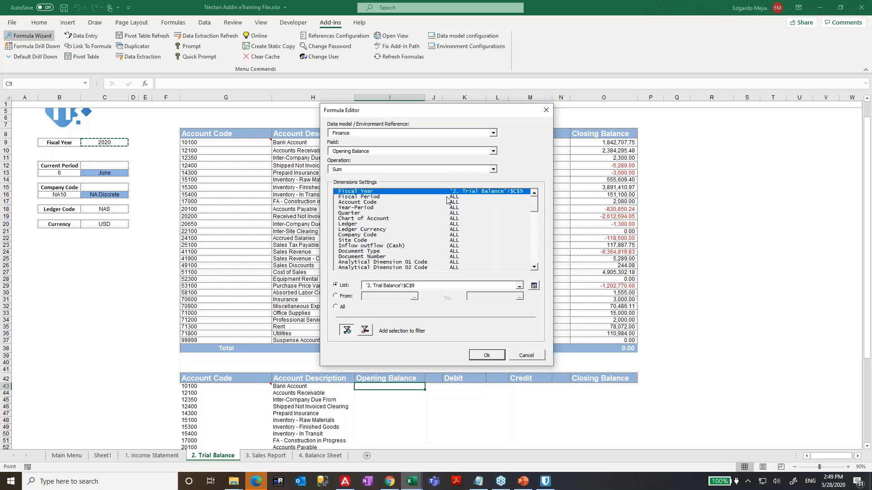
click(449, 197)
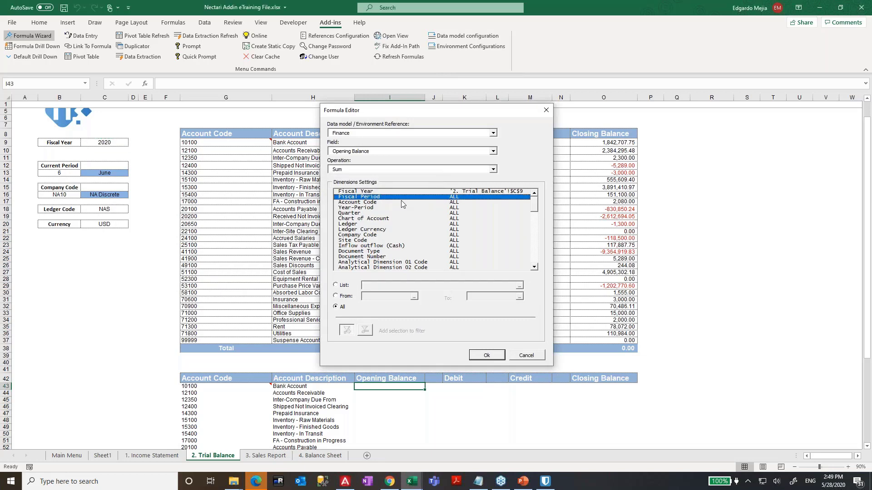
click(338, 285)
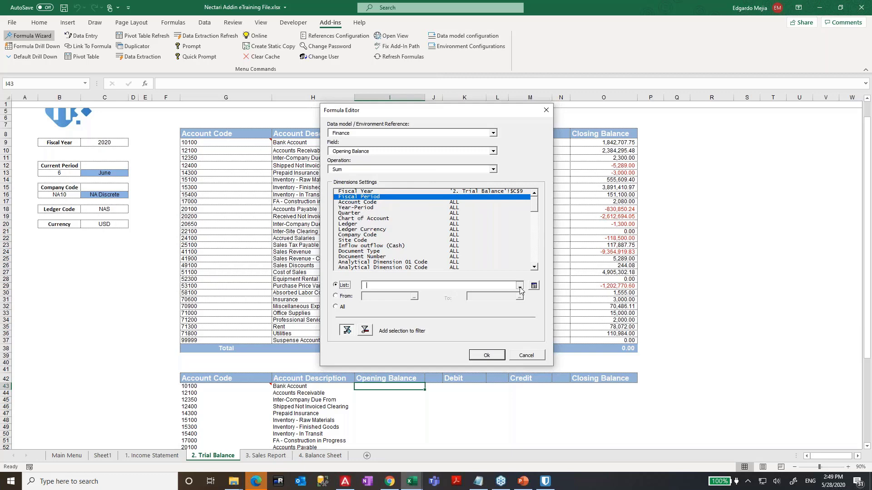
click(519, 286)
click(66, 171)
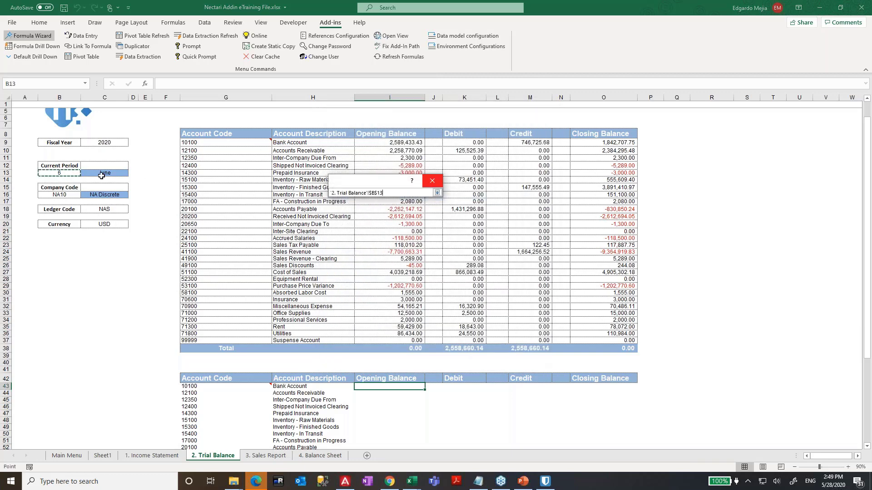
click(437, 192)
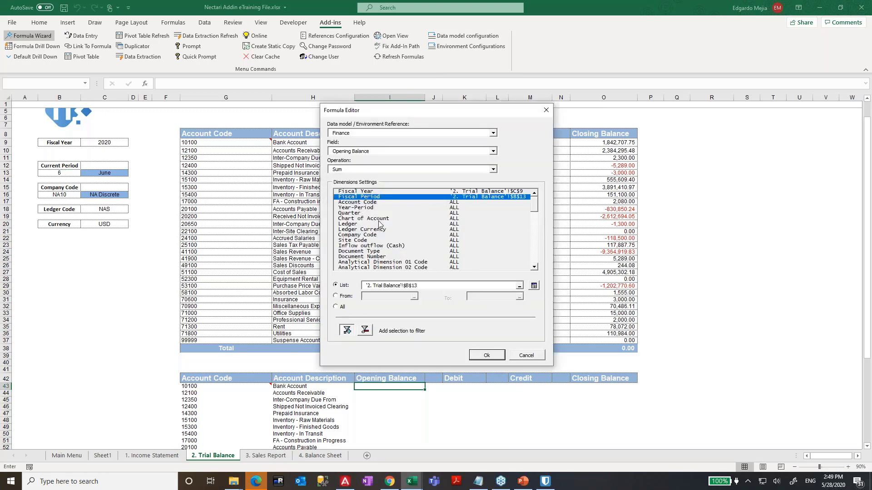
- Filter Company Code by cell B16 and Ledger by C18, then insert the formula
click(369, 235)
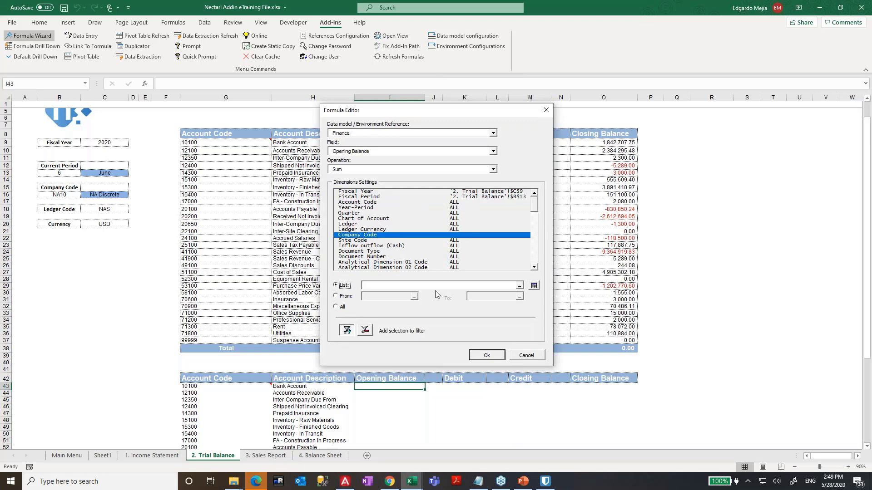
click(534, 285)
click(69, 194)
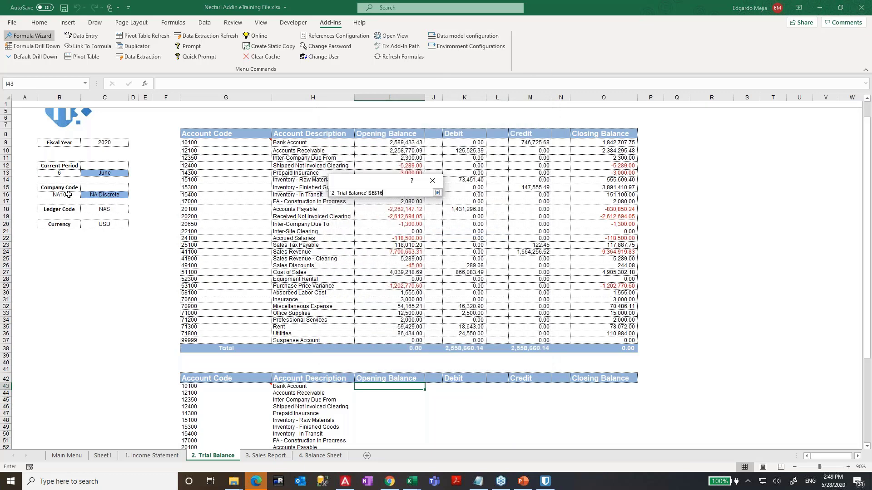
click(437, 193)
click(354, 224)
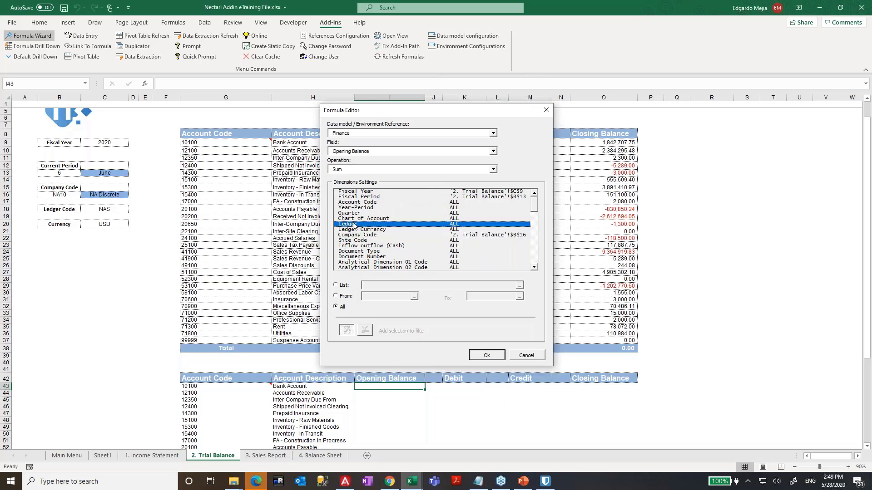
click(343, 284)
click(519, 285)
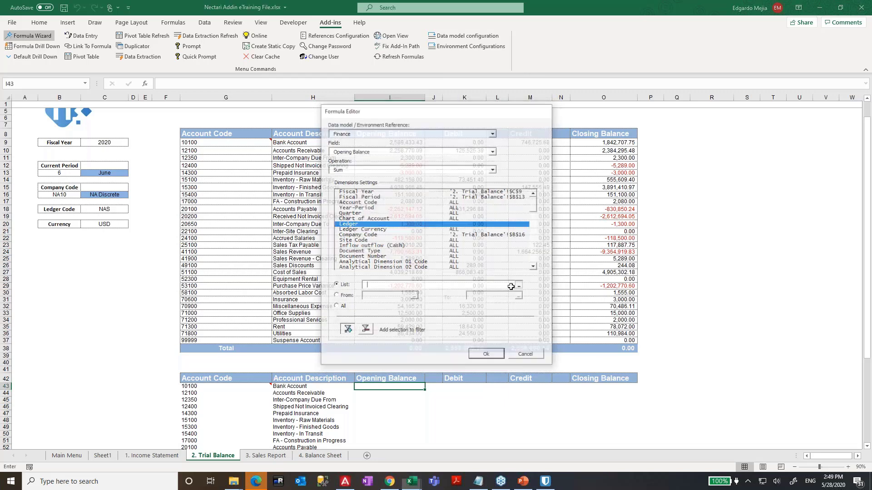
click(98, 209)
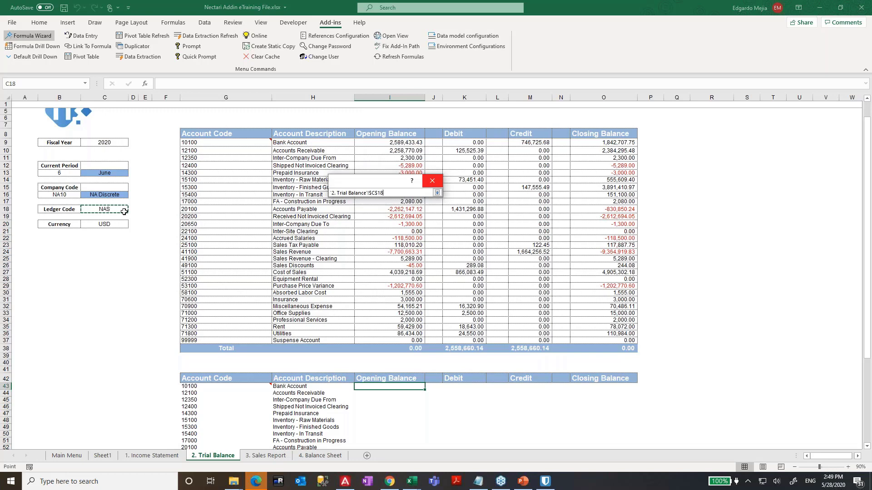
click(436, 193)
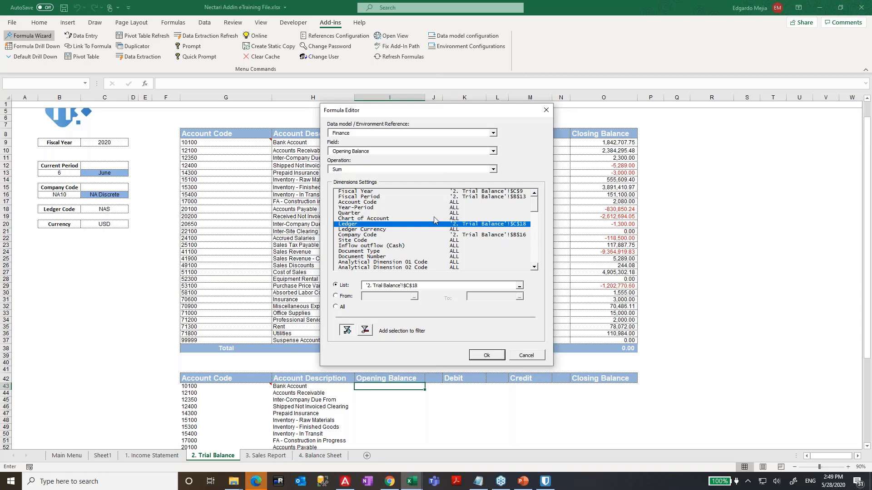
click(486, 356)
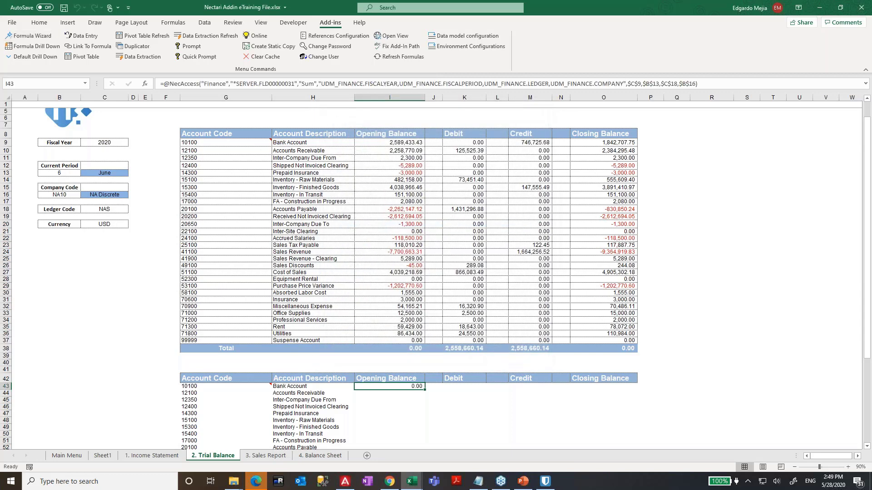
- Add an Account Code filter referencing $G43 to the I43 formula
key(F2)
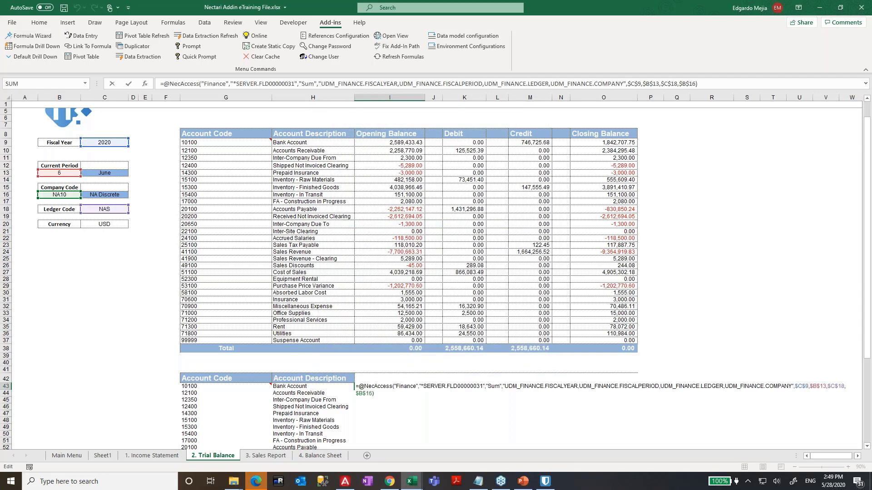
key(Escape)
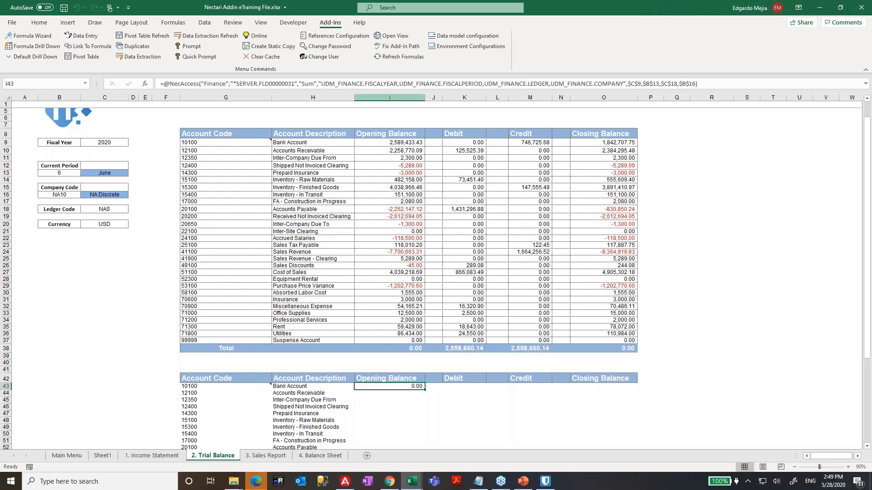
click(37, 40)
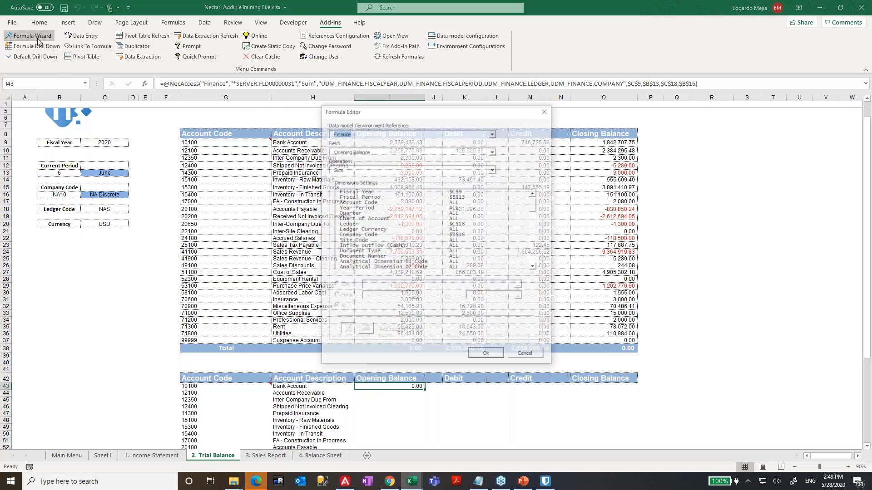
click(379, 203)
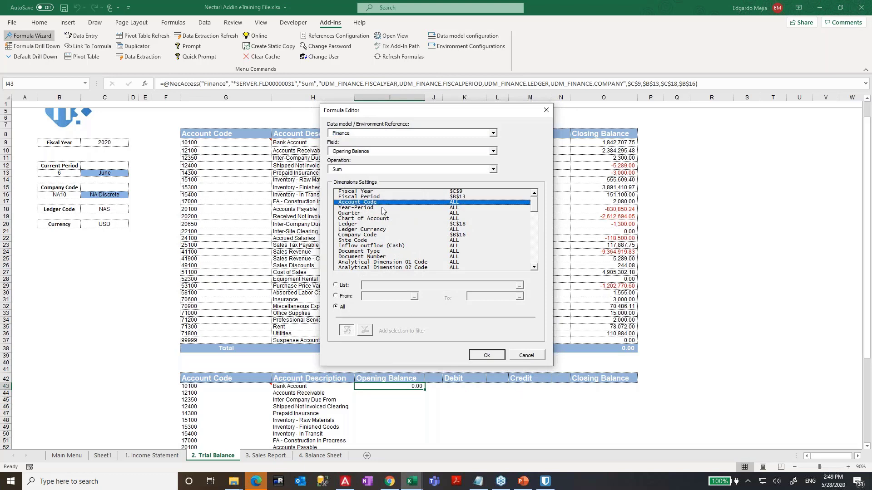
click(344, 285)
click(534, 286)
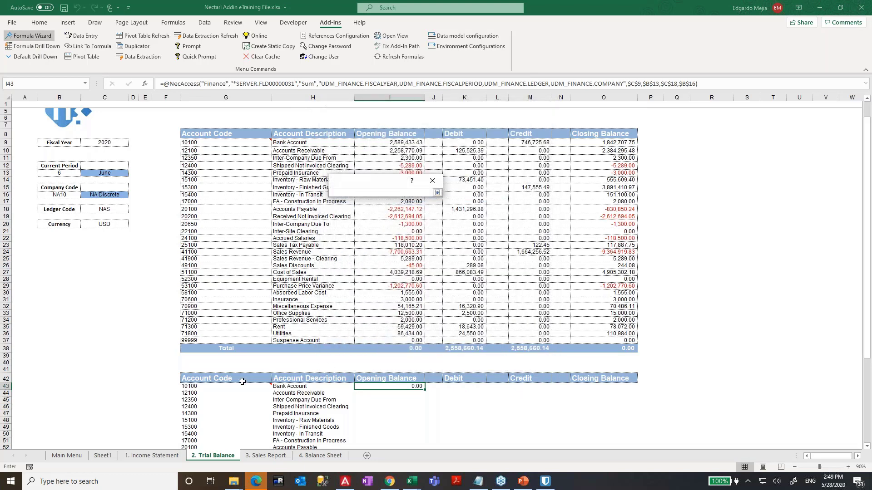
click(205, 391)
click(205, 388)
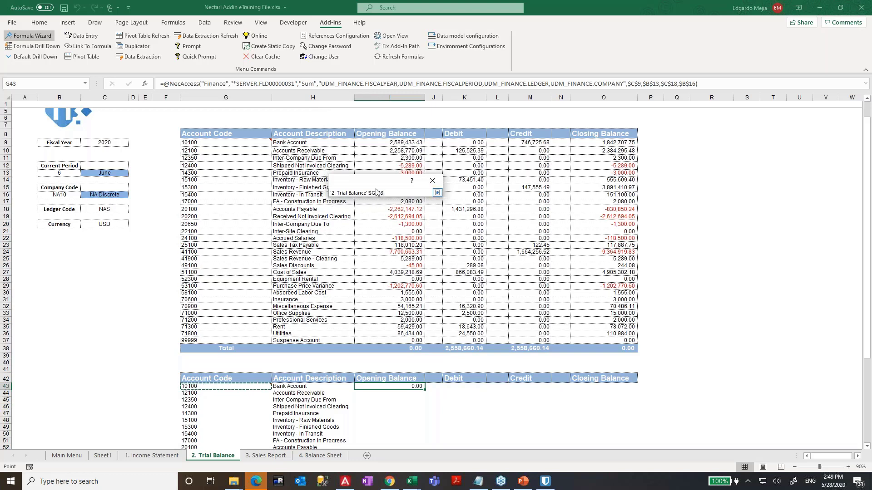
click(370, 193)
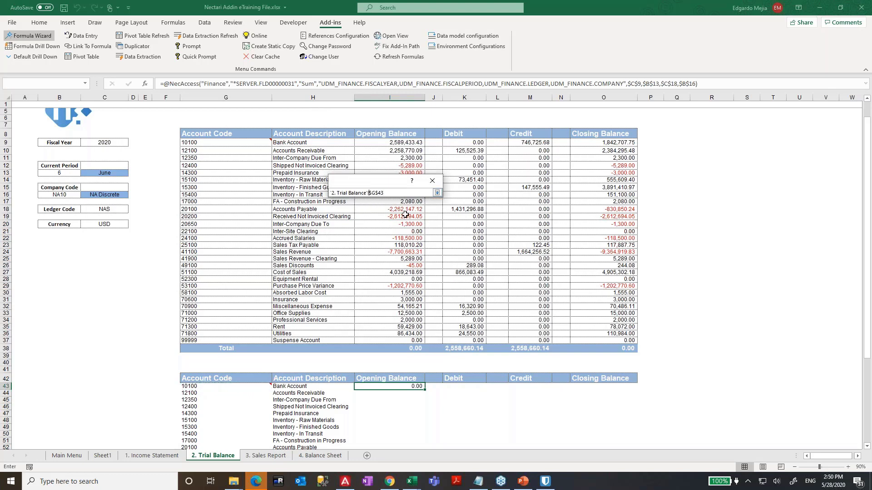
click(377, 193)
click(437, 193)
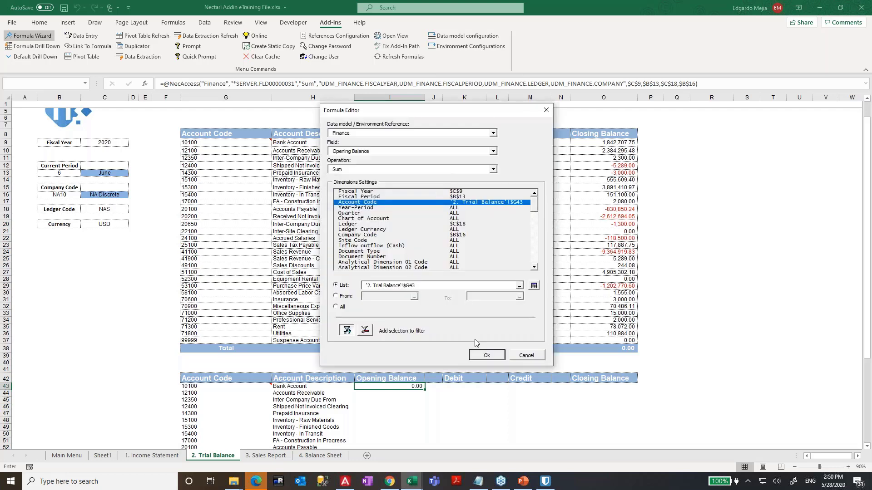
click(486, 355)
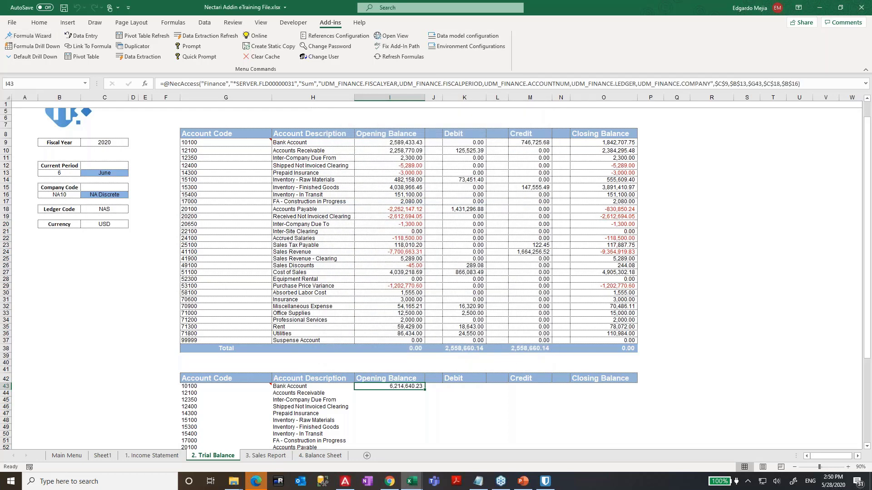
- Add a Global Currency filter on cell C20, giving 2,589,433.43 to match I9
key(F2)
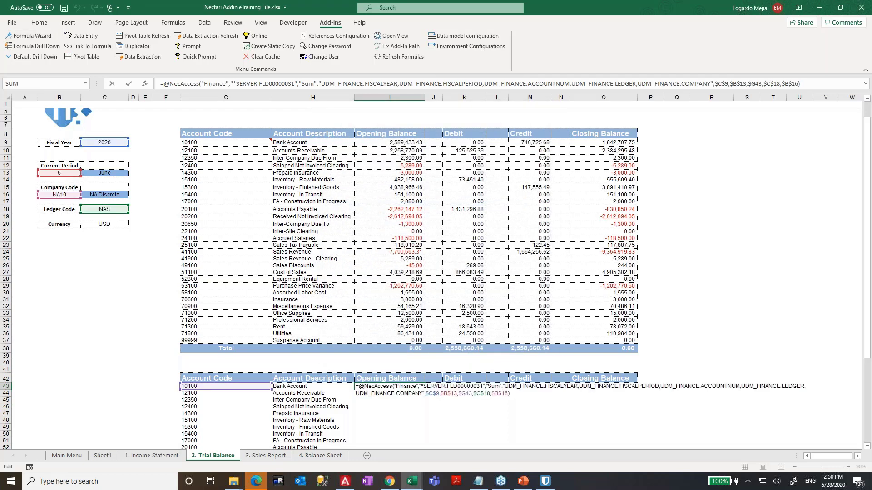
key(Escape)
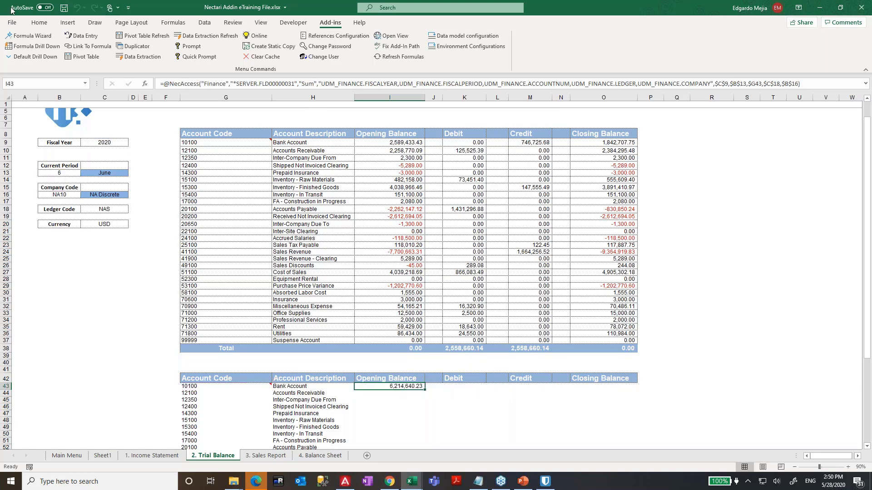
click(18, 36)
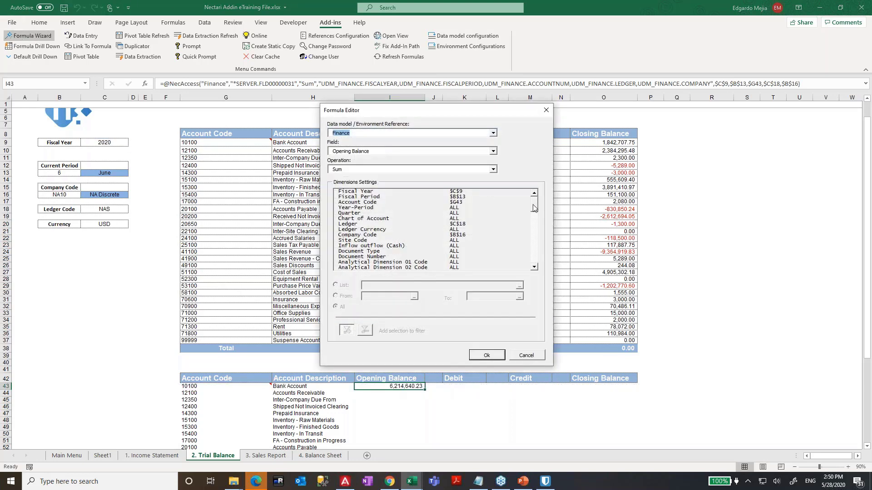
drag(535, 208, 534, 243)
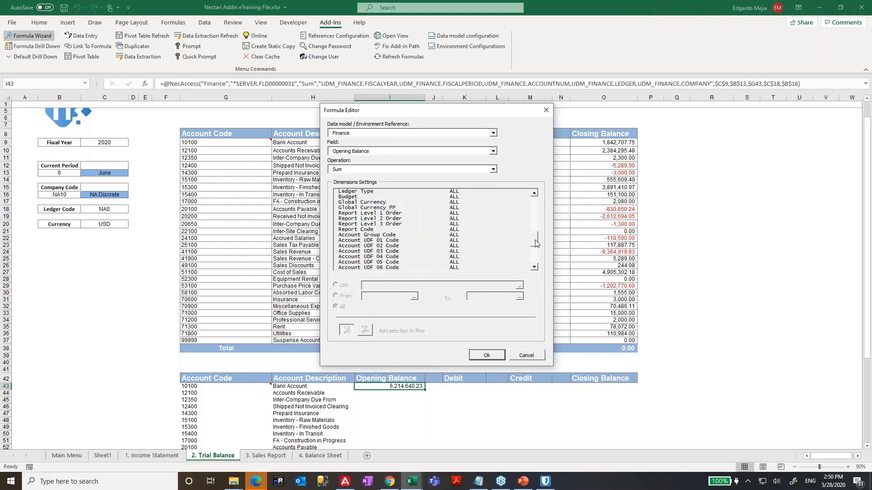
click(373, 202)
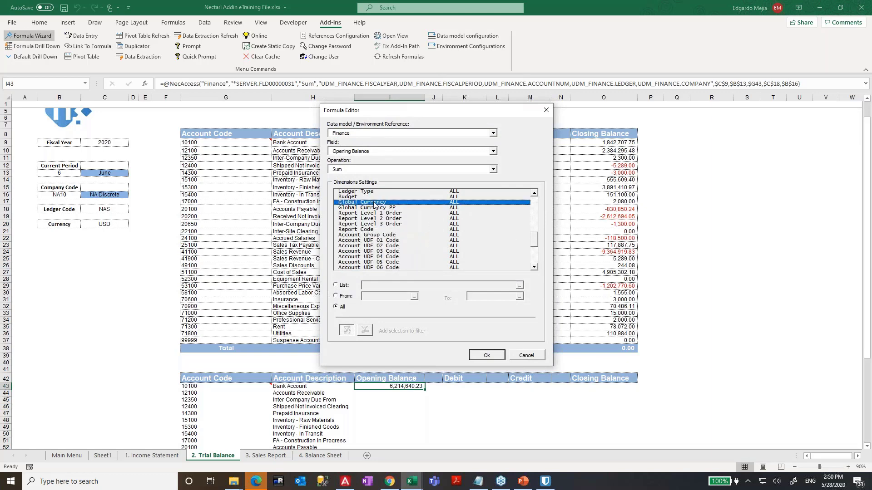
click(347, 285)
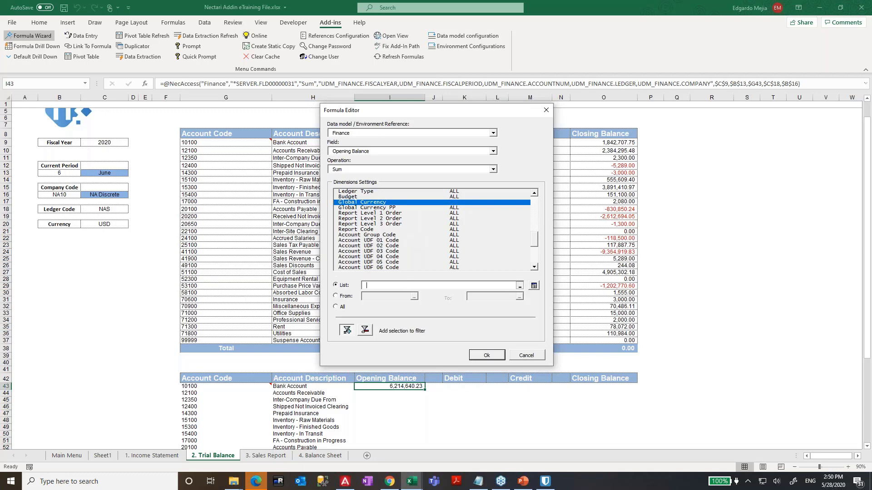
click(519, 285)
click(115, 223)
click(437, 192)
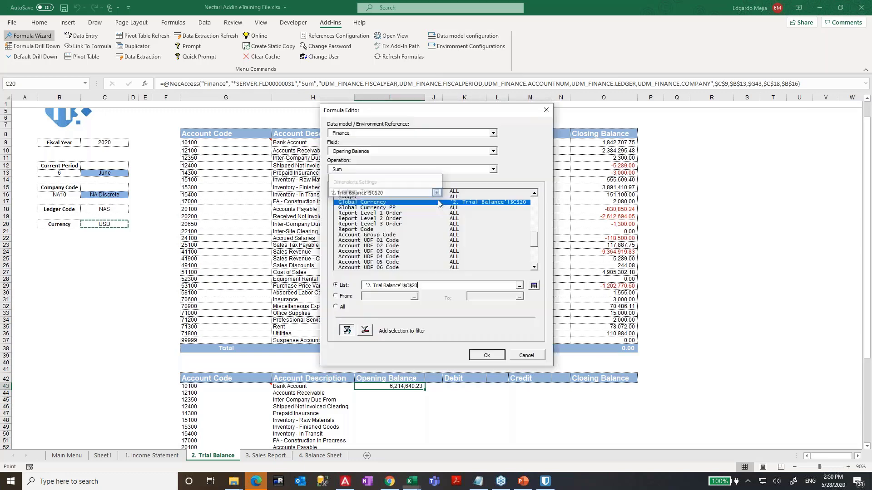
click(486, 355)
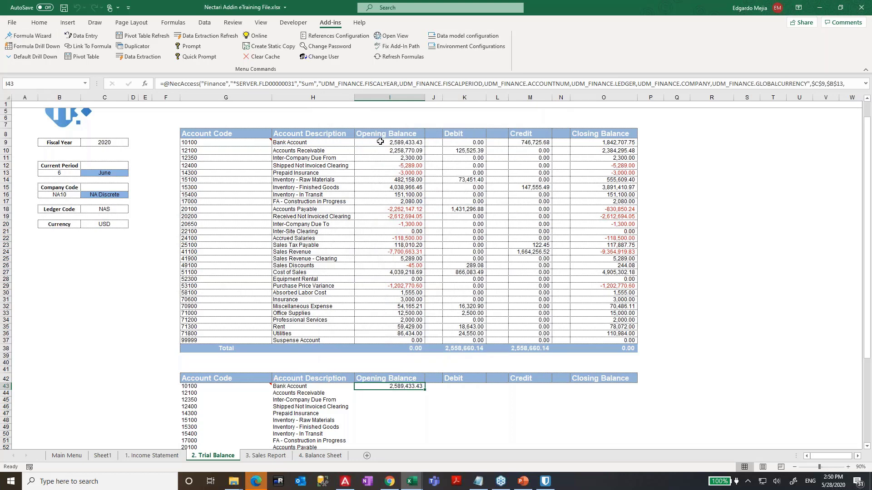
click(397, 143)
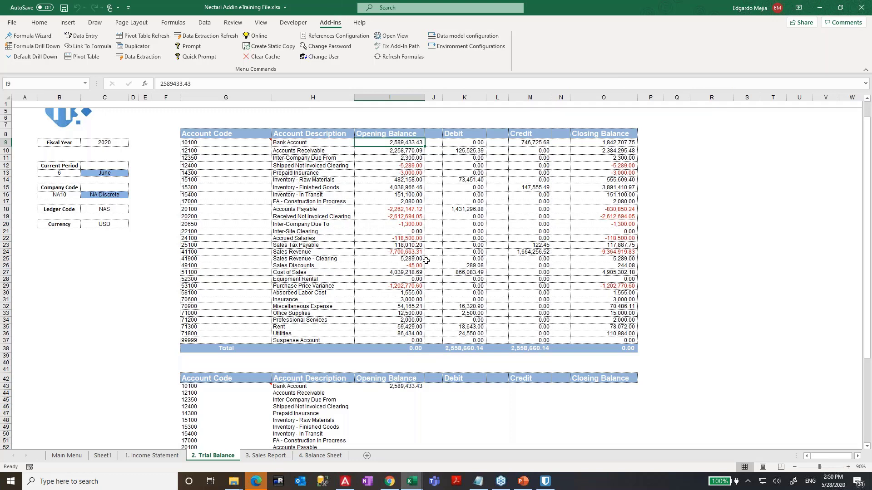
- Inspect the existing =+"" entry in spacer cell J43 beside the Bank Account opening balance
scroll(440, 277, down, 2)
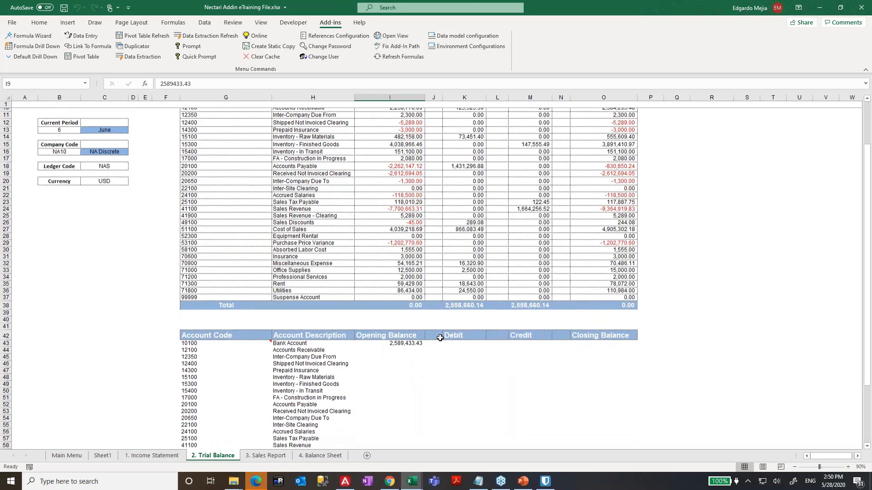
click(411, 340)
click(408, 332)
click(400, 339)
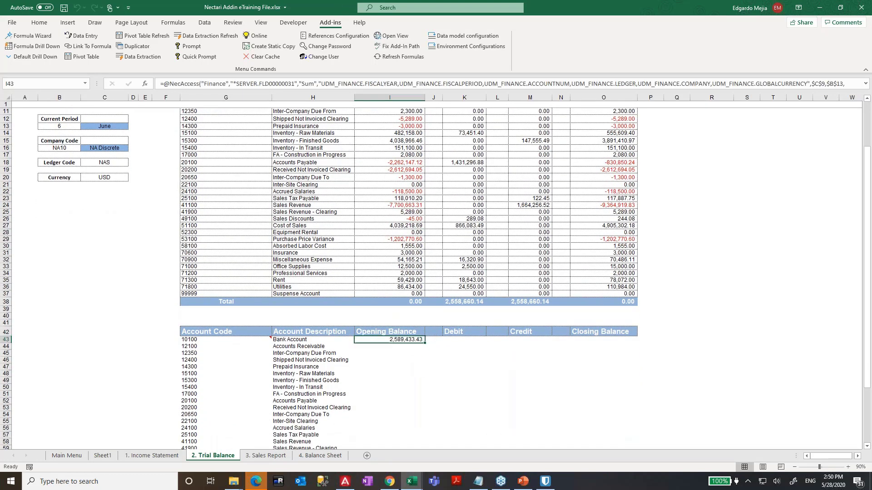
key(Right)
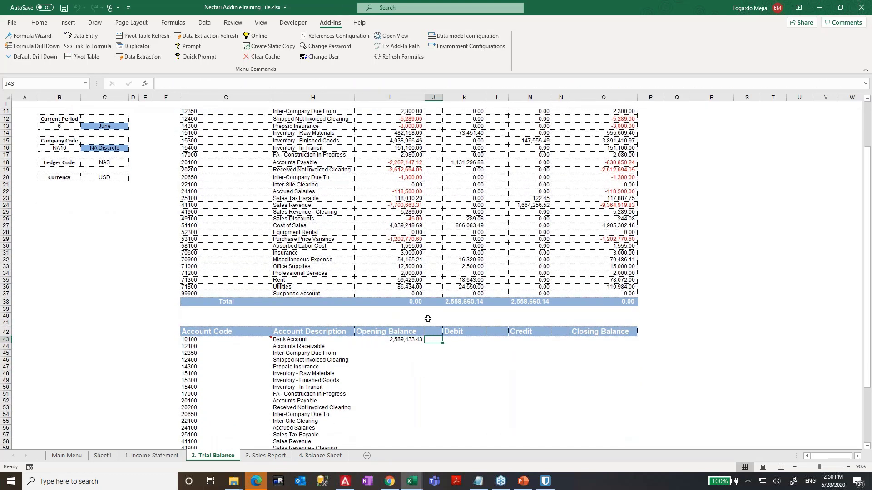
scroll(428, 321, up, 4)
scroll(420, 227, down, 2)
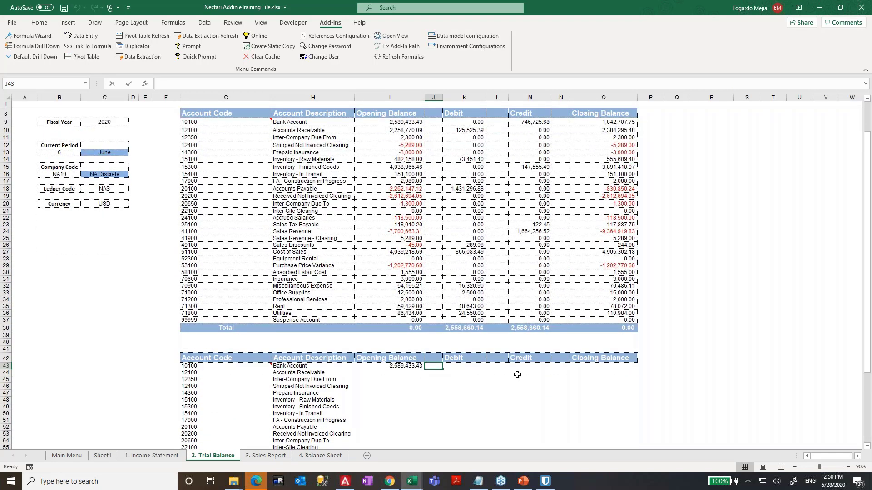
text(+)
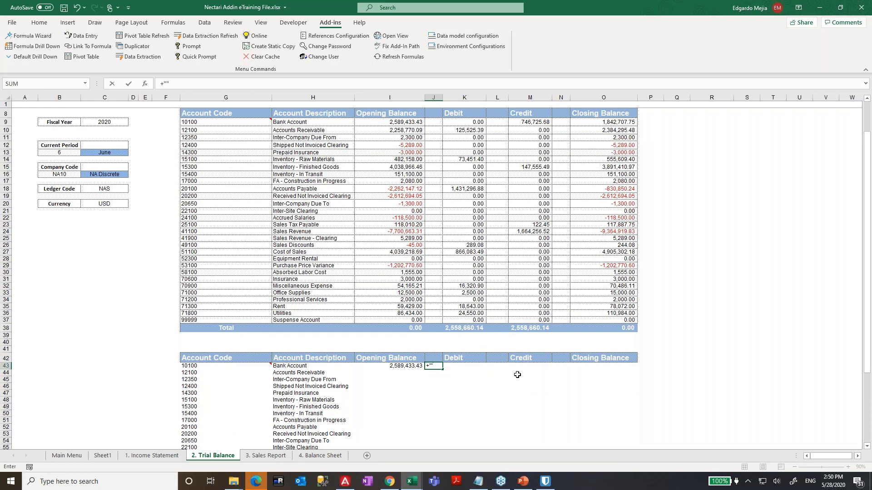
key(Escape)
key(Left)
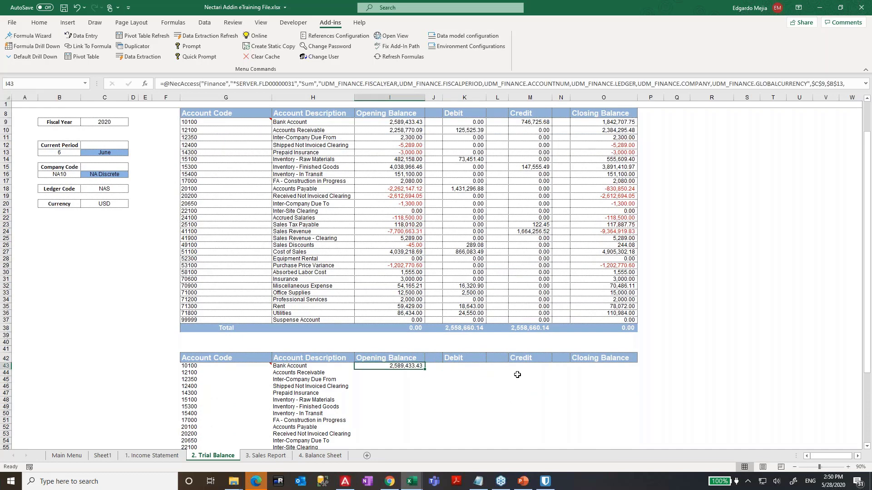
key(Right)
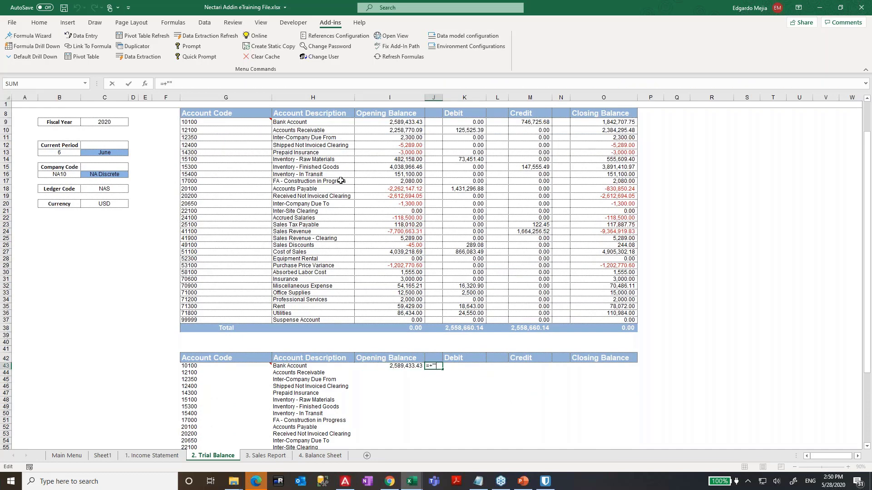
click(167, 86)
drag(176, 84, 156, 84)
key(Escape)
key(Left)
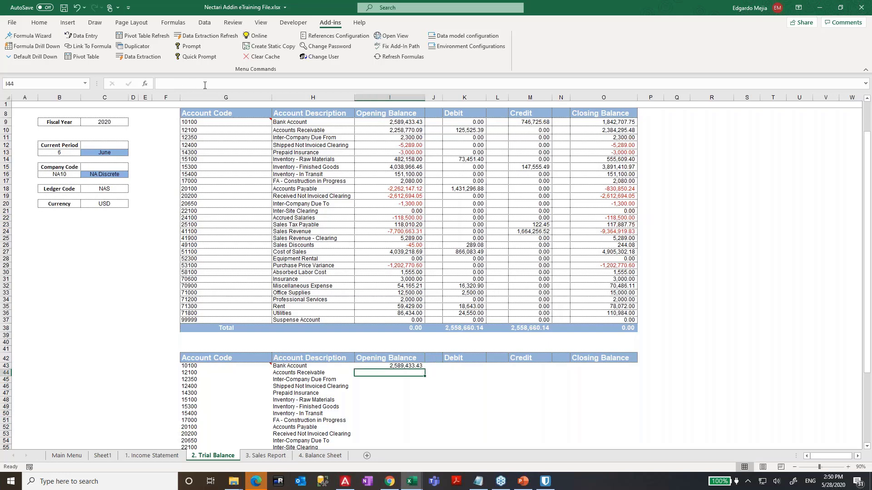
- Copy I43's formula into K43 and change its field to Debit with Sum, giving 0.00
key(ctrl+c)
key(Right)
key(Right)
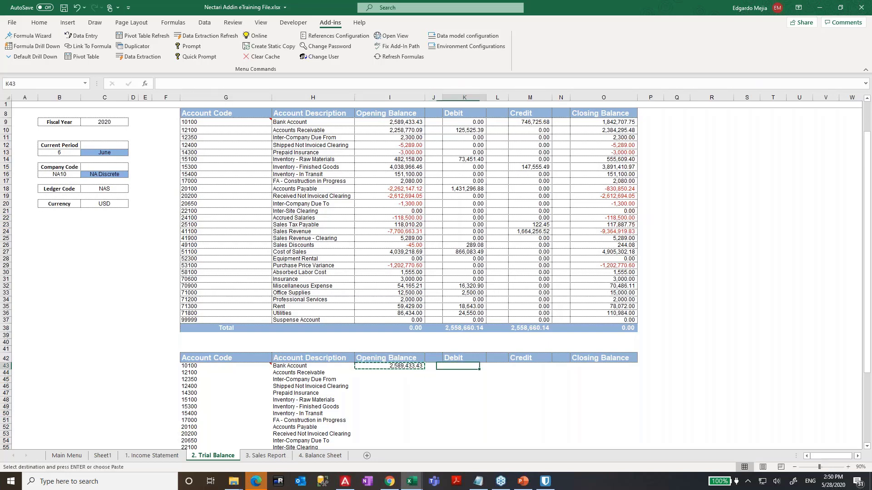
key(ctrl+v)
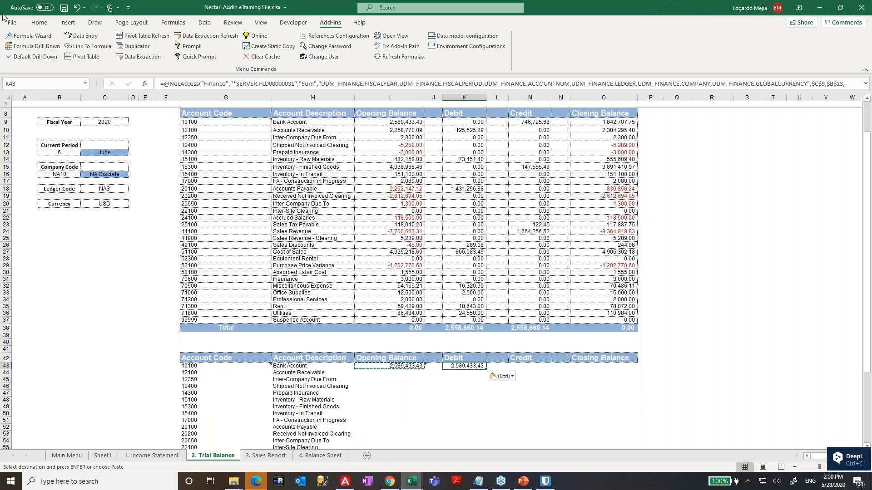
click(39, 40)
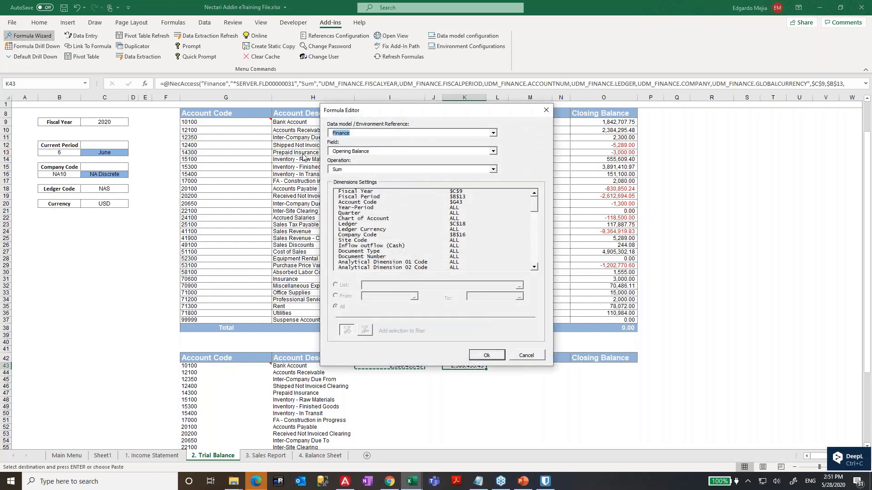
click(349, 154)
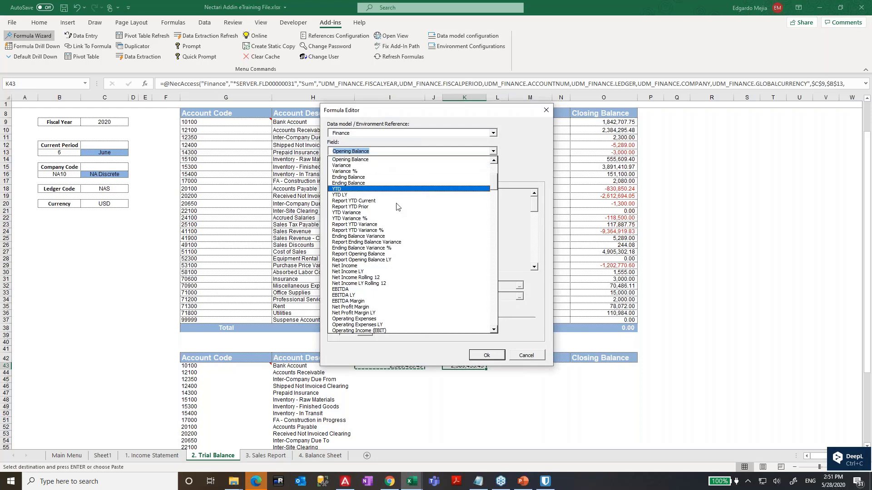
scroll(494, 189, up, 6)
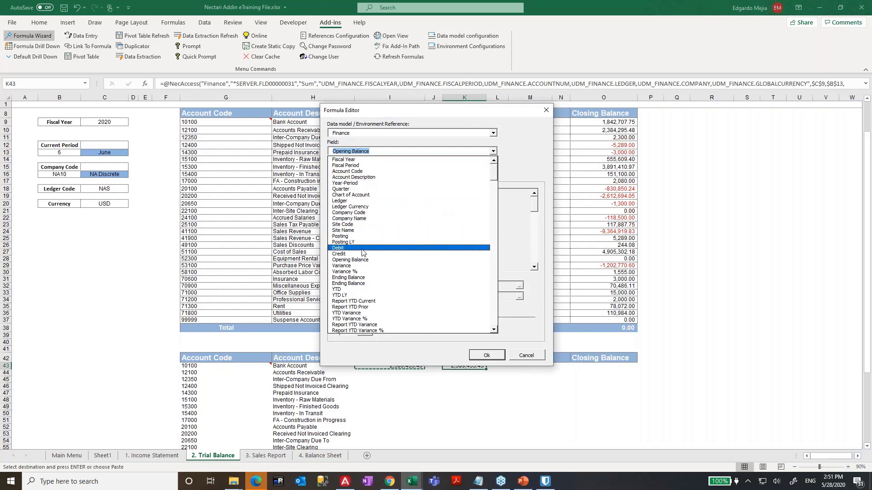
click(363, 249)
click(350, 170)
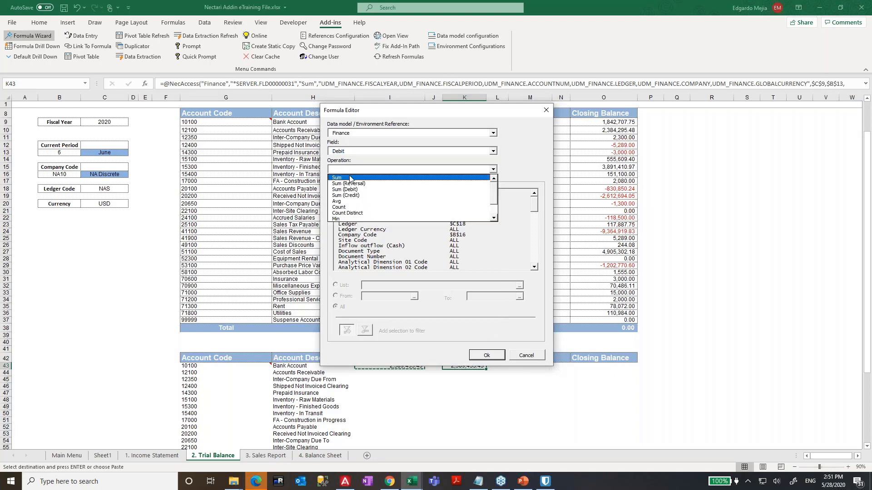
click(352, 226)
click(486, 354)
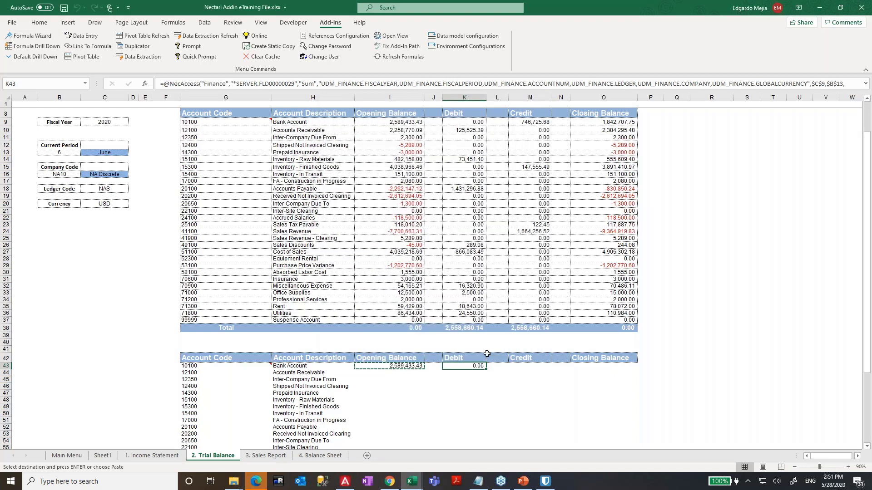
- Enter +"" in spacer cell L43
key(ctrl+c)
key(Right)
key(Right)
key(Left)
key(BackSpace)
text(+)
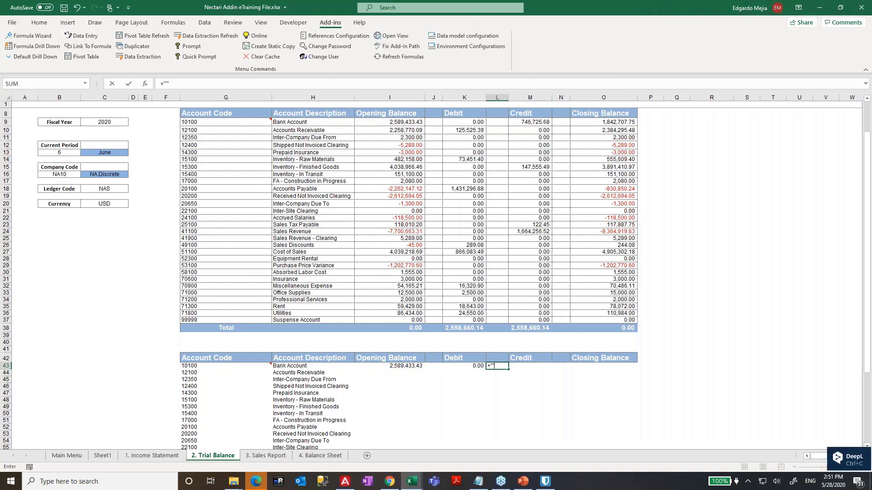
text("")
key(Return)
key(Up)
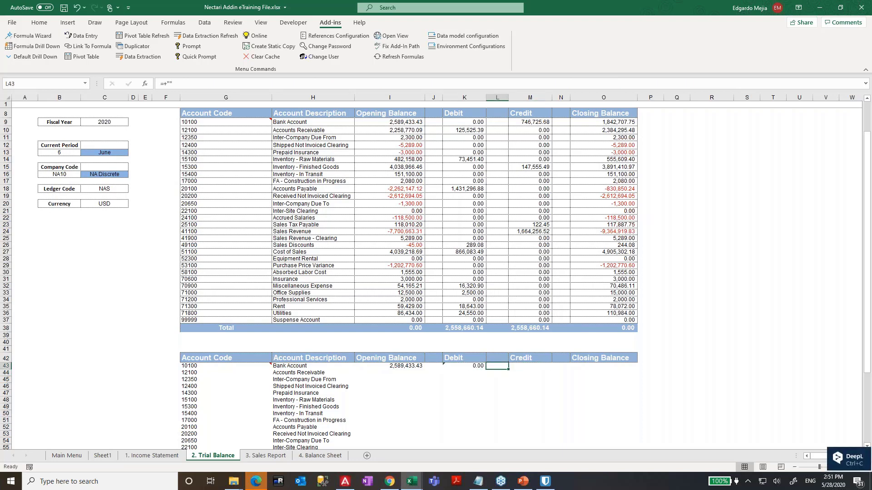
- Copy K43's formula into M43 and change its field to Credit with Sum, giving 746,725.68
key(Right)
key(Left)
key(Left)
key(ctrl+c)
key(Right)
key(Right)
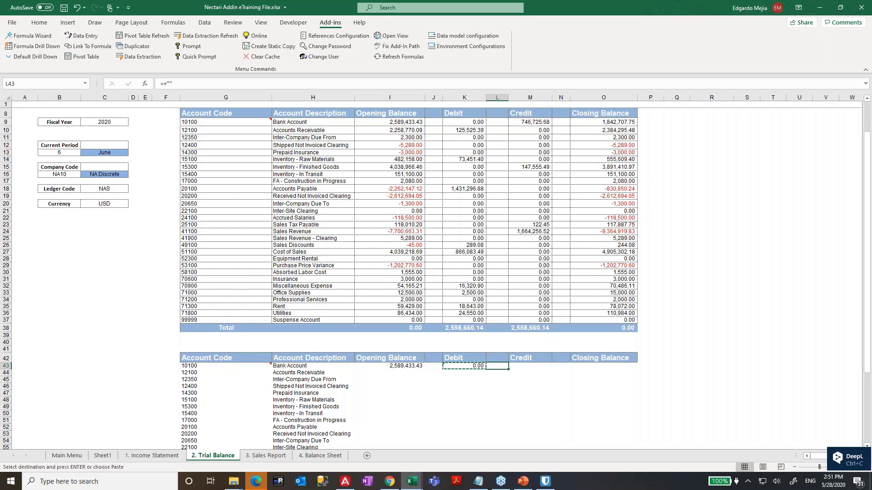
key(ctrl+v)
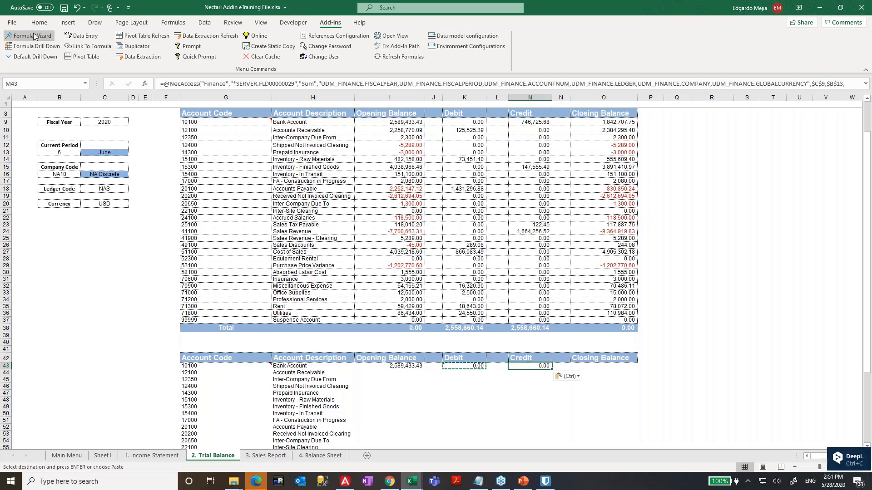
click(29, 35)
click(454, 203)
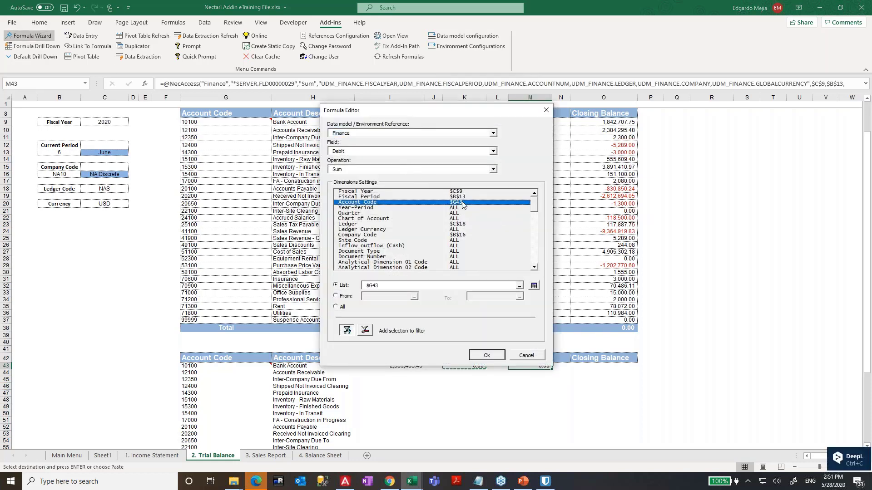
click(394, 152)
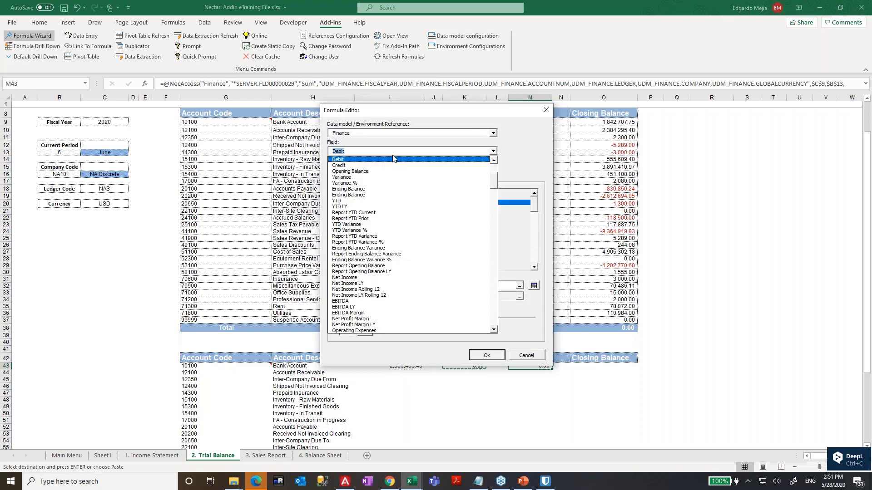
click(356, 172)
click(353, 170)
click(352, 178)
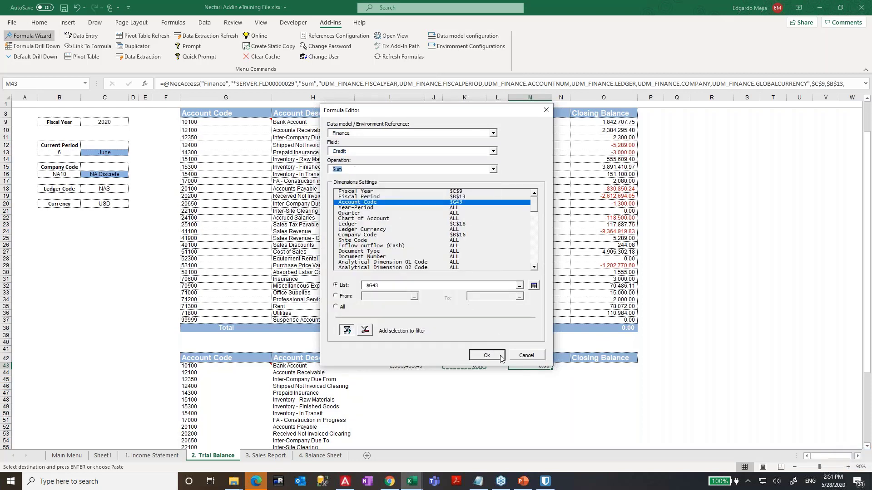
click(486, 356)
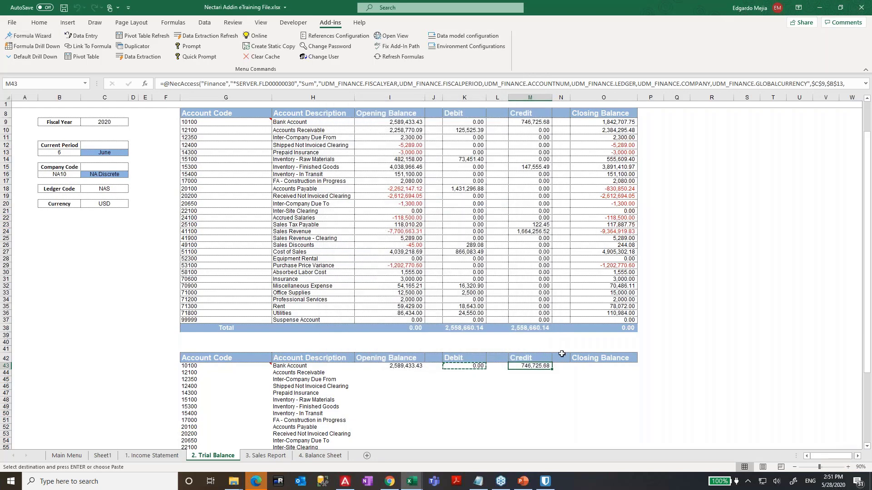
key(Right)
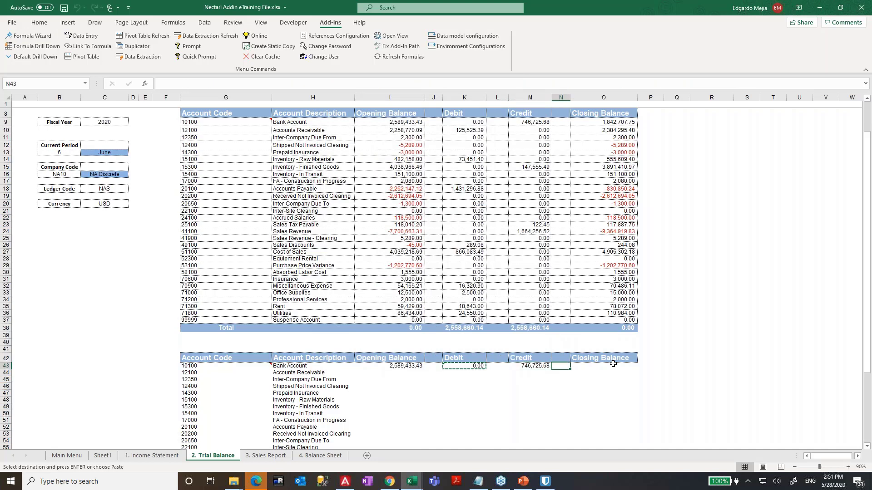
- Enter =+I43+K43-M43 in O43, giving a Bank Account closing balance of 1,842,707.75
text(+")
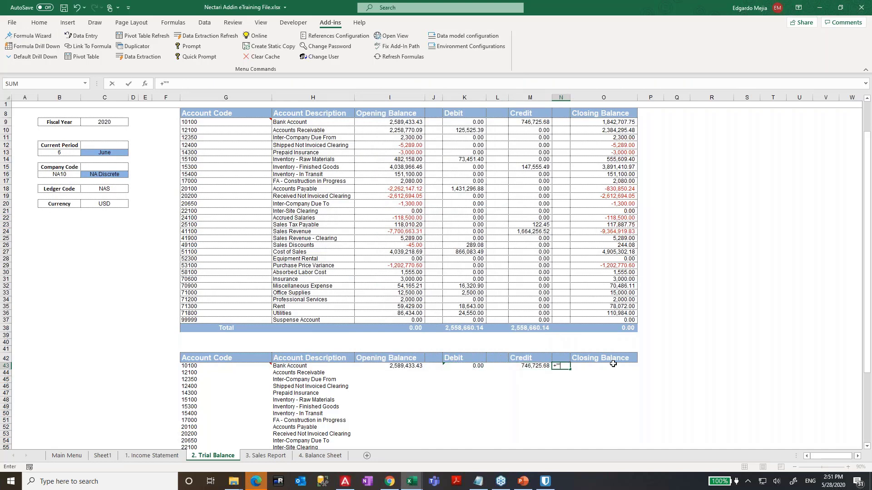
click(613, 365)
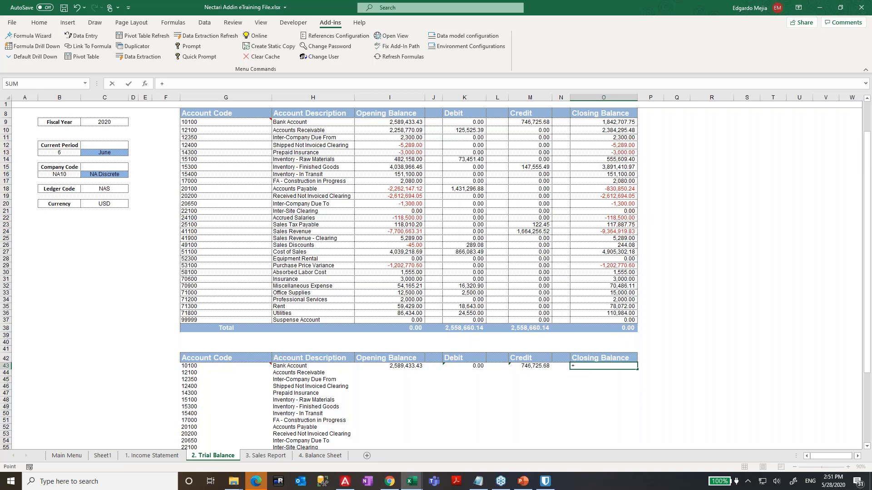
key(Left)
key(Left)
key(Left)
key(Left)
key(Left)
key(Left)
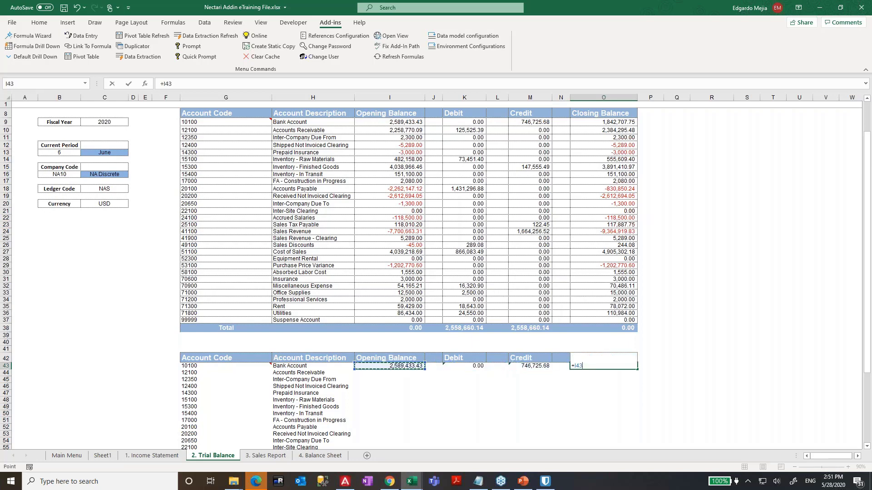
text(+)
key(Left)
key(Left)
key(Left)
key(Left)
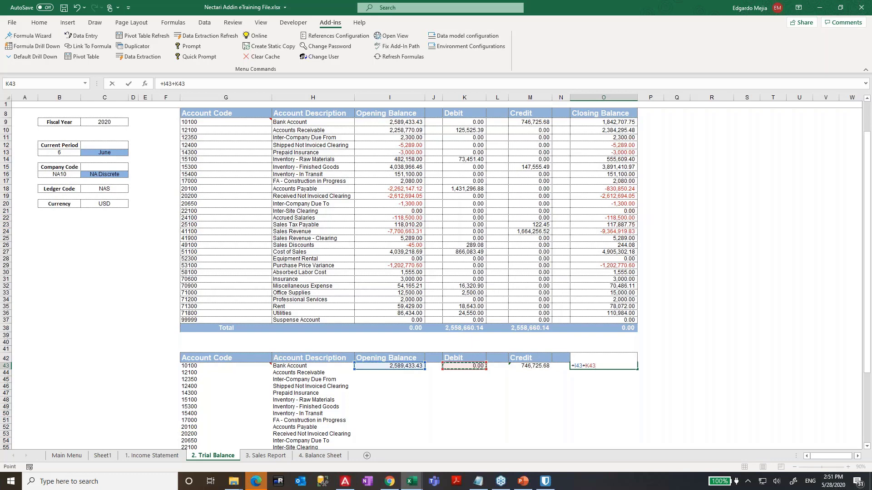
text(-)
key(Left)
key(Left)
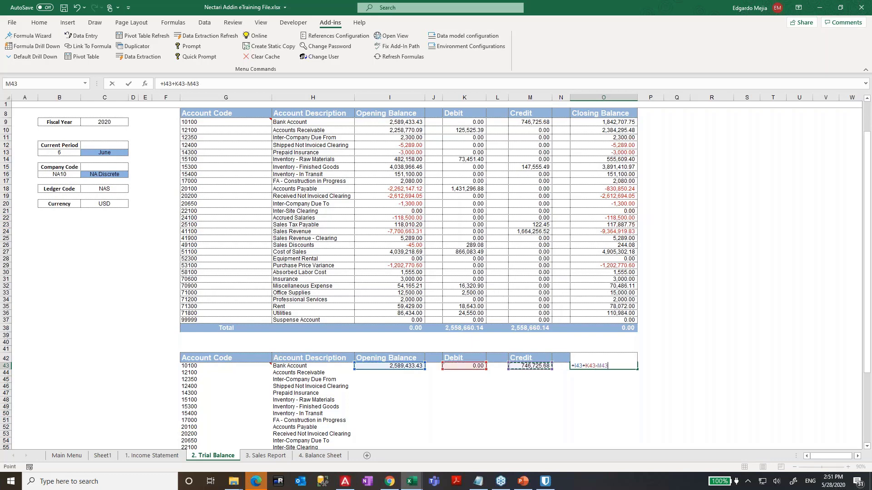
key(Return)
key(Left)
key(Up)
key(Left)
key(Left)
key(Left)
key(Left)
key(Left)
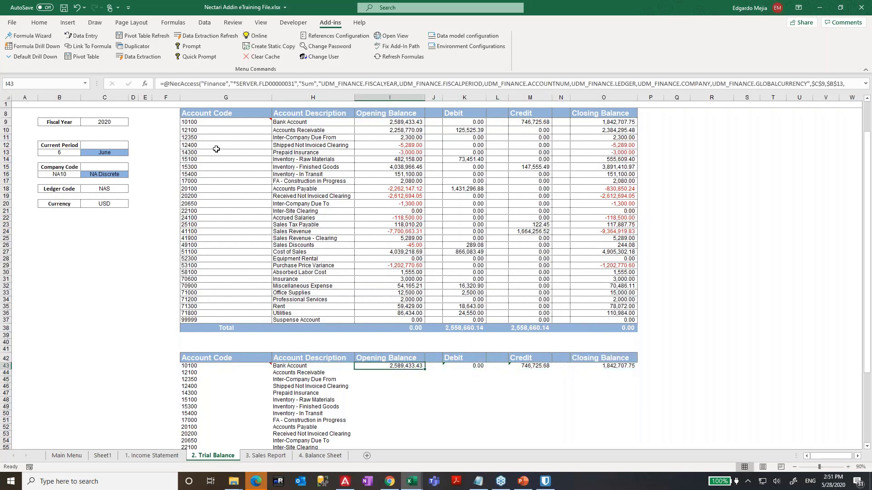
- Copy the I43:O43 formulas down to every account row through row 70
scroll(412, 249, down, 2)
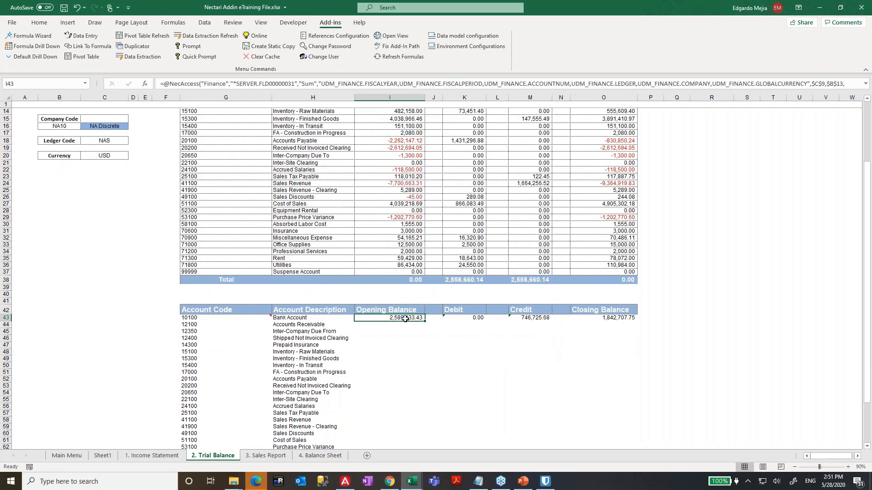
drag(411, 318, 628, 319)
key(ctrl+c)
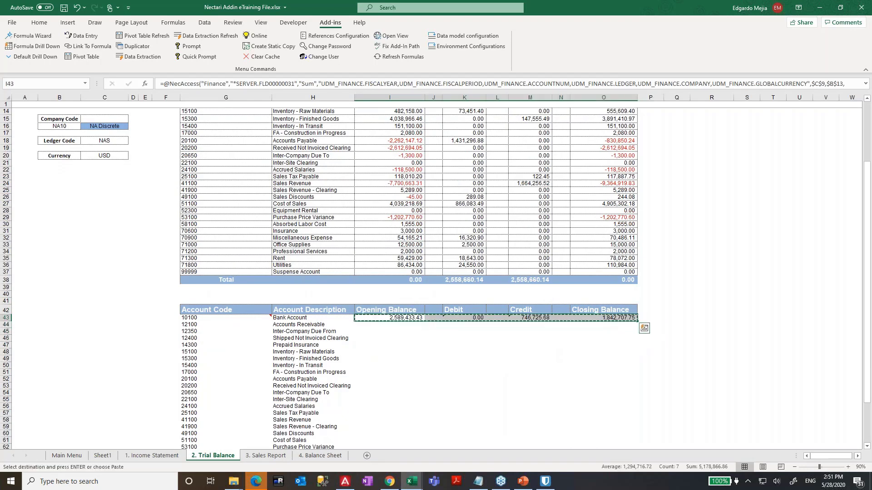
key(Left)
key(ctrl+Down)
key(Right)
key(Right)
key(Left)
key(ctrl+shift+Up)
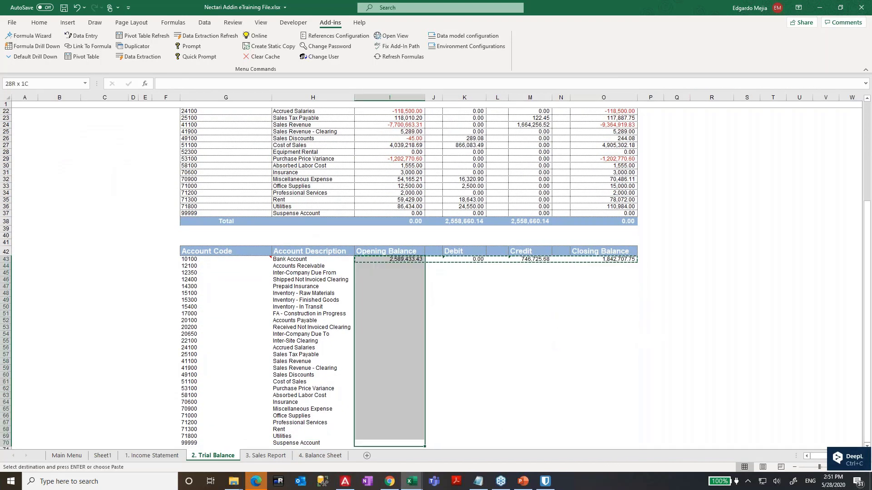
key(shift+Right)
key(shift+Right)
key(shift+Right)
key(shift+Right)
key(shift+Right)
key(shift+Right)
key(ctrl+v)
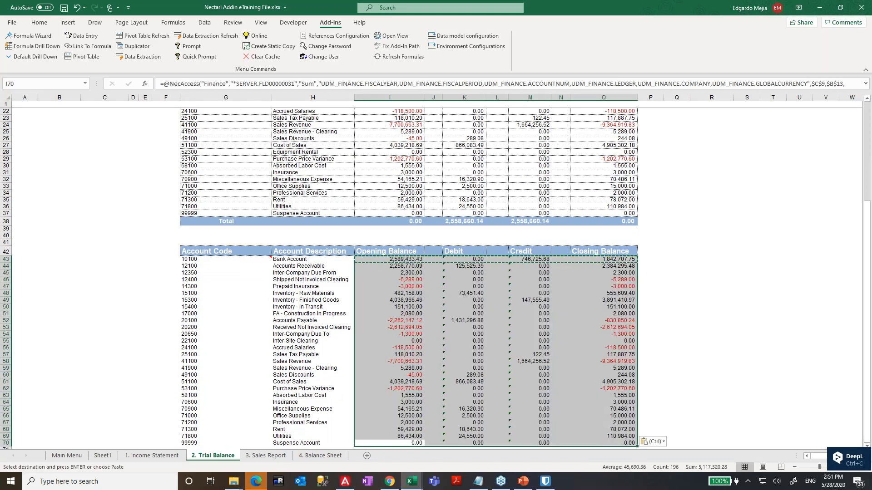
click(464, 306)
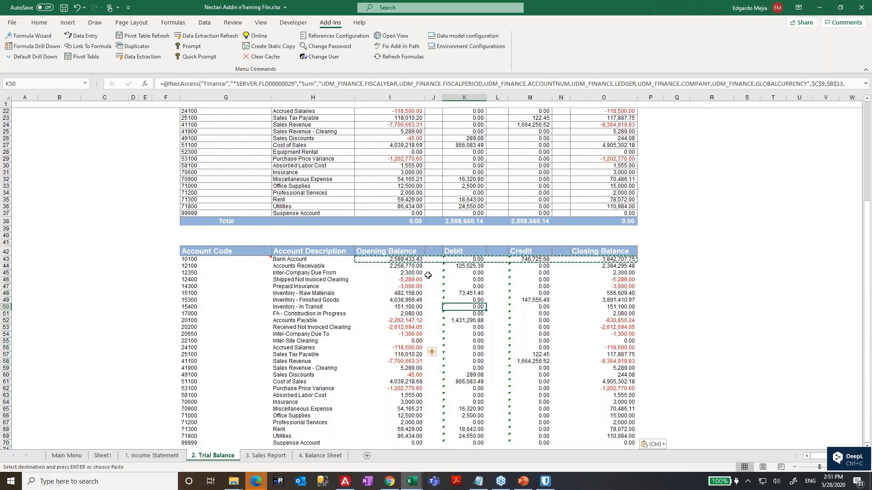
- Copy the Total row into row 71 with SUMs from row 43; debits and credits total 2,558,660.14
scroll(240, 271, up, 2)
drag(226, 267, 603, 266)
key(ctrl+c)
scroll(233, 389, down, 5)
click(227, 389)
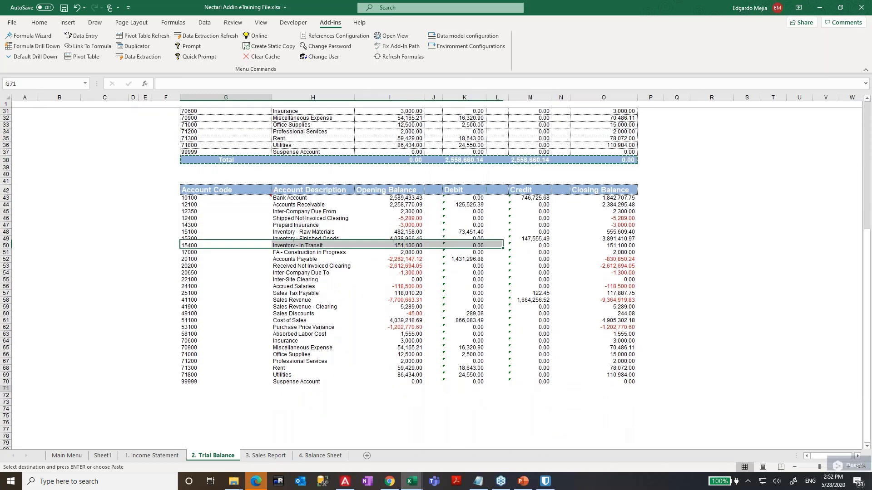
key(ctrl+v)
key(Right)
key(Right)
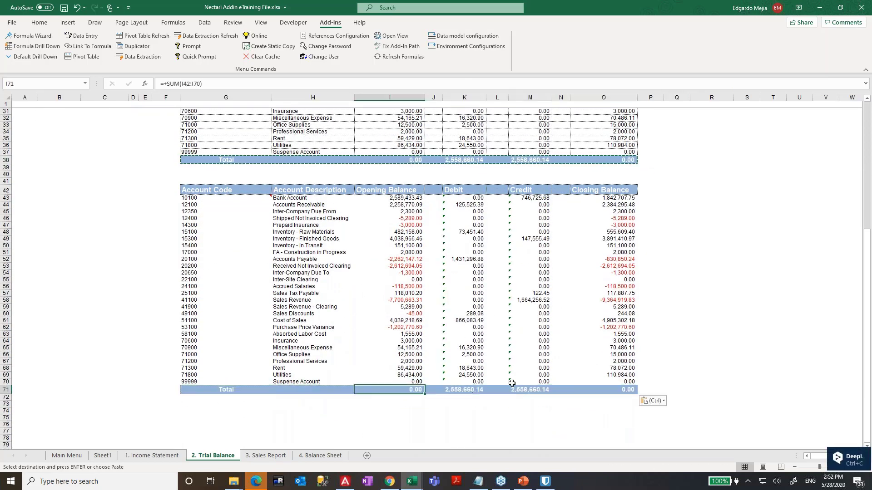
key(F2)
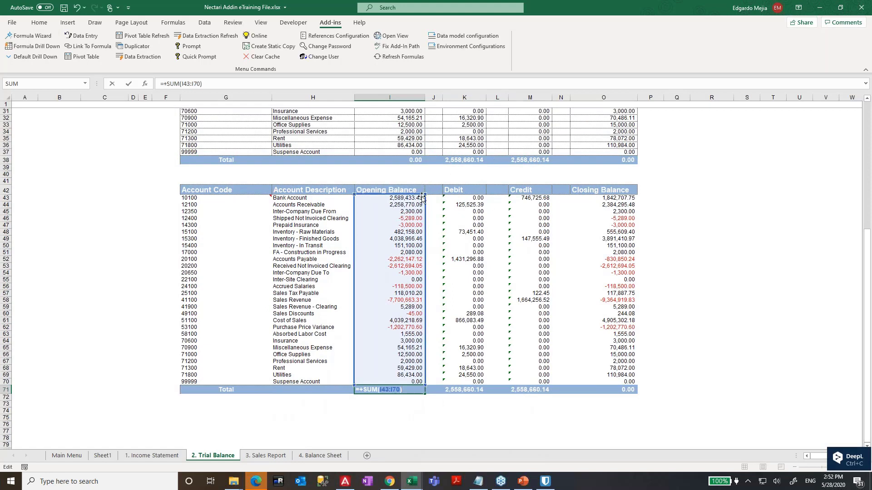
key(Return)
key(Up)
key(ctrl+c)
key(Right)
key(Right)
key(Right)
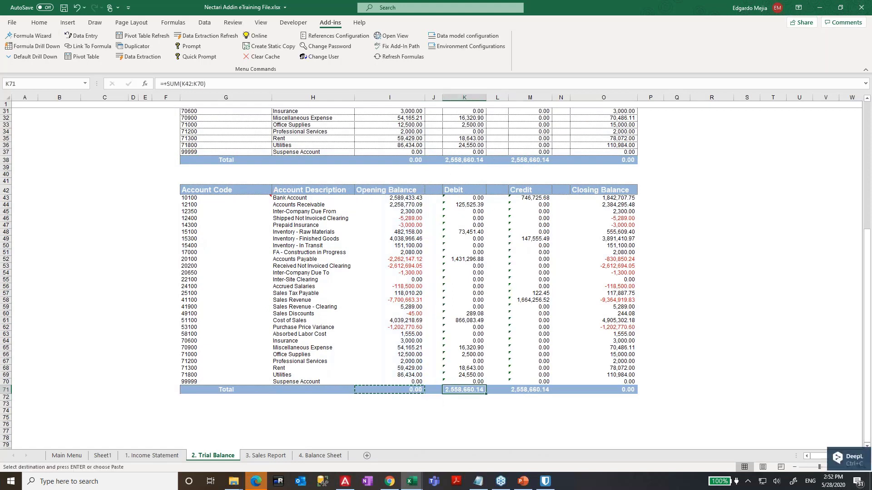
key(ctrl+v)
key(Right)
key(ctrl+v)
key(Right)
key(Right)
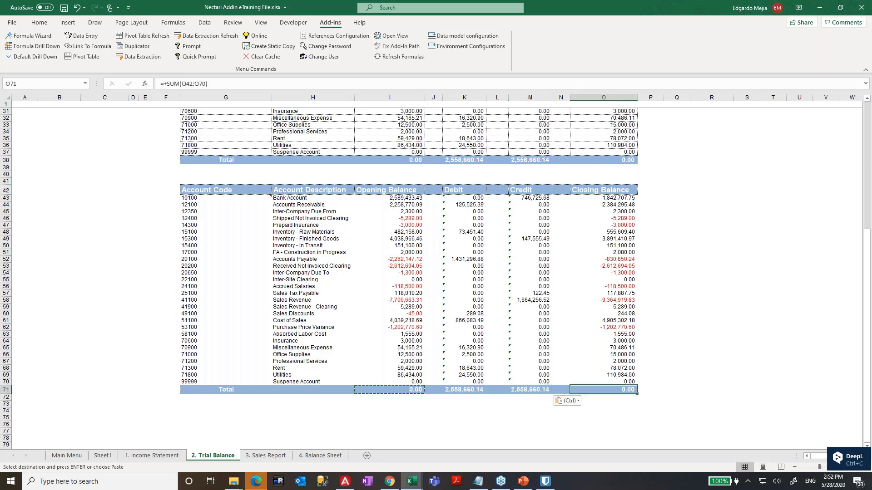
key(ctrl+v)
key(Left)
scroll(229, 185, up, 4)
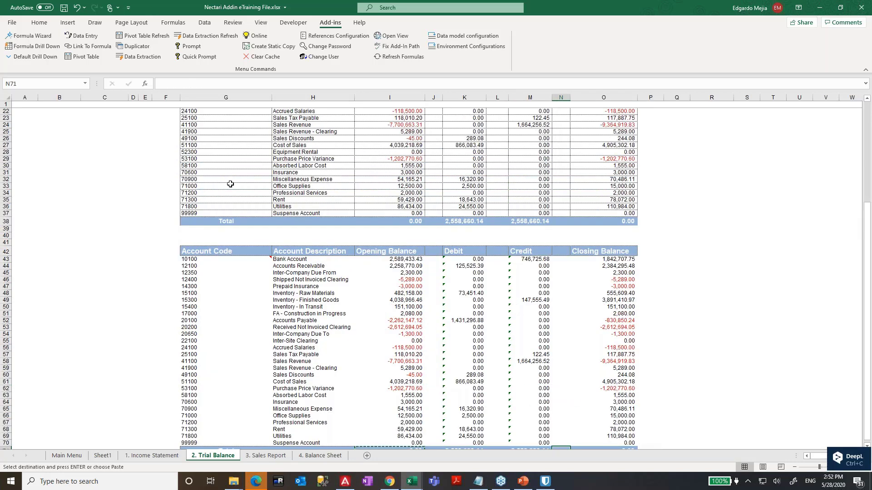
- Delete the old static trial balance range with Shift cells up, then select the moved-up table
drag(169, 248, 690, 140)
right_click(518, 204)
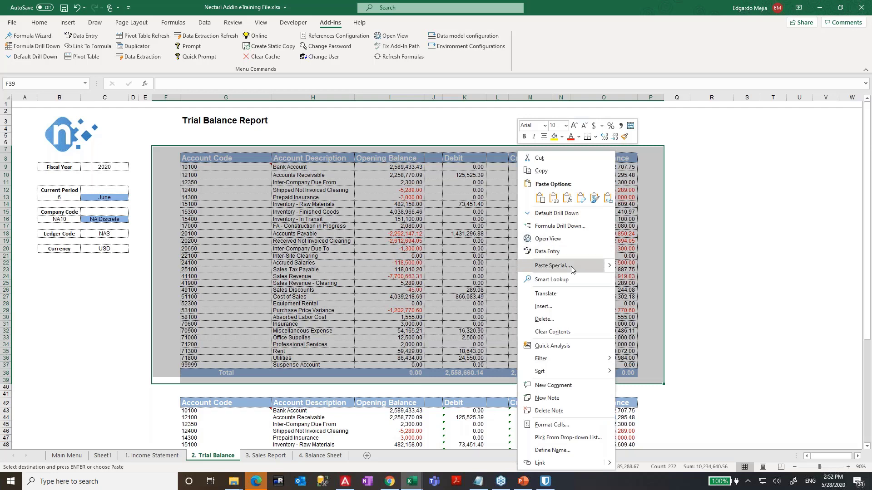
click(577, 320)
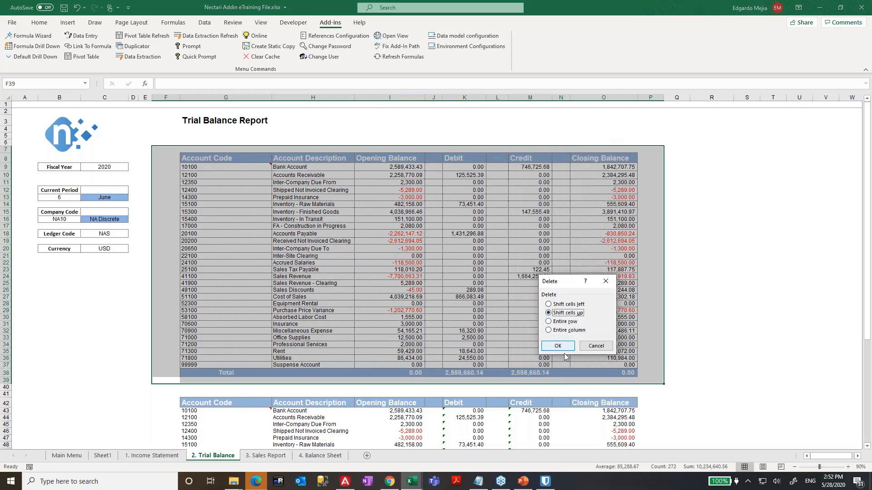
key(Return)
click(420, 247)
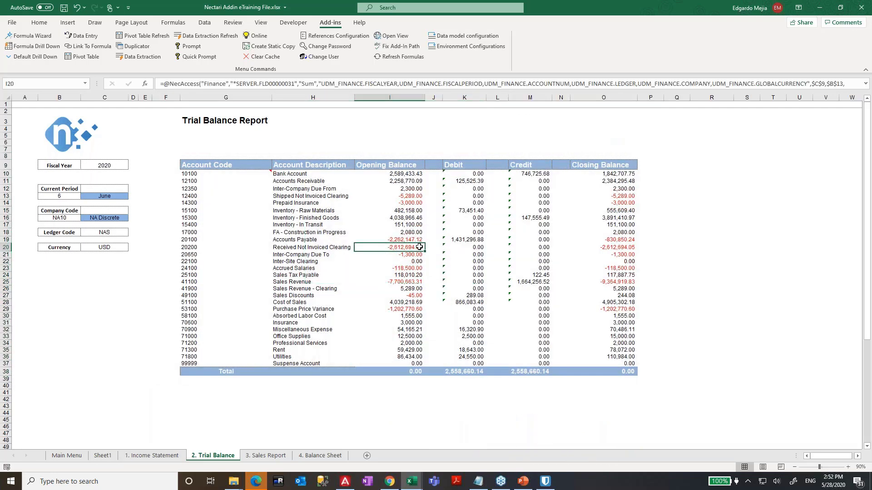
click(226, 170)
drag(227, 170, 609, 371)
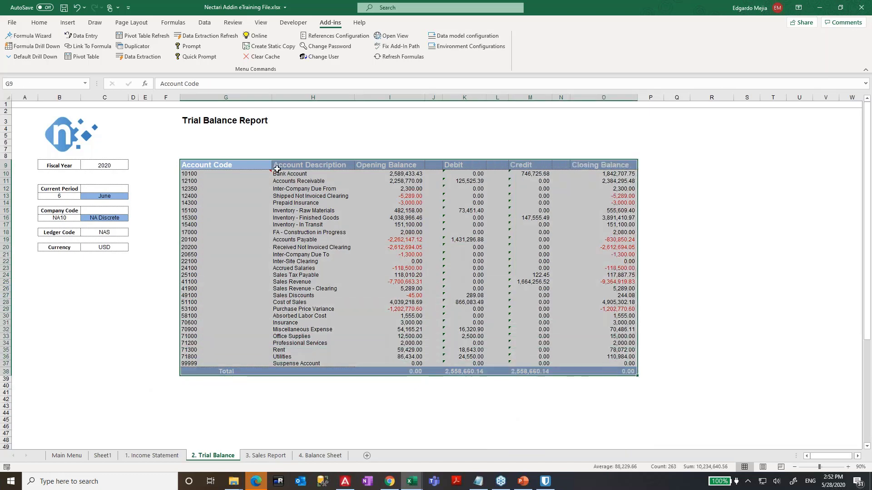
- Try solid All Borders on the table, check a few cells, then undo them
click(45, 24)
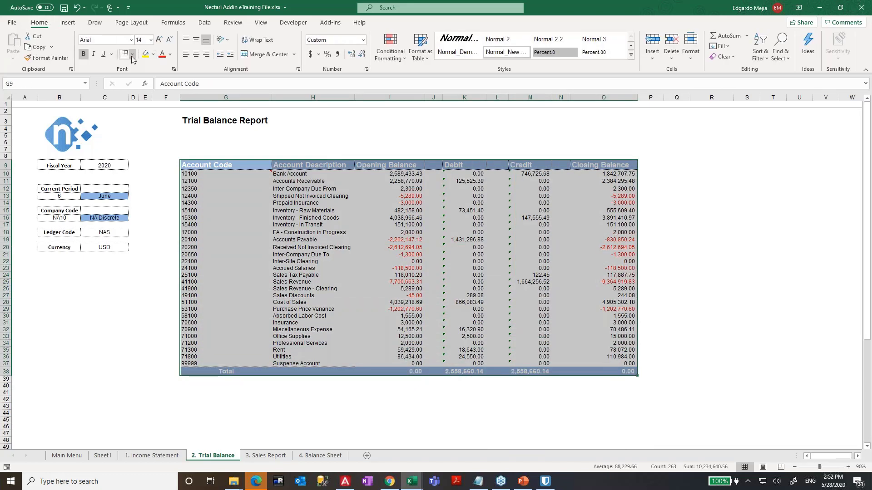
click(131, 54)
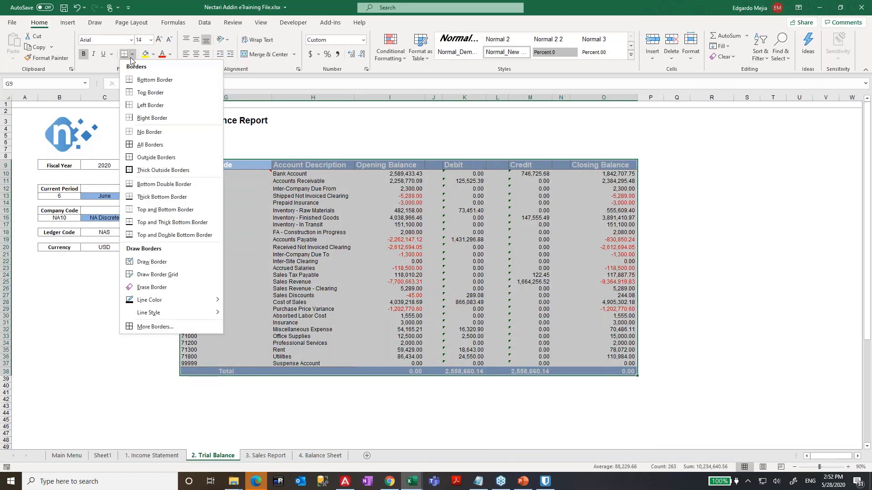
click(129, 146)
click(449, 268)
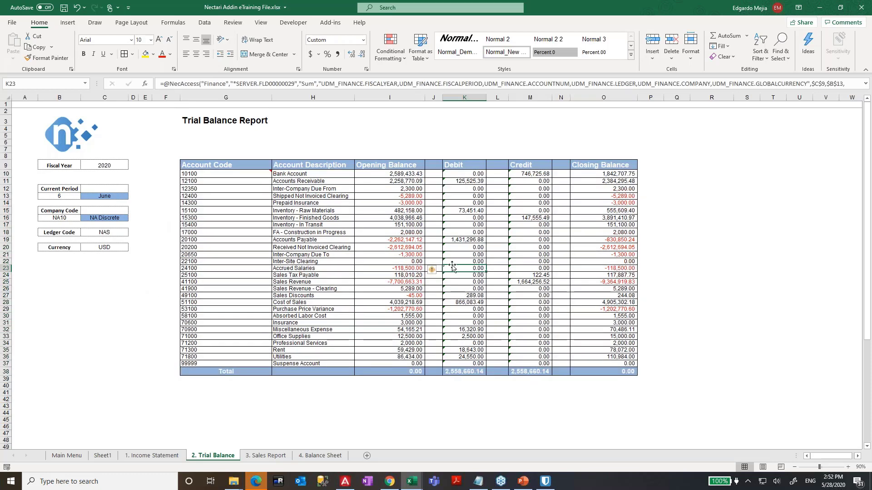
click(273, 295)
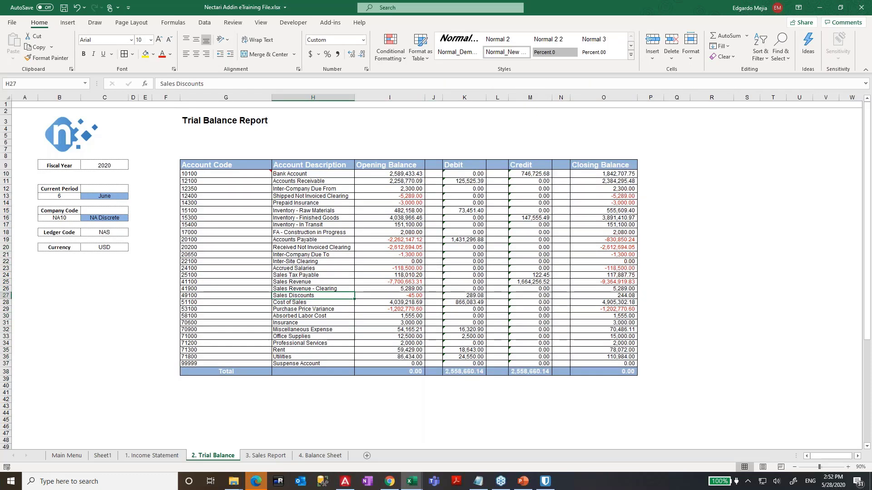
click(452, 262)
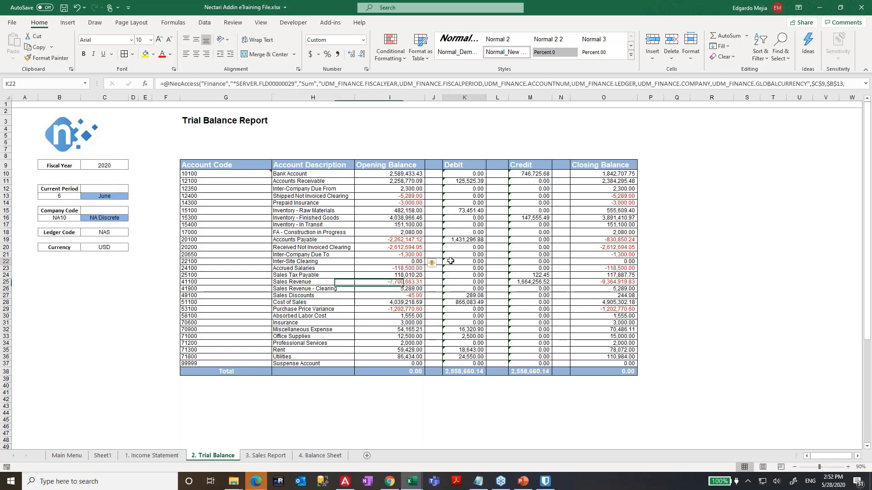
key(ctrl+z)
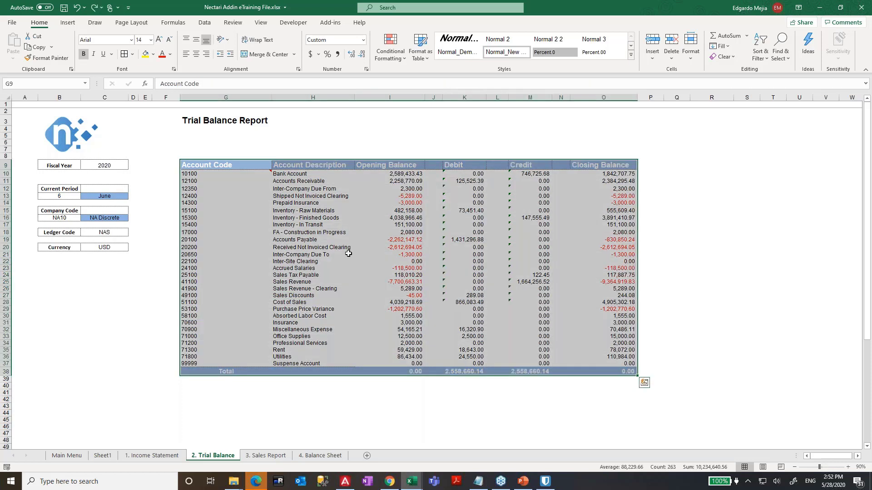
click(348, 254)
- Apply dotted inside and edge borders to G9:O38 through Format Cells > Border
drag(249, 165, 607, 372)
right_click(584, 331)
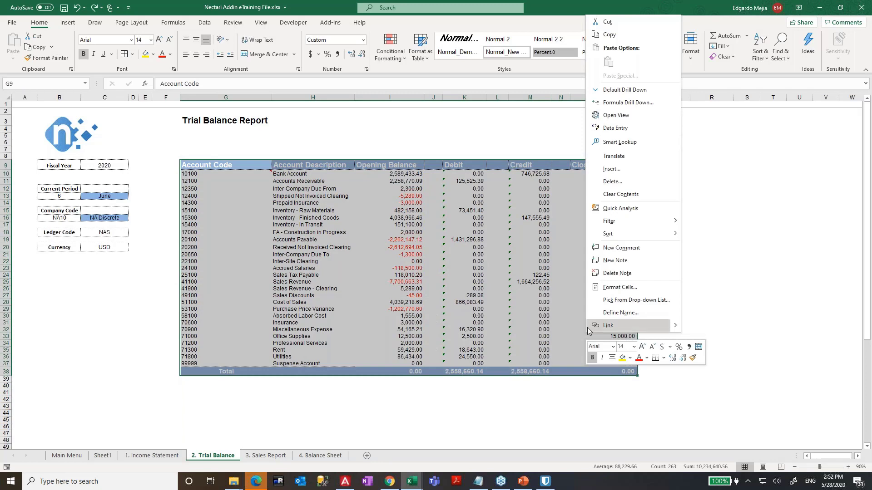
click(631, 288)
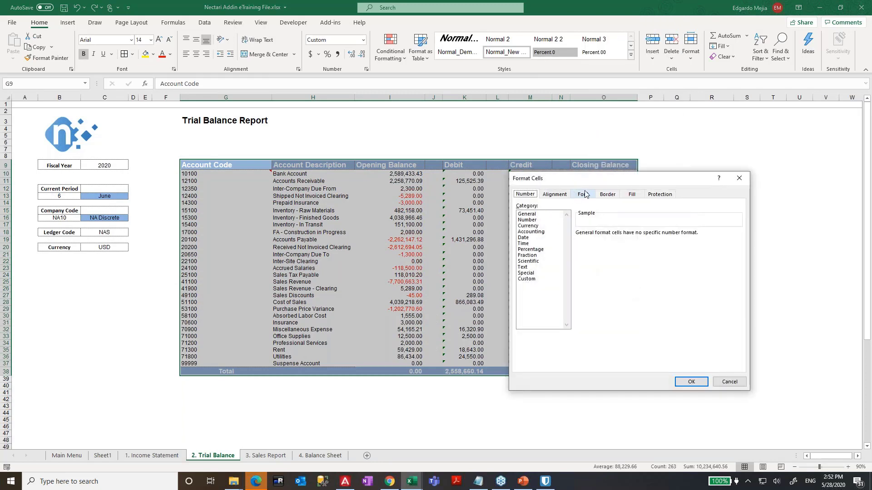
click(604, 195)
drag(604, 178, 436, 132)
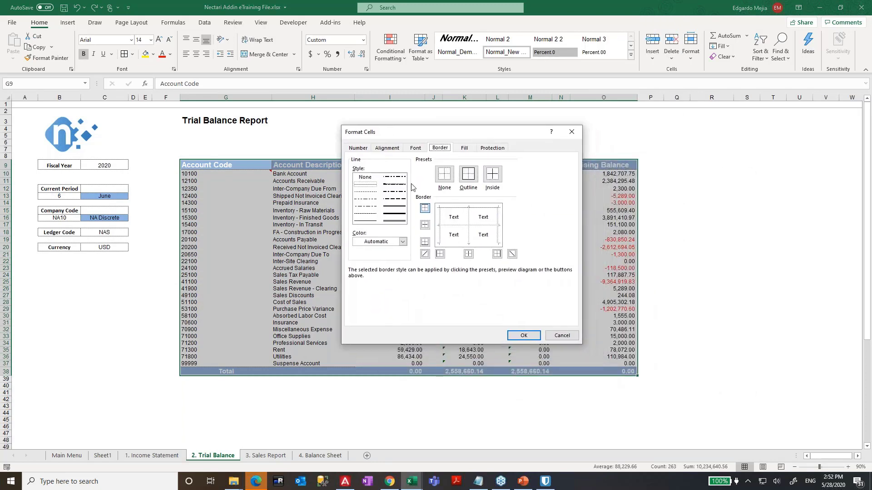
click(366, 193)
click(440, 254)
click(469, 254)
click(499, 255)
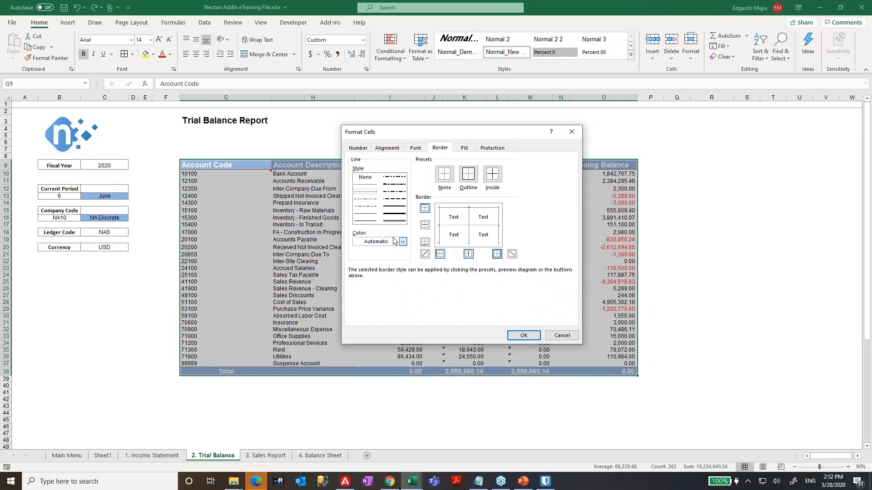
click(427, 245)
click(531, 338)
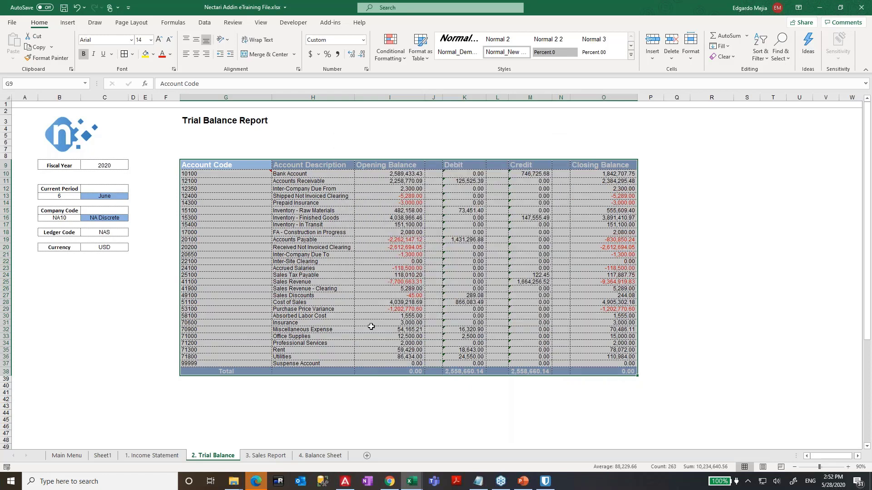
click(518, 385)
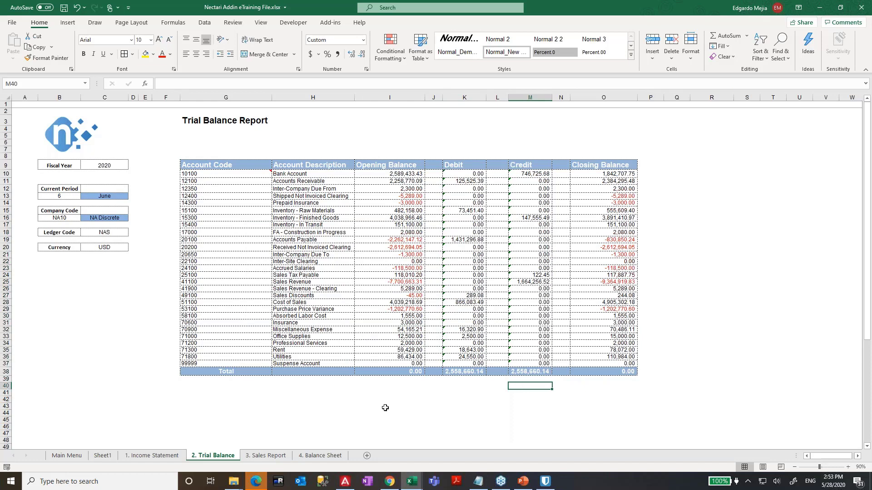
click(362, 288)
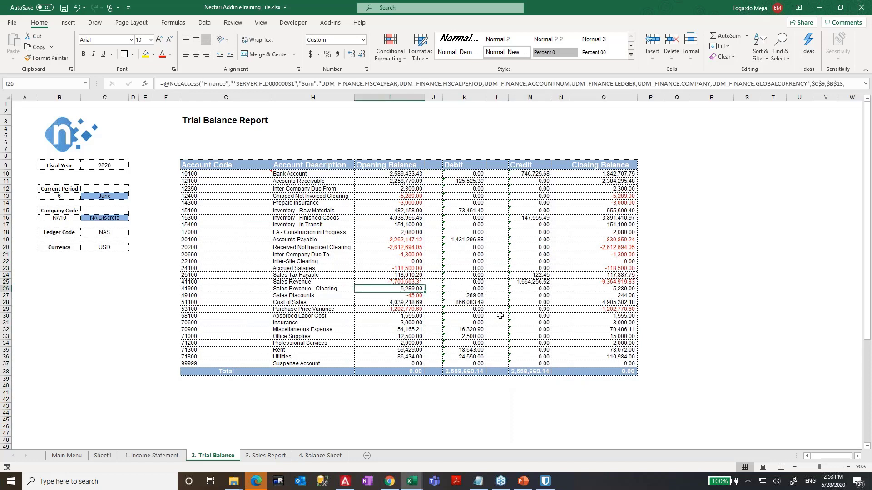
click(241, 369)
key(Right)
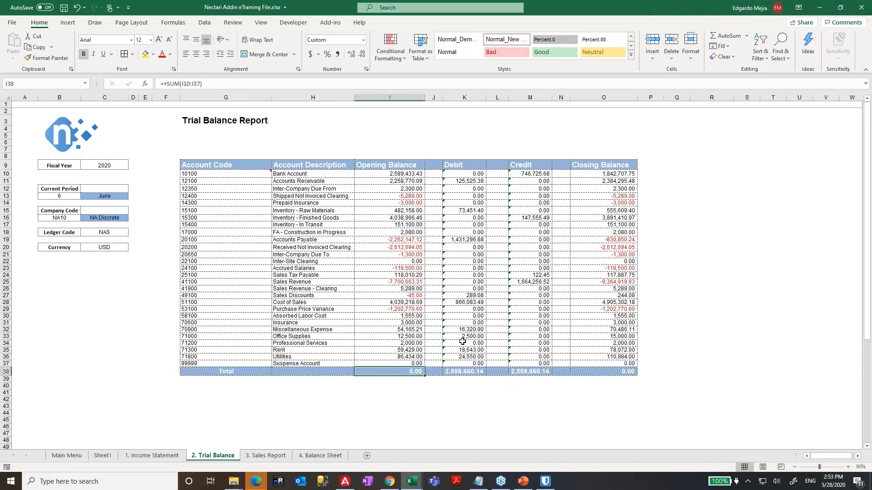
key(Up)
key(Up)
key(Up)
key(Up)
key(ctrl+Up)
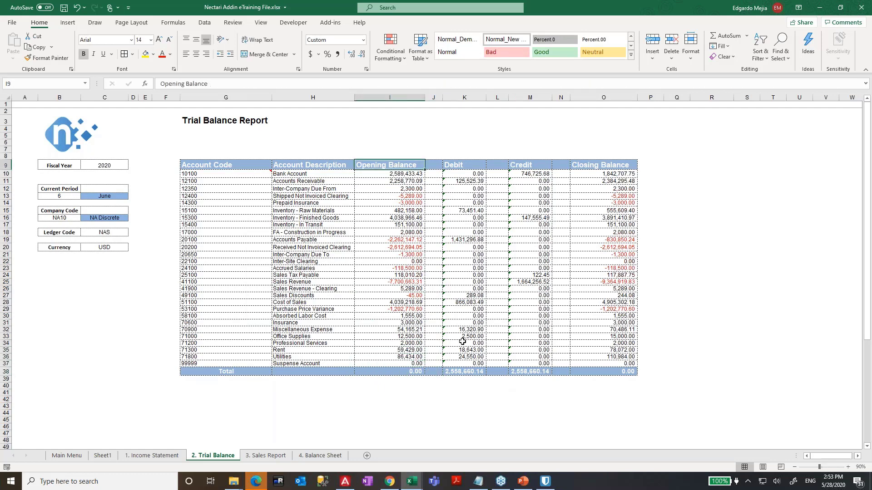
key(Right)
click(479, 369)
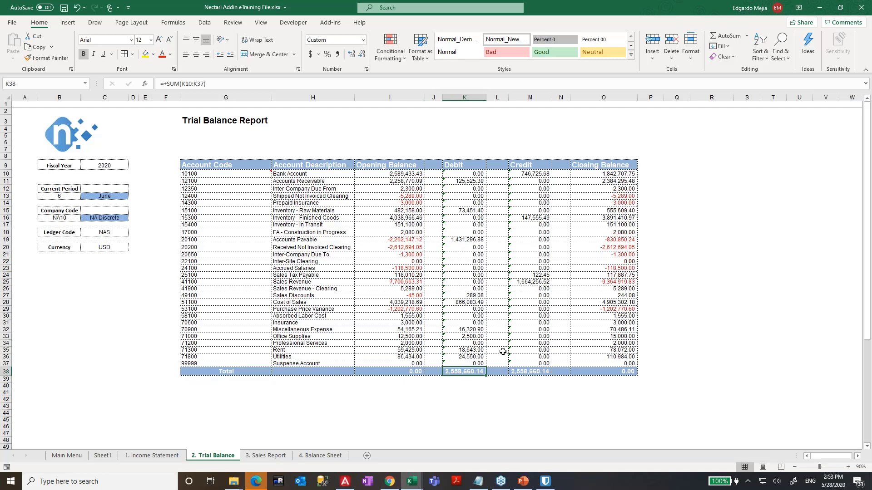
click(526, 373)
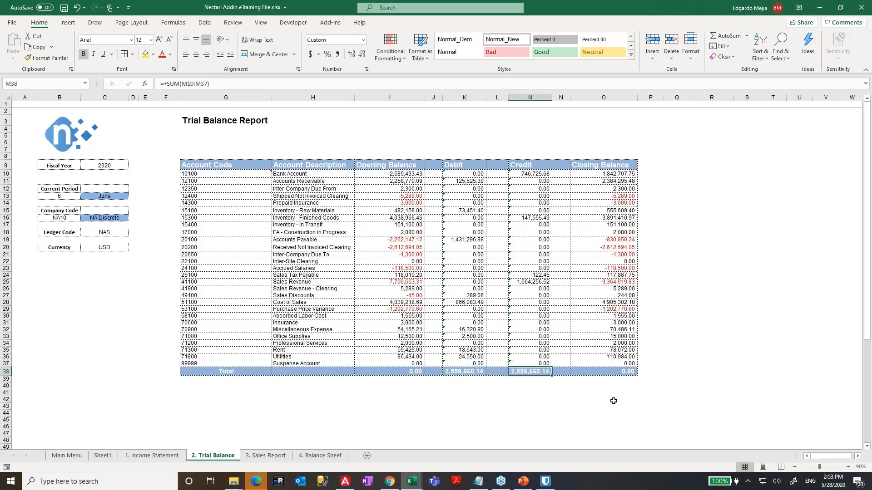
key(Right)
key(Right)
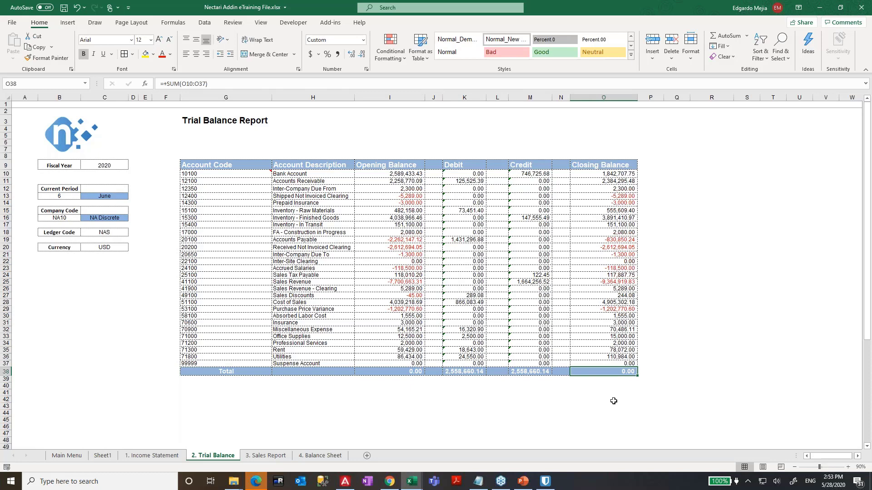
key(Left)
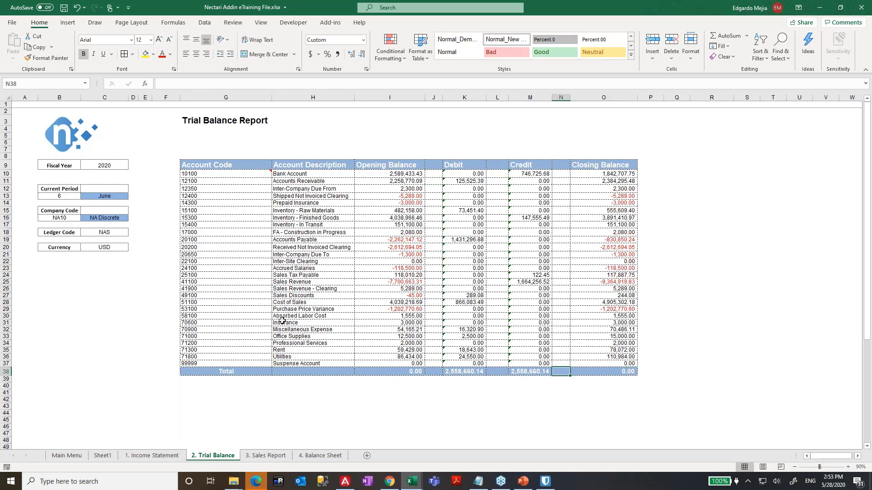
click(285, 296)
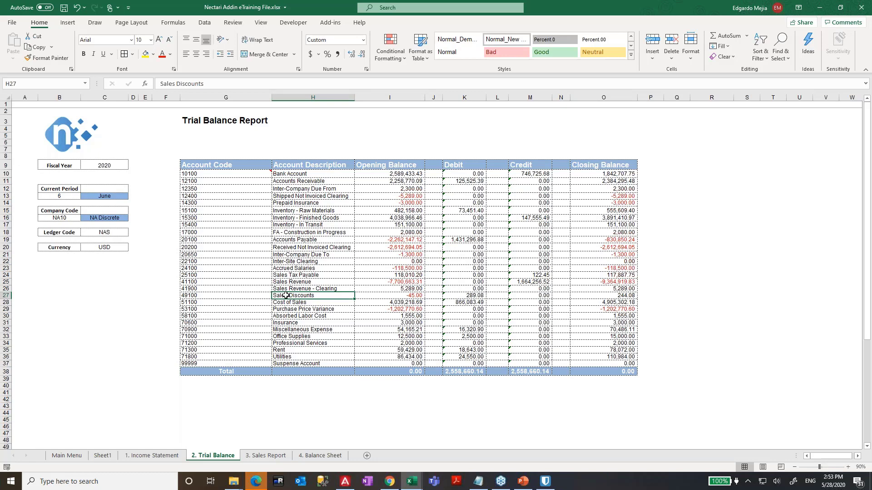
- Clear the balance figures in I14:O37
mouse_move(385, 206)
mouse_down()
mouse_move(626, 302)
mouse_move(626, 366)
mouse_up()
key(Delete)
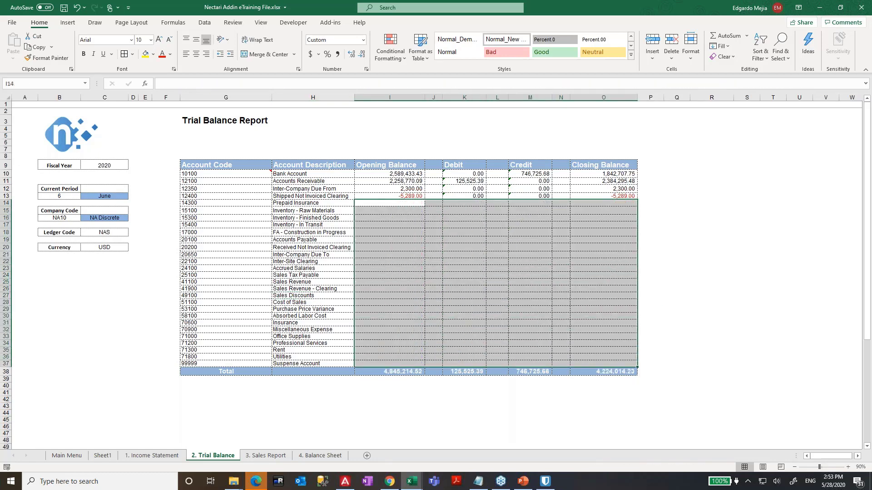
key(Up)
key(Up)
key(Right)
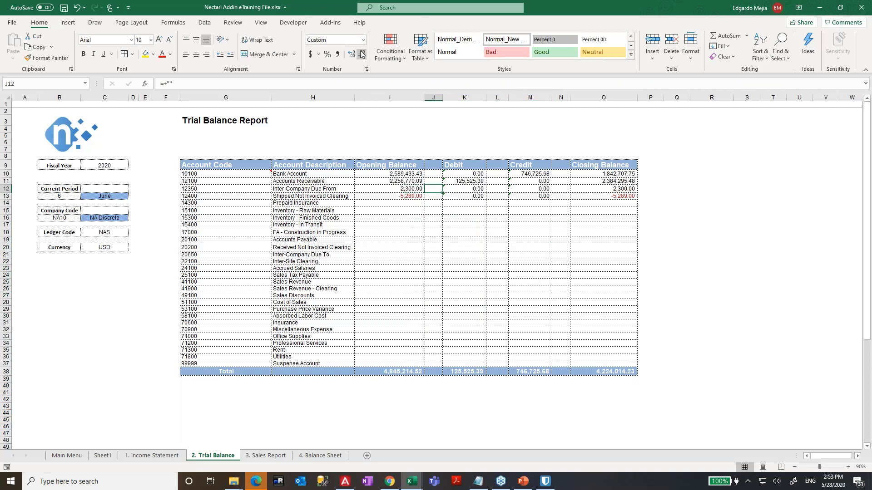
- Run a Data Extraction Refresh on this worksheet to repopulate the balances
click(329, 25)
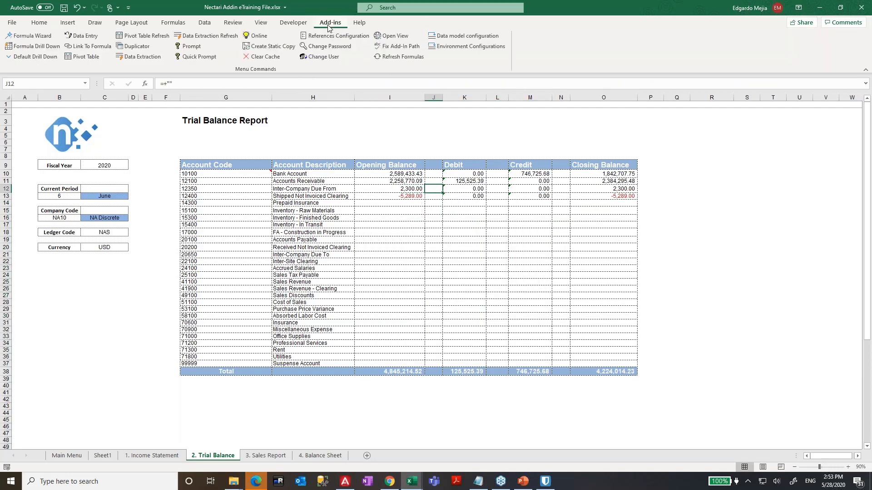
click(208, 38)
click(420, 236)
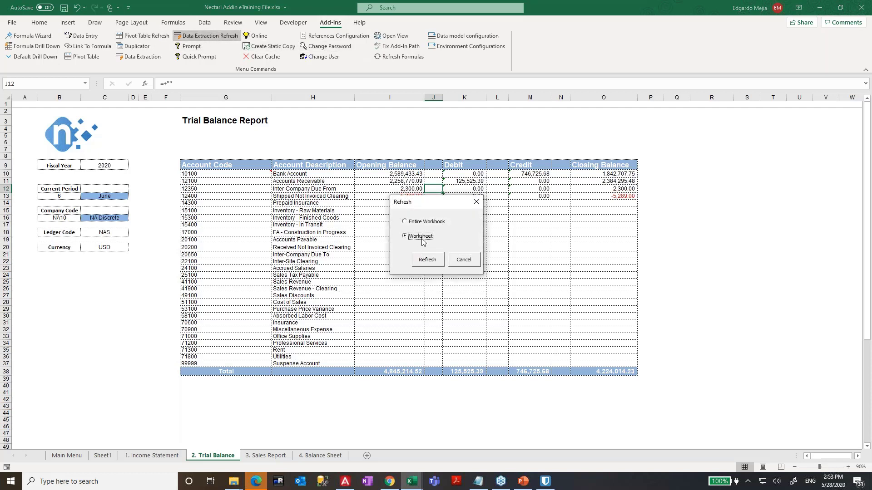
click(427, 262)
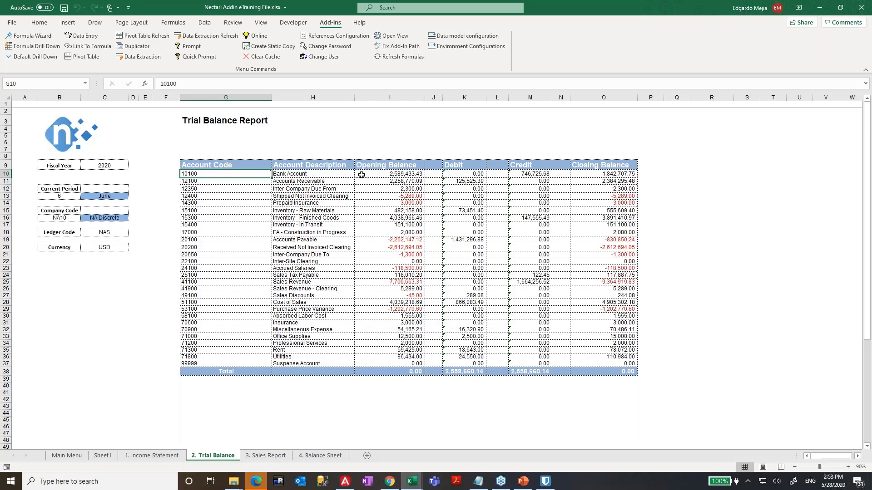
- Delete rows 23 to 32 from the trial balance table
drag(244, 174, 323, 363)
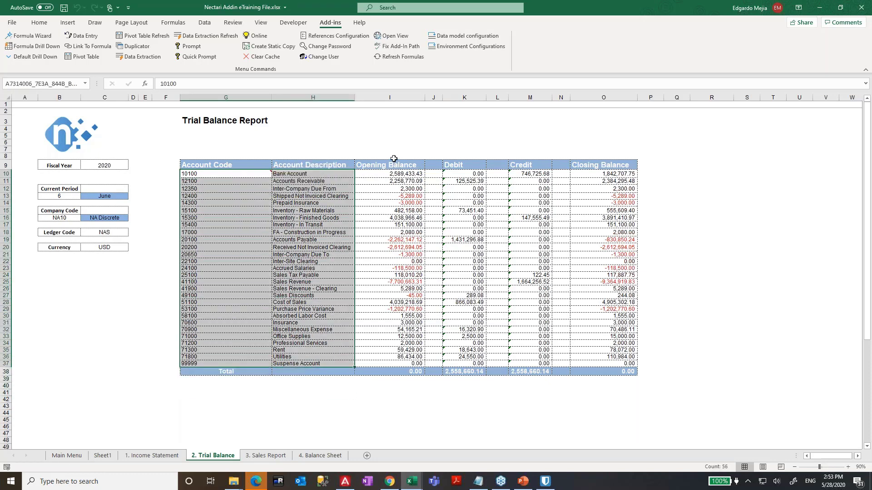
drag(387, 173, 590, 365)
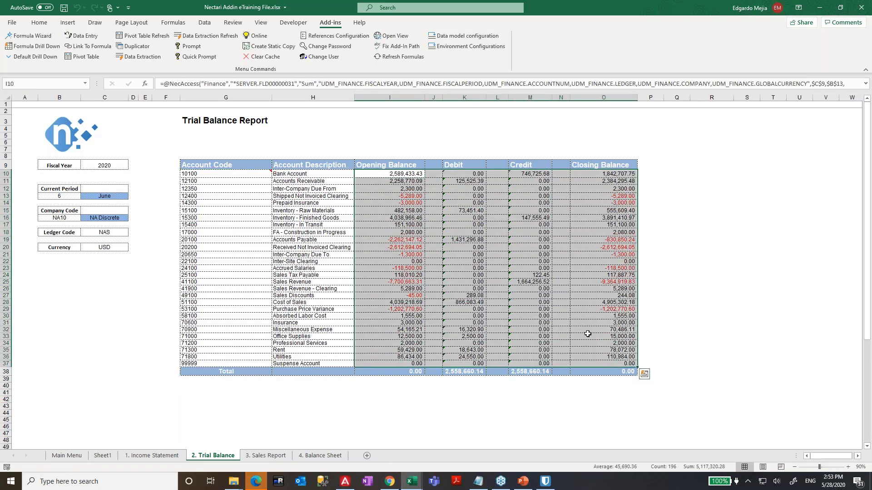
click(265, 266)
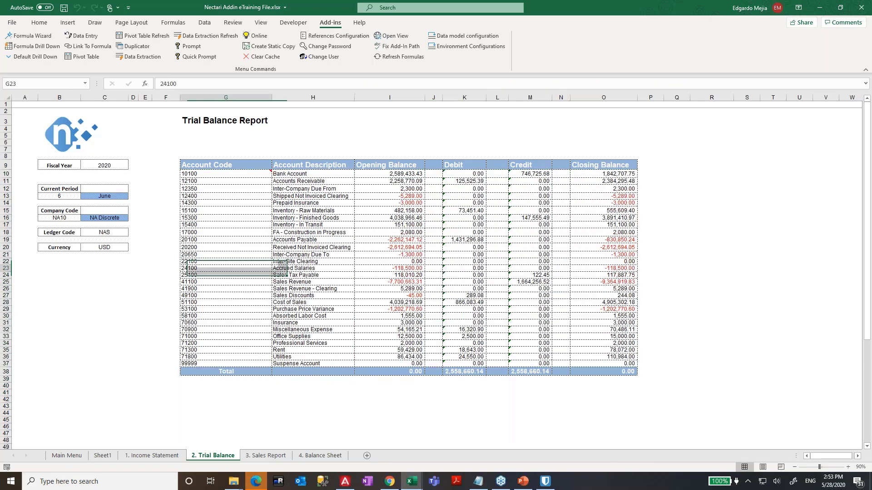
click(7, 269)
drag(10, 269, 7, 343)
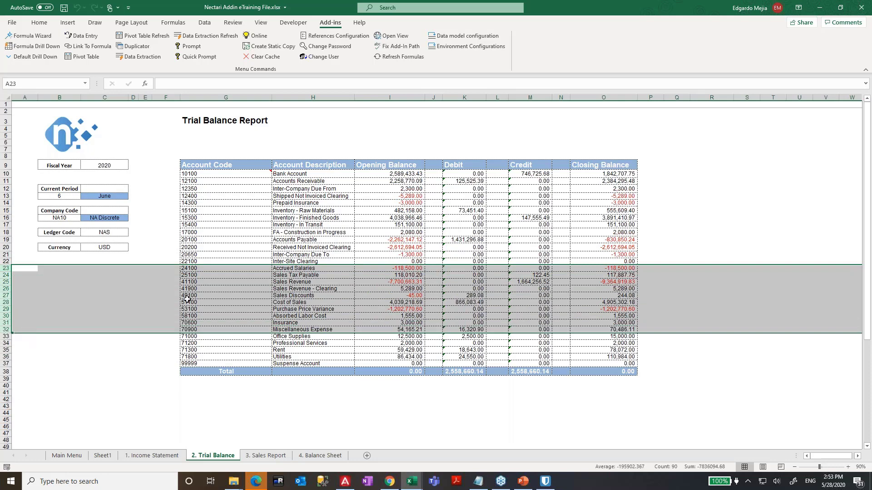
click(348, 295)
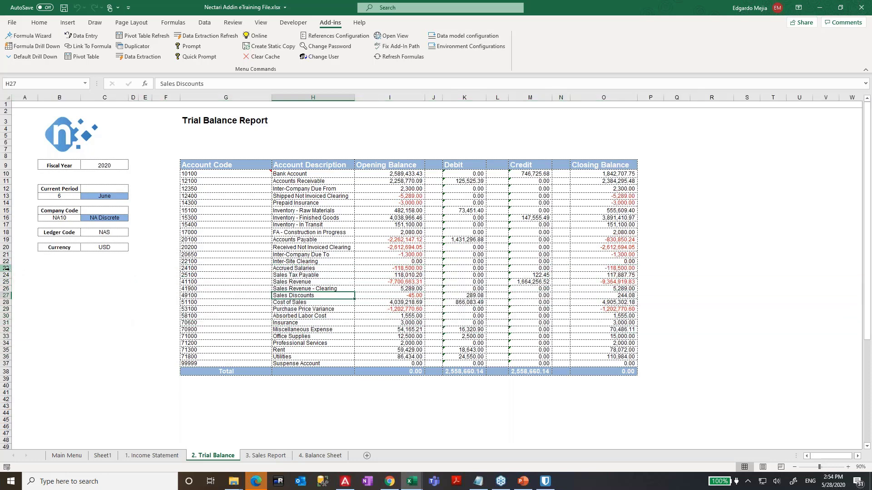
drag(7, 268, 7, 331)
right_click(150, 305)
click(168, 396)
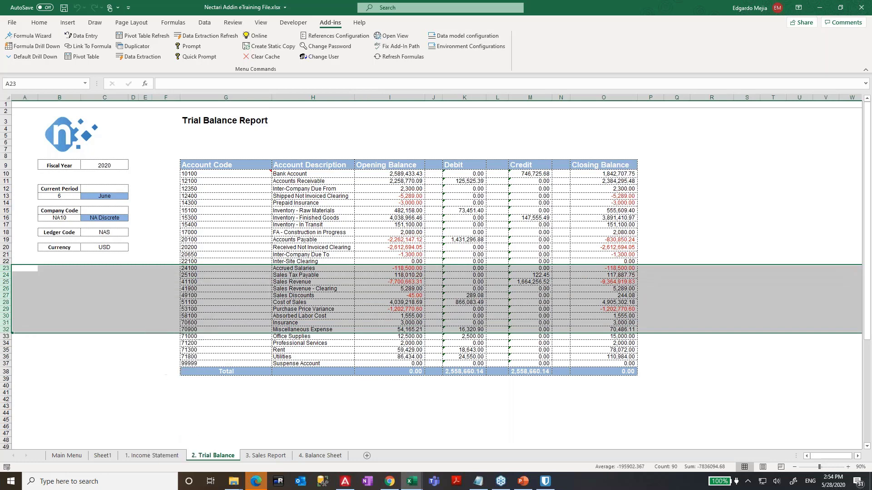
- Refresh the worksheet via Data Extraction Refresh to rebuild the full account list
click(375, 241)
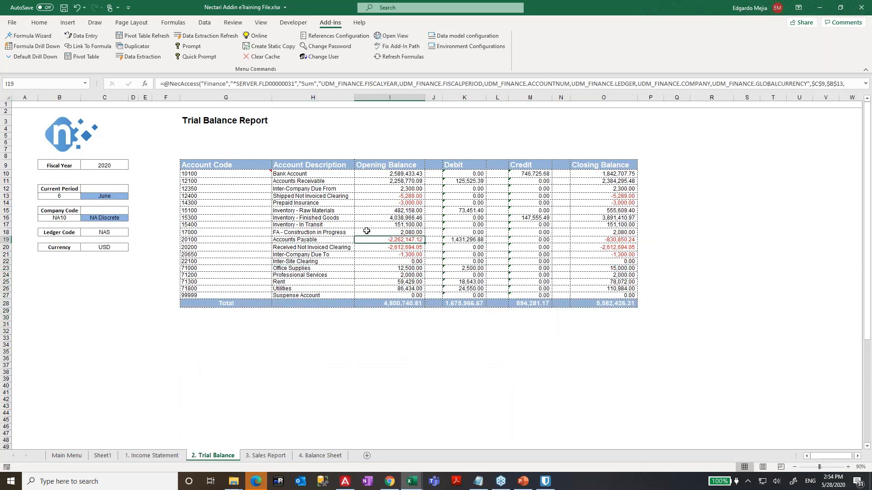
click(206, 36)
click(411, 236)
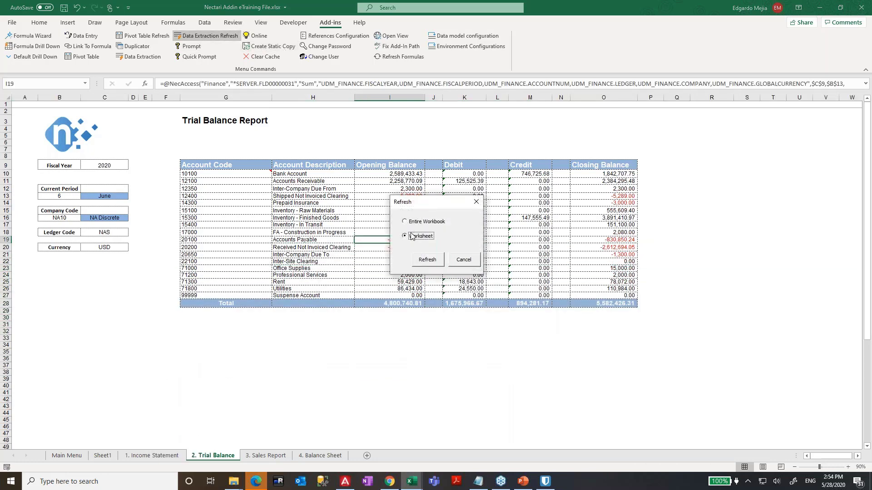
click(427, 260)
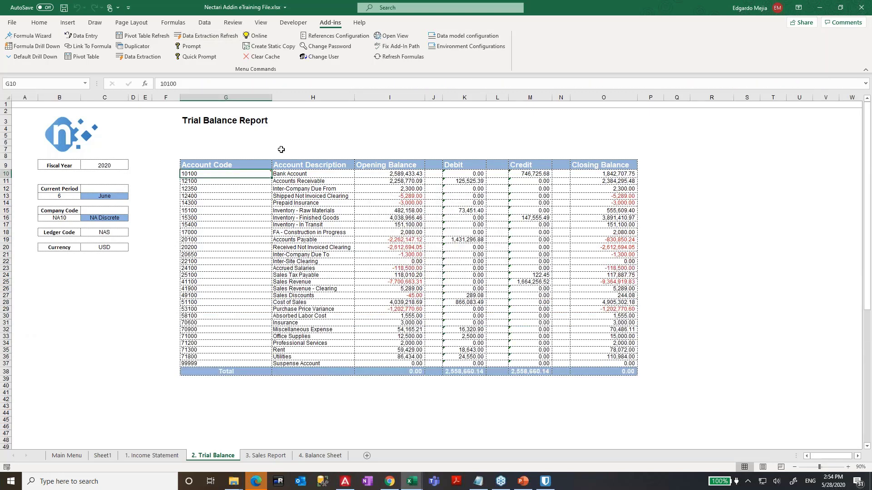
click(102, 168)
- Enter 2021 as the fiscal year in cell C9
mouse_move(246, 174)
text(20)
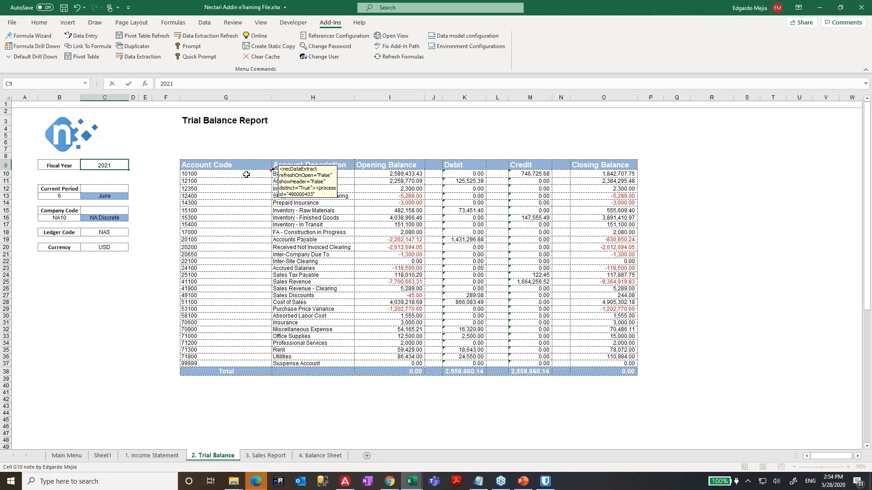
text(21)
key(Return)
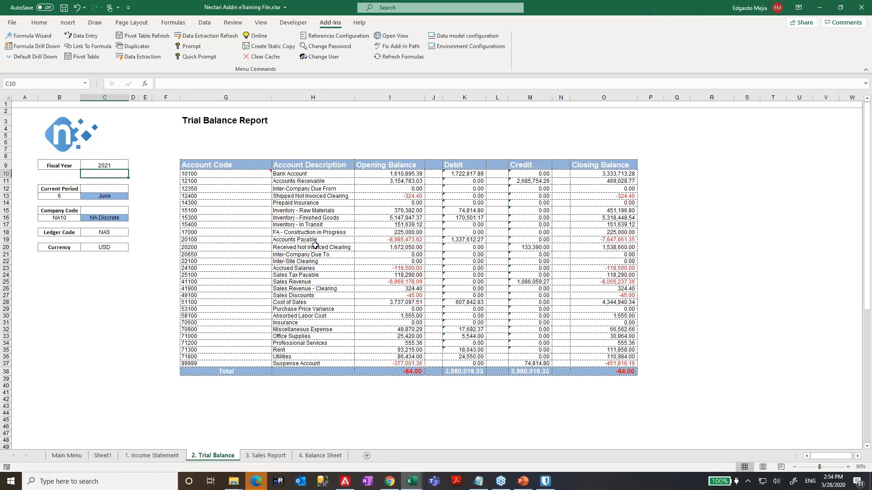
- Refresh this worksheet via Data Extraction and check the Closing Balance total in O41
click(212, 42)
click(417, 241)
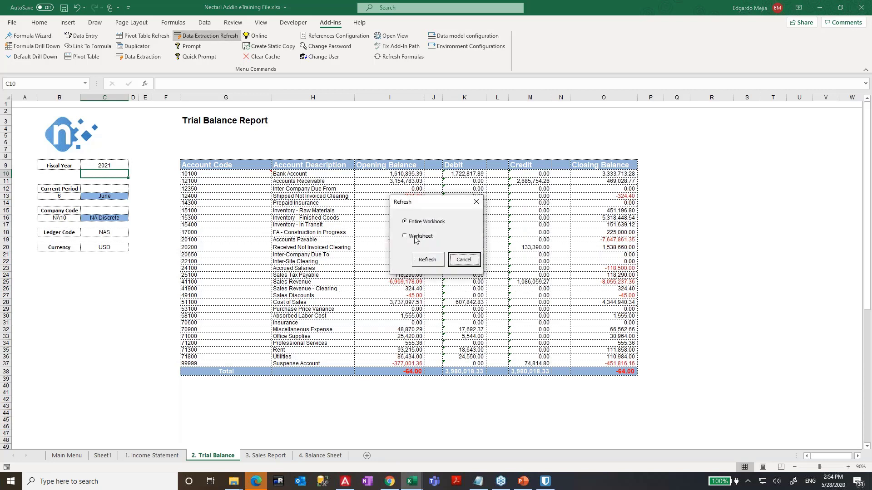
click(423, 260)
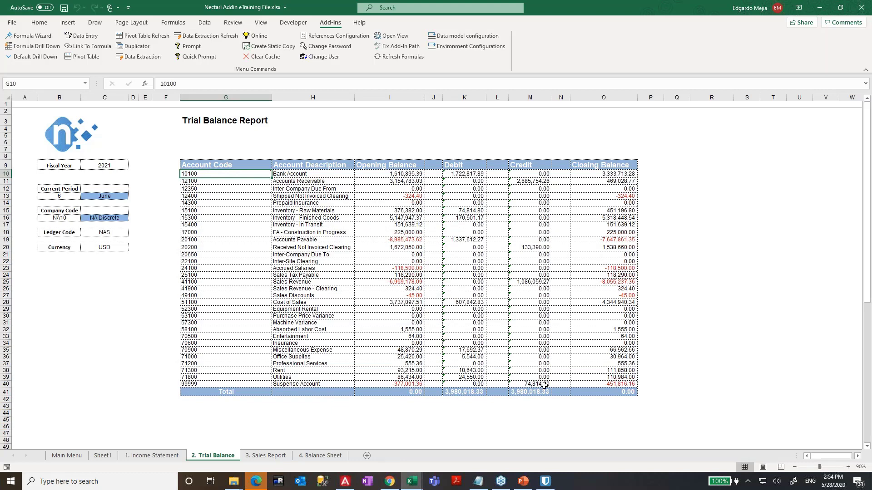
click(594, 391)
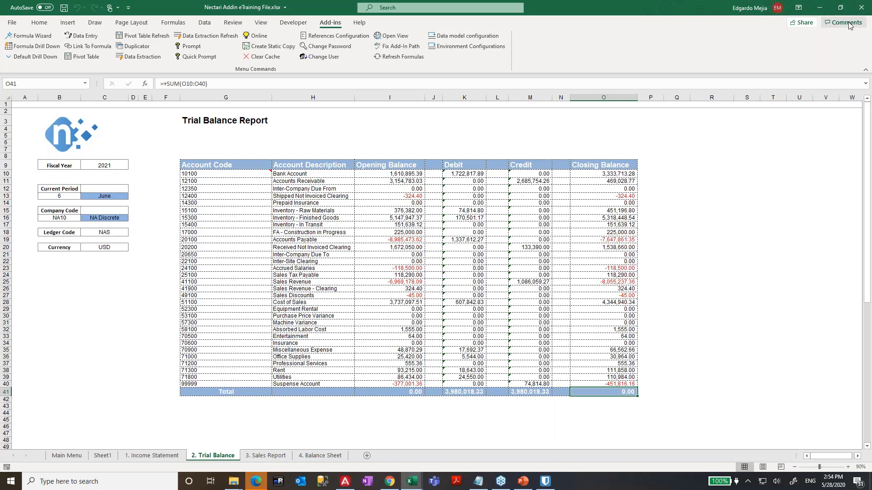
click(851, 251)
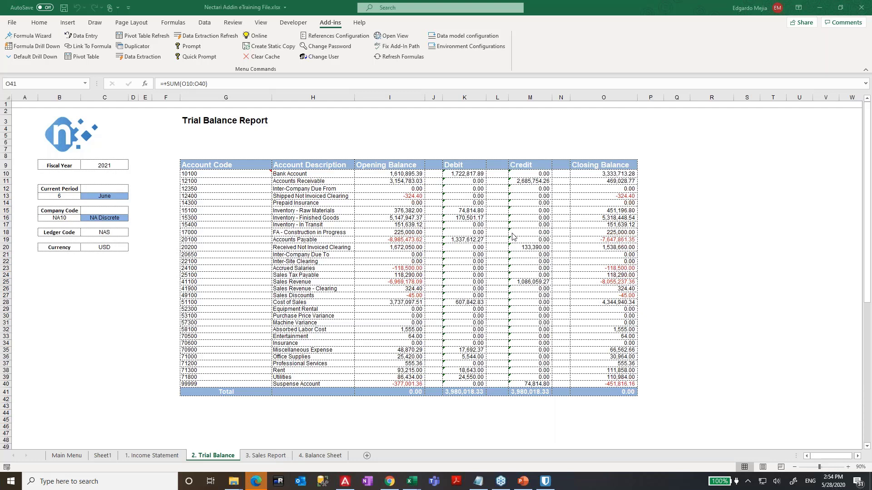
- Delete rows 27–37 from the trial balance
click(396, 365)
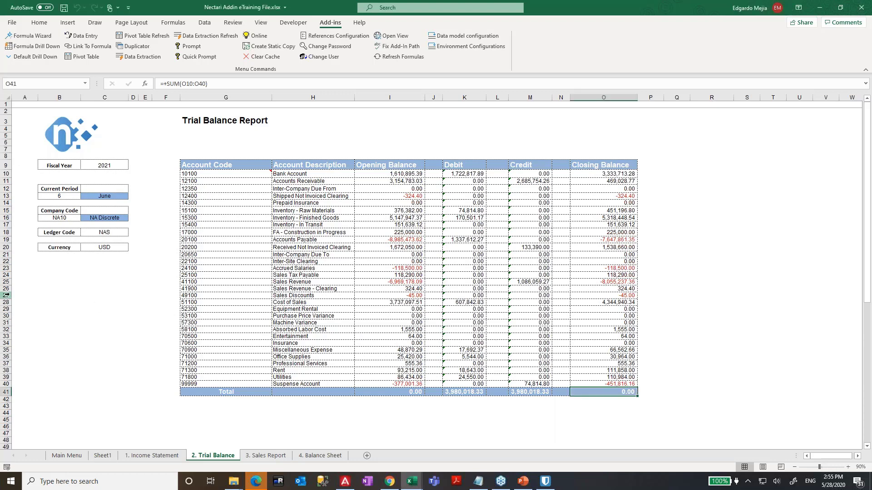
drag(6, 295, 6, 363)
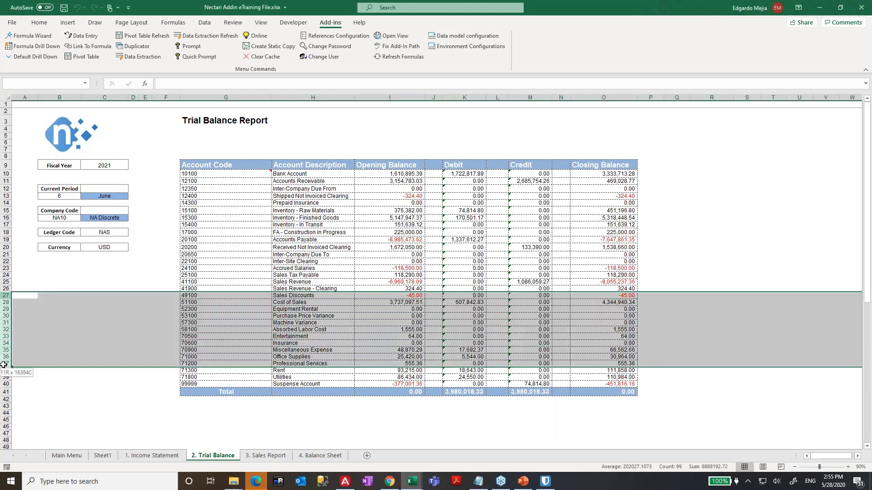
right_click(182, 321)
click(209, 252)
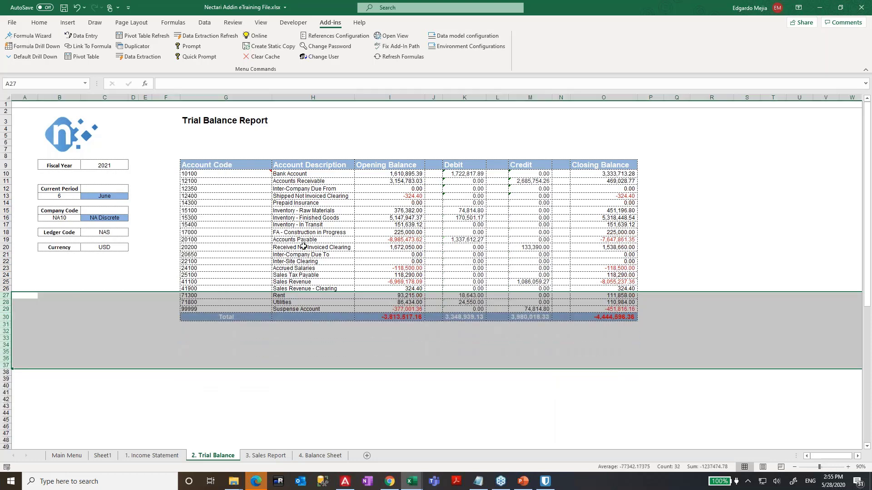
click(303, 247)
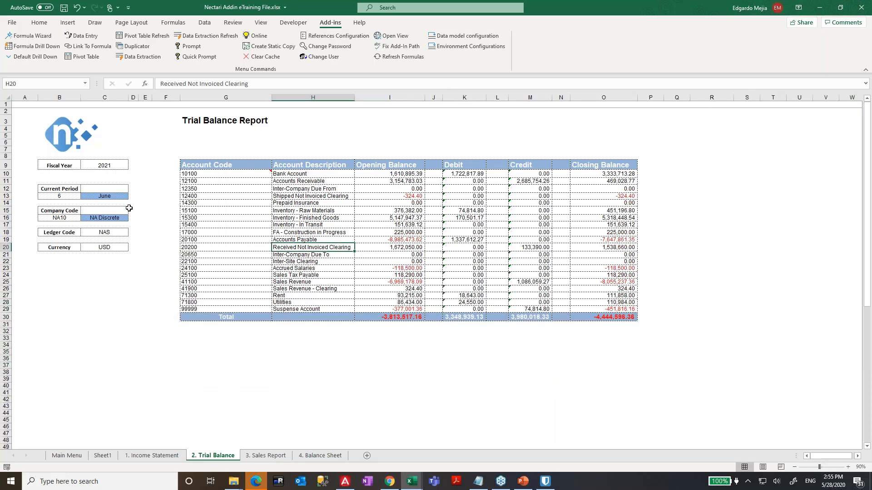
- Refresh this worksheet via Data Extraction Refresh to restore the deleted account rows
click(205, 35)
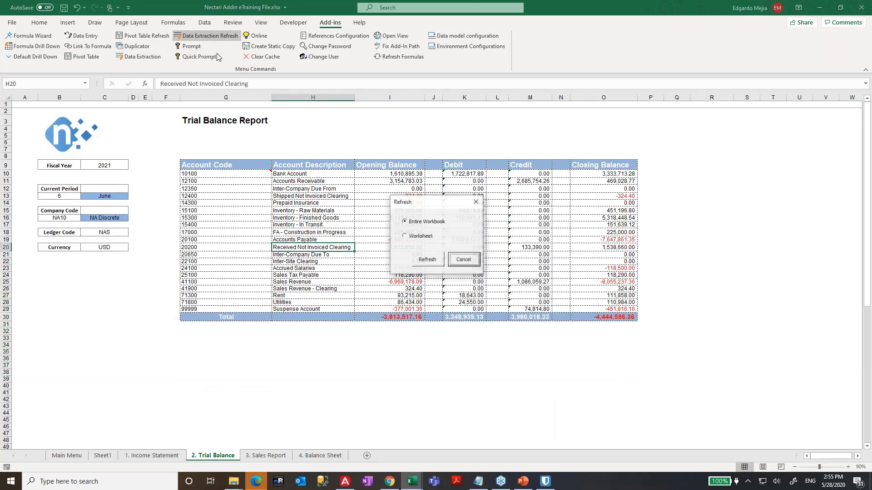
click(424, 237)
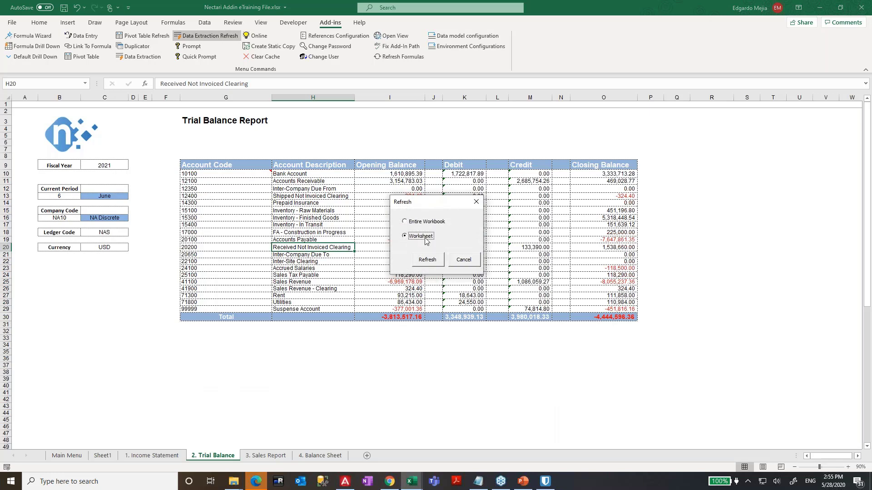
click(431, 263)
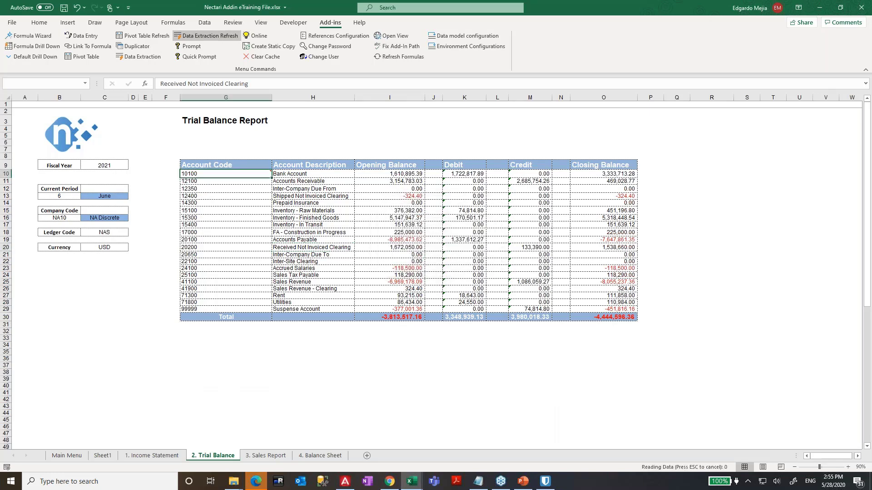
click(111, 165)
- Enter 2019 as the fiscal year and inspect the Credit and period-number formulas
text(2019)
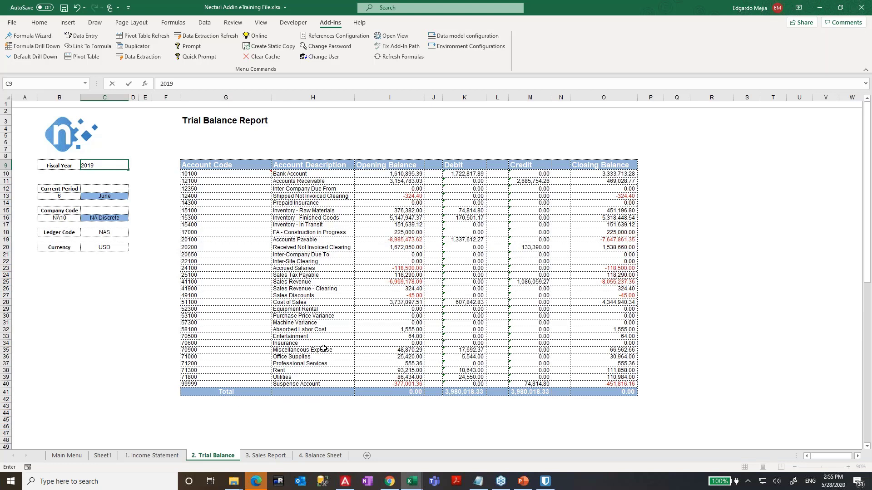
click(329, 256)
click(523, 282)
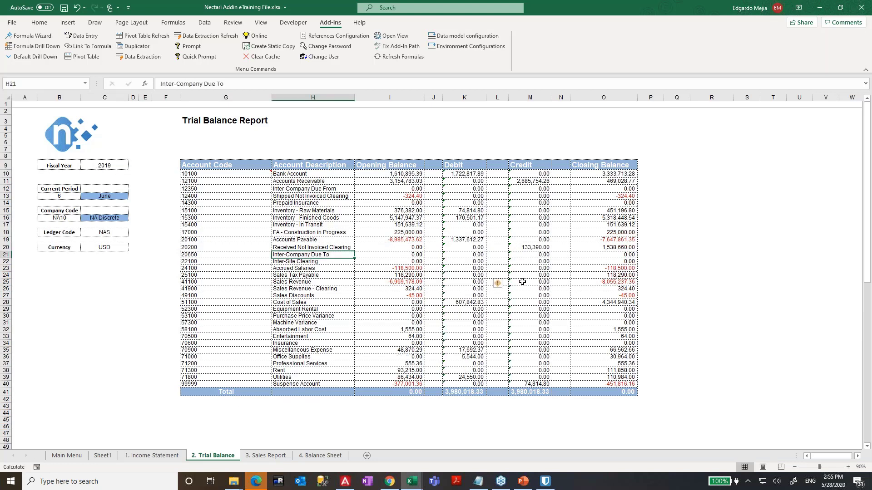
click(58, 195)
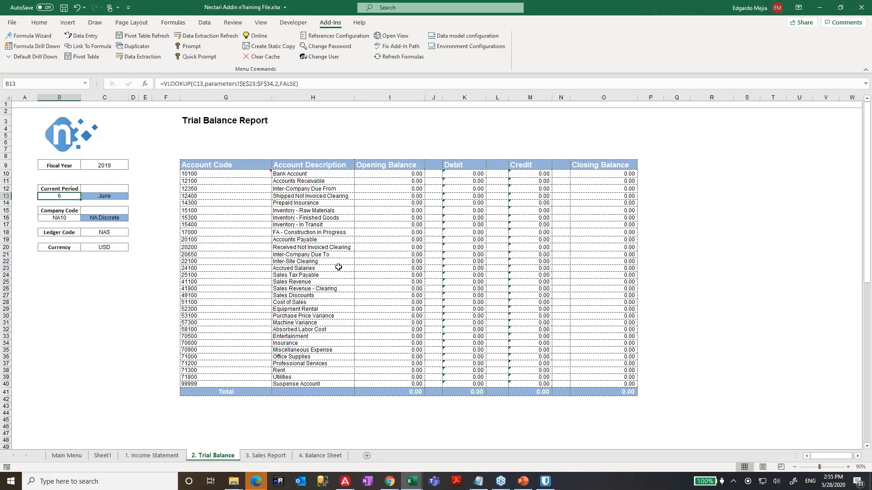
- Change the fiscal year to 2020, then abandon an edit of the period number
click(106, 163)
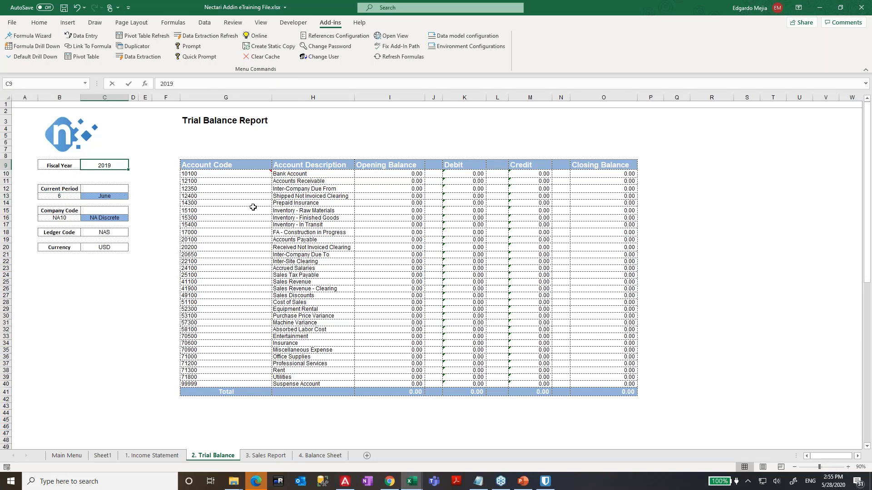
text(2020)
key(Return)
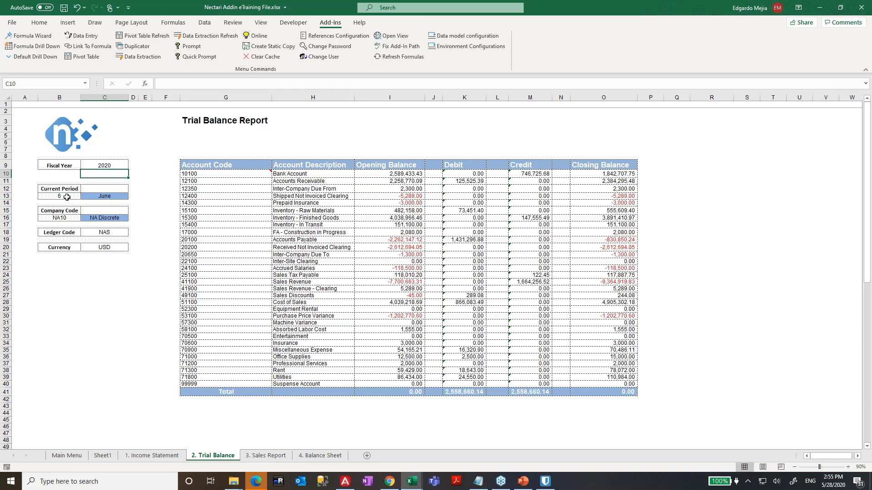
click(66, 197)
text(8)
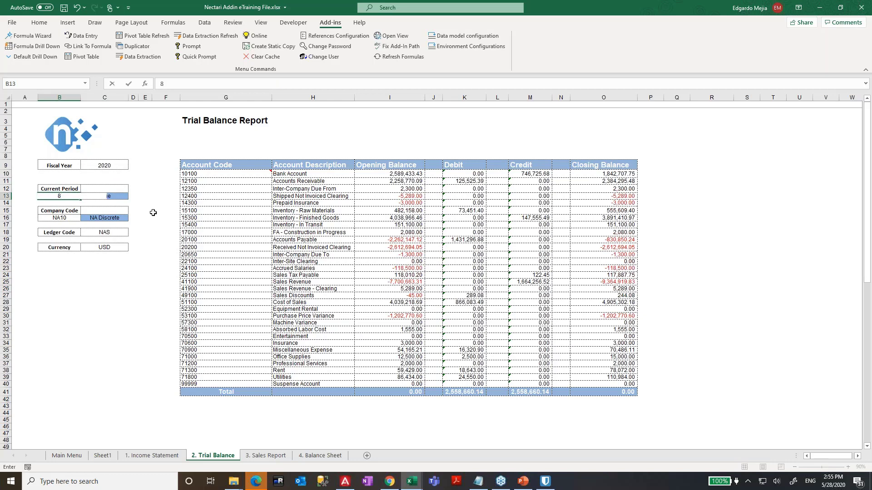
key(Escape)
- Pick October from the C13 month list and set the fiscal year to 2021
click(103, 196)
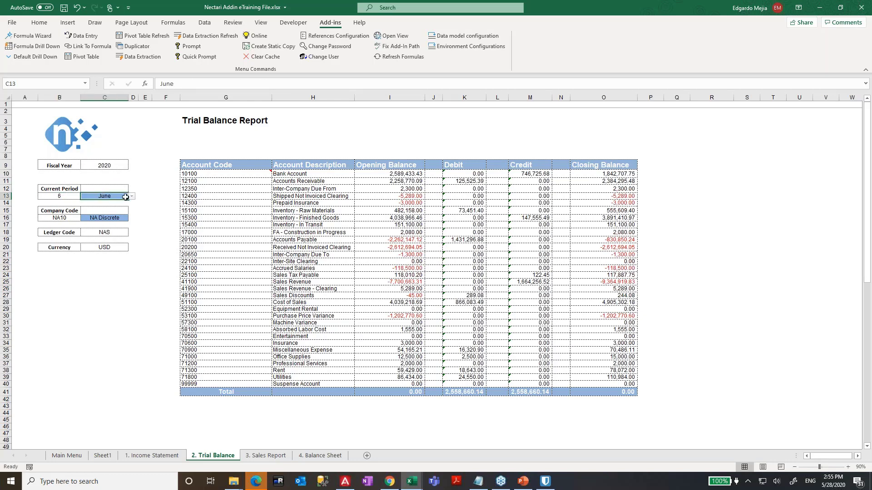
click(131, 197)
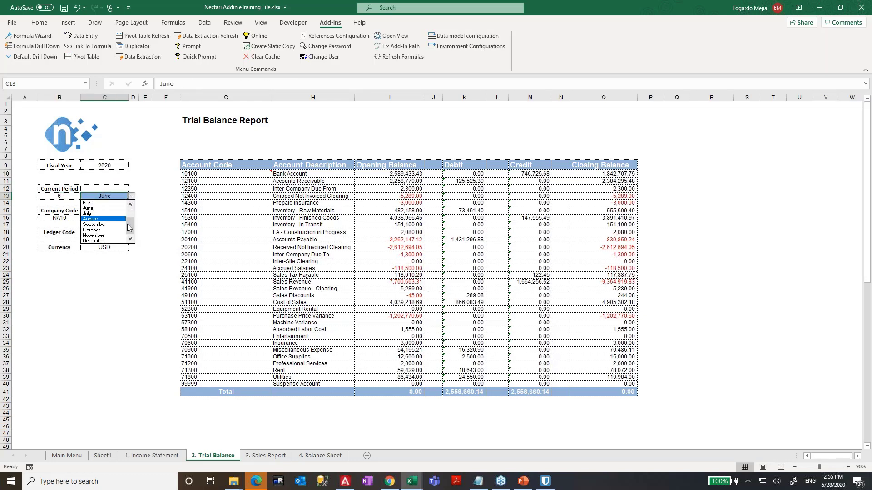
click(99, 230)
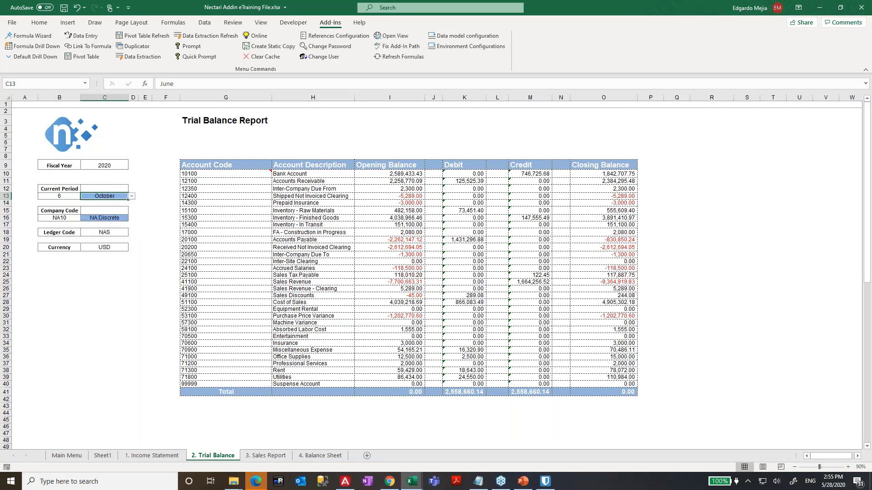
click(111, 167)
text(20)
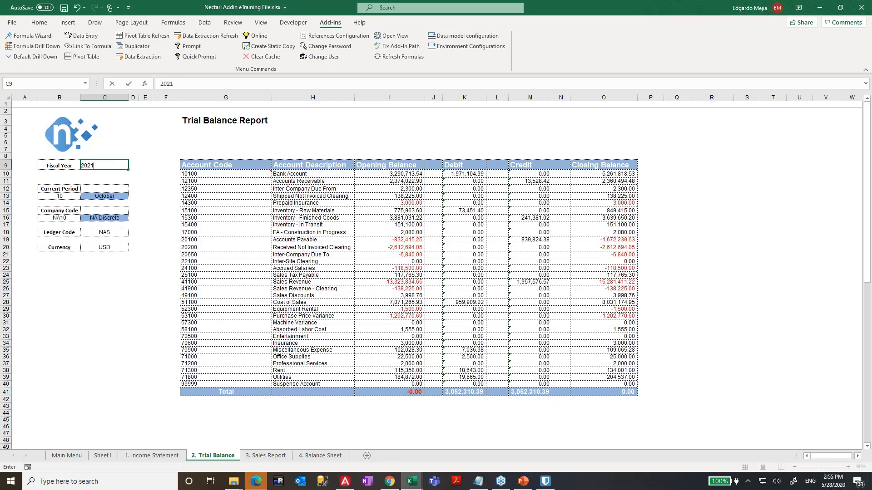
text(21)
click(277, 287)
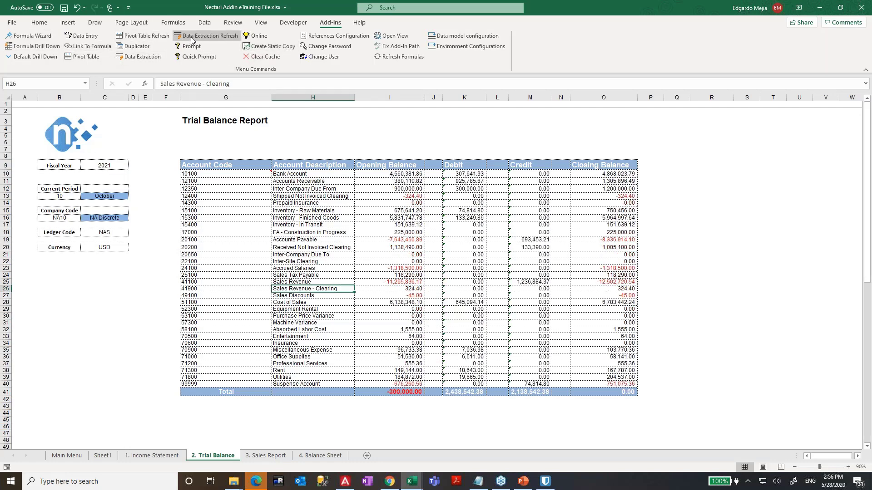
- Refresh this worksheet via Data Extraction Refresh to pull in new accounts
click(207, 35)
click(422, 236)
click(428, 259)
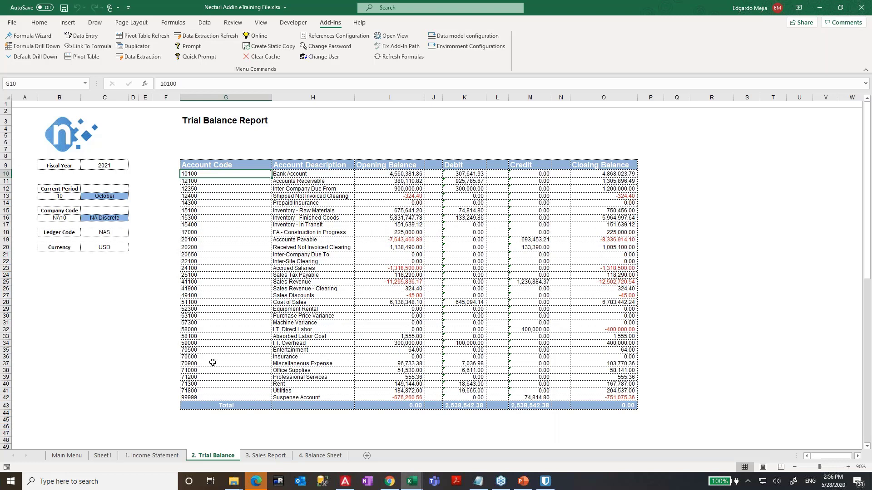
- Review the refreshed table G10:O42 and the NecAccess formula in cell K26
click(207, 363)
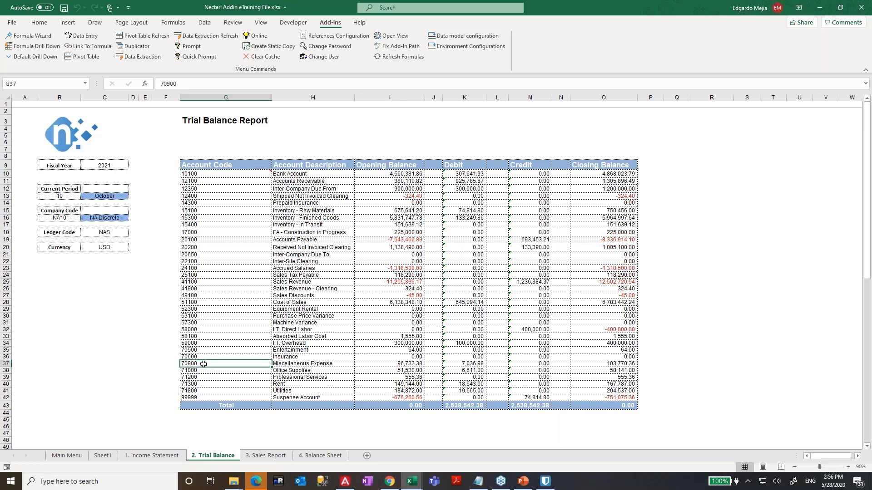
drag(241, 174, 593, 397)
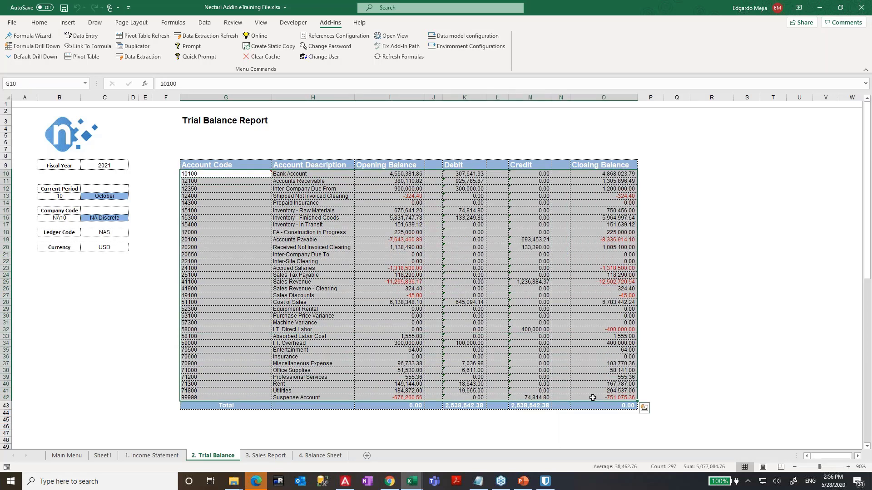
click(863, 122)
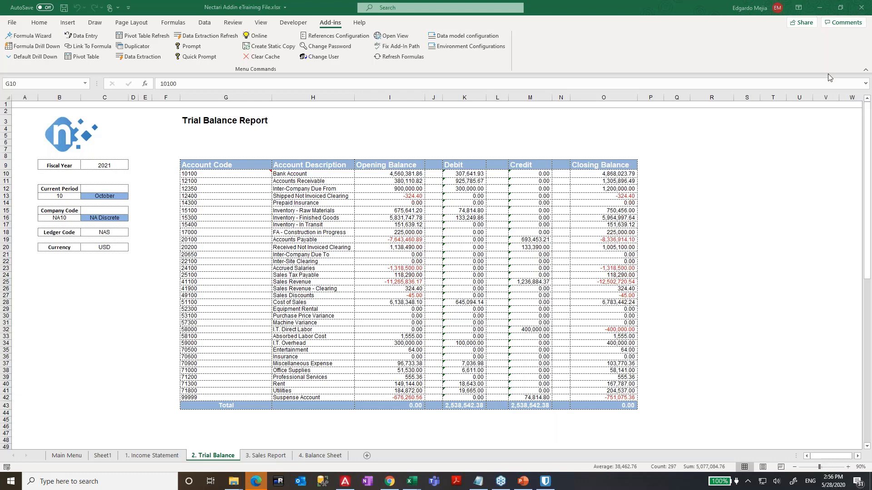
click(531, 280)
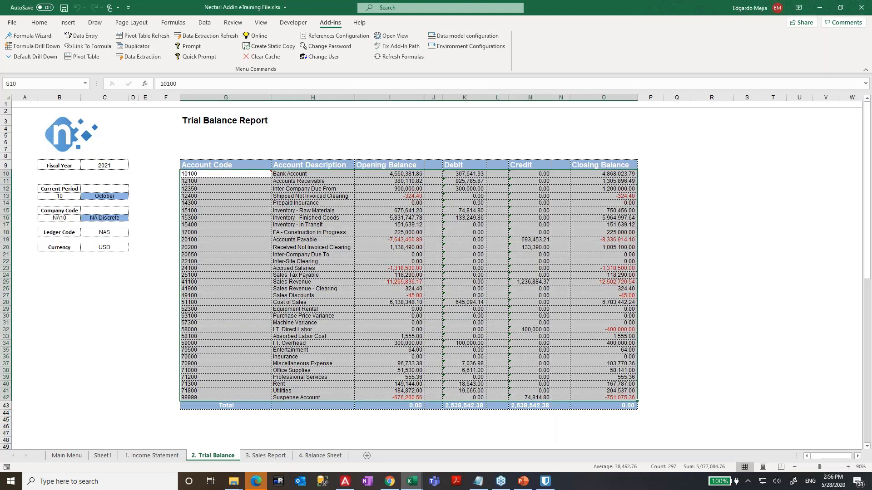
click(477, 289)
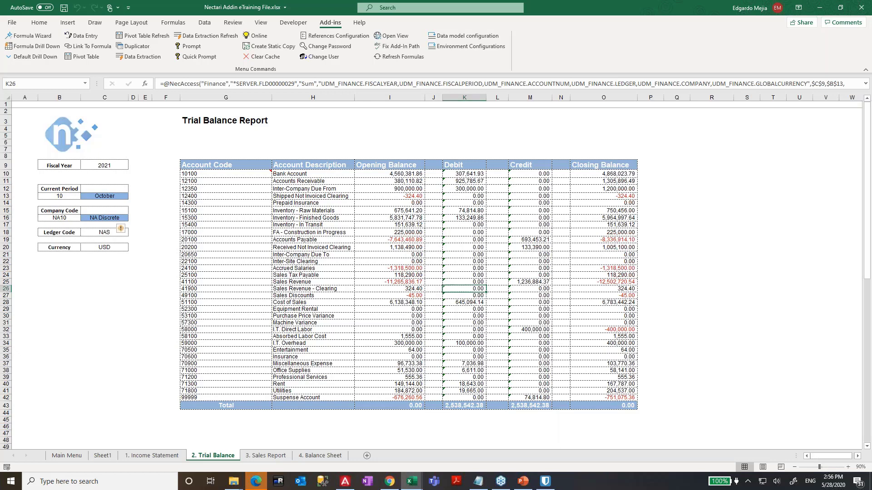
key(ctrl+Page_Up)
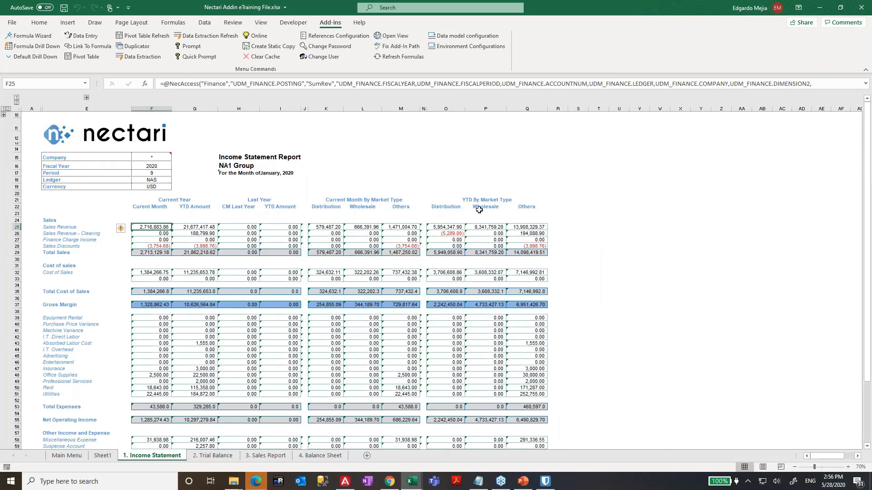
- Expand the account-number columns and review the sales accounts and the F28 formula
click(87, 98)
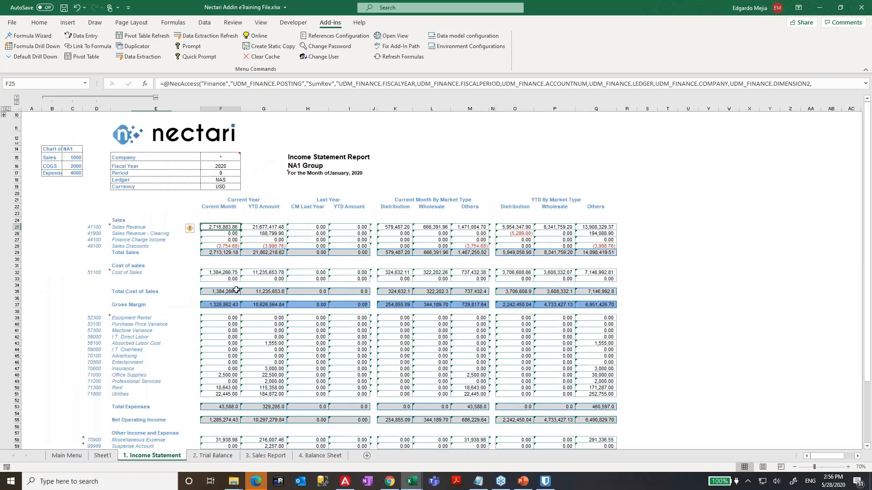
click(89, 227)
mouse_move(111, 227)
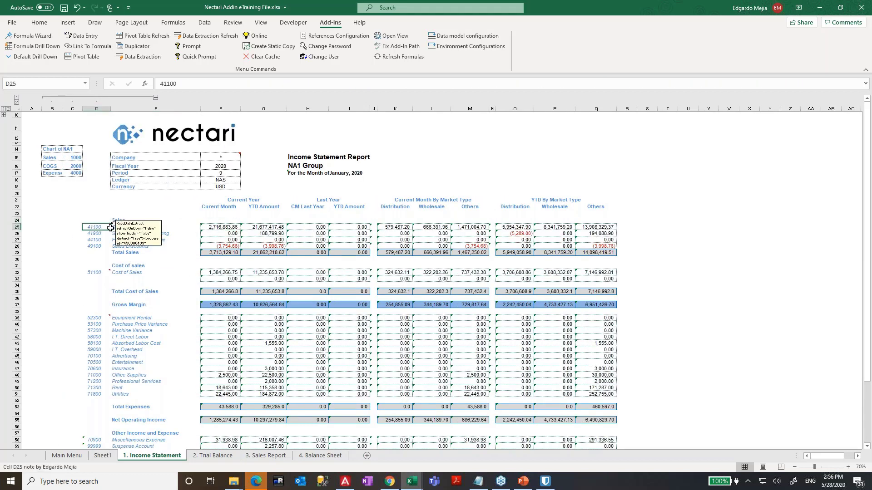
drag(110, 227, 181, 248)
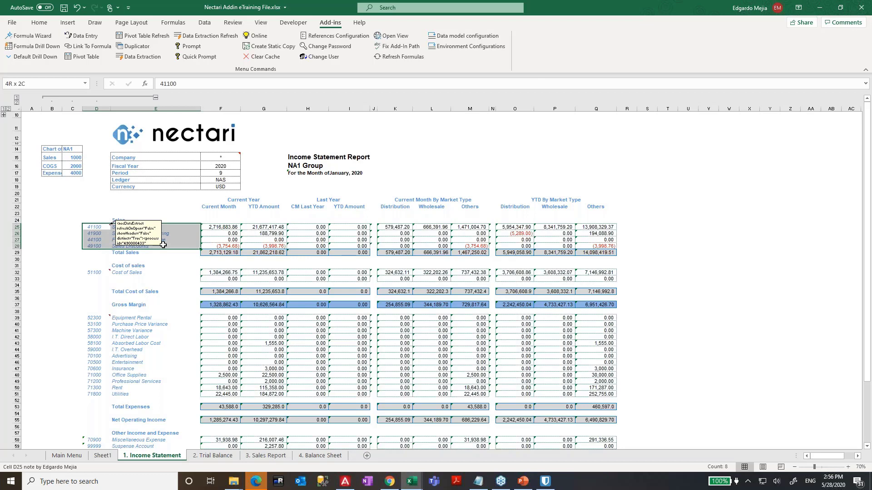
click(229, 246)
click(100, 228)
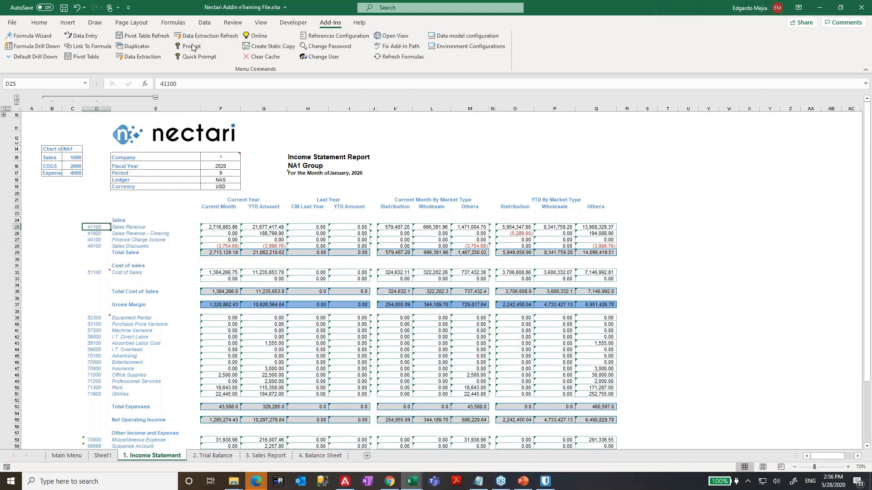
- Open the Data Extraction settings and cancel without extracting
click(135, 57)
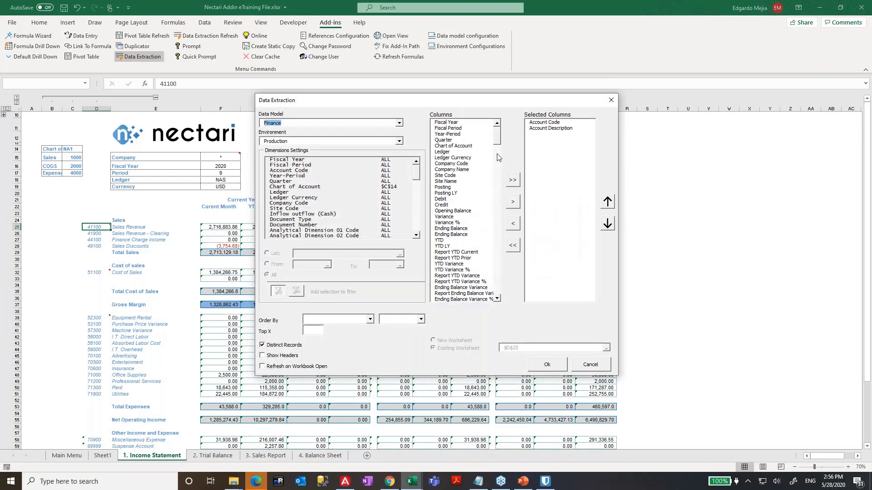
click(599, 369)
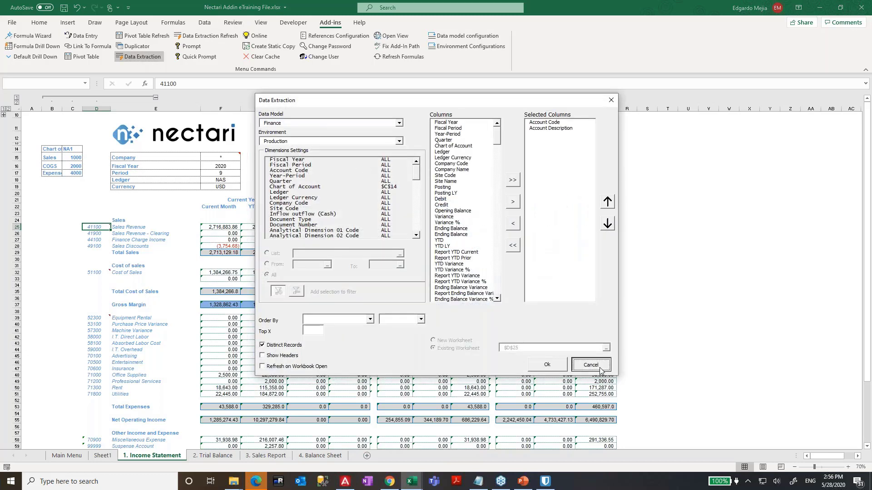
mouse_move(103, 231)
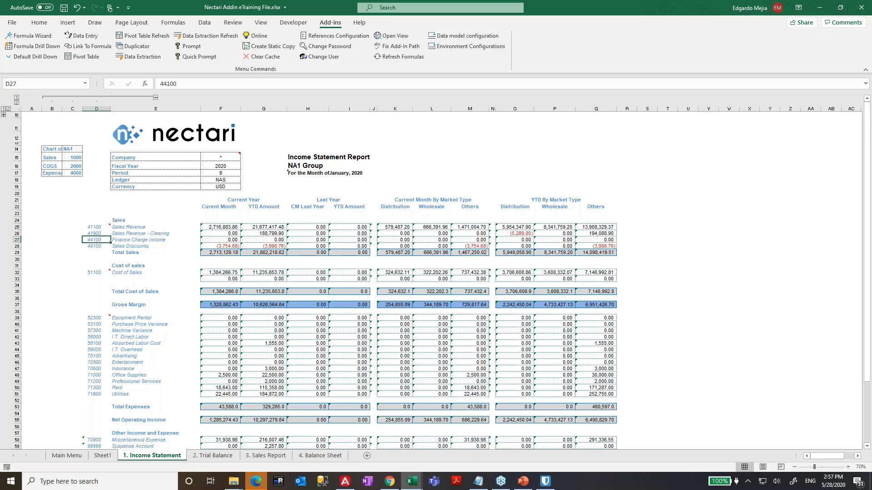
- Select the Sales block, accounts 41100 to 44100 and their amounts, to review the formulas
click(231, 230)
drag(231, 230, 231, 234)
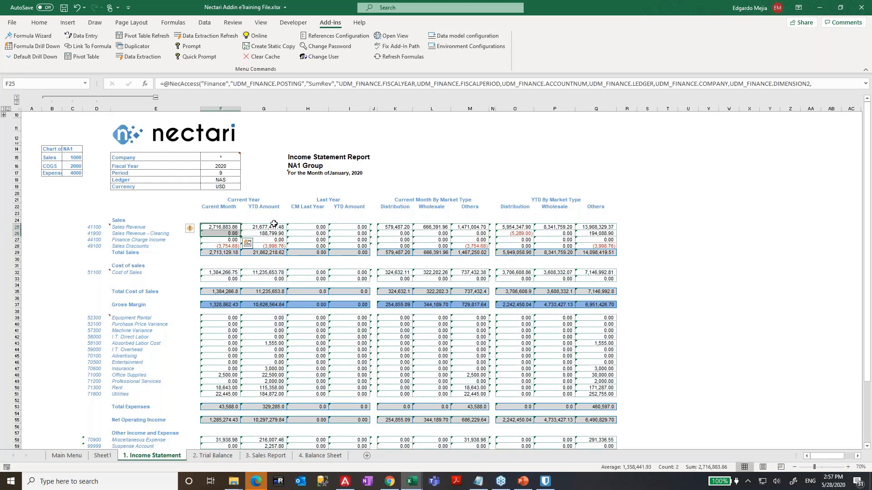
key(Left)
key(Left)
key(Left)
key(Right)
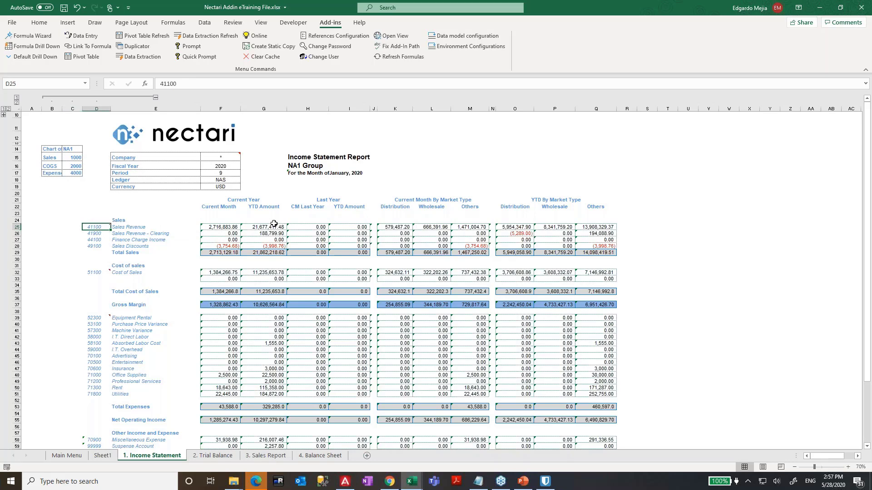
click(147, 235)
drag(90, 225, 150, 246)
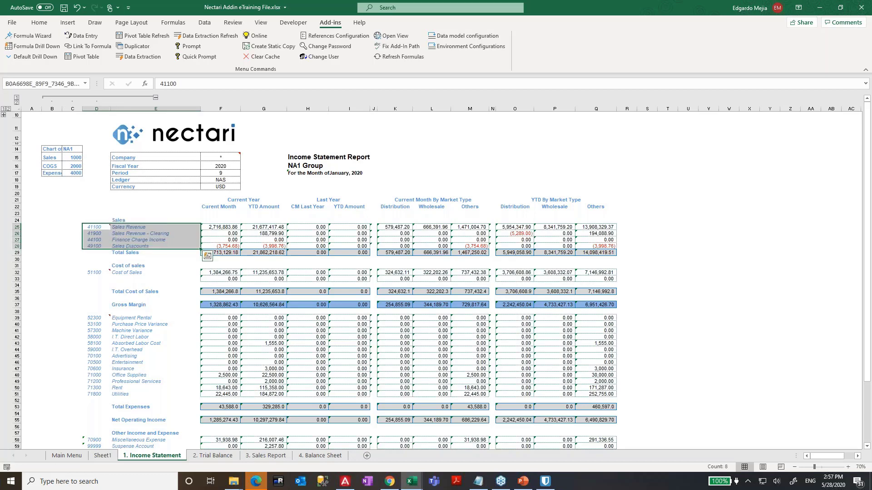
click(161, 311)
drag(92, 228, 152, 250)
drag(215, 228, 595, 246)
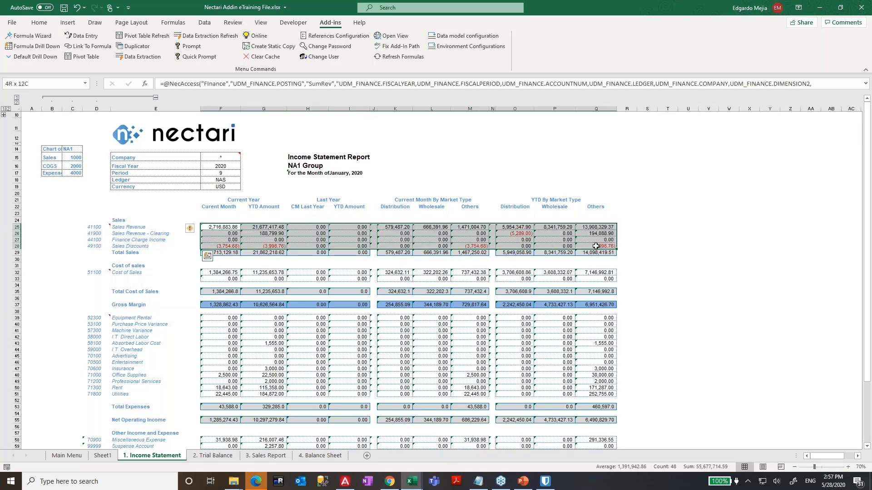
- Select the cost of sales and expense blocks, then compare them with the Trial Balance table
click(88, 273)
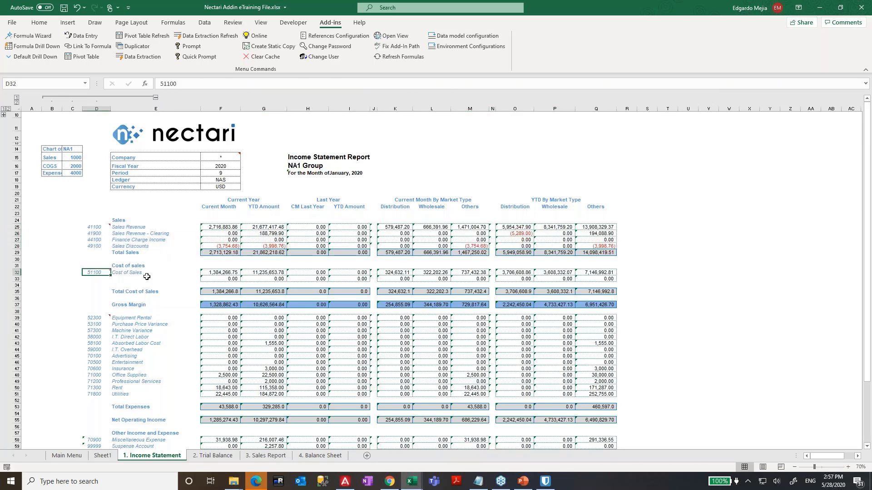
drag(233, 282, 226, 280)
drag(138, 273, 599, 278)
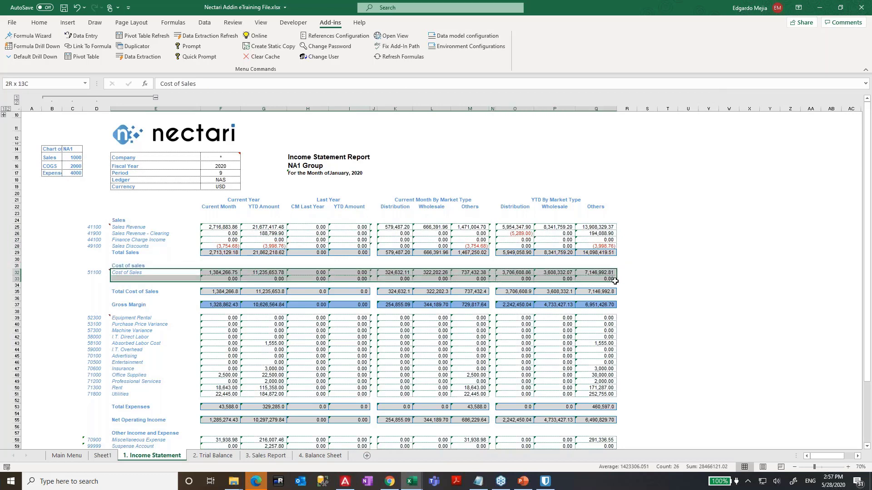
drag(94, 318, 595, 396)
click(213, 456)
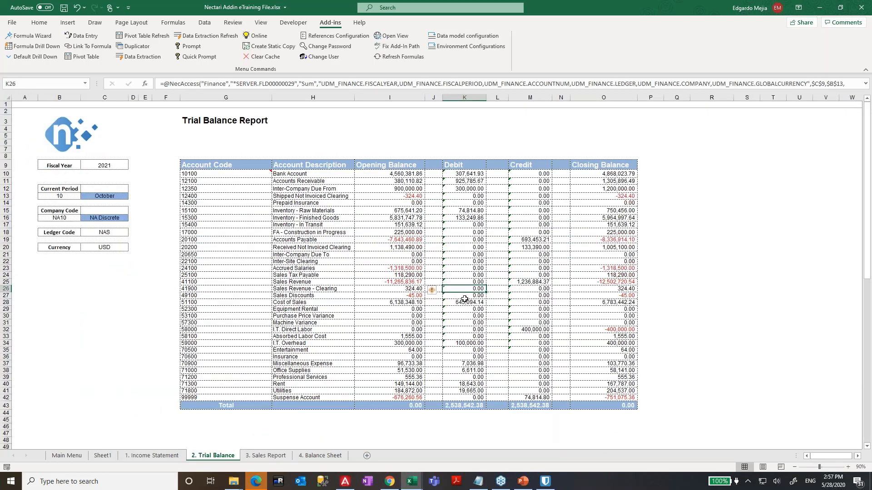
drag(233, 166, 613, 406)
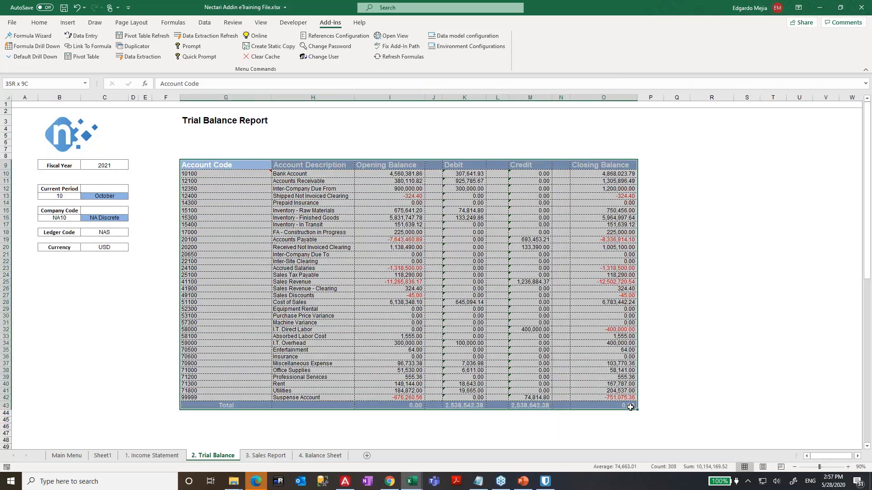
click(173, 456)
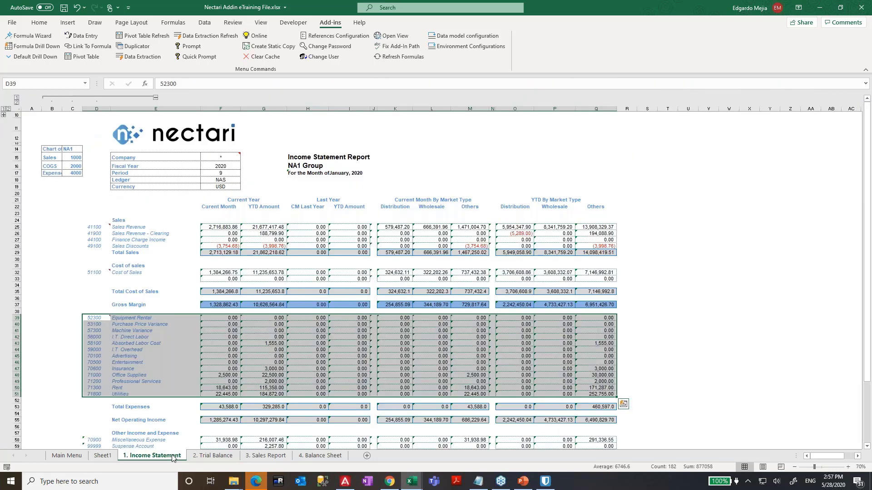
- Inspect I.T. Direct Labor, account 52300 and the Gross Margin YTD formula
click(164, 338)
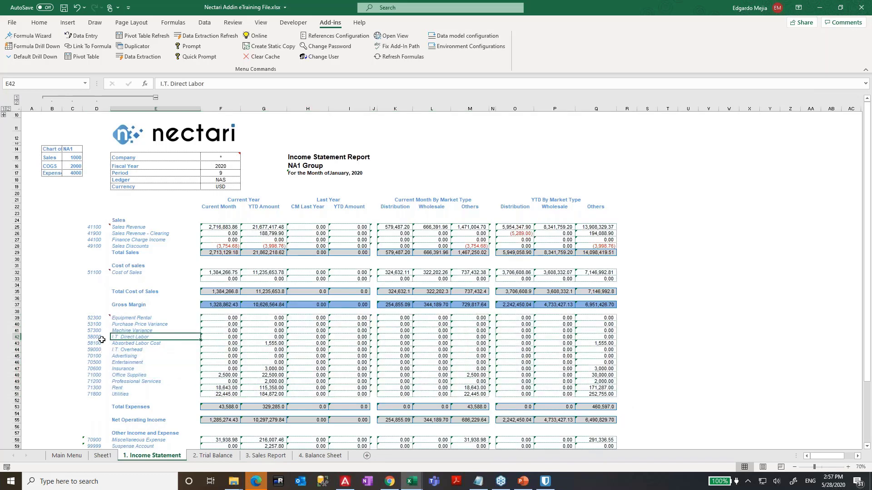
click(104, 320)
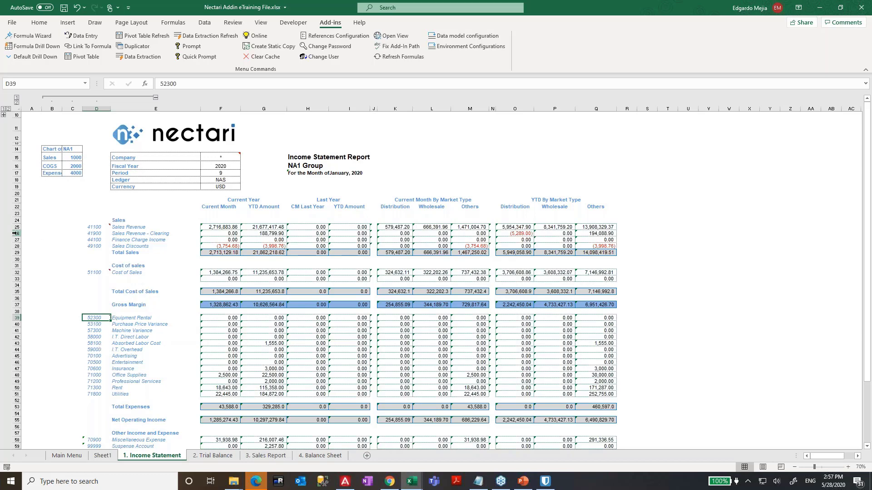
drag(16, 233, 17, 246)
click(47, 356)
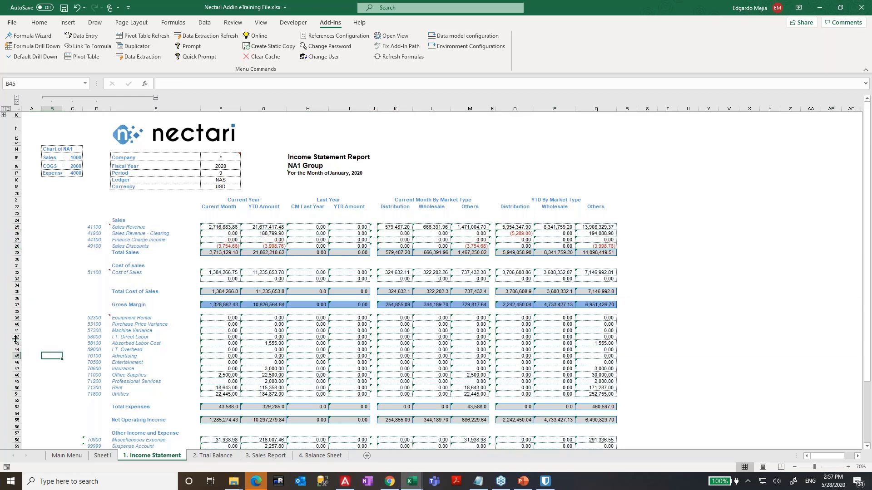
drag(17, 337, 17, 356)
click(254, 305)
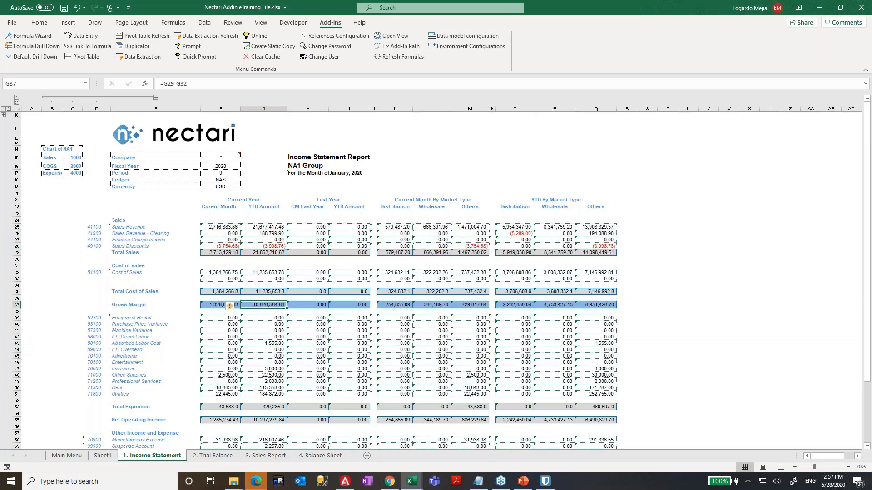
click(212, 456)
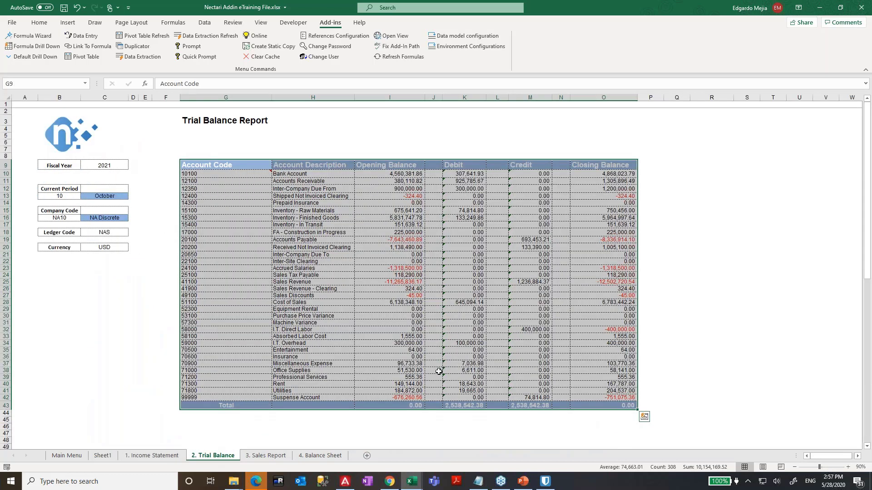
- Check the trial balance Total row, then view Total Sales on the 1. Income Statement sheet
drag(230, 412, 598, 404)
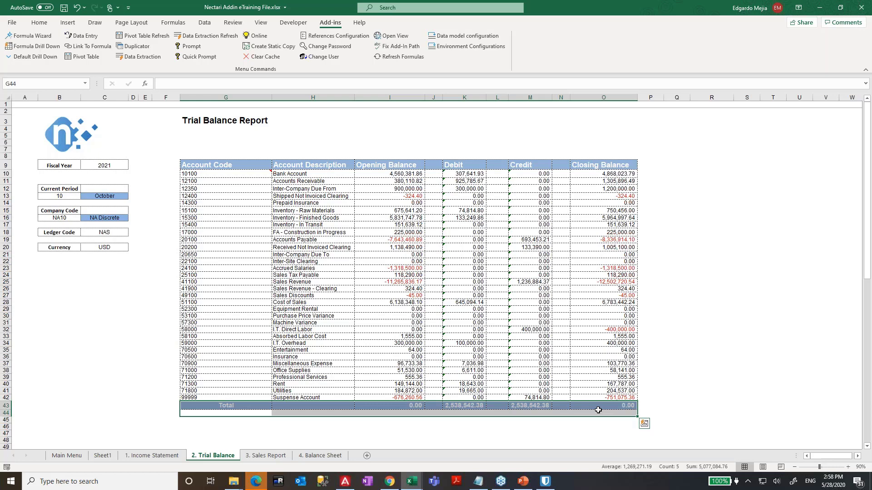
click(152, 456)
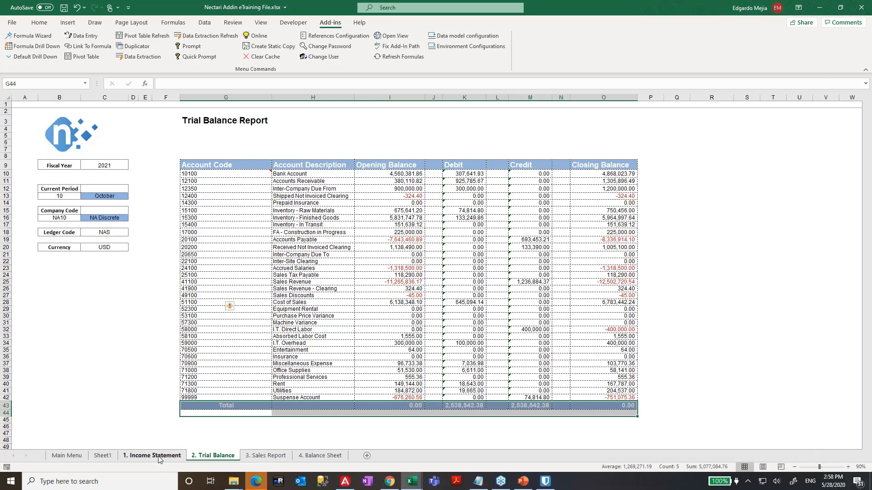
click(184, 254)
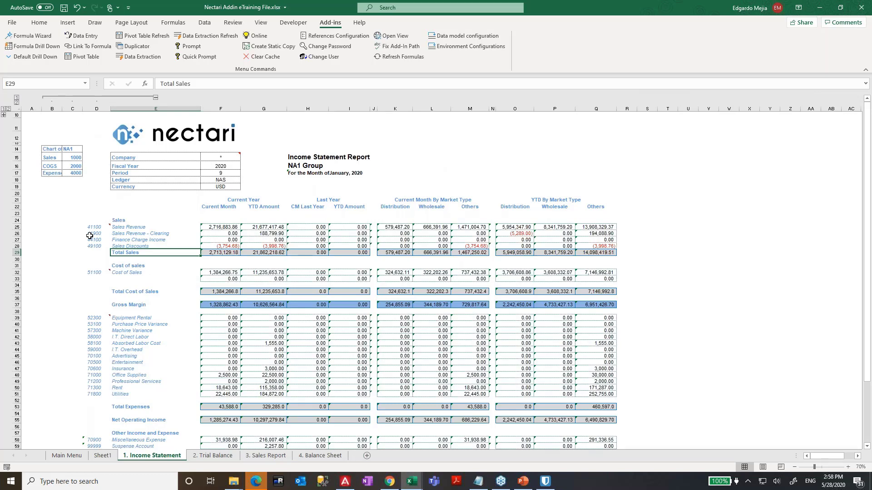
- Review the four sales account codes and the cost of sales NecAccess formula
click(98, 240)
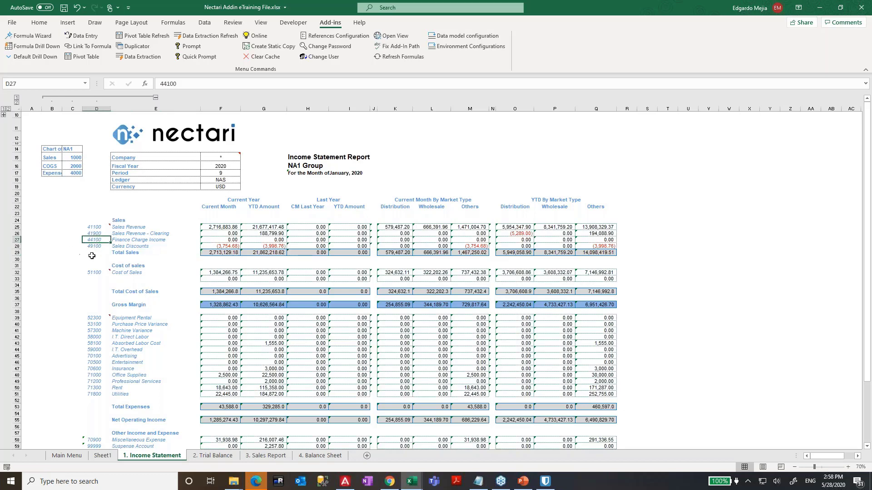
scroll(92, 255, down, 1)
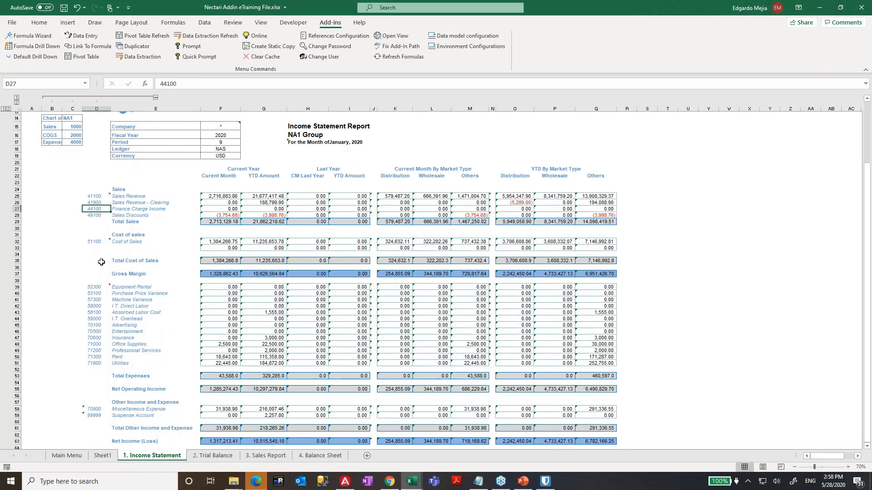
drag(96, 196, 100, 214)
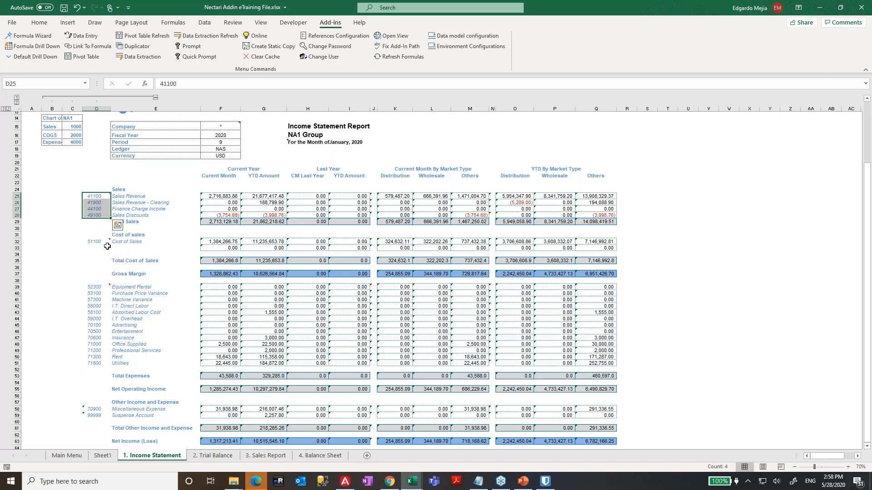
click(247, 248)
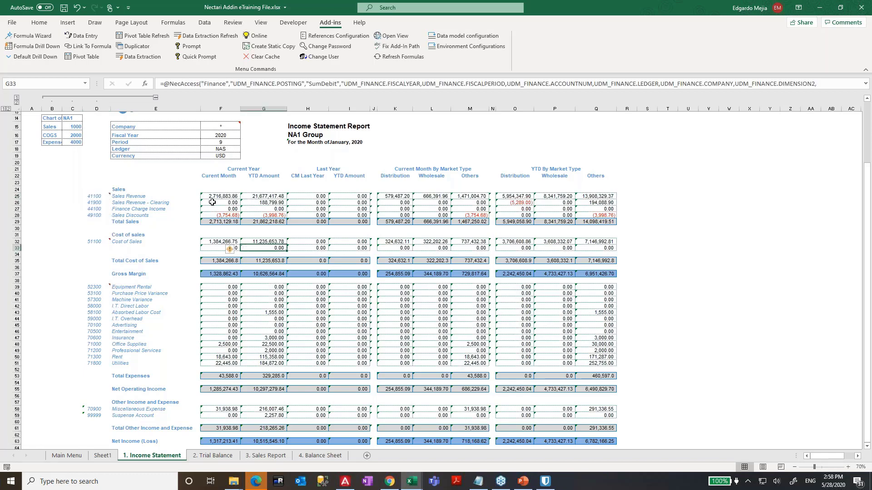
- Copy the Sales rows D25:Q28 to D66 below Net Income, undo it, and return to Trial Balance
click(101, 195)
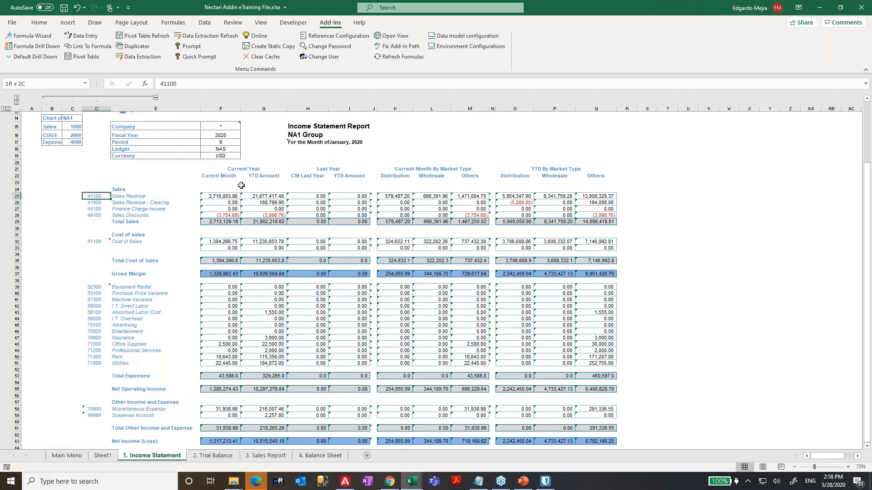
key(shift+Right)
key(shift+Right)
key(shift+Right)
key(shift+Right)
key(shift+Right)
key(shift+Right)
key(shift+Right)
key(shift+Right)
key(shift+Right)
key(shift+Right)
key(shift+Right)
key(shift+Right)
key(shift+Right)
key(shift+Down)
key(shift+Down)
key(shift+Down)
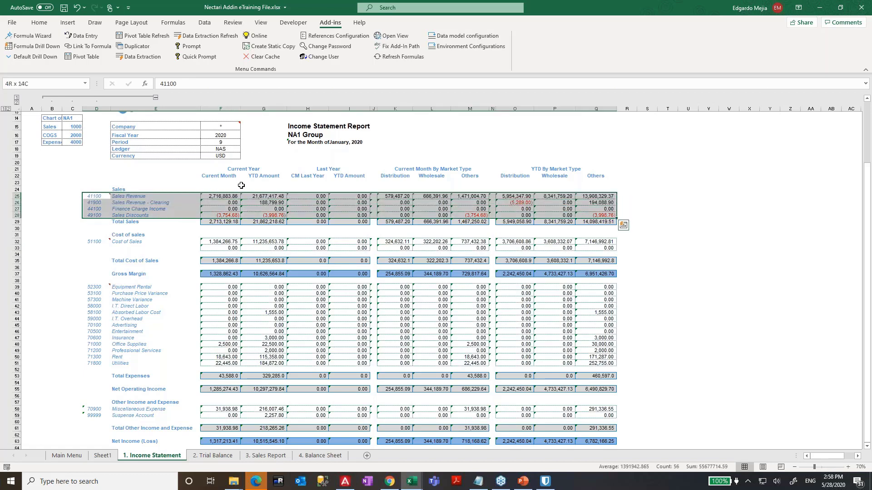
key(ctrl+c)
key(Down)
key(Down)
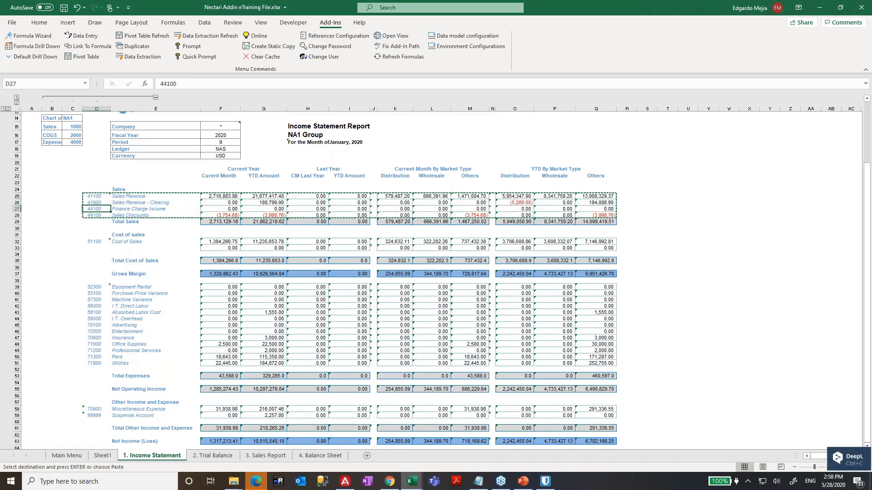
scroll(137, 334, down, 4)
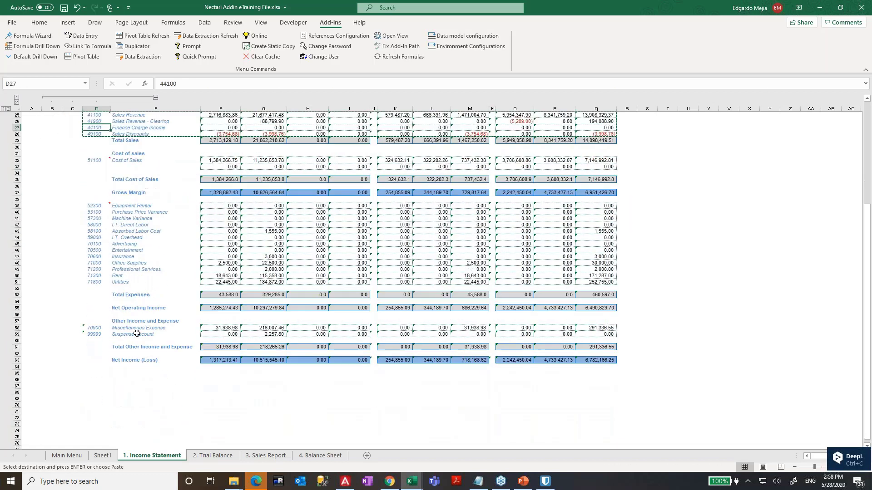
click(93, 380)
key(ctrl+v)
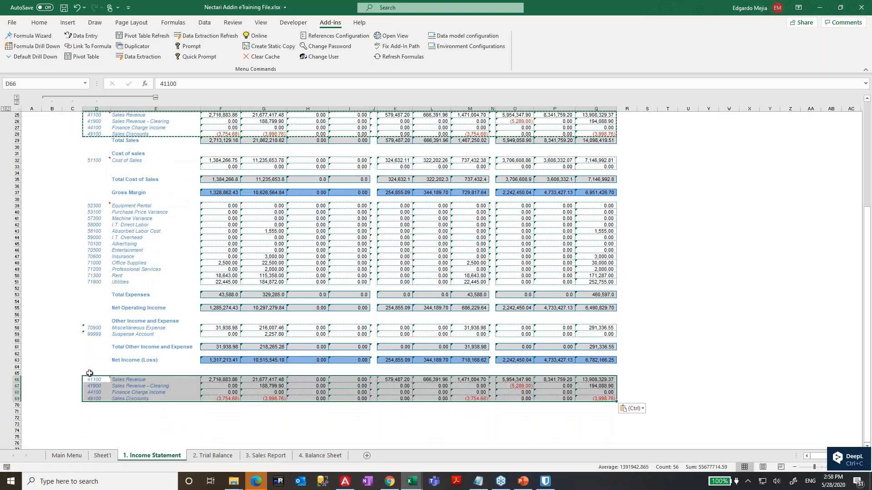
key(ctrl+z)
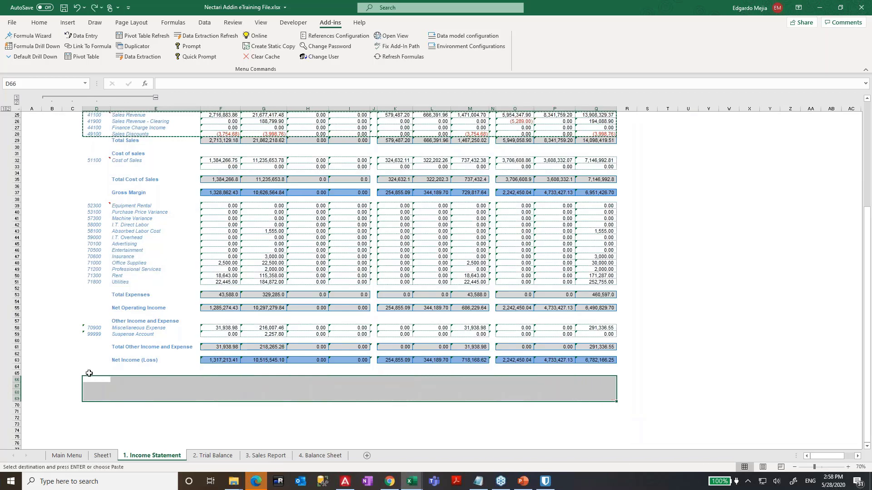
scroll(186, 316, up, 2)
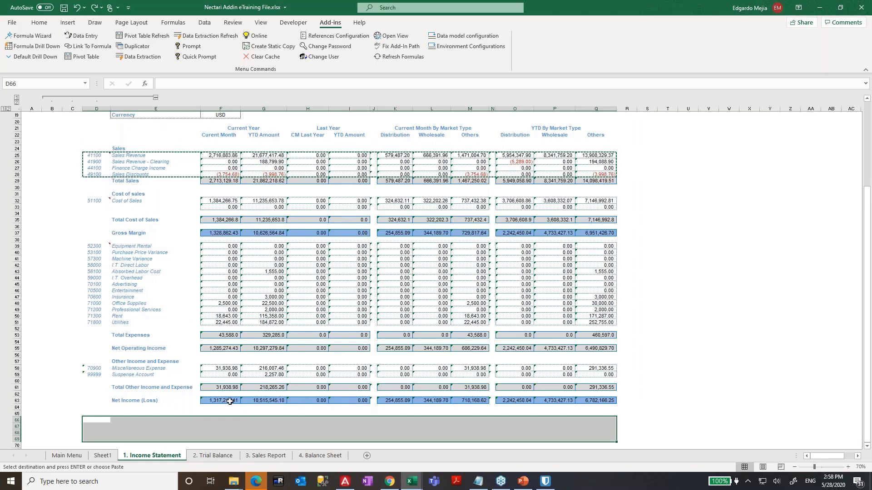
click(212, 456)
click(248, 173)
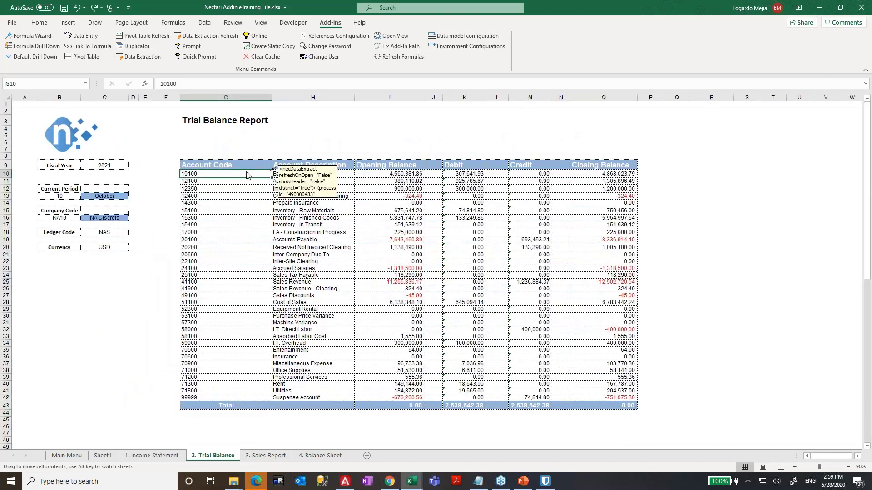
- Return from the 2. Trial Balance tab to the 1. Income Statement tab with Ctrl+Page Up
drag(238, 171, 236, 171)
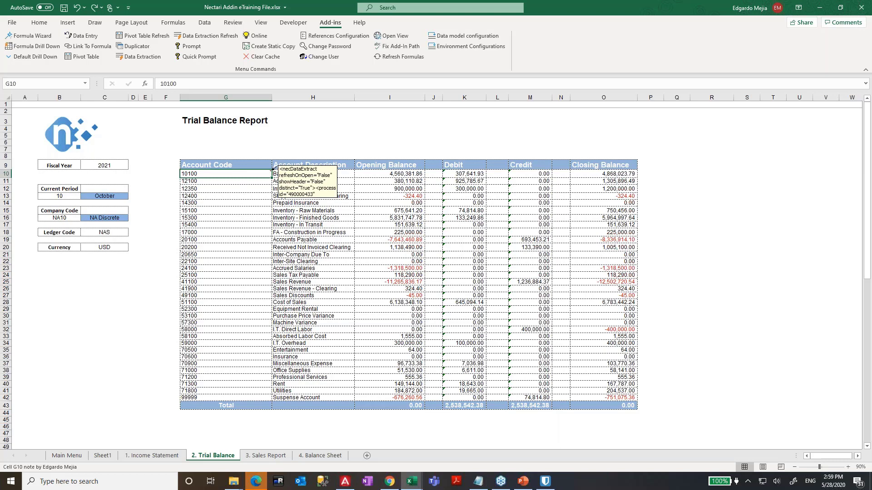
key(ctrl+Page_Up)
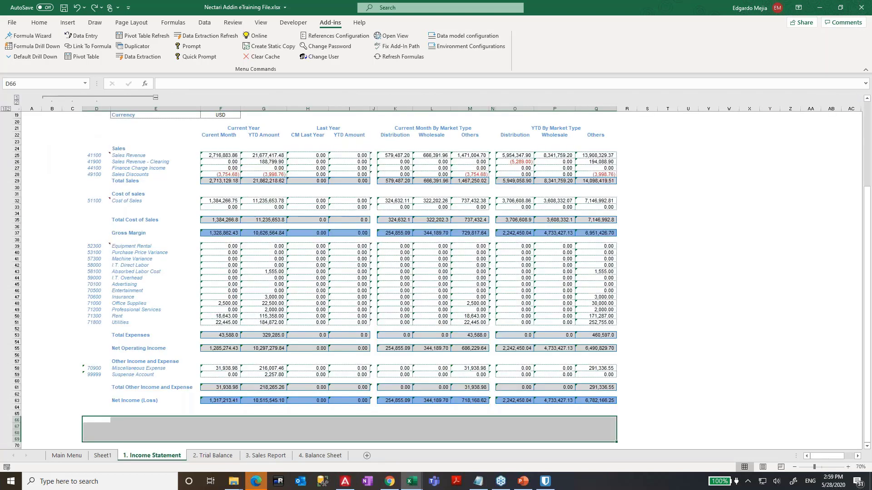
- Toggle the B–D column outline and select the sales block, accounts 41100 to 49100, out to column Q
click(155, 97)
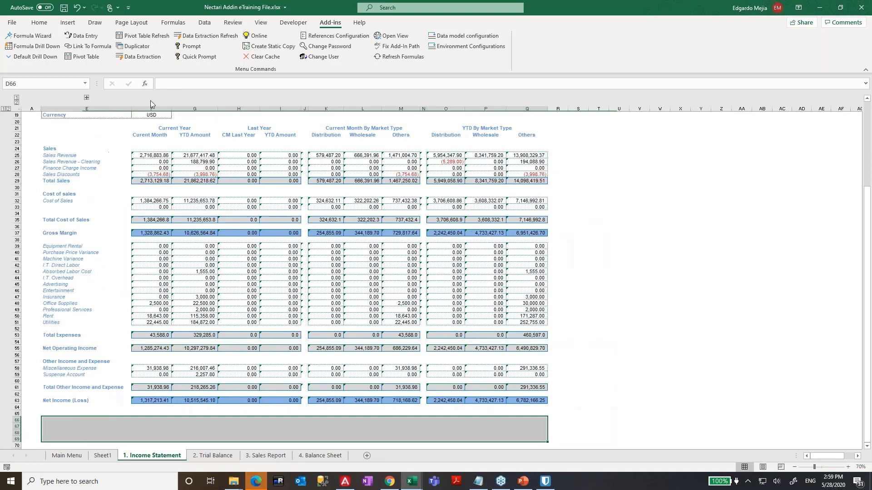
click(151, 161)
scroll(159, 163, up, 2)
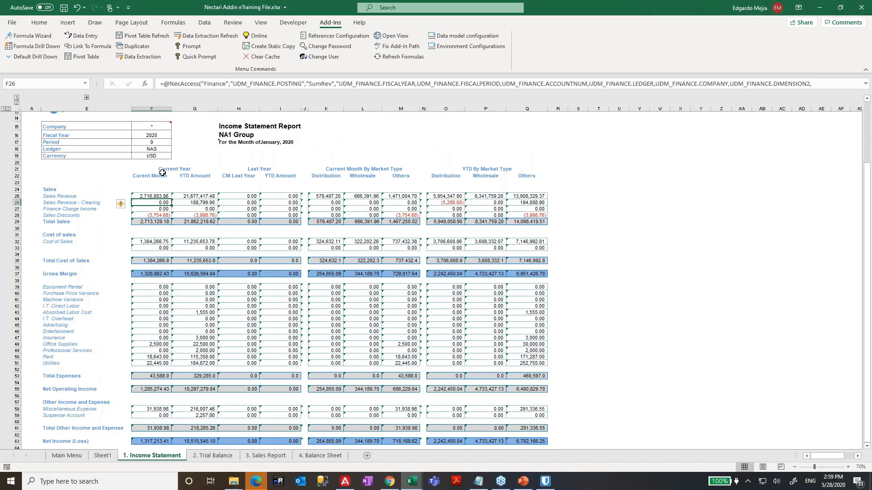
click(86, 97)
drag(95, 196, 95, 215)
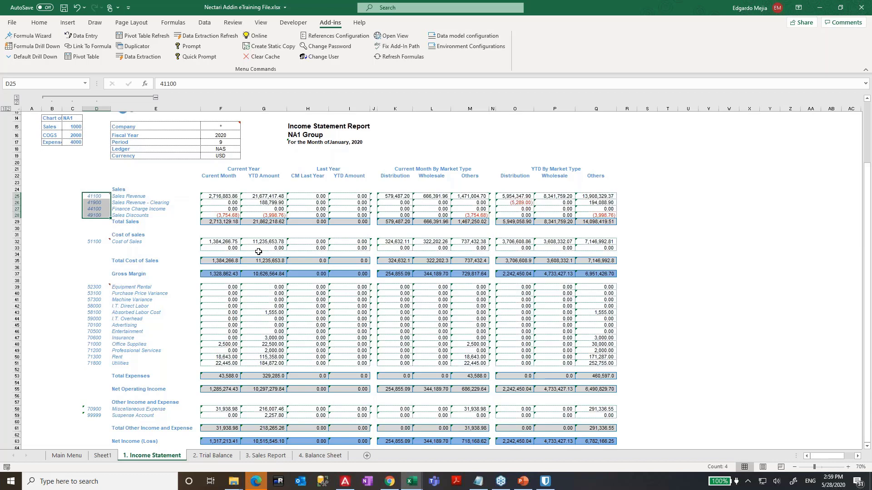
drag(94, 196, 614, 209)
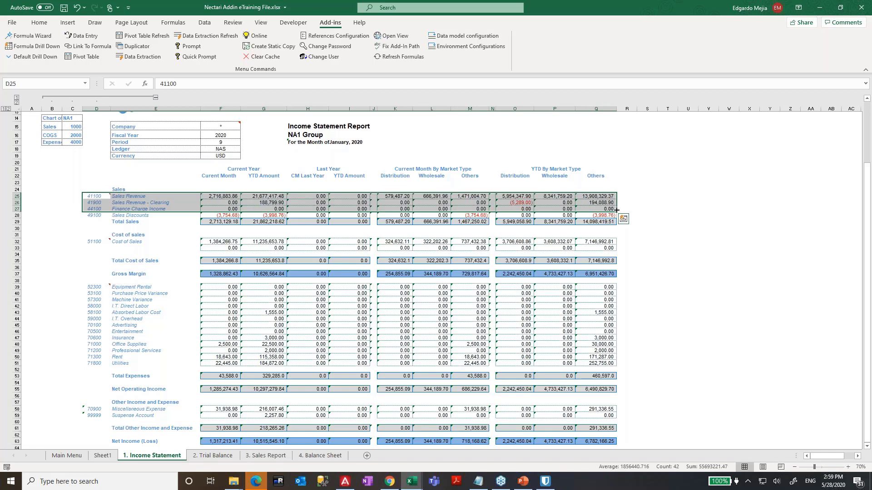
click(736, 132)
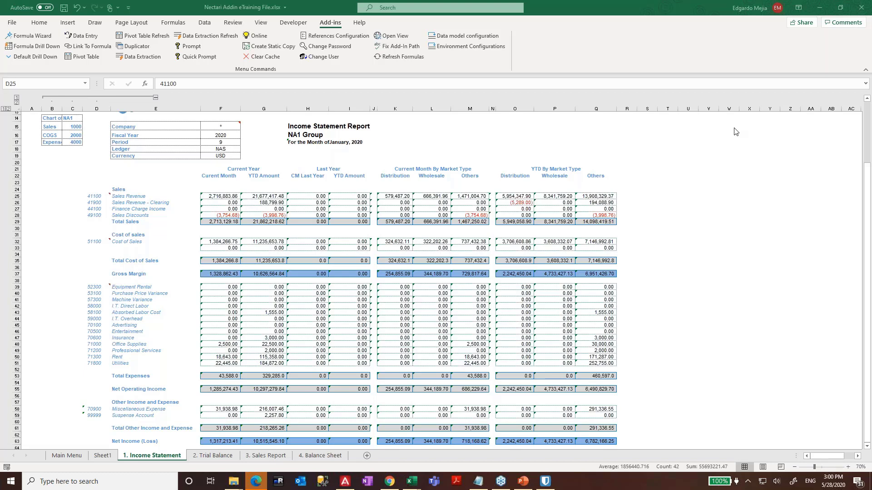
- Inspect the SumDebit formula in G43 and the Gross Margin rows, then collapse columns B–D
click(270, 312)
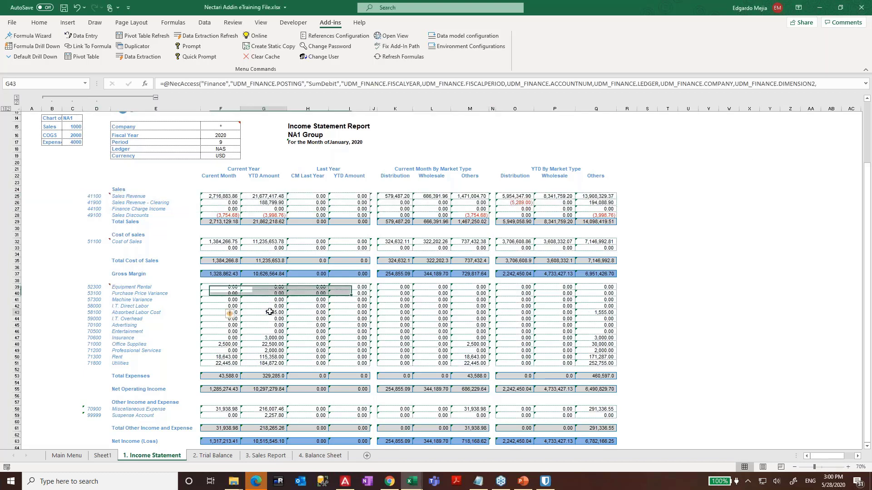
key(Left)
key(Left)
key(Left)
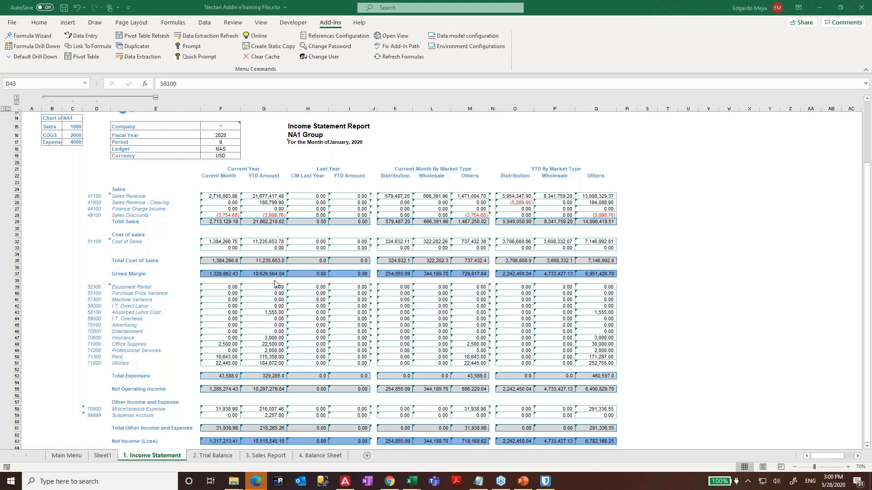
drag(225, 273, 569, 271)
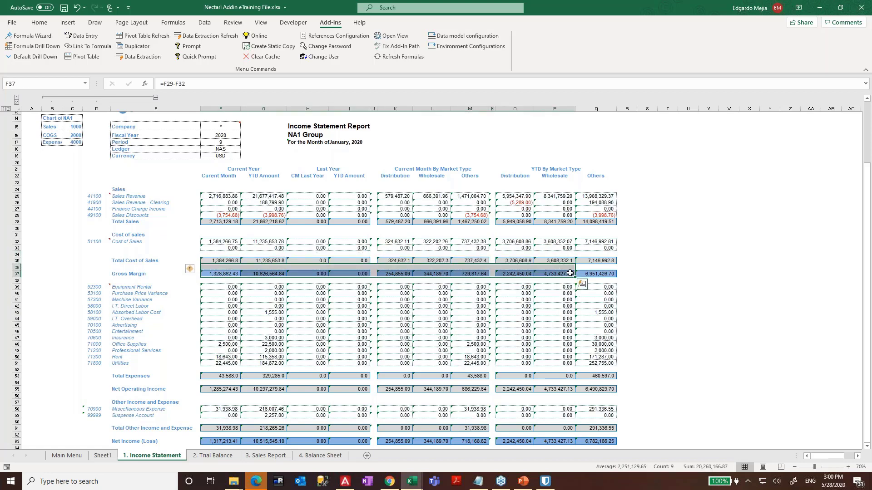
click(155, 98)
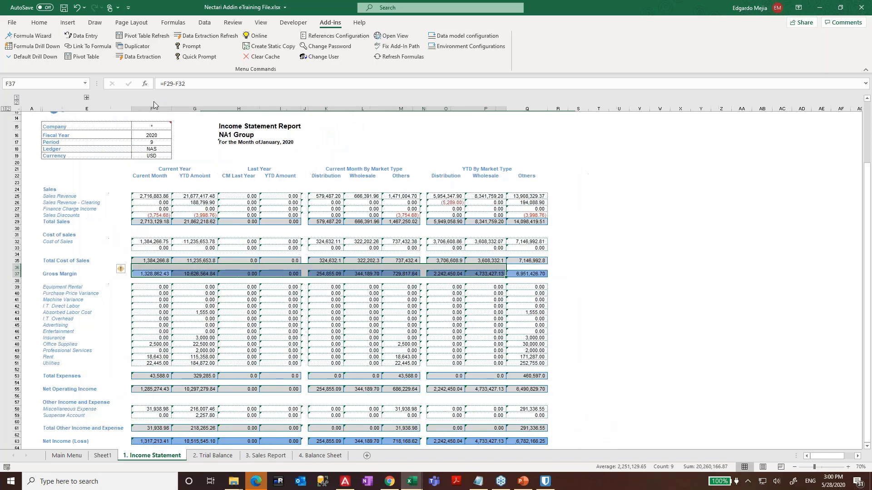
click(868, 131)
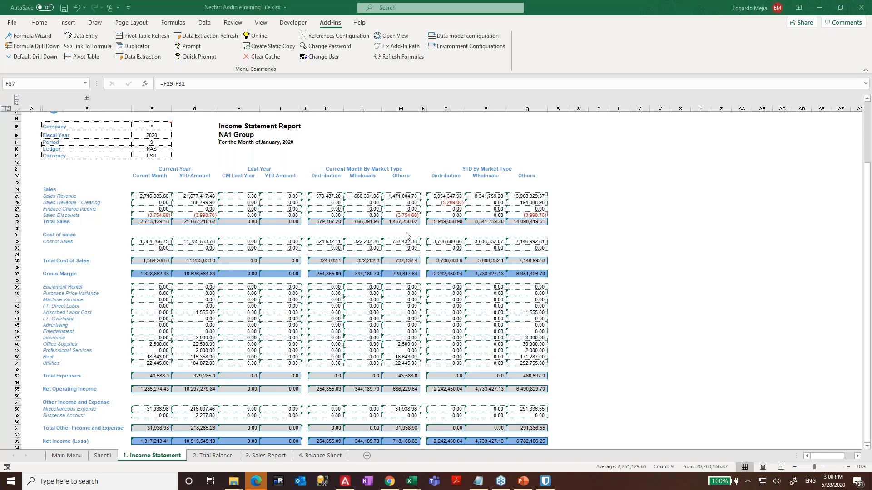
click(208, 248)
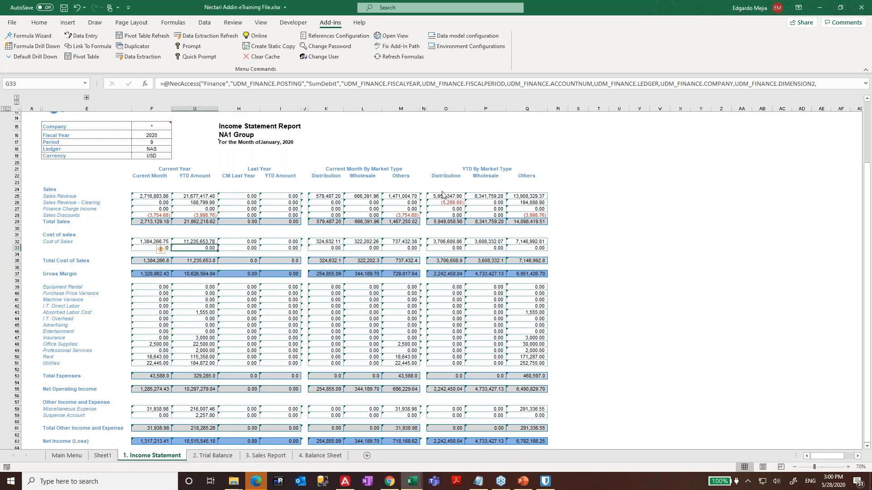
click(591, 150)
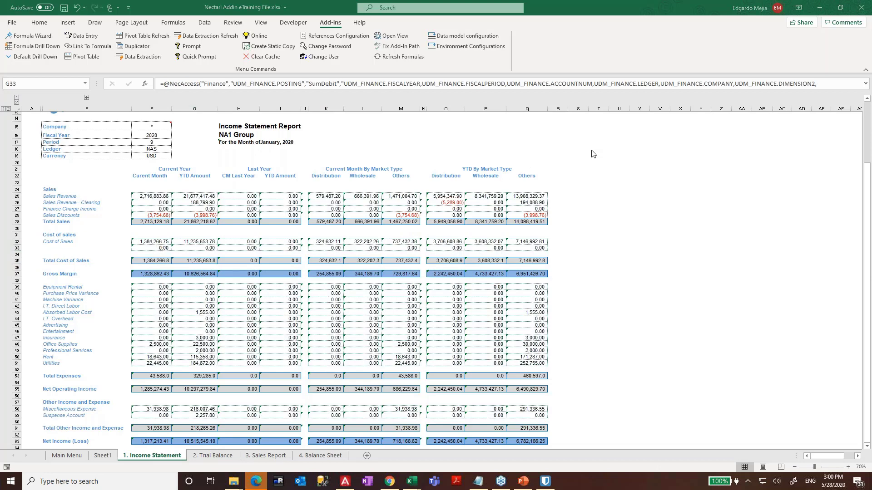
click(361, 195)
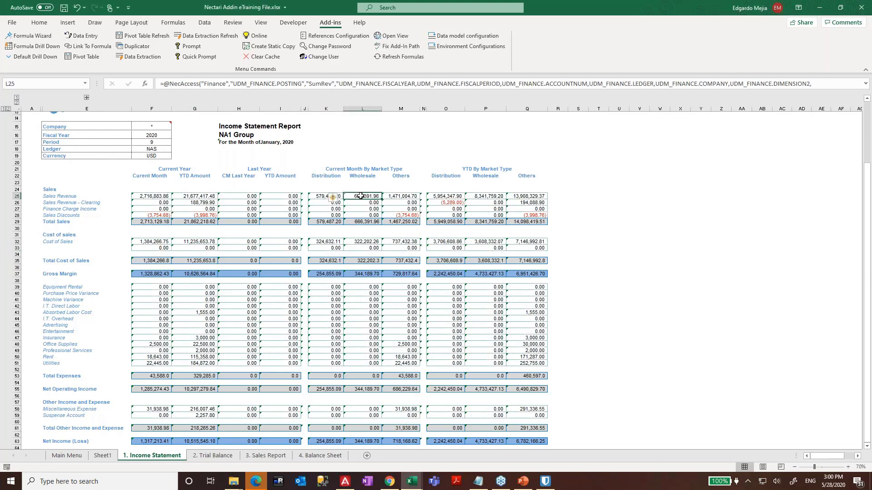
key(Left)
key(Left)
key(Left)
key(Left)
key(Left)
key(Left)
key(Left)
key(Left)
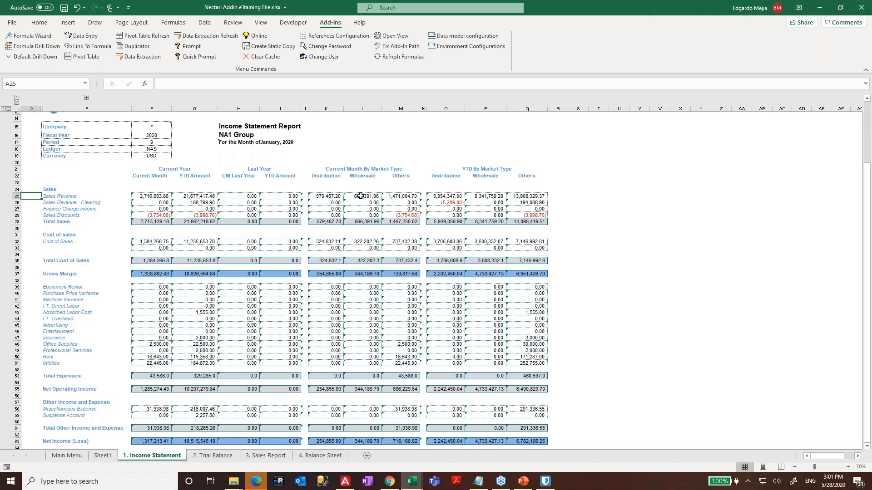
click(291, 280)
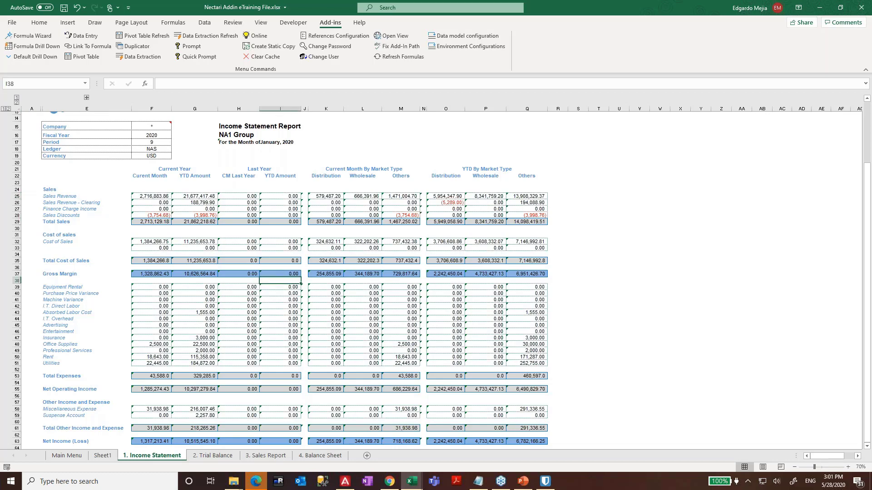
click(217, 455)
click(167, 456)
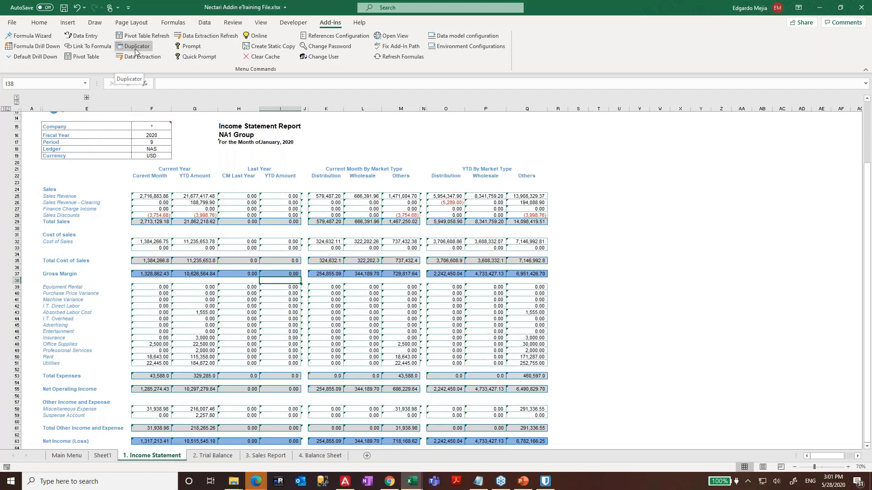
click(192, 216)
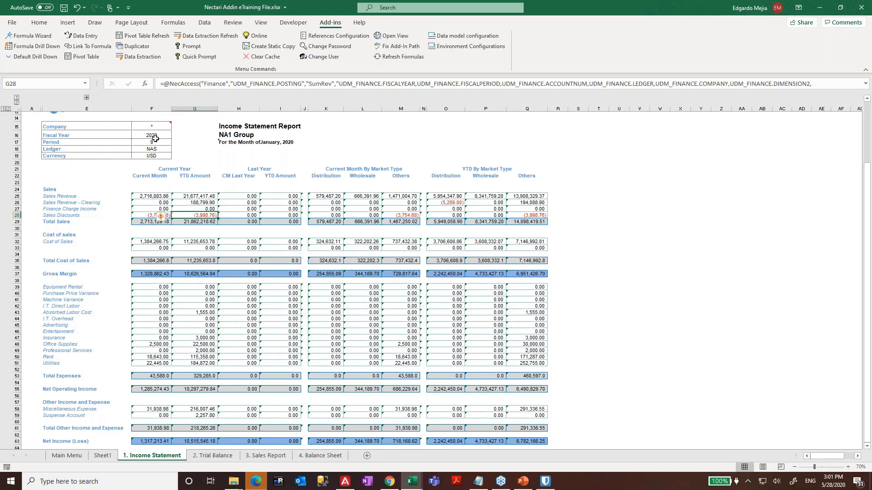
click(241, 136)
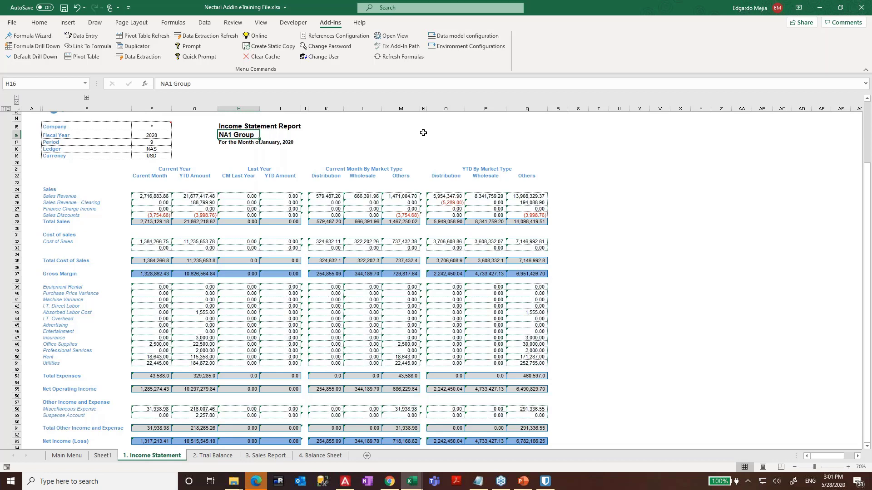
key(Left)
key(Left)
key(Up)
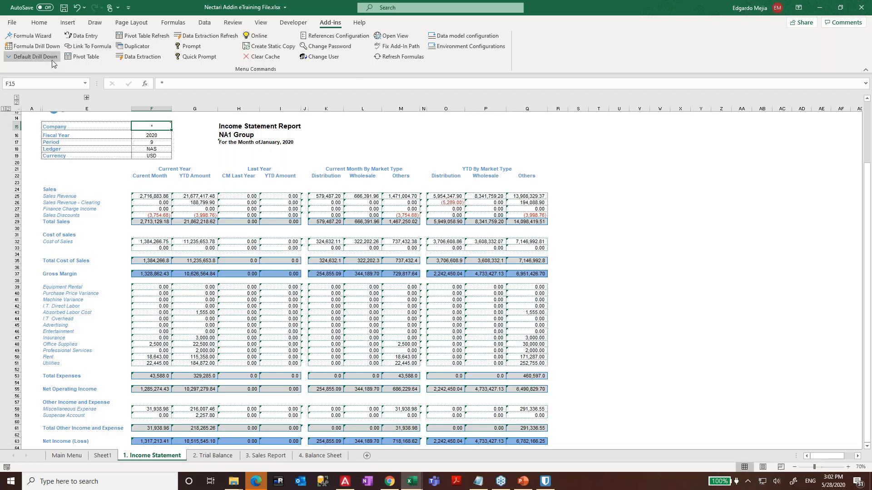
- Set up the Duplicator on the Finance model by Company Code, filtered through cell $F$15
click(133, 47)
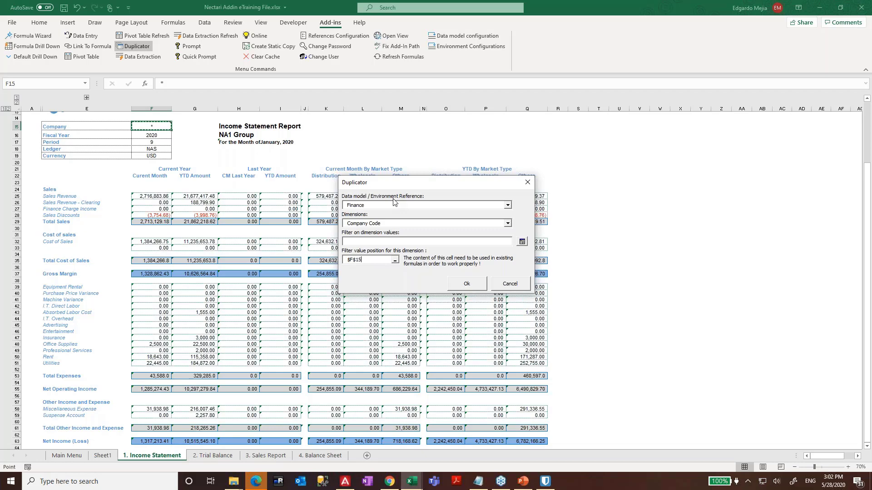
click(390, 224)
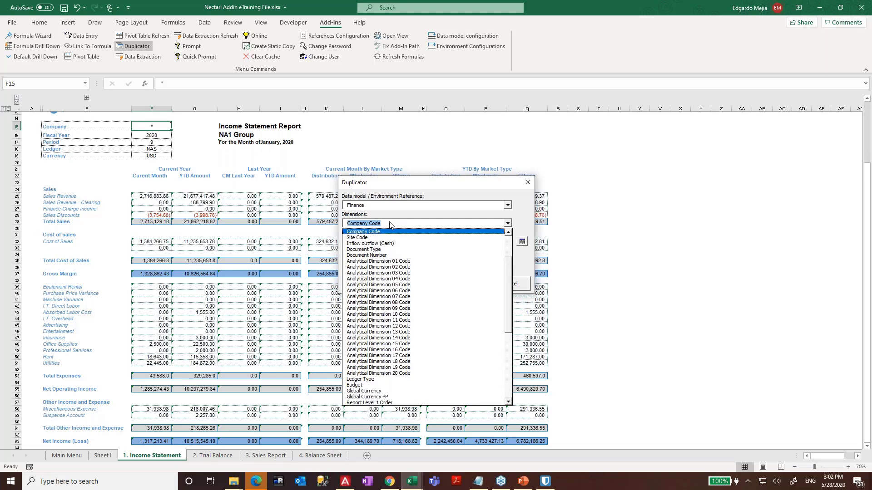
click(522, 219)
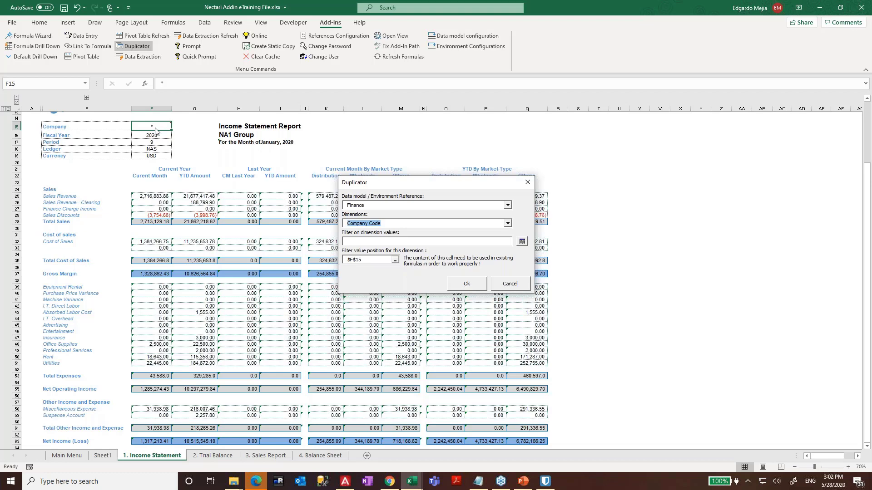
click(407, 243)
- Generate one Income Statement sheet per company and browse the PT10, NA10 and NA20 copies
click(468, 284)
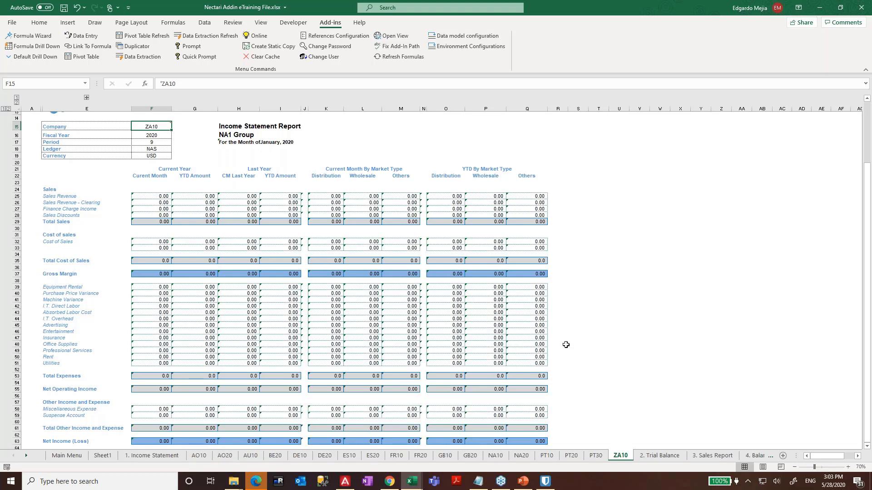
click(549, 458)
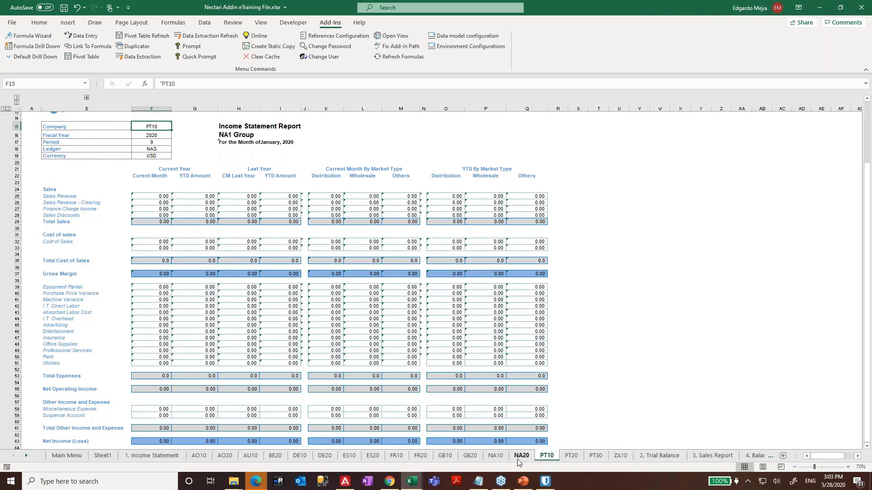
click(495, 457)
click(528, 457)
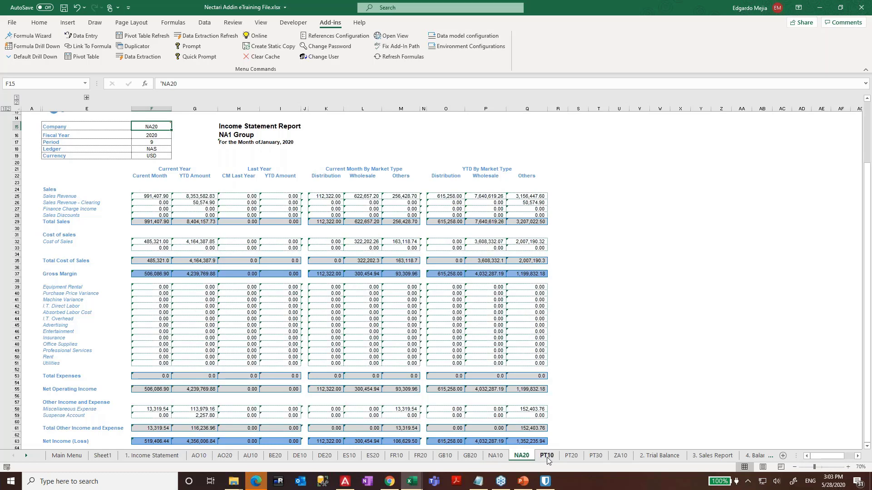
- Group the company sheets PT10 through ZA10 together
click(546, 457)
ctrl+click(570, 457)
ctrl+click(595, 457)
ctrl+click(620, 457)
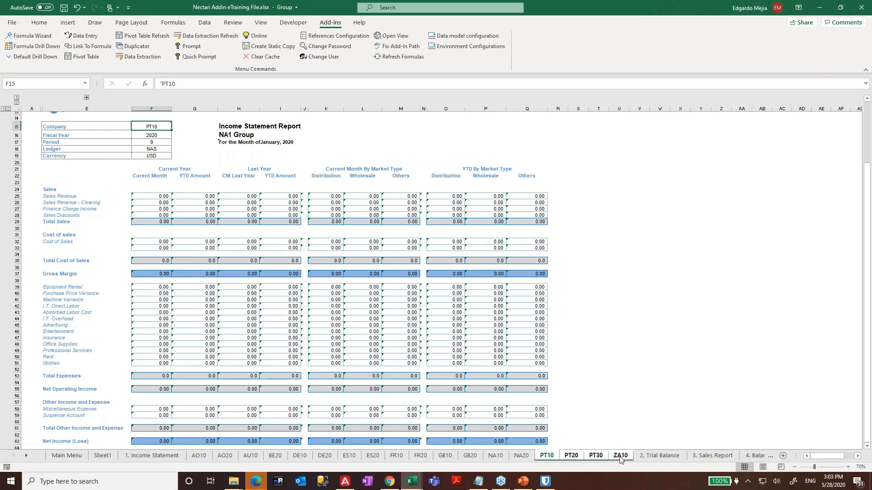
- Delete the grouped PT10–ZA10 sheets, then check the NA10 and NA20 copies
right_click(554, 458)
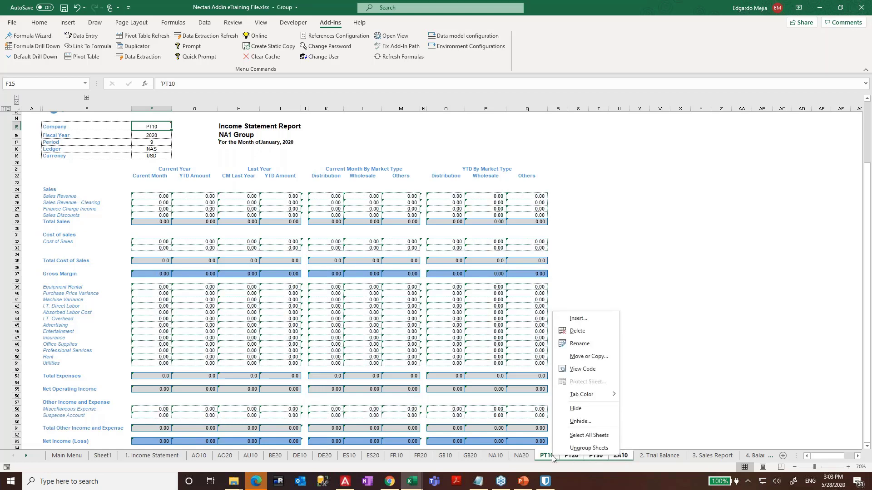
click(577, 331)
click(422, 266)
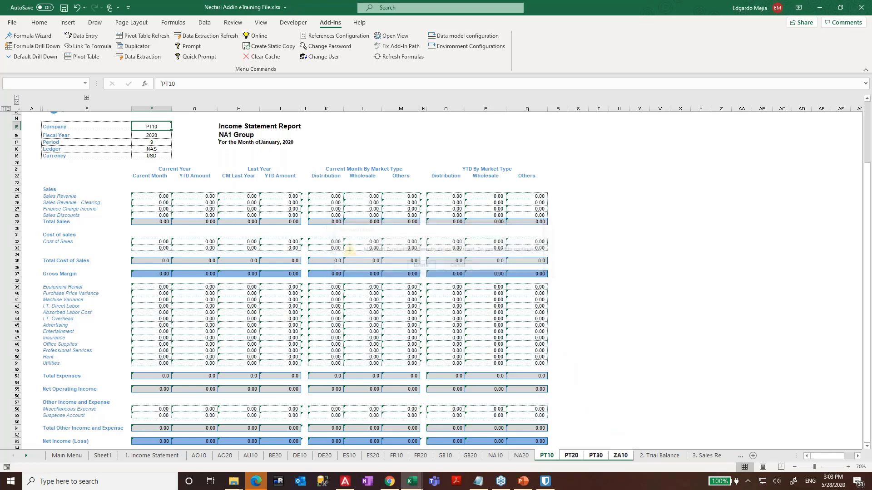
click(505, 456)
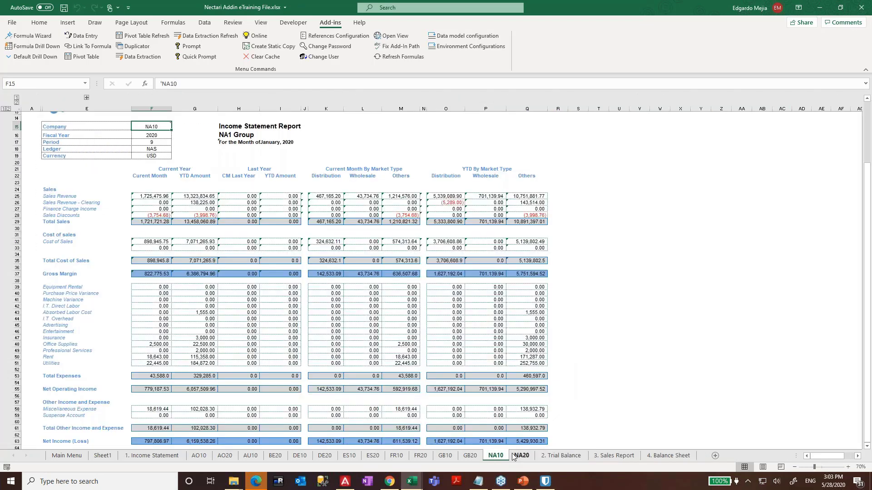
click(520, 456)
- Review the other company sheets, inspecting BE20's Sales and Gross Margin formulas
click(199, 456)
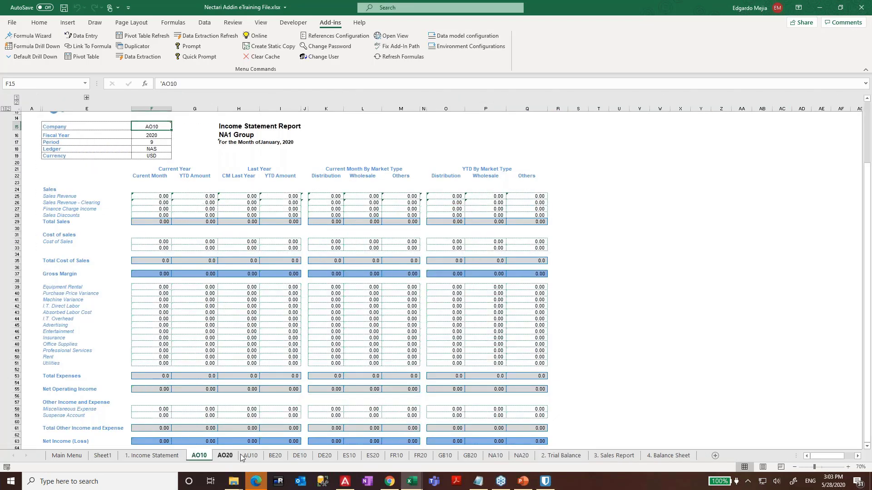
click(225, 456)
click(250, 456)
click(275, 456)
click(206, 212)
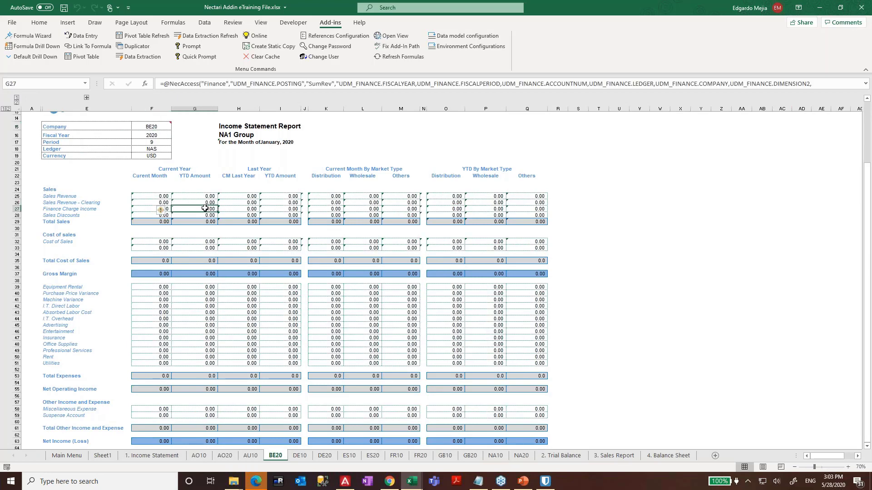
click(192, 274)
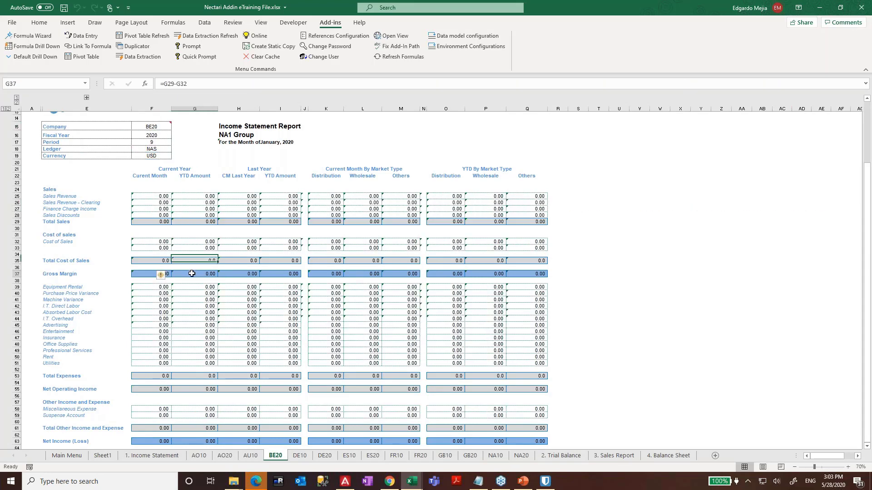
click(98, 293)
- Group the company sheets from AO10 through GB20
click(204, 459)
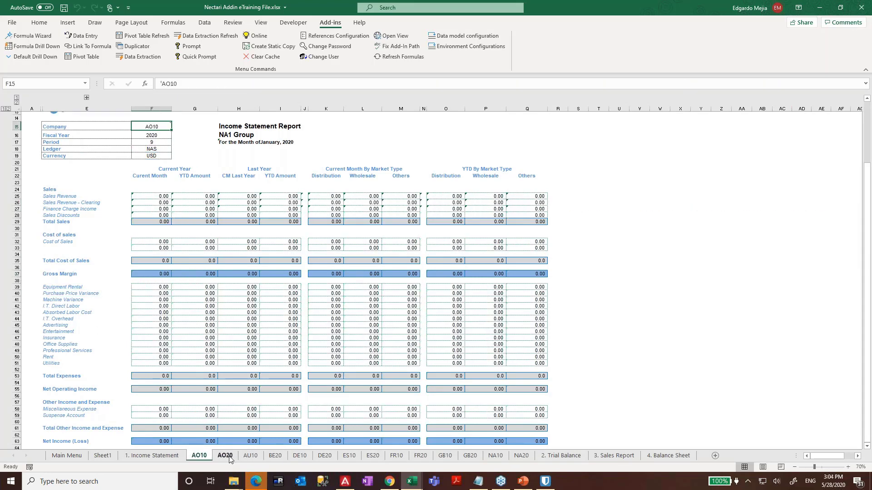
shift+click(249, 457)
ctrl+click(277, 458)
ctrl+click(299, 458)
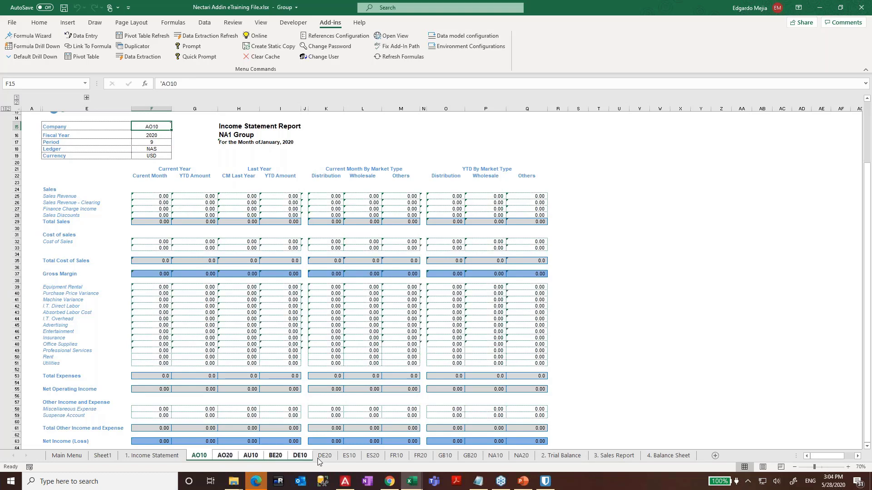
ctrl+click(321, 458)
ctrl+click(346, 460)
ctrl+click(369, 459)
ctrl+click(394, 458)
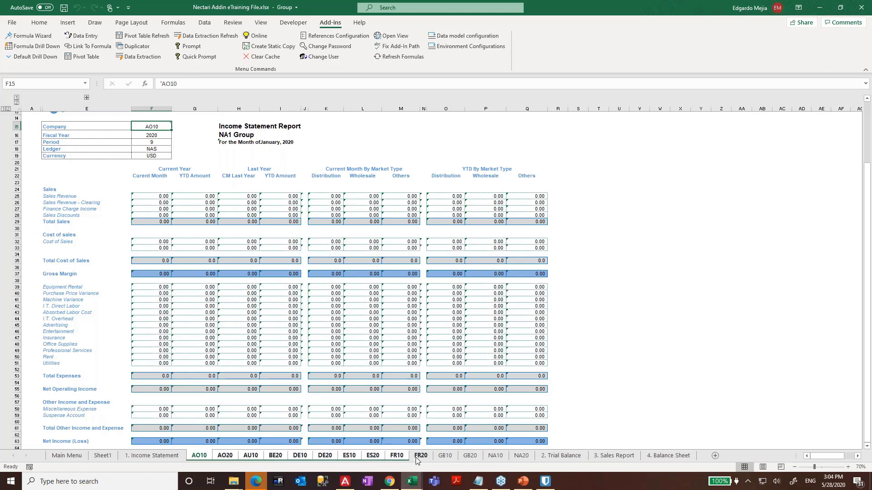
ctrl+click(470, 458)
- Delete the grouped AO10–GB20 sheets and return to the NA20 sheet
right_click(472, 460)
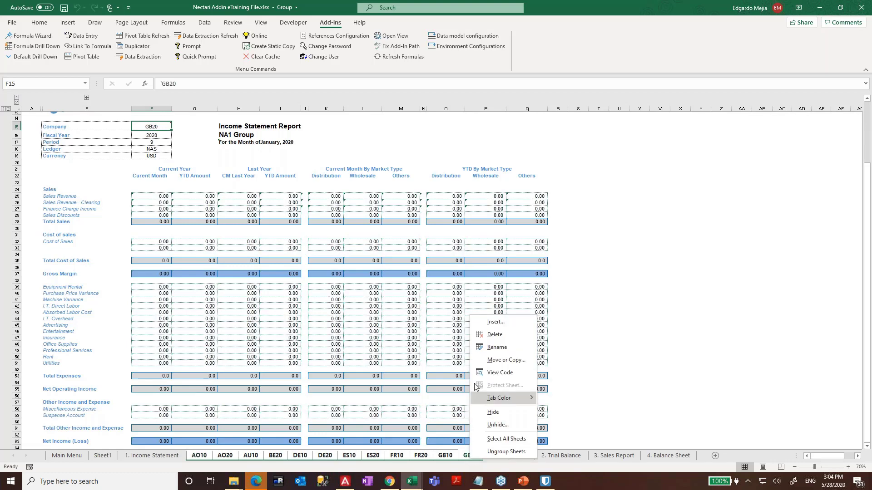
click(483, 340)
click(413, 270)
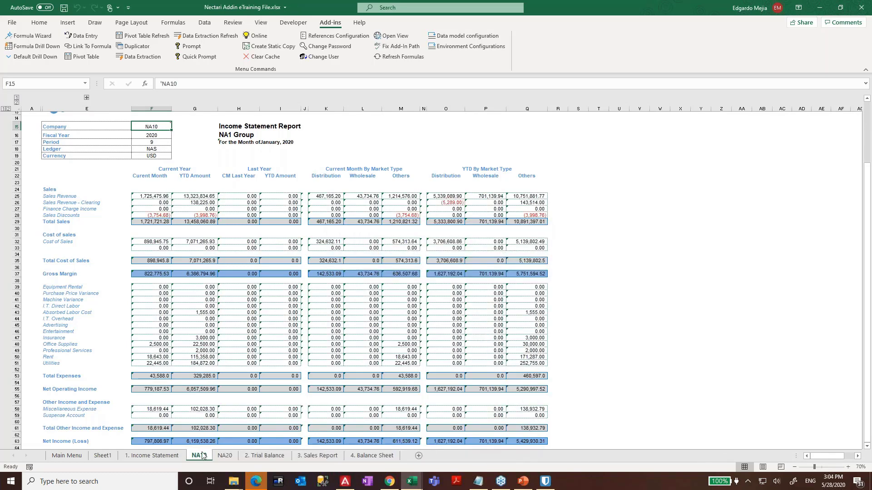
click(225, 455)
- Change the NA20 sheet's H16 heading to 'NA20 Company' and copy it
click(244, 132)
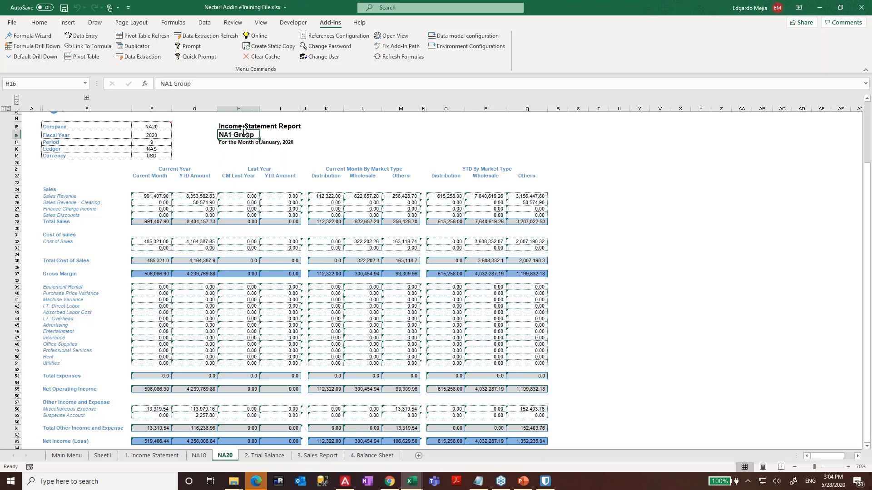
text(N)
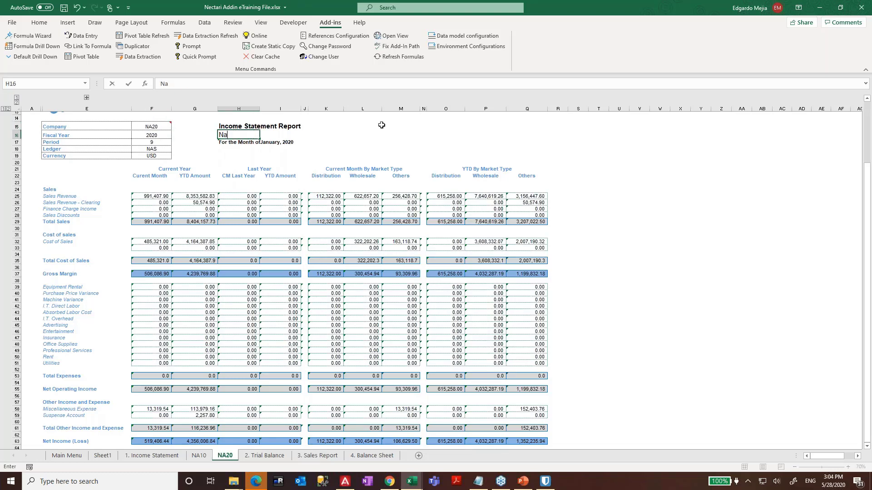
text(A)
key(BackSpace)
text(20)
key(BackSpace)
key(BackSpace)
text(20  Company)
key(Return)
key(Up)
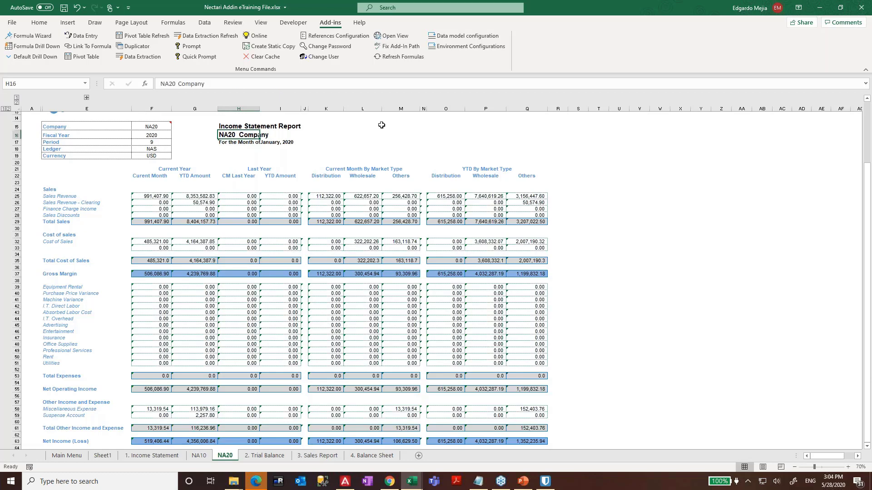
key(ctrl+c)
- Paste the heading into H16 on NA10 and change it to 'NA10 Company'
key(ctrl+Page_Up)
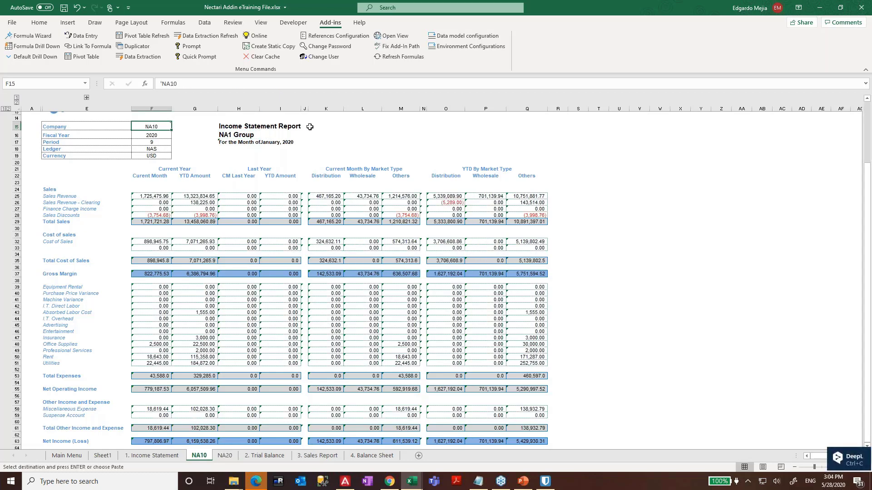
click(236, 135)
key(ctrl+v)
double_click(258, 135)
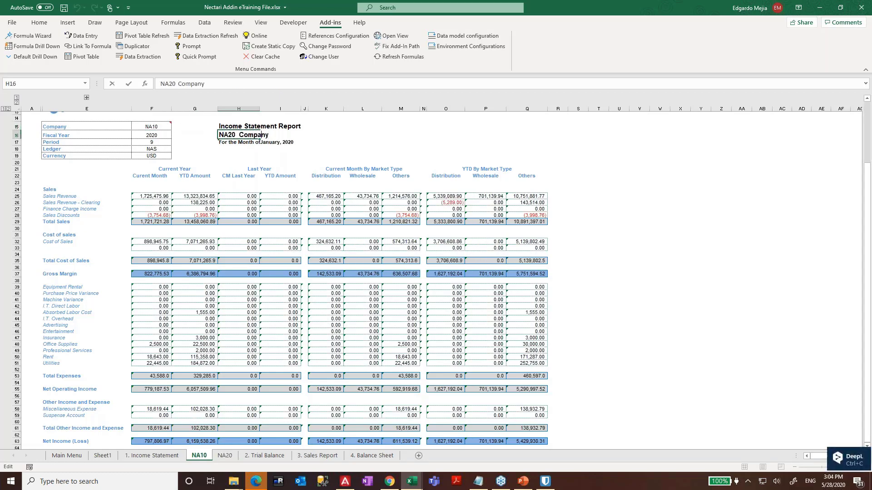
key(BackSpace)
key(BackSpace)
text(10)
key(Return)
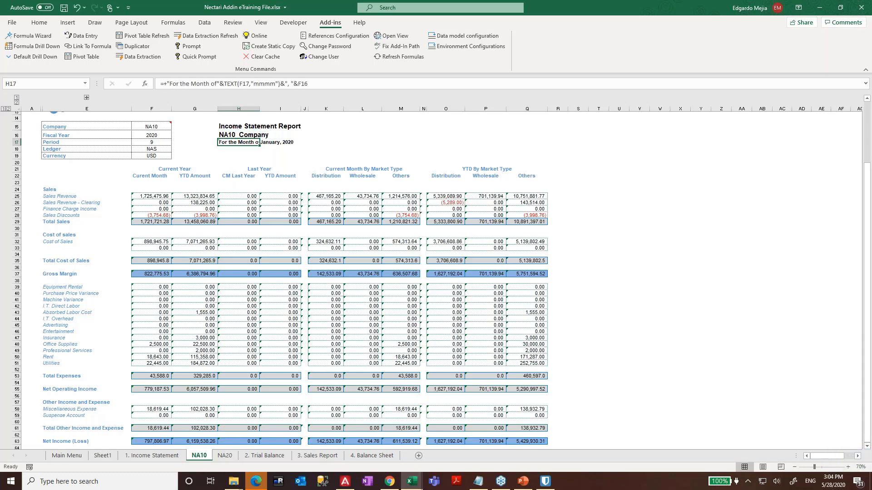
- Set the Company cell F15 on 1. Income Statement to NAS and compare with NA10
key(ctrl+Page_Up)
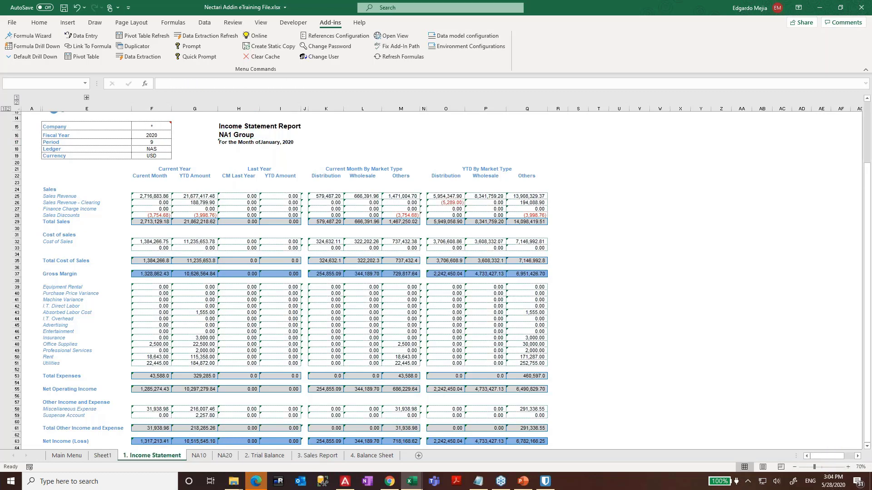
click(154, 130)
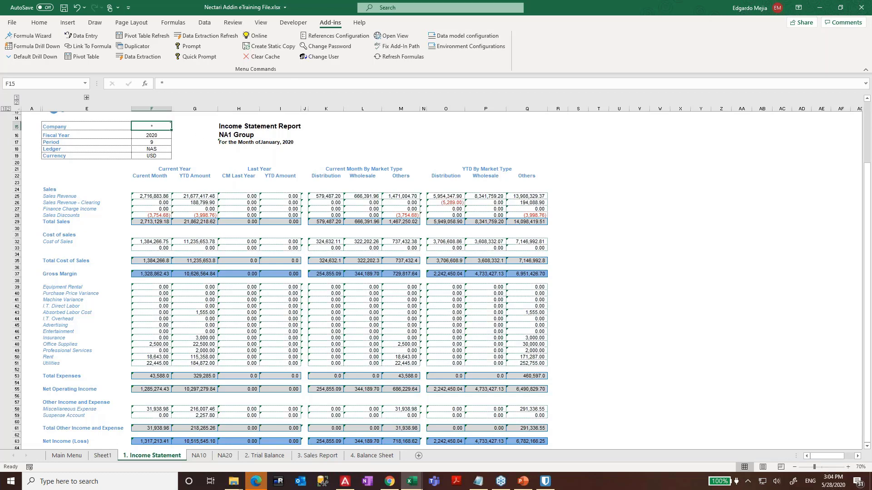
text(NAS)
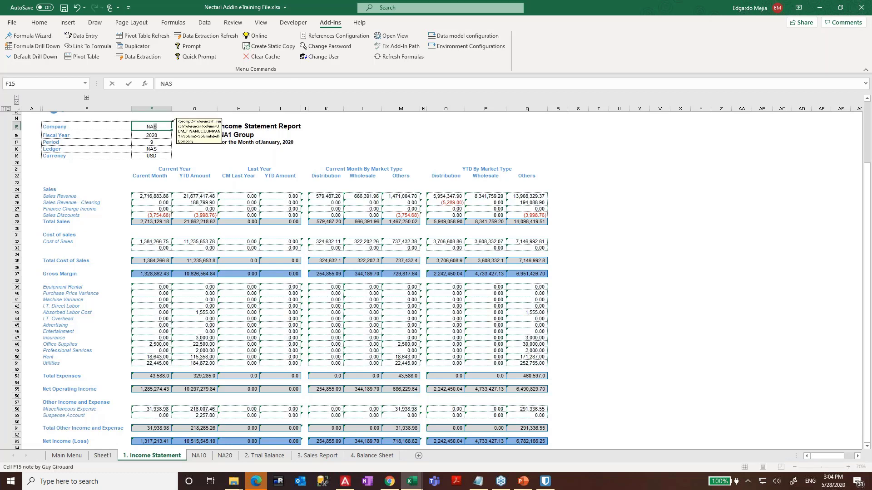
key(Return)
key(ctrl+Page_Down)
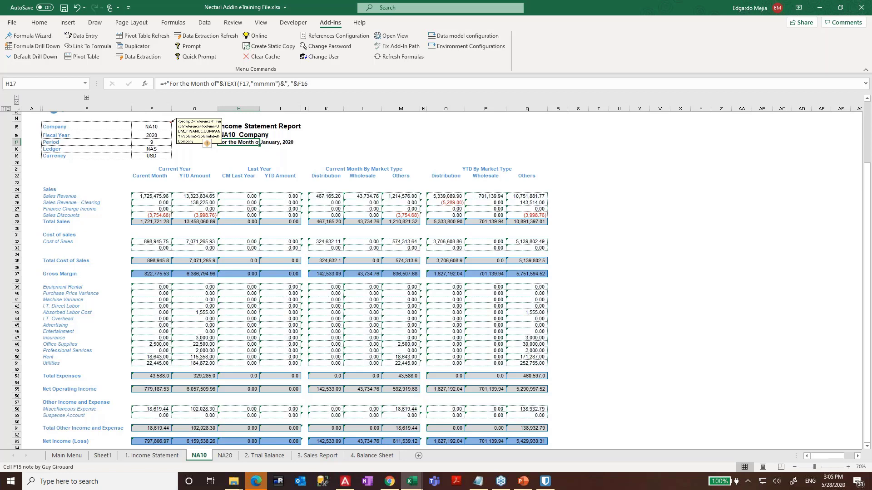
key(ctrl+Page_Up)
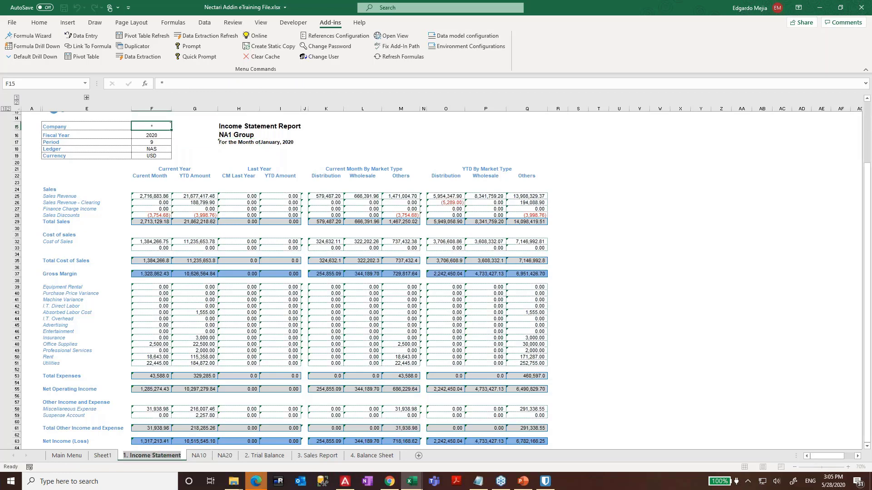
- Rename the consolidated sheet to '1. Income Statement Group'
key(End)
text(gROUP)
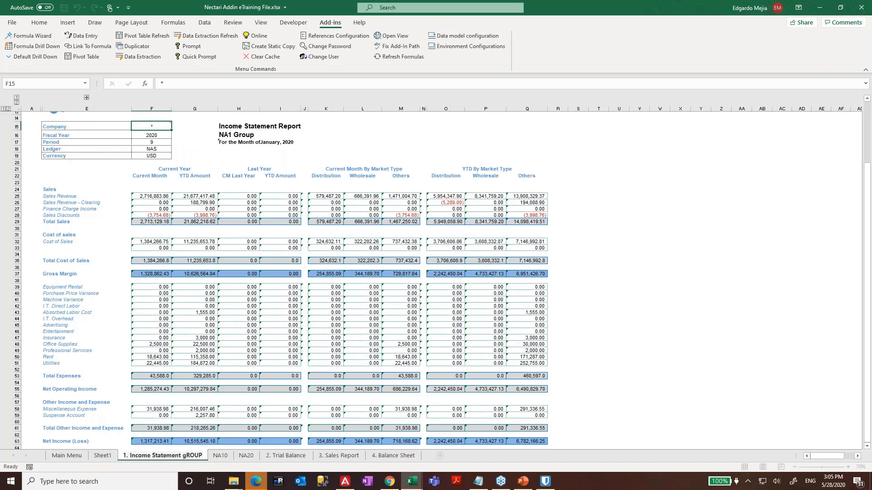
key(BackSpace)
key(BackSpace)
key(BackSpace)
key(BackSpace)
key(BackSpace)
text(G)
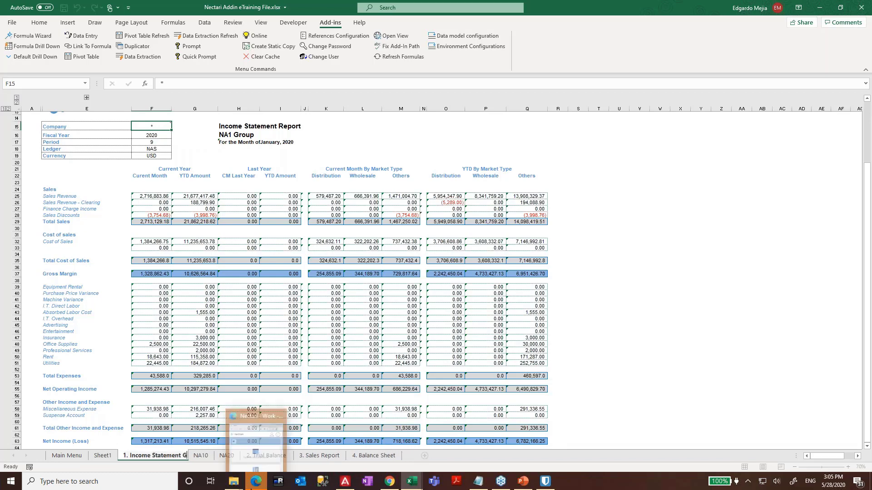
text(roup)
key(Return)
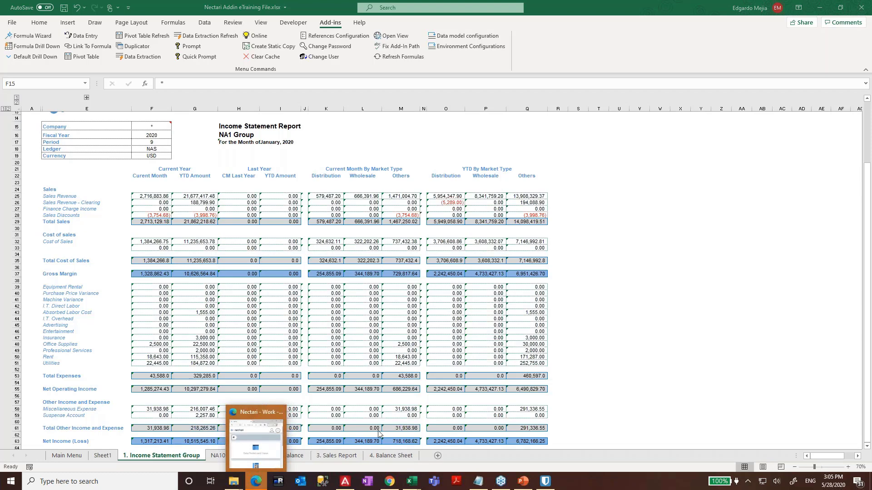
- Rename the company sheets 'Income Statement NA10' and 'Income Statement NA20'
click(219, 456)
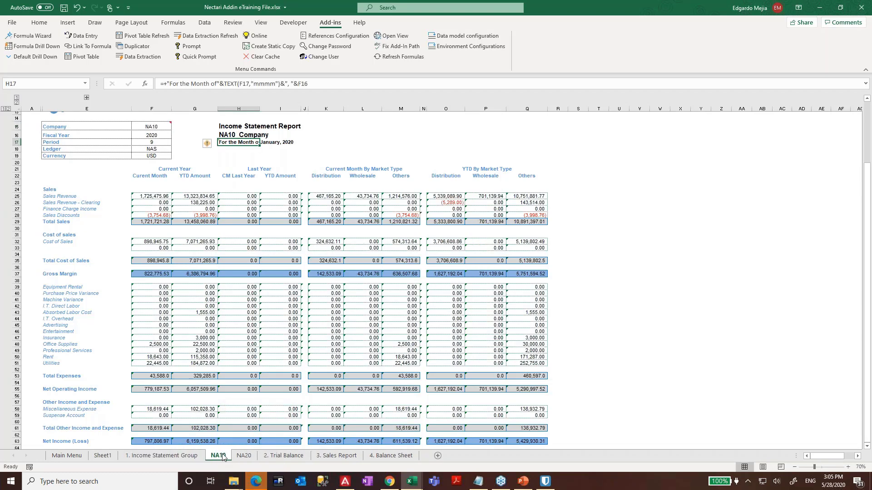
text(In)
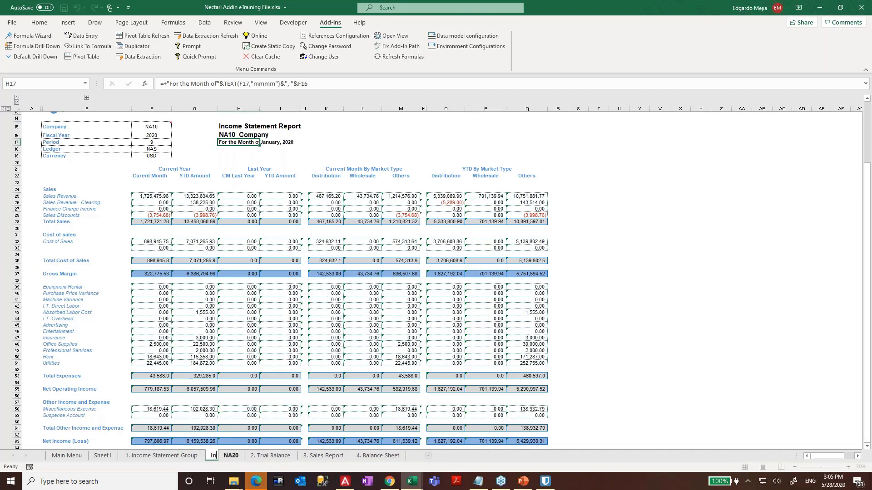
text(come Ste)
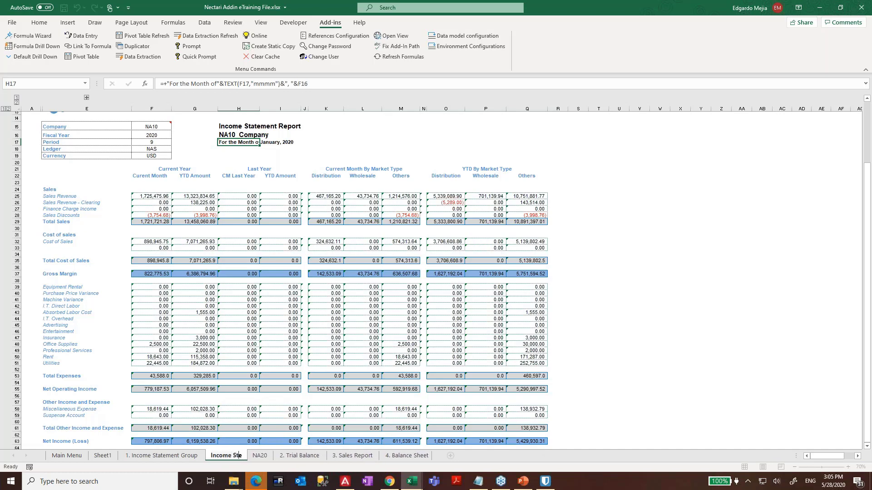
key(BackSpace)
text(atement NA)
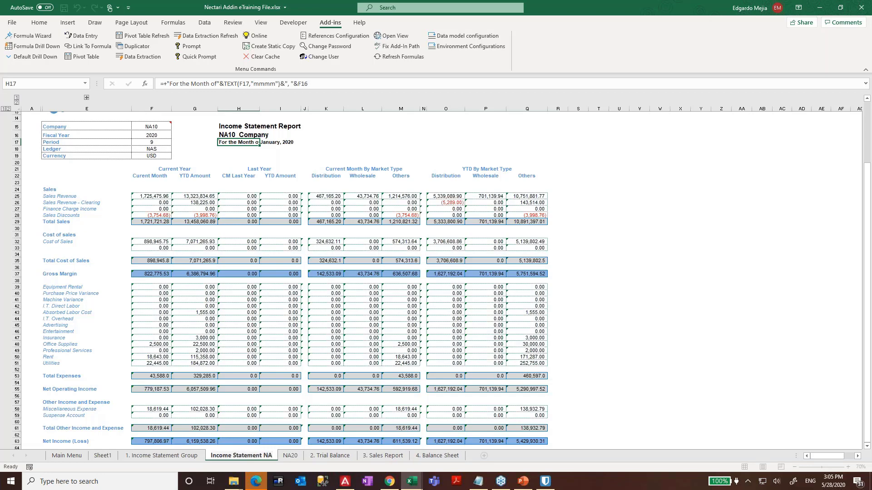
text(10)
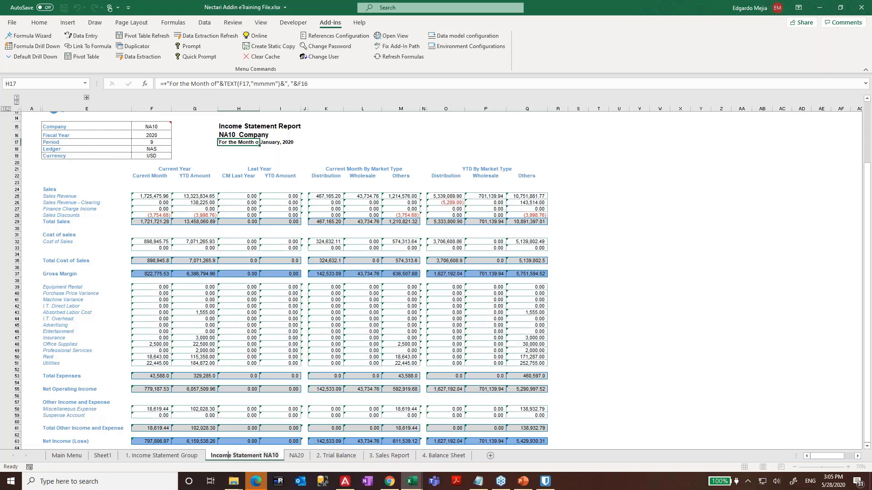
key(Return)
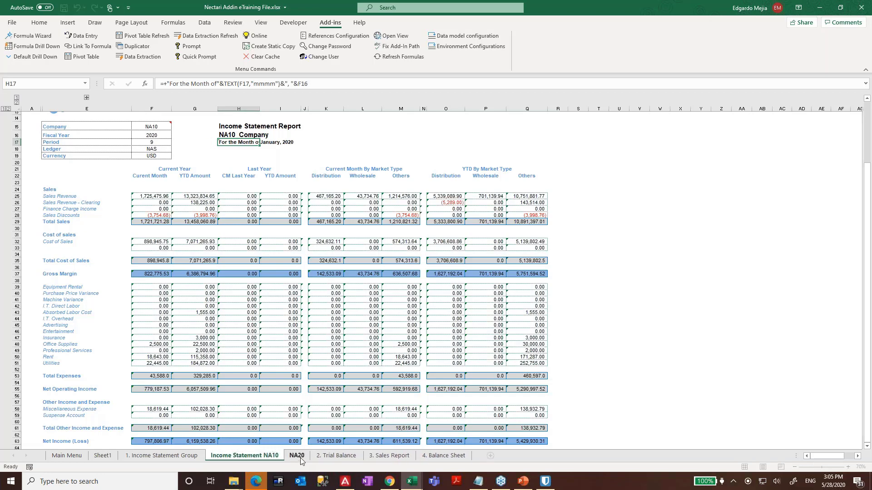
click(297, 456)
double_click(297, 456)
key(ctrl+v)
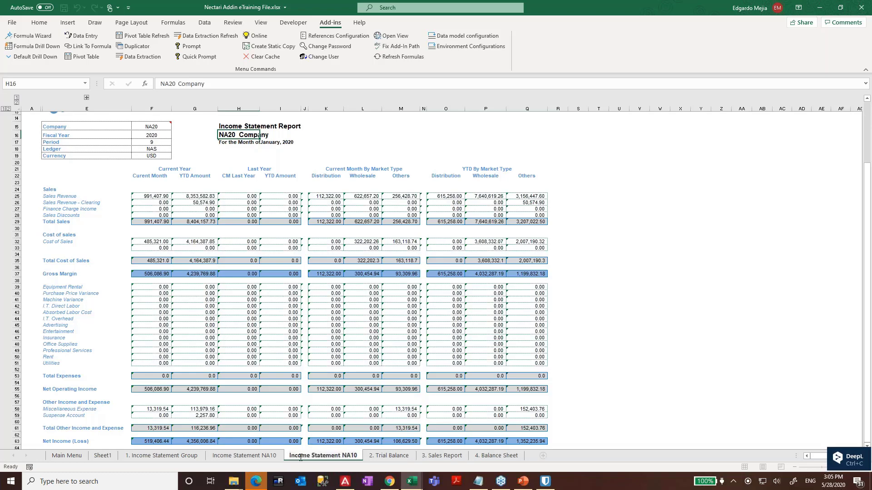
key(BackSpace)
key(BackSpace)
text(20)
key(Return)
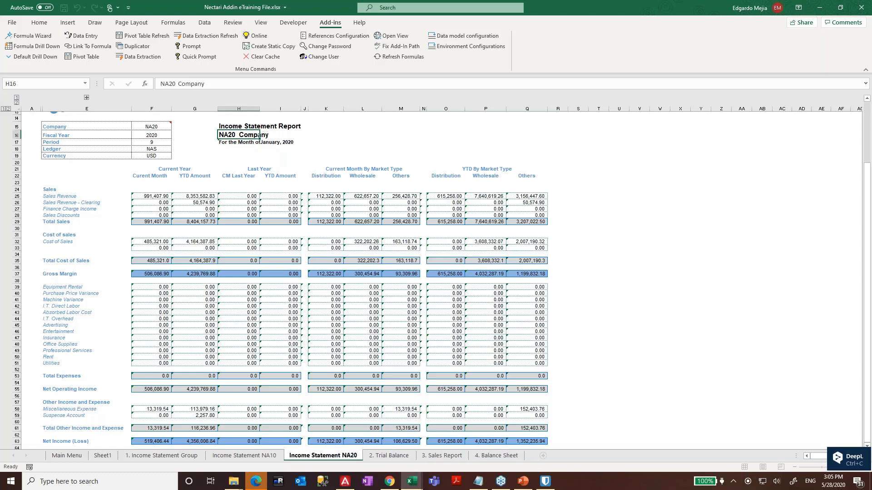
- Expand the hidden account-number columns on NA20 and inspect the NecAccess formula in F45
key(Left)
key(Left)
key(Left)
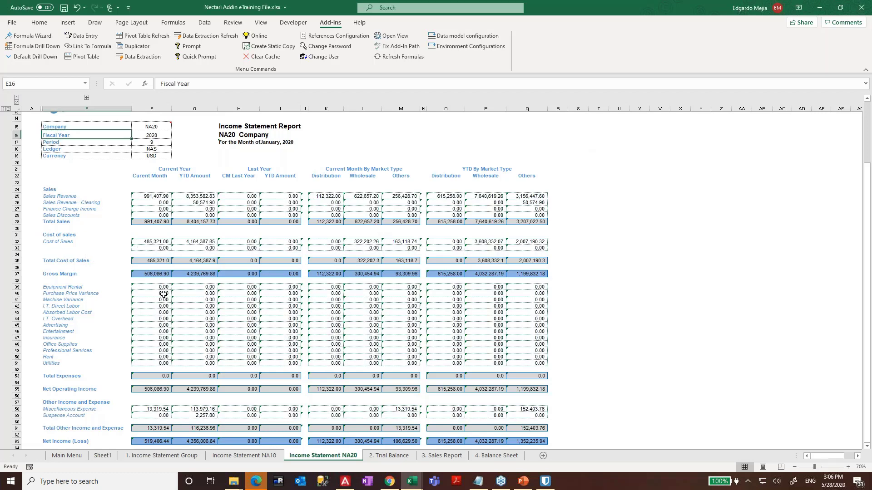
scroll(163, 295, down, 3)
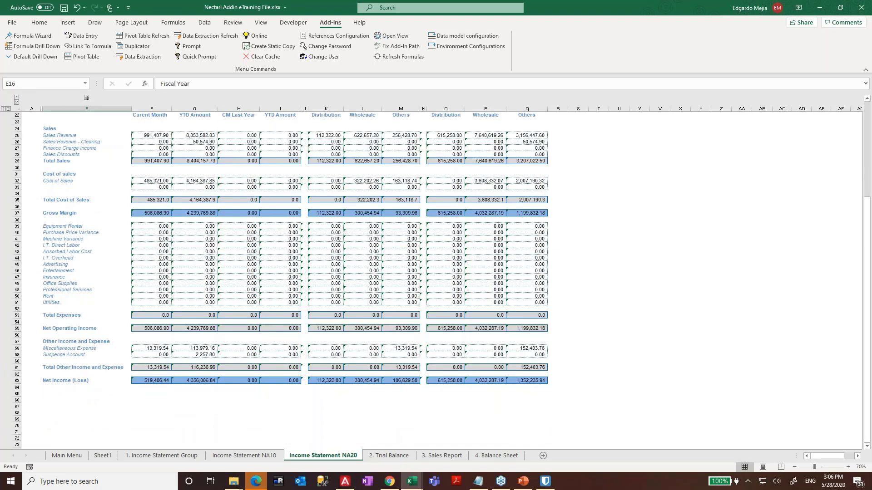
click(87, 97)
click(225, 307)
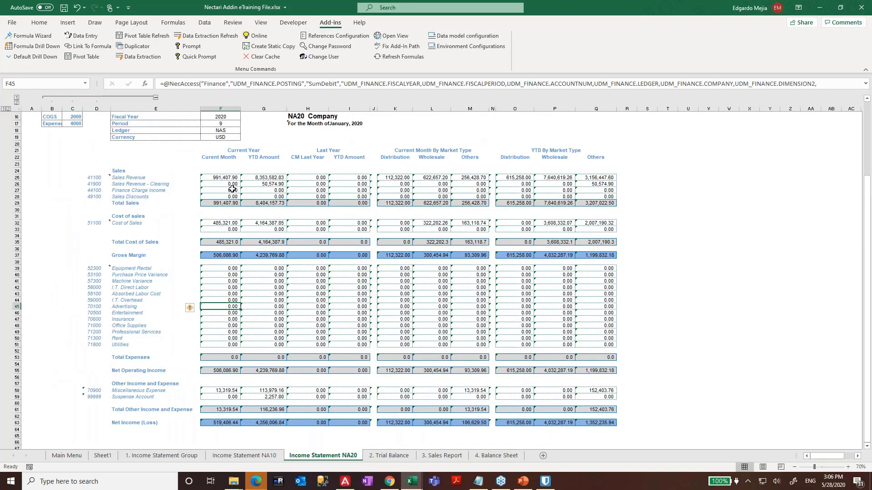
scroll(232, 189, up, 3)
- Copy the Sales Revenue formula from F25 into empty cell F67
click(221, 229)
key(ctrl+c)
scroll(227, 315, down, 6)
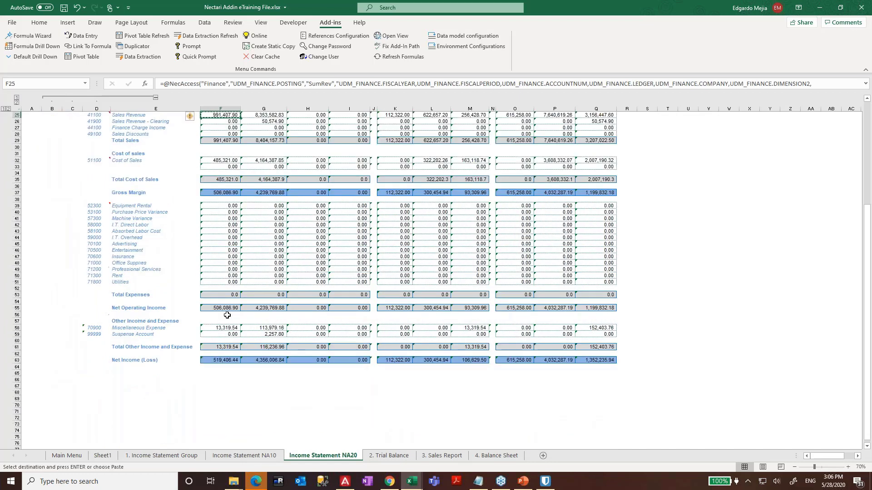
scroll(227, 315, down, 2)
click(226, 346)
key(ctrl+v)
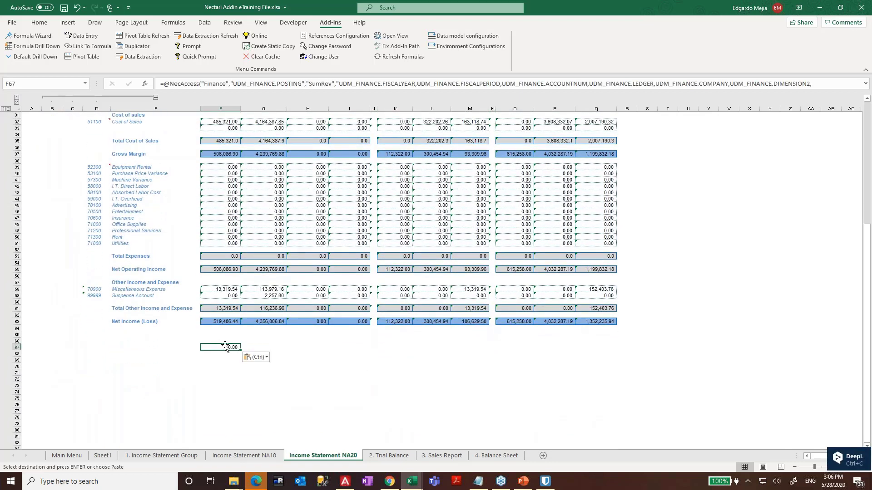
double_click(225, 347)
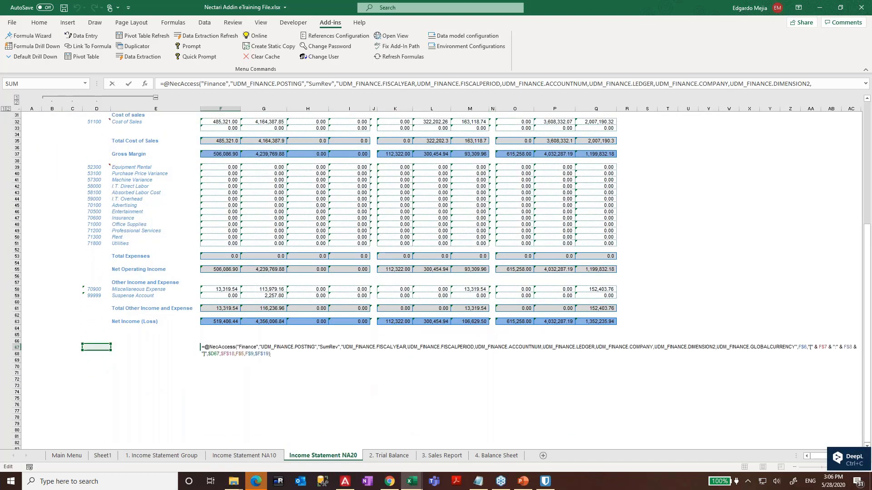
- Enter account 41100 in D67 so F67 returns 991,407.90
click(94, 348)
text(4)
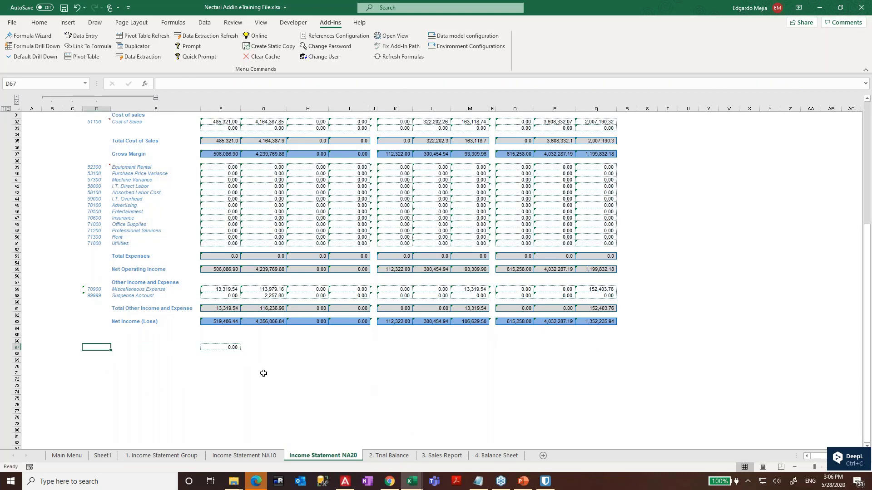
text(11)
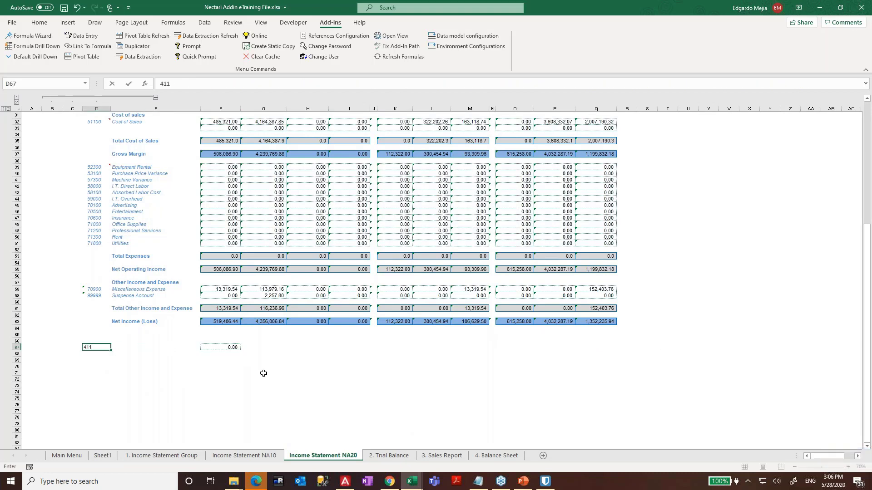
text(00)
key(Return)
key(Up)
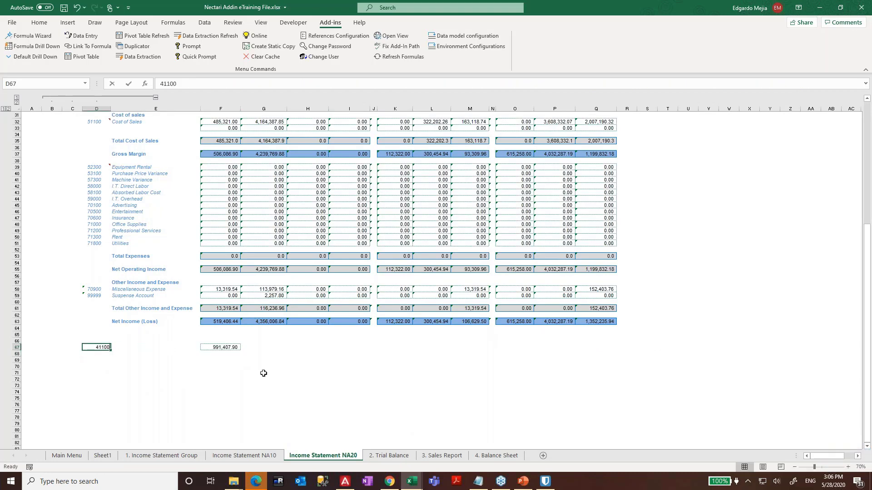
scroll(222, 320, up, 5)
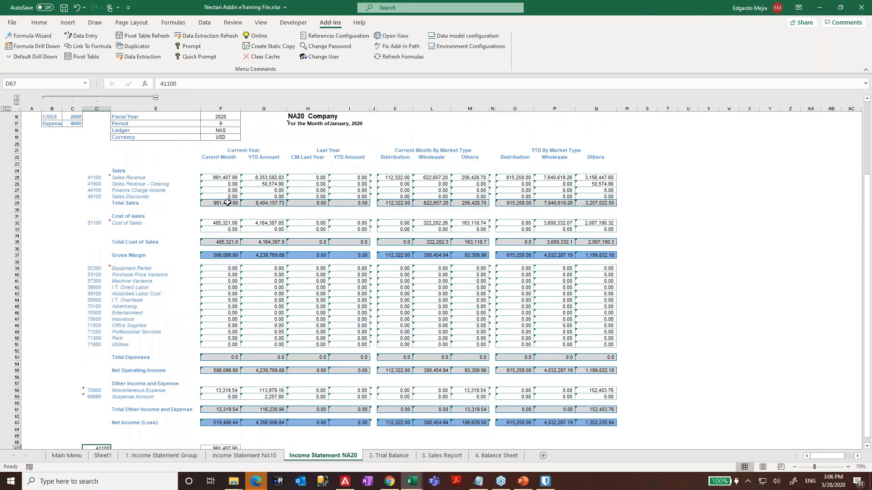
click(104, 223)
scroll(200, 317, down, 5)
click(105, 353)
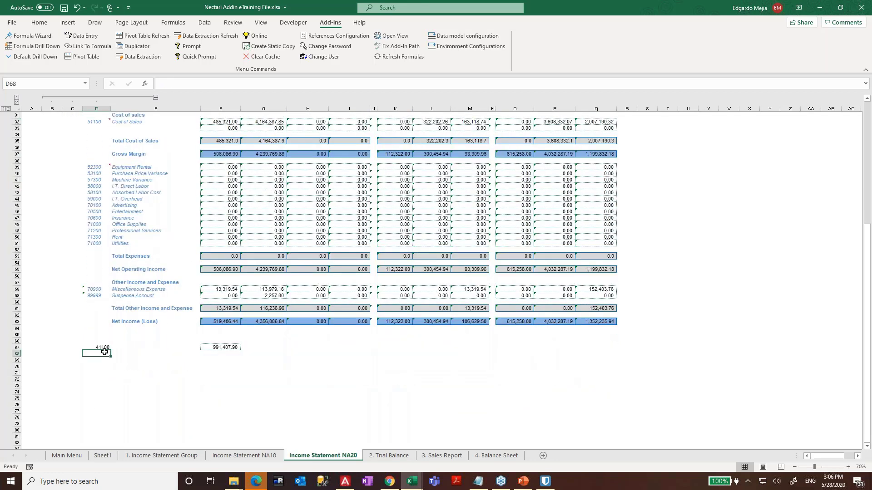
click(211, 341)
- Label row 67 'Gross Margin' in E67 and review F67's account reference
key(Left)
key(Down)
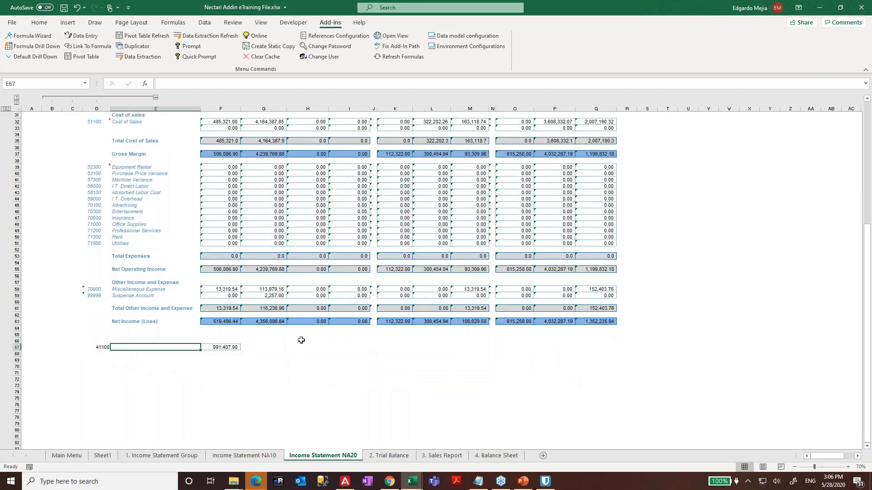
text(Gross Margin)
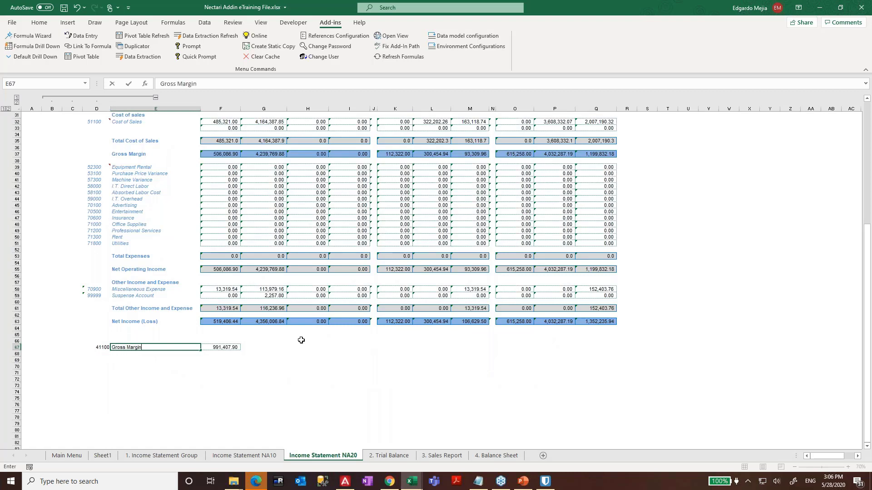
key(Return)
key(Up)
key(Right)
key(F2)
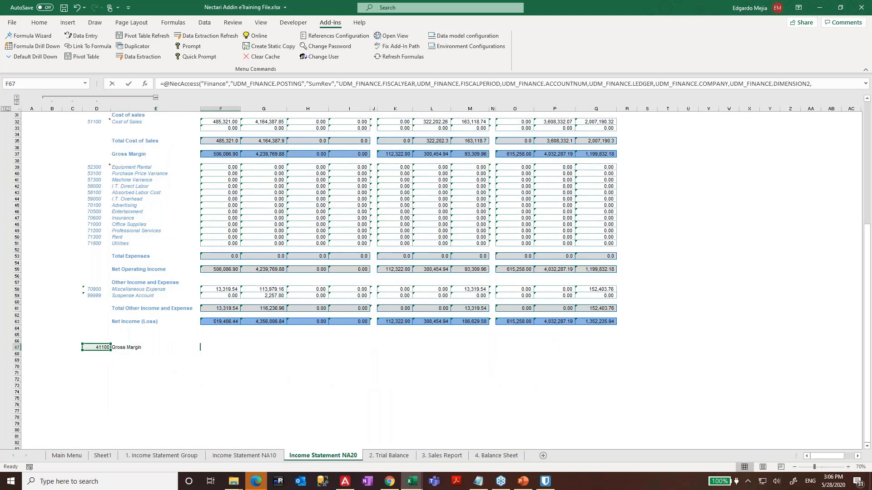
key(Escape)
- Prefix D67 with an apostrophe and add account 51100 to form 41100,51100
key(Left)
key(Left)
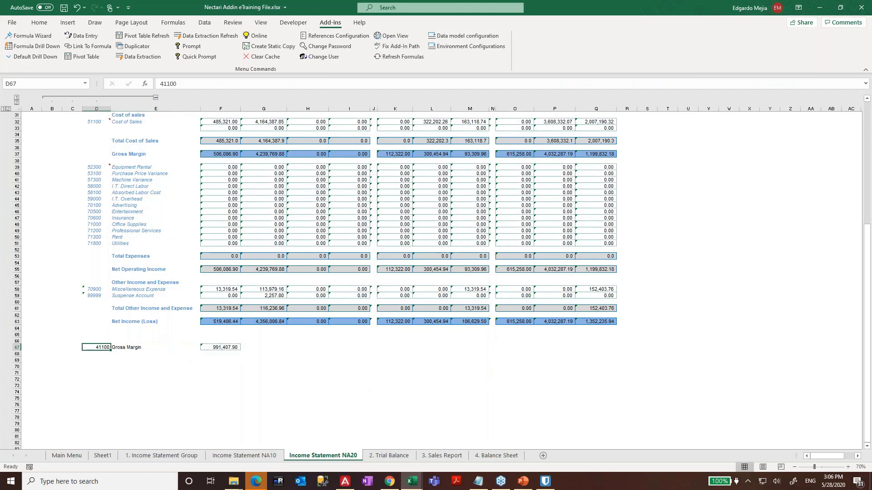
key(F2)
key(Left)
key(Home)
text(')
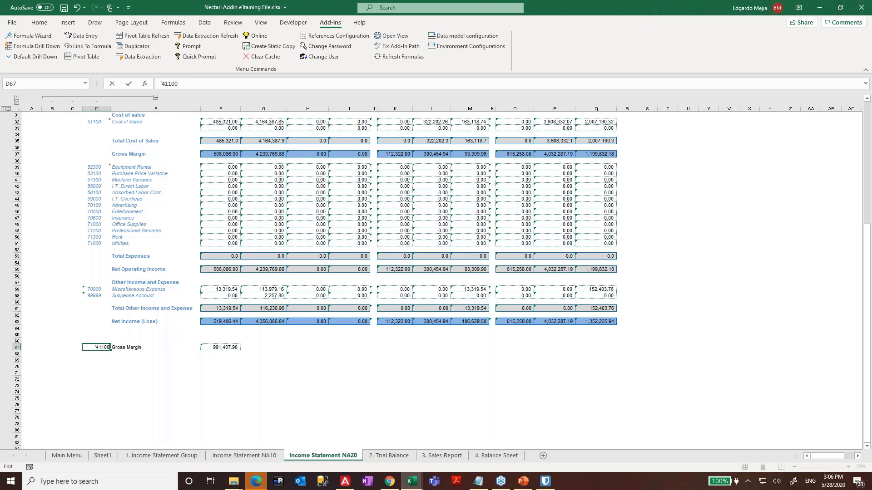
text(,51100)
key(Return)
- Correct the D67 account list so F67 returns 506,086.90
click(212, 343)
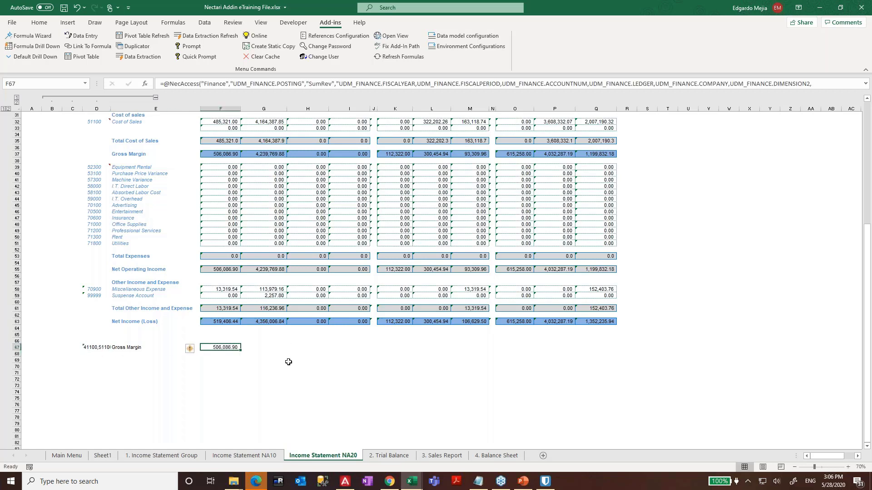
key(Left)
key(Left)
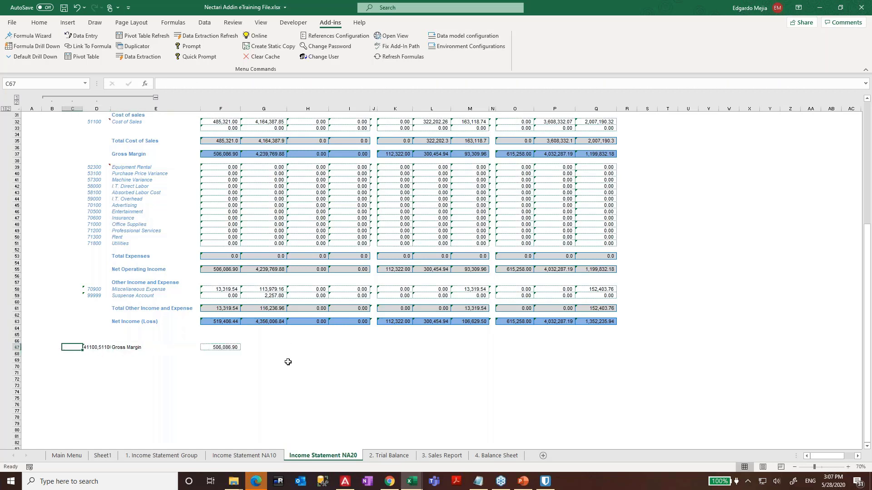
key(F2)
text(,)
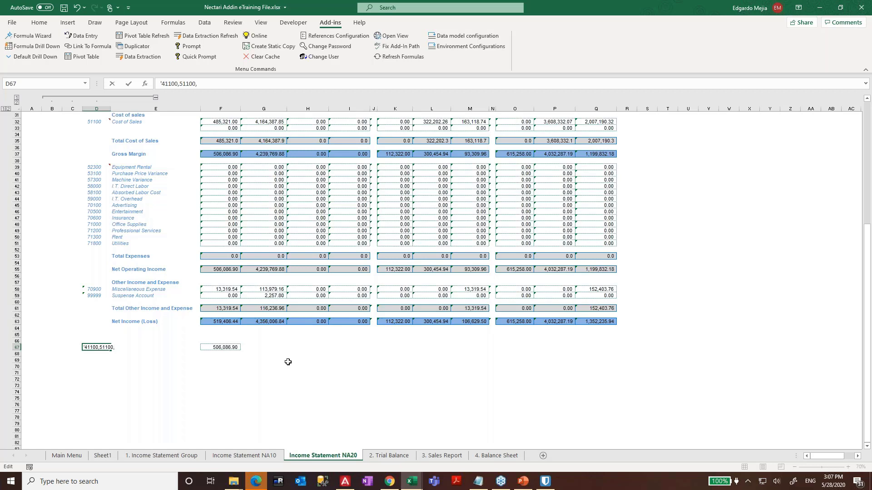
key(BackSpace)
key(Return)
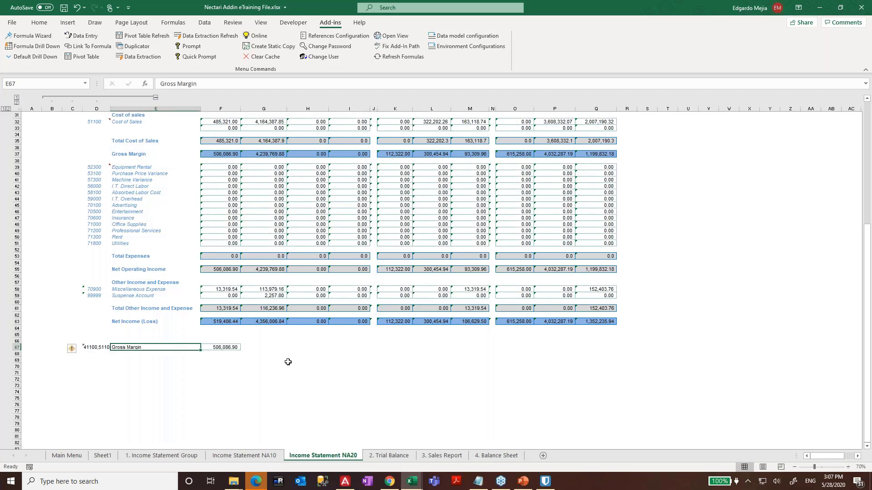
key(Down)
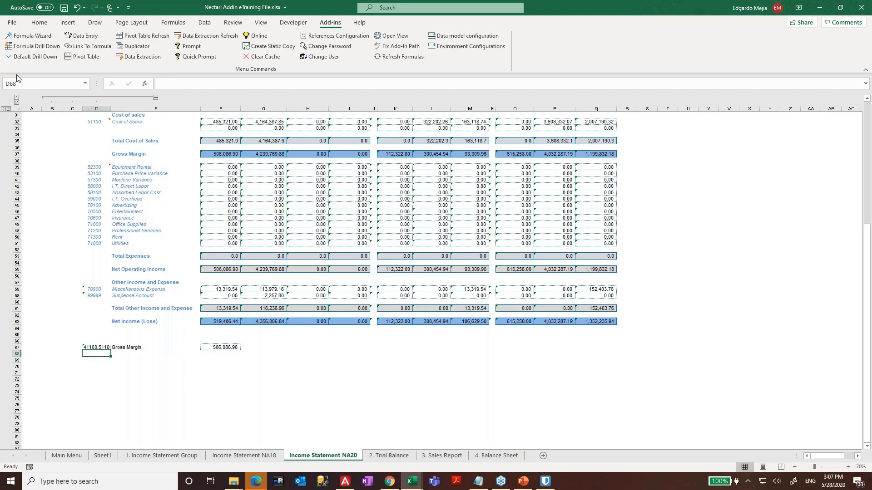
- Start a Formula Wizard DynList formula on the Finance model's Account Code field
click(31, 36)
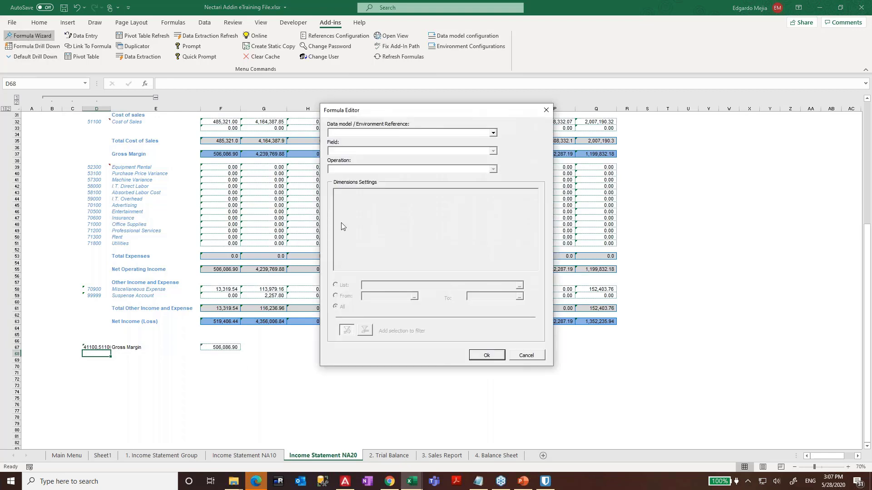
click(432, 133)
click(370, 144)
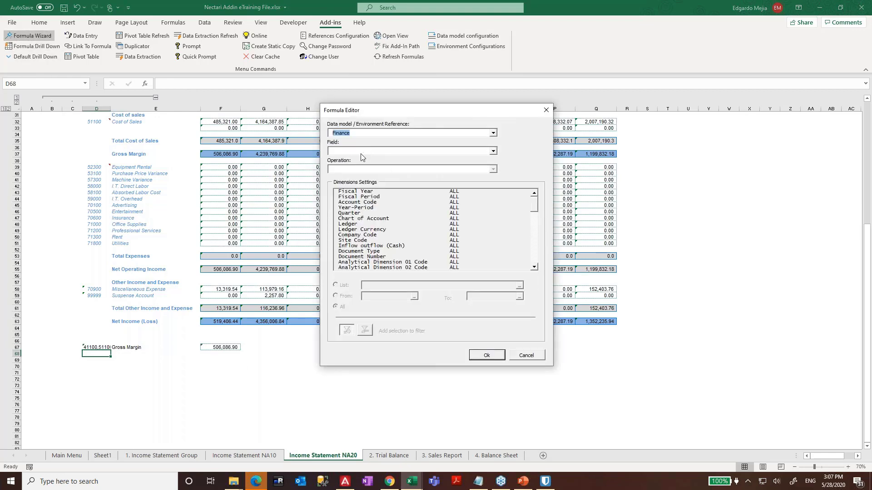
click(359, 151)
click(350, 171)
click(350, 168)
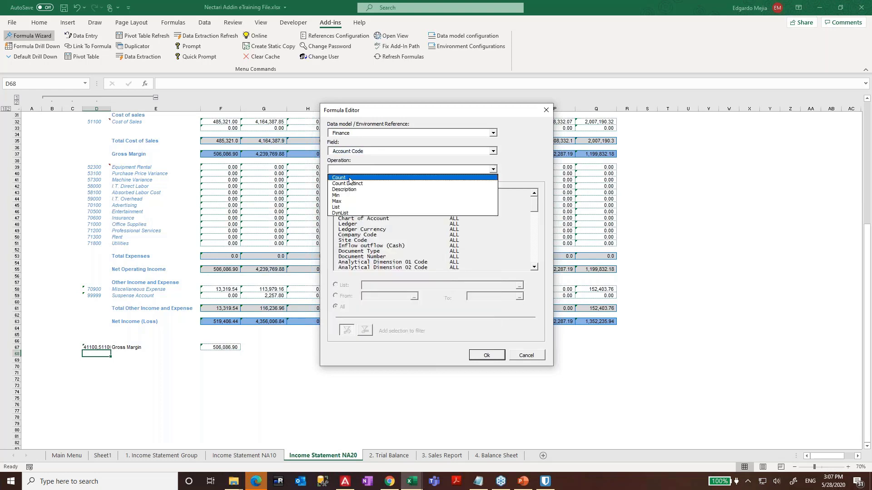
click(349, 209)
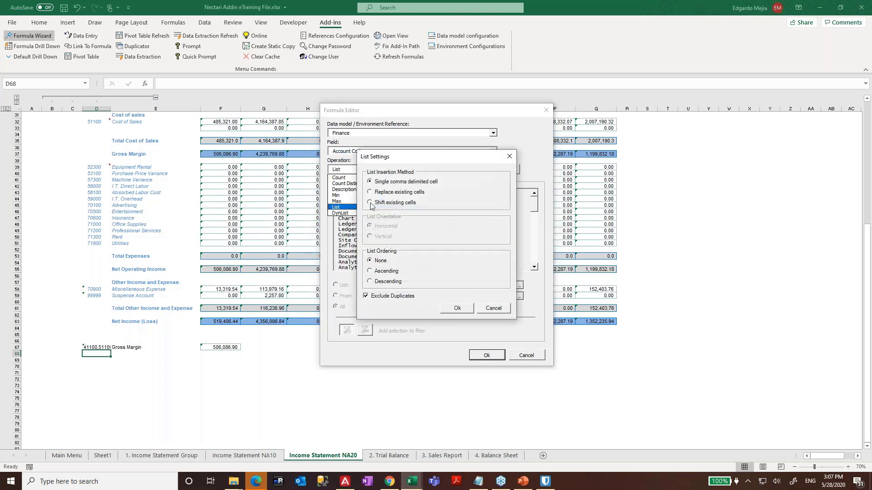
click(509, 310)
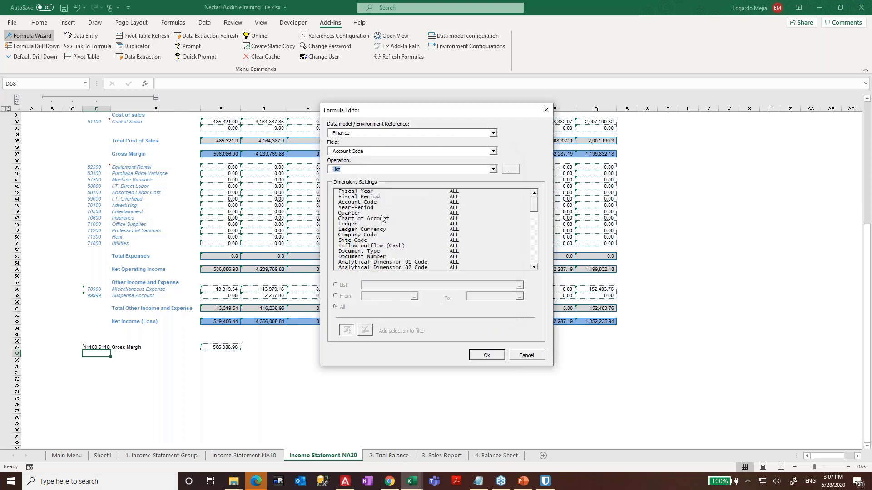
click(349, 169)
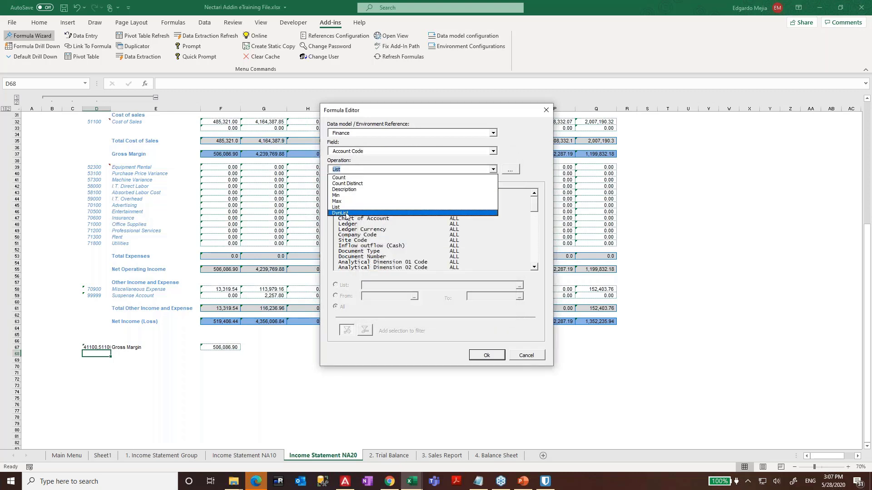
click(348, 212)
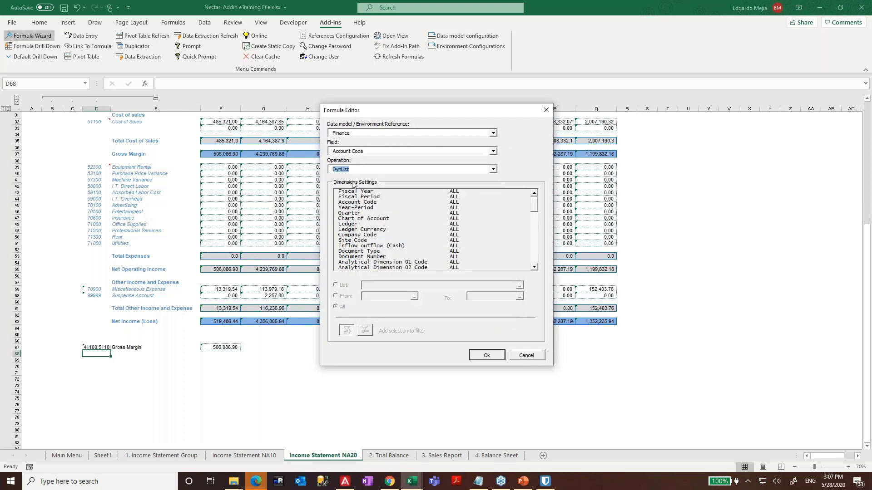
- Filter the formula to Fiscal Year 2020 and Fiscal Period 6
click(374, 192)
click(343, 286)
click(487, 286)
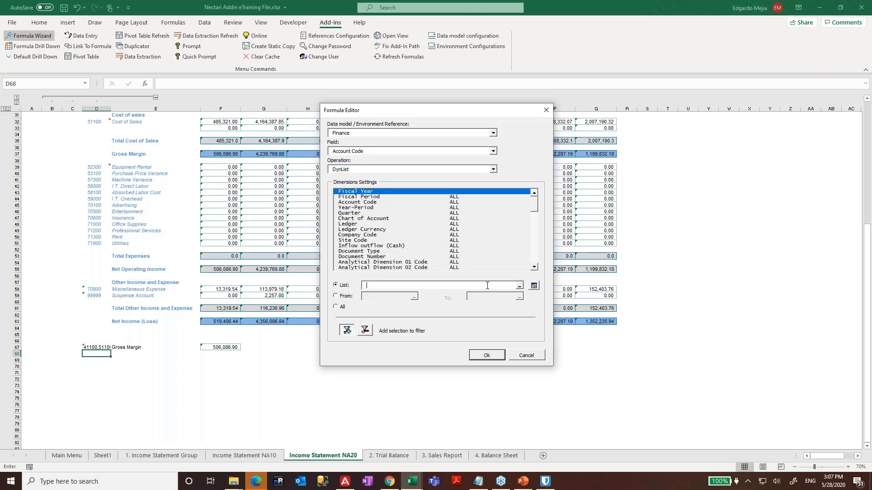
text(2020)
click(362, 197)
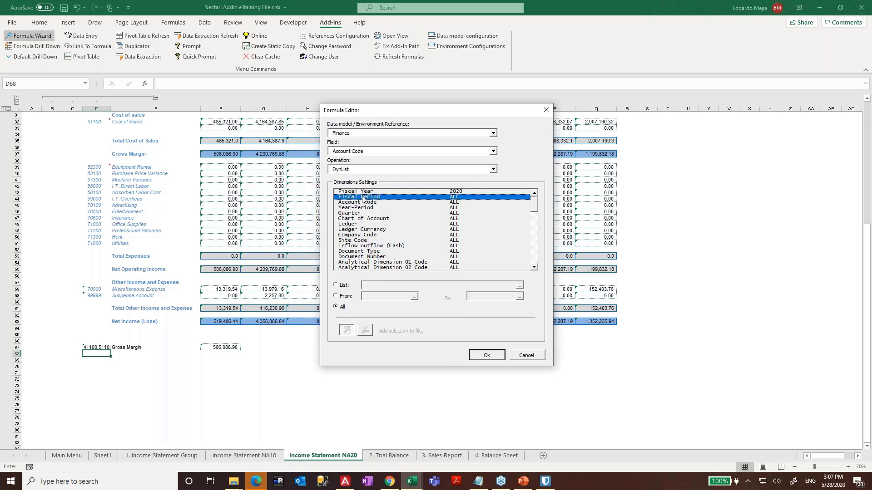
click(344, 286)
click(388, 287)
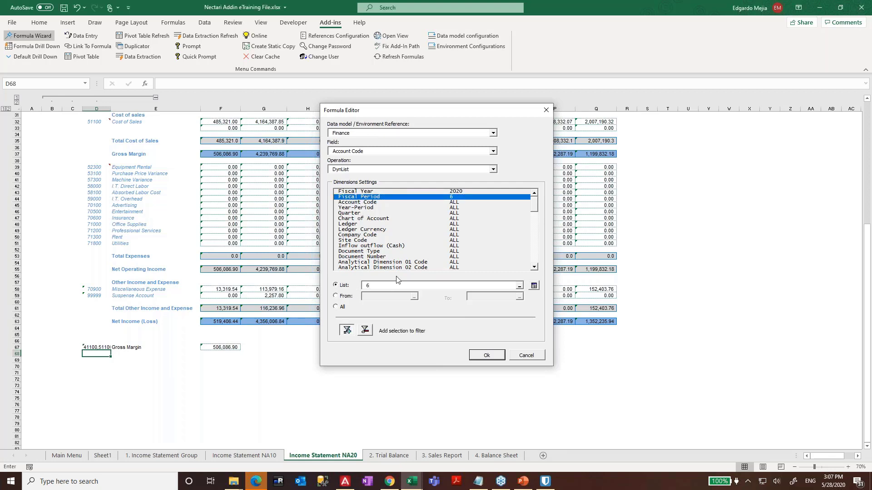
- Restrict Company Code to NA10 and commit the formula into D68
click(374, 234)
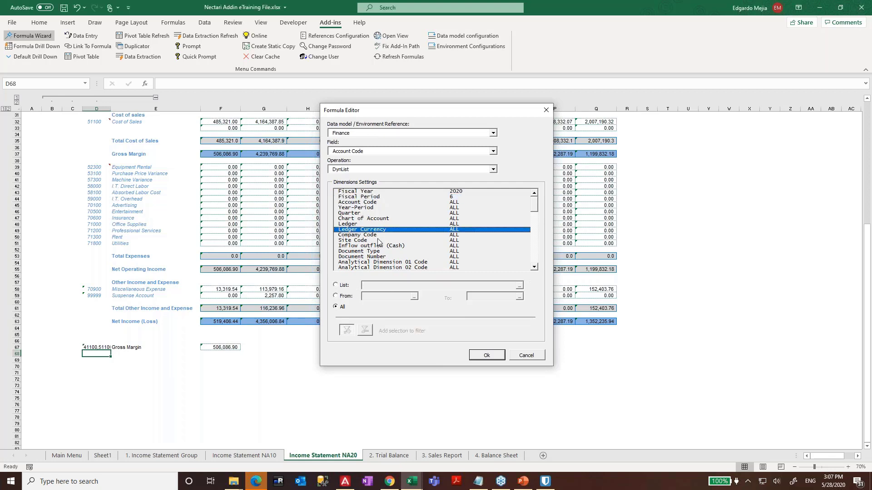
click(345, 286)
click(390, 286)
text(NA)
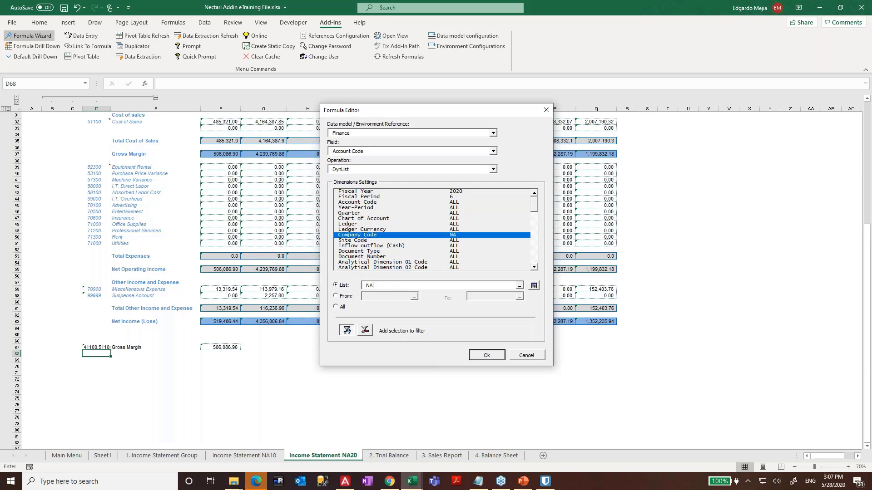
text(10)
click(482, 357)
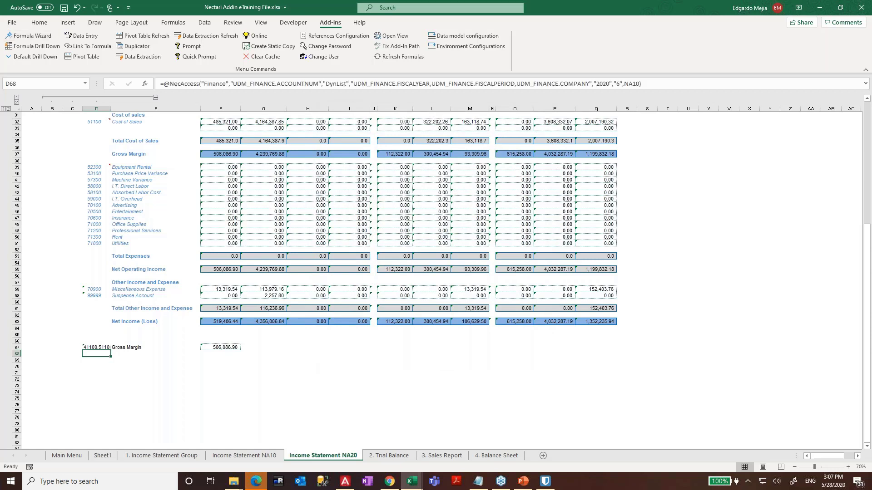
click(270, 369)
click(104, 354)
key(F2)
key(ctrl+Return)
- In the Formula Wizard, set the D68 formula's Company Code filter to All
click(30, 36)
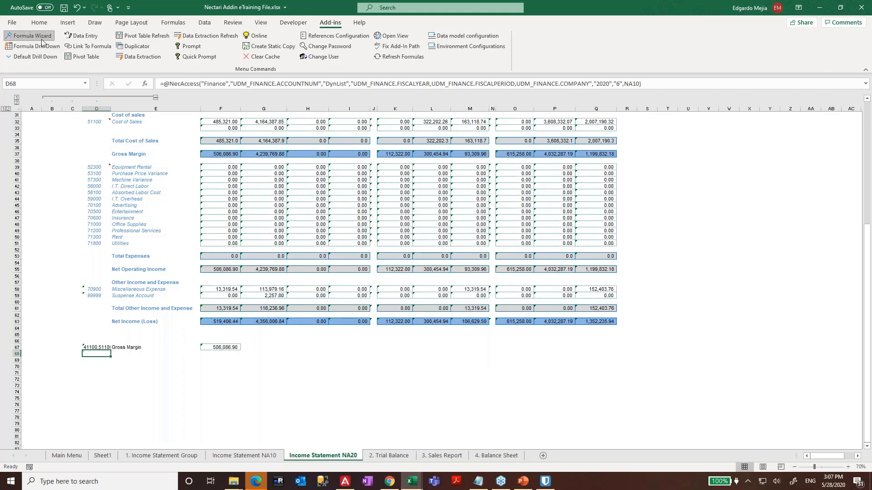
click(461, 239)
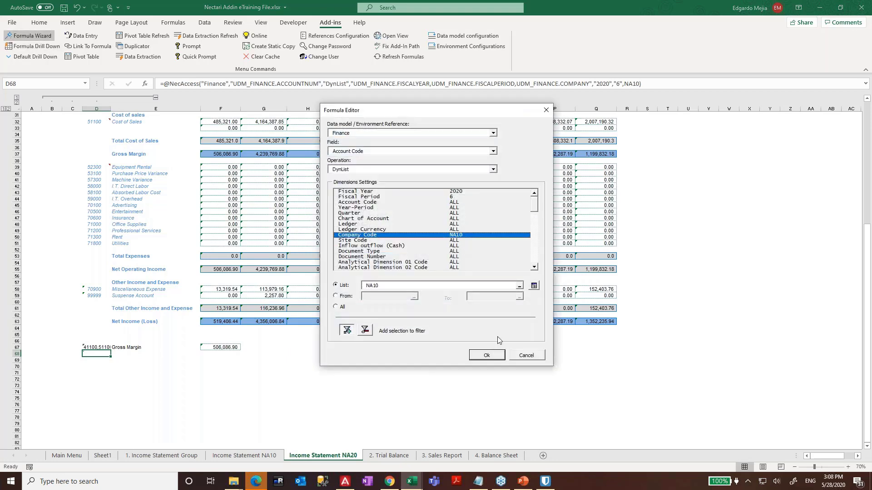
click(337, 307)
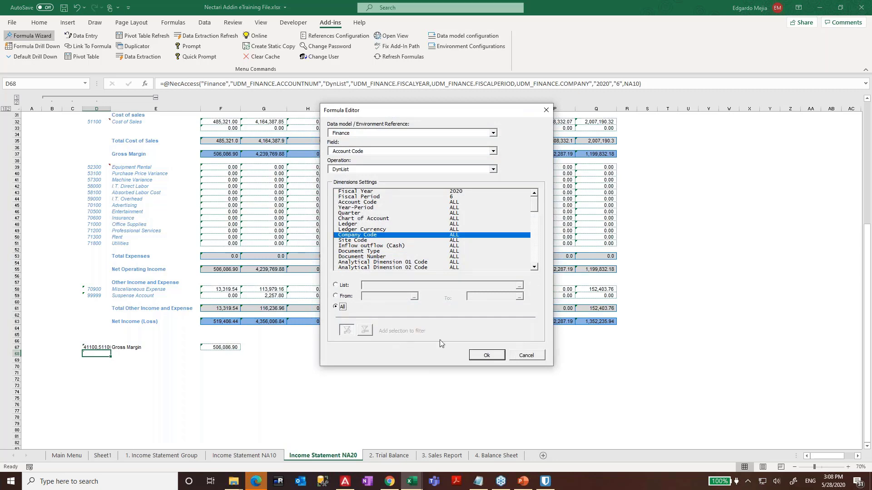
click(486, 355)
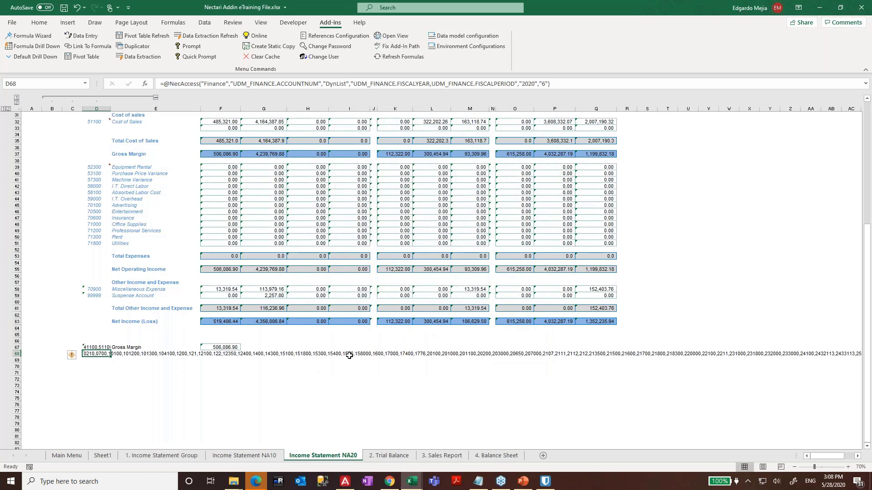
- Re-enter D68's formula so it recalculates the full account code list for 2020 period 6
key(F2)
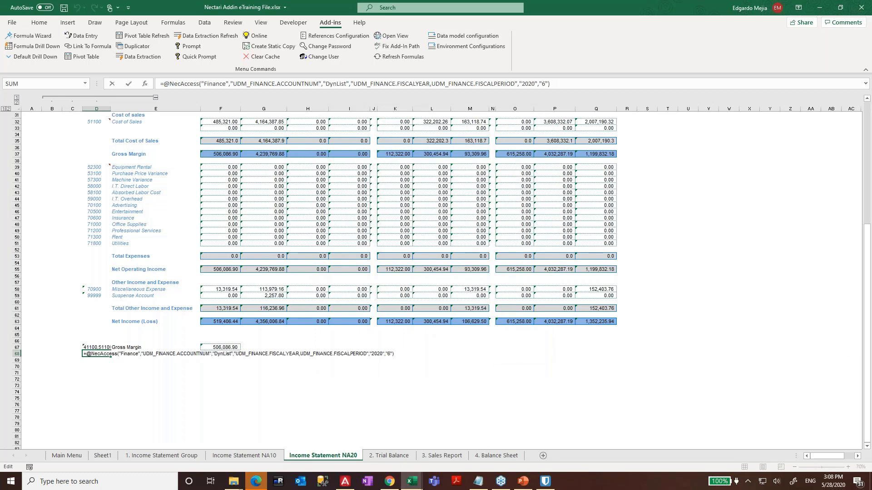
key(Return)
click(96, 366)
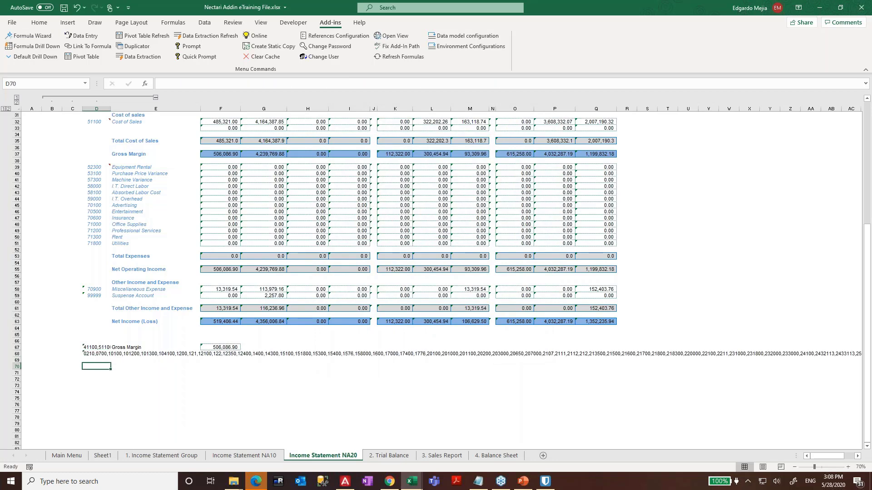
text(=)
key(Up)
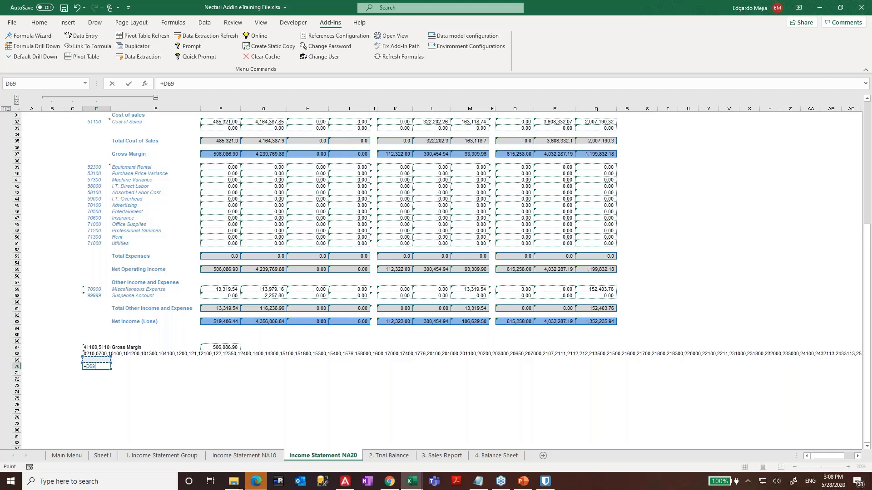
key(Escape)
key(Up)
key(Up)
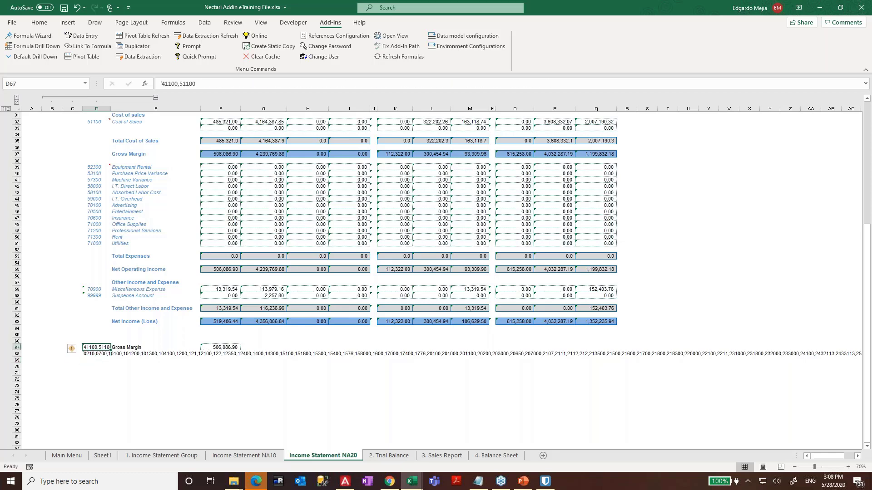
key(Down)
key(F2)
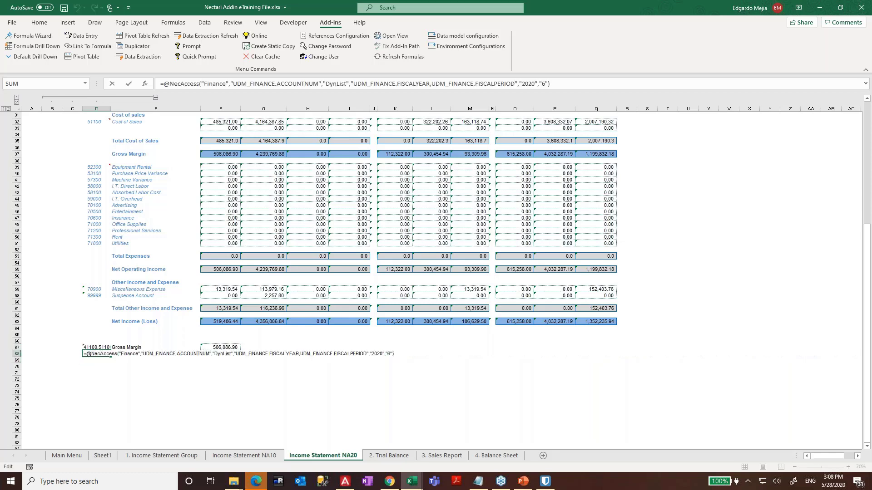
key(ctrl+Return)
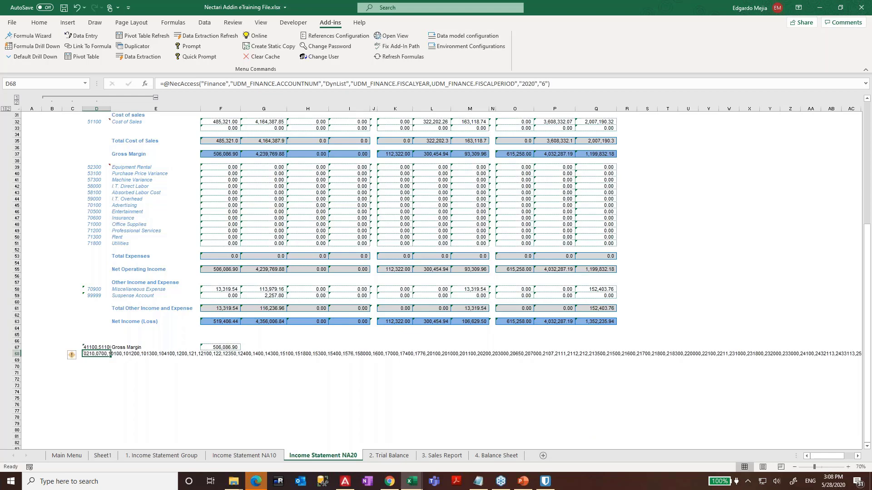
key(Right)
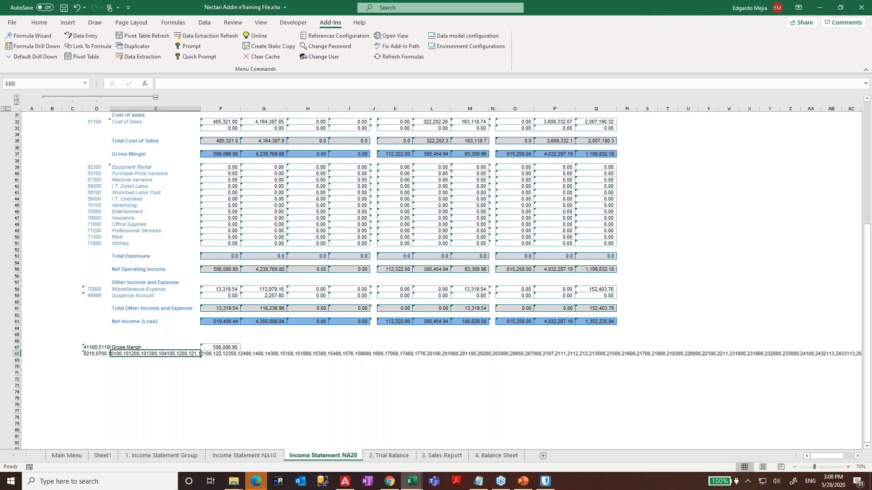
key(Up)
- Append *-1 to the Sales Revenue NecAccess formula in F25
scroll(260, 239, up, 5)
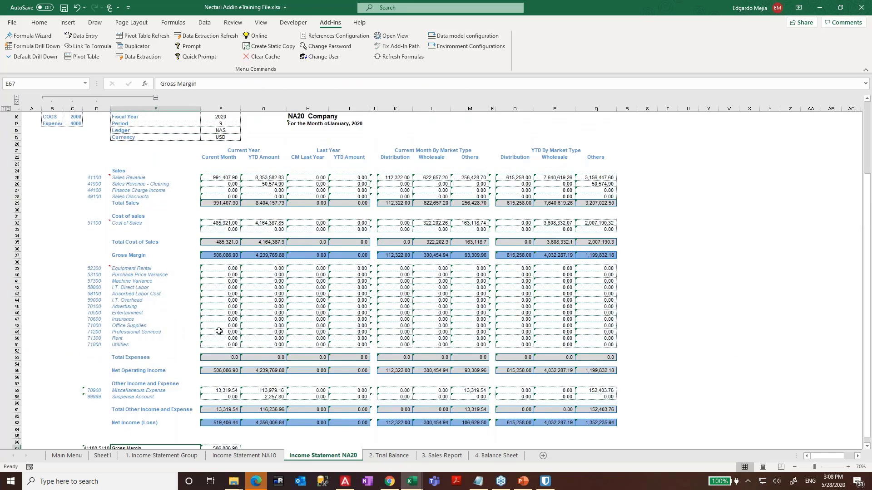
scroll(219, 330, down, 3)
scroll(222, 277, up, 3)
click(225, 178)
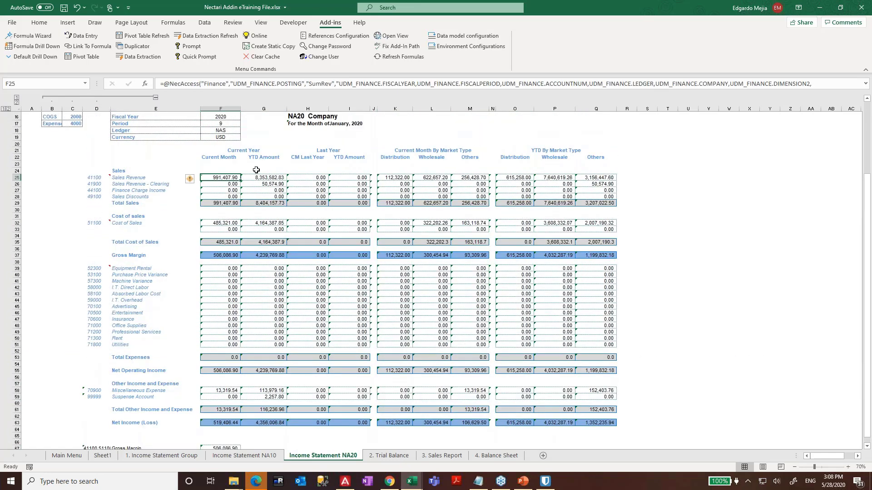
double_click(225, 177)
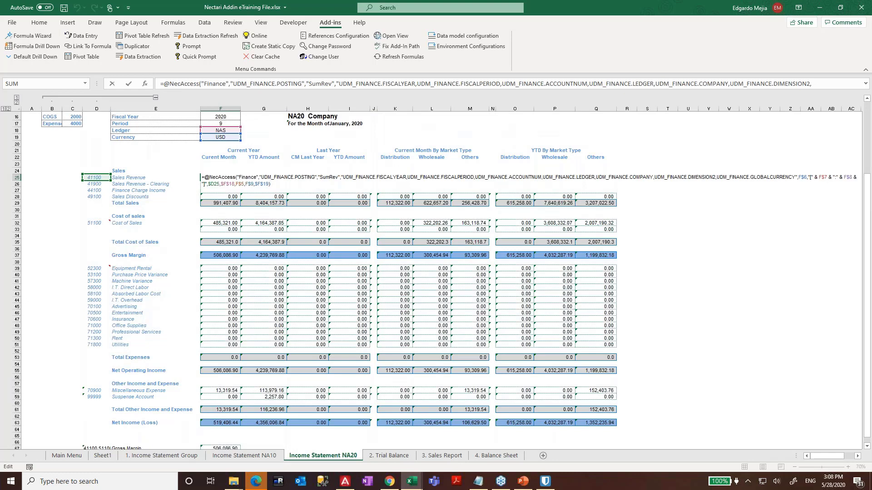
text(*-1)
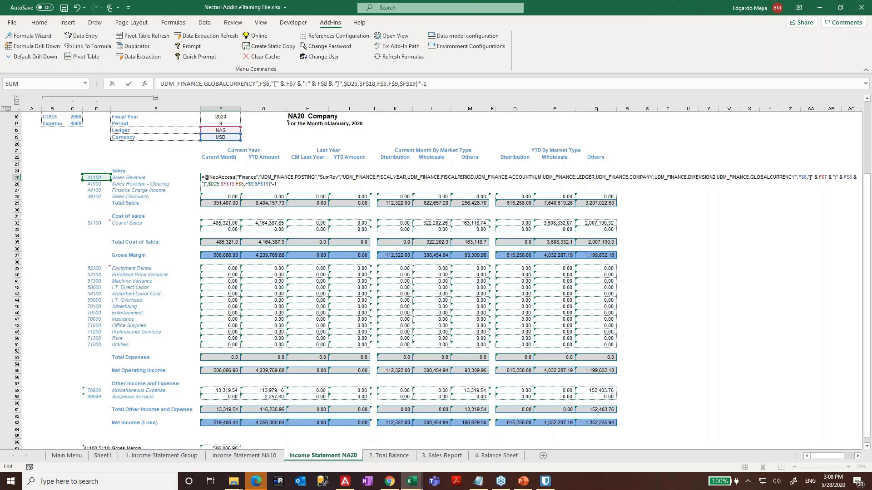
key(Return)
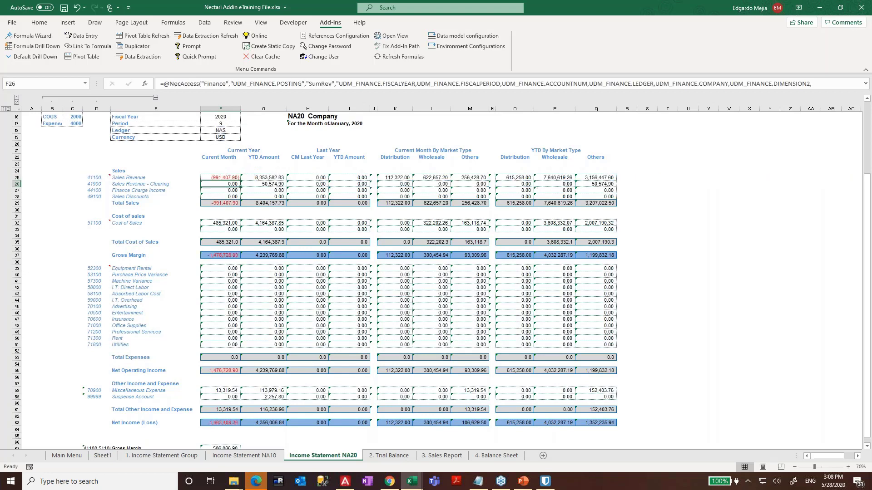
- Replace F25's multiplier with + and a pasted copy of its NecAccess call
key(Up)
key(F2)
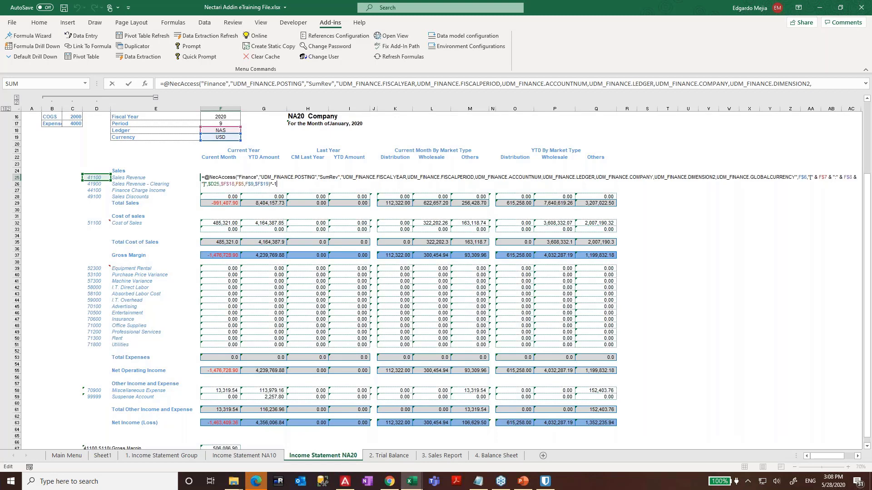
key(BackSpace)
key(BackSpace)
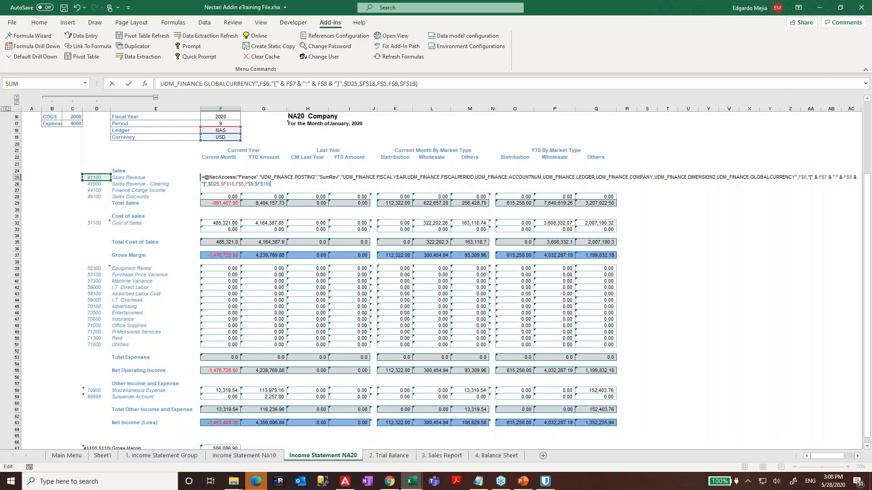
text(+)
key(Left)
key(shift+Up)
key(shift+Left)
key(shift+Left)
key(shift+Left)
key(shift+Left)
key(shift+Left)
key(shift+Left)
key(shift+Left)
key(shift+Left)
key(shift+Left)
key(shift+Left)
key(shift+Left)
key(shift+Left)
key(shift+Left)
key(shift+Left)
key(shift+Left)
key(shift+Left)
key(shift+Left)
key(shift+Left)
key(shift+Left)
key(shift+Left)
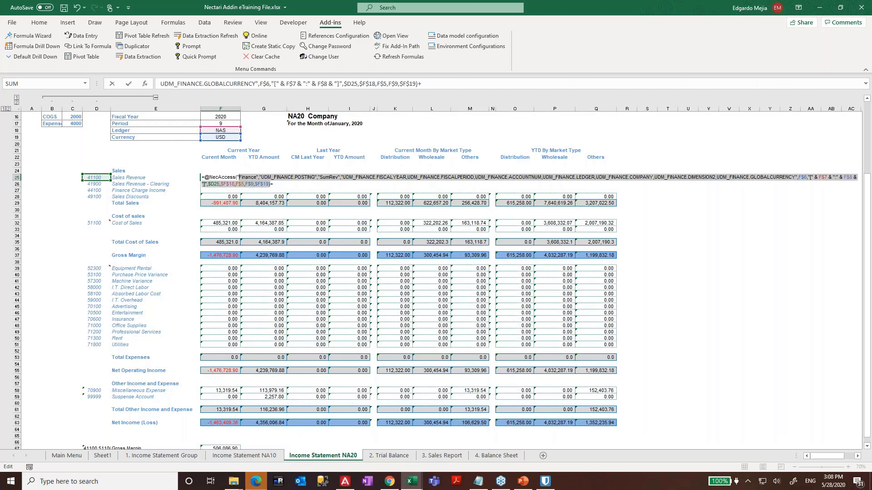
key(shift+Right)
key(ctrl+c)
key(End)
key(ctrl+v)
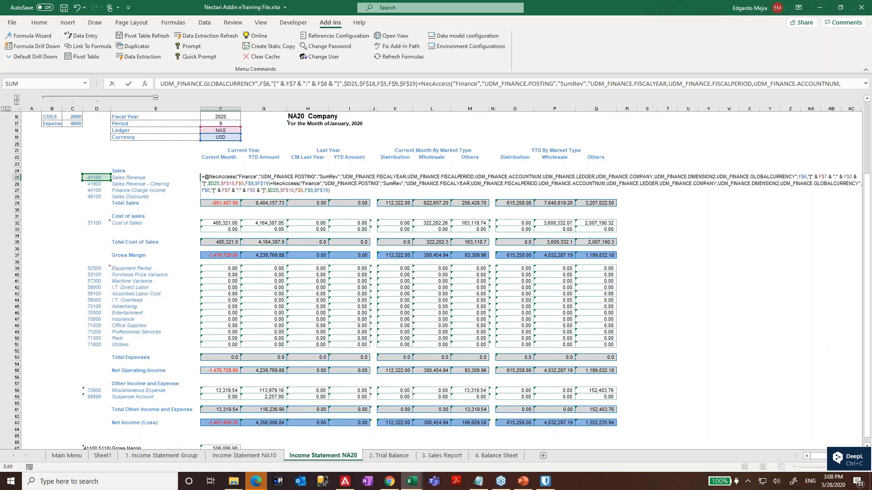
key(Return)
key(Return)
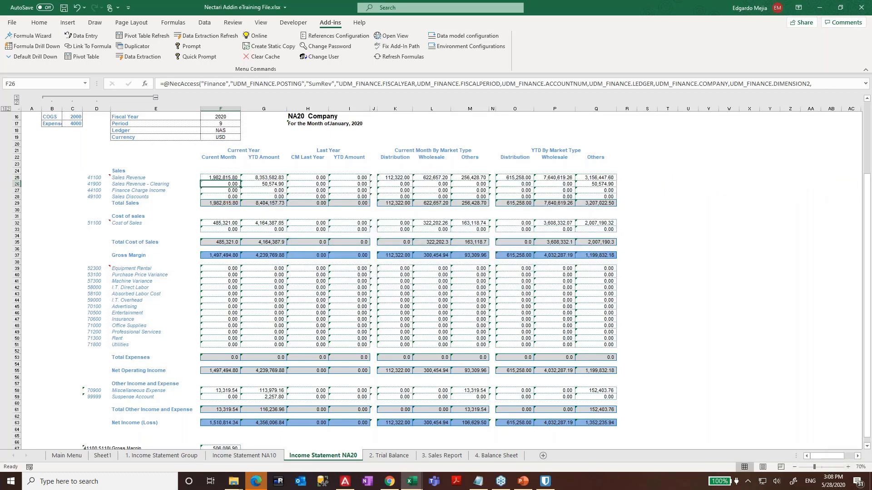
- Re-enter F25's summed formula to confirm it shows 1,982,815.80
key(Up)
key(F2)
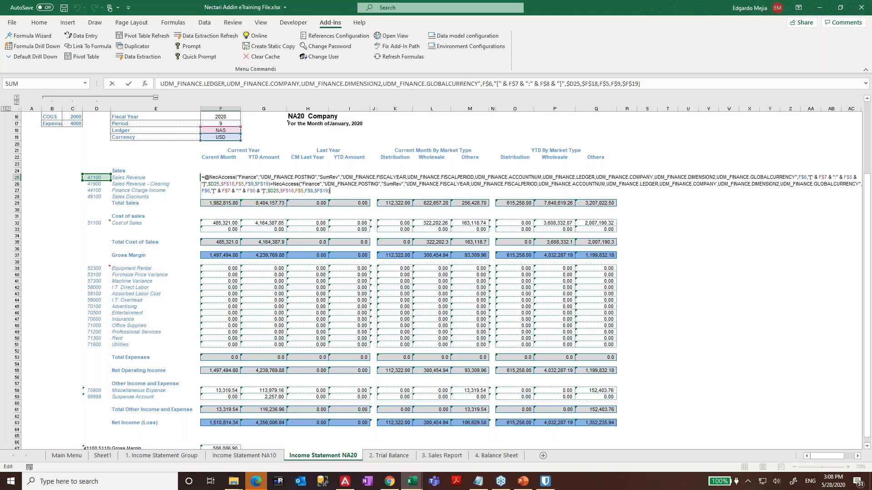
key(Return)
key(Return)
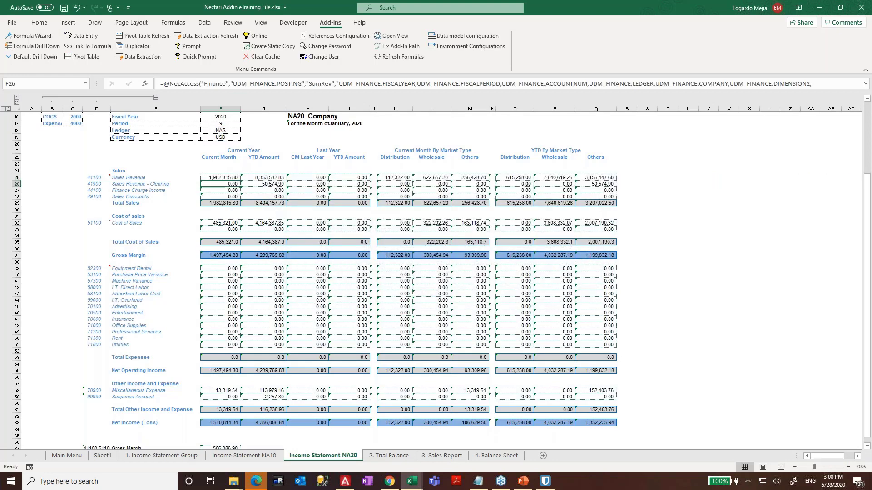
key(Up)
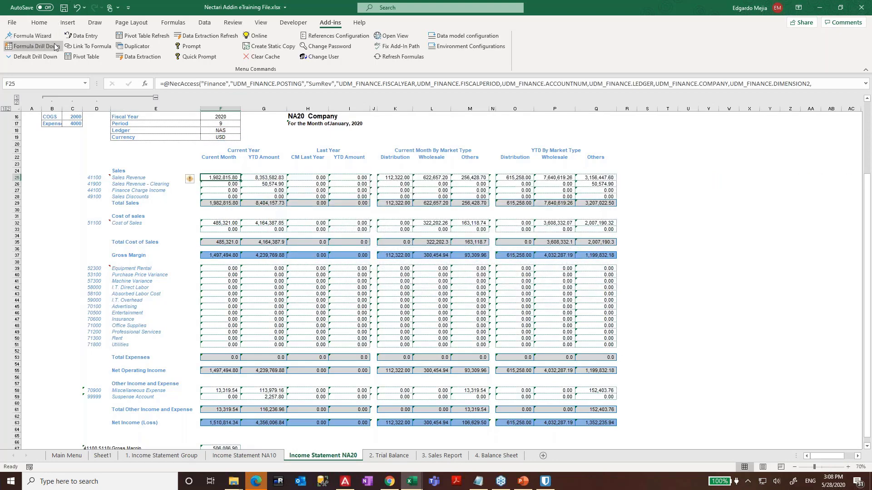
- Open F25's second NecAccess formula in the Nectari formula editor
click(31, 35)
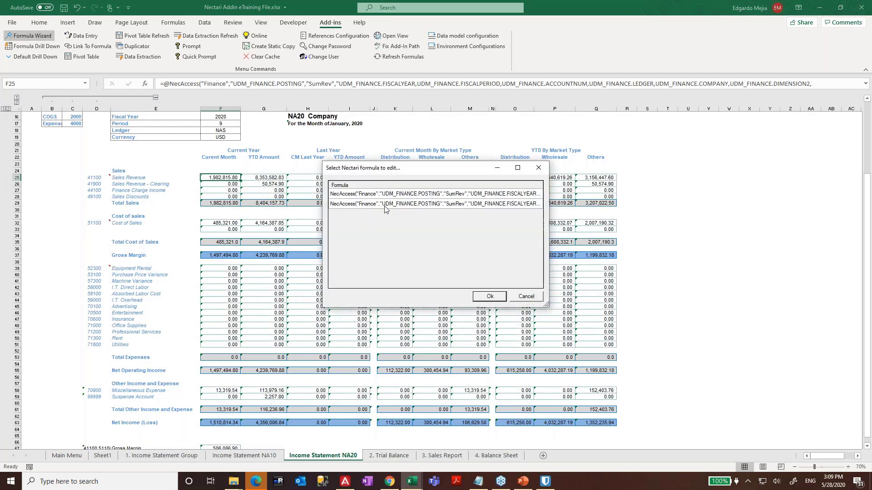
click(393, 204)
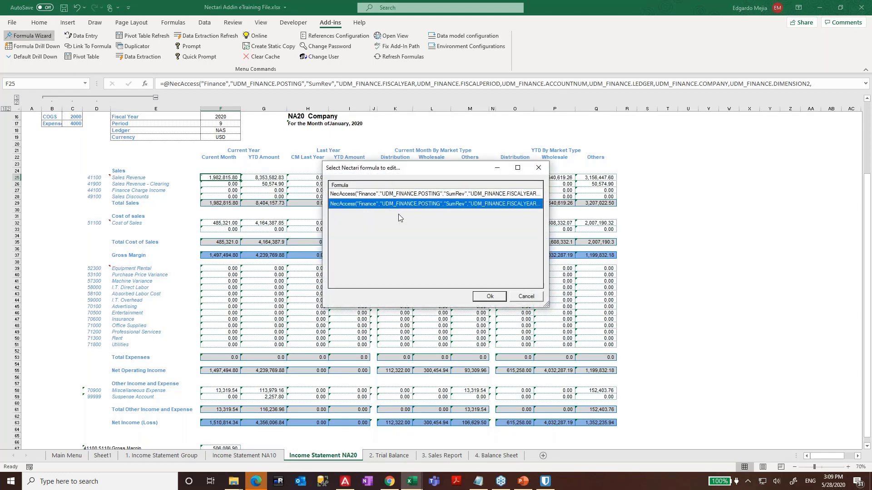
click(517, 297)
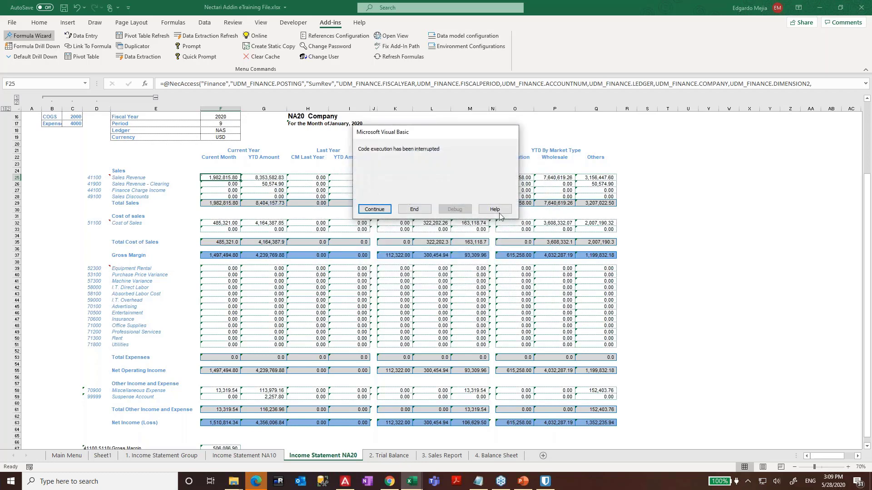
click(374, 210)
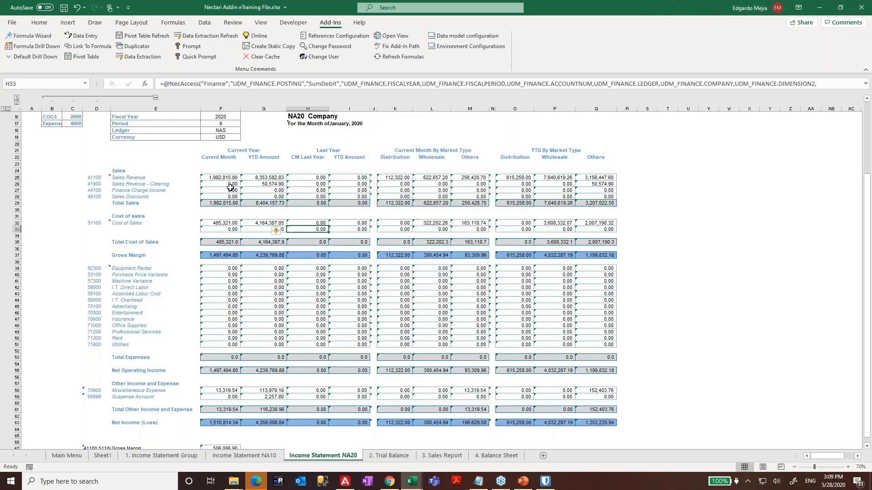
- Commit the Gross Margin NecAccess formula in F67 so it returns 506,086.90
scroll(229, 210, down, 3)
click(234, 386)
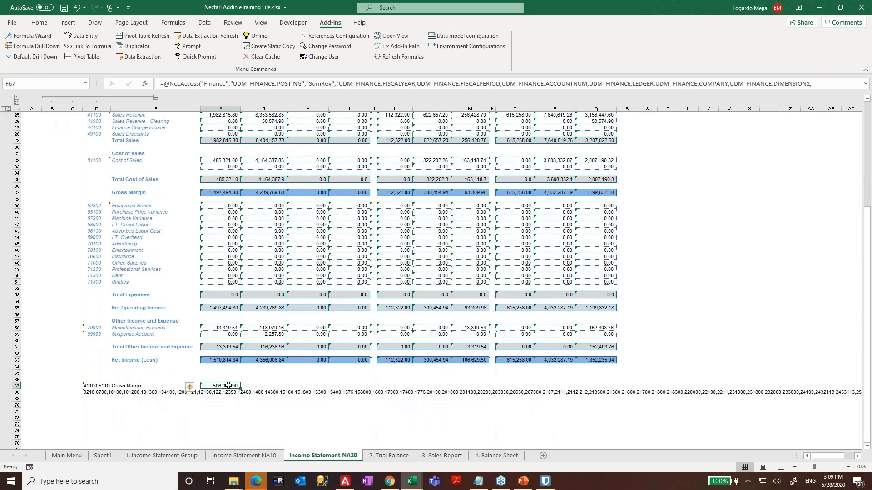
double_click(228, 386)
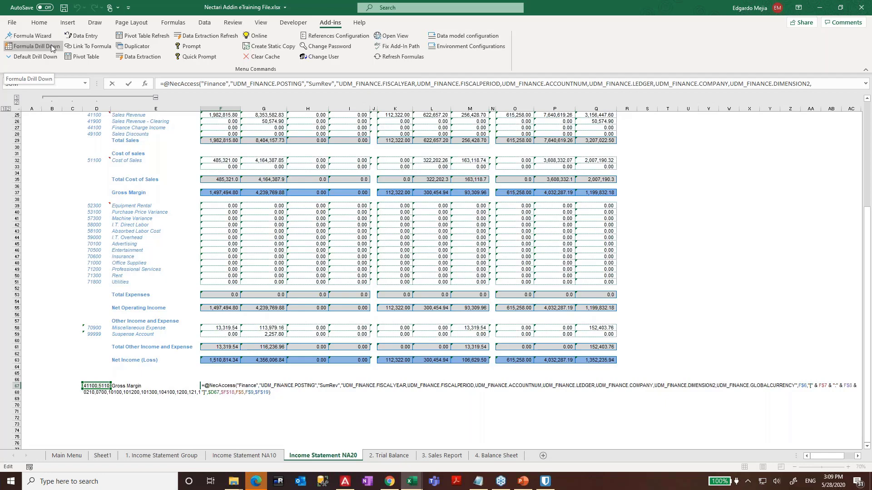
key(ctrl+Return)
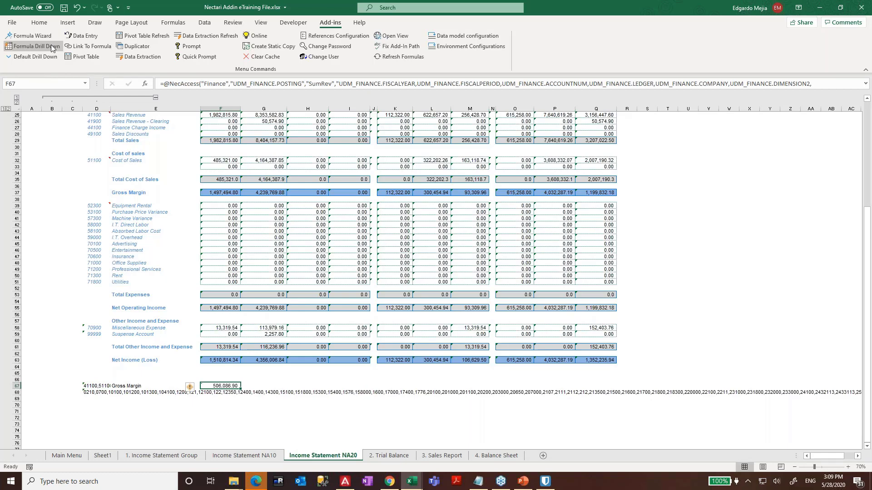
- Flip between the Trial Balance and Sales Report sheets, settling on Trial Balance cell I10
key(ctrl+Page_Down)
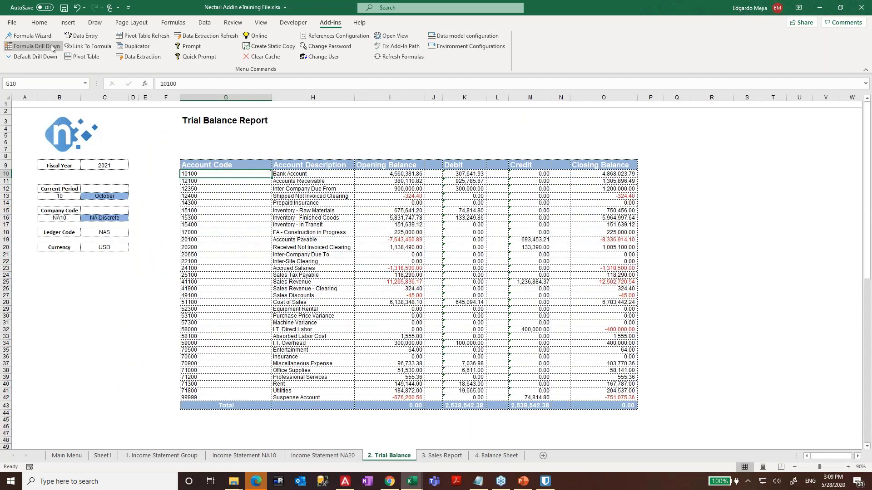
key(ctrl+Page_Down)
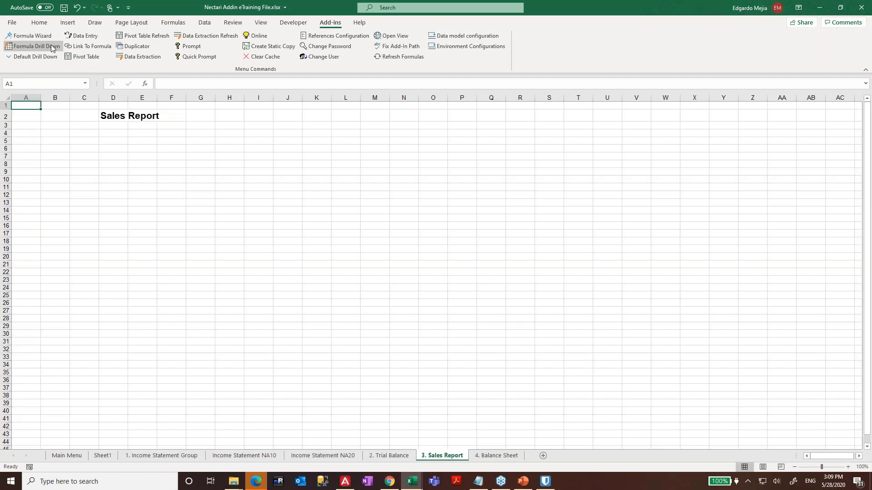
key(ctrl+Page_Up)
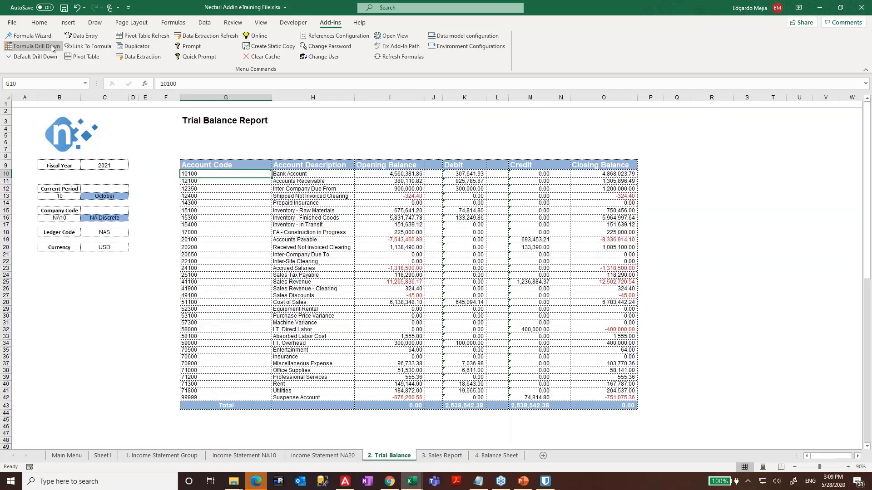
key(ctrl+Page_Down)
key(ctrl+Page_Up)
click(404, 175)
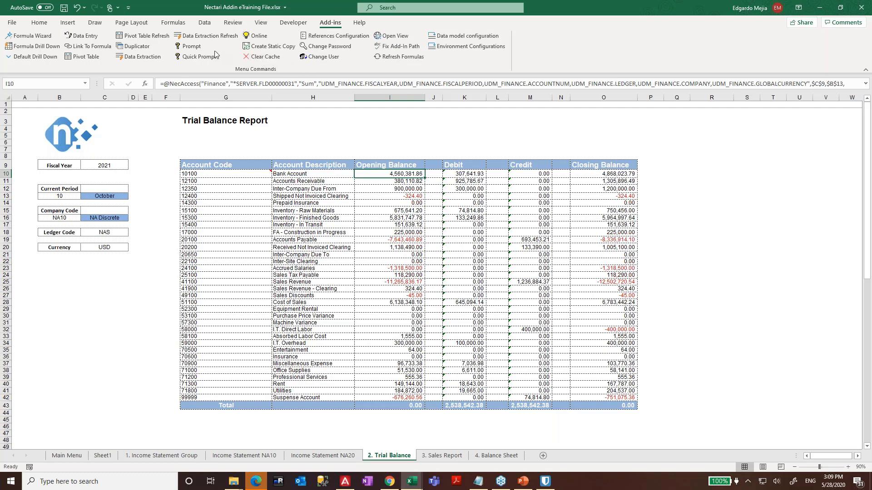
click(390, 36)
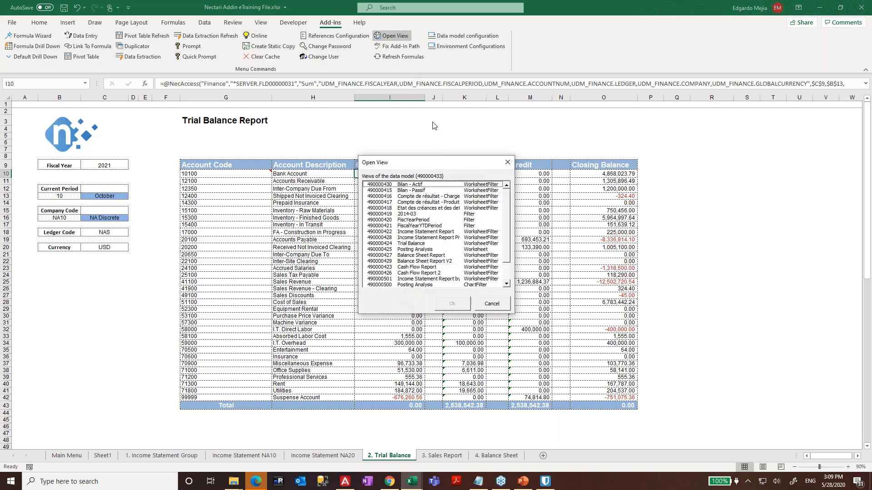
click(413, 210)
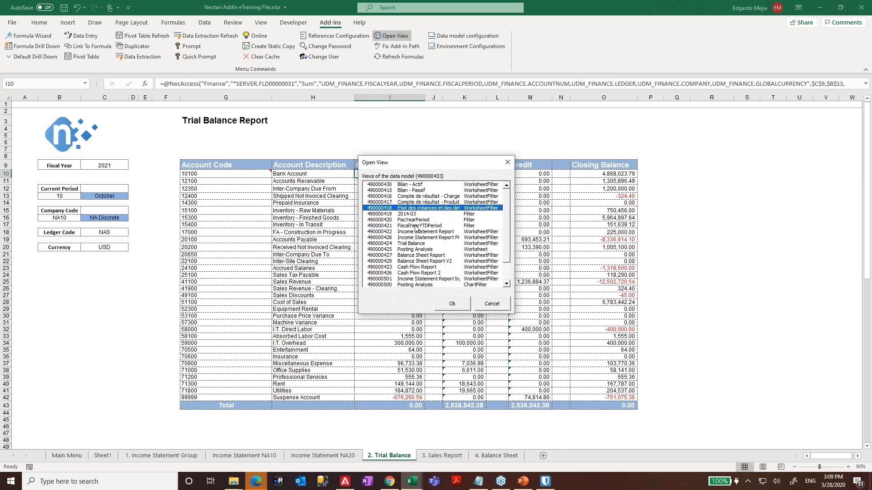
click(414, 232)
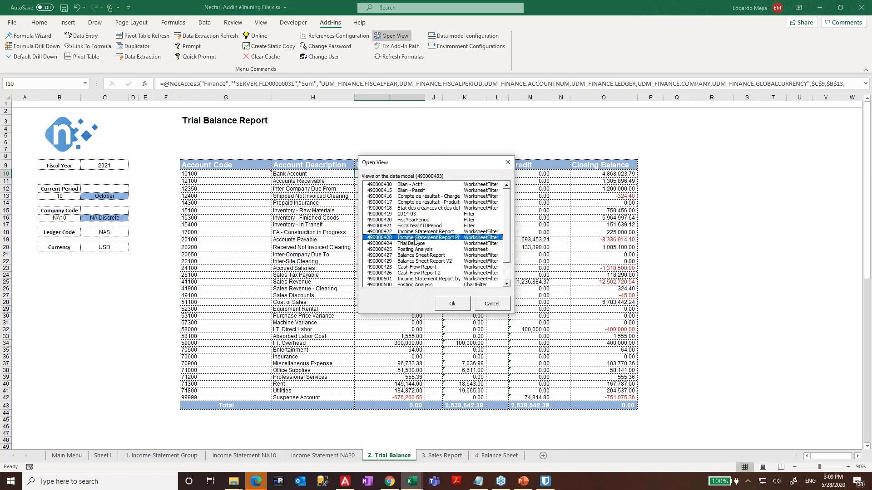
click(448, 309)
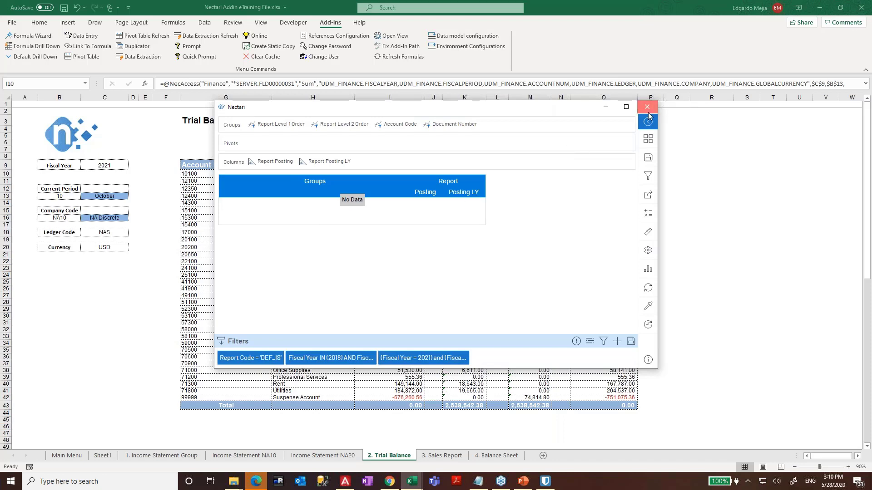
click(647, 109)
click(462, 213)
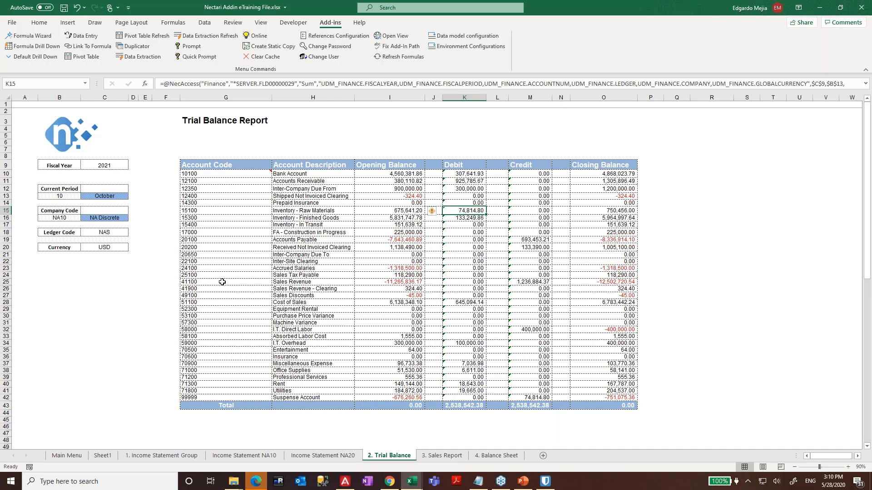
- On Income Statement NA10, bring up F15's Company Code prompt and cancel it, keeping NA10
key(ctrl+Page_Up)
key(ctrl+Page_Up)
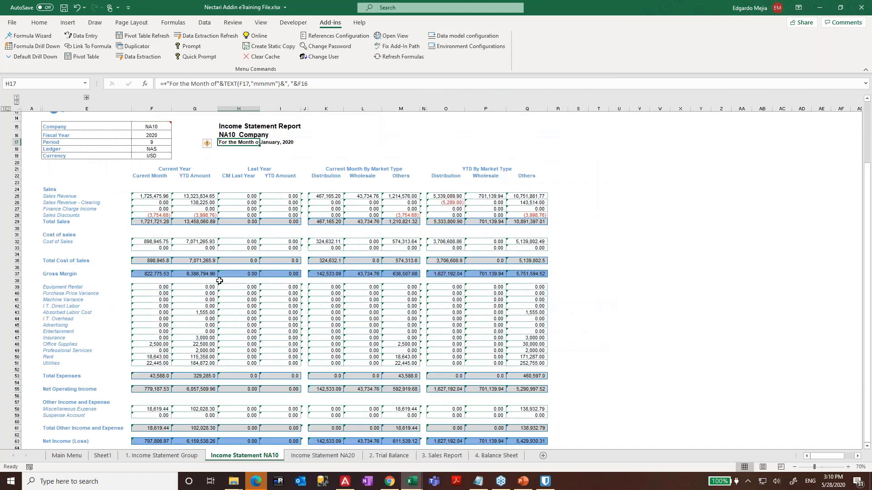
click(152, 127)
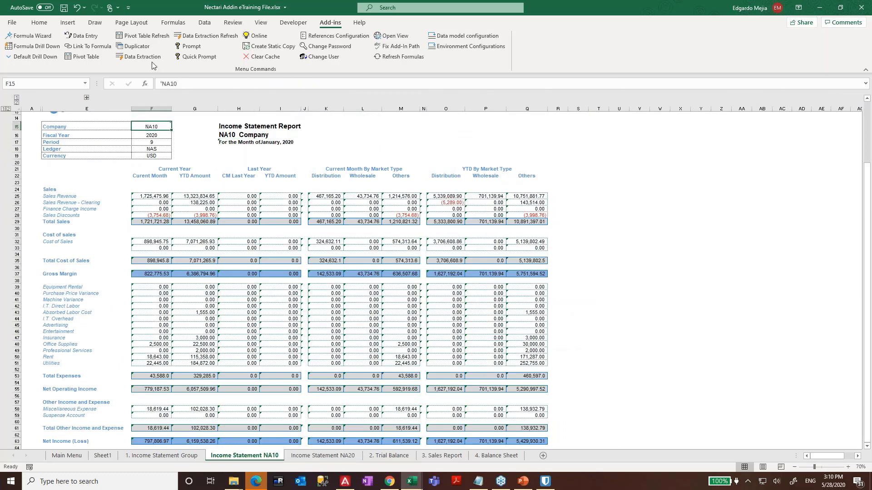
click(189, 45)
click(366, 158)
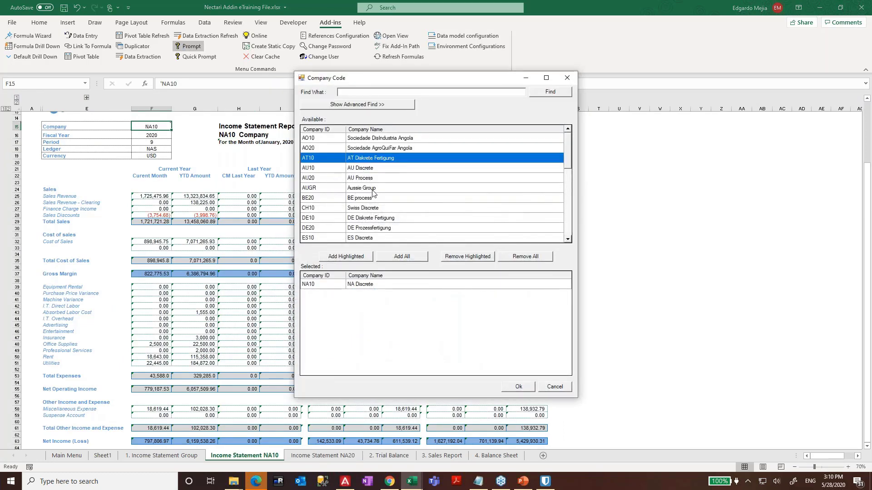
click(559, 386)
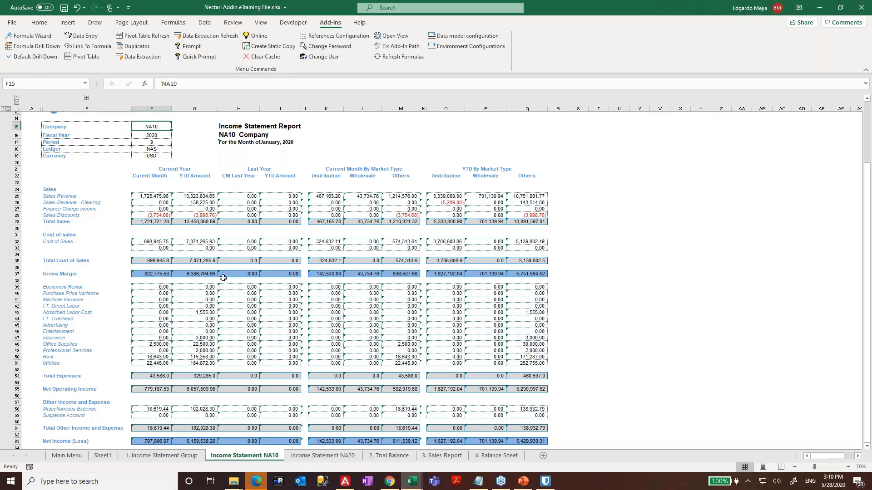
- Inspect the NA10 statement's cell formulas, confirming F27's formula in the Formula Wizard
click(229, 293)
click(276, 247)
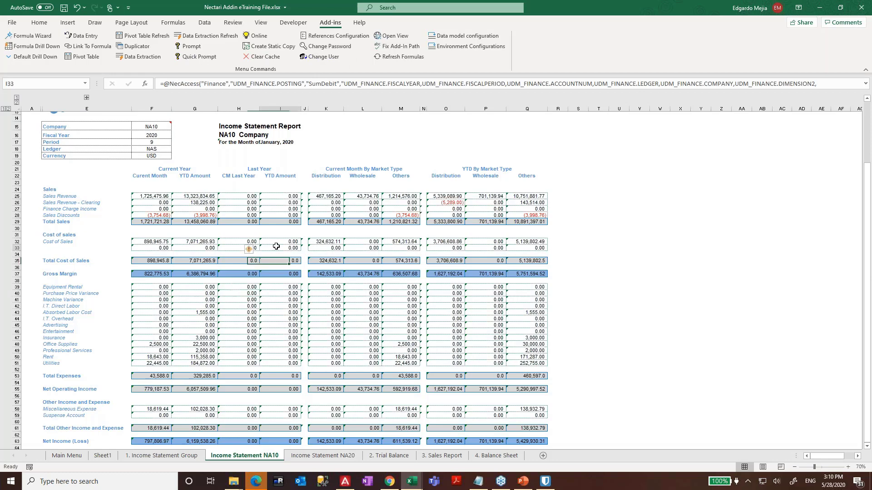
key(Left)
key(Left)
key(Up)
key(Up)
key(Up)
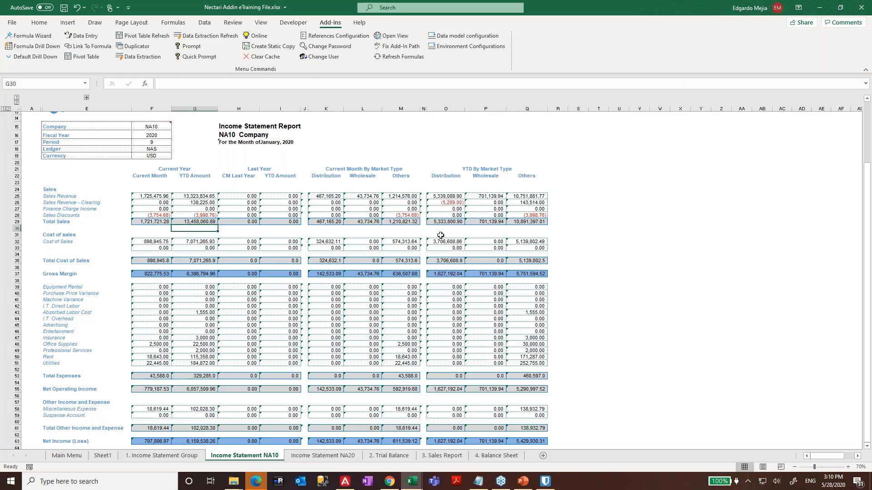
key(Left)
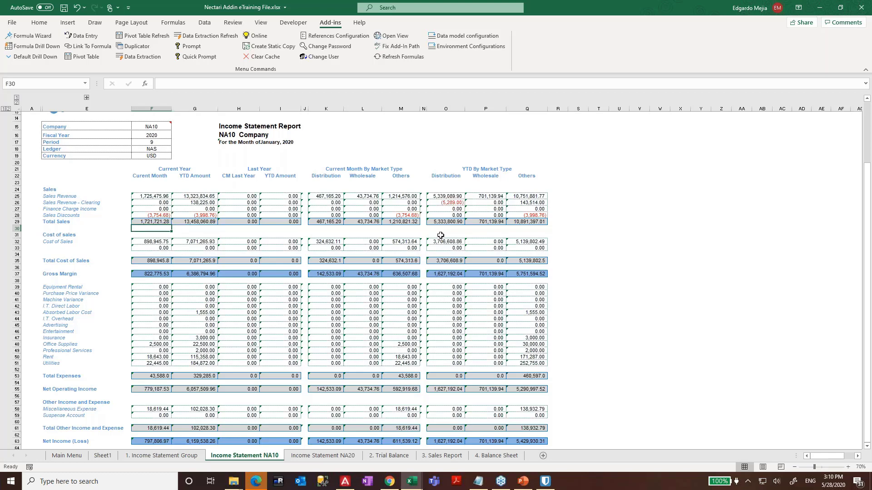
key(Up)
key(Up)
key(Up)
click(45, 37)
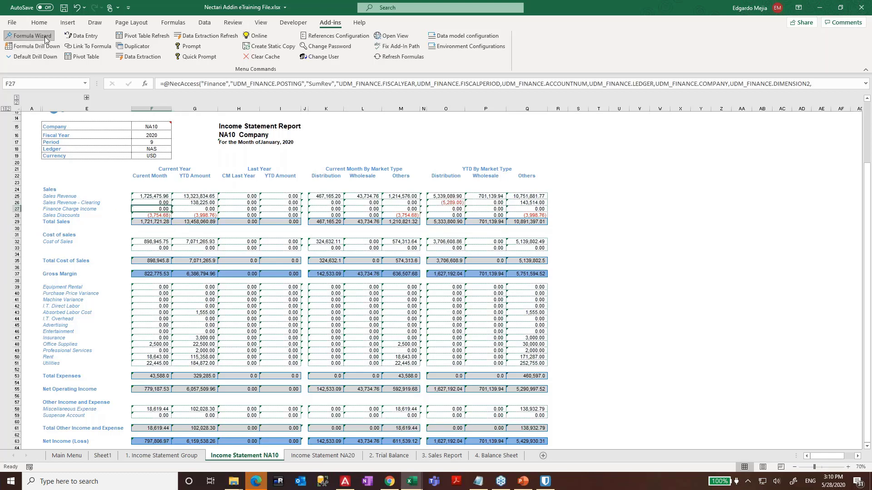
click(486, 355)
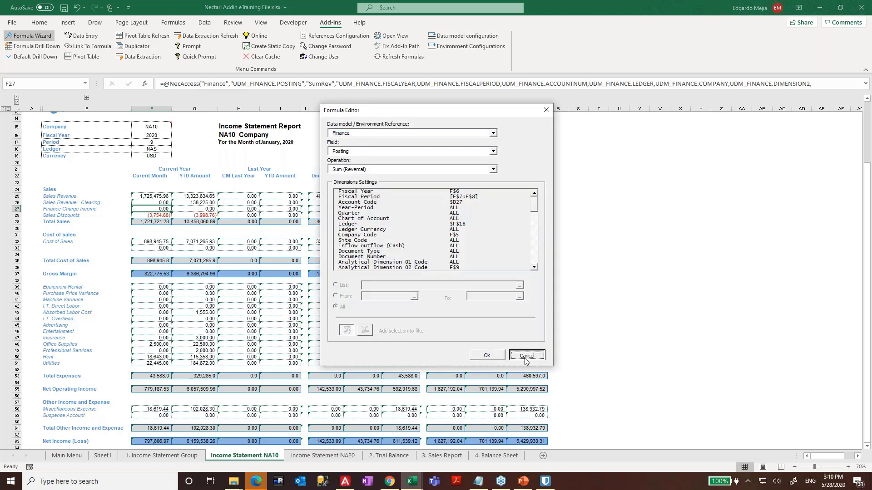
- Review the data model references without changes, then switch to Income Statement NA20
click(317, 36)
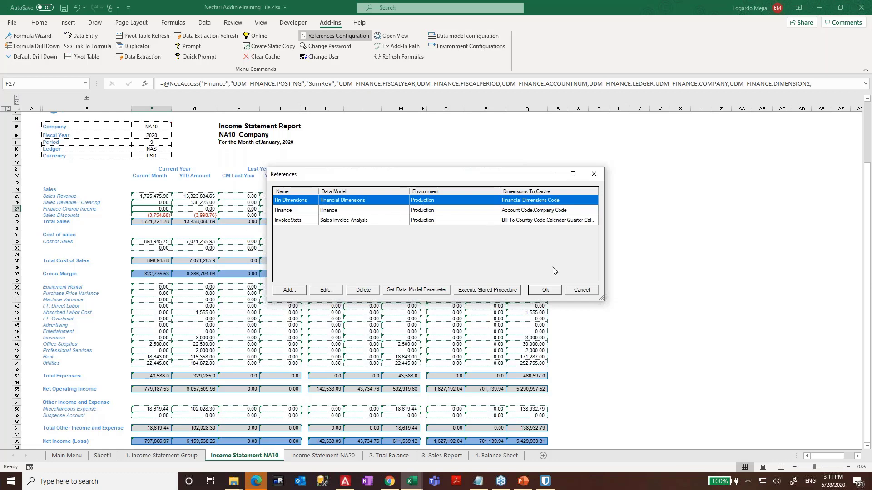
click(582, 290)
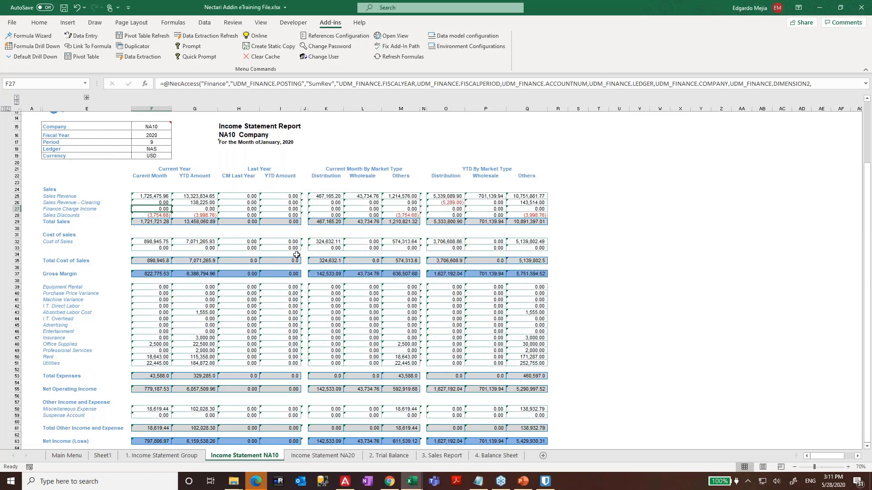
click(237, 240)
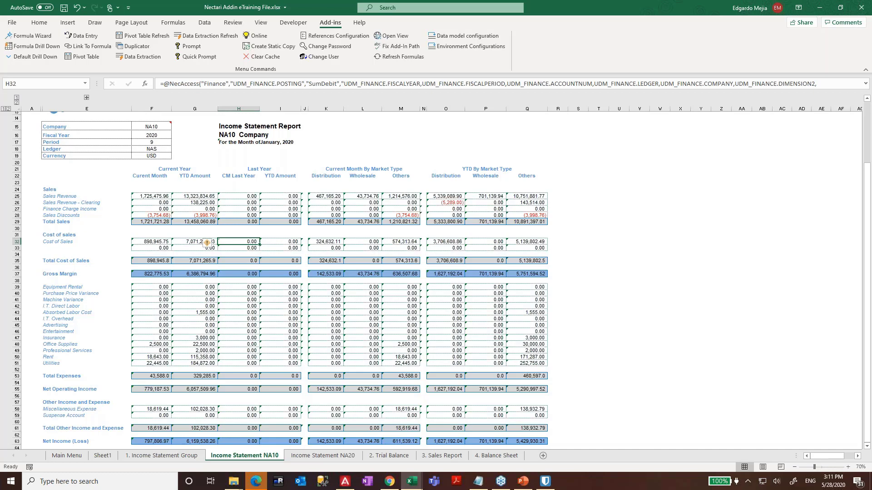
key(ctrl+Page_Down)
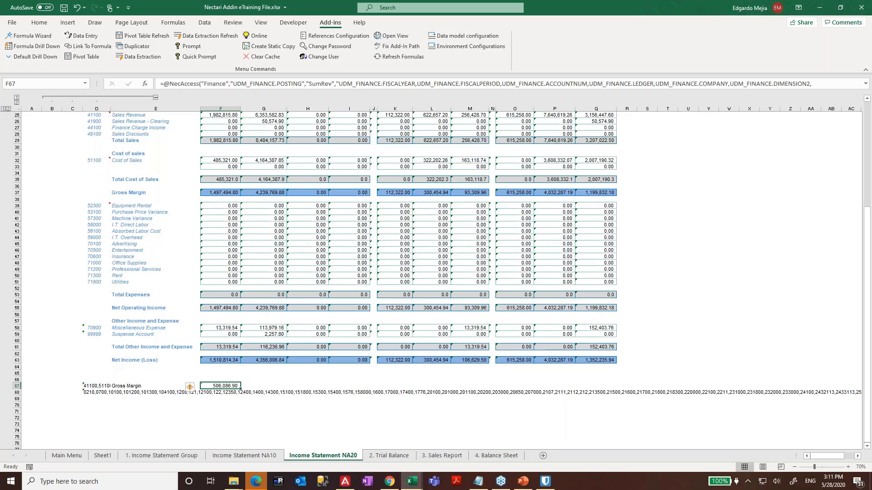
- Go to the Sales Report sheet and hide its gridlines
key(ctrl+Page_Down)
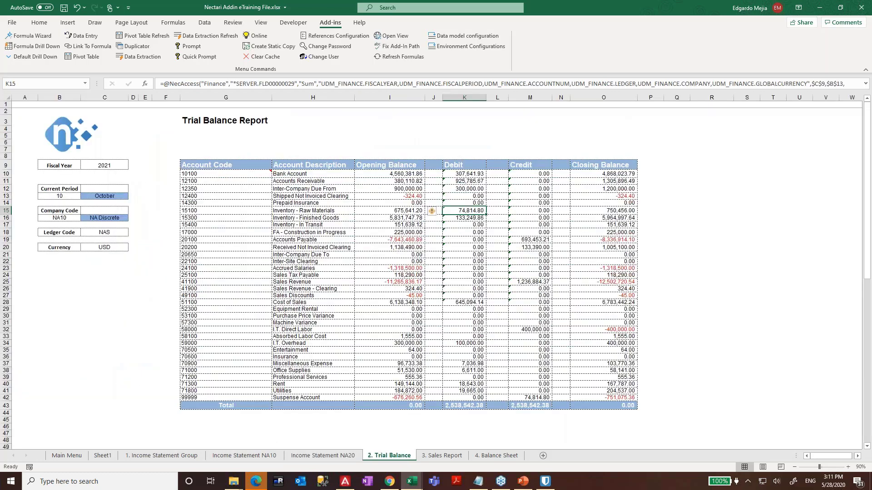
key(ctrl+Page_Down)
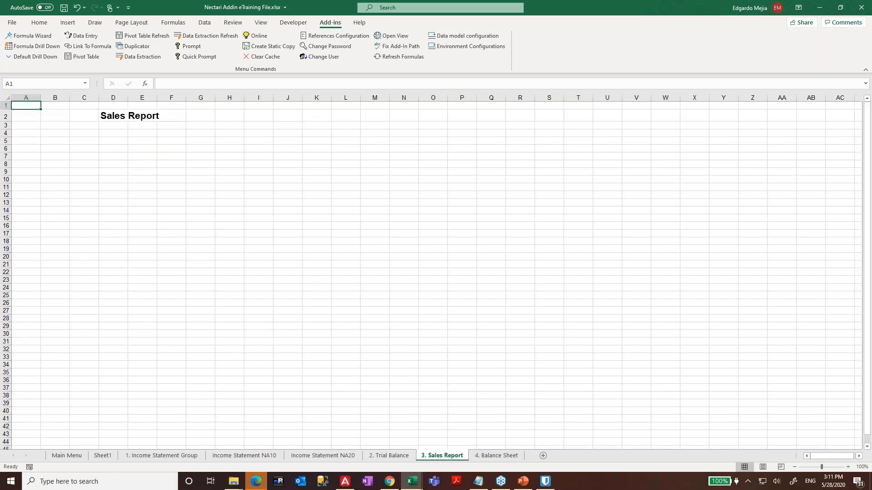
click(261, 23)
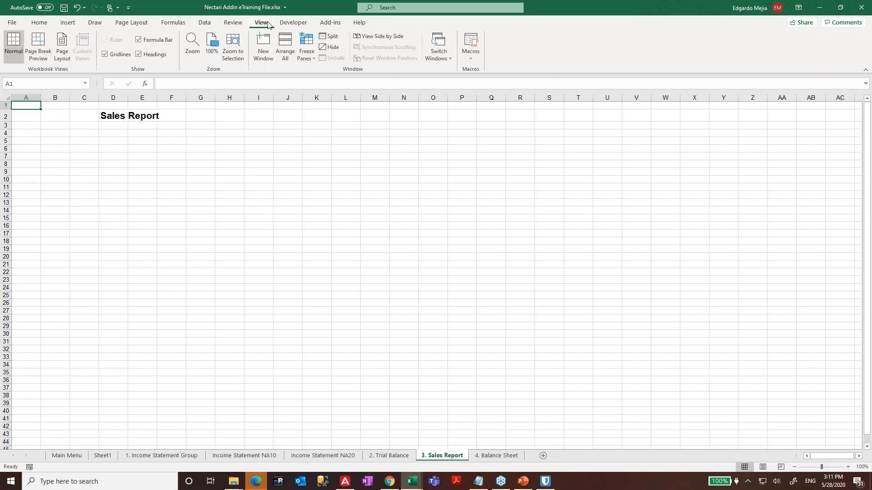
click(114, 54)
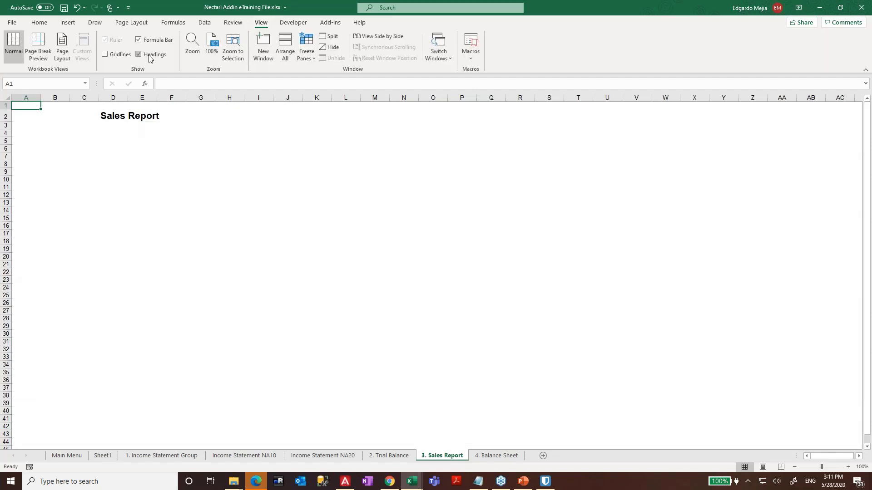
- Enter a bold 'NA1 Group' subtitle in D3 and move to D9 for the pivot
click(164, 177)
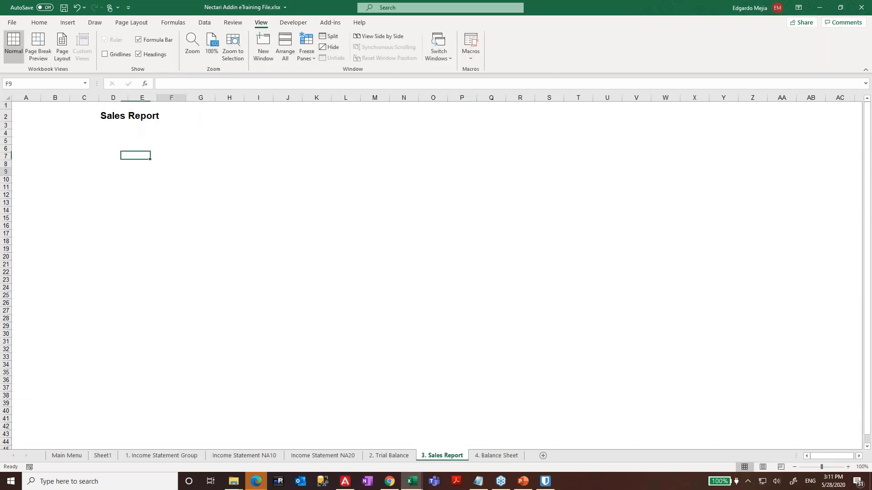
click(123, 147)
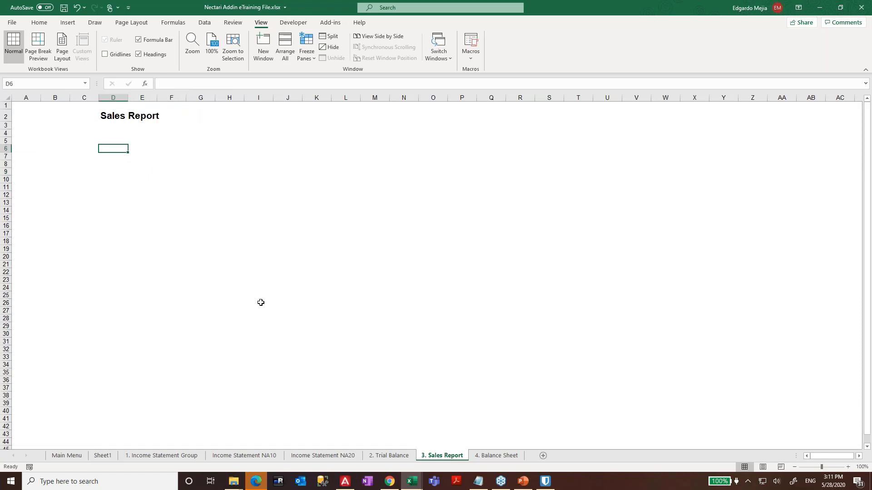
key(Up)
key(Up)
key(Up)
text(na)
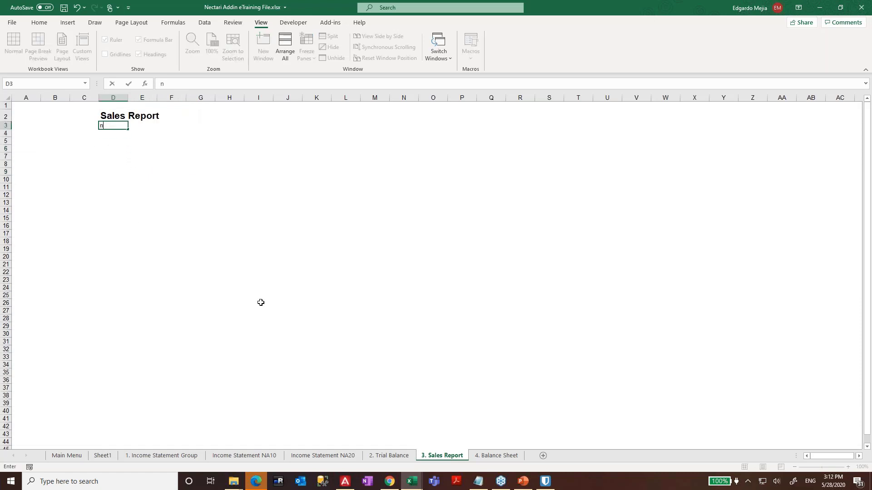
key(BackSpace)
key(BackSpace)
text(NA1 Group)
key(Return)
key(Return)
key(Down)
key(Down)
key(Down)
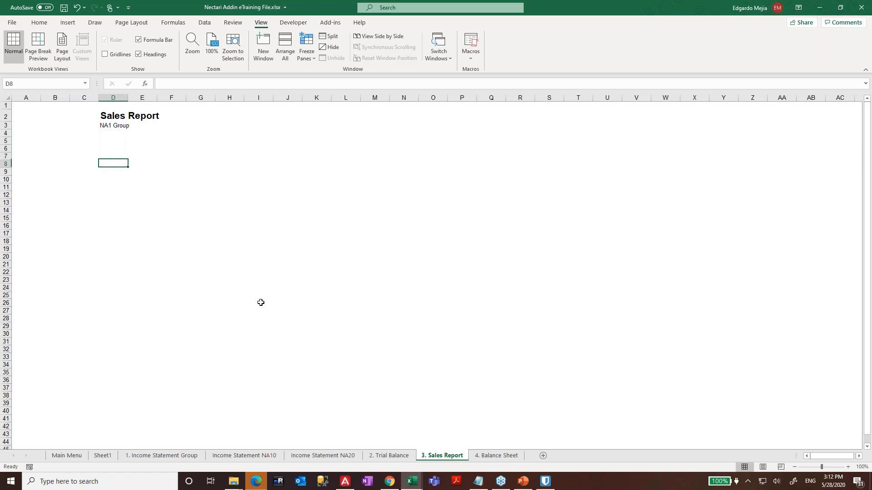
key(Up)
key(Up)
key(Up)
key(Up)
key(Up)
key(ctrl+b)
key(Down)
key(Down)
key(Down)
key(Down)
key(Down)
key(Down)
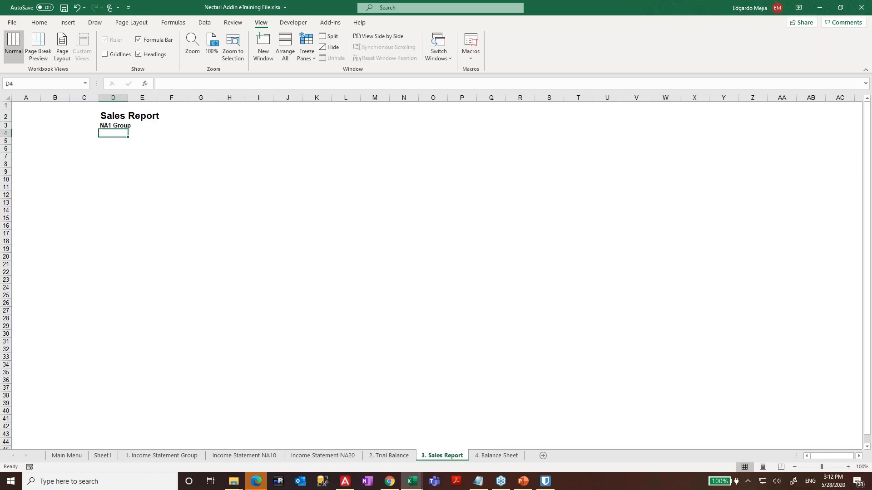
click(330, 22)
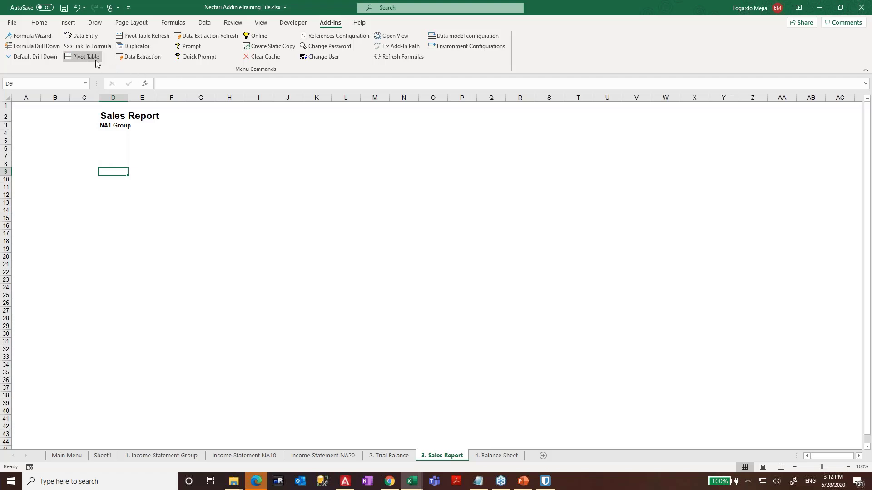
- Start a Nectari pivot table using the Sales Invoice Analysis data model and Production environment
click(82, 59)
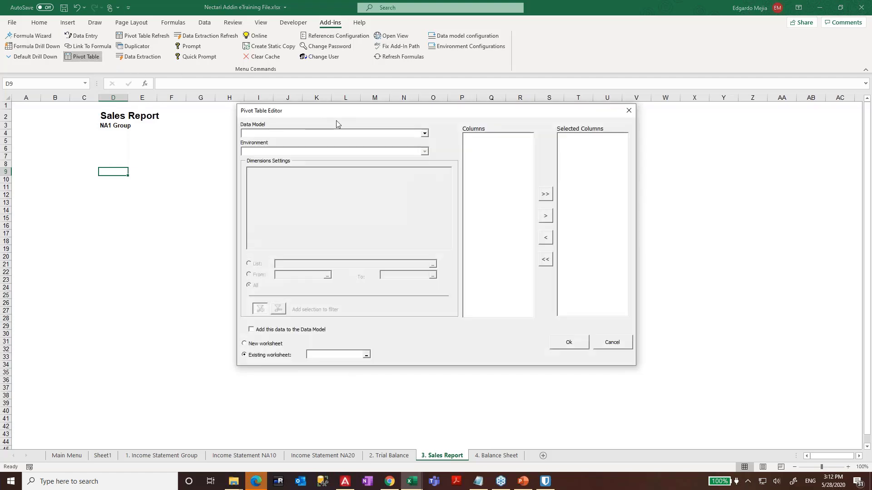
click(352, 134)
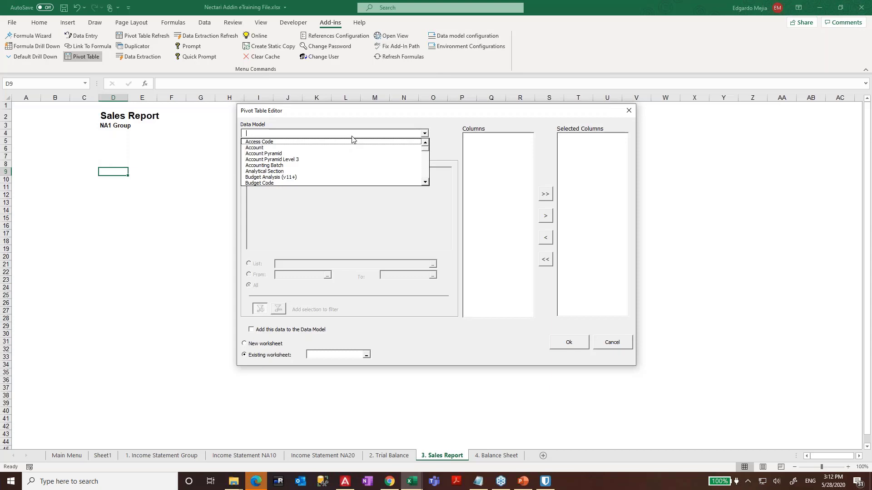
key(s)
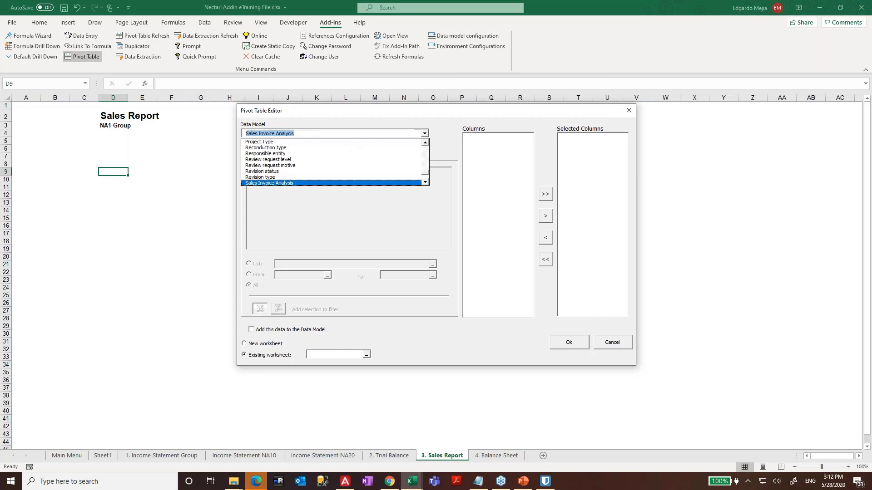
key(Return)
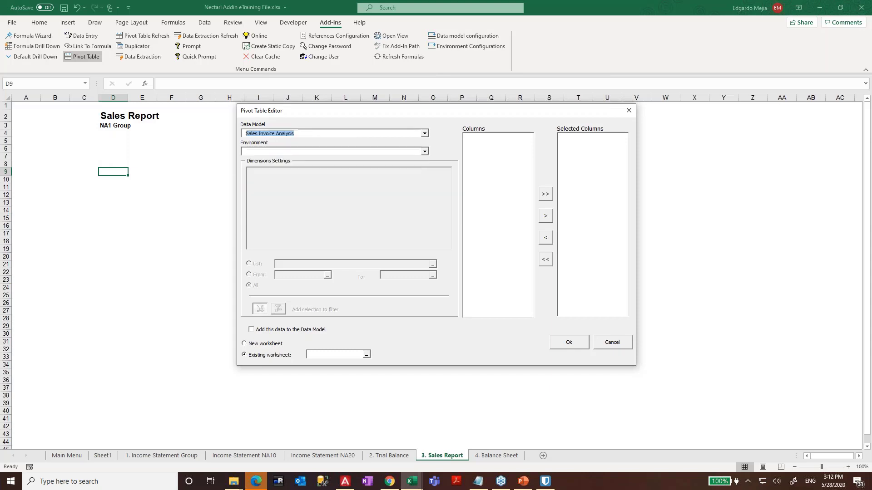
click(312, 152)
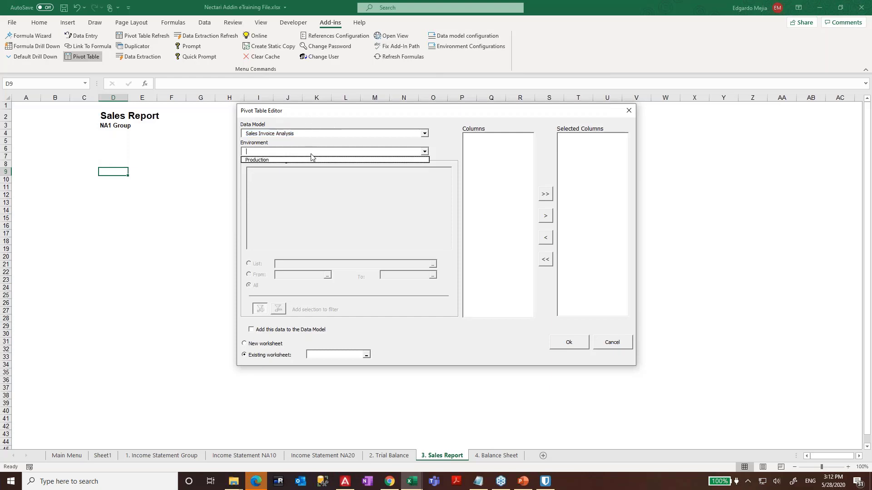
click(302, 161)
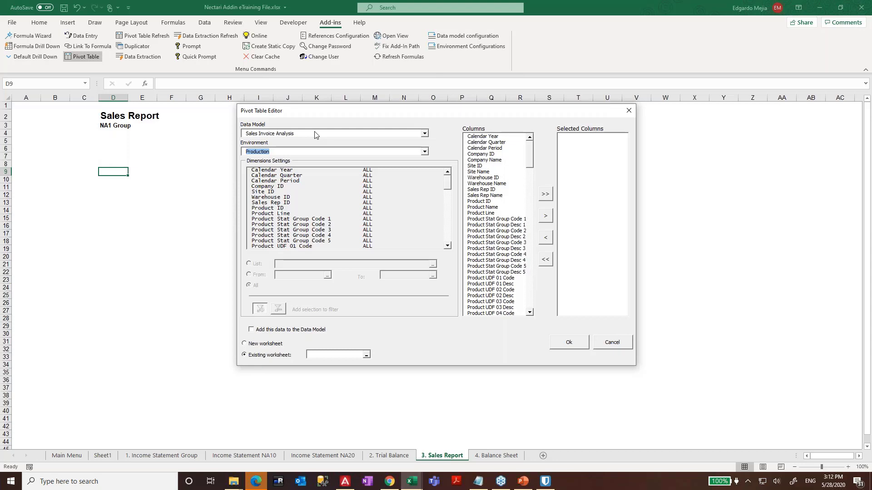
click(509, 136)
- Add the calendar, product and invoice measure columns (Amount, Cost LQ, Margin %) to Selected Columns
shift+click(511, 267)
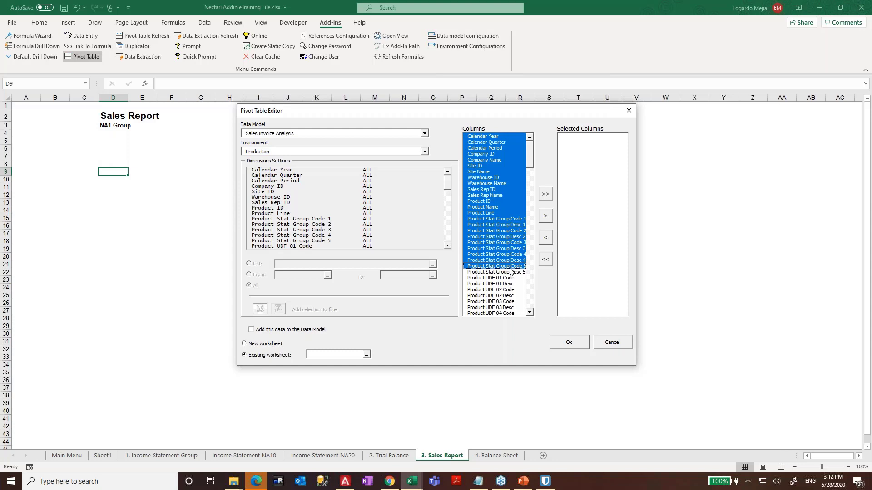
click(544, 217)
drag(530, 153, 528, 214)
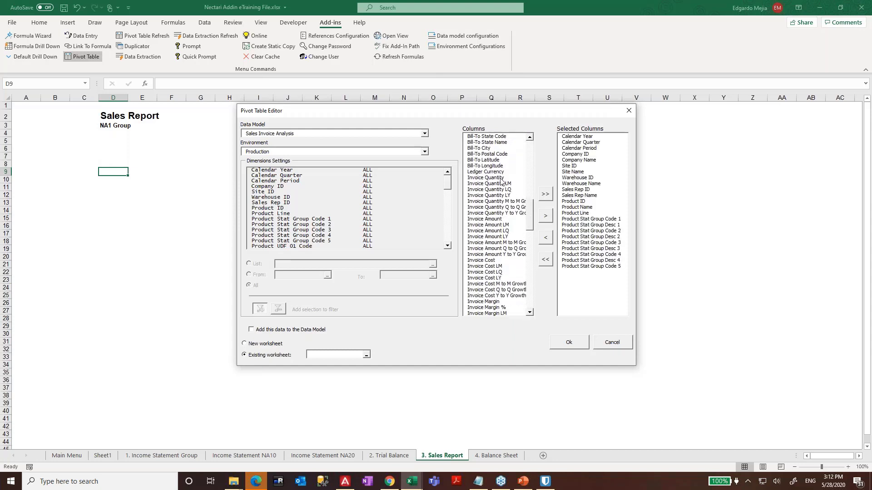
shift+click(498, 173)
click(501, 219)
click(496, 172)
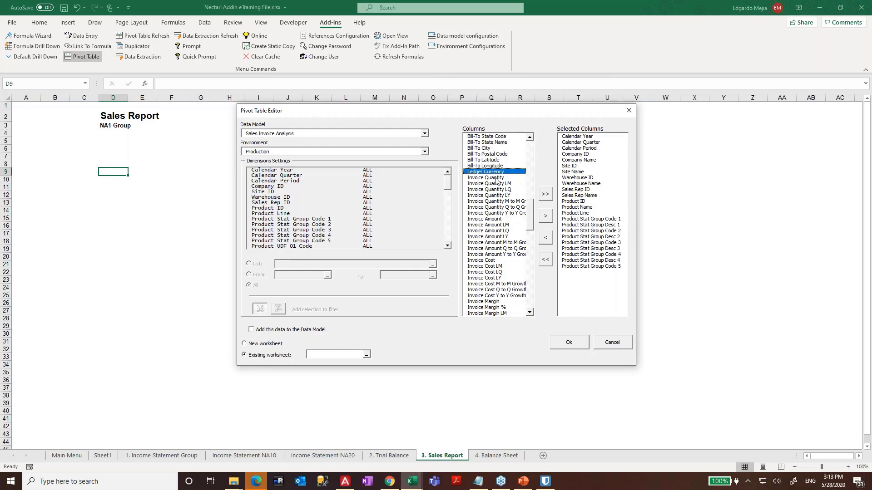
ctrl+click(491, 271)
ctrl+click(493, 307)
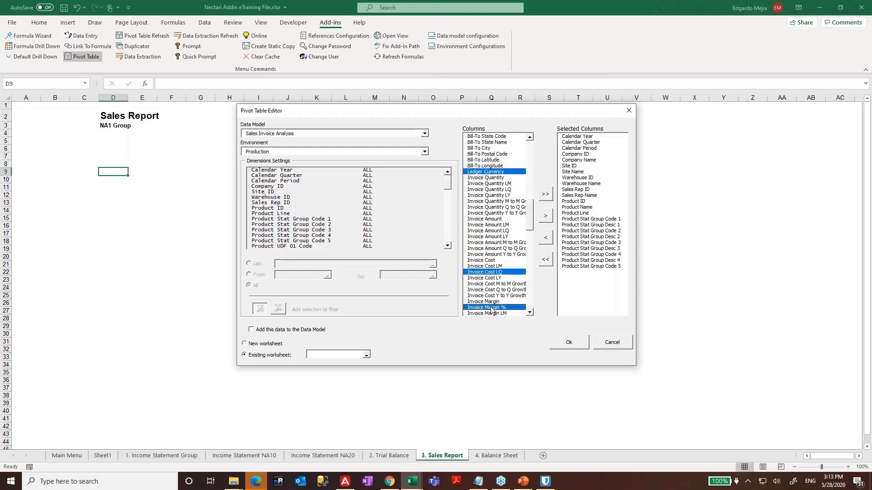
shift+click(493, 190)
shift+click(495, 184)
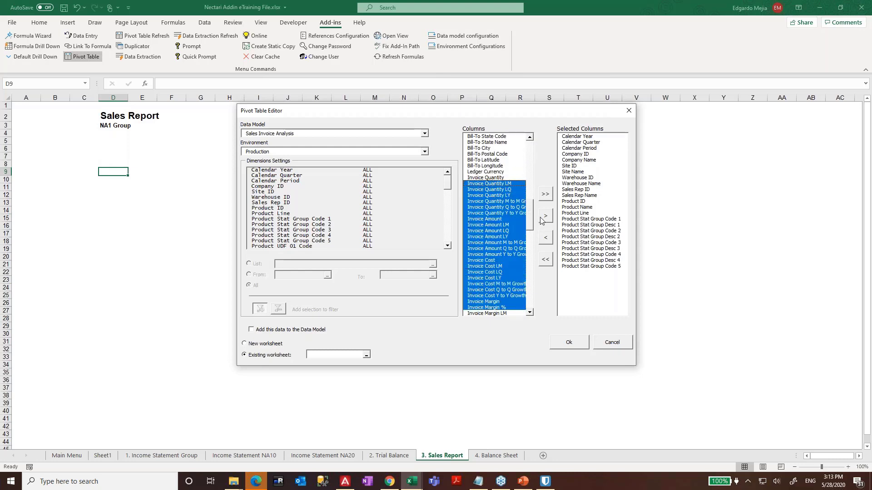
click(545, 216)
- Add the Rolling 12 and Year to Date measure columns to Selected Columns
click(495, 191)
shift+click(503, 296)
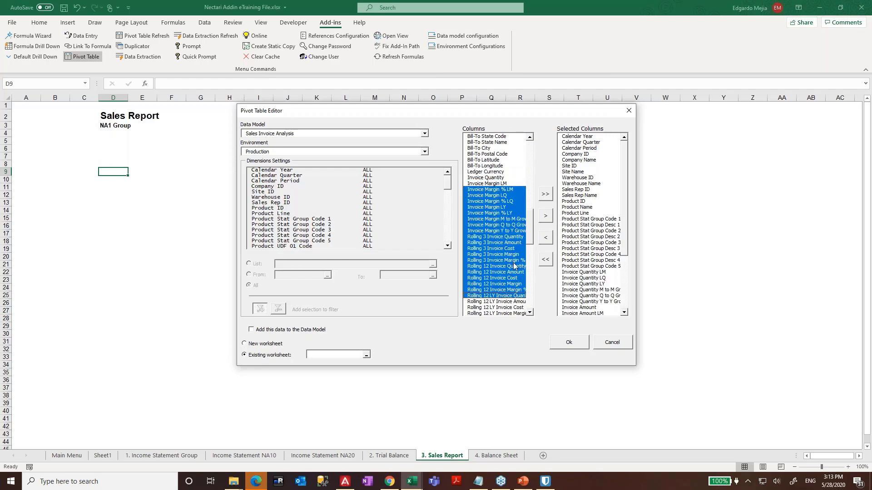
drag(531, 222, 531, 249)
shift+click(506, 261)
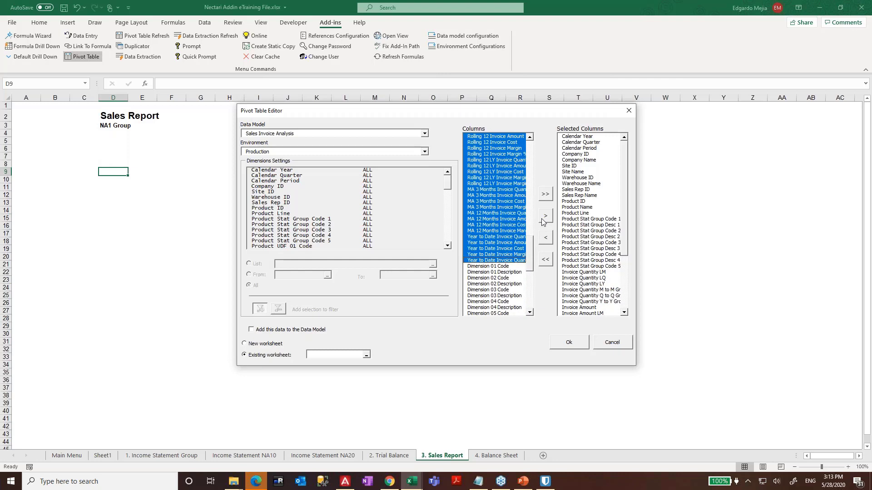
click(544, 216)
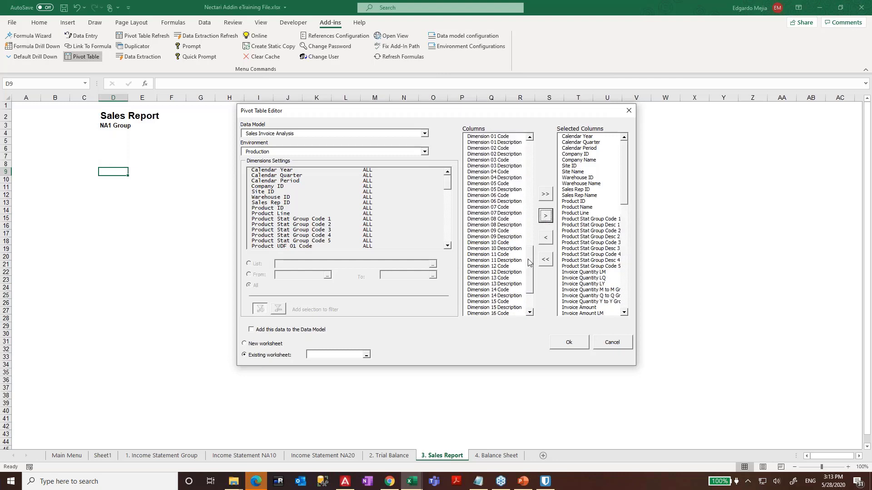
- Add the Bill-To country, city, postal code, latitude and longitude columns and create PivotTable1
scroll(527, 267, down, 3)
drag(529, 278, 528, 216)
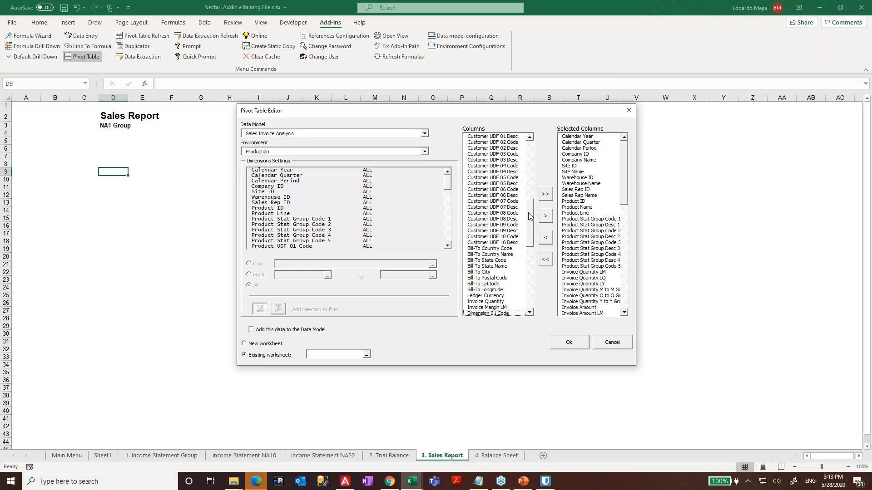
mouse_move(496, 249)
mouse_down()
mouse_move(497, 272)
mouse_move(503, 251)
mouse_move(504, 260)
mouse_up()
click(546, 217)
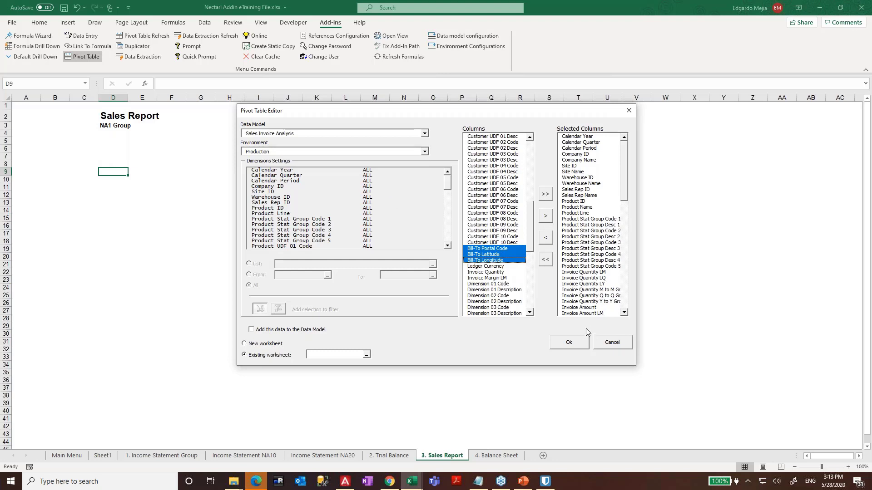
click(545, 217)
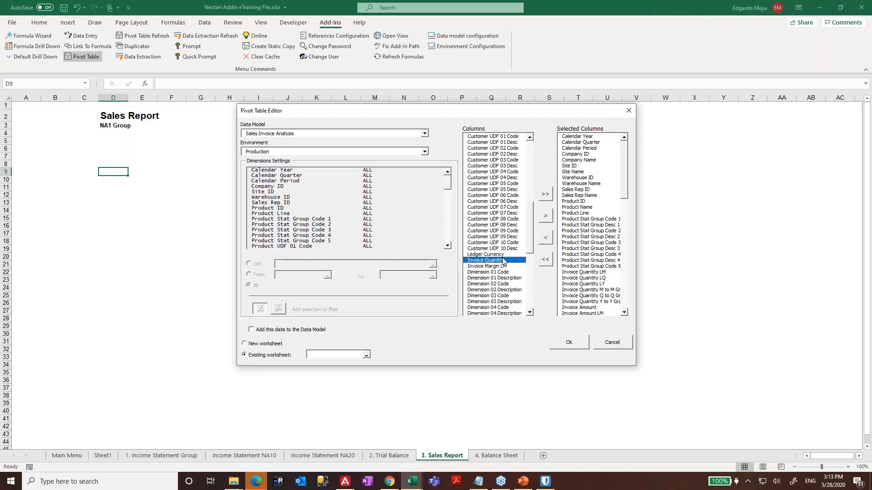
click(501, 261)
drag(498, 258, 516, 267)
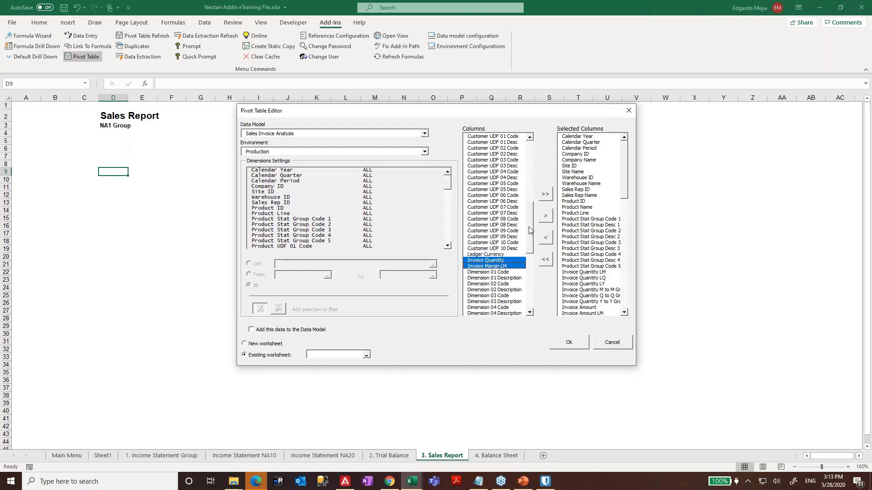
scroll(530, 231, up, 1)
click(568, 341)
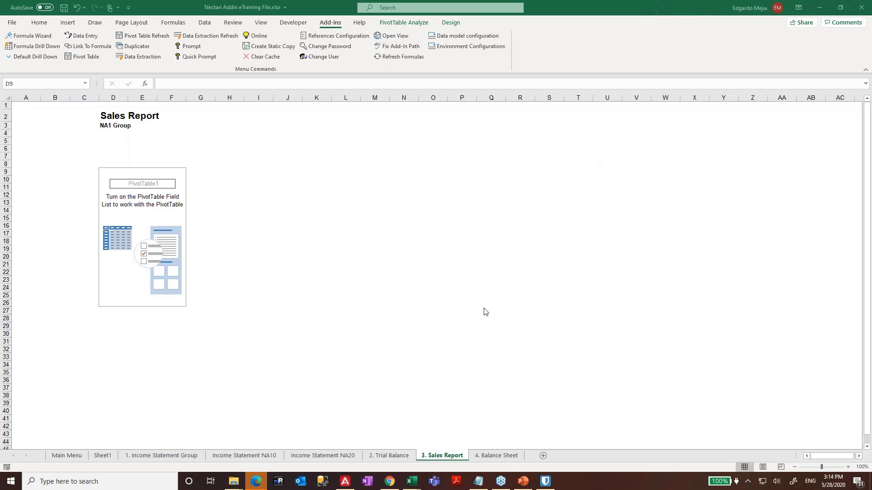
- Save the workbook from the Income Statement Group sheet
click(157, 457)
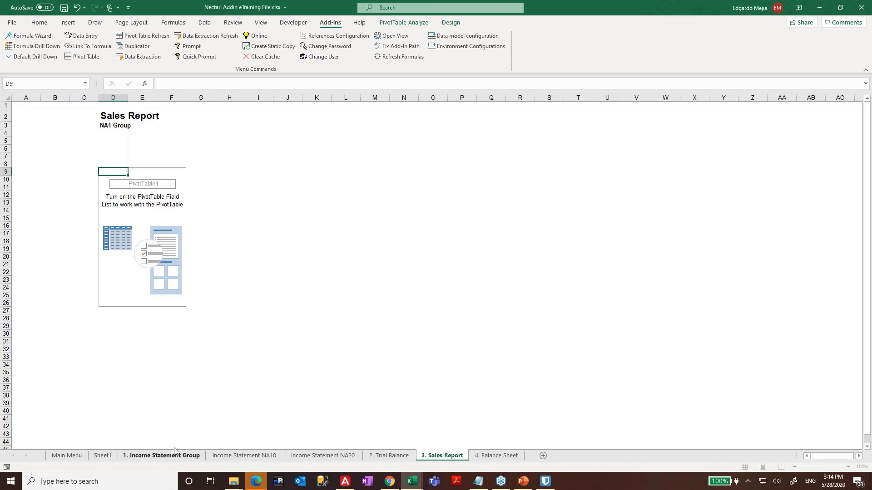
click(175, 454)
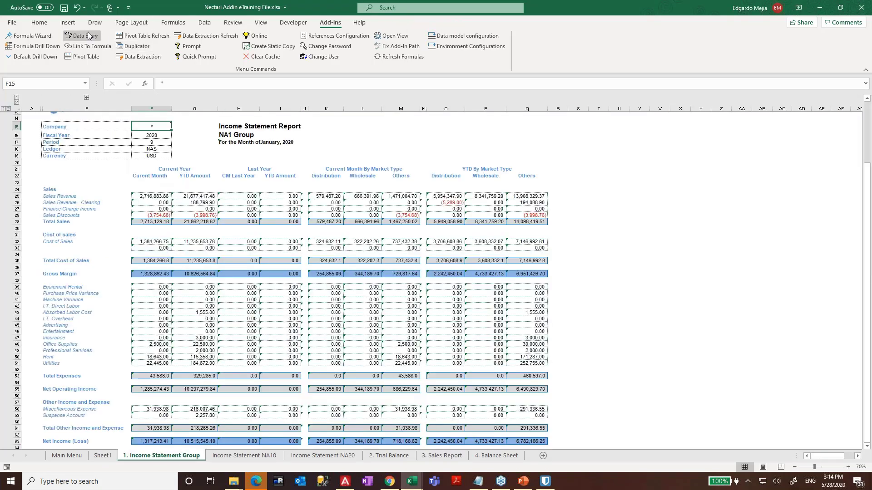
click(64, 7)
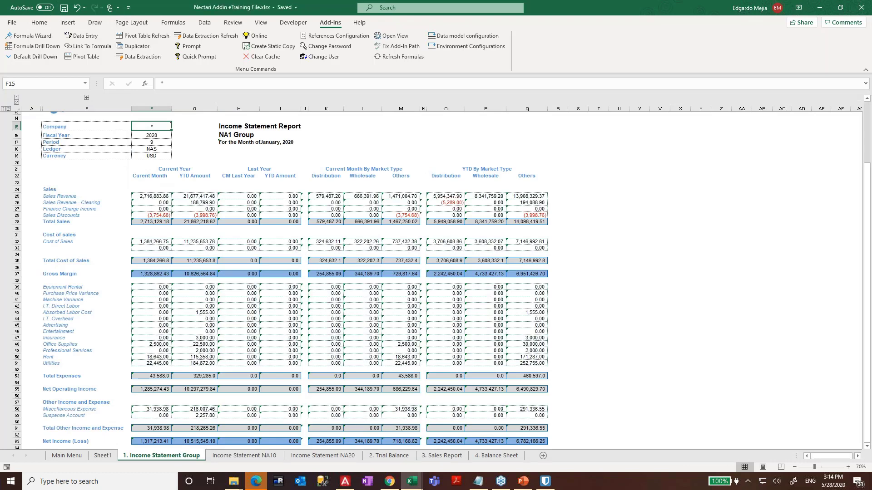
- Browse through the sheets, checking F26's NecAccess formula, toward the Sales Report sheet
click(229, 229)
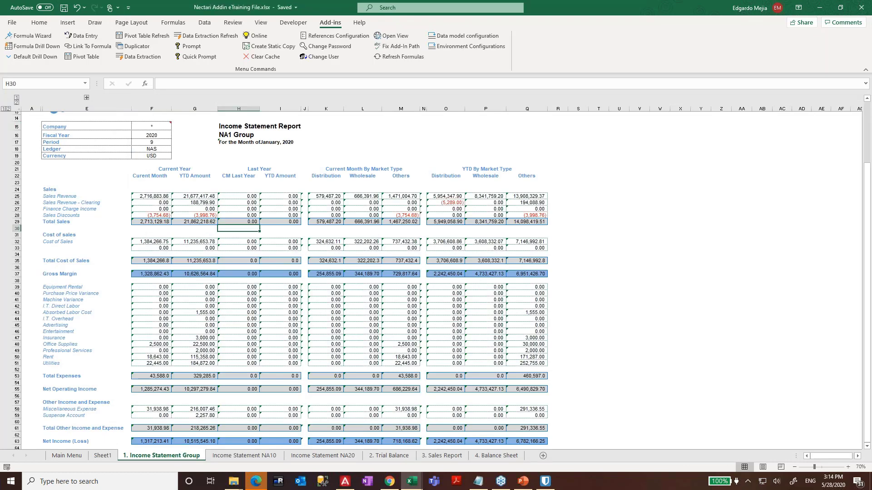
key(ctrl+Page_Down)
key(ctrl+Page_Up)
click(161, 202)
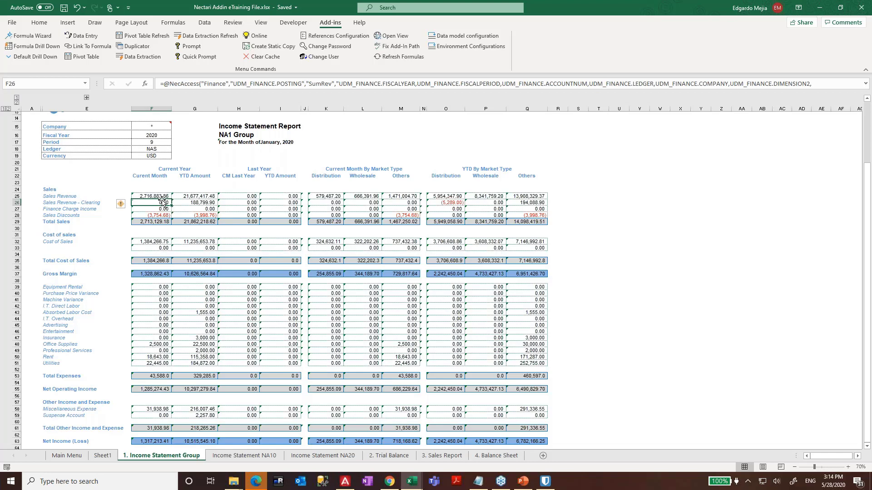
key(ctrl+Page_Down)
key(ctrl+Page_Down)
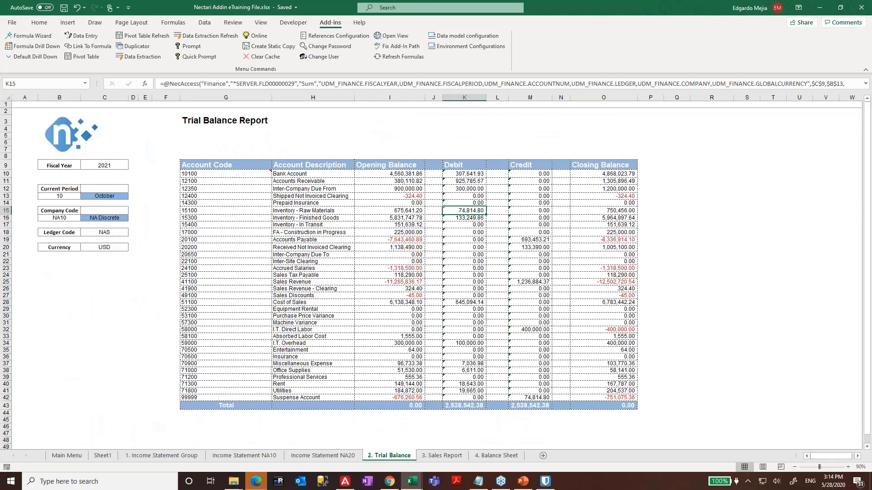
key(ctrl+Page_Down)
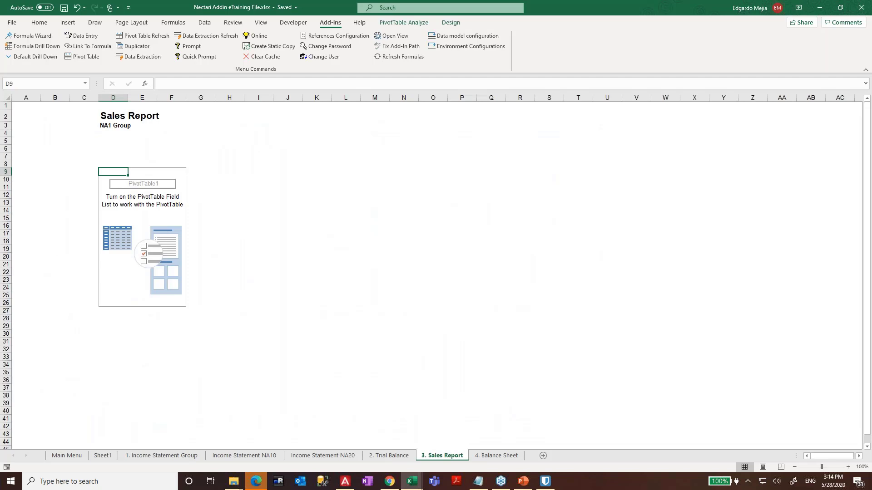
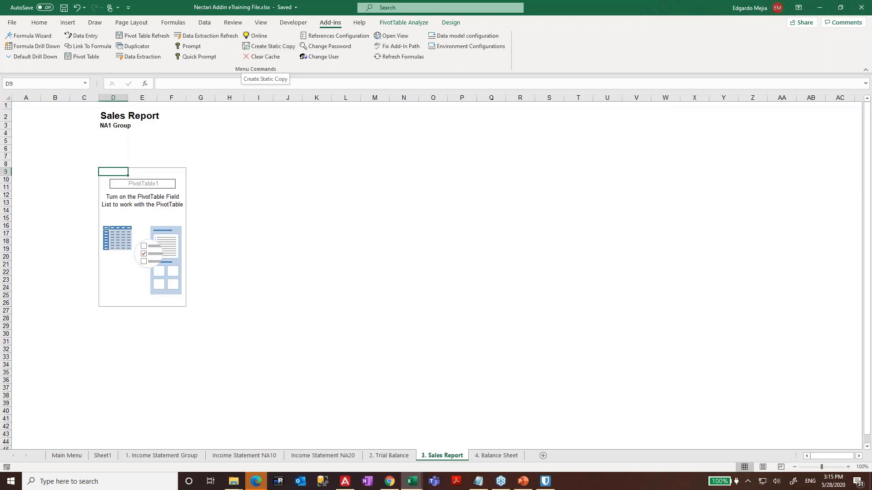
- Create a static copy from the Income Statement Group sheet, clear the sales figures, and move to Sales Report
click(163, 456)
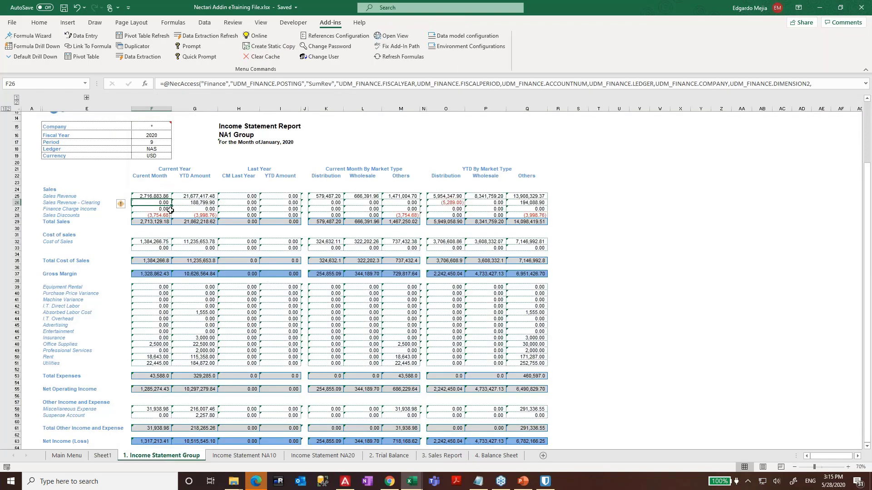
drag(159, 196, 534, 213)
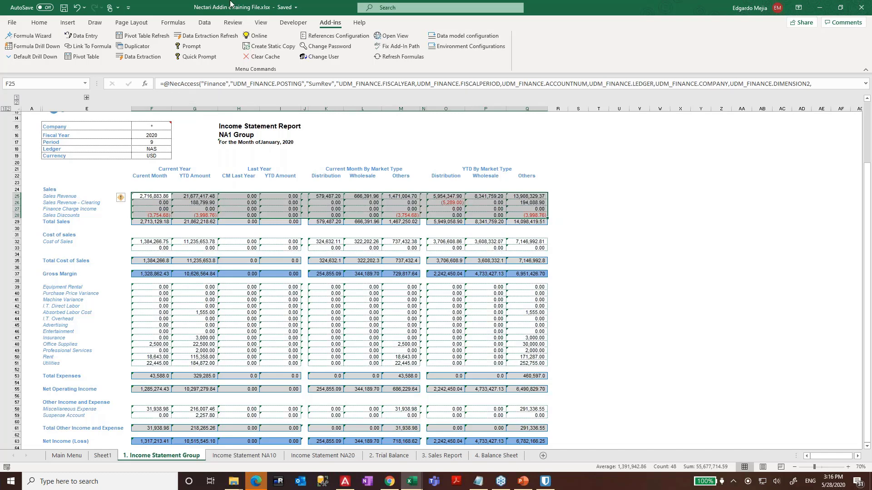
click(268, 47)
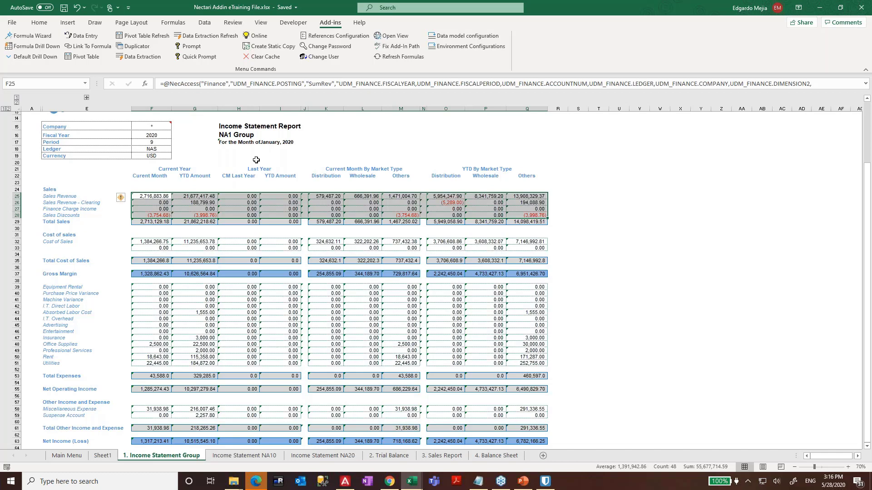
click(373, 288)
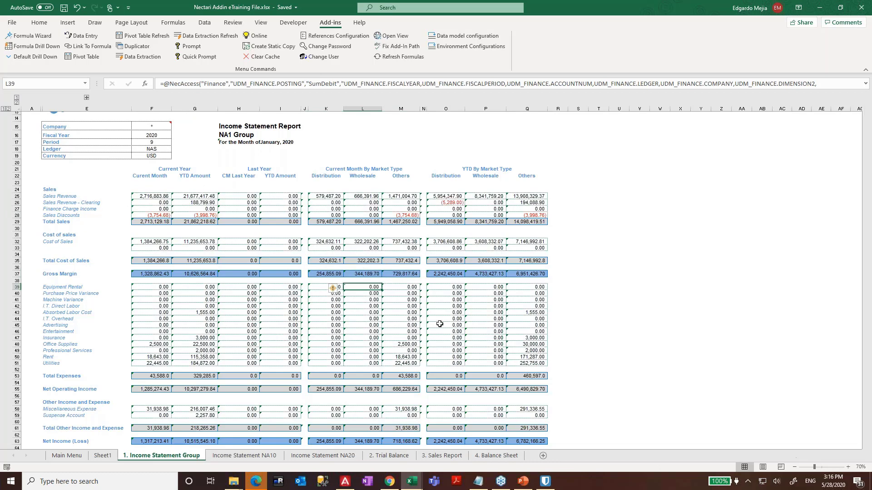
key(ctrl+Page_Down)
key(ctrl+Page_Down)
key(ctrl+Page_Down)
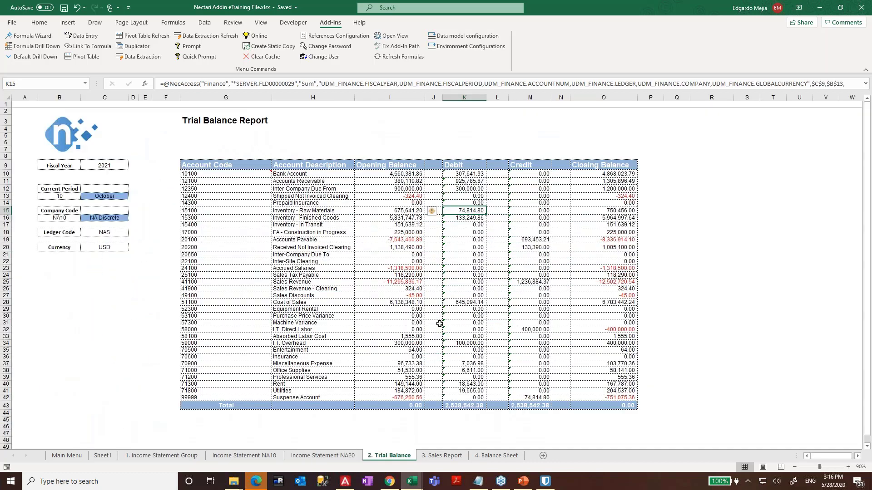
key(ctrl+Page_Down)
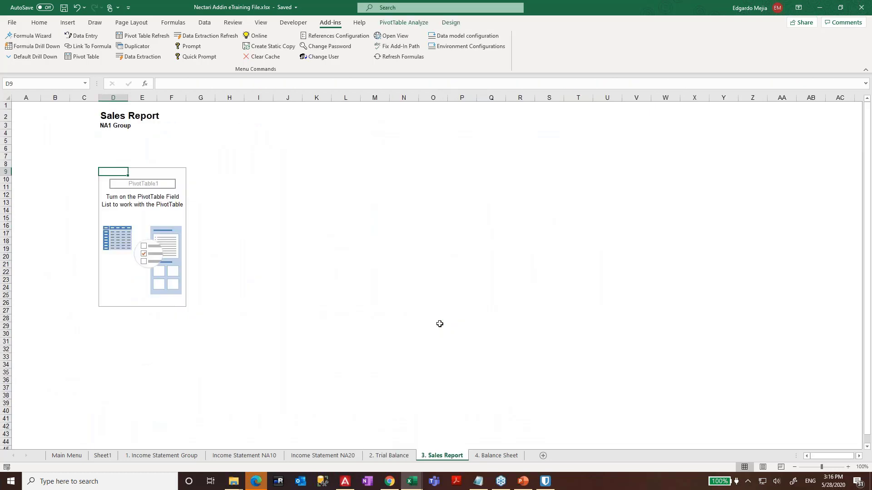
- Show the pivot's field list and add Invoice Amount to the values by searching 'amo'
right_click(132, 203)
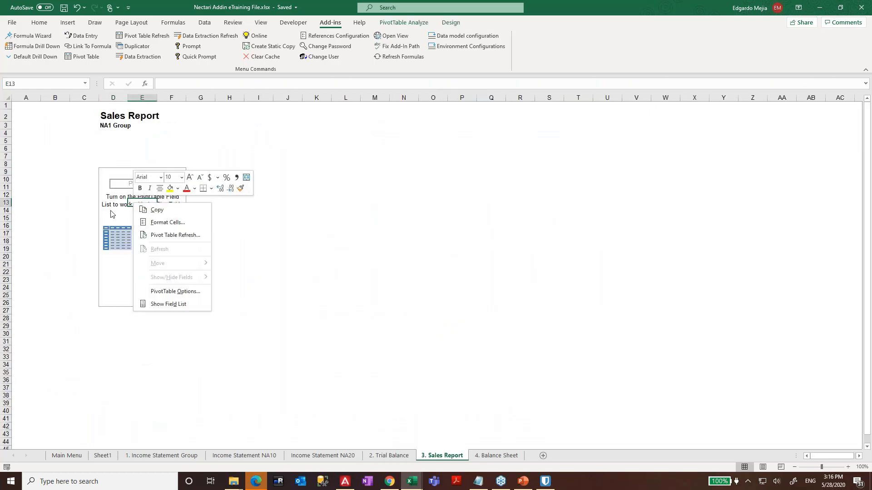
key(Escape)
right_click(122, 193)
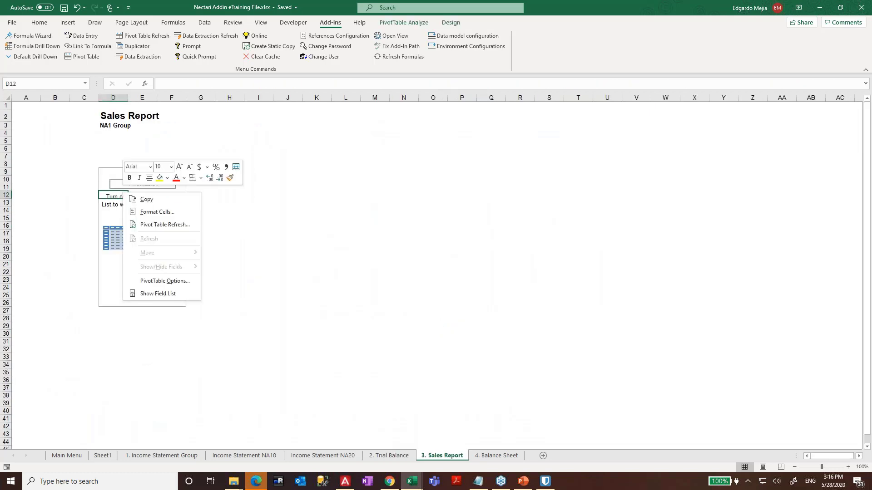
click(157, 293)
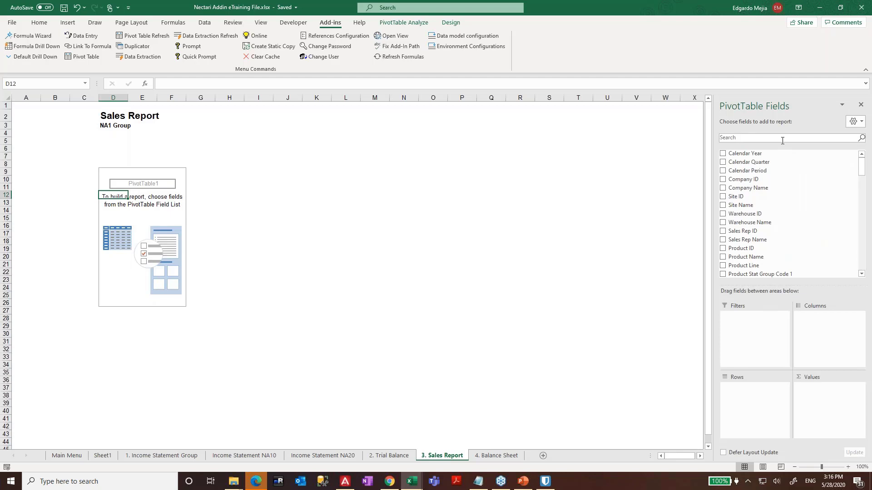
click(782, 140)
text(a)
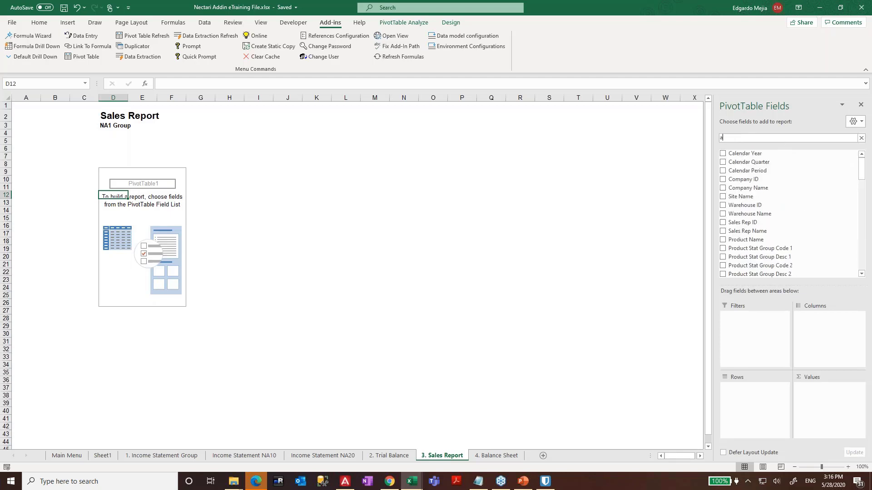
text(mo)
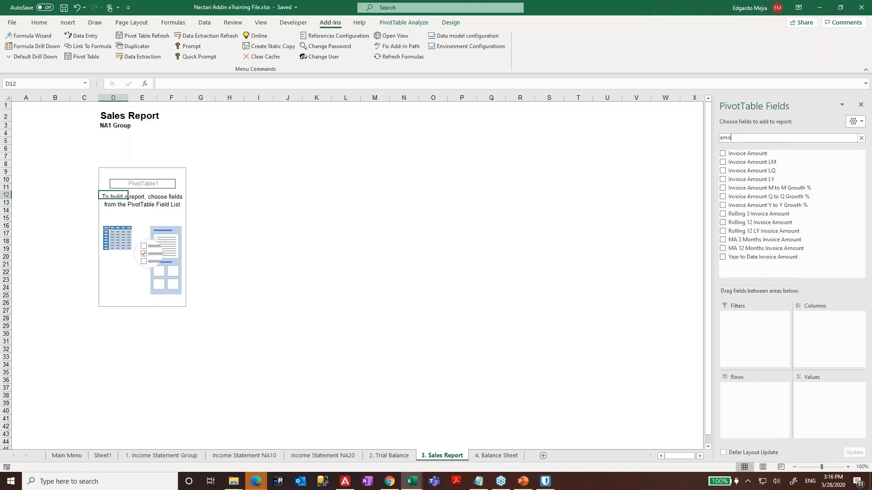
click(723, 154)
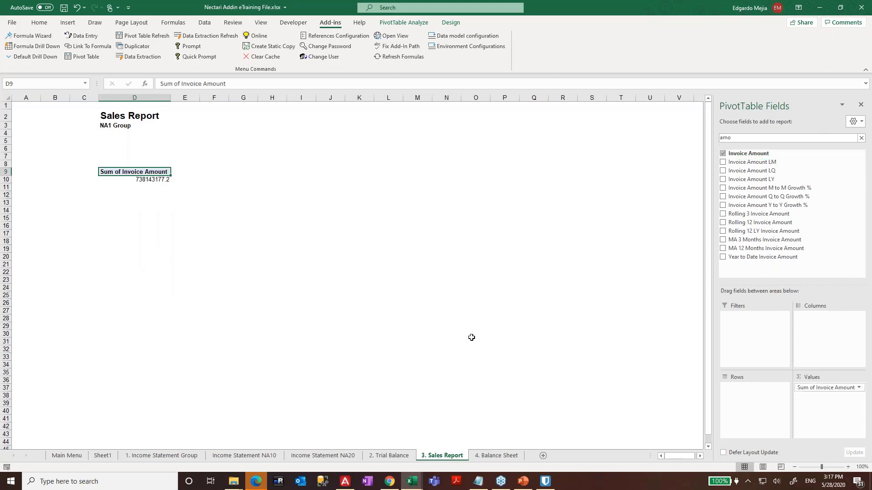
- Clear the field search and bring the pivot's field list back
click(746, 138)
key(BackSpace)
key(BackSpace)
key(BackSpace)
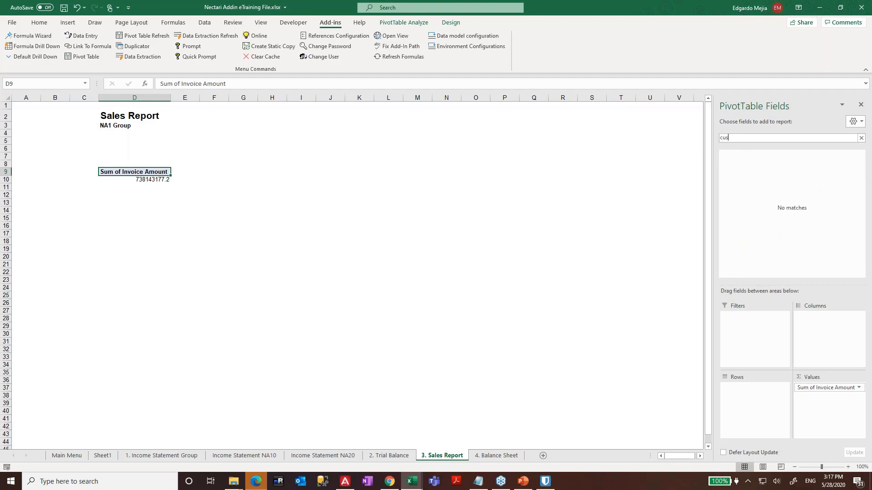
text(bi)
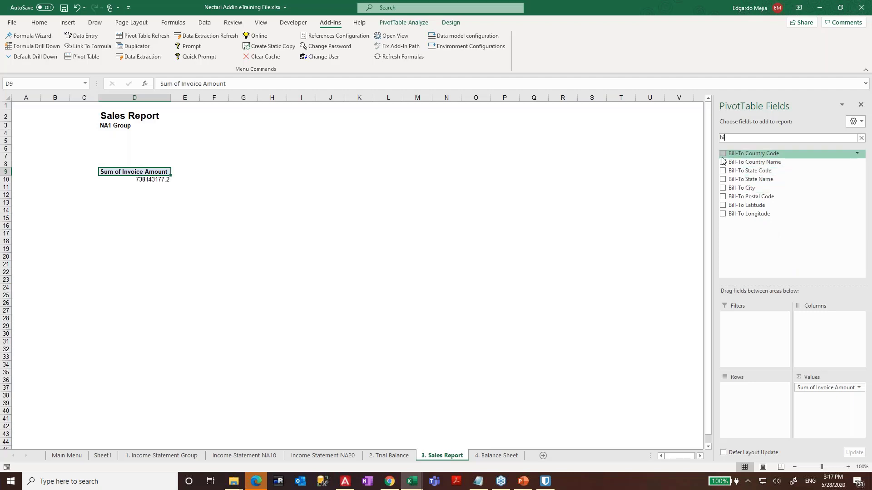
click(254, 200)
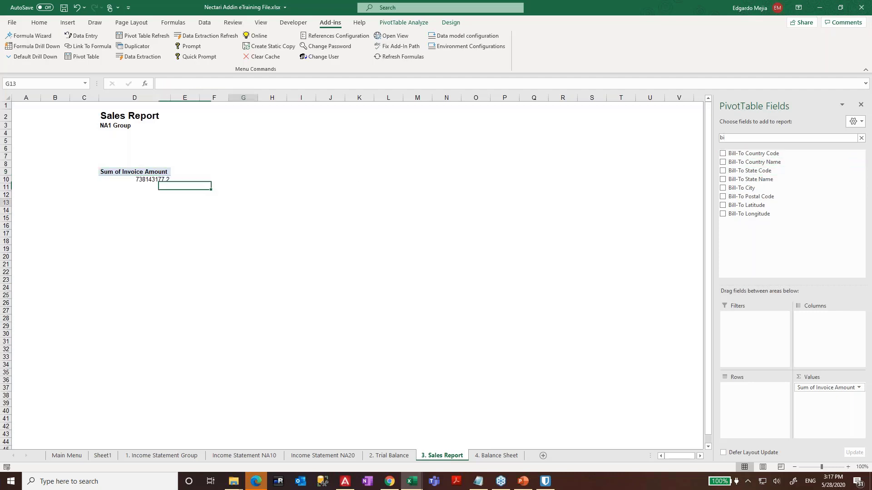
click(148, 174)
click(746, 138)
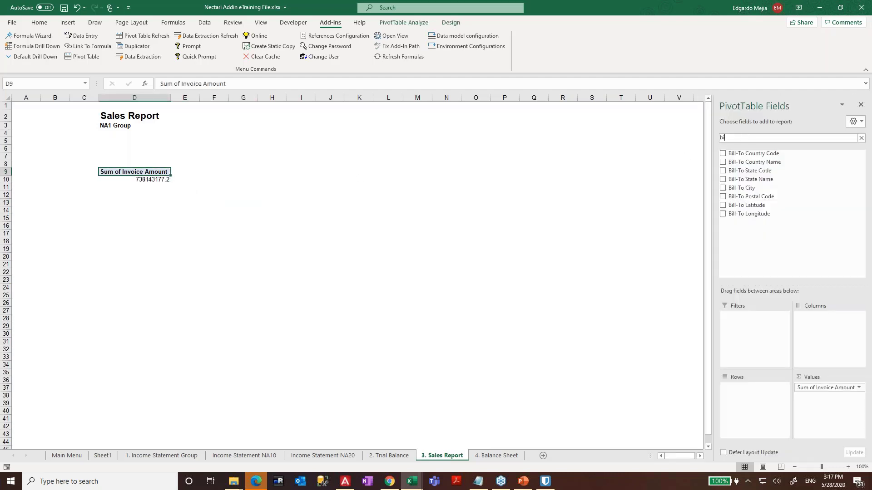
key(BackSpace)
key(BackSpace)
text(c)
key(BackSpace)
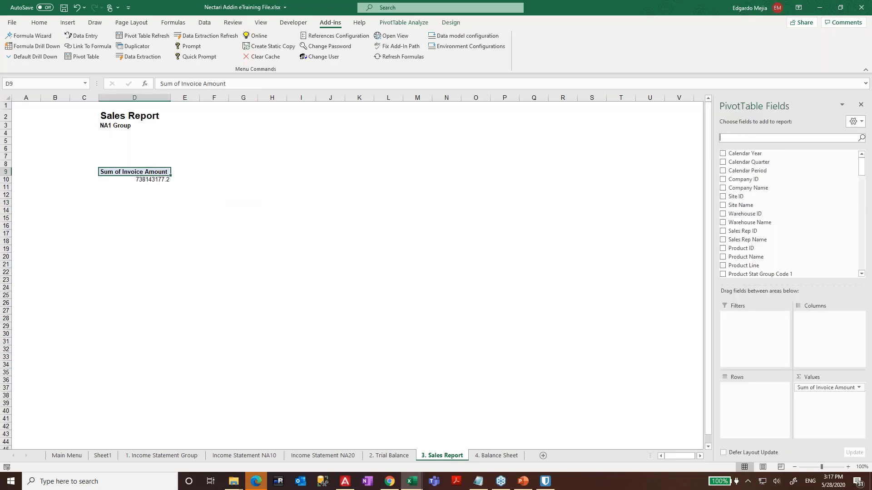
- Use Product Name, not Product ID, as the pivot's row field
scroll(767, 199, down, 2)
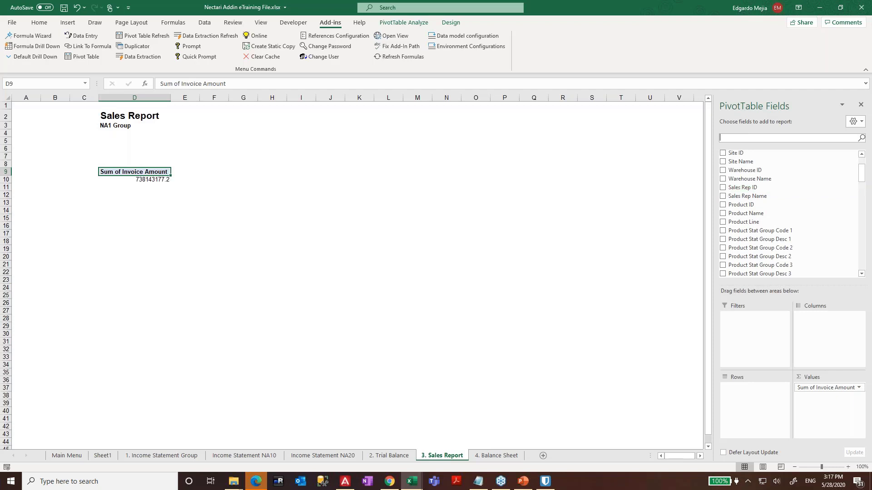
scroll(729, 211, down, 1)
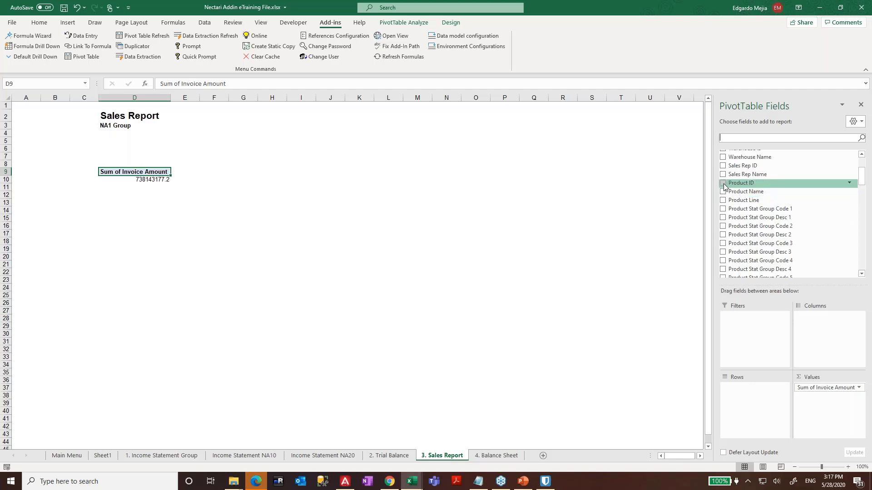
click(723, 184)
click(723, 184)
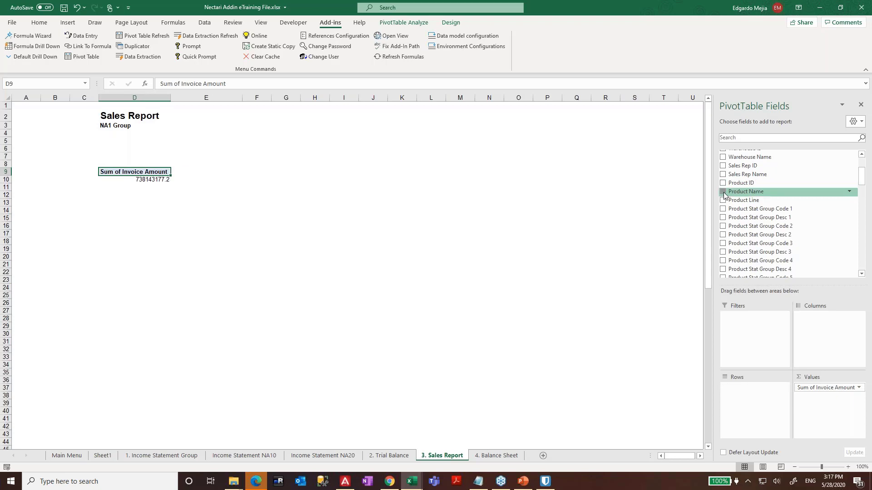
click(723, 192)
click(152, 250)
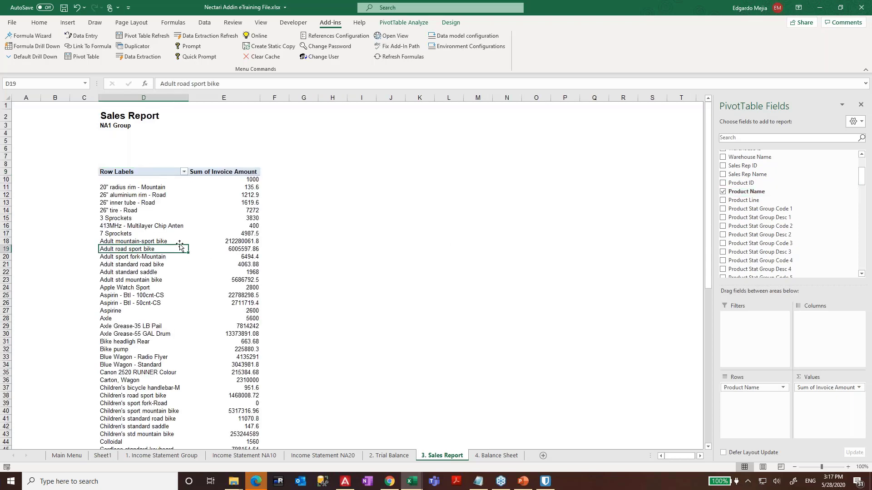
scroll(181, 245, down, 2)
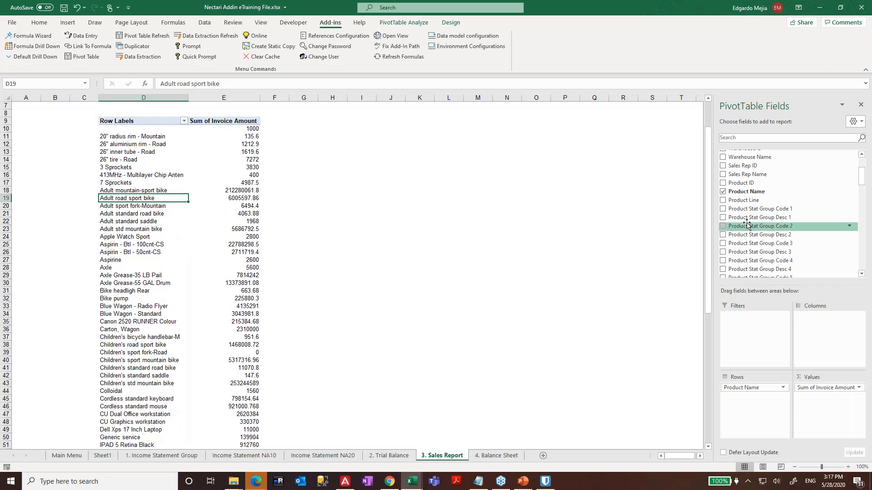
- Search the fields for 'cust' and select the pivot's 7 Sprockets row label
click(740, 137)
text(cust)
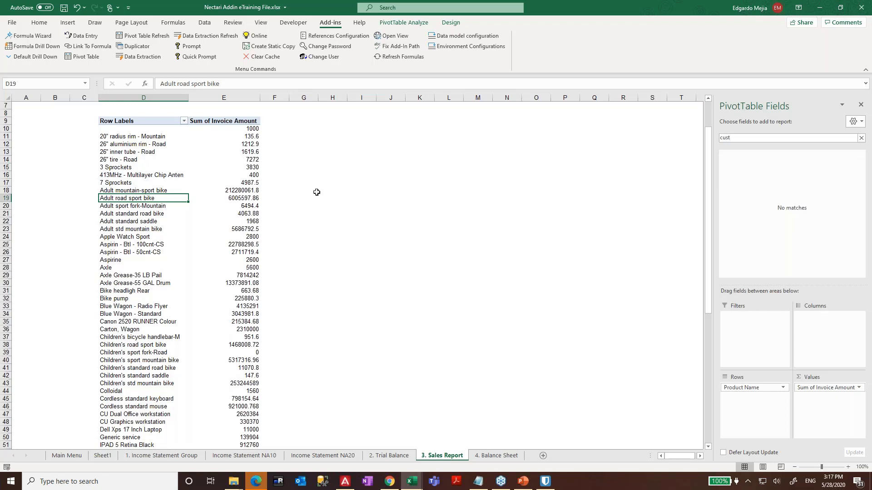
click(210, 226)
right_click(209, 225)
click(148, 243)
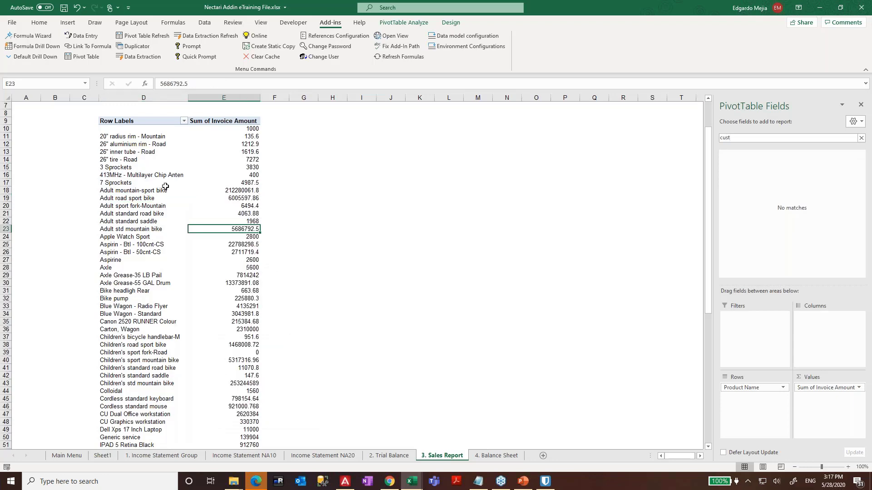
click(161, 185)
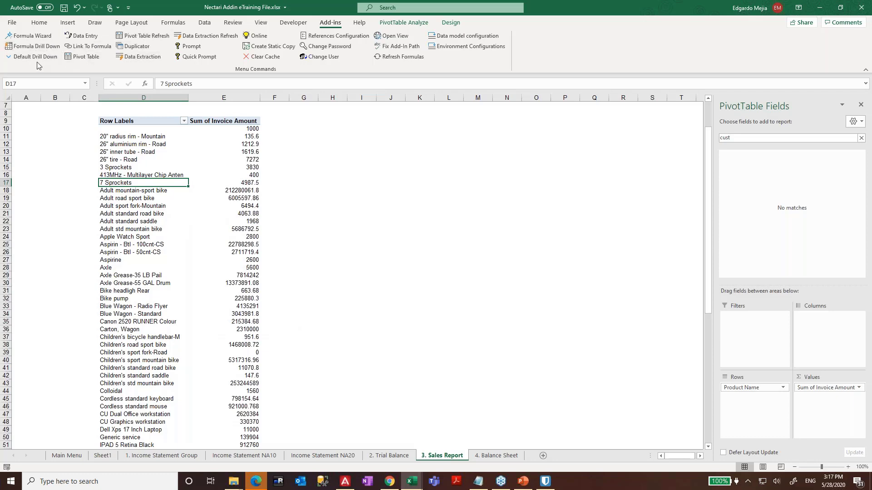
click(86, 56)
- Move Customer ID through Customer Risk into the editor's selected columns and reload the pivot data
click(509, 178)
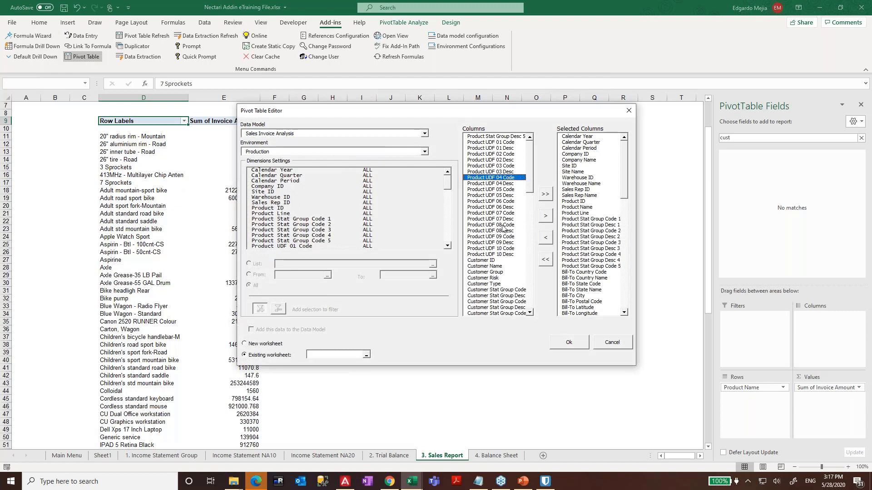
click(496, 261)
shift+click(495, 278)
click(545, 215)
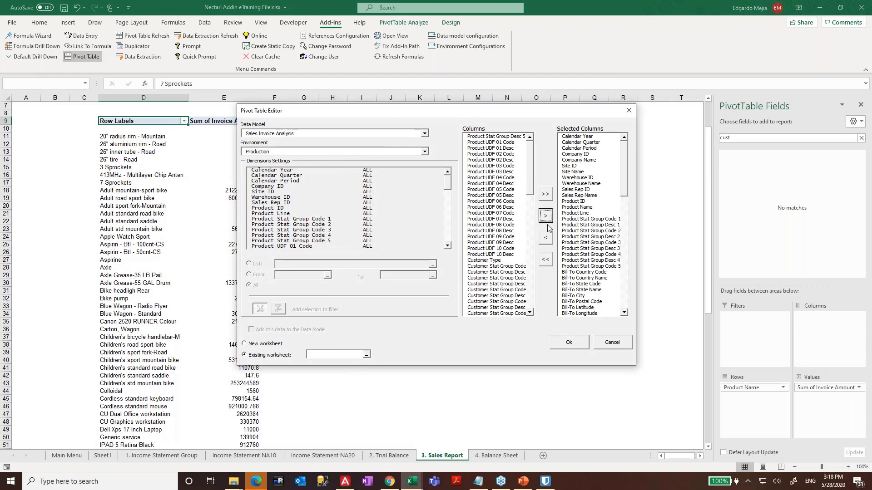
click(573, 342)
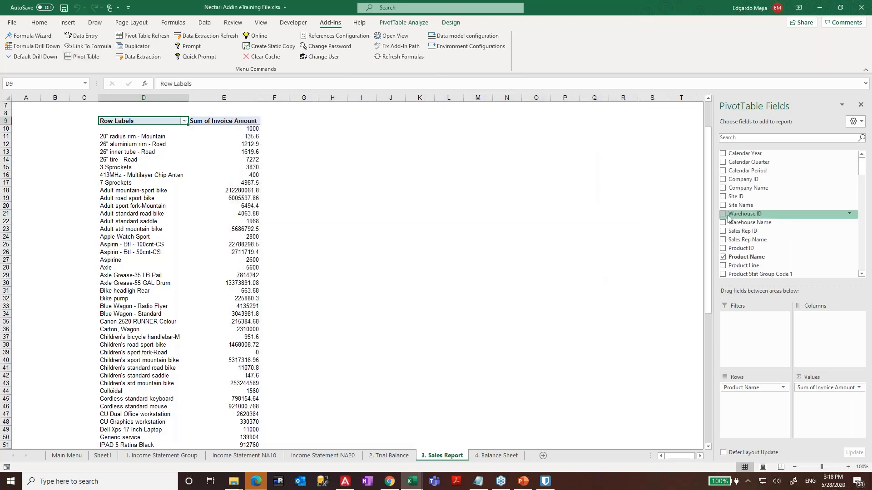
- Add Customer Name as the outer row grouping and Calendar Year as the column headings
click(733, 138)
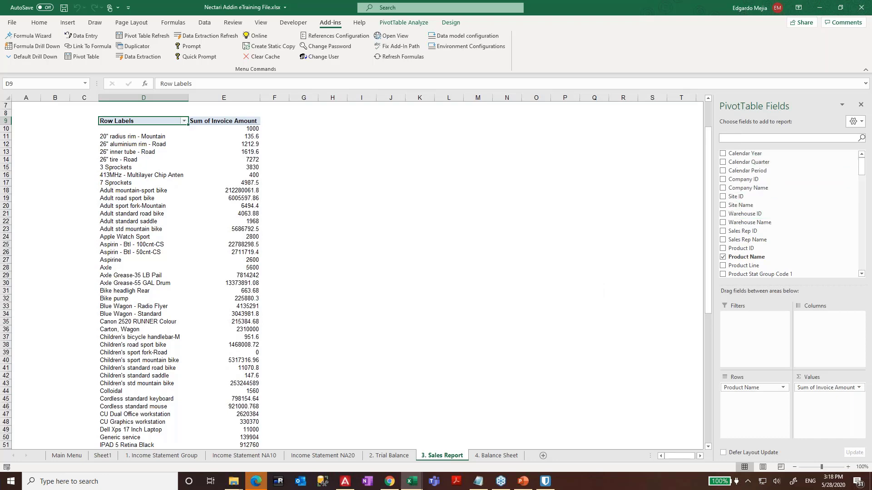
text(cus)
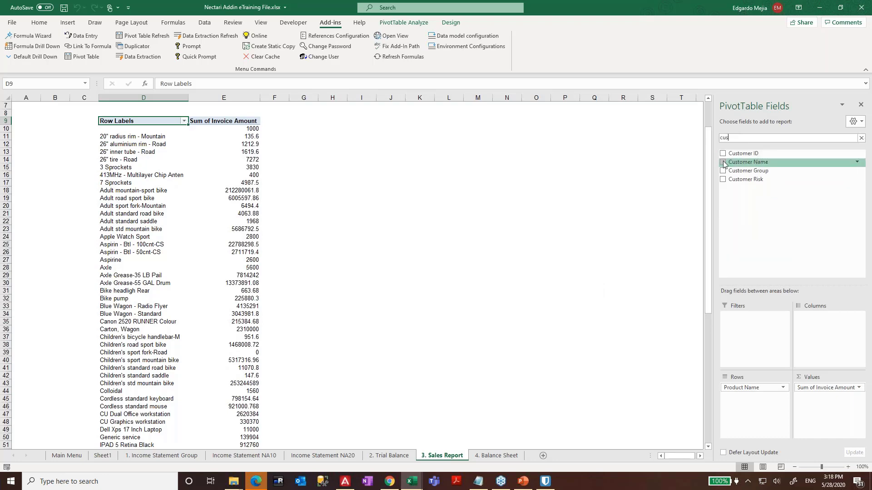
drag(749, 162, 748, 384)
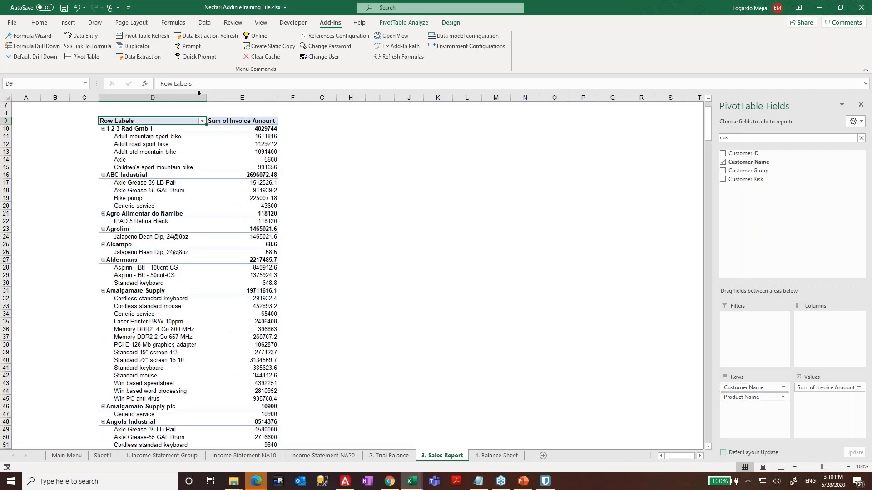
double_click(743, 138)
text(year)
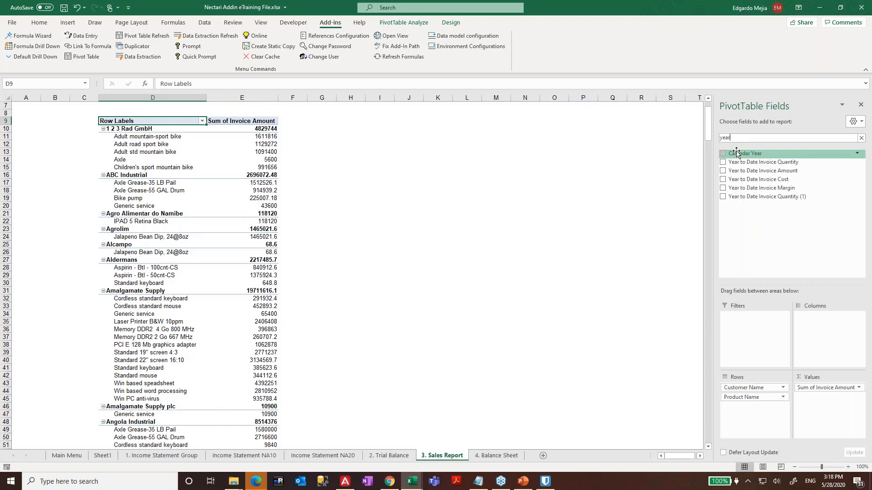
drag(743, 153, 831, 334)
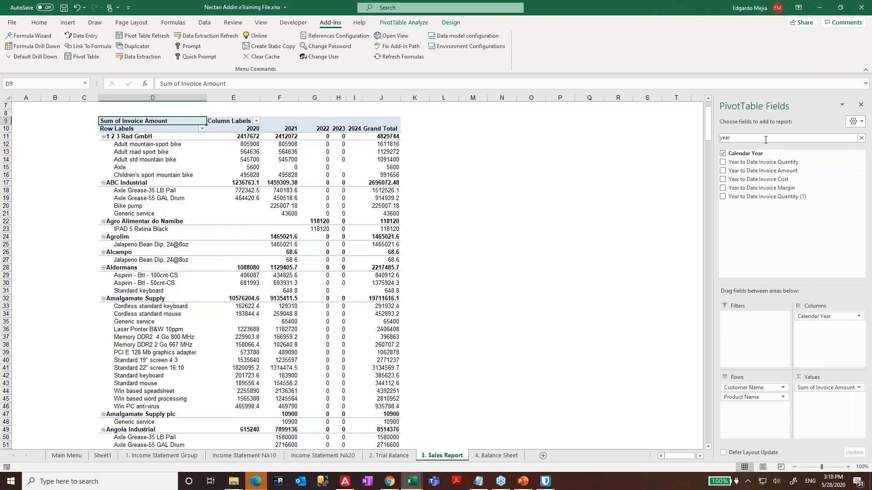
- Insert six blank rows (rows 5–10) above the pivot table
click(589, 198)
click(280, 174)
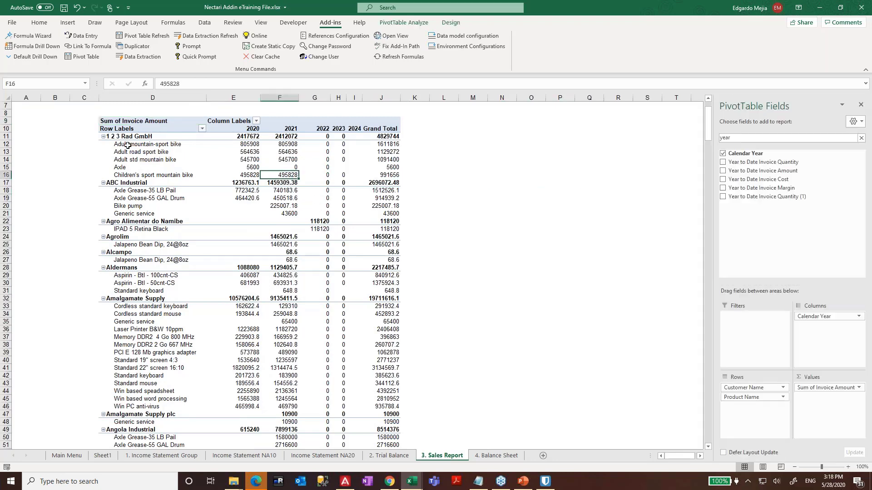
scroll(205, 166, up, 2)
right_click(161, 227)
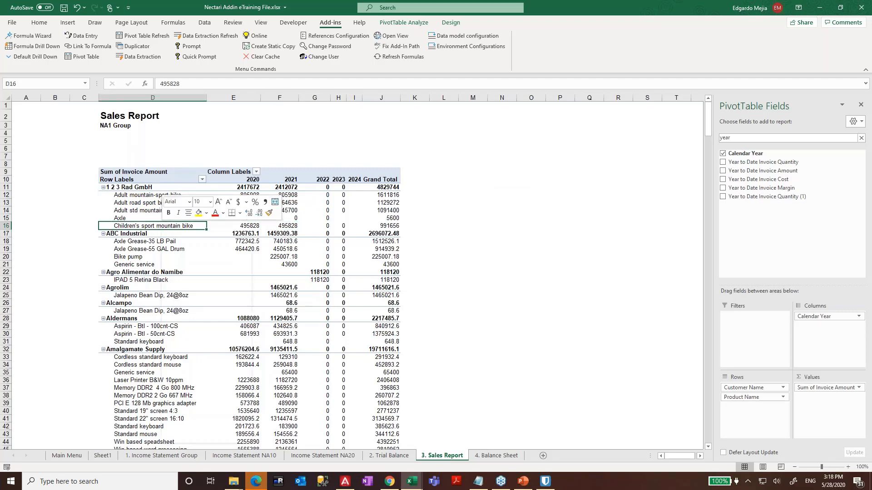
key(Escape)
drag(7, 140, 6, 180)
right_click(69, 158)
click(81, 233)
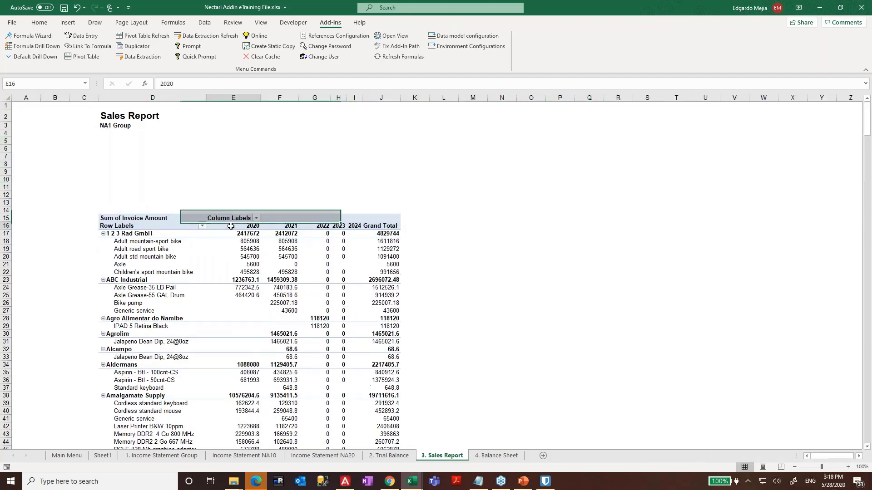
- Delete rows 9–11 to move the pivot up
click(279, 264)
mouse_move(7, 186)
mouse_down()
mouse_move(6, 198)
mouse_move(7, 159)
mouse_move(7, 173)
mouse_up()
right_click(52, 172)
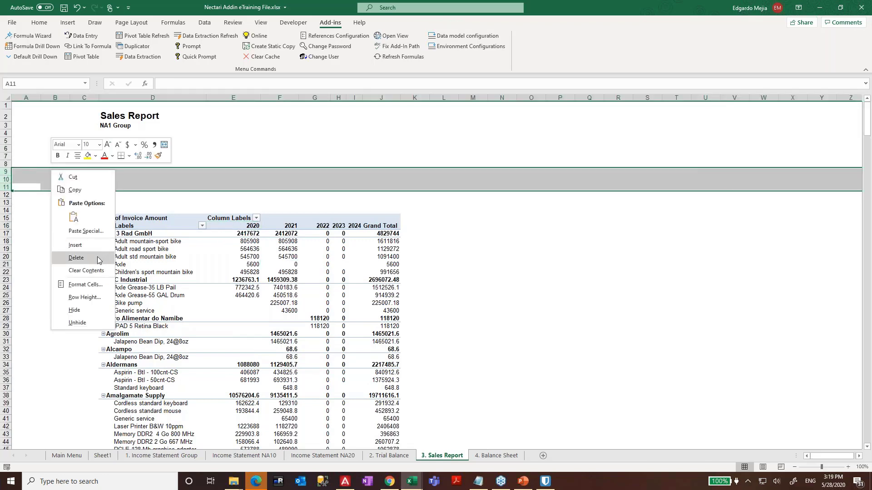
click(76, 257)
- Switch the pivot to the classic PivotTable layout in PivotTable Options
click(318, 234)
right_click(331, 233)
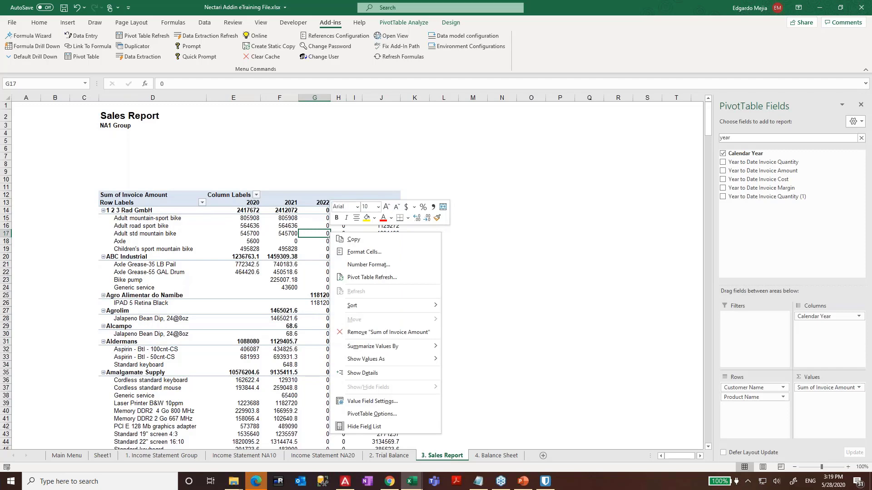
click(387, 414)
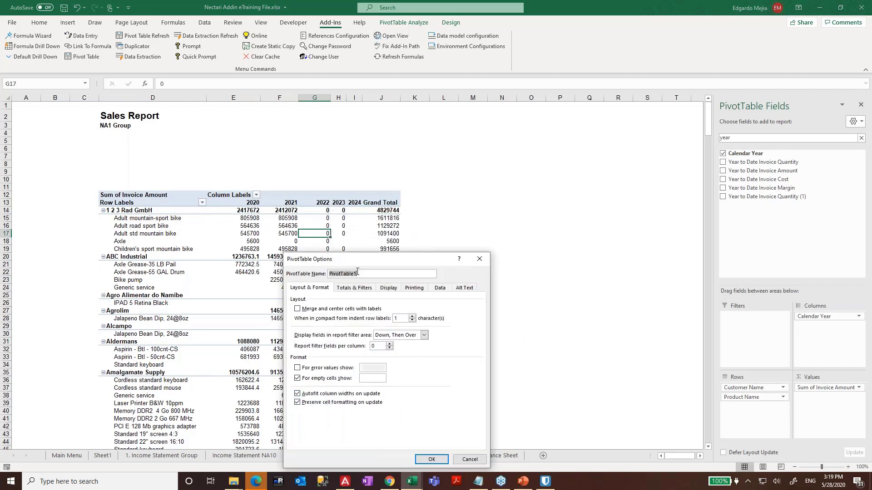
drag(364, 259, 491, 157)
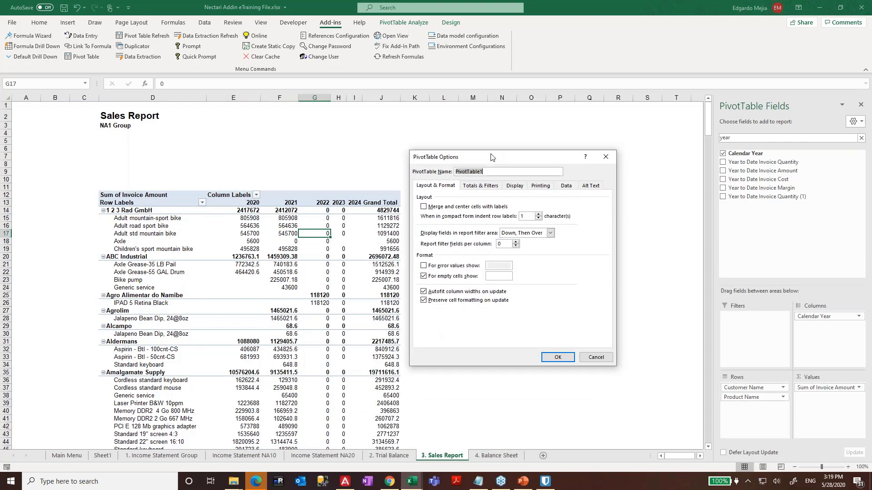
click(478, 185)
click(515, 185)
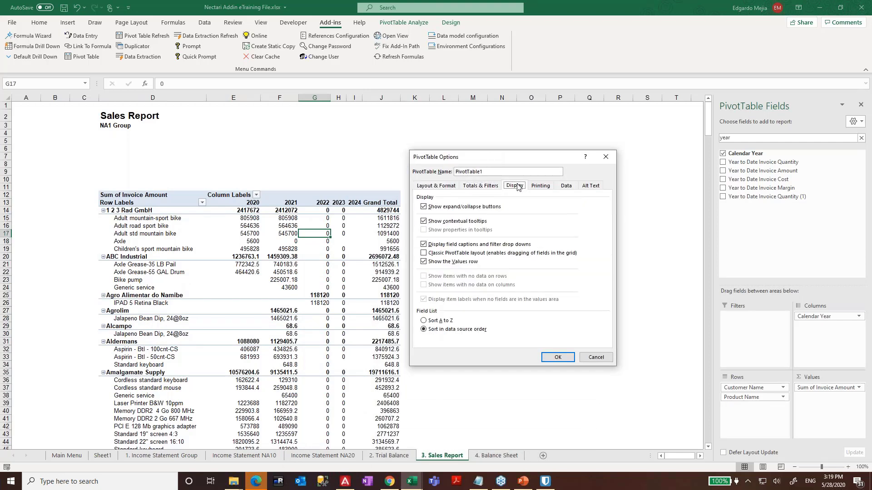
click(445, 253)
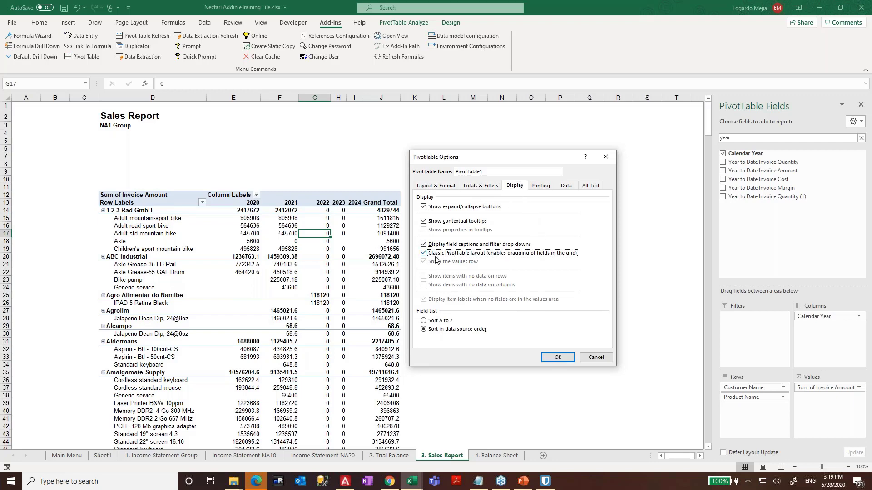
click(562, 361)
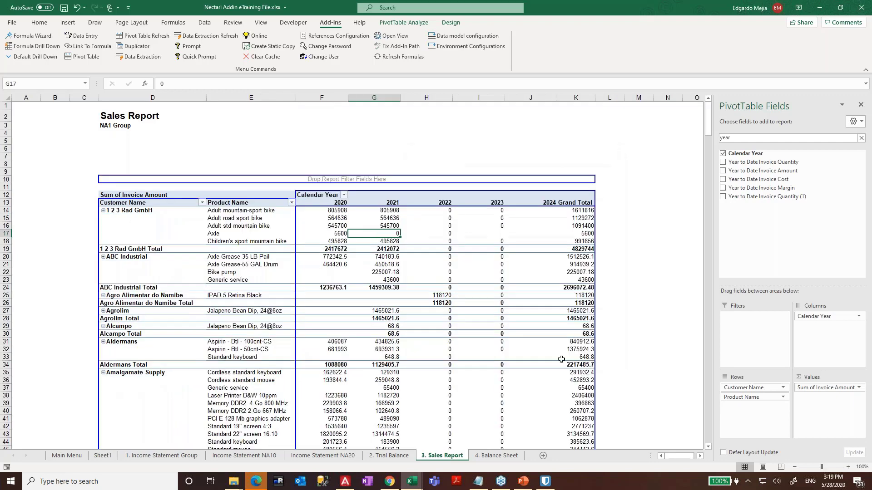
- Give the pivot's Invoice Amount values the Number format with two decimals
click(344, 290)
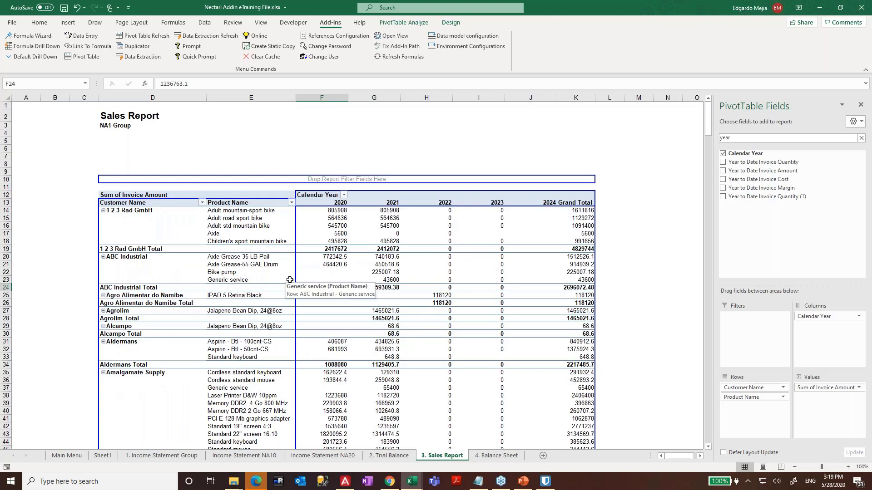
right_click(352, 227)
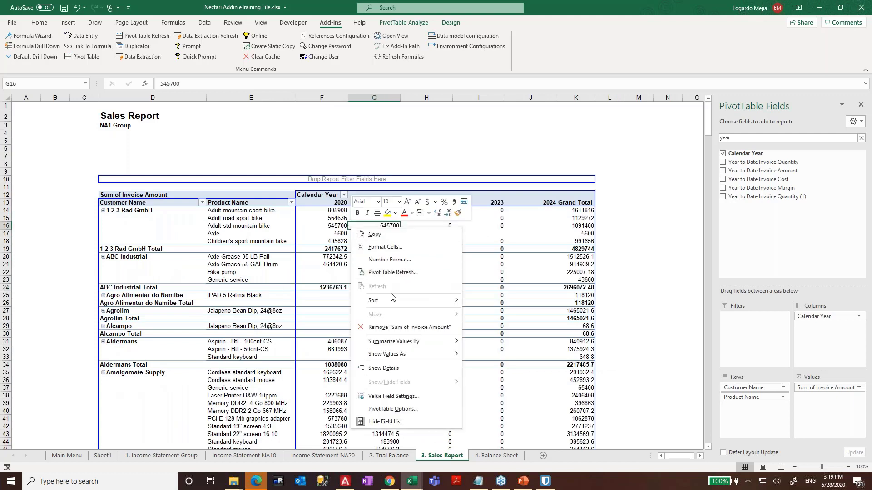
click(407, 399)
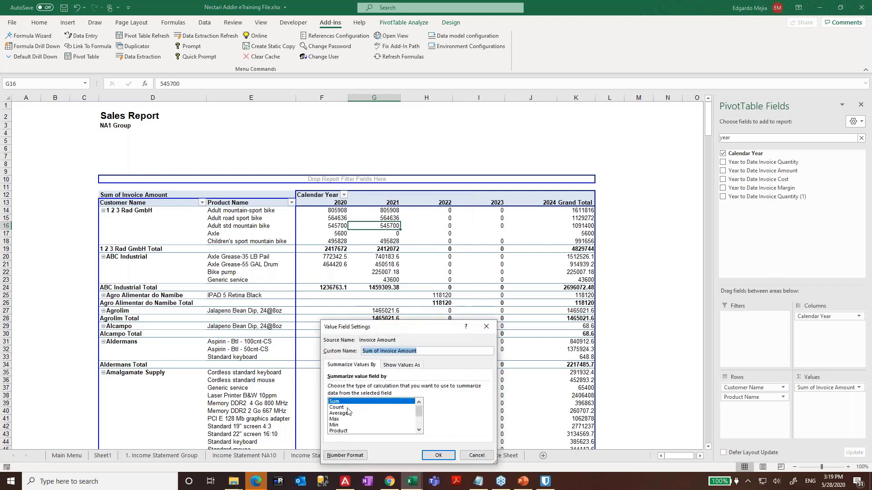
click(347, 407)
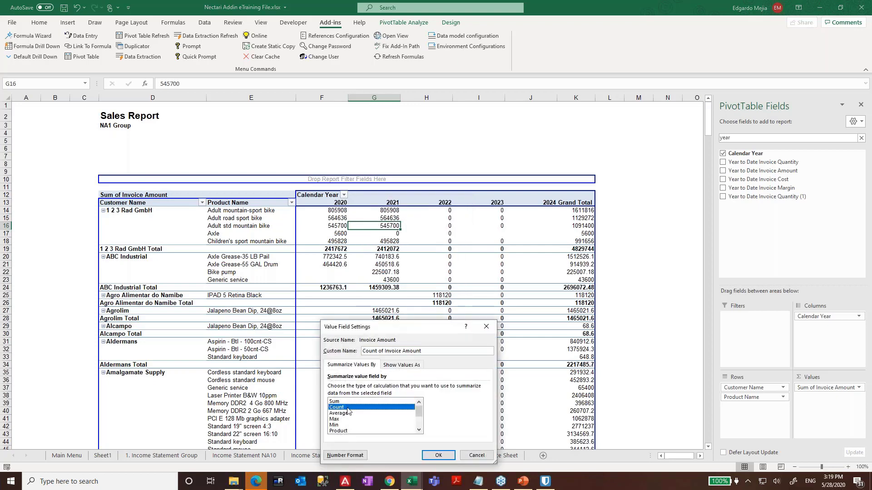
click(355, 456)
click(307, 297)
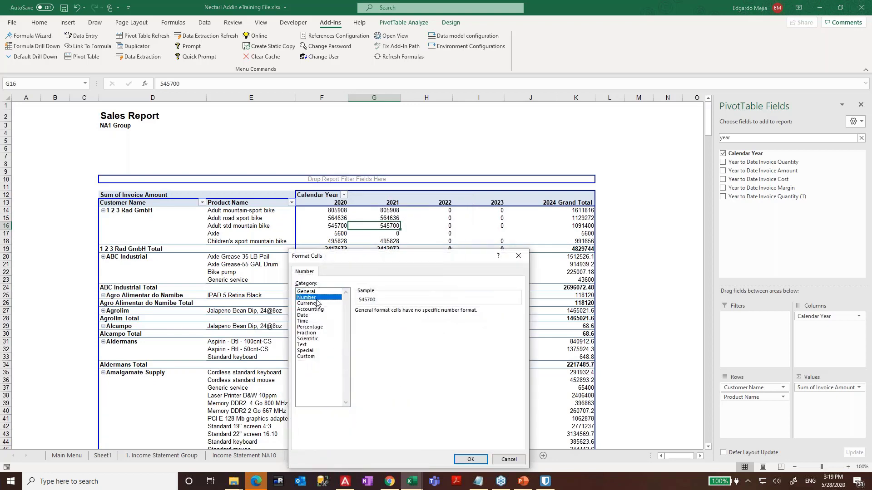
click(470, 459)
key(Return)
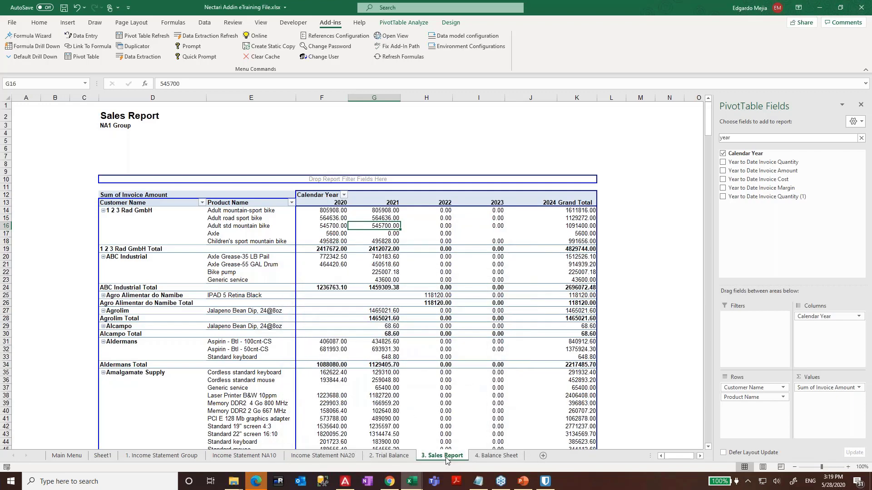
- Widen column F and change the amounts to one decimal with thousand separators
drag(350, 98, 377, 98)
right_click(384, 264)
click(436, 432)
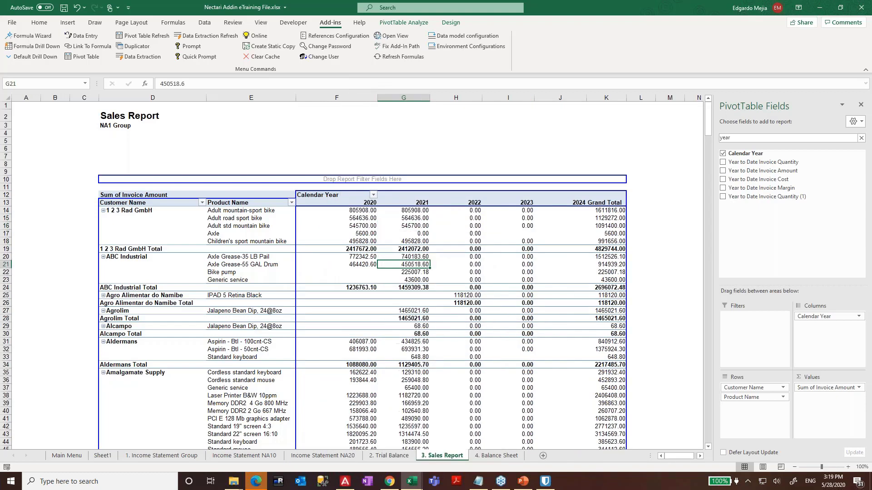
click(380, 412)
click(377, 406)
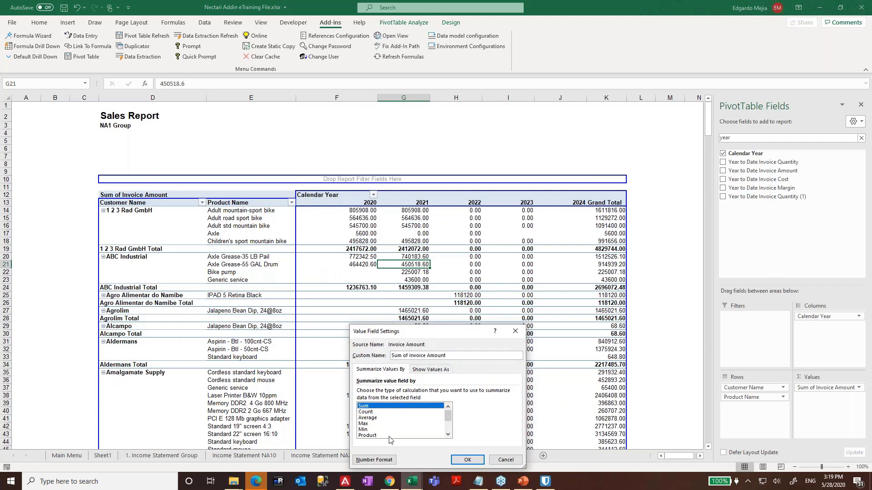
click(374, 460)
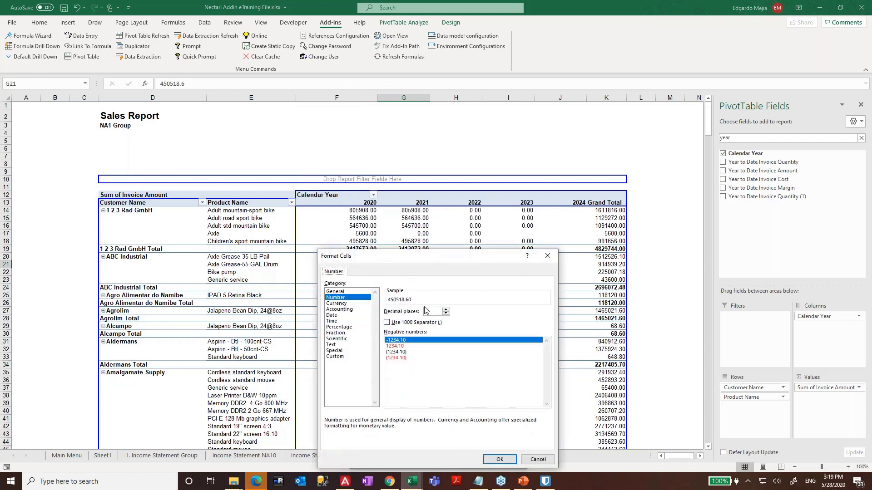
click(446, 313)
click(387, 323)
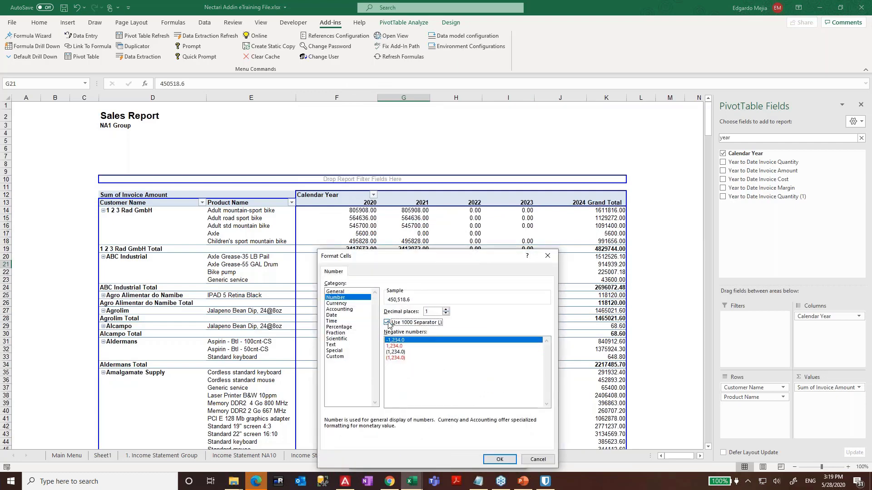
click(507, 458)
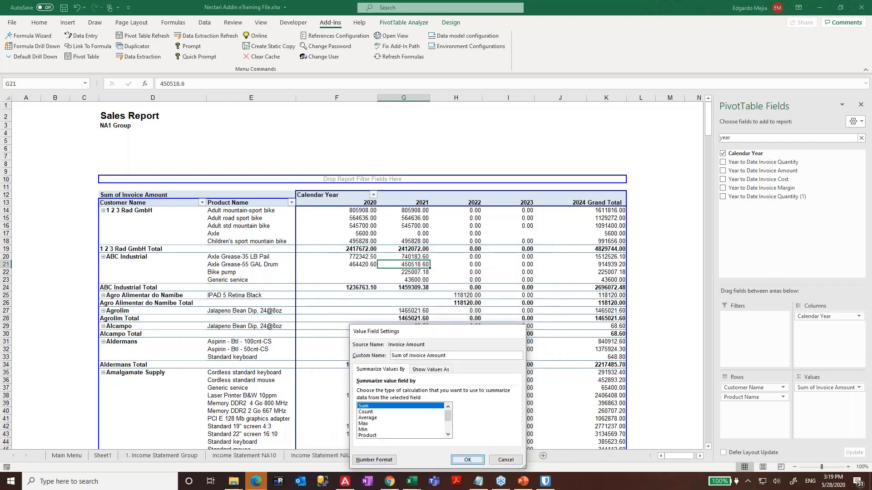
click(467, 460)
click(374, 334)
click(485, 234)
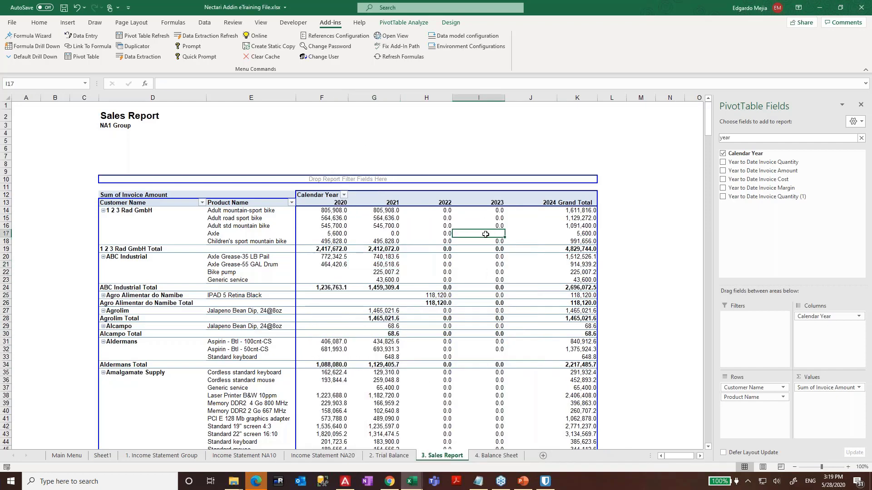
- Apply a Medium pivot table style from the Design styles gallery
click(138, 228)
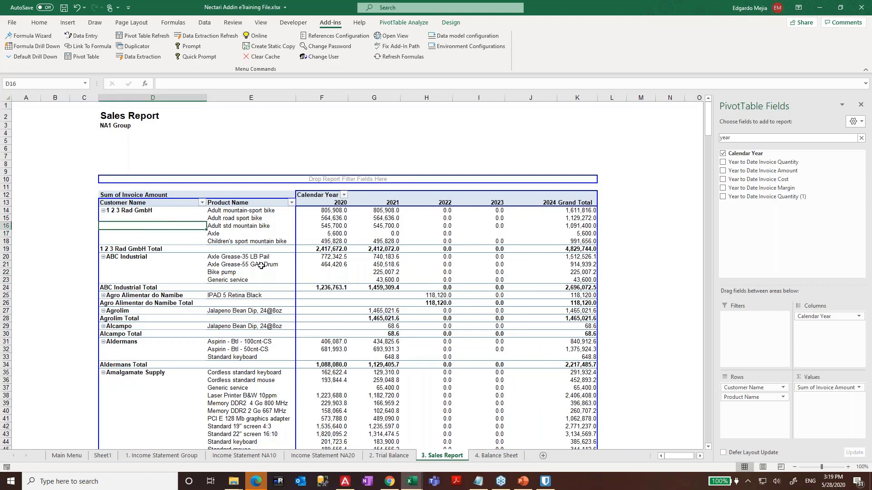
click(393, 23)
click(449, 23)
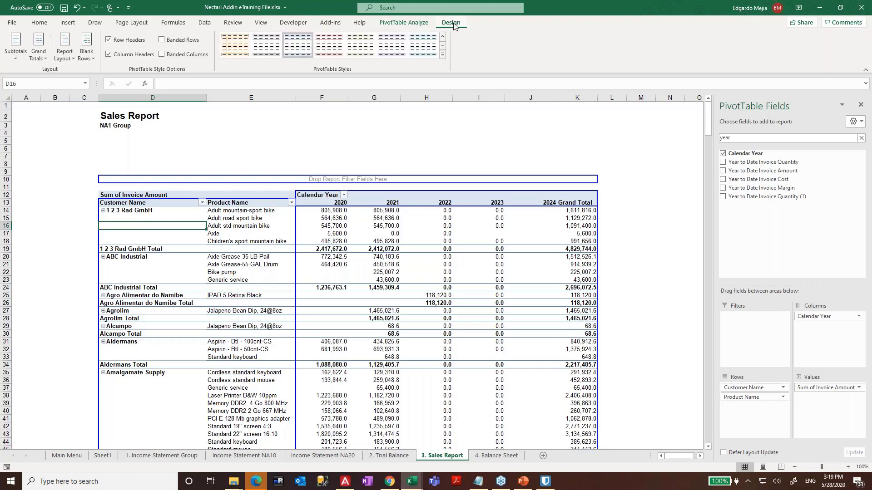
click(442, 54)
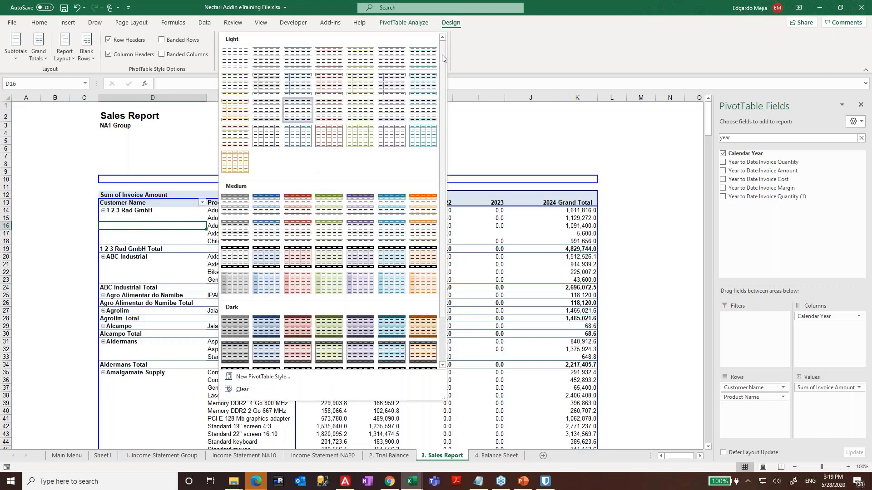
click(266, 261)
- Check the Generic service 2021 amount, then go to the 2. Trial Balance sheet
click(391, 263)
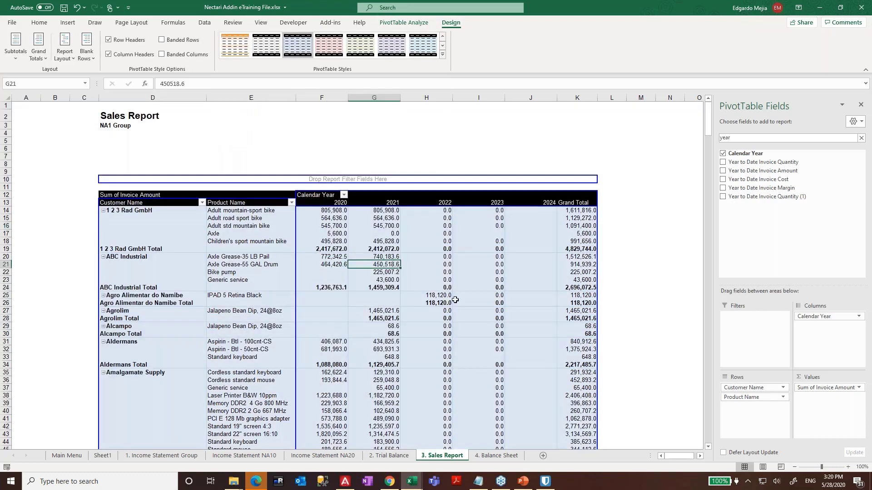
click(547, 326)
scroll(543, 312, down, 17)
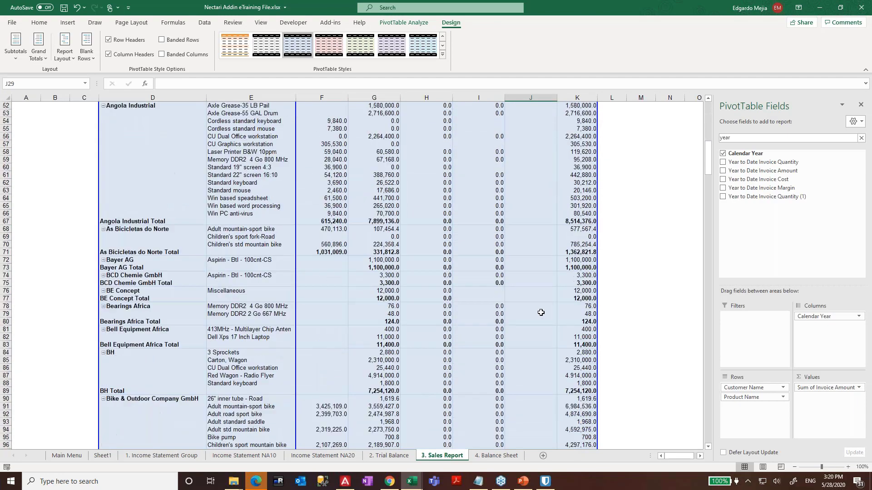
scroll(541, 312, up, 17)
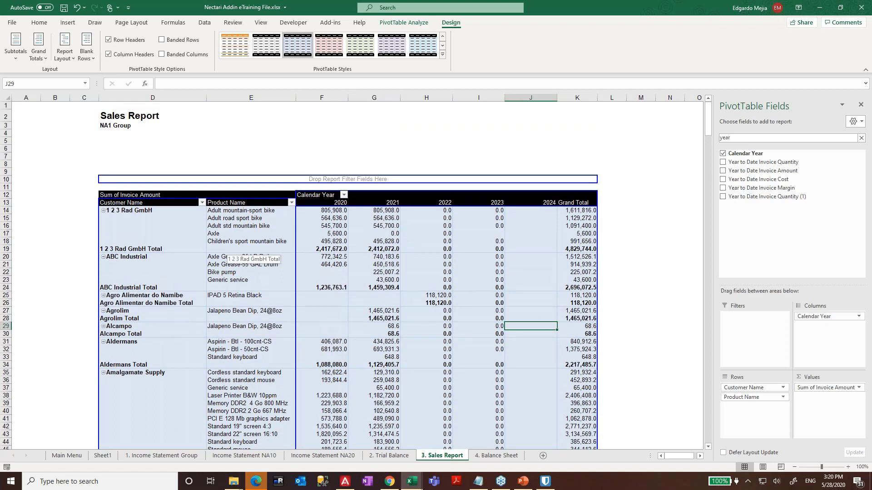
click(385, 280)
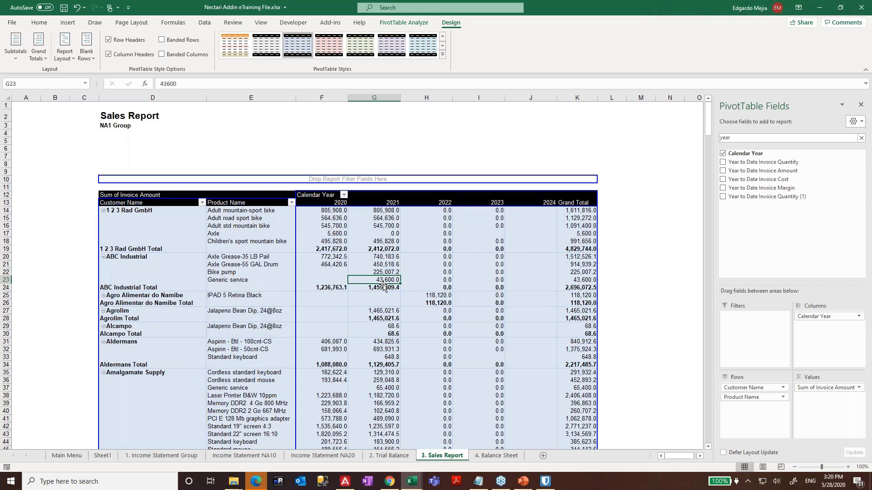
key(ctrl+Page_Up)
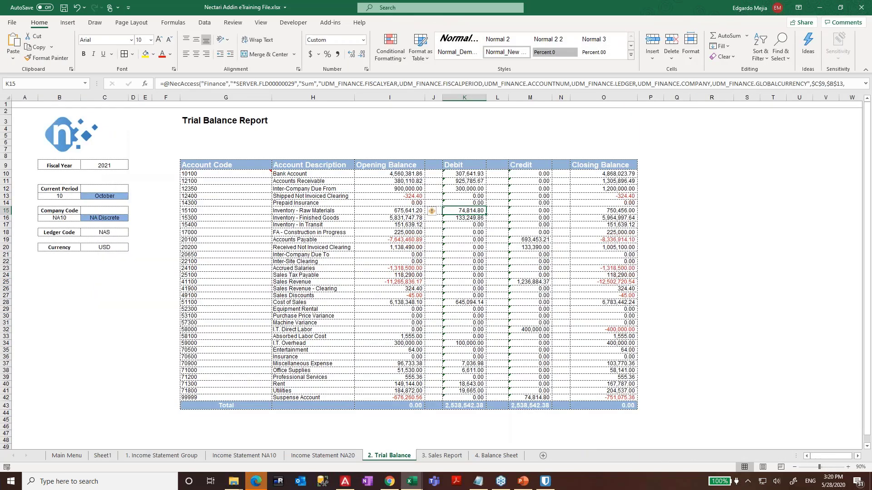
- Cycle the sheet tabs back to 3. Sales Report and view the Formulas ribbon
key(ctrl+Page_Down)
key(ctrl+Page_Down)
key(ctrl+Page_Up)
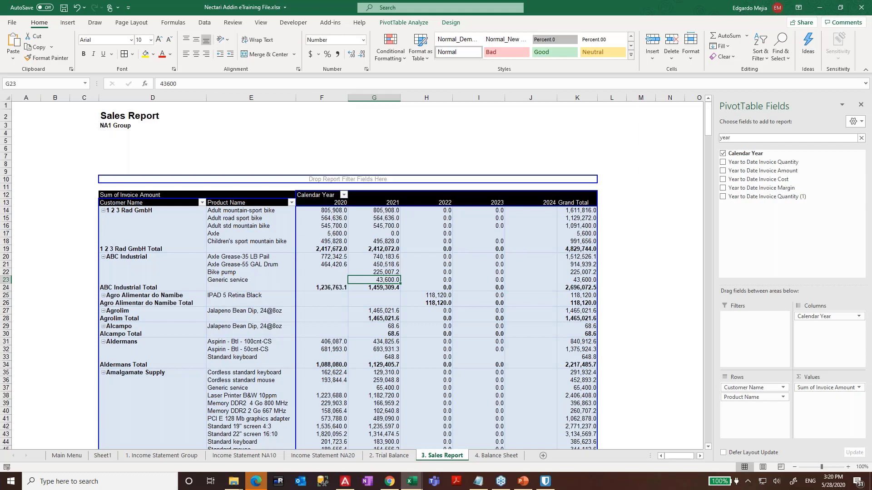
mouse_move(377, 287)
click(174, 23)
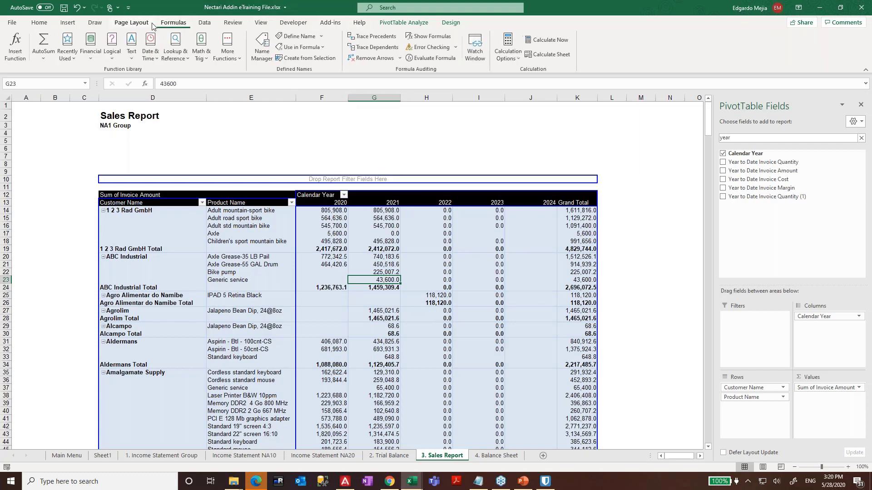
- Insert Company Name, Bill-To Country Name, Sales Rep Name and Calendar Period slicers for the pivot
click(136, 24)
click(68, 23)
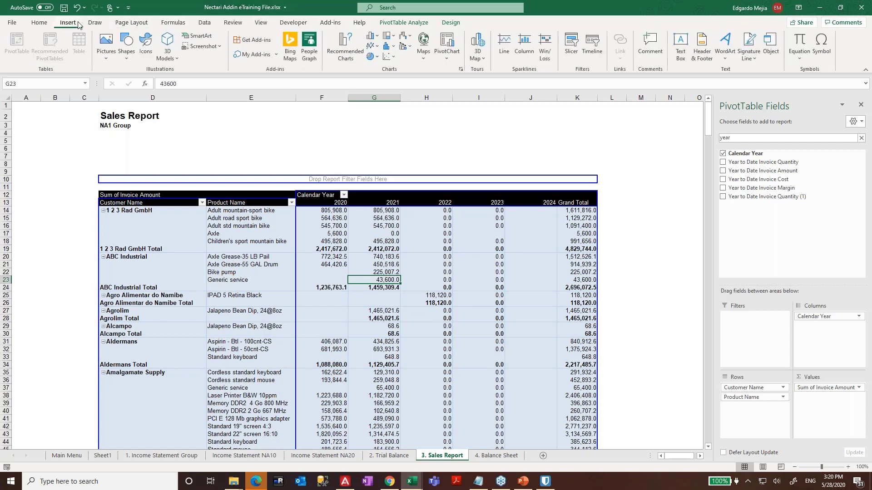
click(571, 48)
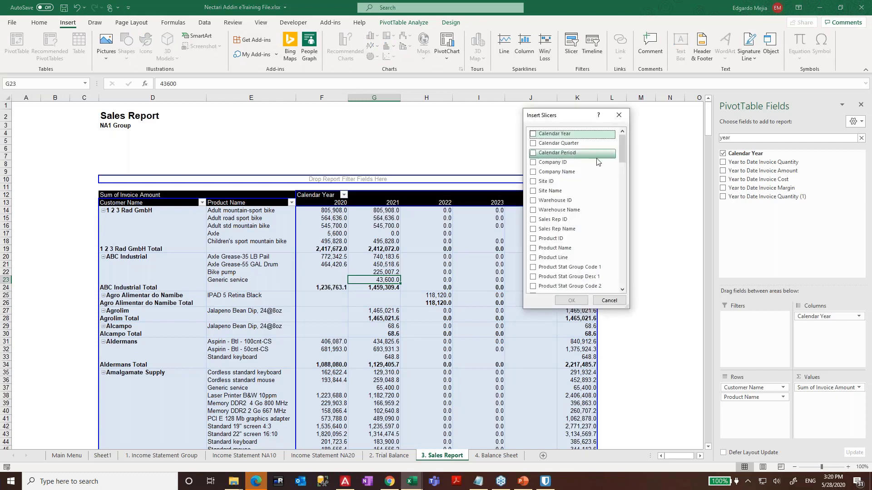
scroll(597, 163, down, 12)
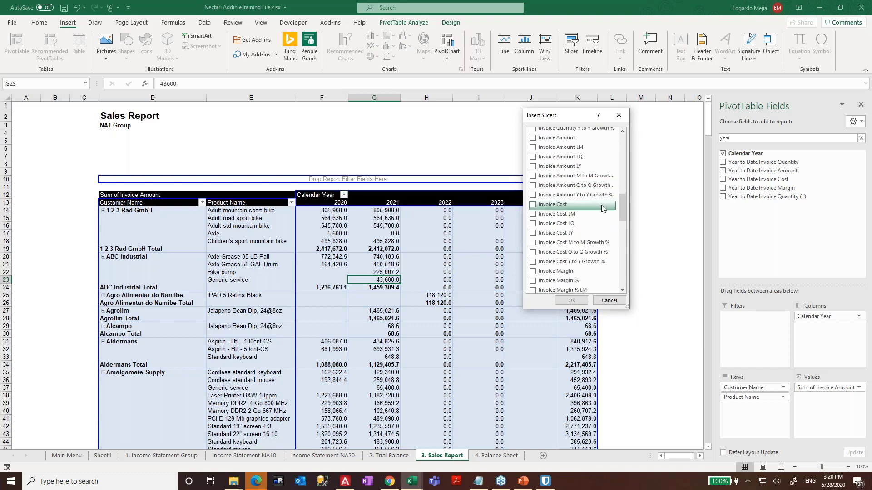
scroll(605, 210, up, 10)
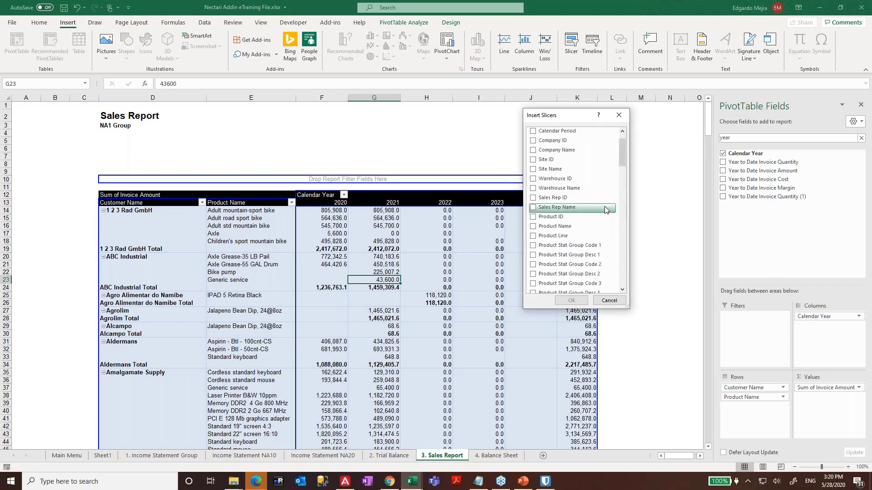
click(534, 151)
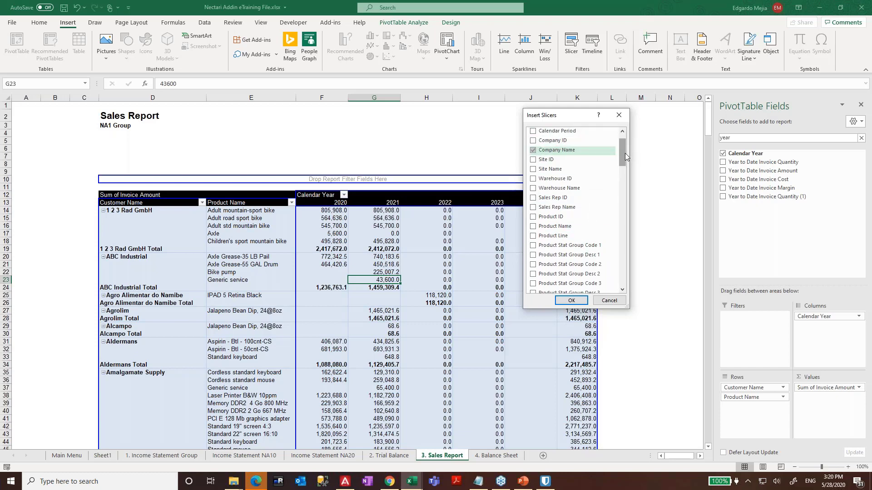
drag(625, 157, 623, 187)
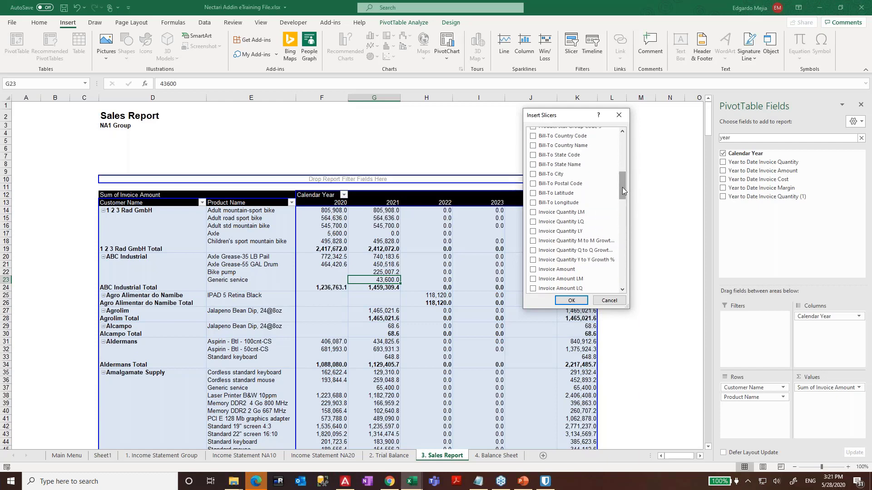
click(533, 146)
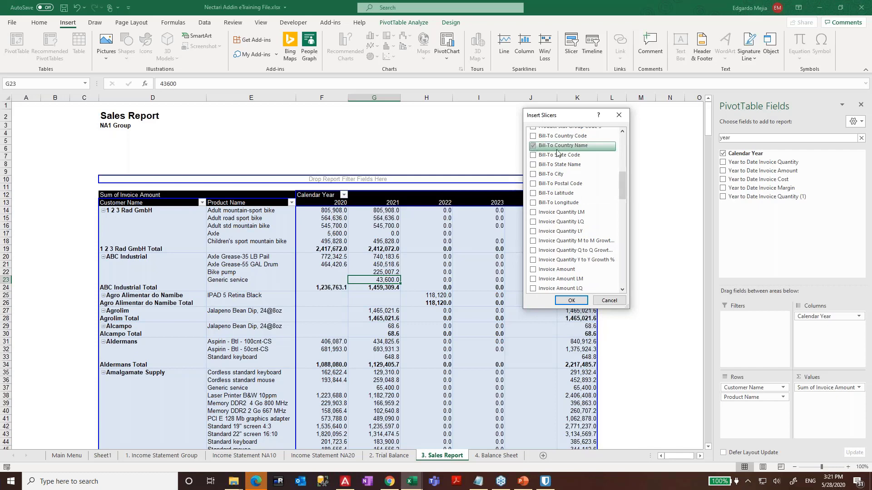
drag(623, 178, 623, 139)
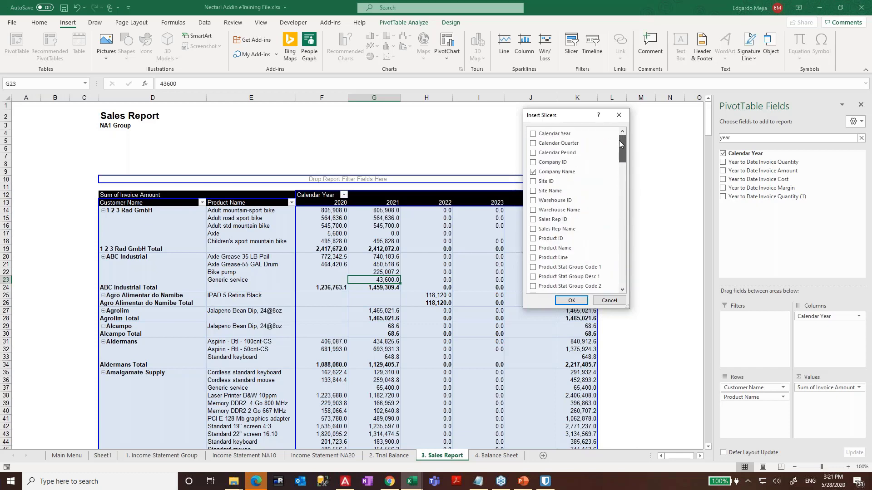
click(533, 230)
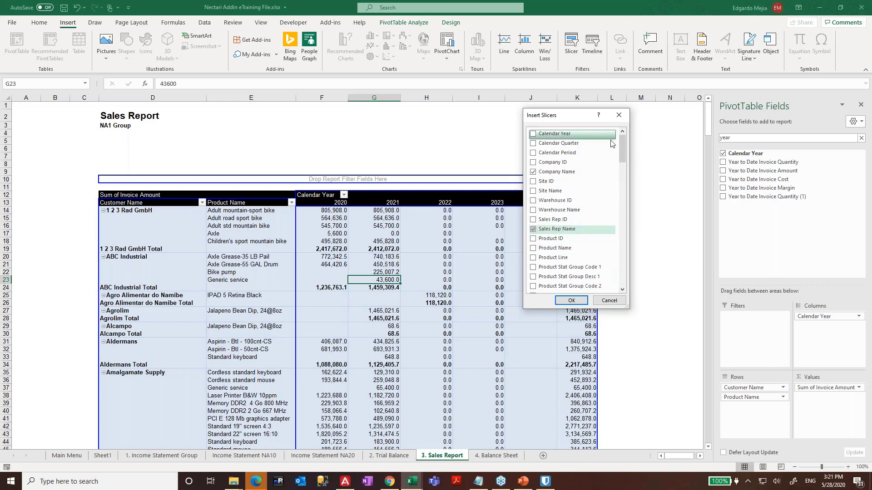
click(534, 156)
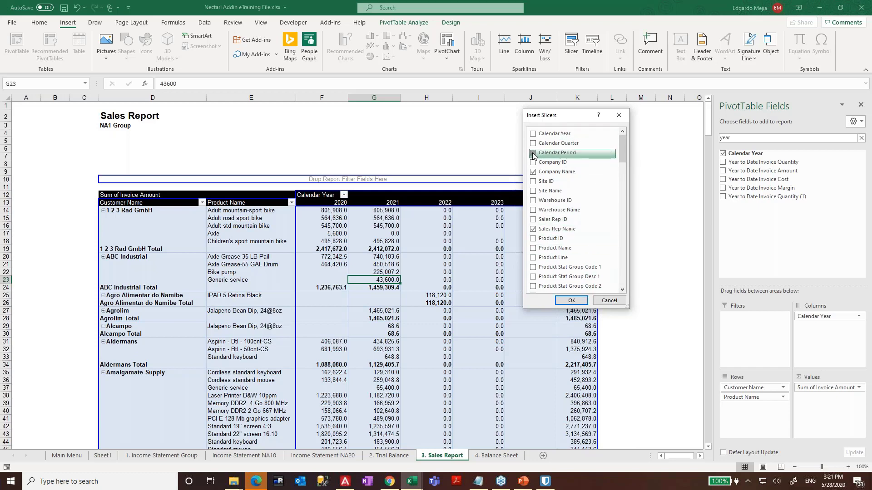
click(571, 302)
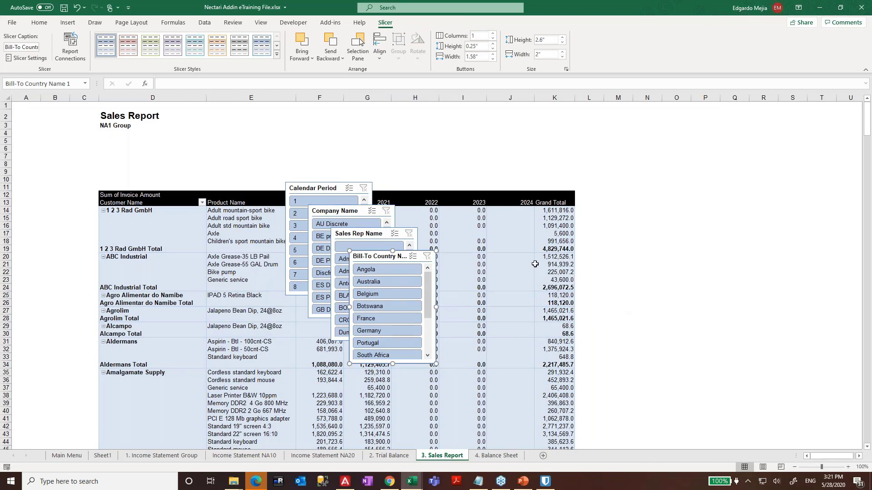
- Insert three blank columns A–C before the report
click(687, 226)
drag(84, 97, 23, 97)
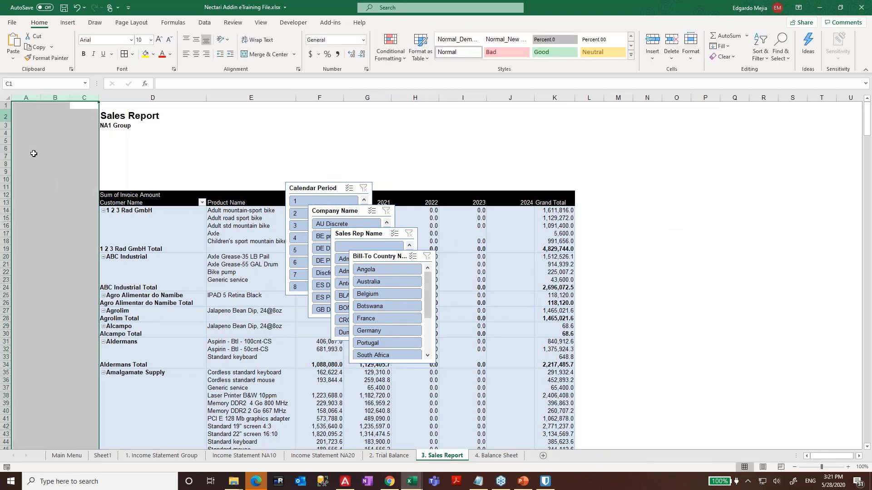
right_click(36, 155)
click(75, 234)
click(84, 226)
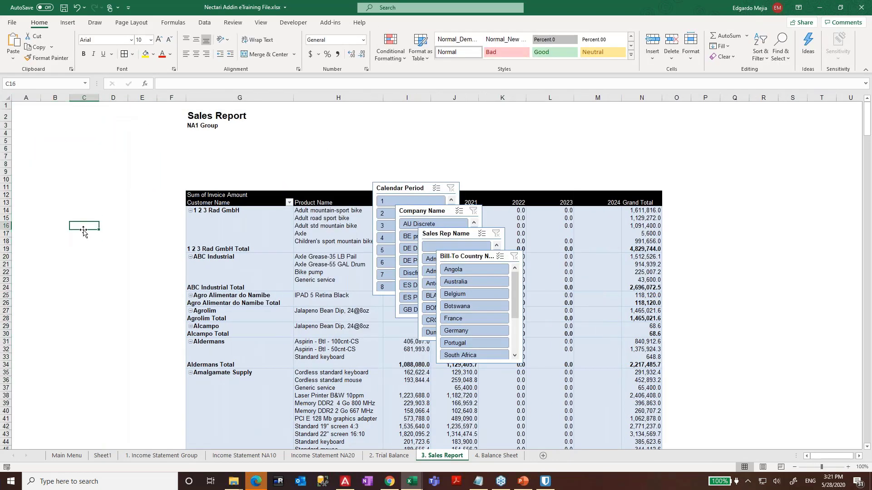
- Place the Bill-To Country slicer in columns A–C around rows 31–45 and resize it
drag(458, 256, 56, 191)
click(55, 193)
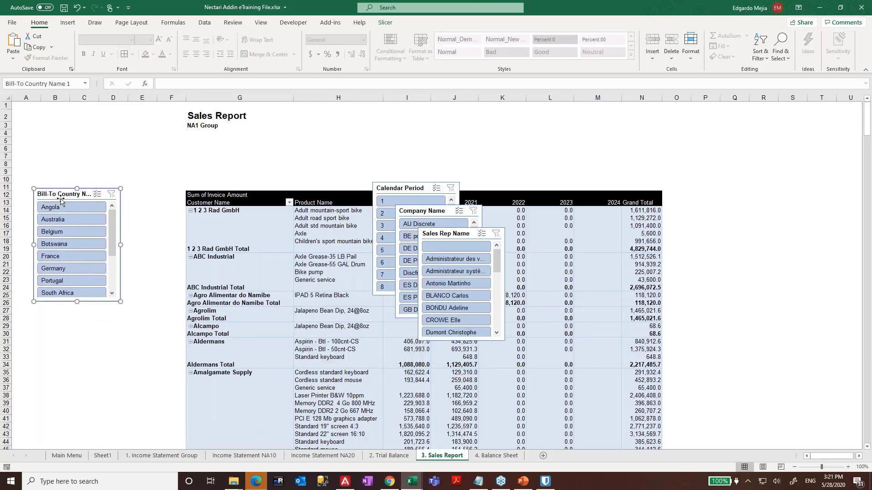
drag(60, 198, 45, 355)
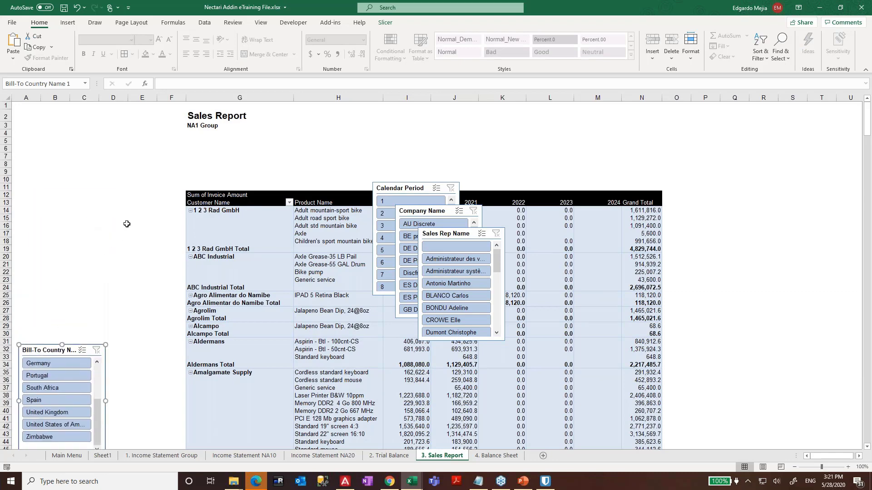
click(154, 290)
scroll(154, 289, down, 5)
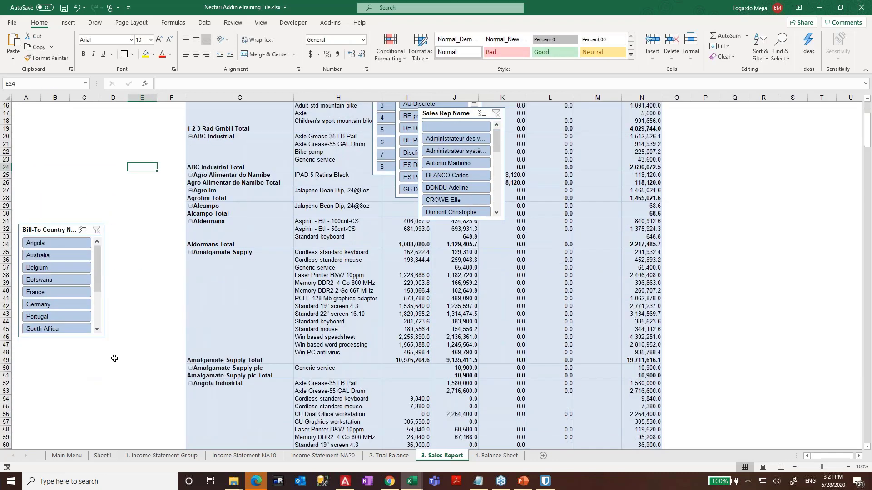
click(51, 225)
drag(61, 338, 61, 391)
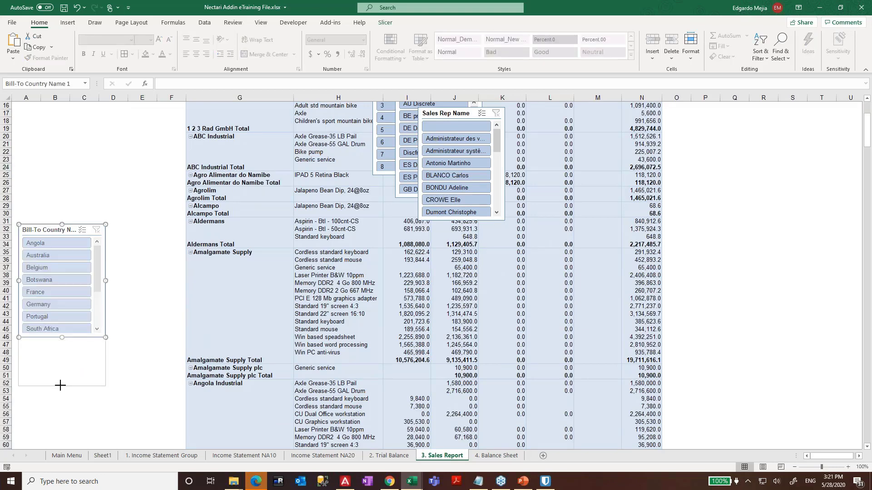
click(171, 275)
scroll(444, 160, up, 3)
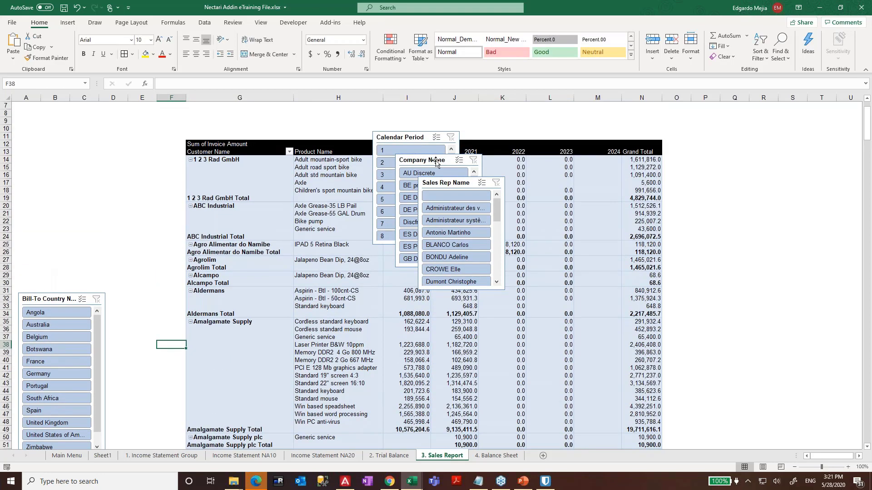
- Put a taller Company Name slicer above it, with a narrower Sales Rep Name slicer alongside
drag(435, 160, 58, 145)
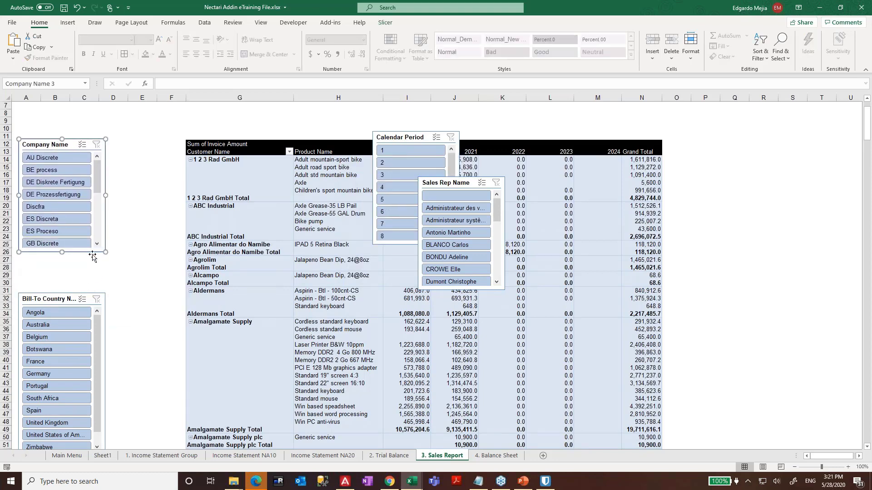
drag(104, 255, 104, 286)
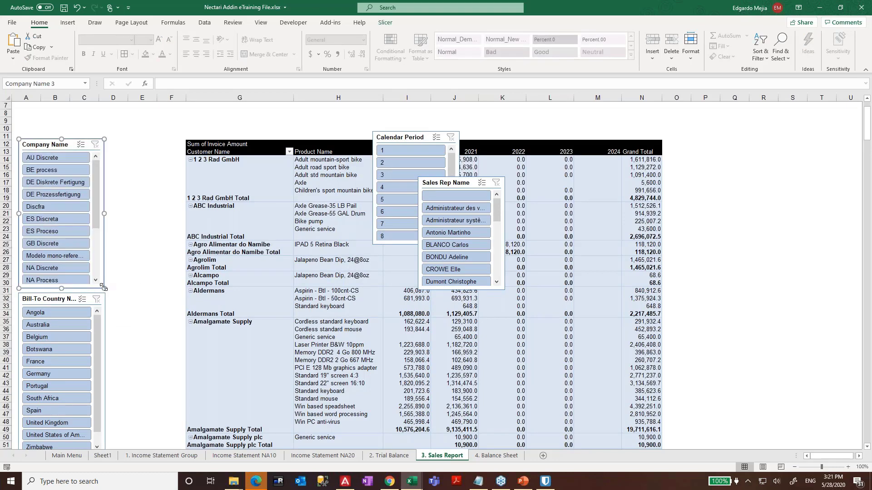
drag(459, 184, 141, 145)
drag(186, 250, 181, 251)
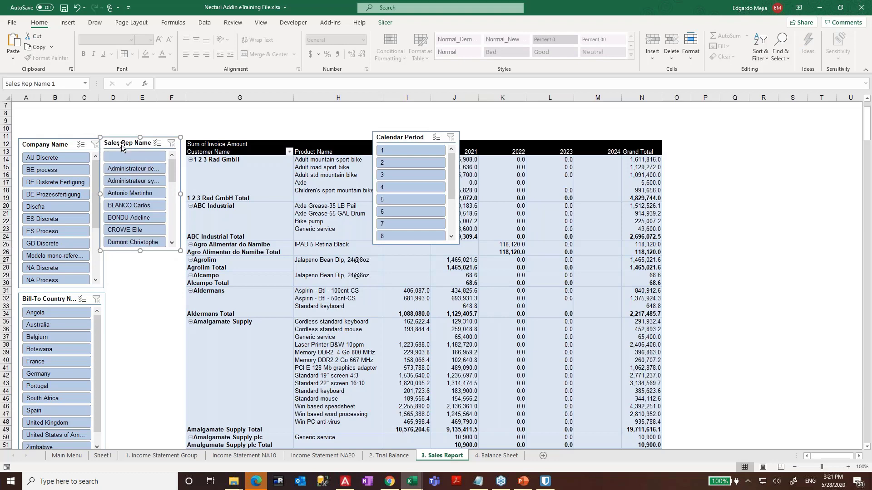
drag(122, 143, 128, 144)
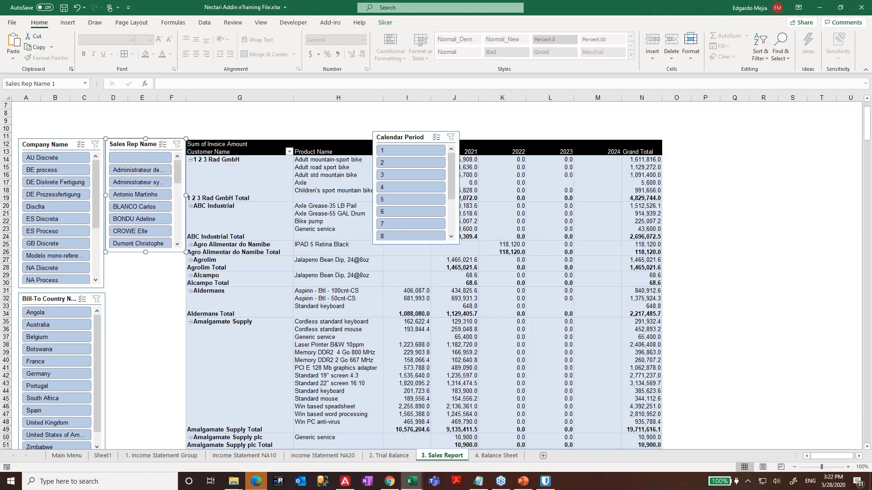
- Insert a blank column at G before the pivot table
click(213, 98)
right_click(213, 98)
click(255, 176)
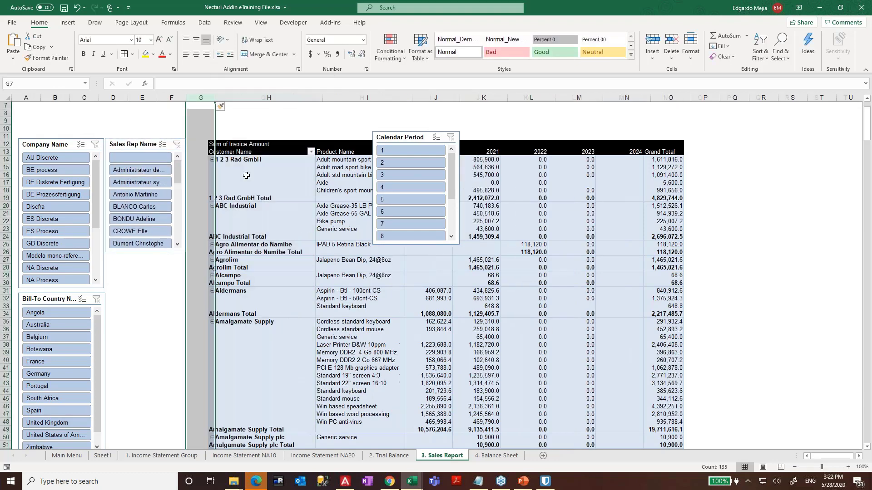
- Nudge the Sales Rep Name slicer slightly to the right
click(199, 221)
scroll(193, 134, up, 2)
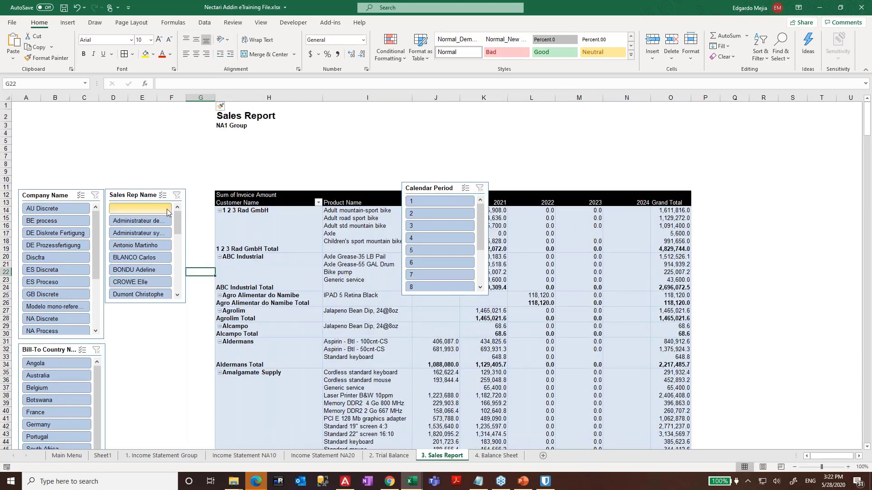
drag(174, 302, 200, 470)
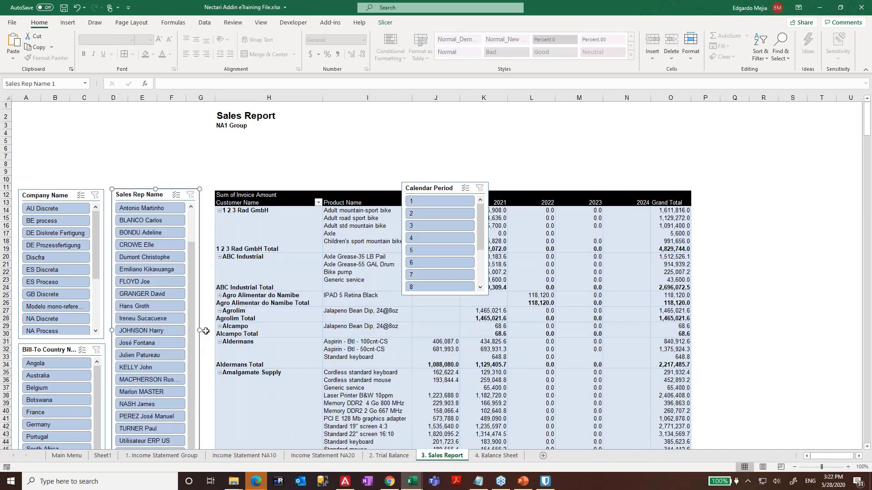
click(207, 311)
scroll(100, 148, down, 1)
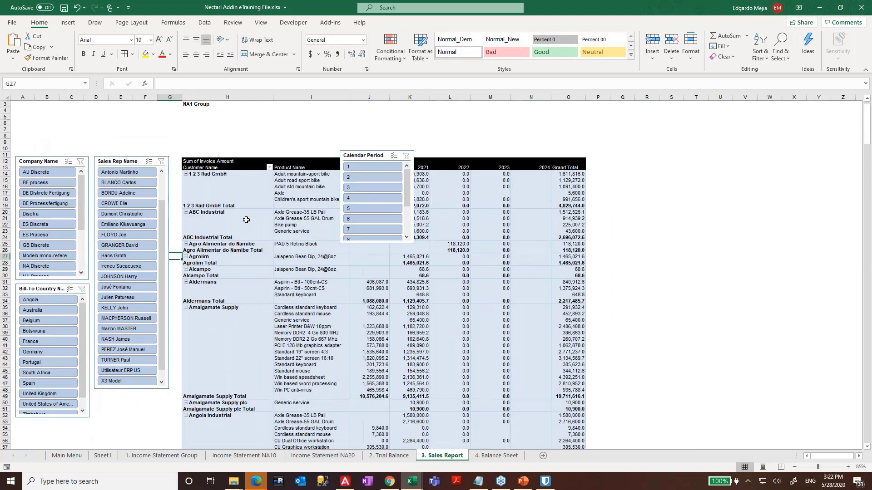
- Try the Calendar Period slicer above the pivot near H6 as a wide, short strip
drag(355, 171, 210, 143)
drag(268, 232, 583, 169)
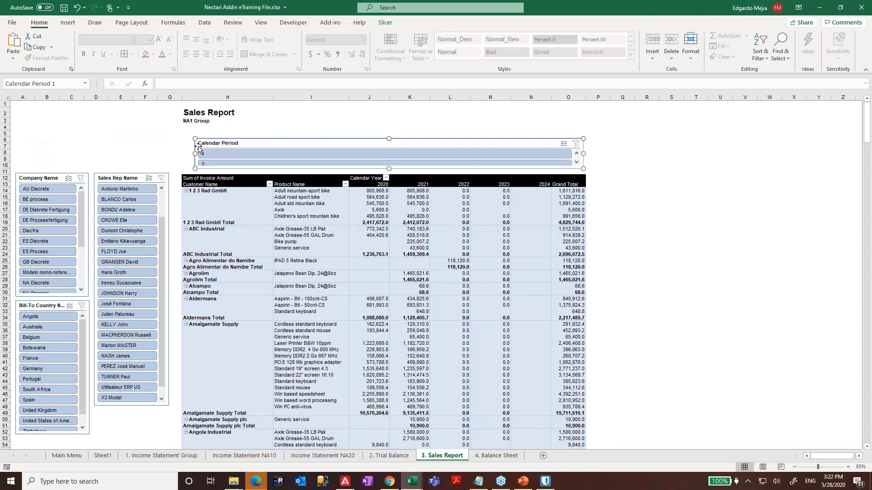
drag(315, 143, 291, 141)
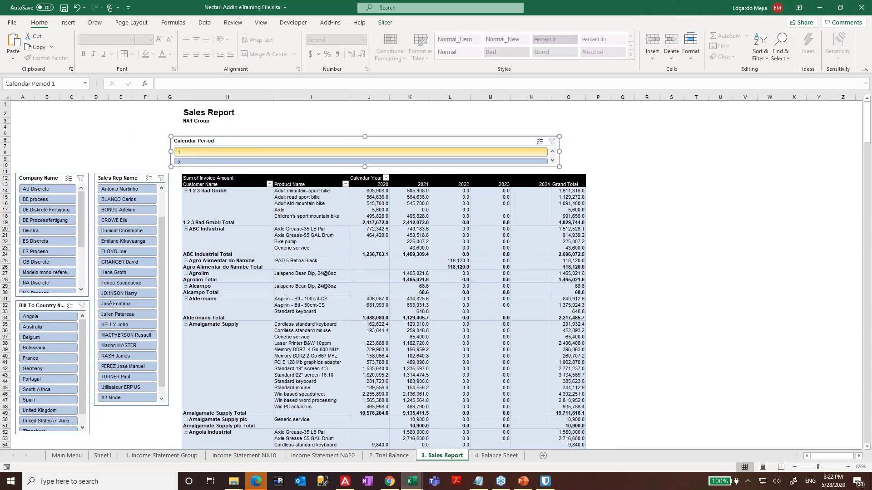
click(125, 139)
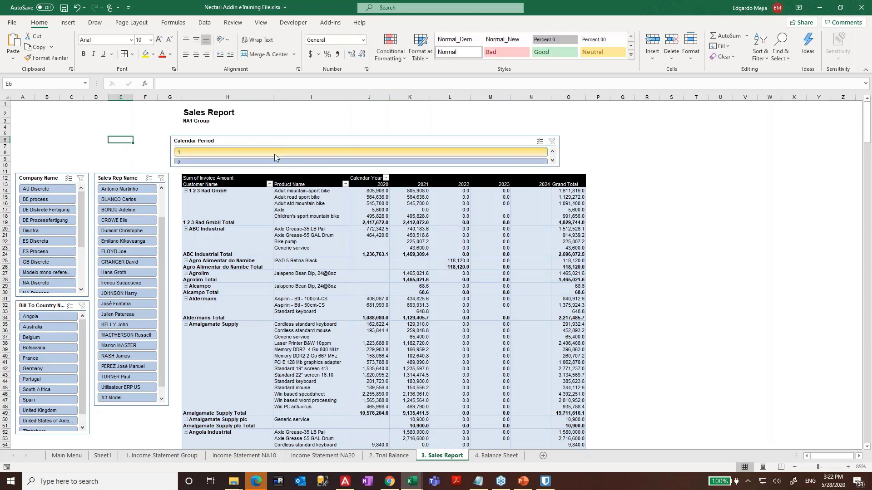
click(278, 141)
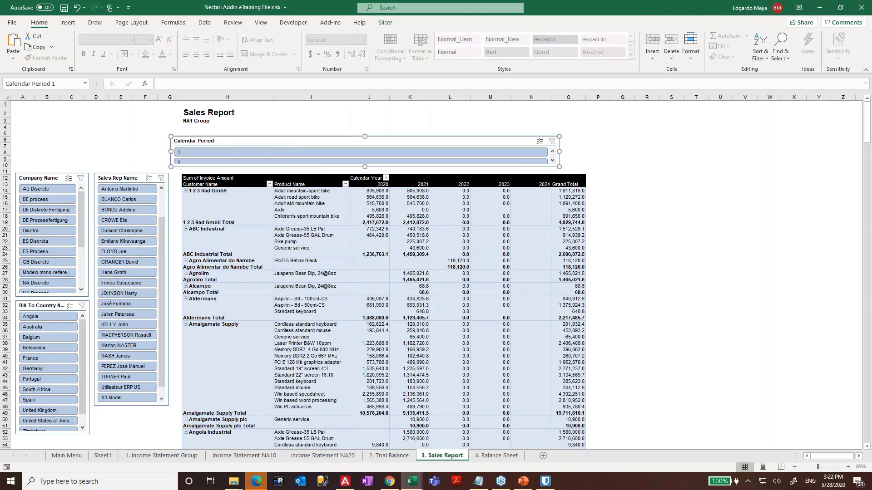
right_click(349, 141)
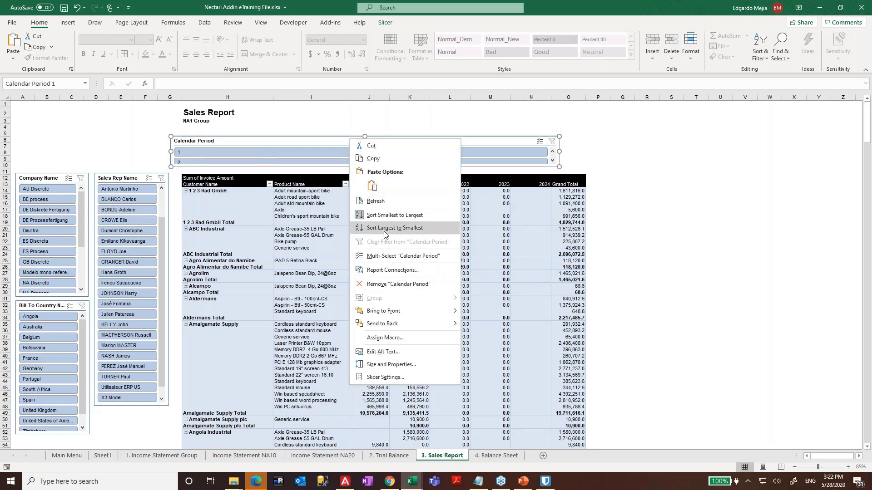
click(308, 153)
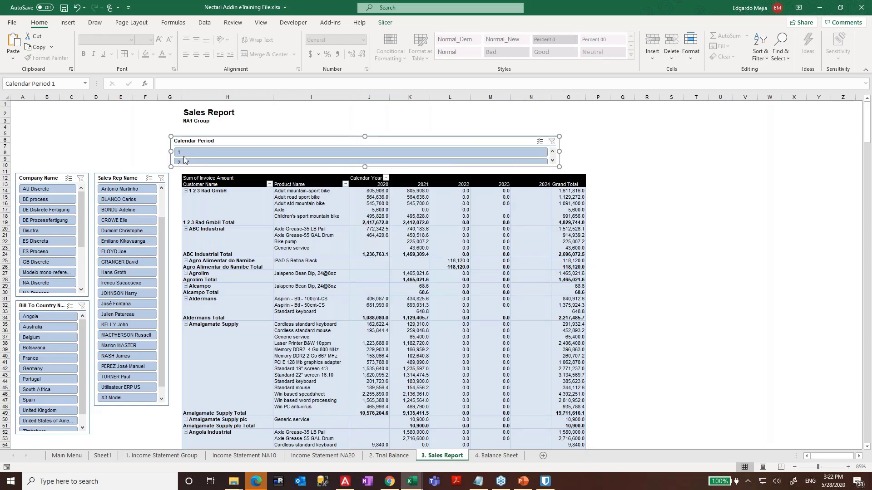
drag(168, 151, 183, 172)
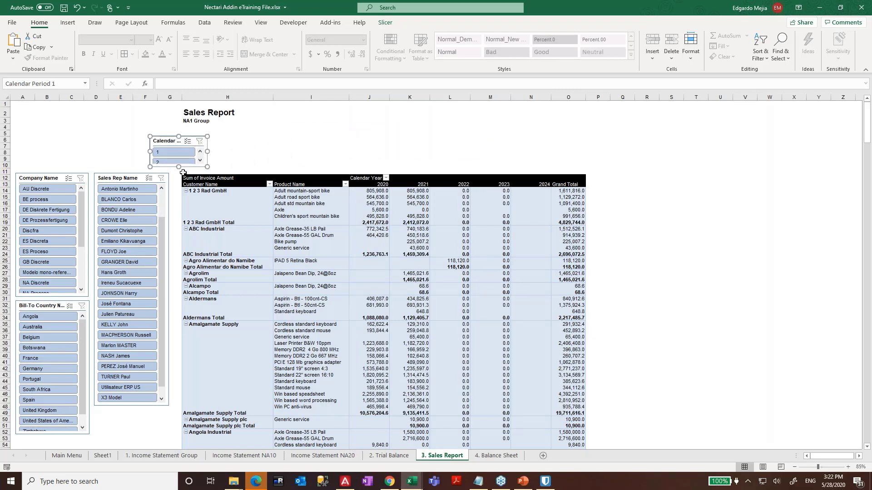
right_click(165, 142)
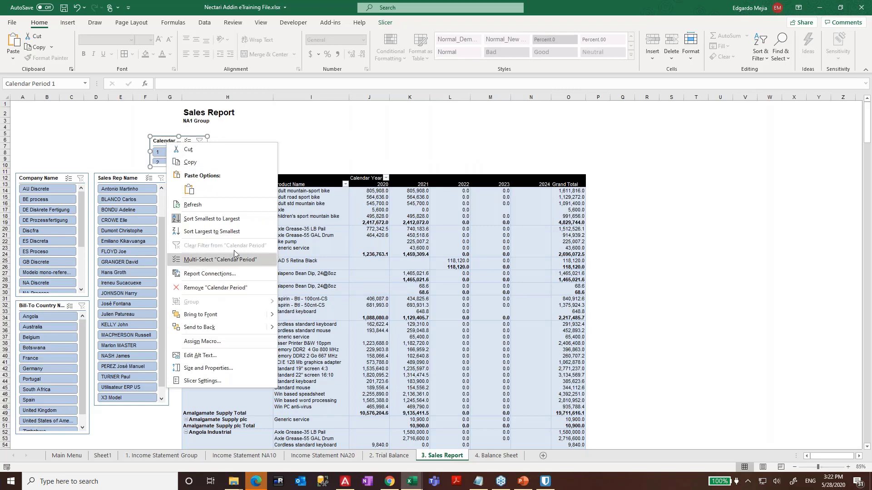
key(Escape)
- Try the Calendar Period slicer tall beside the pivot, then as a short strip above column H
drag(156, 139, 600, 176)
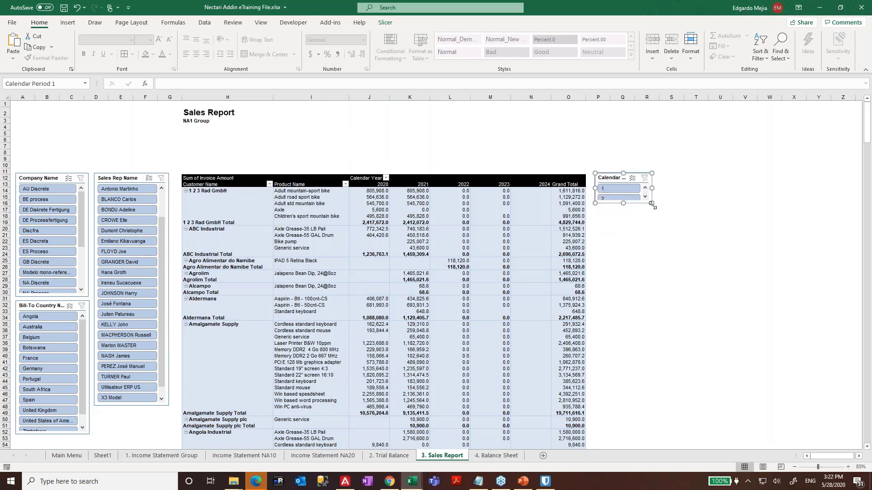
drag(652, 205, 652, 334)
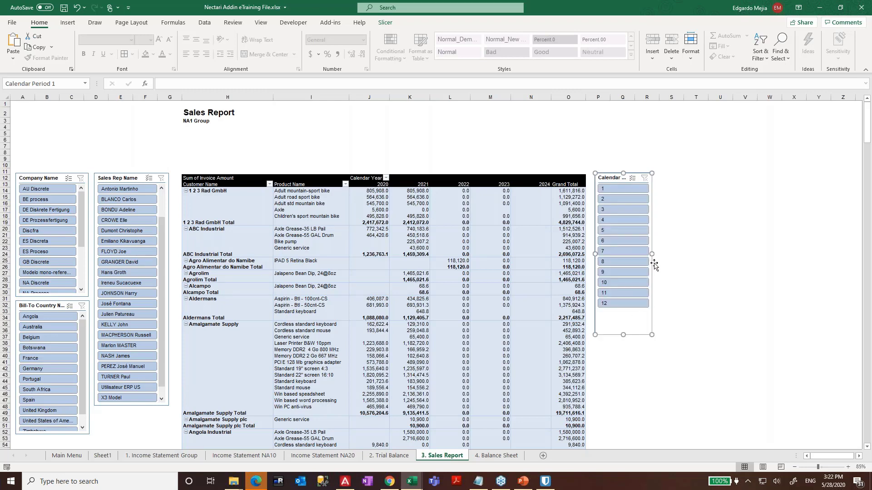
drag(652, 253, 632, 254)
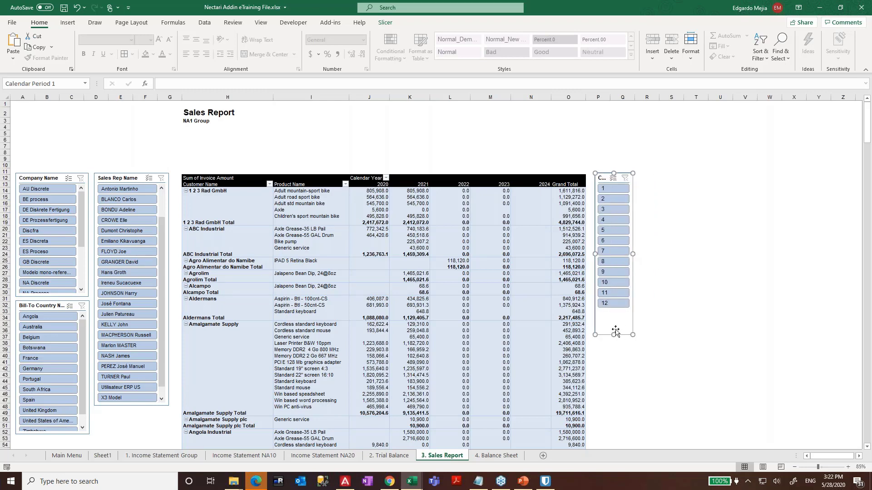
drag(629, 188, 212, 160)
drag(215, 308, 538, 160)
drag(359, 161, 358, 189)
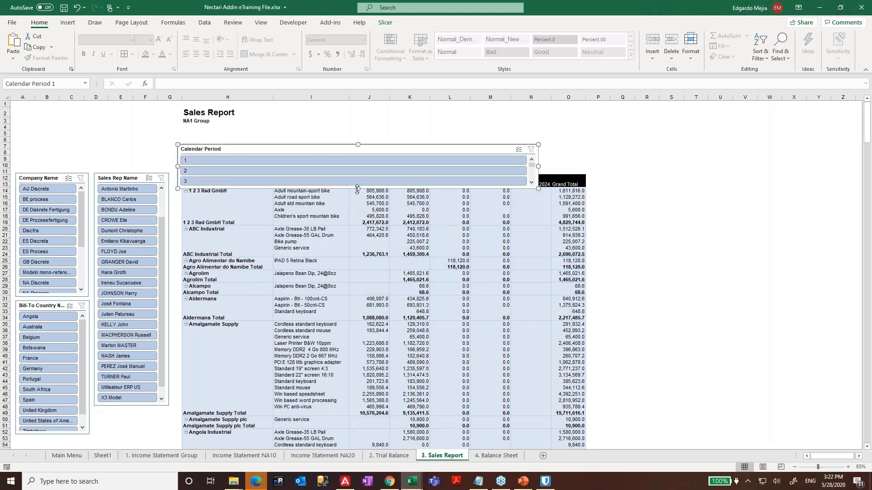
drag(268, 147, 269, 132)
drag(539, 173, 577, 146)
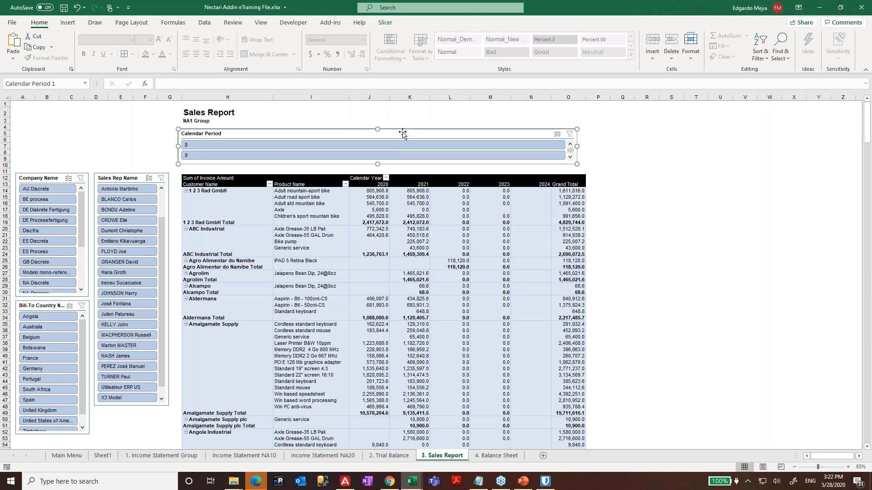
drag(402, 132, 406, 134)
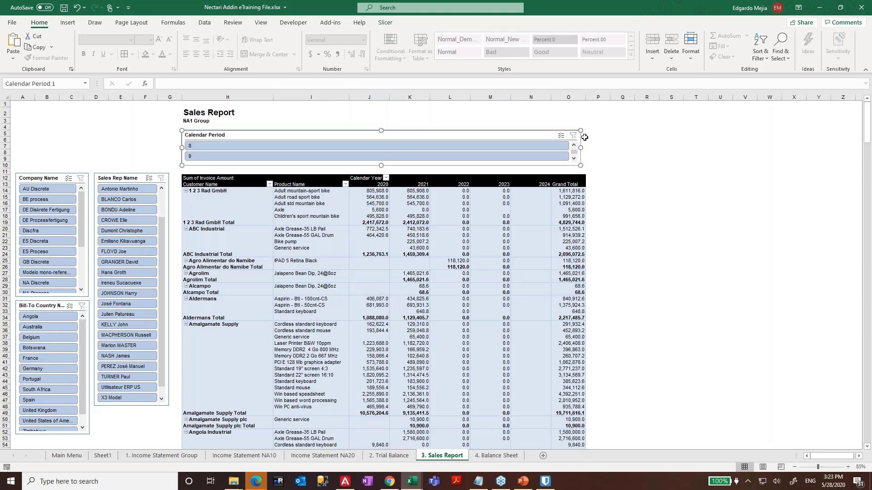
drag(581, 149, 587, 147)
click(622, 197)
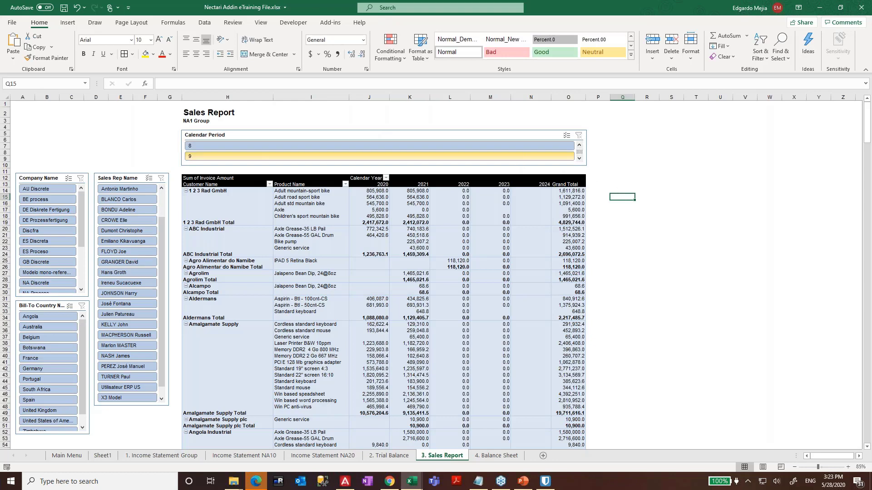
- Settle the Calendar Period slicer as a narrow column at the pivot's right edge, then select rows 6–9
drag(581, 163, 802, 198)
drag(403, 184, 765, 375)
drag(782, 171, 655, 179)
drag(682, 278, 625, 277)
click(671, 264)
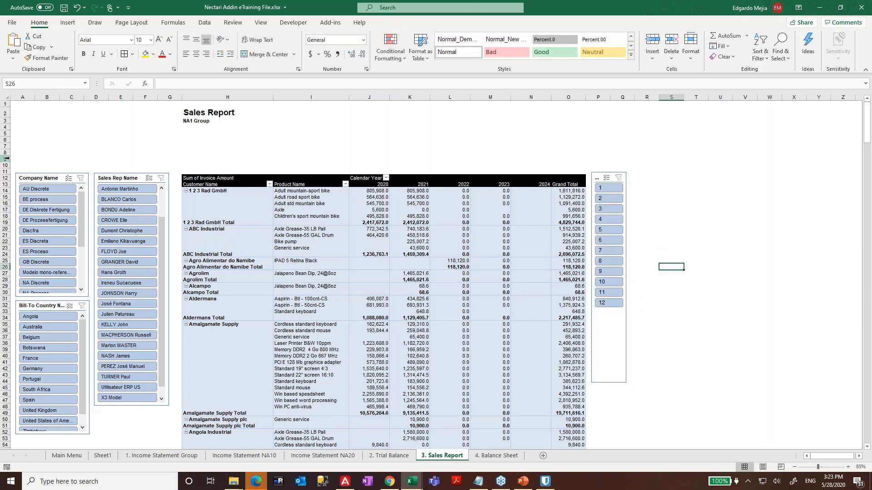
drag(7, 158, 6, 138)
- Delete the blank rows 6 to 9
right_click(49, 146)
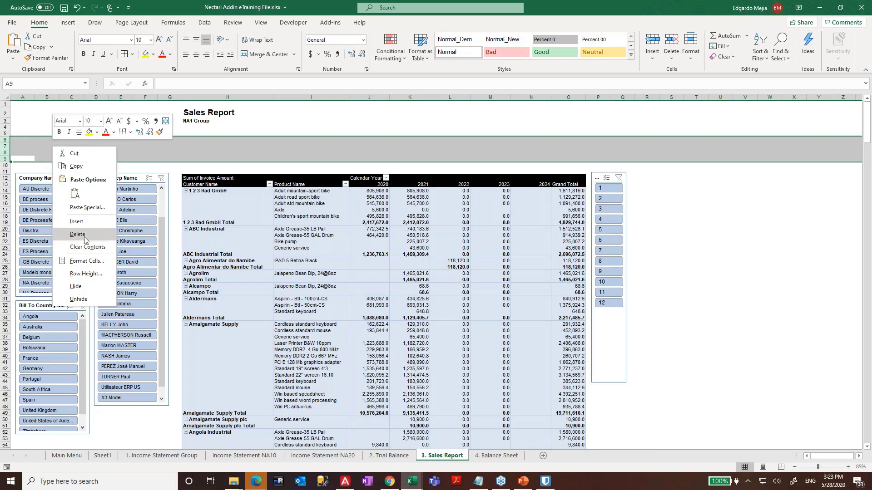
click(77, 234)
click(275, 127)
- Test the slicers by filtering to months 3, 9 and 11 and to several individual sales reps
click(618, 185)
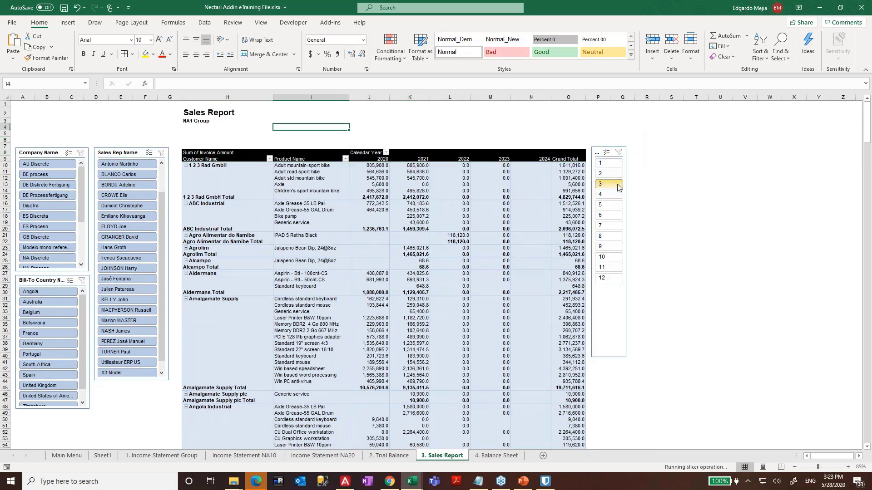
click(615, 246)
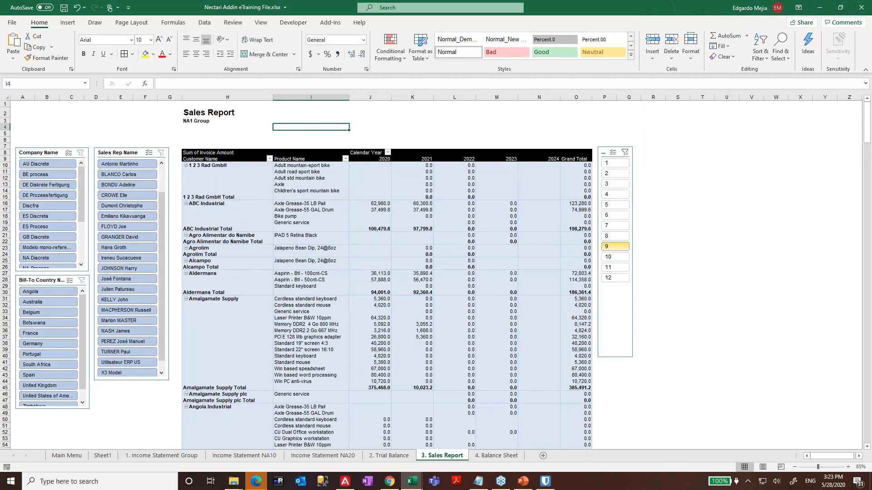
click(615, 268)
click(122, 206)
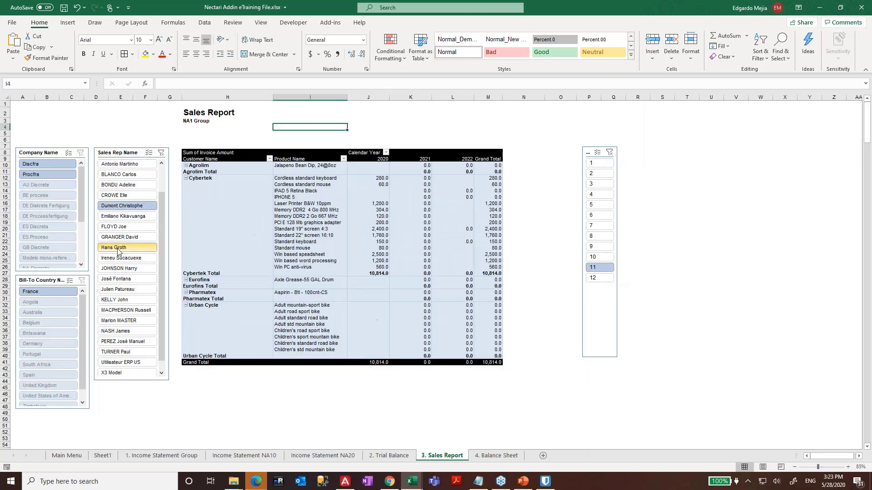
click(117, 249)
click(119, 311)
click(119, 342)
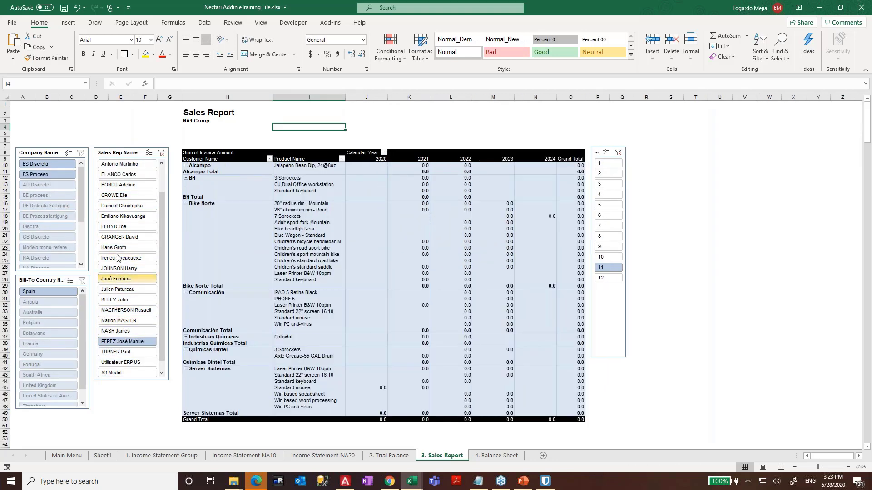
click(118, 249)
click(121, 206)
click(122, 185)
click(122, 228)
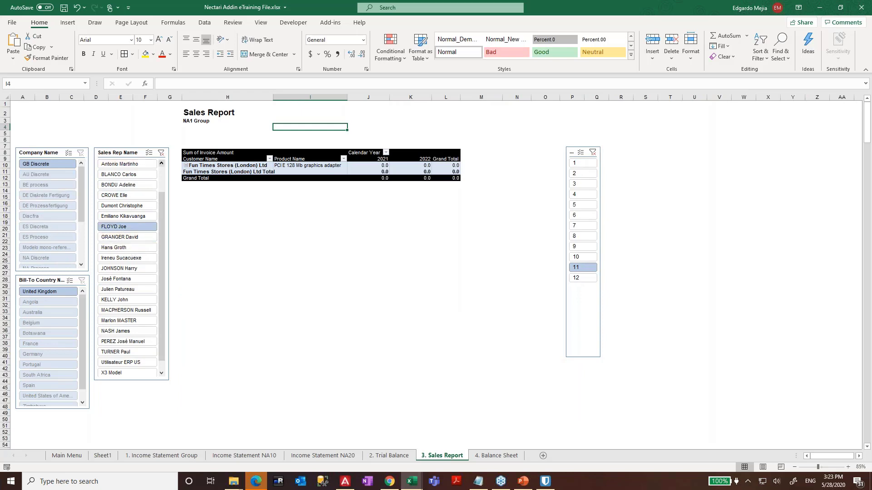
- Clear the sales rep and month filters and select a pivot cell to show the field list
click(161, 153)
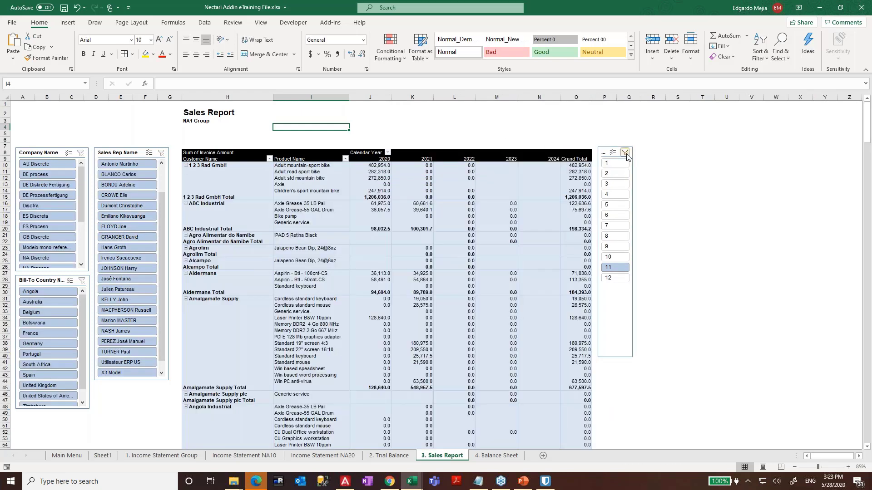
click(625, 153)
click(417, 229)
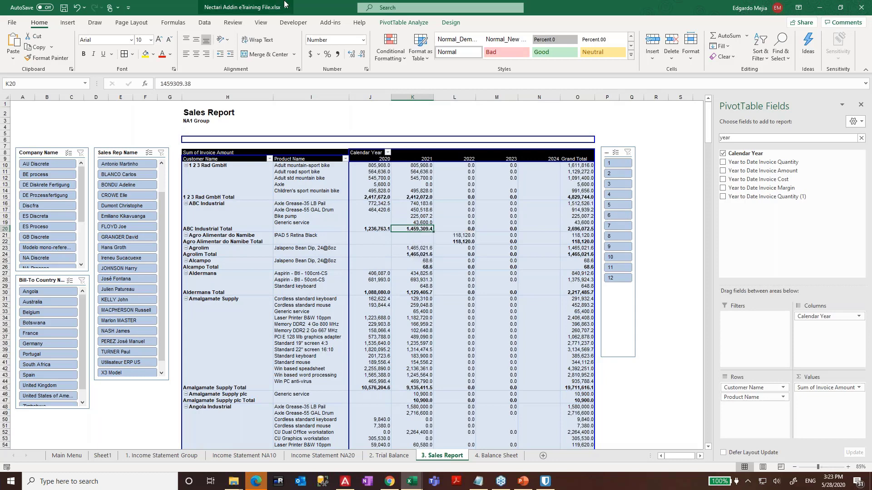
click(330, 22)
click(83, 59)
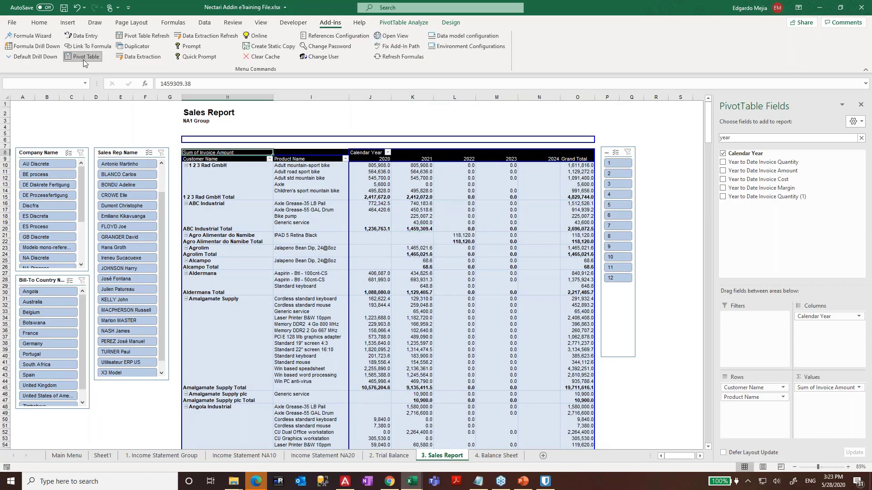
click(321, 176)
click(325, 171)
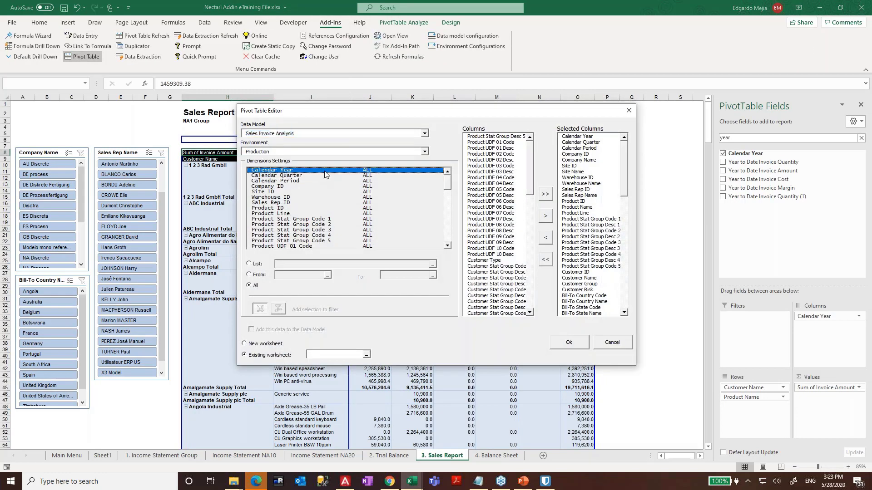
click(613, 343)
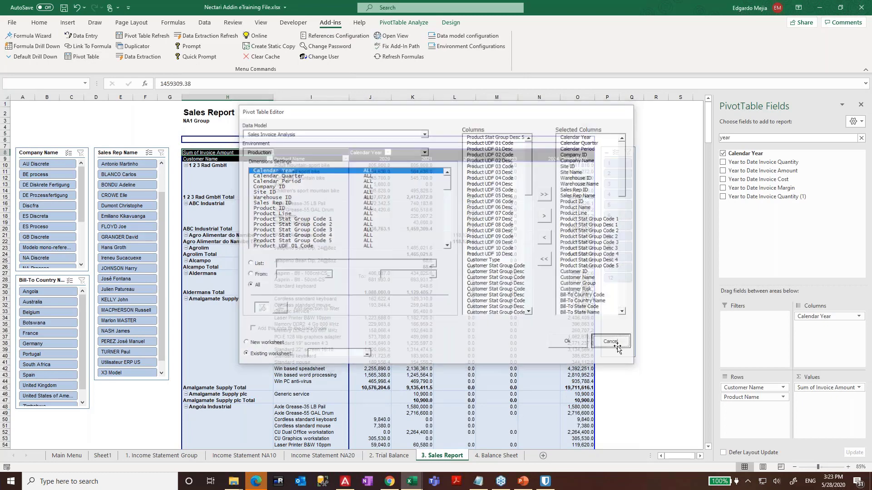
click(359, 233)
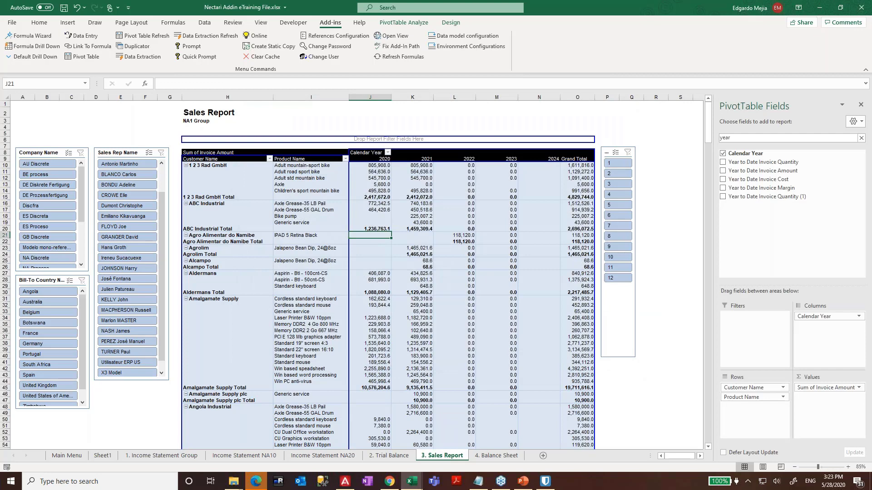
click(154, 135)
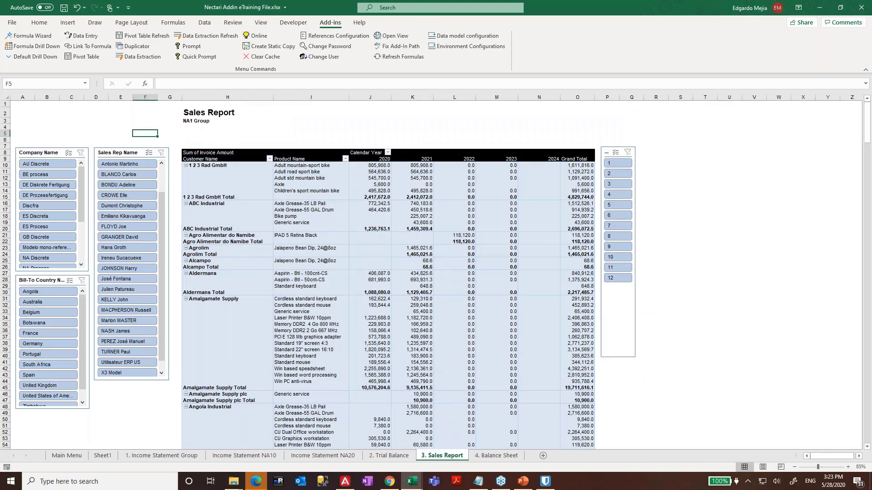
click(325, 197)
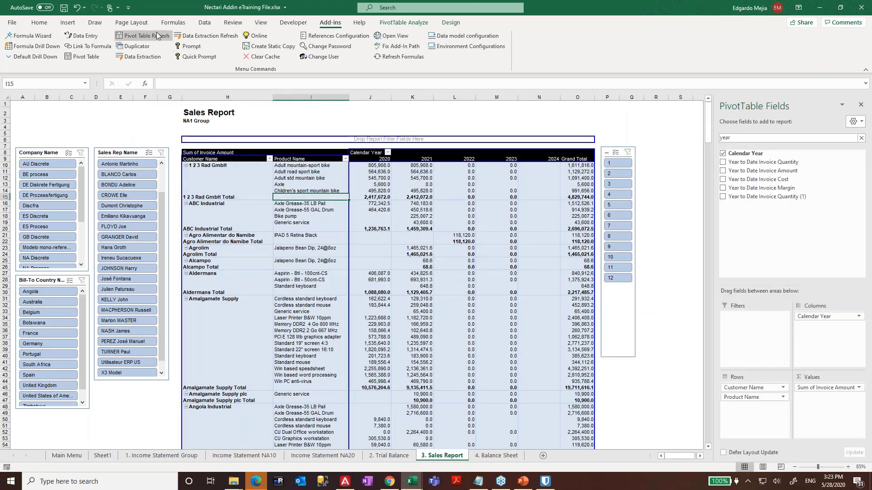
- Insert a Pie of Pie PivotChart from the pivot table
click(73, 25)
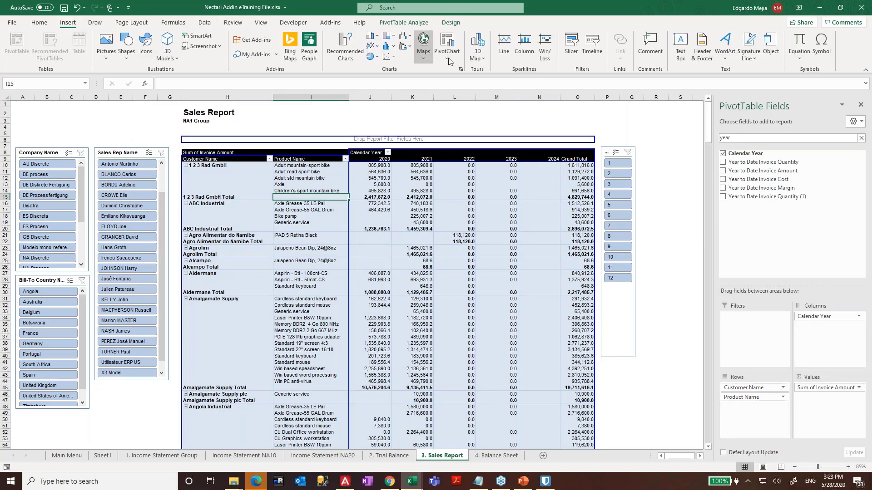
click(447, 45)
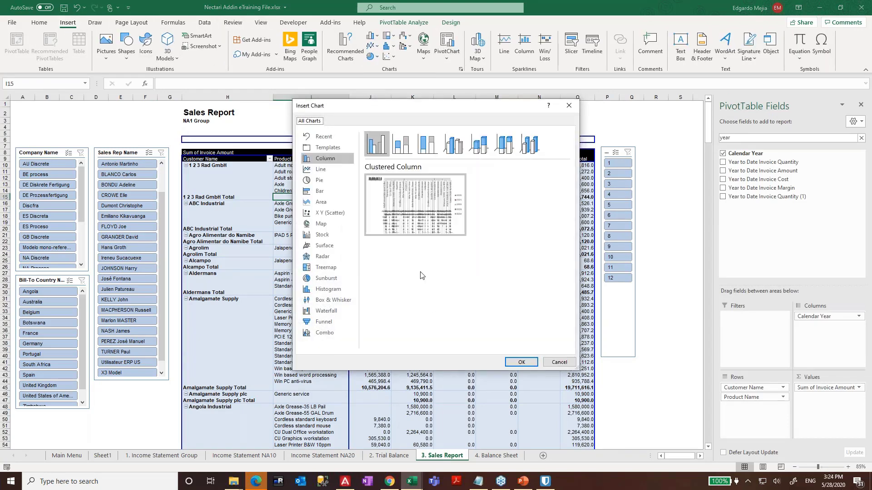
click(319, 179)
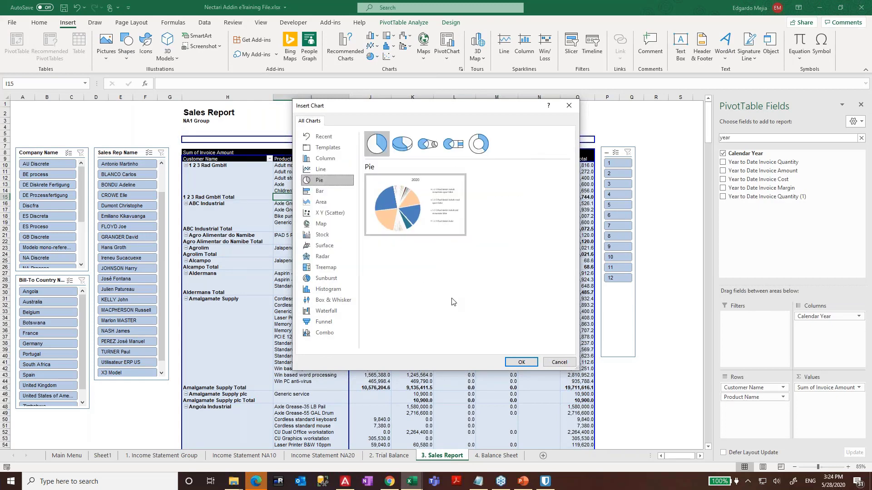
mouse_move(417, 177)
click(429, 149)
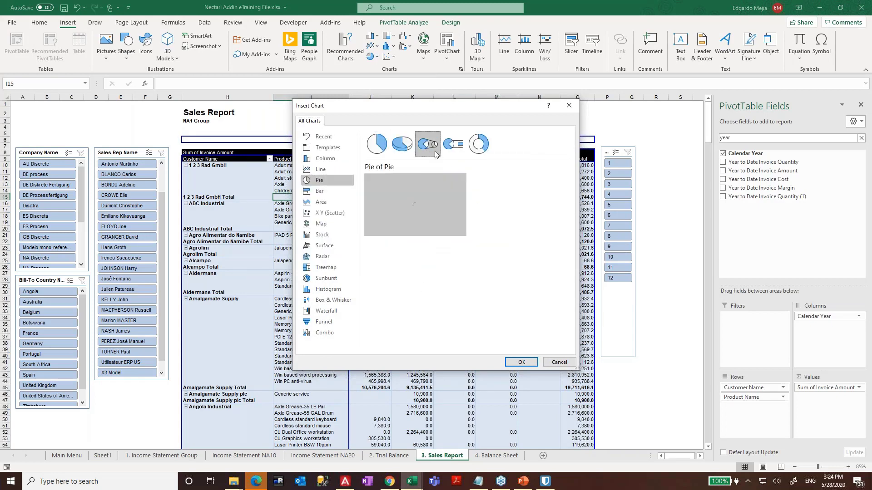
click(522, 362)
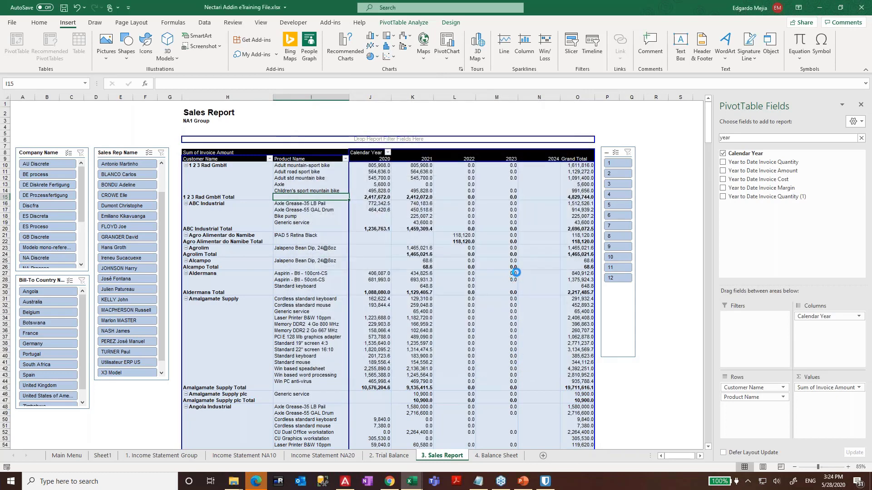
- Place the pie chart beside the Grand Total column, shrink it, and narrow the field list
drag(405, 245, 603, 238)
scroll(677, 210, down, 1)
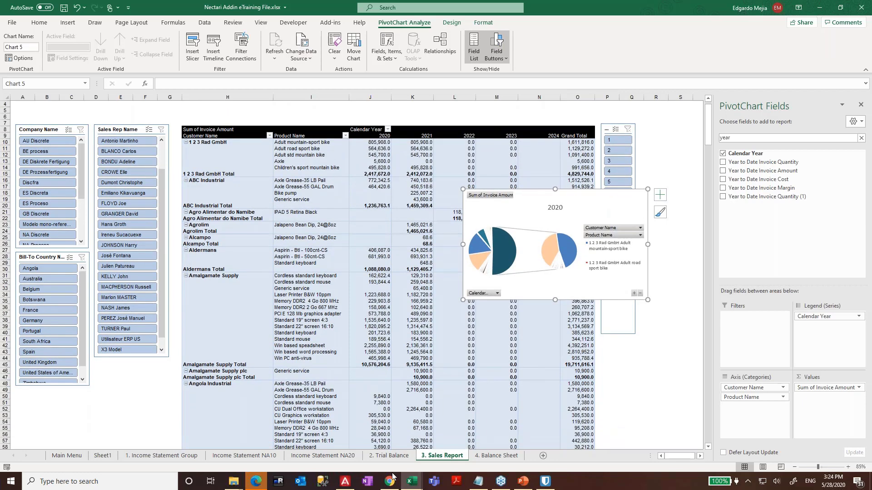
drag(565, 217, 674, 221)
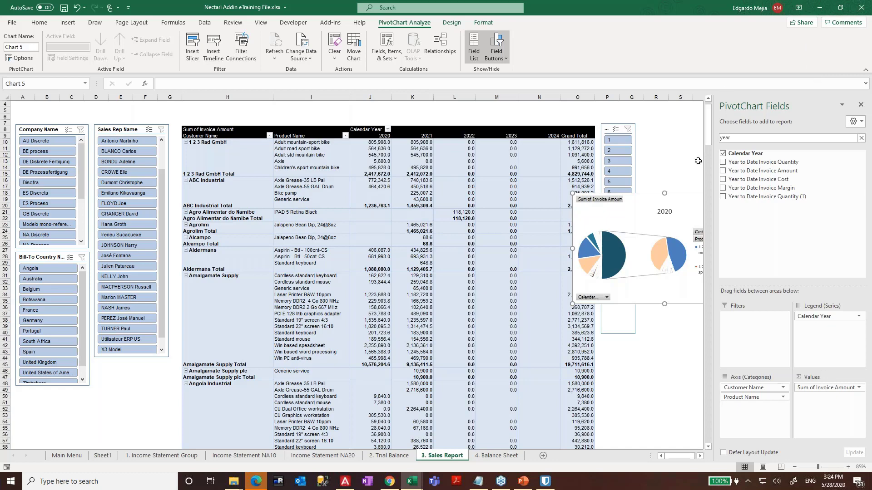
drag(715, 163, 755, 163)
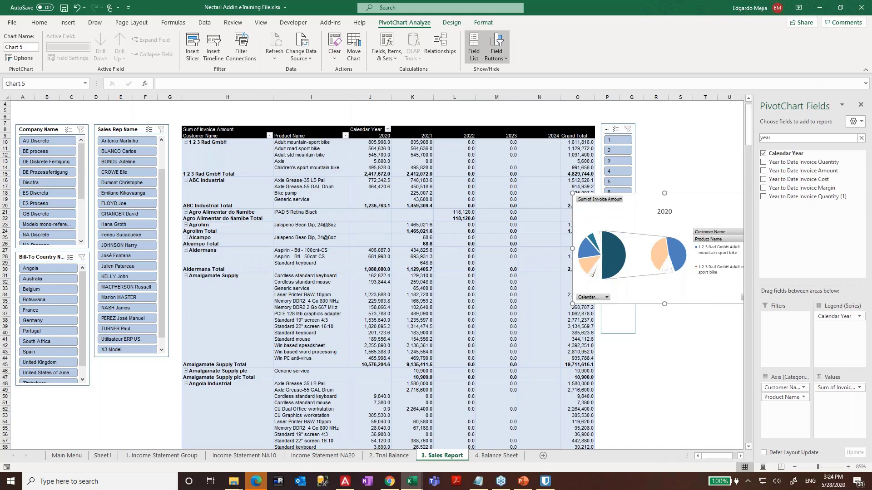
drag(701, 219, 646, 217)
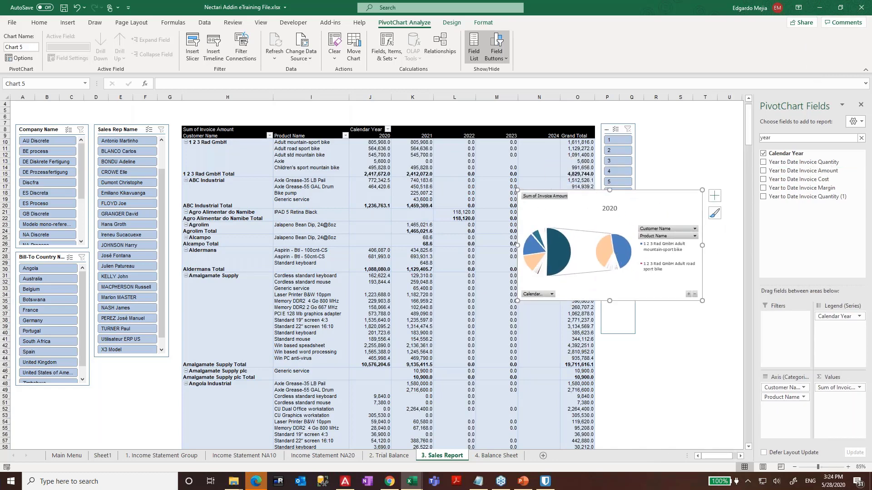
drag(517, 189, 604, 236)
- Filter the report to period 4 and move the pie chart up beside the period list
click(626, 172)
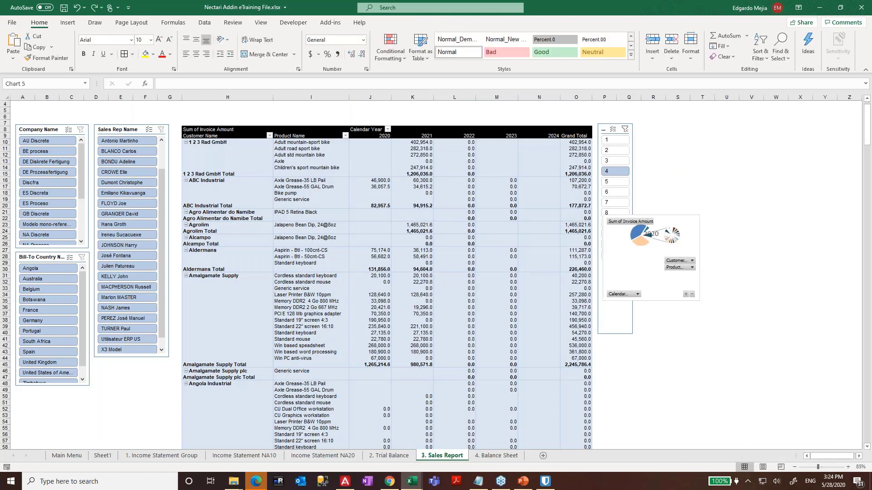
click(687, 179)
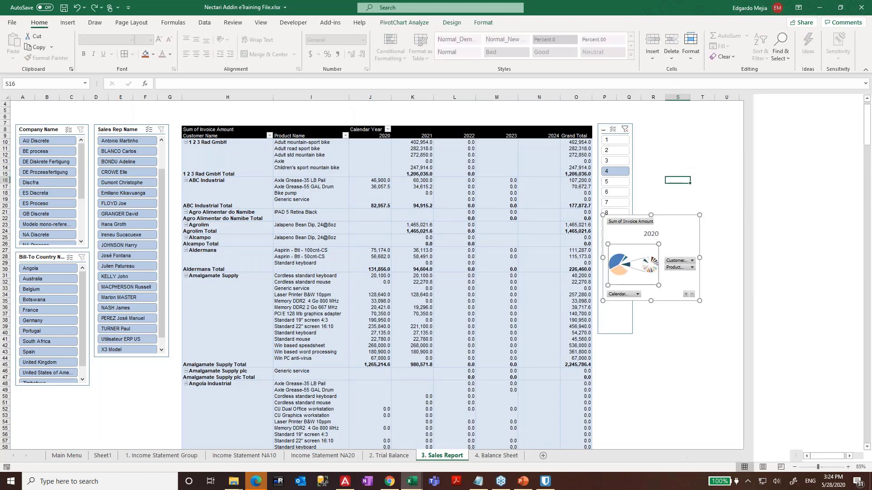
click(690, 224)
drag(690, 224, 724, 133)
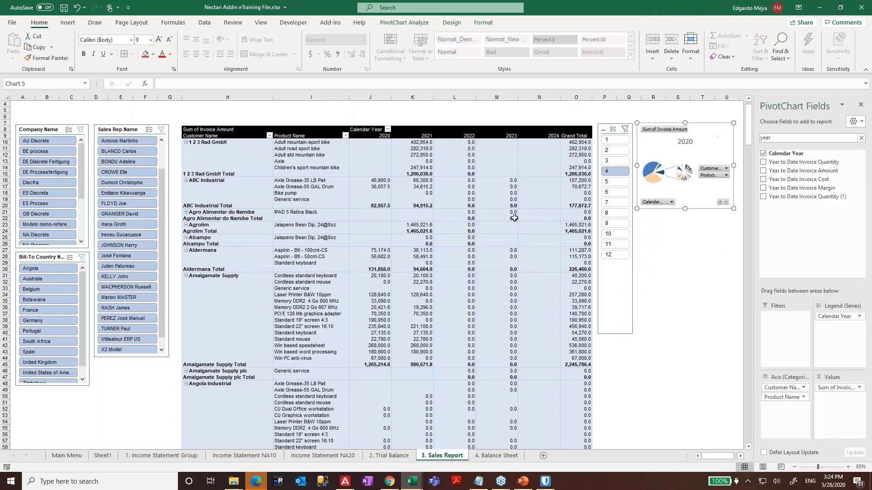
- Test company filters (DE Prozessfertigung, ES Proceso, NA Discrete) and Botswana, then clear the bill-to country filter
click(46, 172)
click(42, 203)
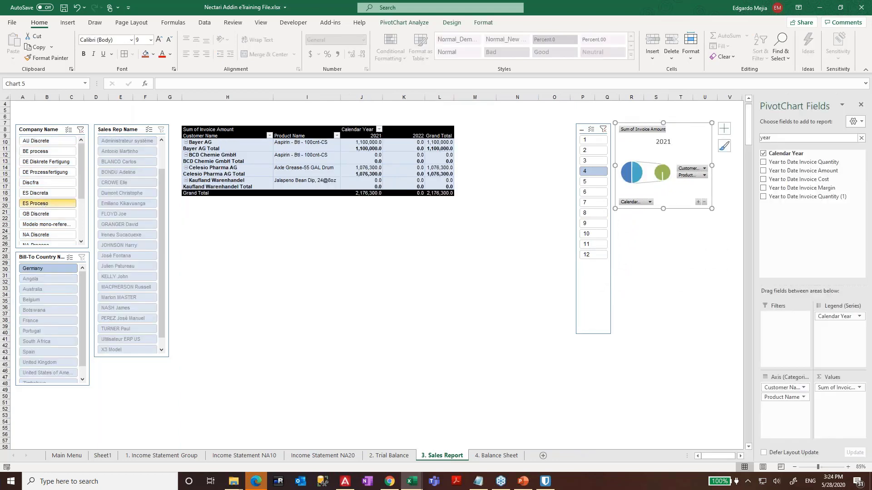
click(48, 235)
click(34, 310)
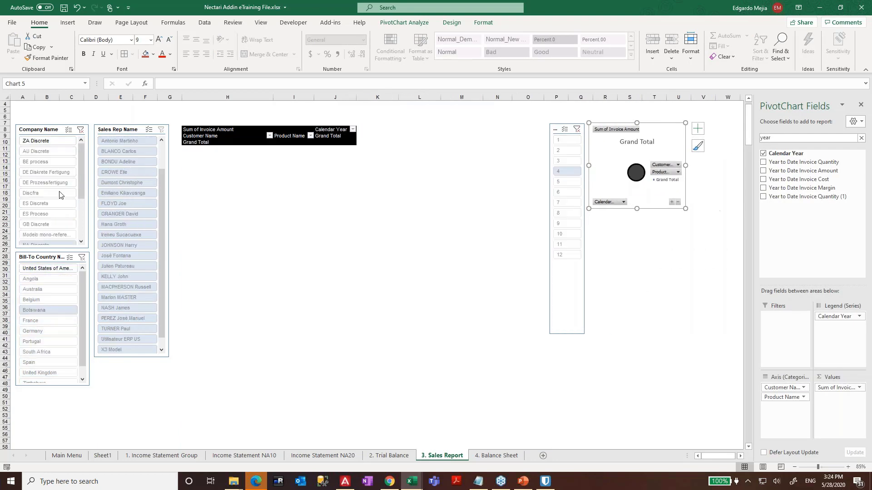
click(82, 257)
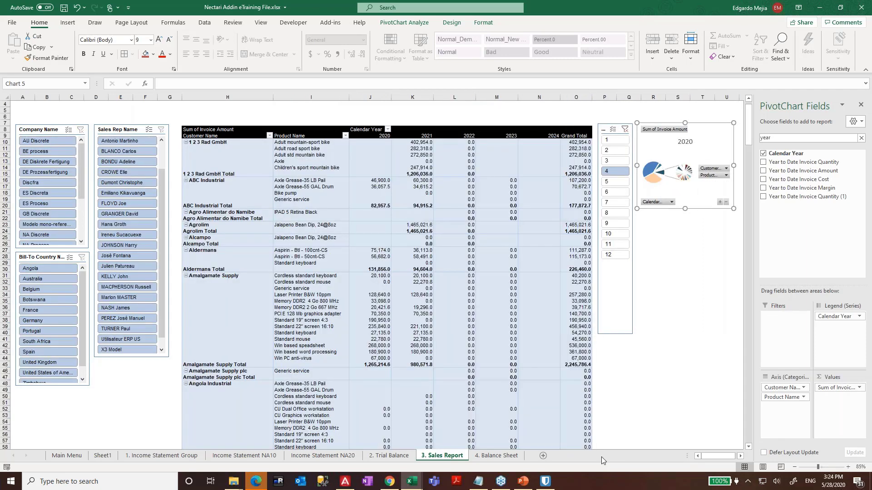
- Unhide the 4. Sales Report sheet
right_click(458, 456)
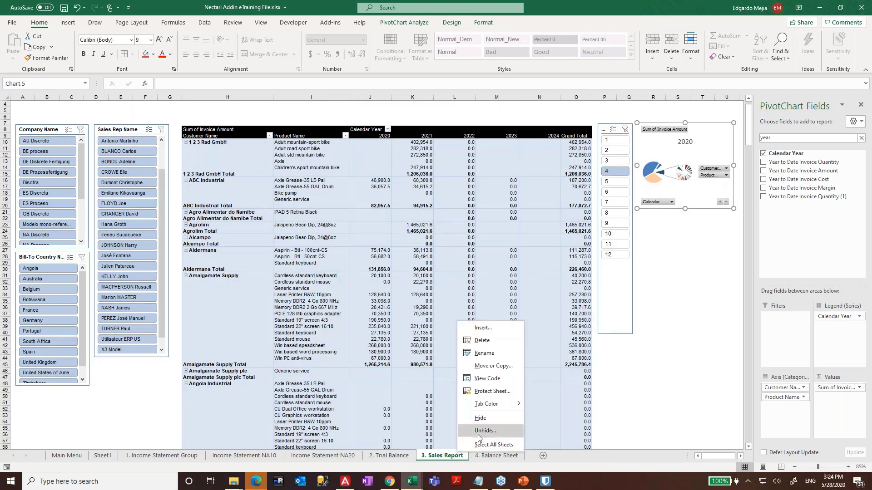
click(484, 431)
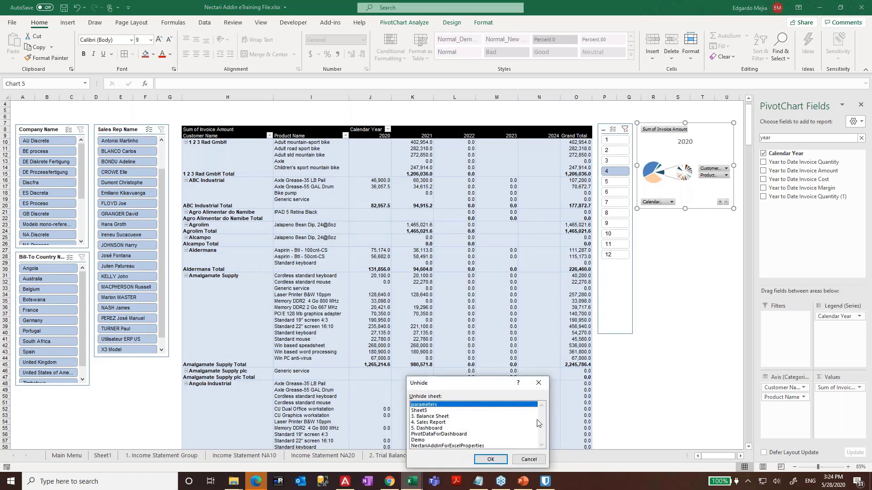
click(435, 423)
click(492, 460)
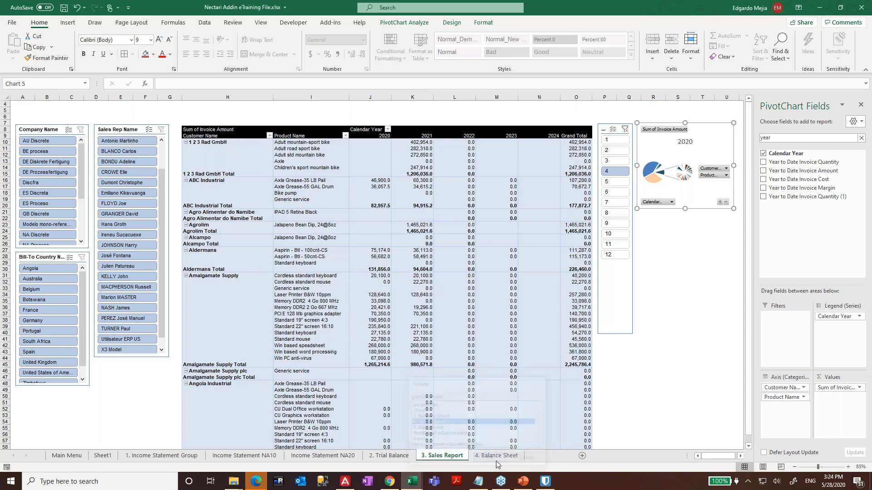
- Hide 4. Sales Report again and pick 5. Dashboard in the Unhide list
right_click(551, 457)
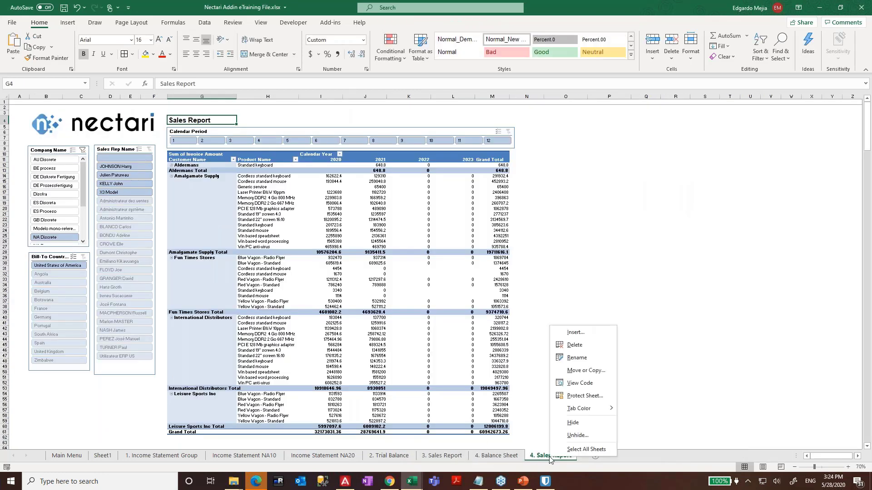
click(573, 423)
right_click(504, 459)
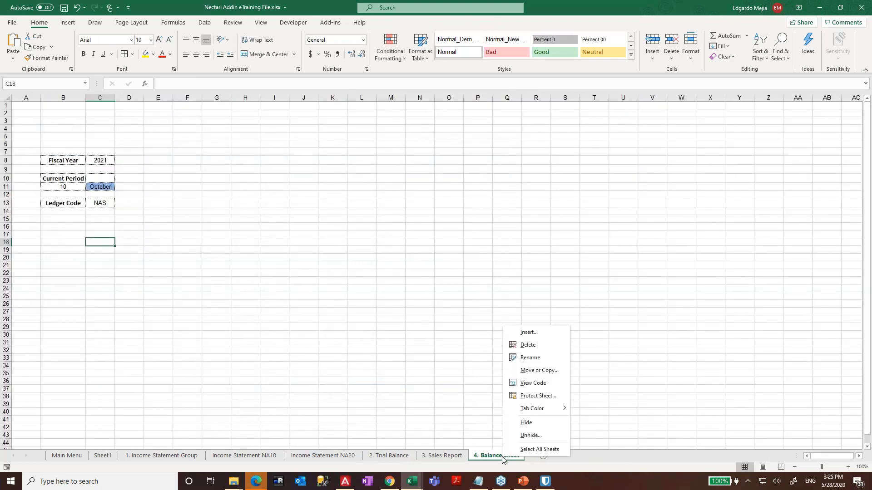
click(527, 435)
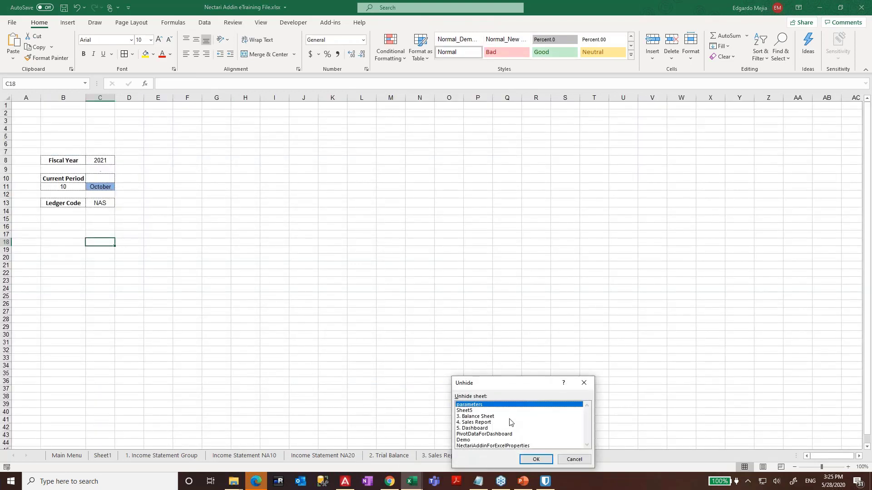
click(490, 429)
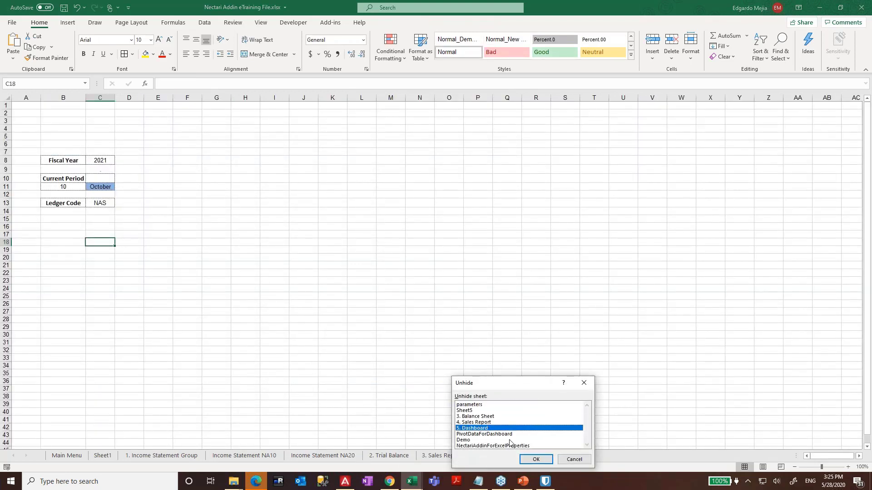
- Confirm unhiding the 5. Dashboard sheet
click(536, 460)
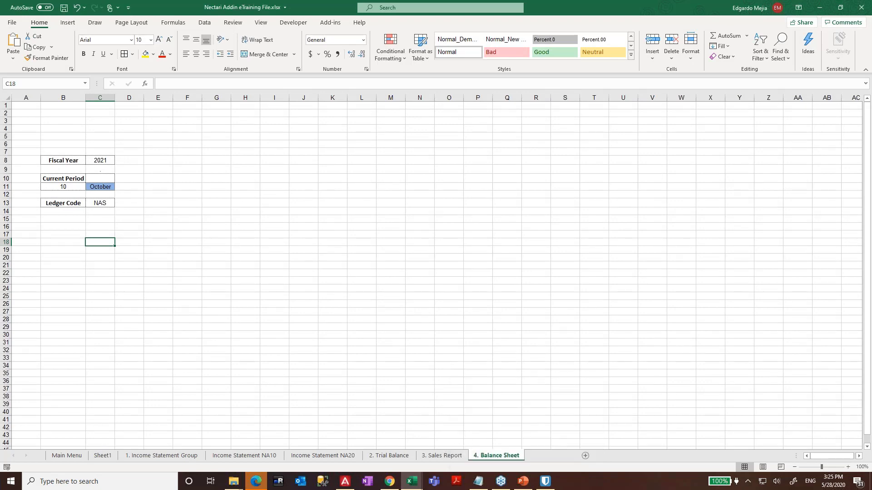
click(526, 439)
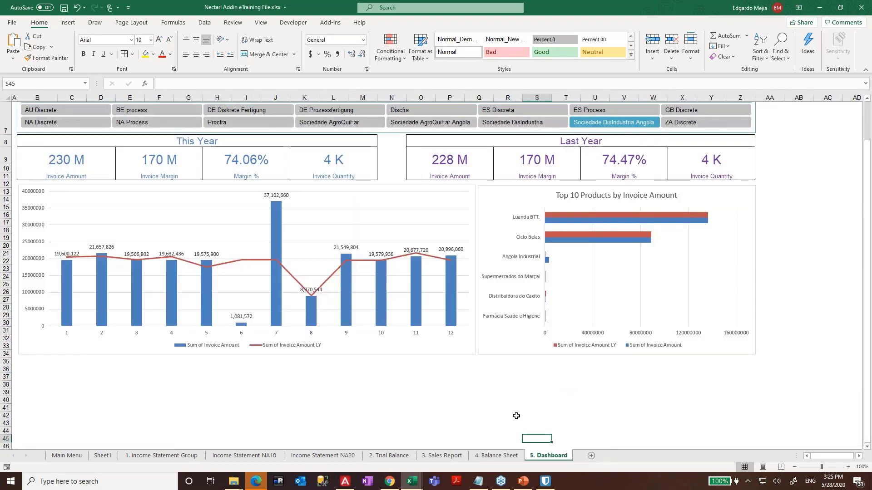
scroll(510, 392, up, 2)
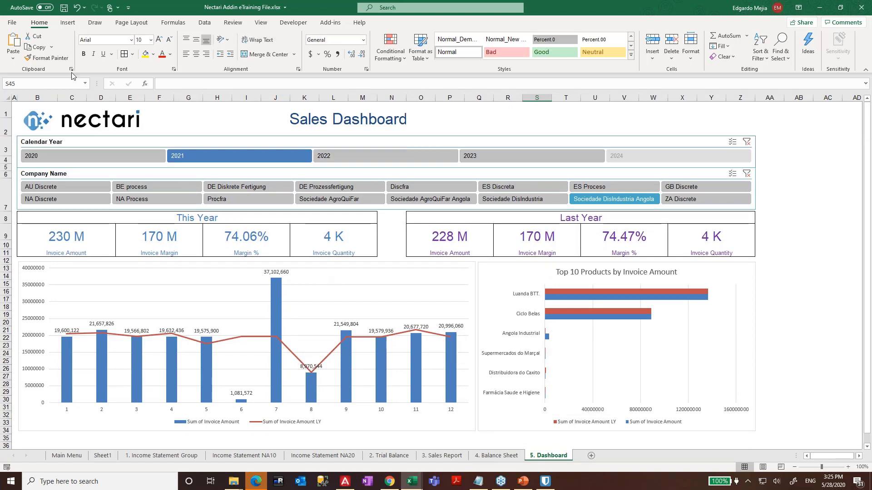
- Filter the dashboard to 2022 and the BE process company, then return to 3. Sales Report
click(58, 159)
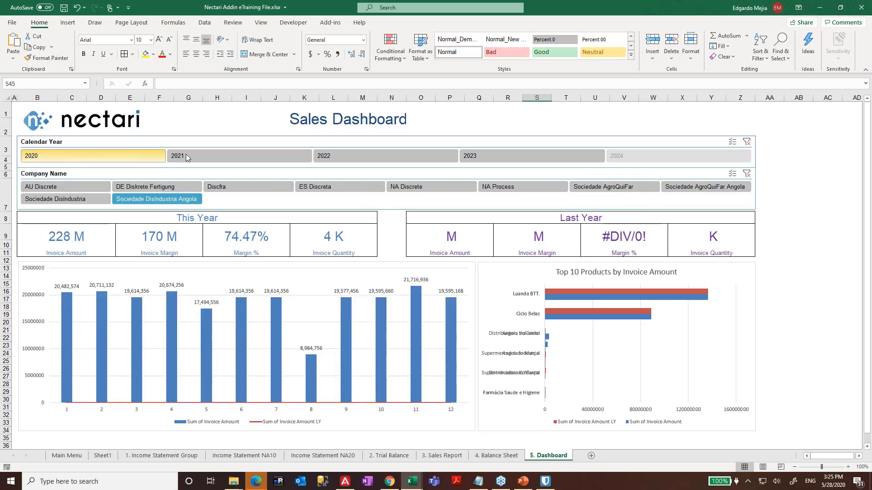
click(190, 154)
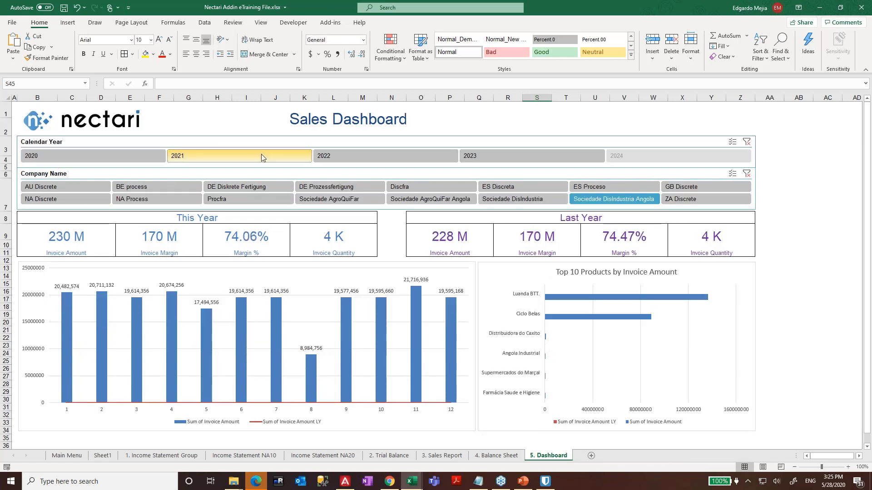
click(330, 156)
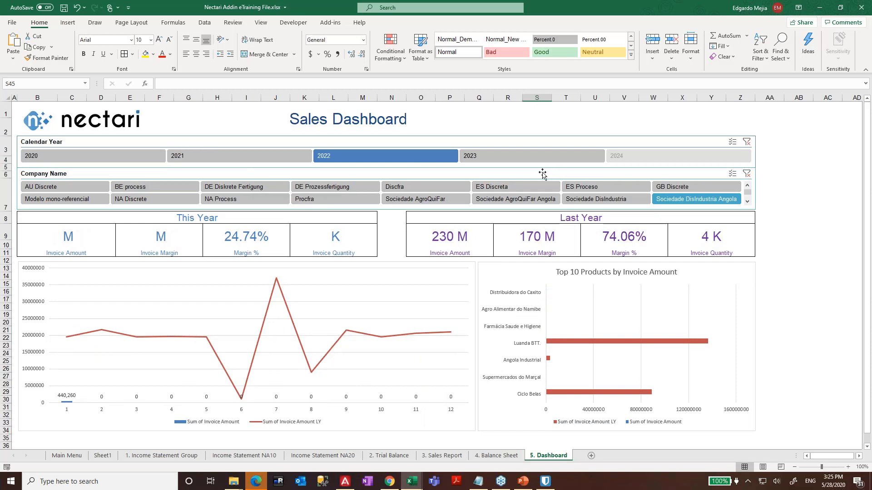
click(515, 187)
click(252, 187)
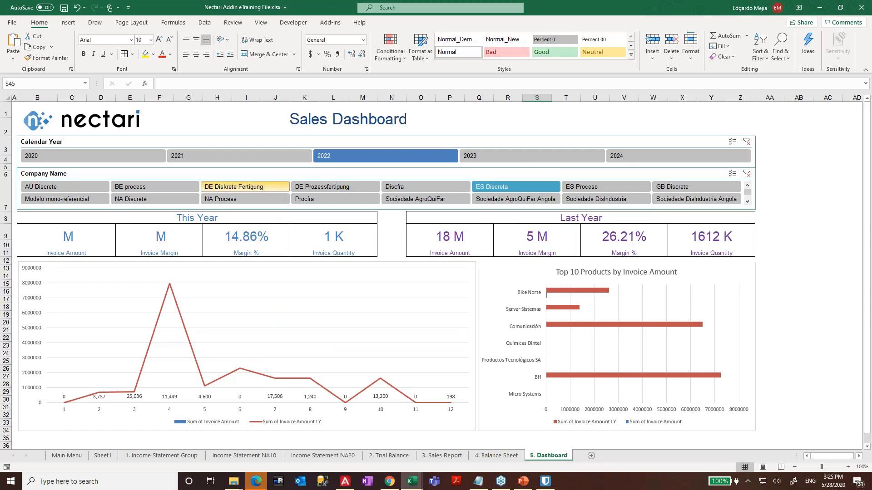
click(159, 188)
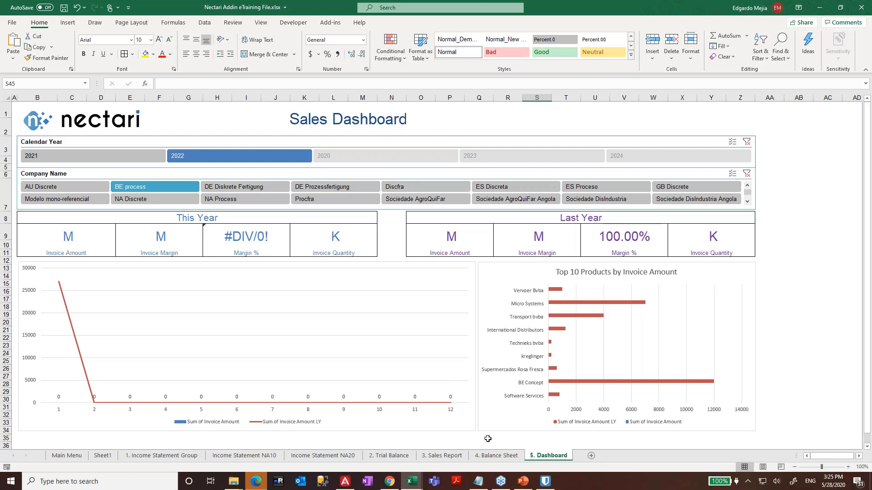
click(495, 456)
click(462, 456)
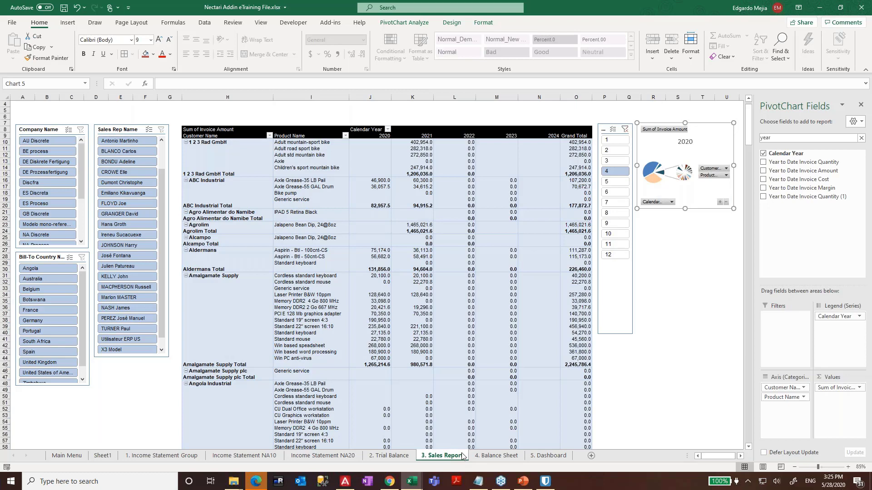
- Review the Income Statement Group, NA10, NA20 and 2. Trial Balance sheets and their key cells
click(461, 360)
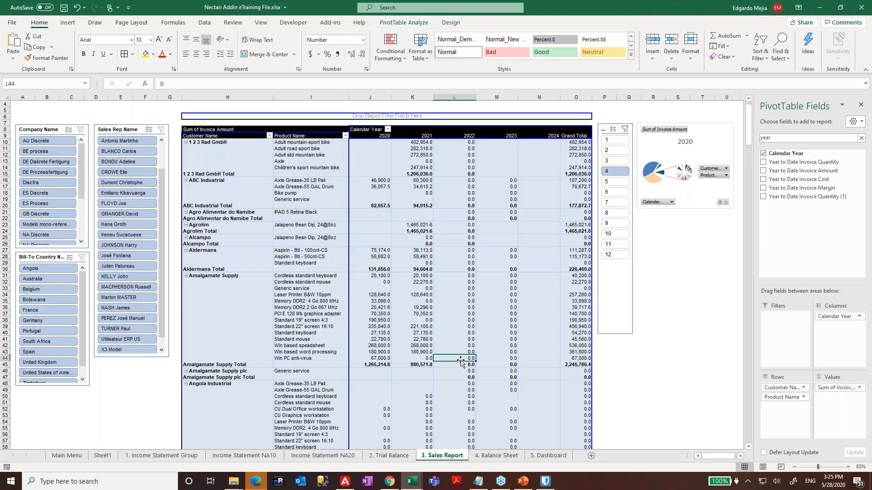
key(ctrl+Page_Up)
key(ctrl+Page_Up)
key(ctrl+Page_Up)
key(ctrl+Page_Up)
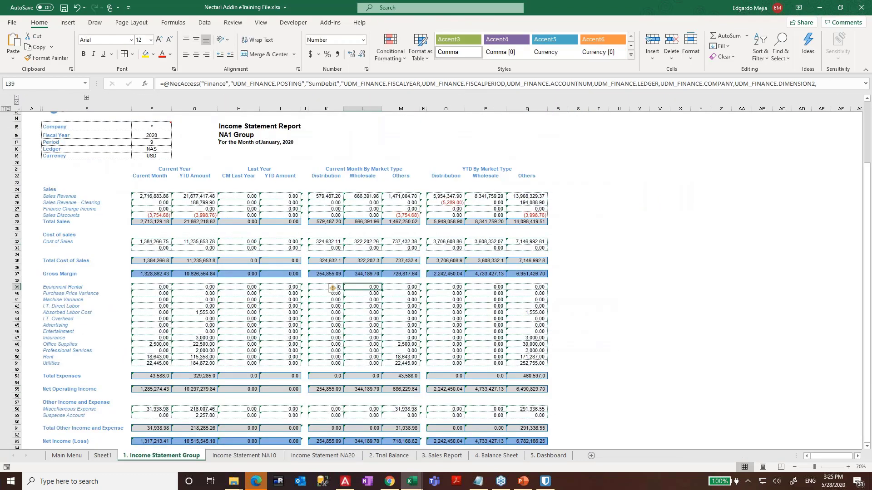
click(160, 202)
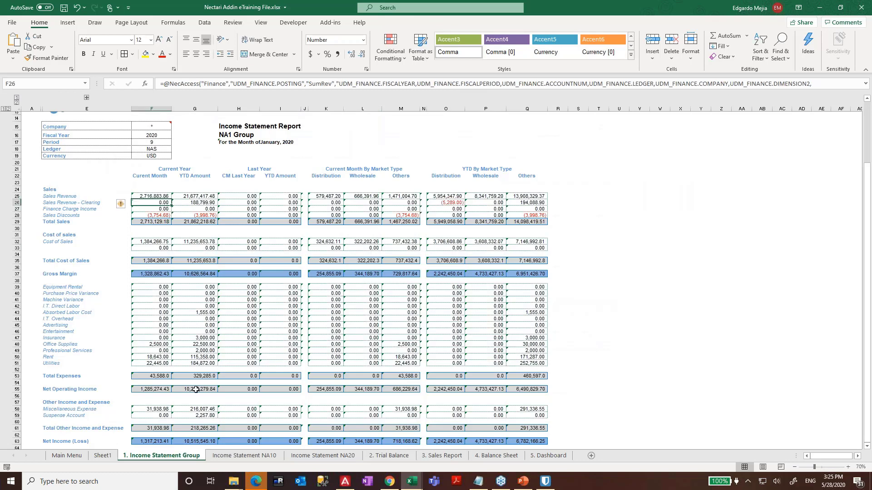
click(249, 456)
click(323, 456)
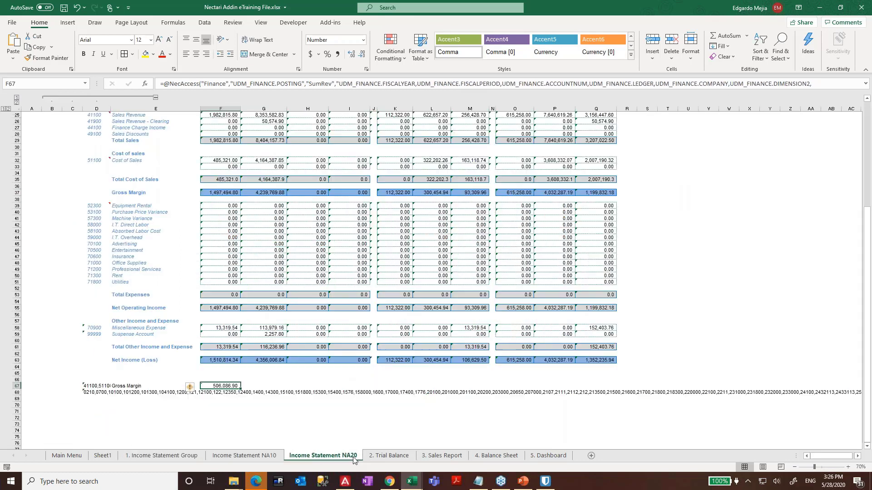
click(376, 456)
drag(404, 173, 533, 216)
drag(224, 174, 313, 398)
click(433, 275)
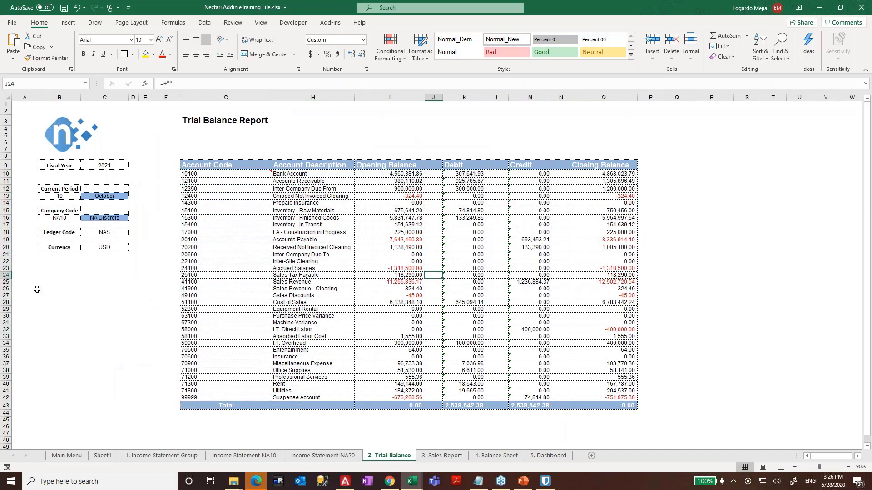
click(314, 329)
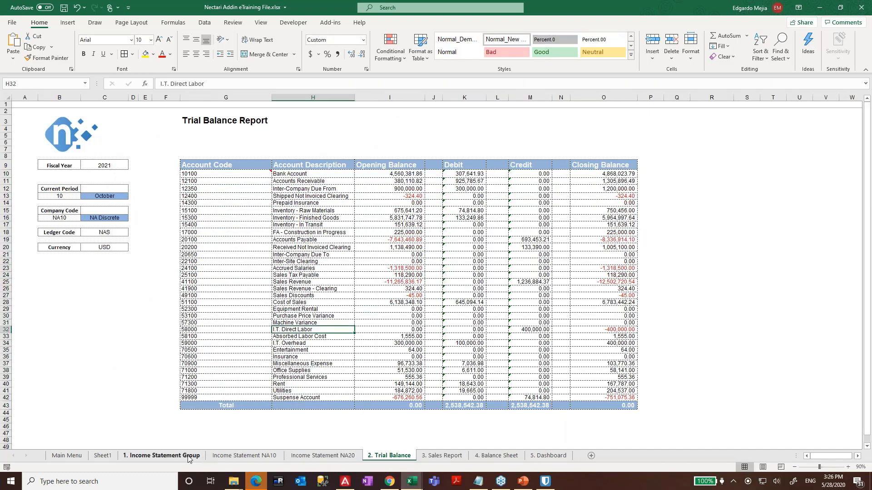
- Expand hidden columns B–D on Income Statement Group and inspect the sales account rows and F45
click(162, 455)
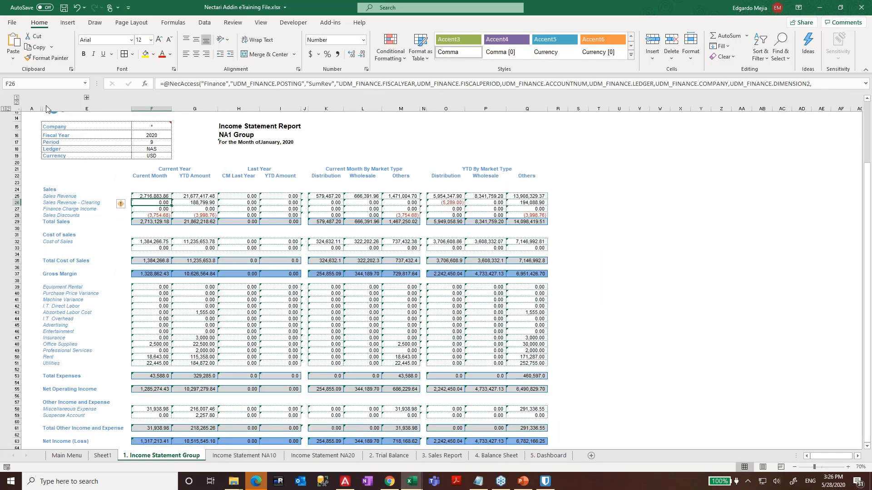
click(87, 97)
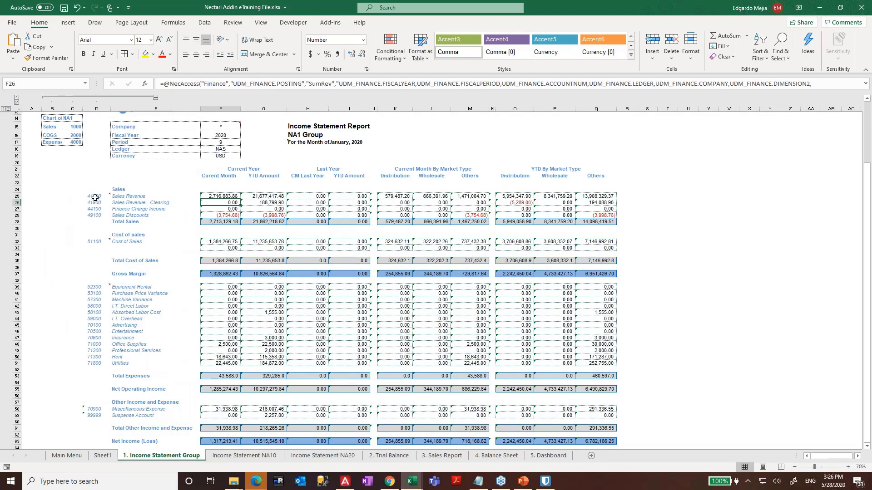
drag(94, 196, 162, 219)
drag(222, 198, 604, 215)
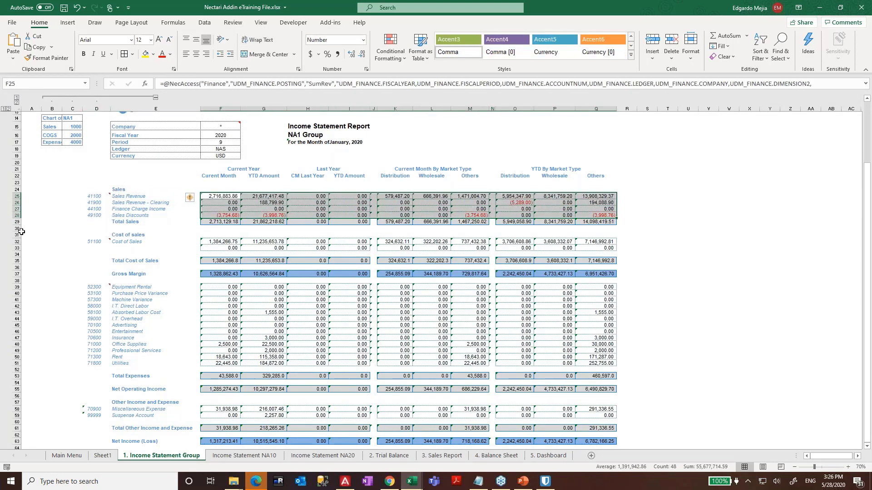
drag(16, 229, 17, 428)
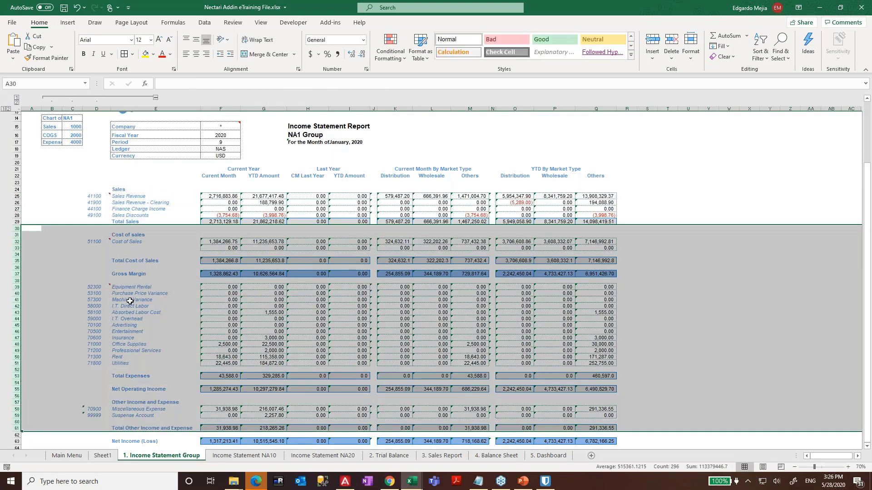
scroll(130, 301, down, 2)
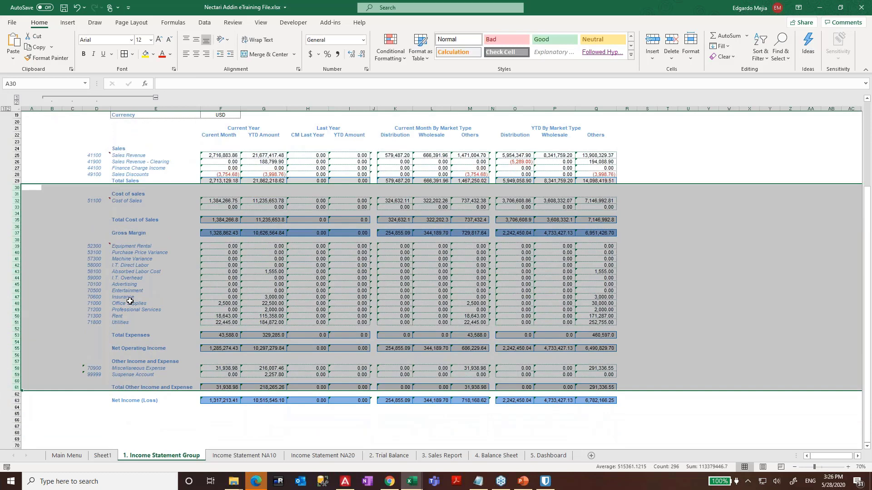
click(214, 284)
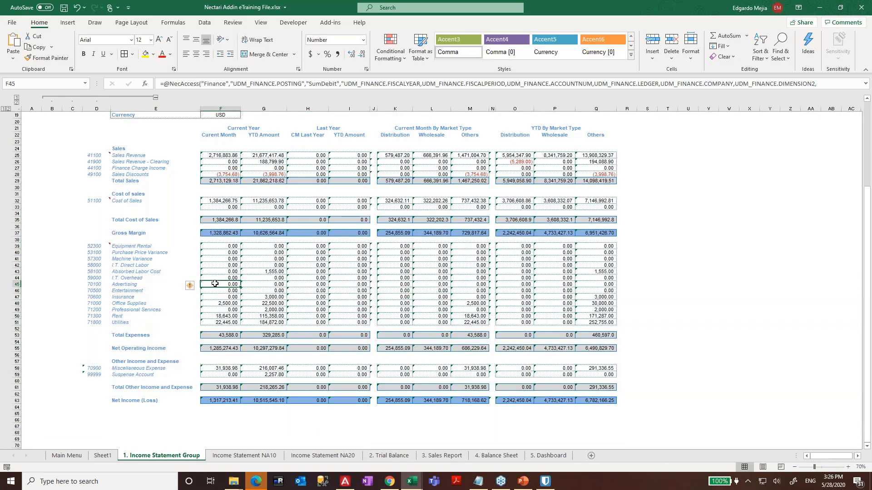
scroll(215, 284, up, 3)
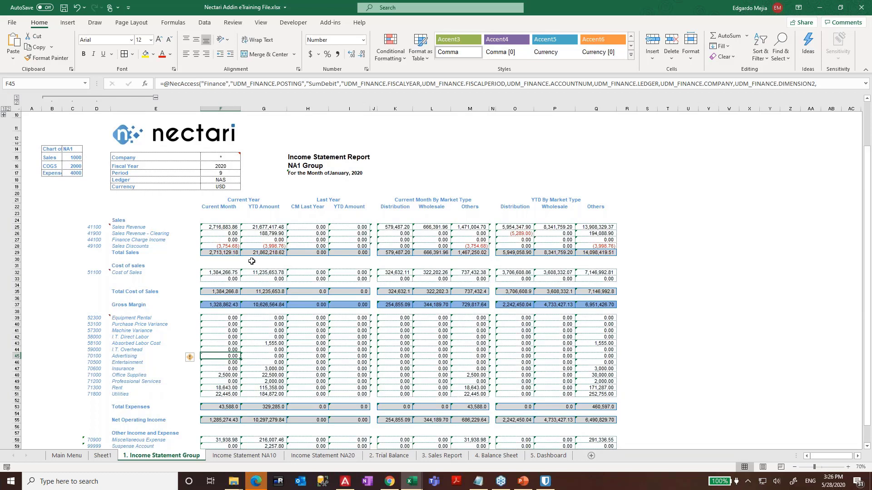
- Step through 2. Trial Balance, 3. Sales Report and 4. Balance Sheet to 5. Dashboard
click(386, 456)
click(440, 456)
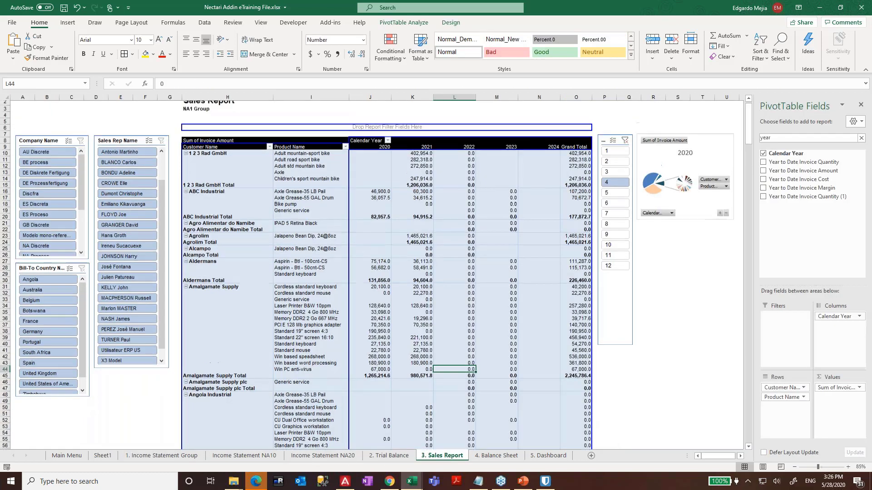
scroll(294, 213, up, 1)
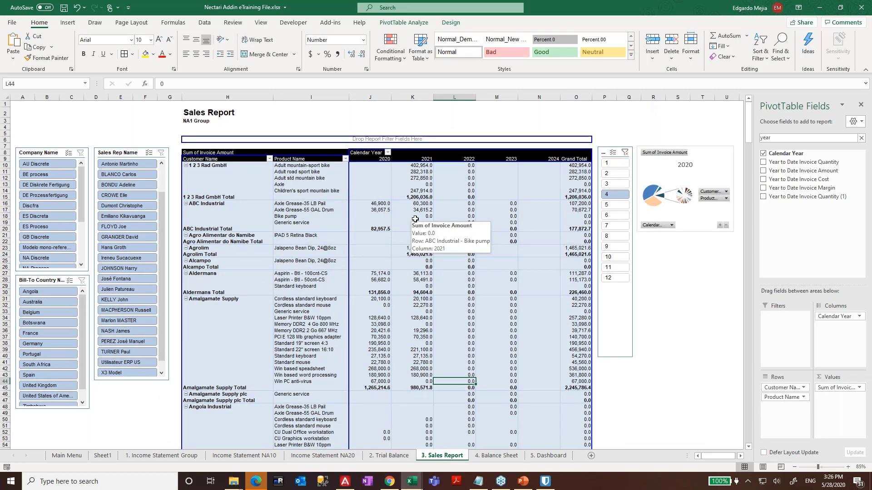
key(ctrl+Page_Down)
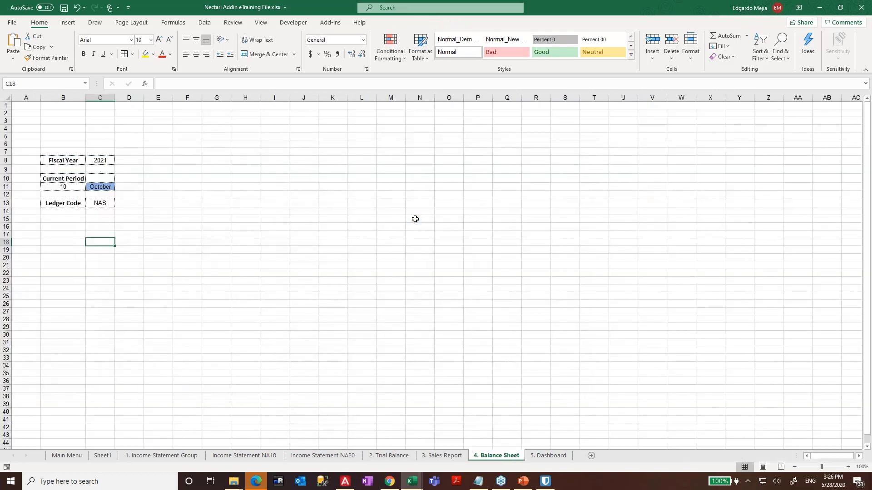
key(ctrl+Page_Down)
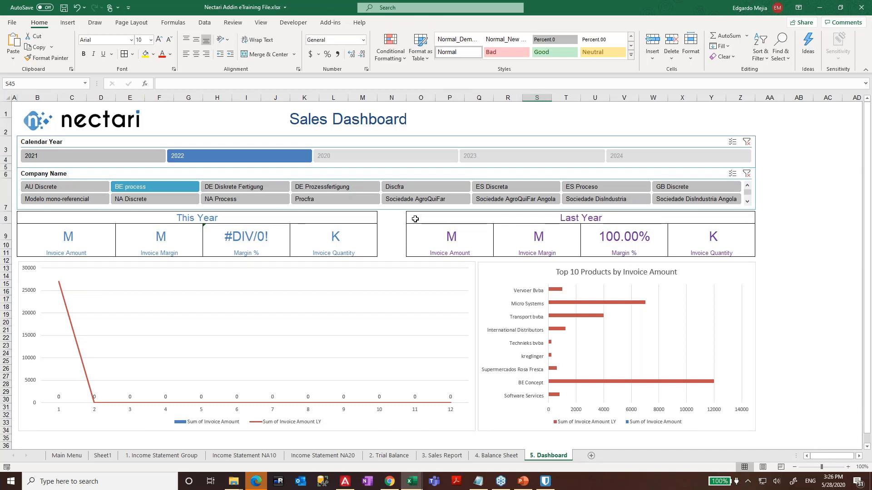
- Set the Calendar Year slicer to 2021 and unhide the 3. Balance Sheet sheet
click(80, 158)
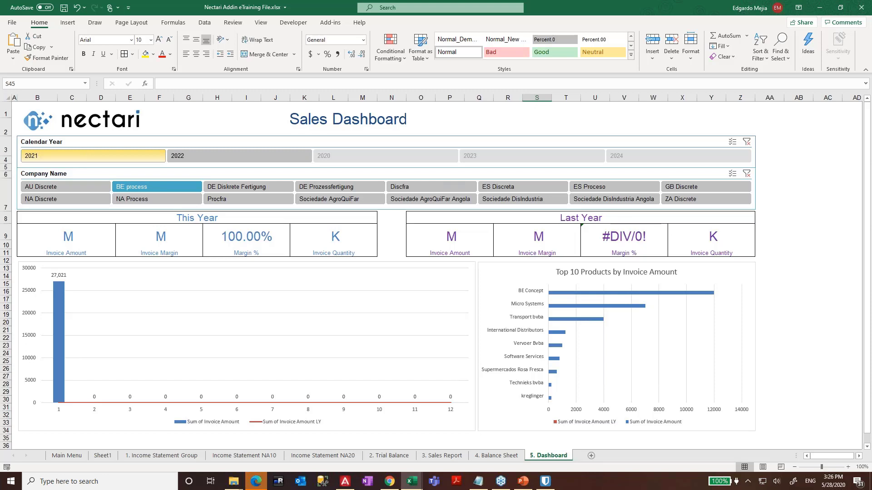
right_click(547, 457)
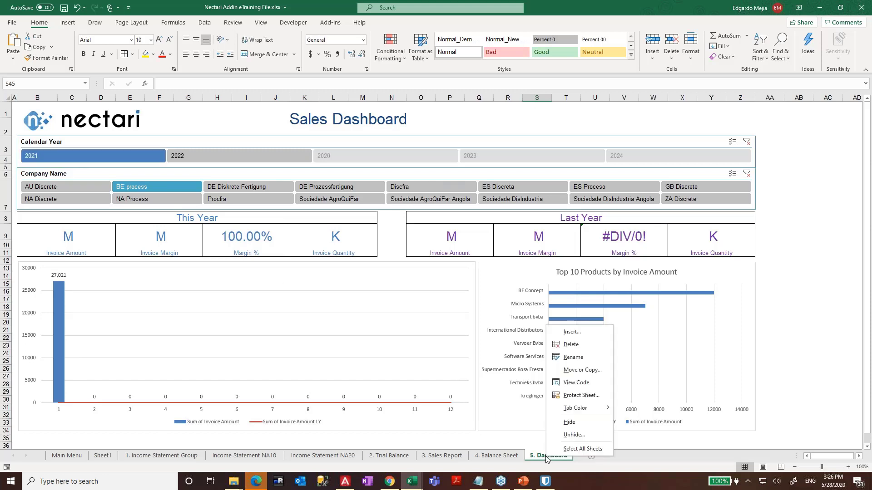
click(567, 436)
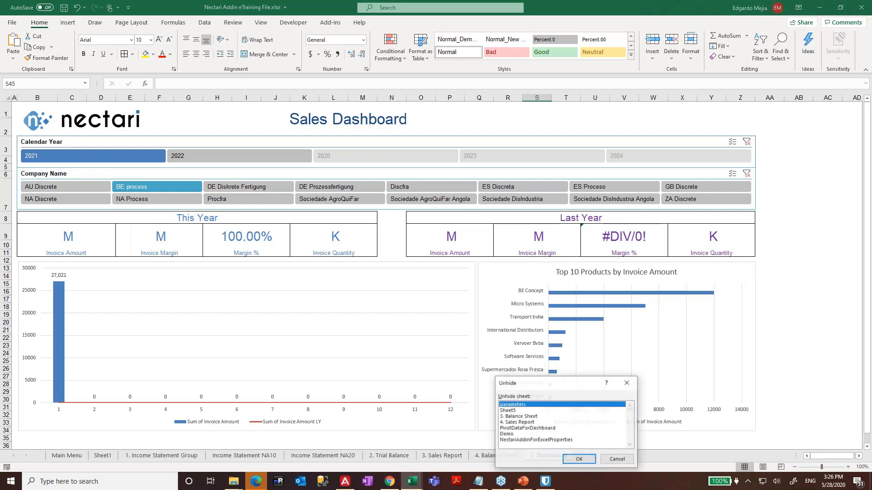
click(540, 417)
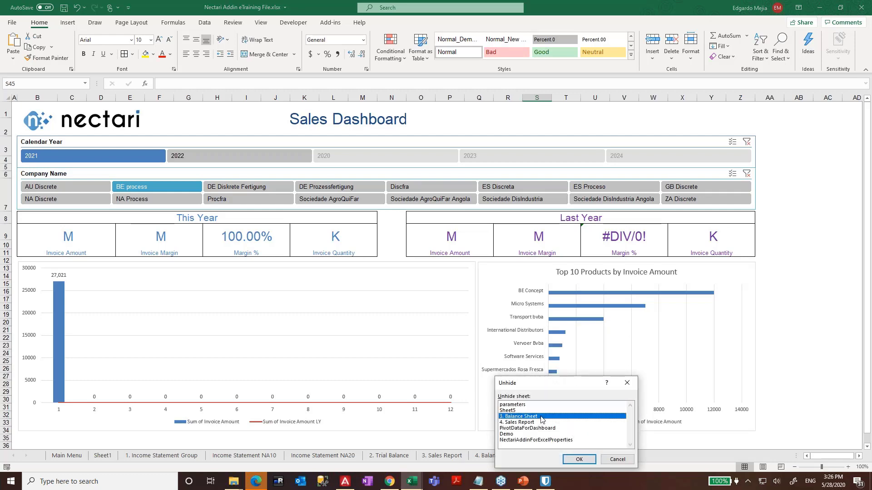
click(580, 459)
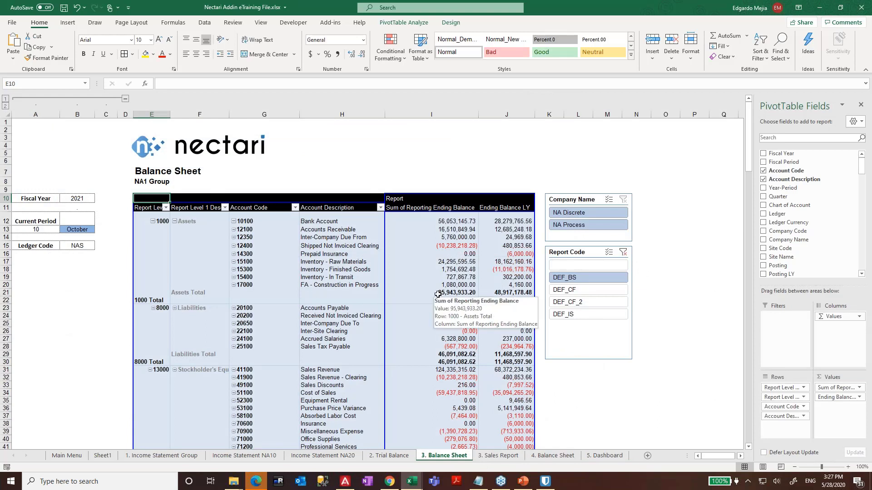
- Inspect the Balance Sheet title E7 and the totals in I75 (95,943,933.20) and I76
click(154, 171)
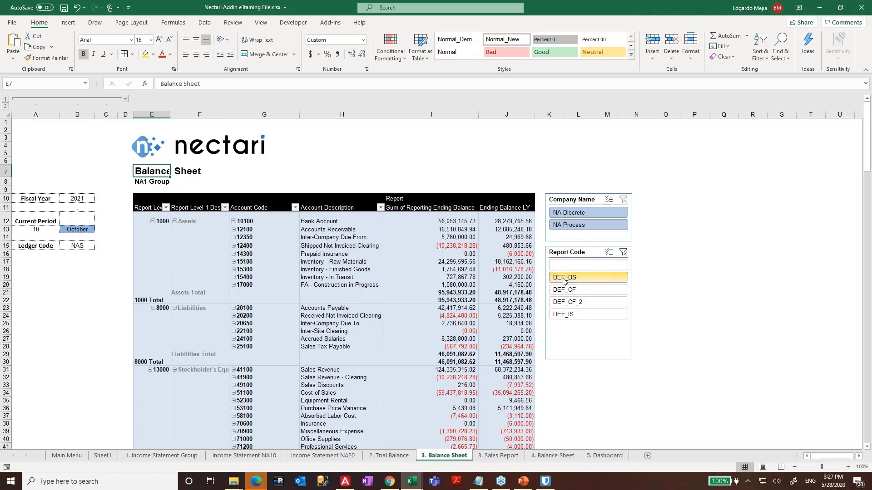
click(413, 254)
scroll(454, 253, down, 15)
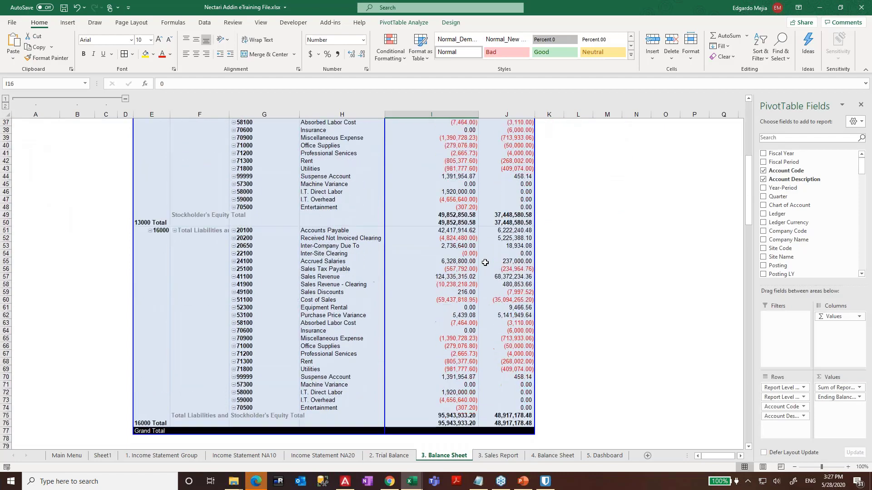
scroll(489, 251, up, 2)
scroll(488, 251, down, 2)
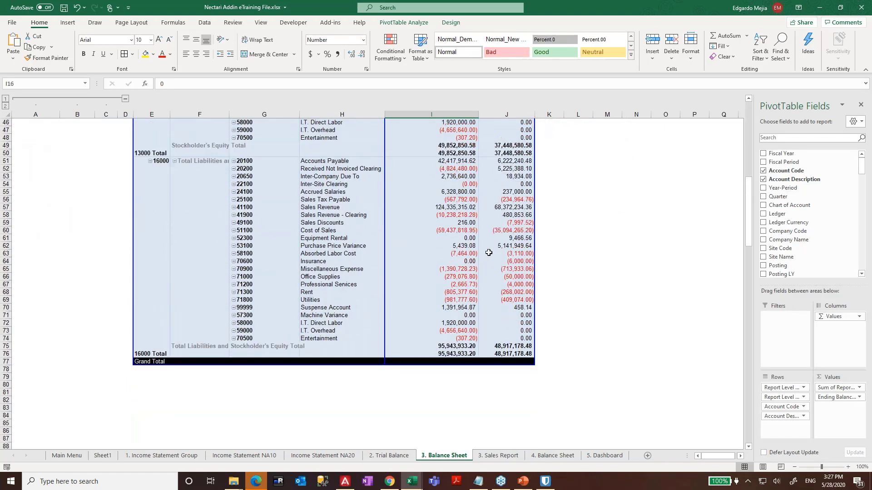
click(472, 347)
click(471, 355)
scroll(522, 272, up, 13)
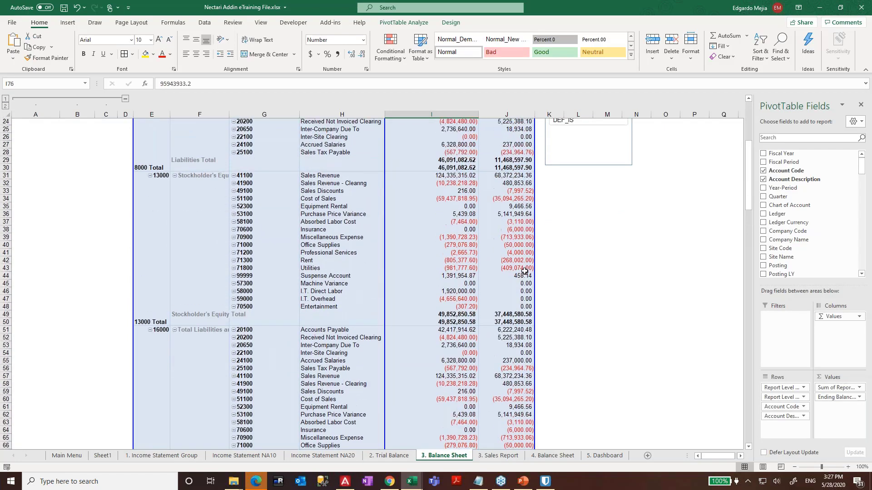
- Filter the Report Code slicer through DEF_CF and DEF_CF_2 to DEF_IS
click(574, 246)
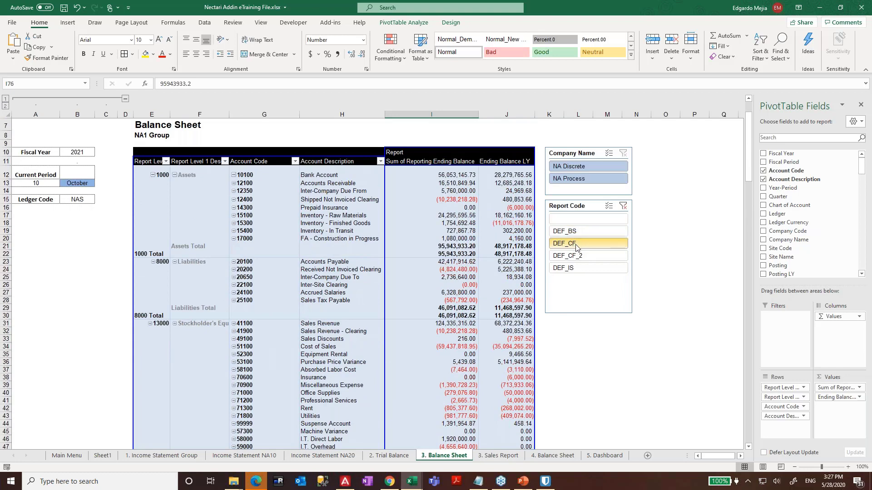
click(701, 285)
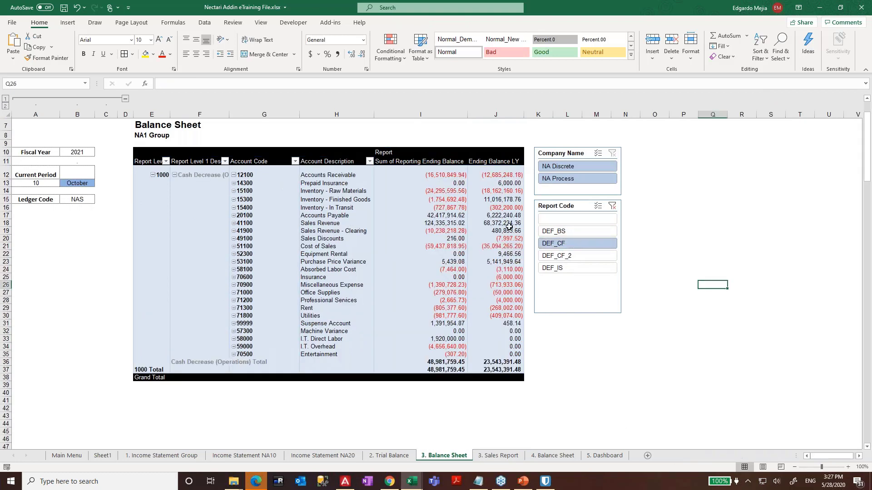
click(559, 257)
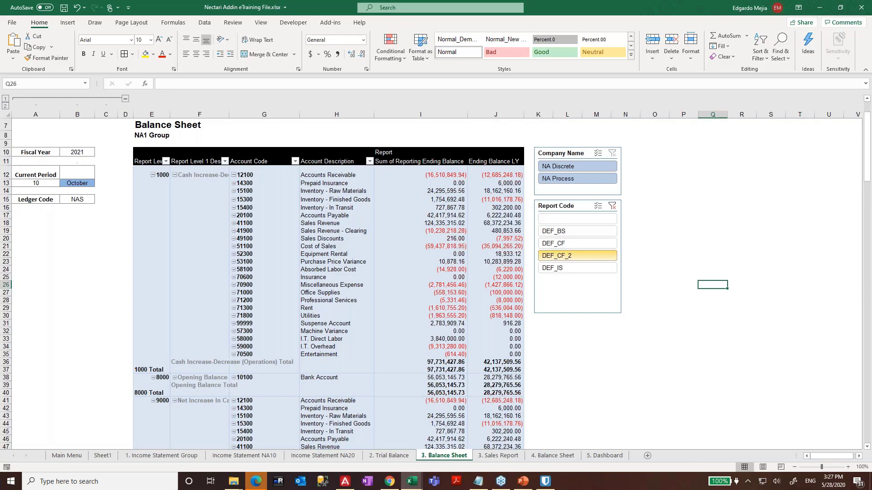
click(561, 268)
scroll(466, 279, down, 6)
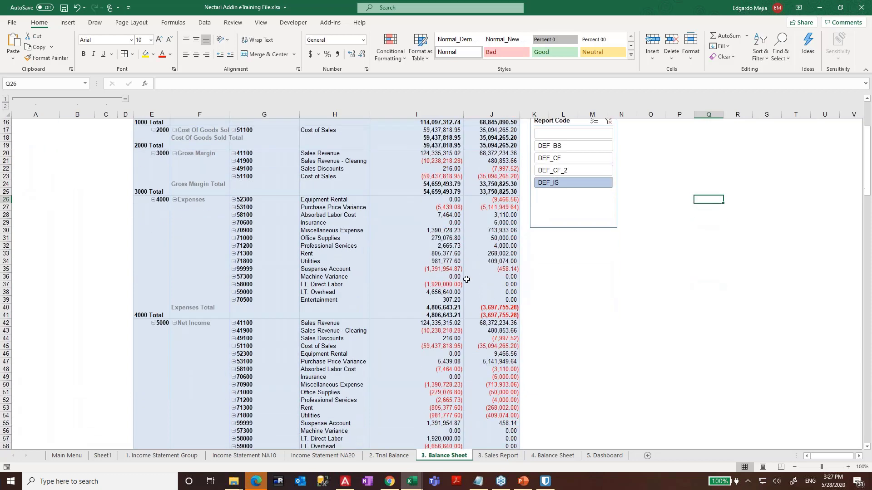
scroll(463, 279, up, 7)
- Check the pivot's shortcut options without choosing any, then go to 5. Dashboard
right_click(370, 230)
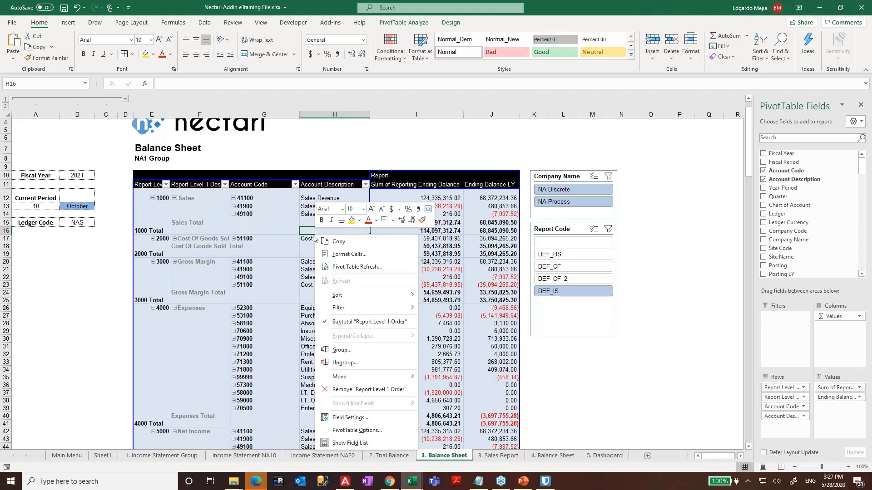
key(Escape)
click(605, 456)
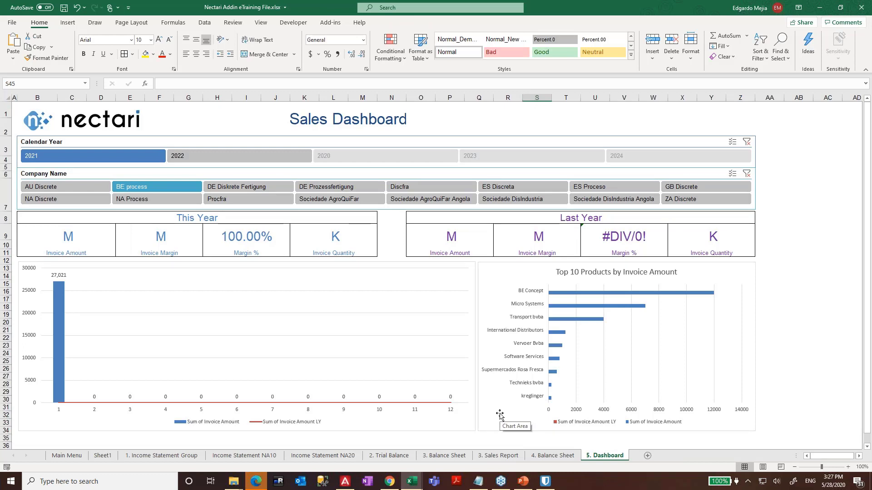
- Save the Nectari Addin eTraining File workbook and open the Nectari Create Static Copy options
click(342, 28)
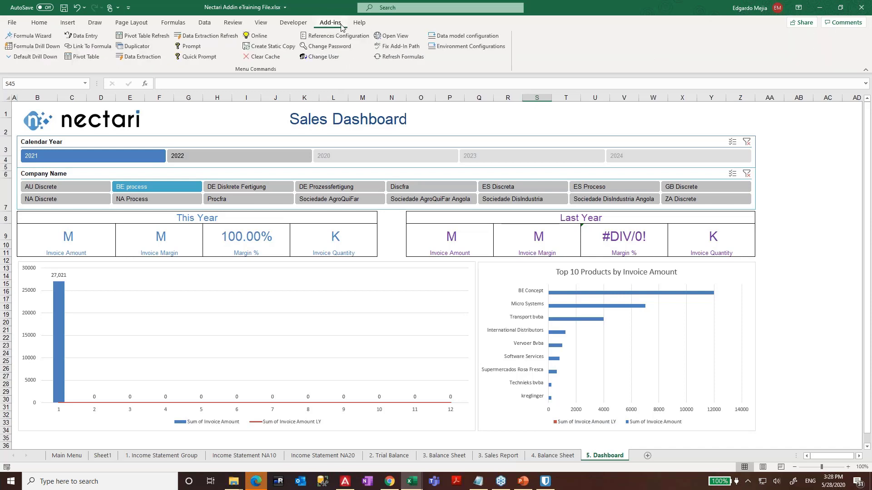
click(261, 50)
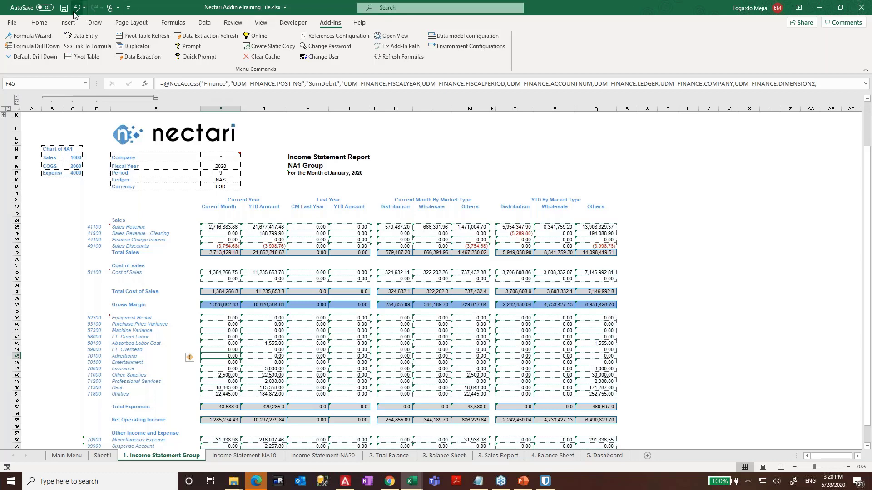
click(64, 8)
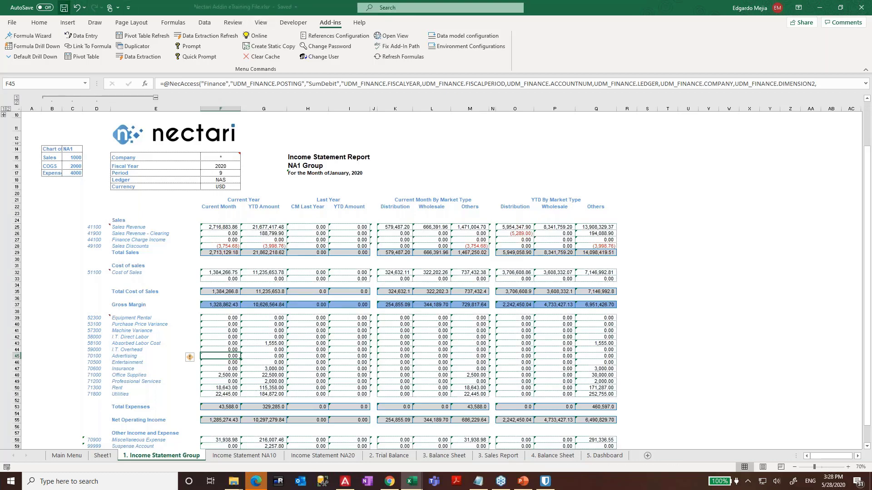
click(272, 47)
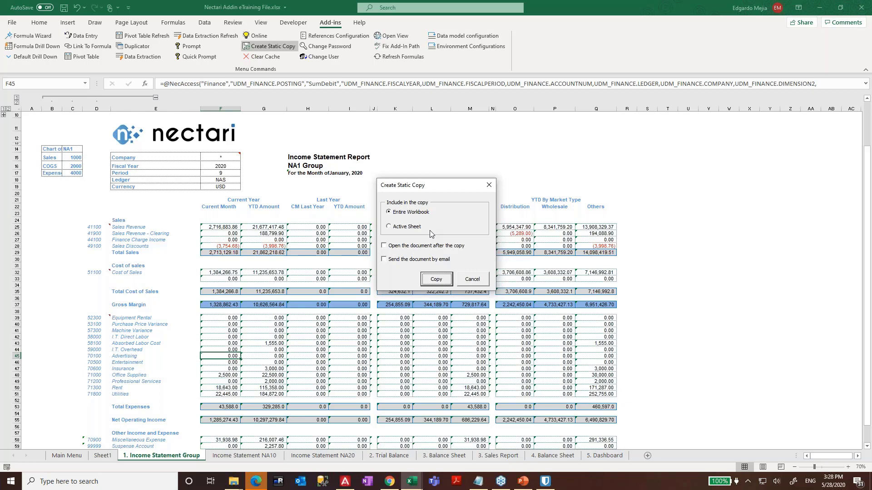
- Create a static copy that opens afterwards and save it as 'Excel Example Nectari Training'
click(407, 247)
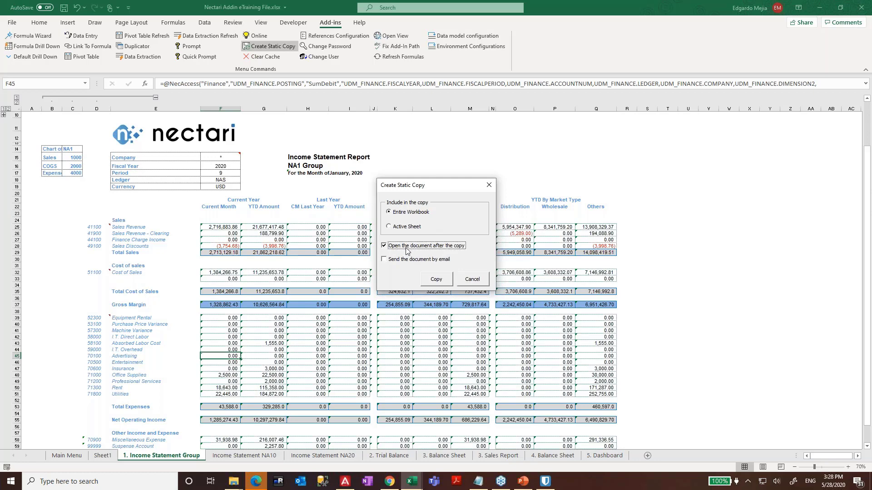
click(429, 280)
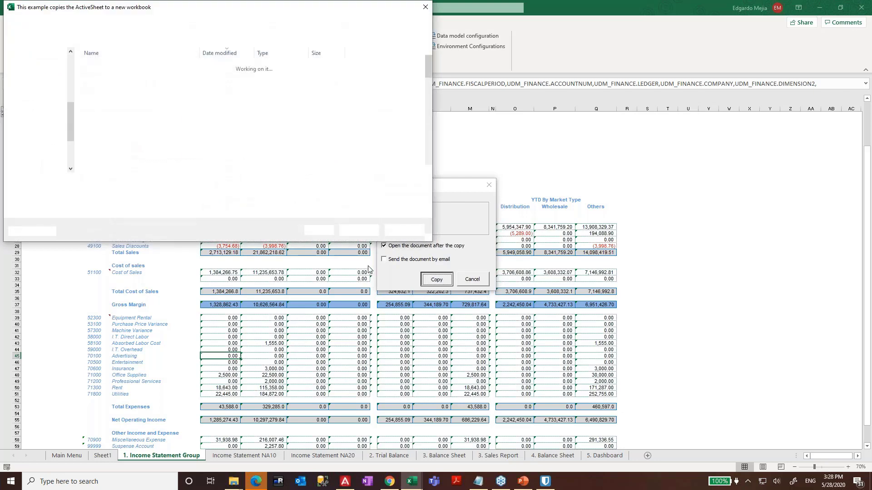
click(153, 183)
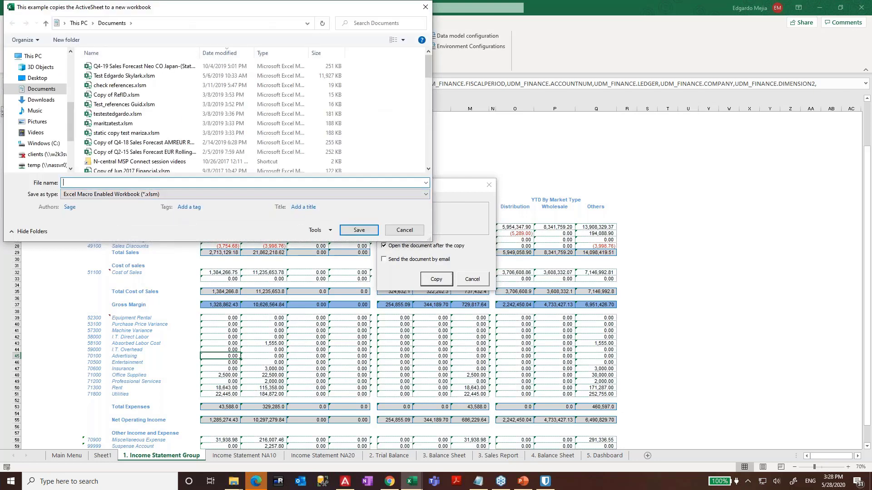
text(Excel Example Nectari Trainin)
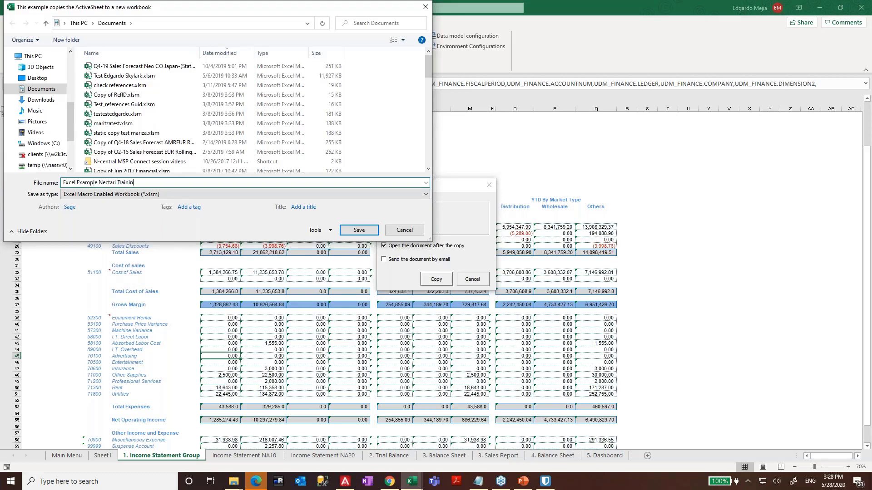
text(g)
click(362, 230)
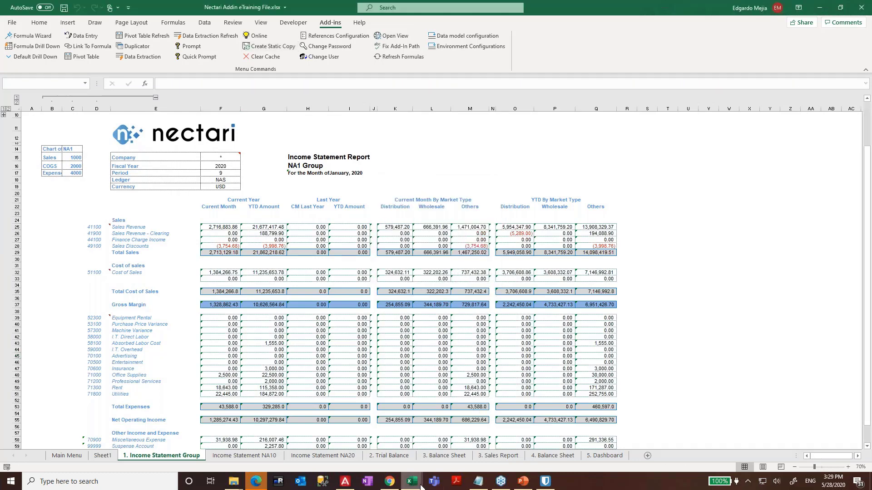
- In the static copy, go to the 1. Income Statement Group sheet and select Sales Revenue F25
mouse_move(412, 481)
click(481, 446)
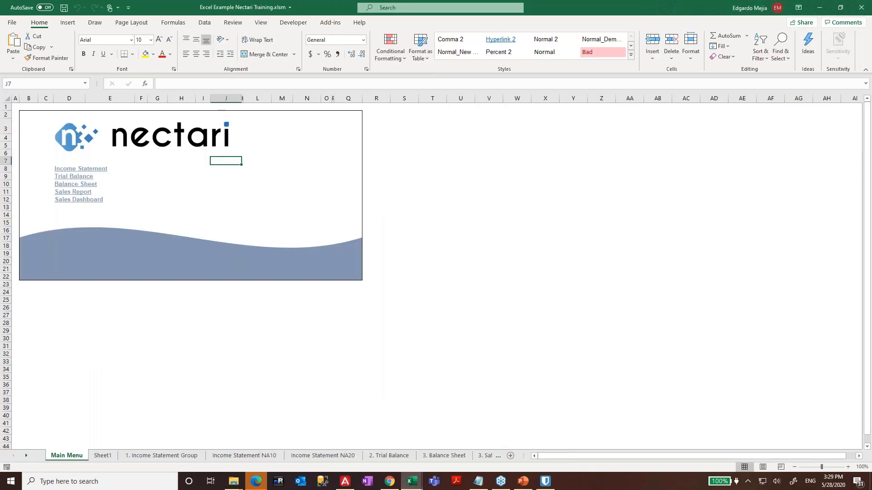
click(466, 278)
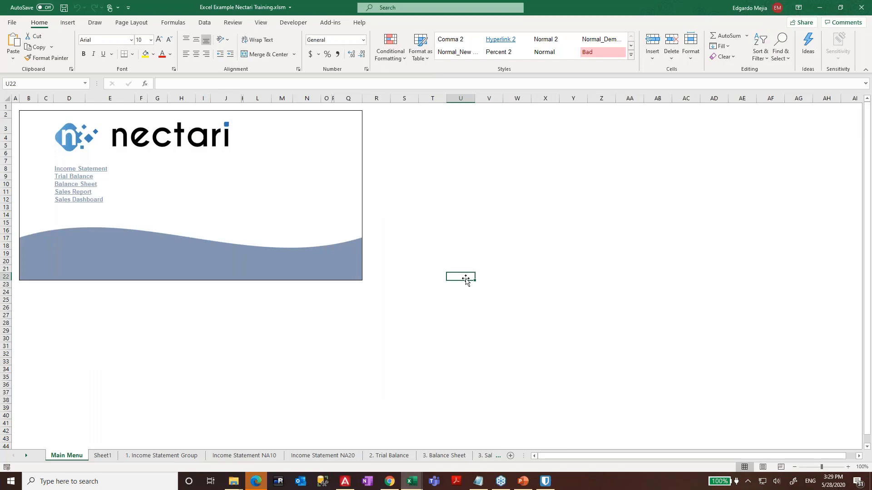
key(Left)
key(Left)
key(Left)
key(ctrl+Page_Down)
key(ctrl+Page_Down)
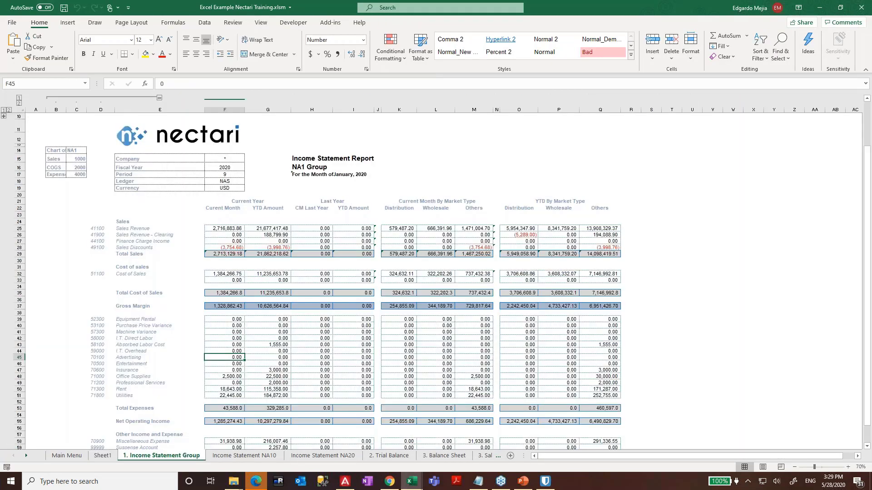
ctrl+scroll(335, 269, up, 2)
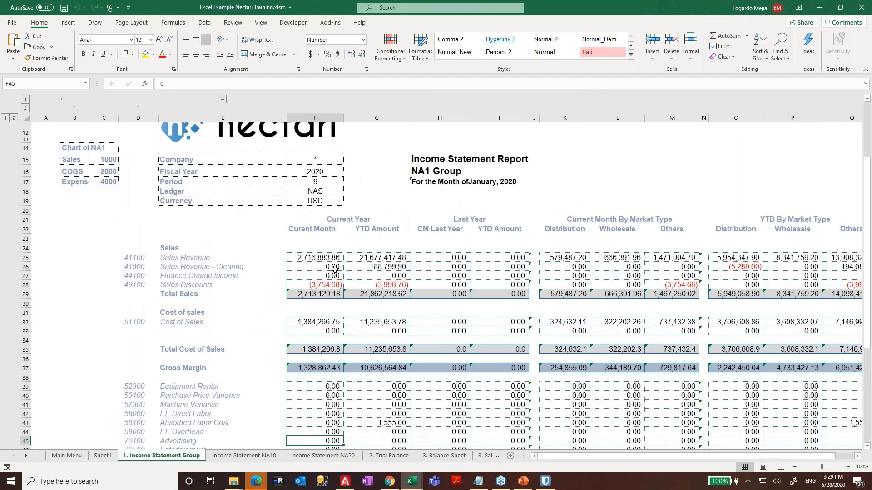
click(335, 269)
key(Up)
key(shift+Right)
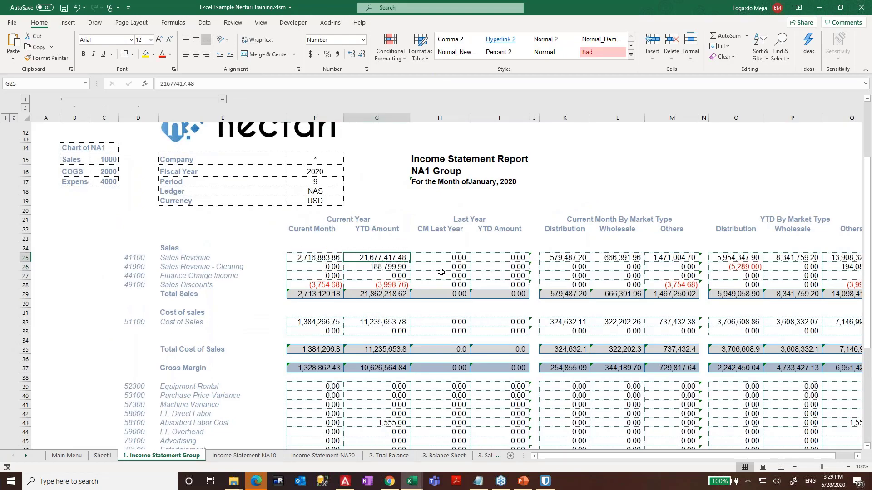
key(shift+Left)
scroll(405, 234, up, 1)
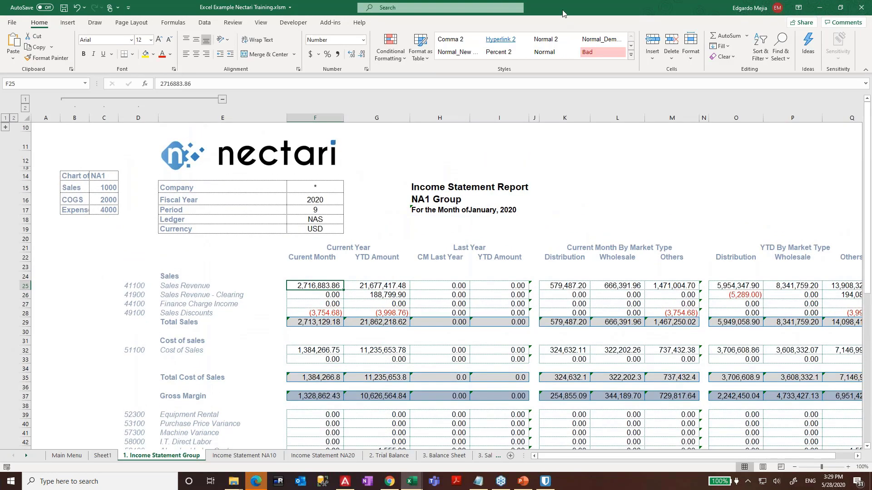
- Snap the original beside the copy and compare F25's formula with the copy's plain value 2716883.86
drag(563, 11, 871, 116)
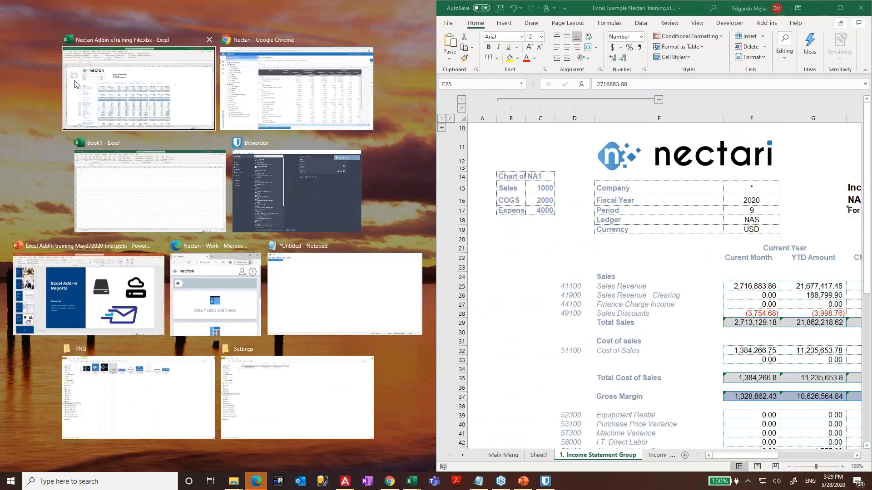
click(116, 87)
click(717, 305)
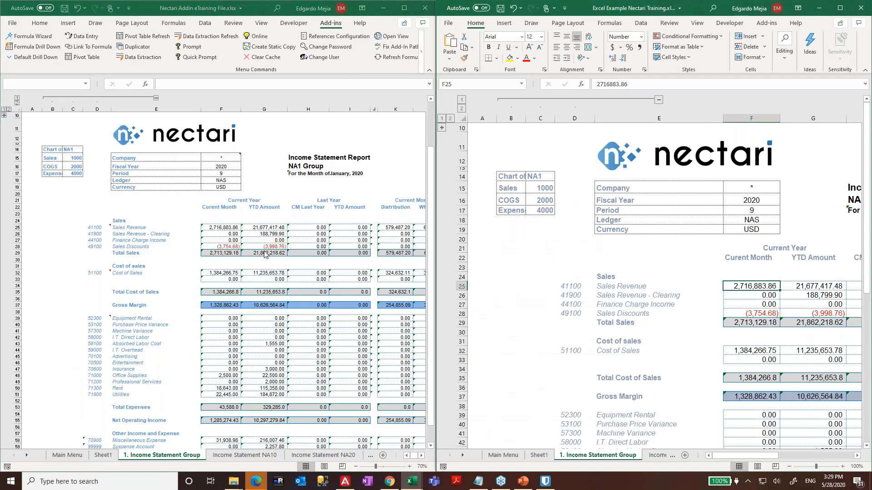
click(205, 228)
key(Right)
key(Right)
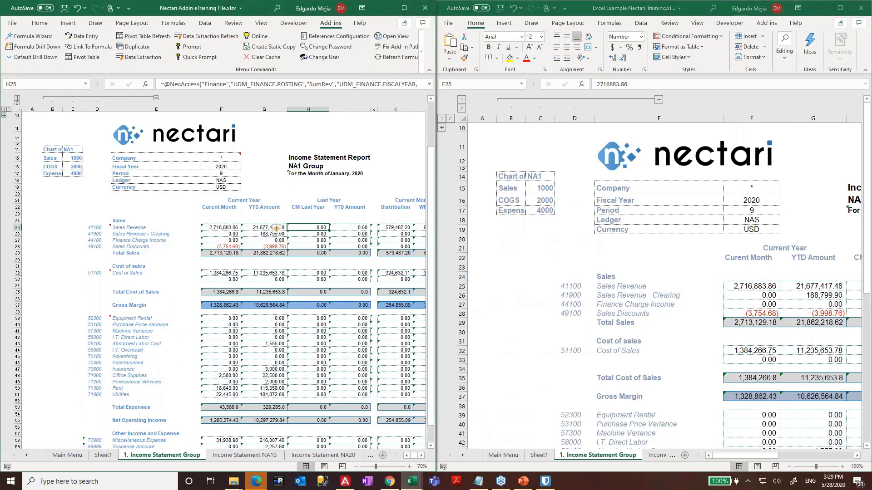
key(Left)
key(Left)
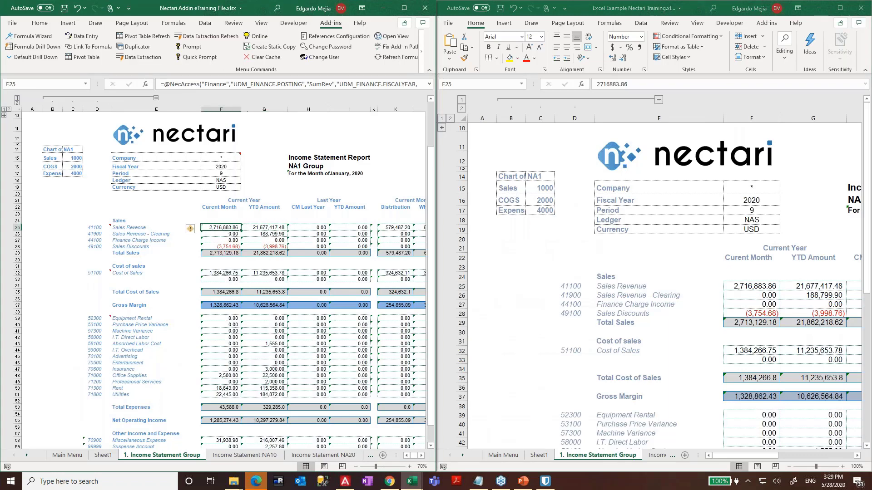
key(shift+Down)
key(shift+Down)
key(shift+Down)
key(shift+Right)
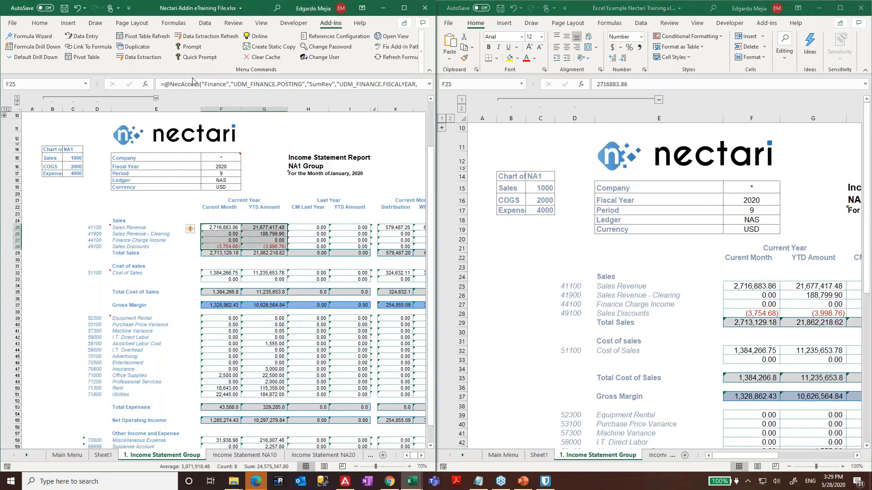
click(753, 291)
drag(629, 84, 586, 84)
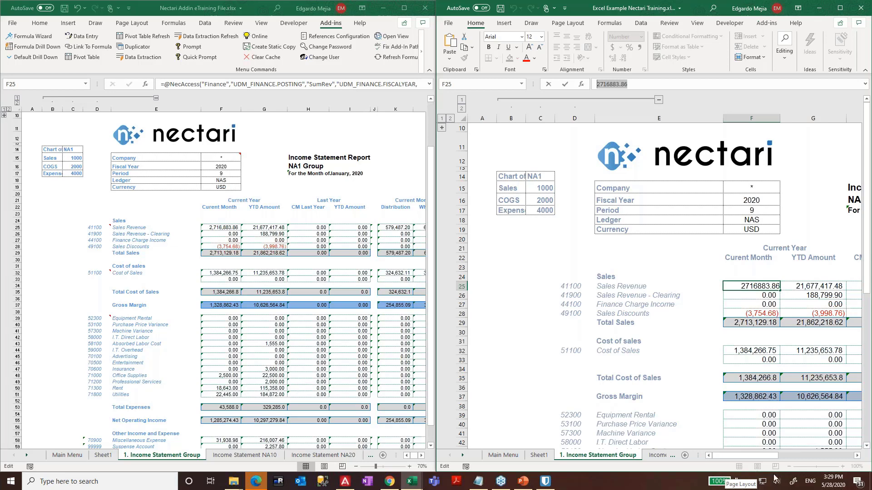
- Inspect the Total Sales F29, Total Cost of Sales F35 and Gross Margin F37 cells without changing them
key(Escape)
click(764, 320)
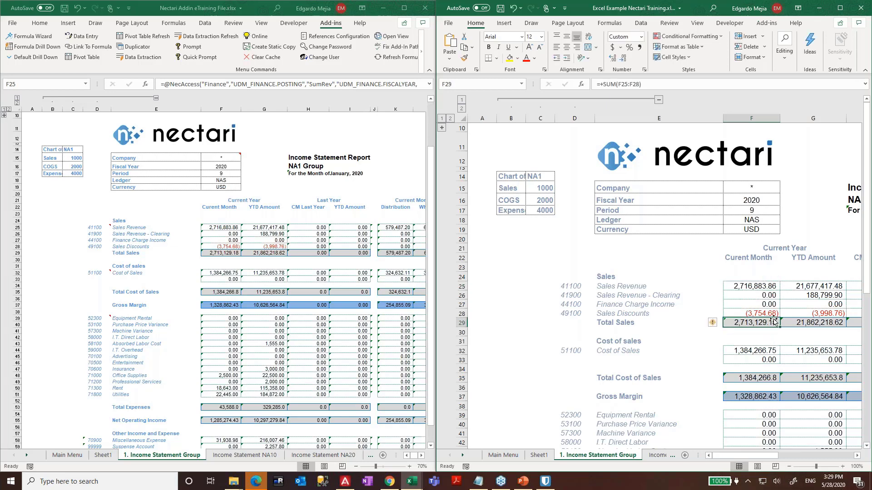
key(F2)
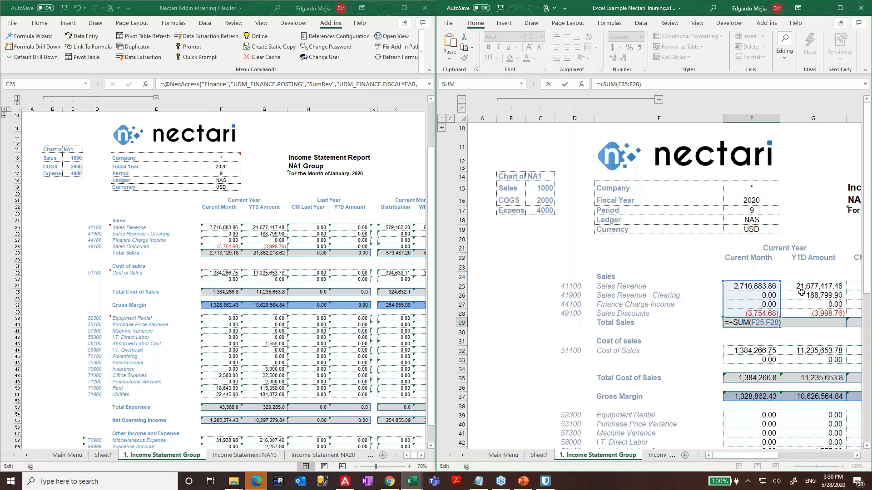
key(Return)
key(Return)
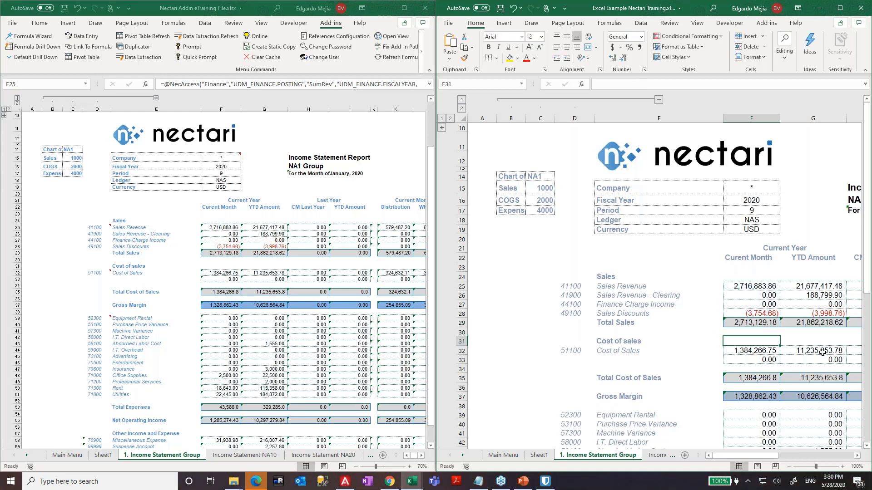
click(756, 378)
double_click(757, 378)
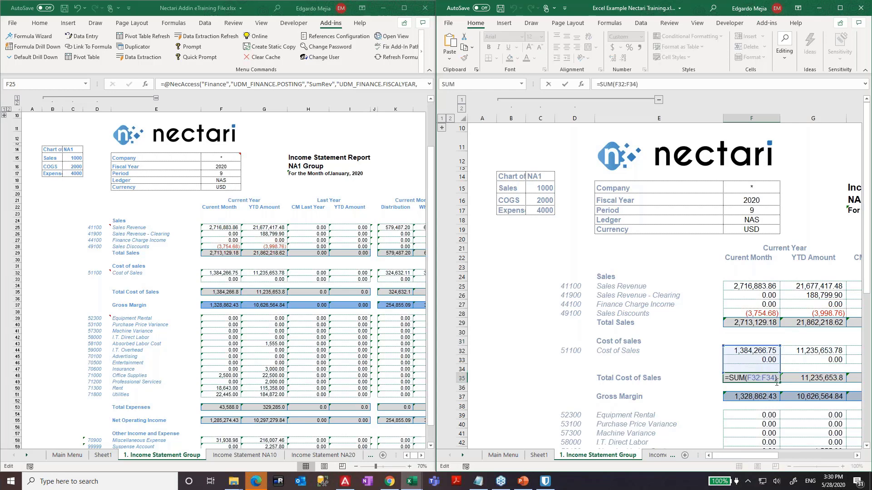
key(Escape)
click(767, 394)
double_click(769, 394)
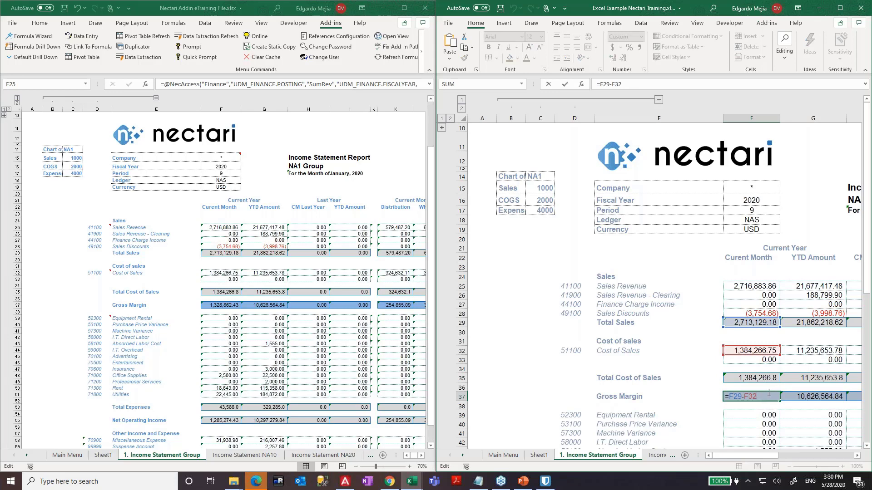
key(Escape)
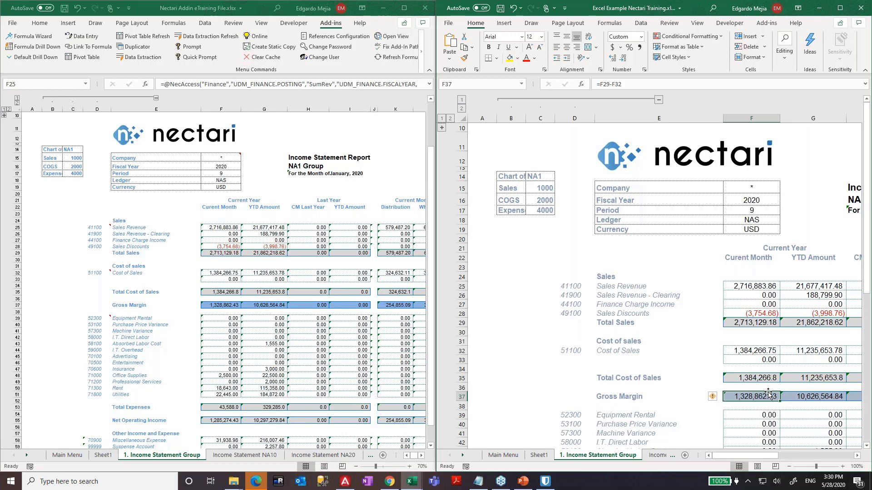
- Collapse the grouped account-code columns B–D and move to the 3. Balance Sheet sheet
click(571, 290)
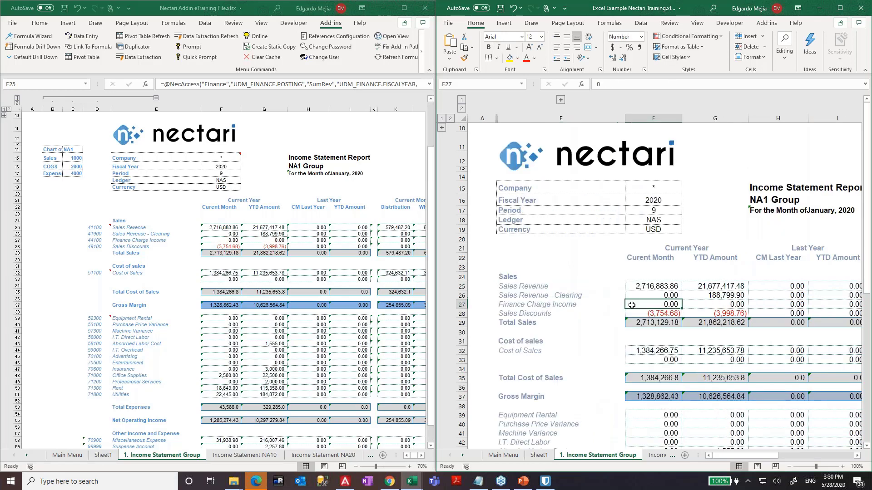
click(631, 305)
key(ctrl+Page_Down)
key(ctrl+Page_Down)
key(ctrl+Page_Down)
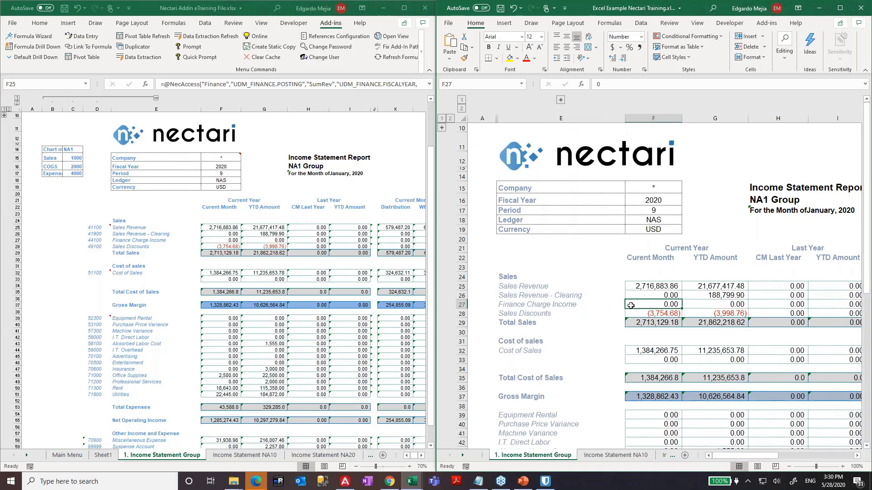
key(ctrl+Page_Down)
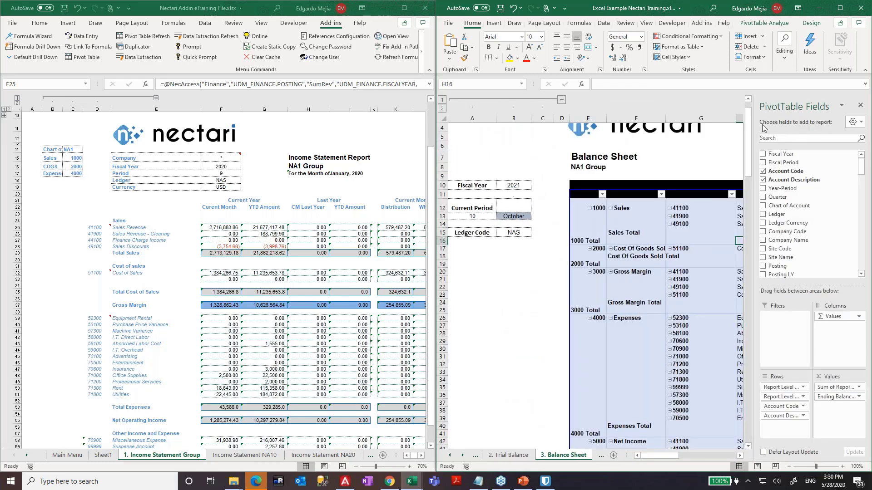
- Maximize the example workbook, then bring up and maximize the Nectari Addin eTraining File workbook
click(840, 8)
mouse_move(468, 238)
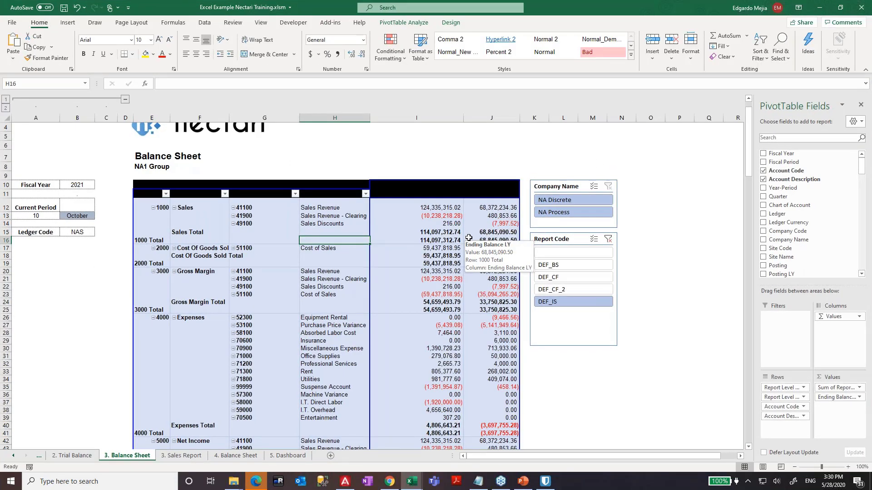
key(alt+Tab)
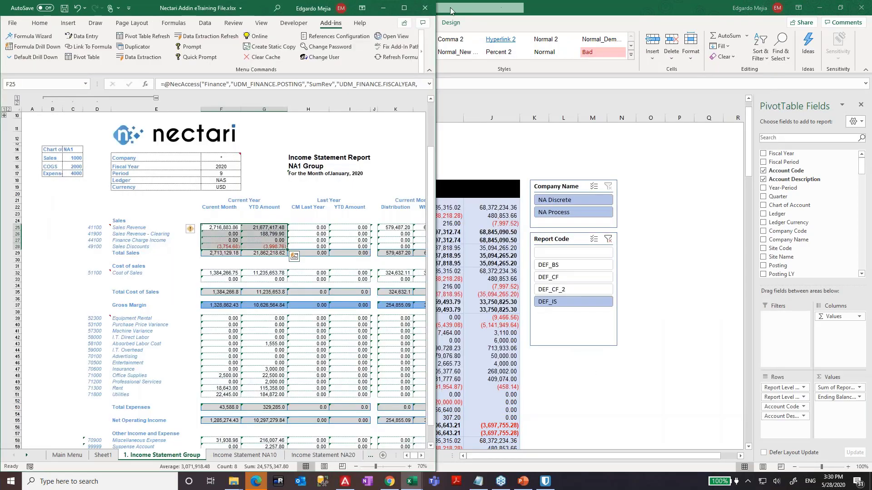
click(401, 9)
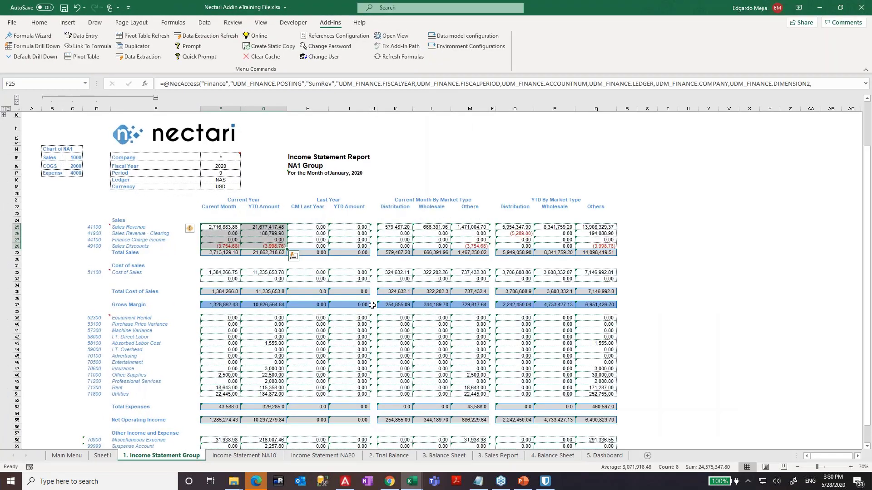
- Flip between the 3. Sales Report and 4. Balance Sheet sheets, ending on 4. Balance Sheet
key(ctrl+Page_Down)
key(ctrl+Page_Down)
key(ctrl+Page_Down)
key(ctrl+Page_Down)
key(ctrl+Page_Down)
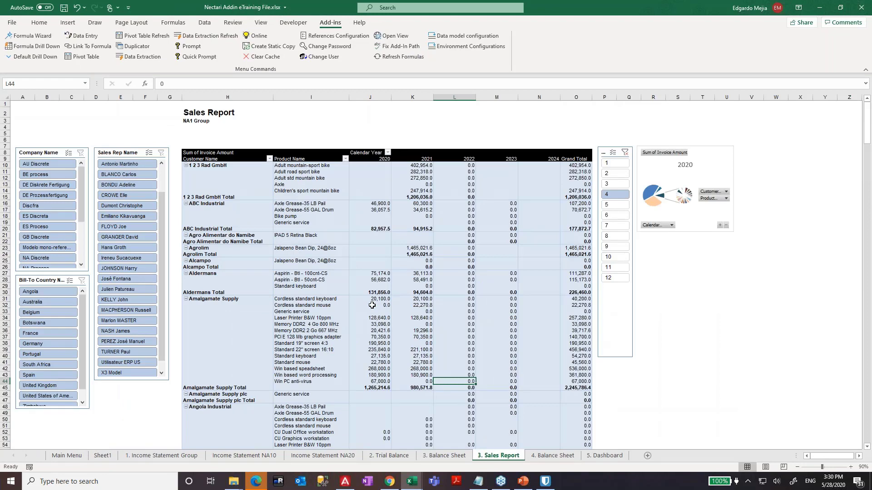
key(ctrl+Page_Down)
key(ctrl+Page_Up)
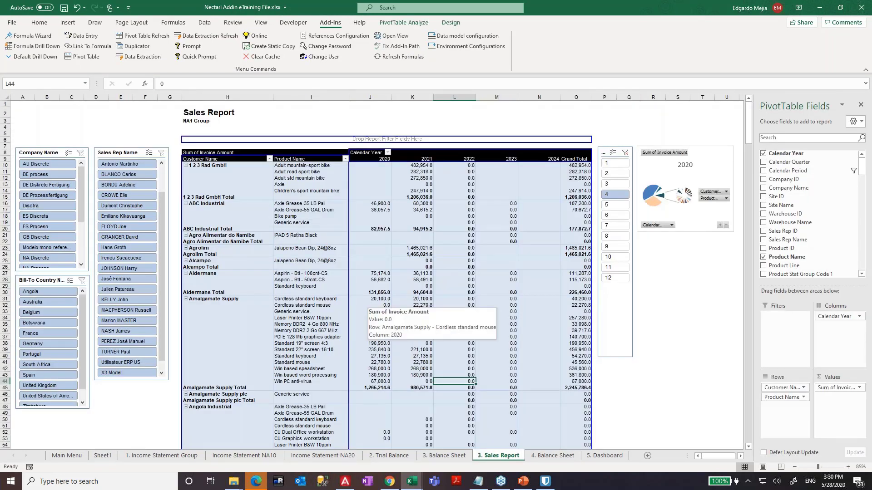
click(867, 130)
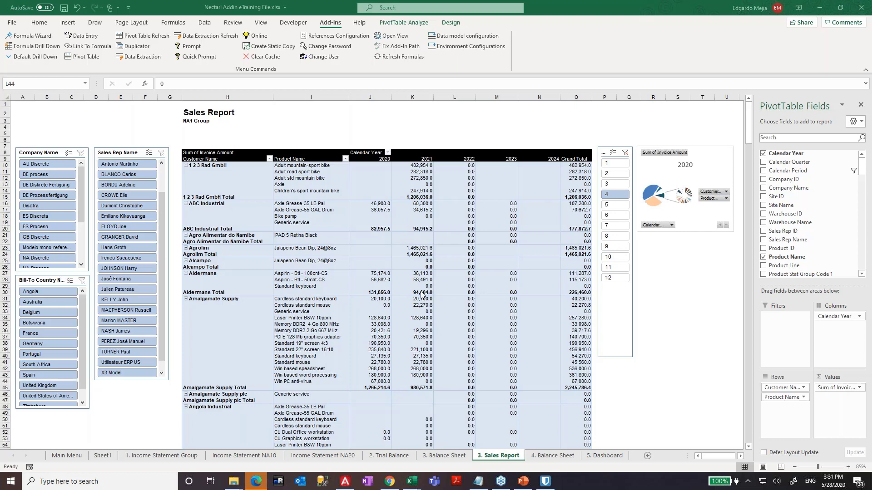
click(463, 249)
key(ctrl+Page_Down)
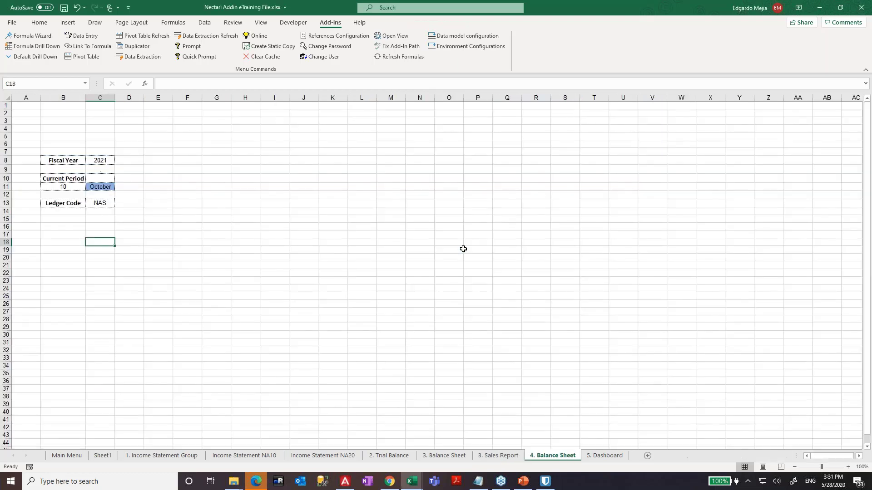
key(ctrl+Page_Up)
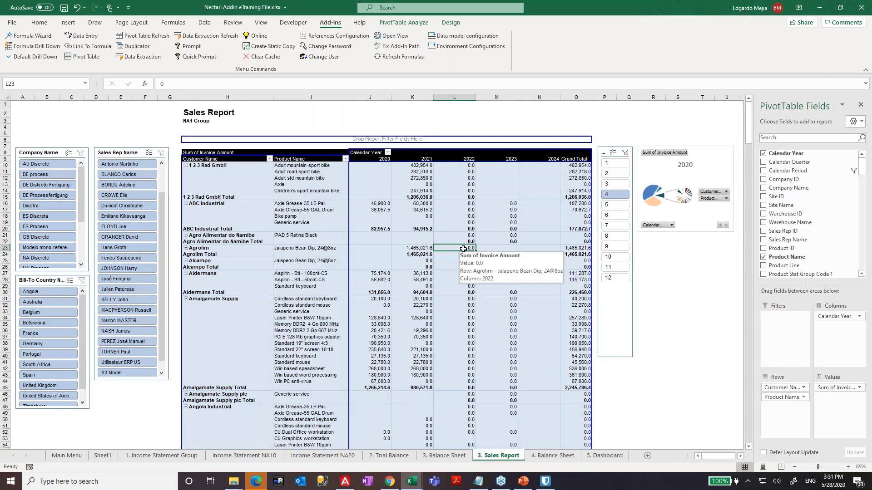
key(ctrl+Page_Down)
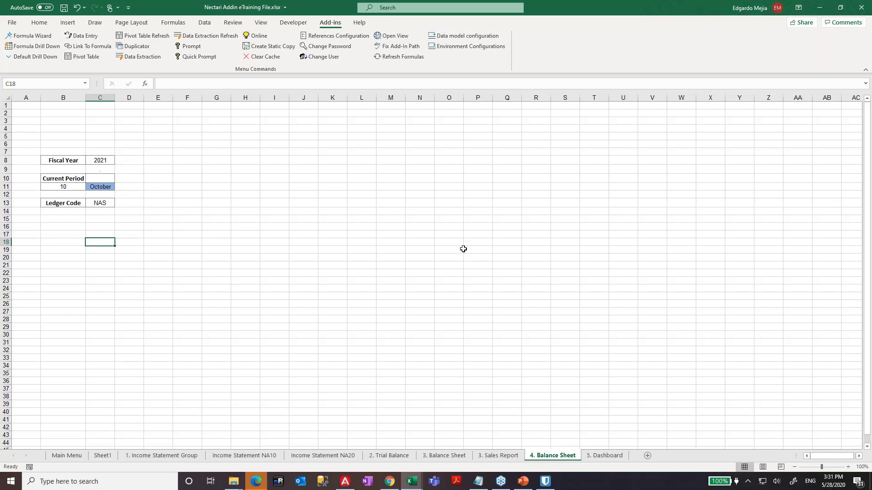
- In Chrome, go to Nectari's Administration Scheduler and start a new job, defaulting to Export and Email
click(392, 480)
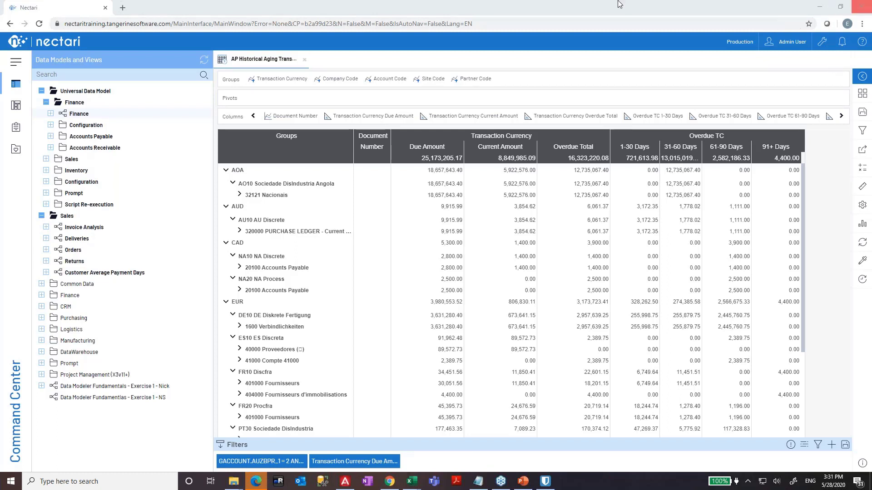
click(820, 42)
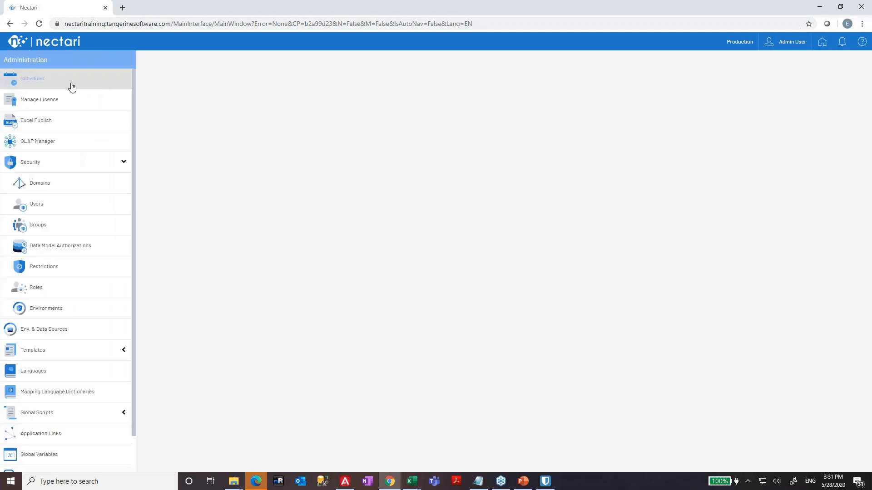
click(30, 85)
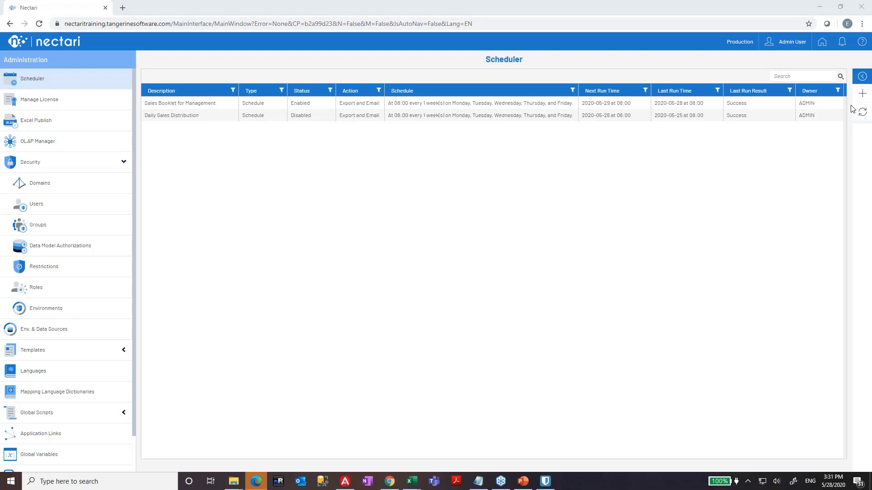
click(862, 93)
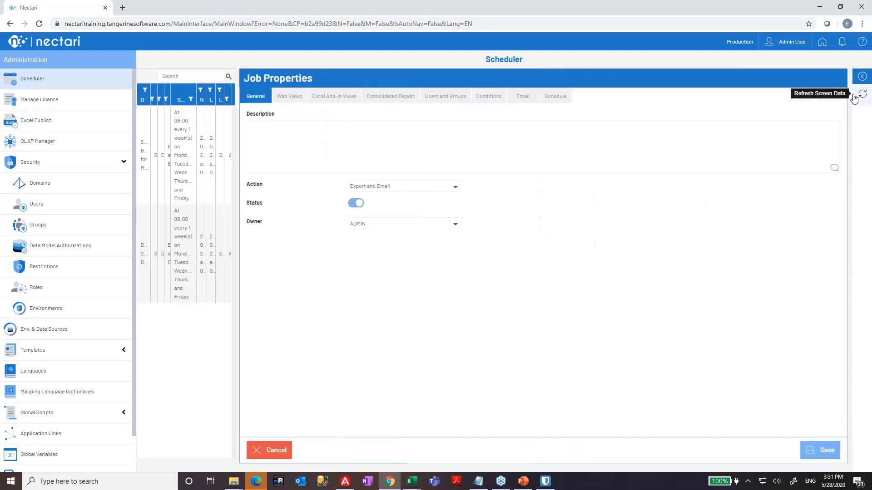
- Add Excel add-in view Addin 1 with export format Excel Addin, then check the Web Views page
click(240, 96)
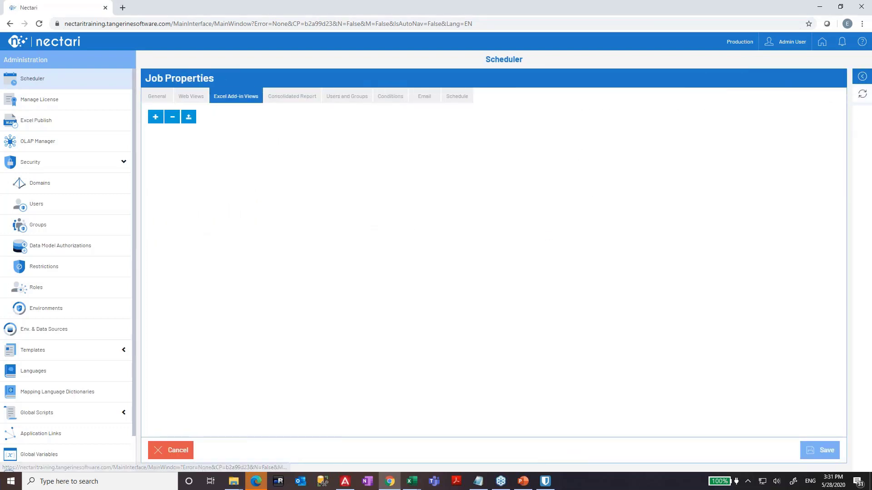
click(155, 117)
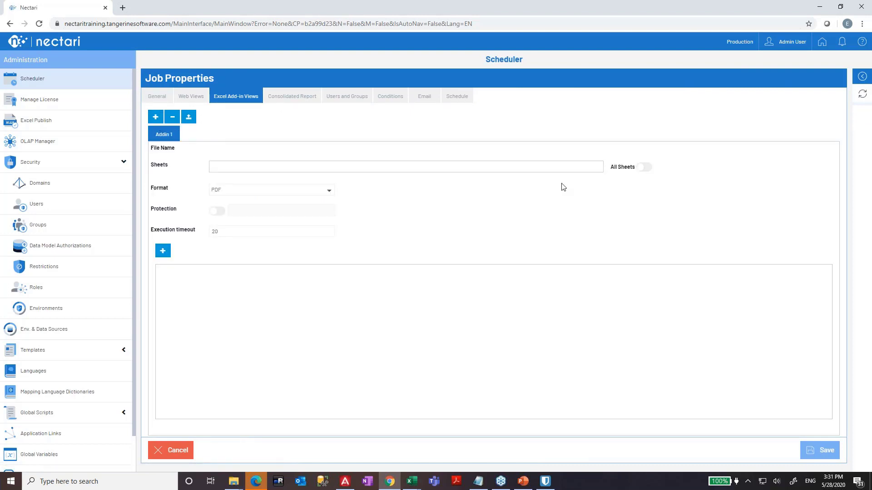
click(230, 193)
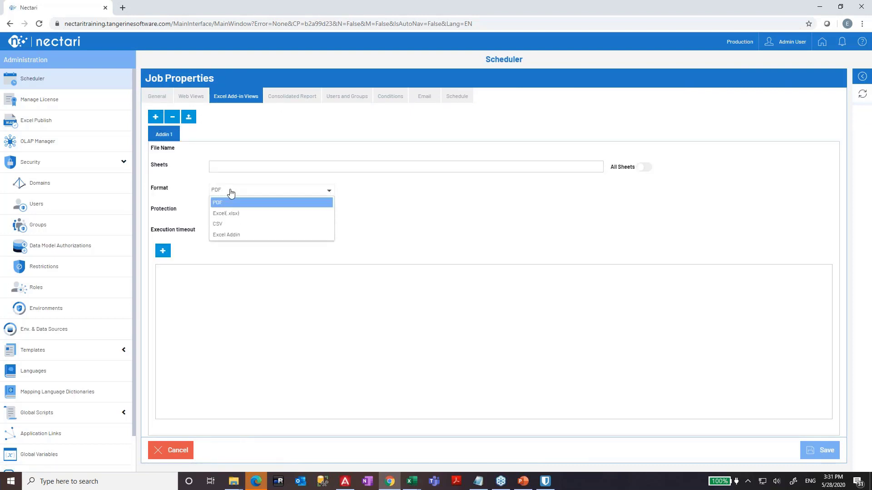
click(228, 214)
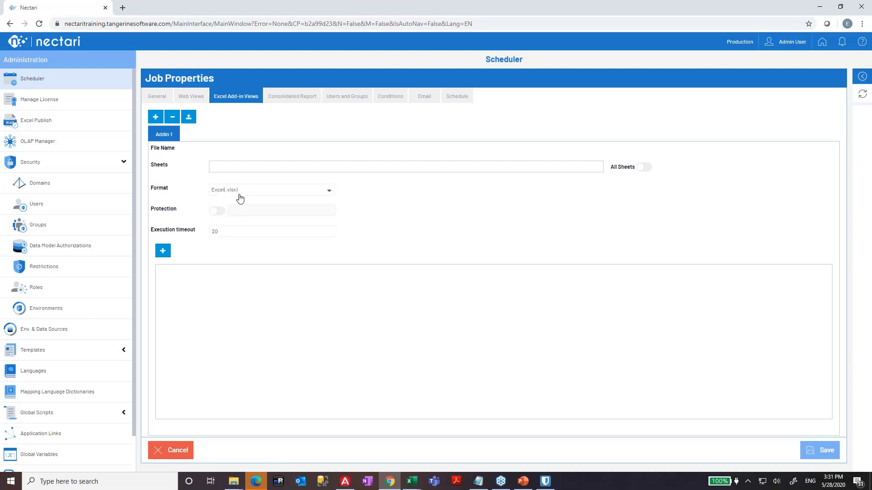
click(243, 195)
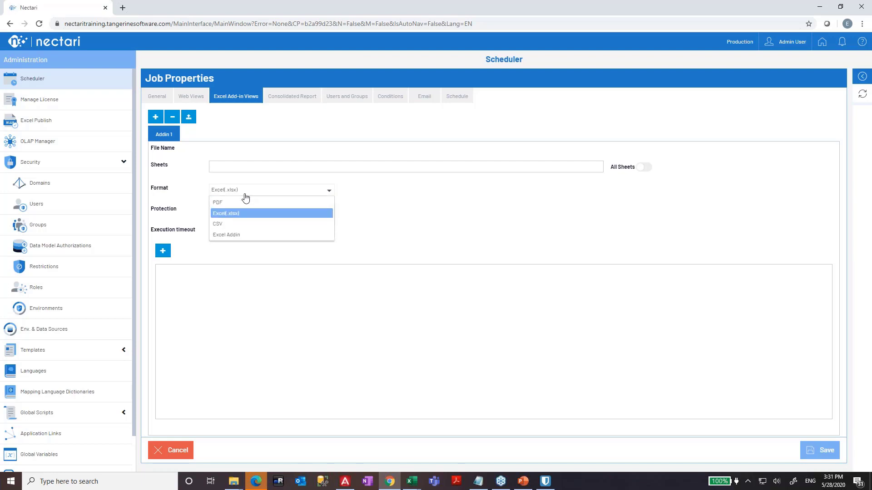
click(235, 235)
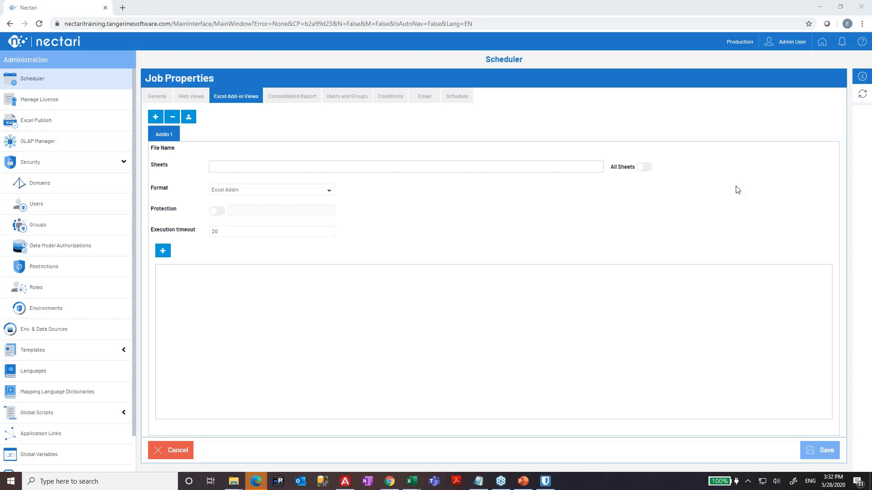
click(524, 239)
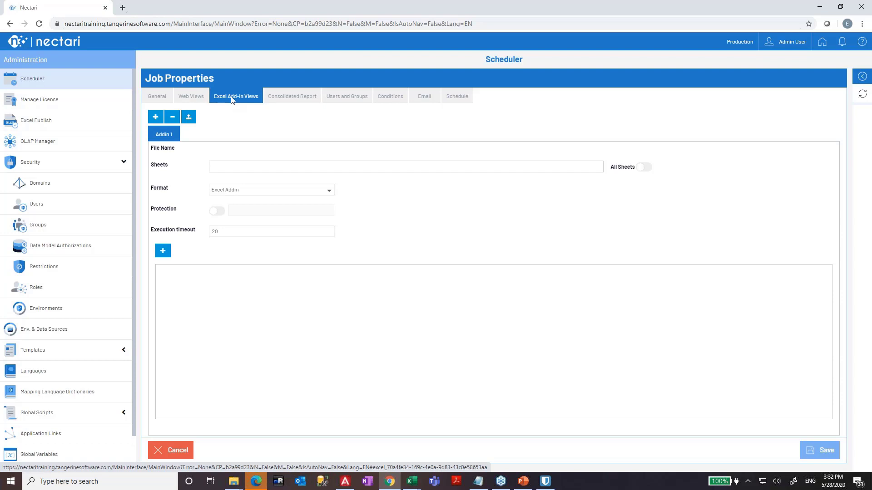
click(191, 100)
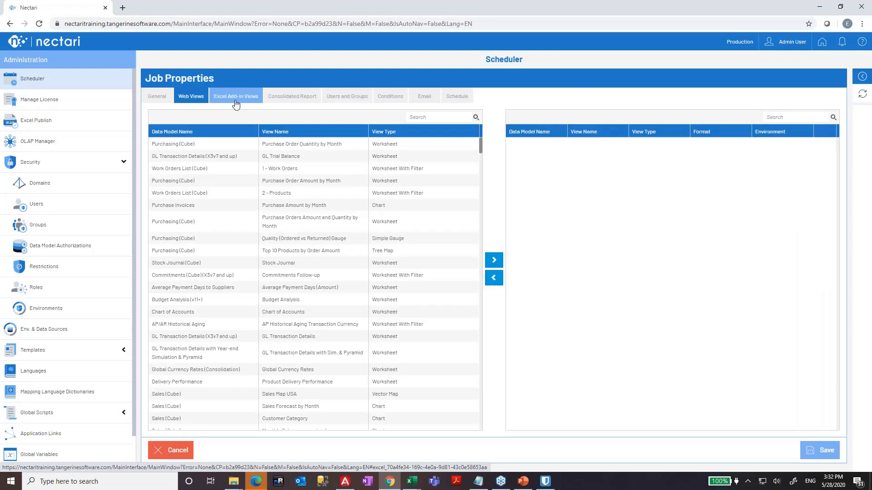
- Review the job's General Action options, then show PowerPoint slide 9 on sharing Excel Add-in Reports
click(234, 102)
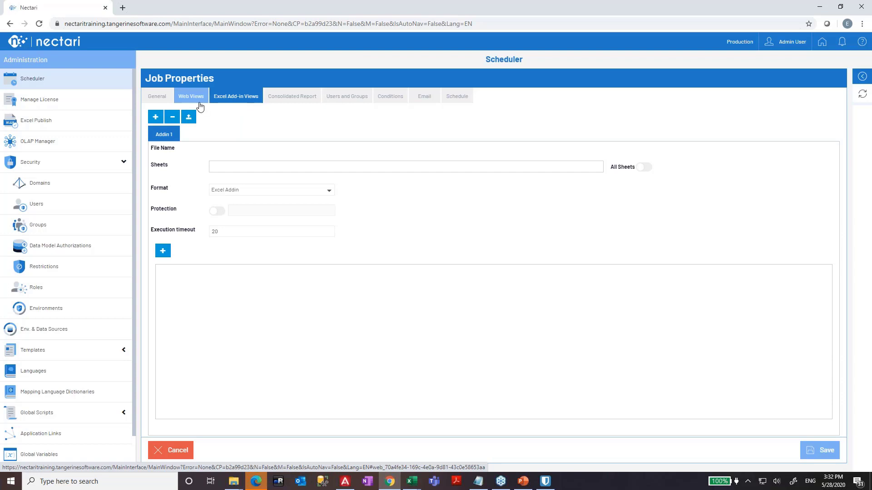
click(165, 98)
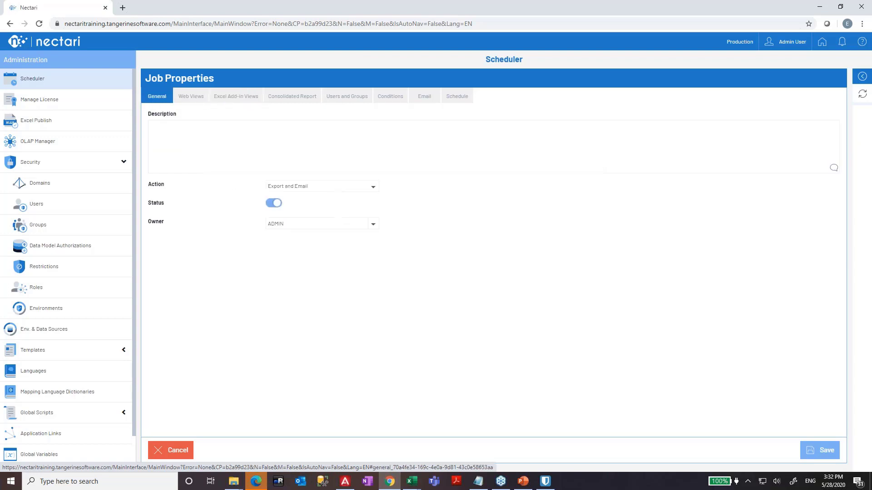
click(324, 188)
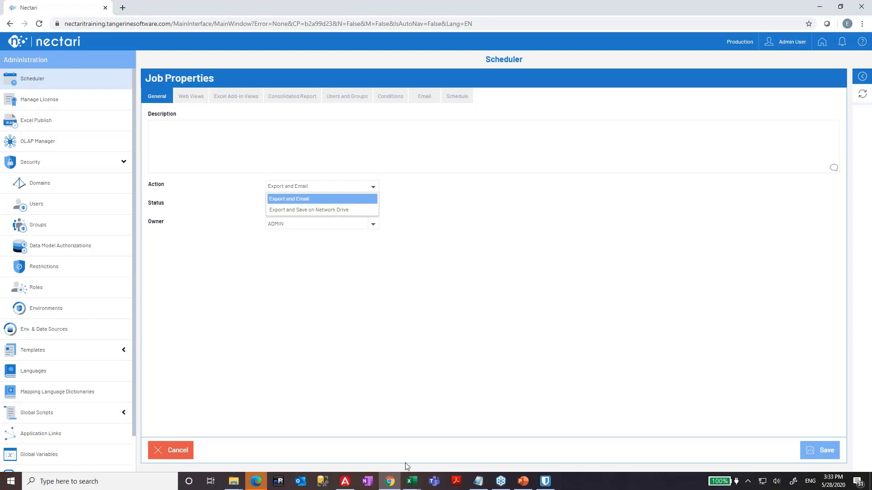
click(524, 482)
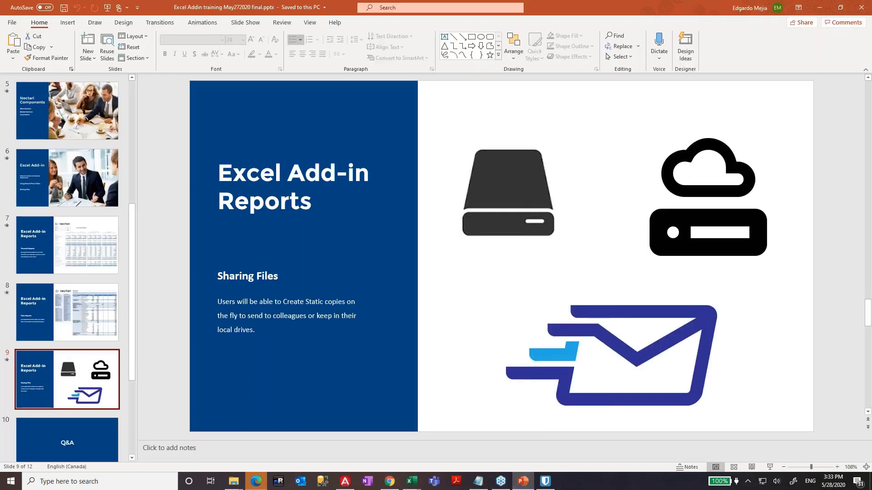
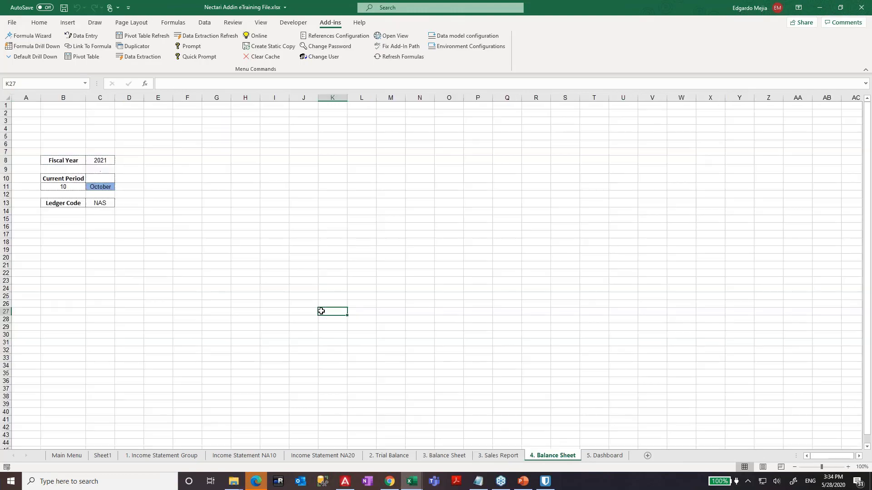
- Return to Excel's Income Statement NA20 sheet and scroll up to its report header
key(ctrl+Page_Up)
key(ctrl+Page_Up)
key(ctrl+Page_Up)
key(ctrl+Page_Up)
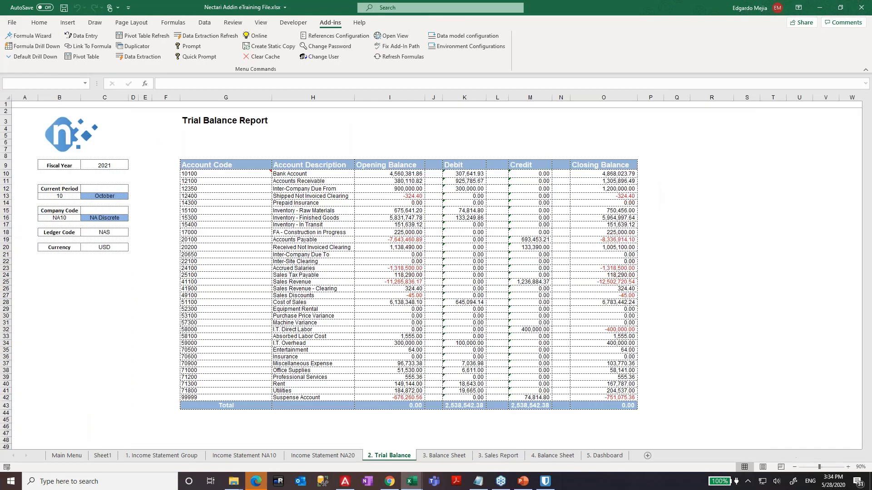
key(ctrl+Page_Up)
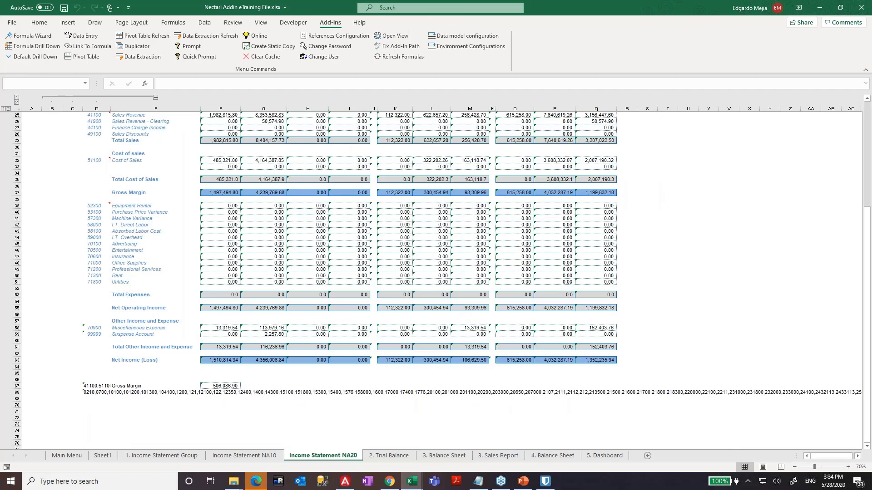
scroll(325, 292, up, 5)
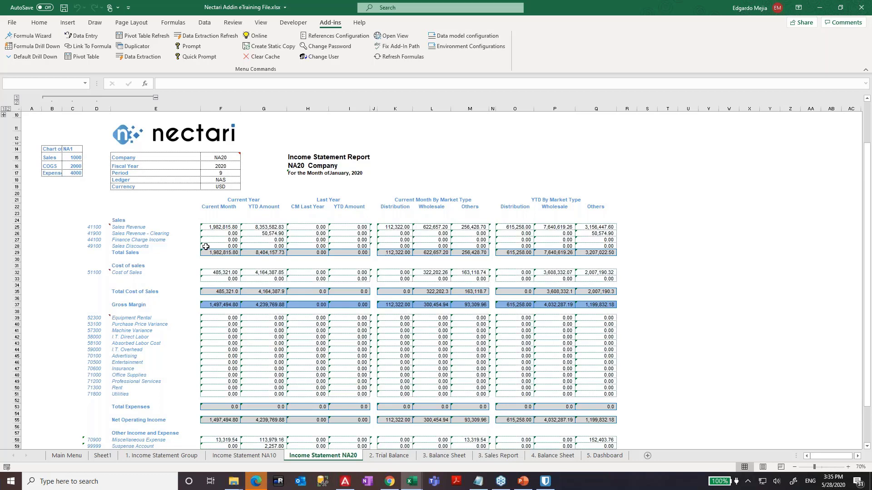
- Clear the Nectari cached data for All references, then reopen Clear Cache and cancel it
click(263, 58)
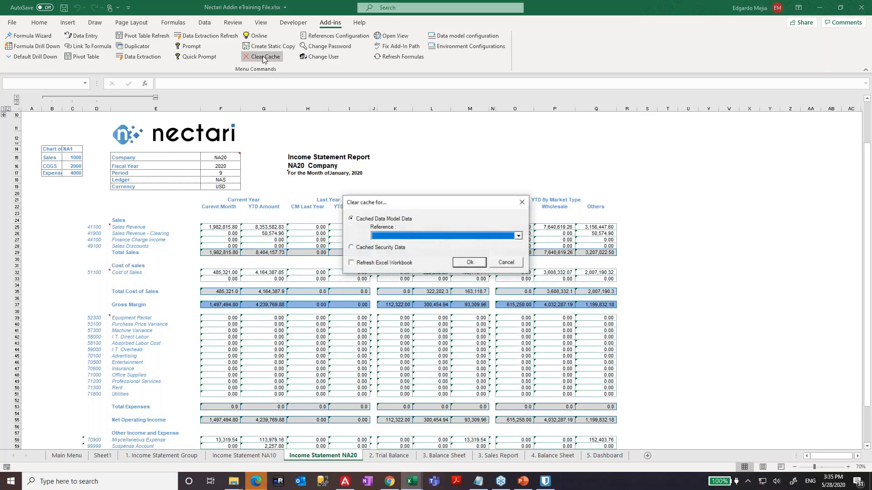
click(415, 236)
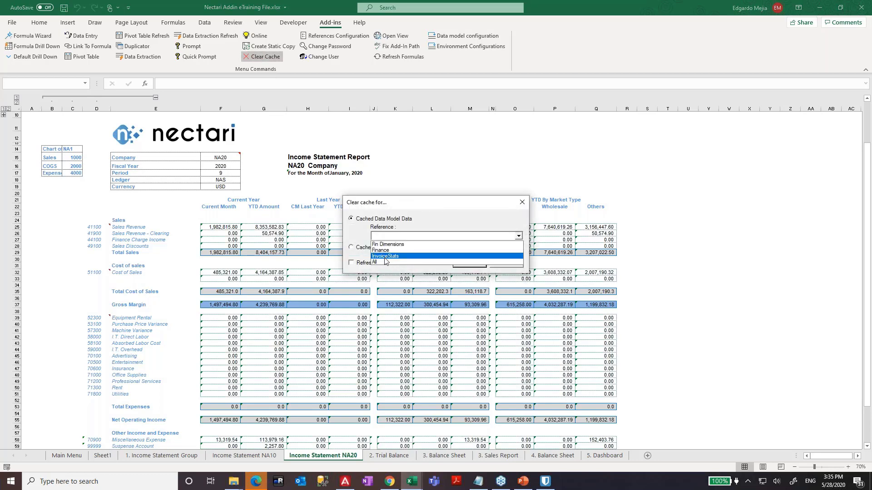
click(385, 262)
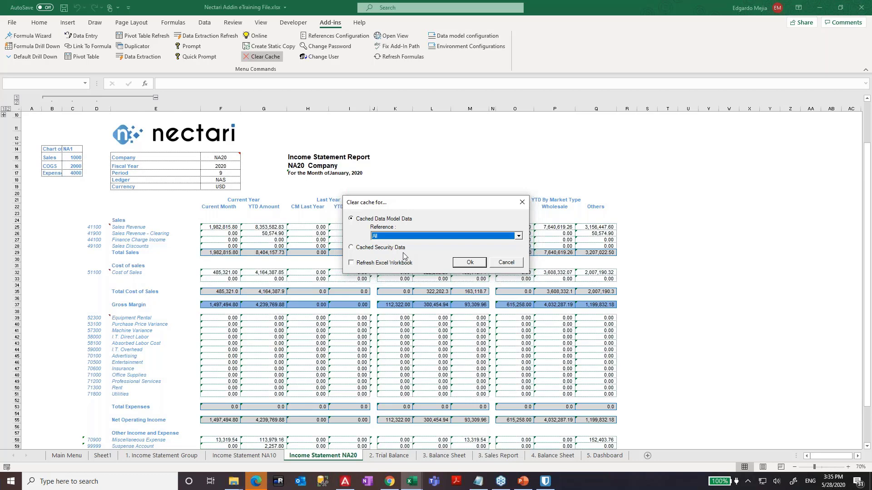
click(471, 263)
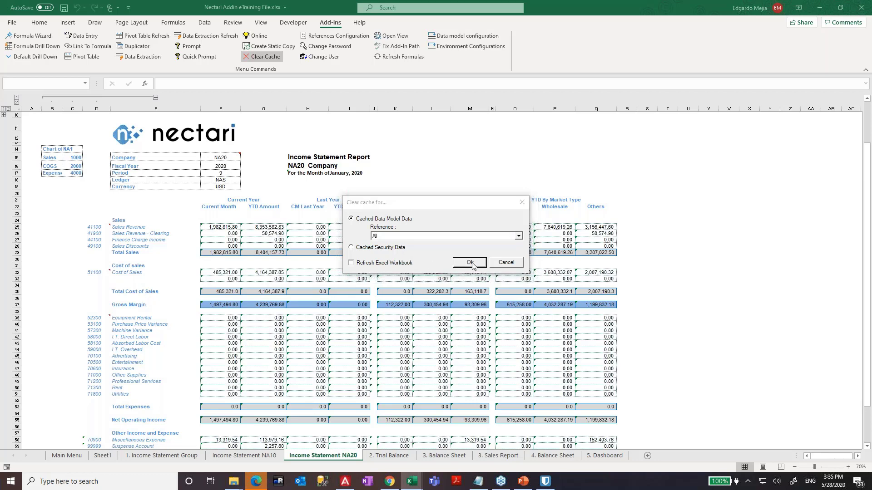
click(423, 261)
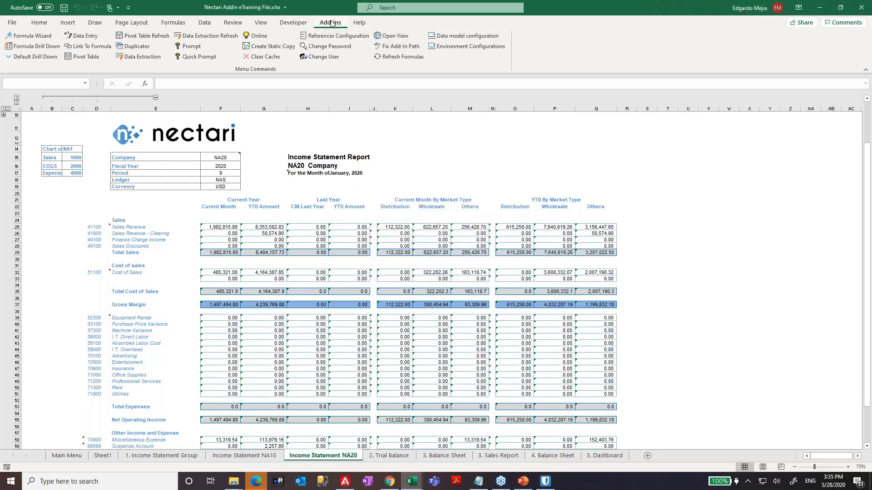
click(263, 56)
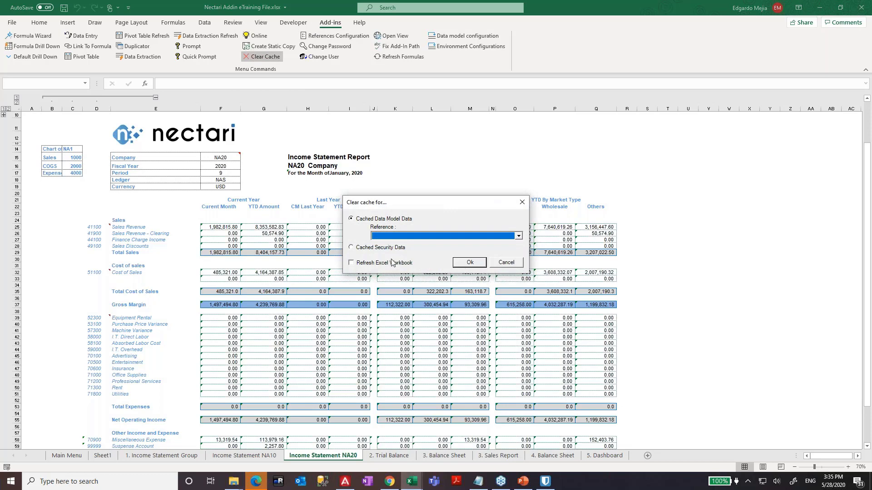
click(505, 262)
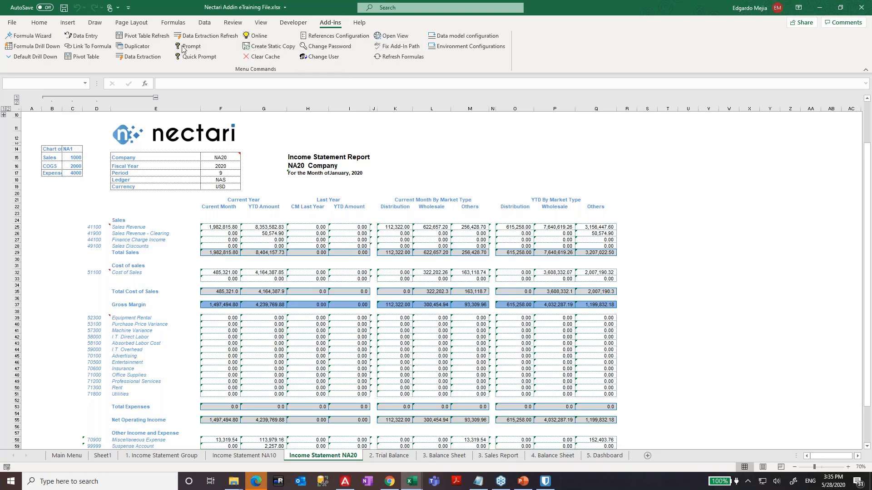
- Refresh Nectari formulas, inspect H26's NecAccess formula, and discard a +month(today) edit in F17
click(392, 58)
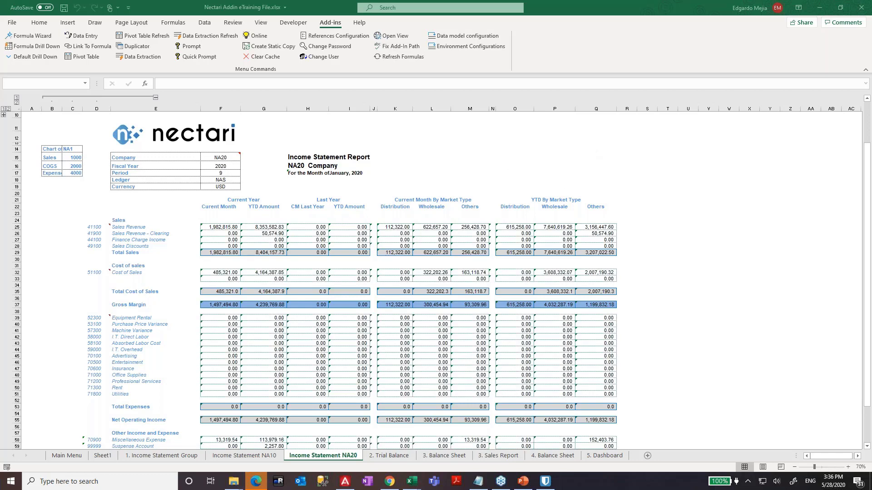
click(289, 234)
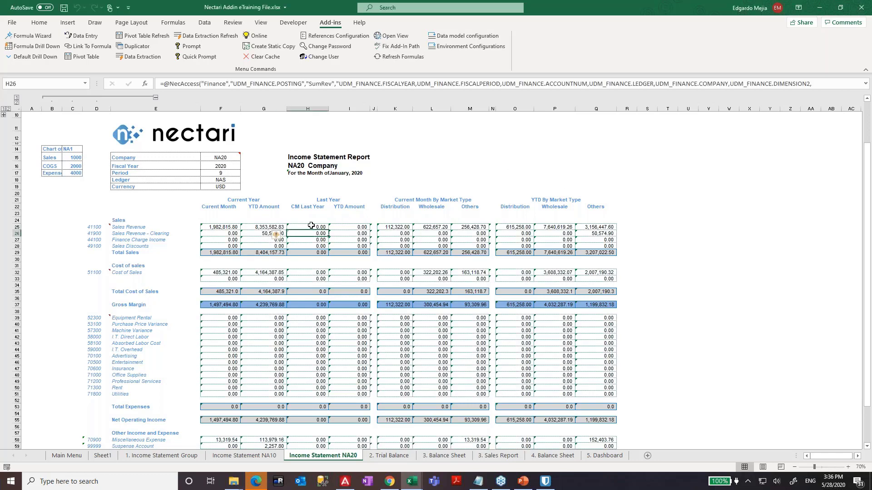
click(214, 173)
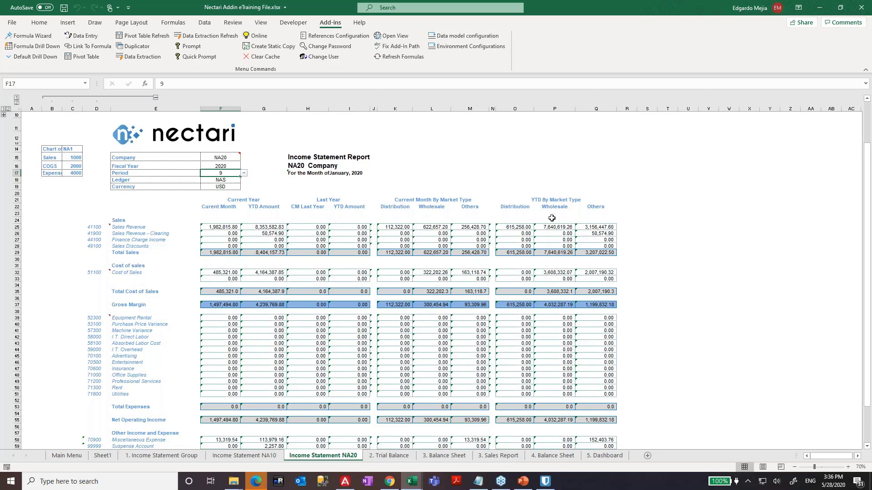
text(+)
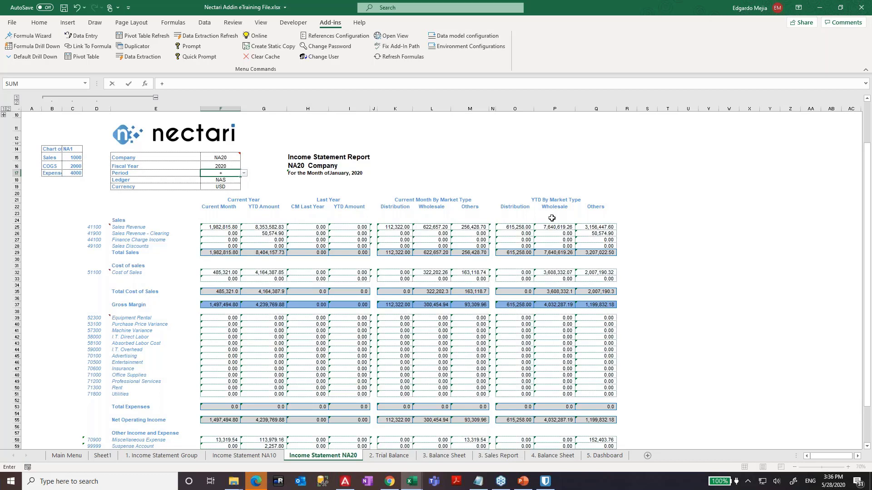
text(month)
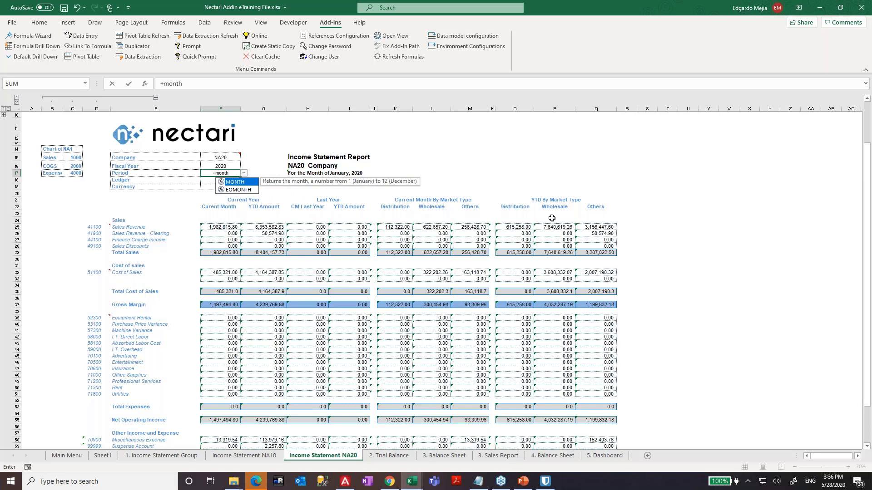
text((toda)
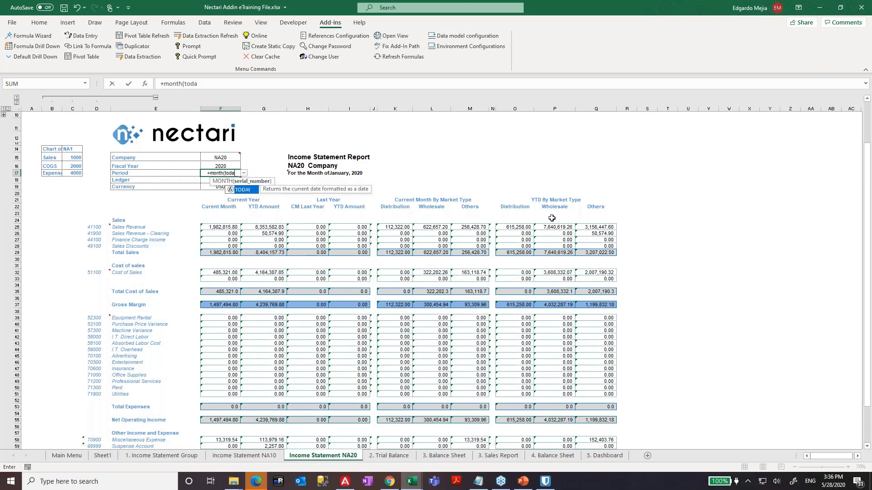
text(y))
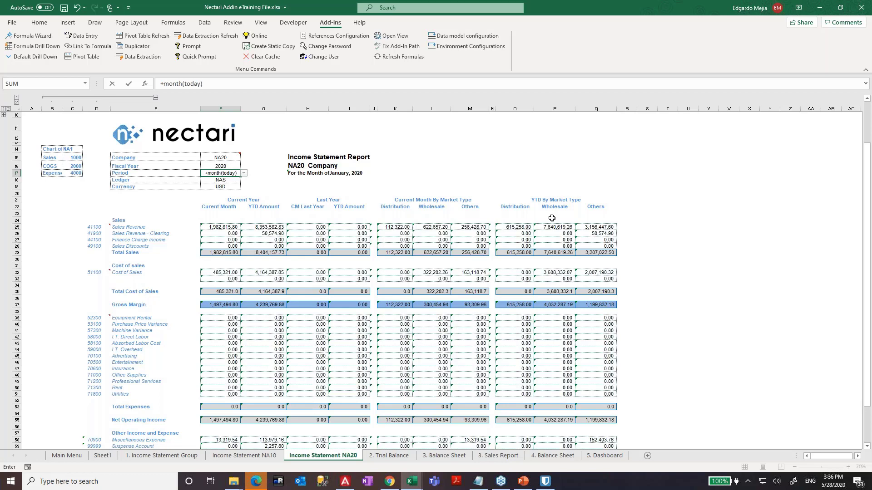
key(Return)
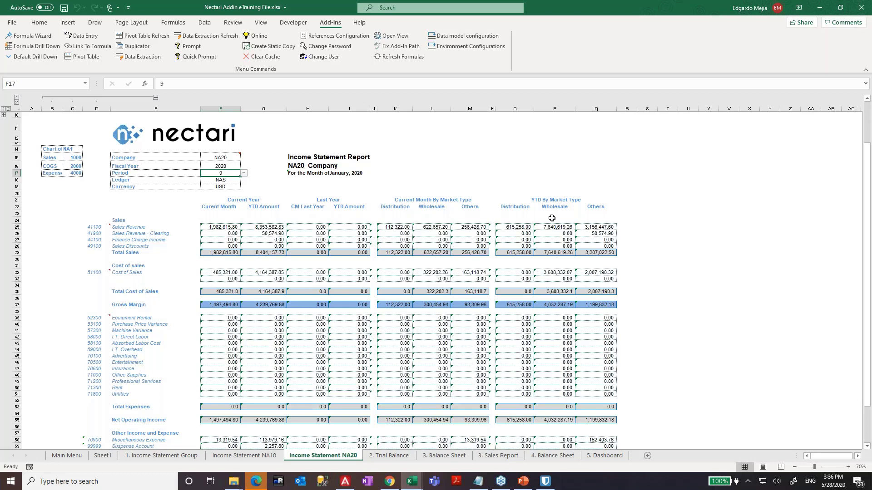
- Bring Excel back to the front and save the Nectari Addin eTraining File workbook
click(390, 482)
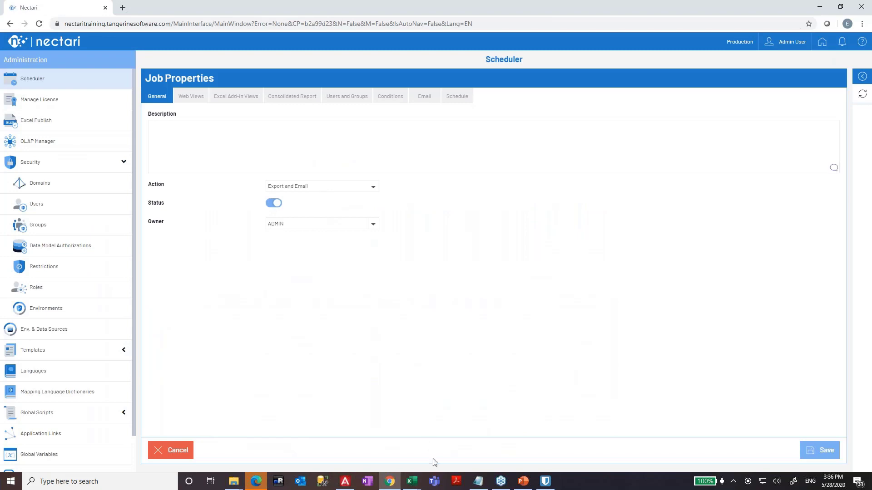
mouse_move(411, 481)
click(459, 439)
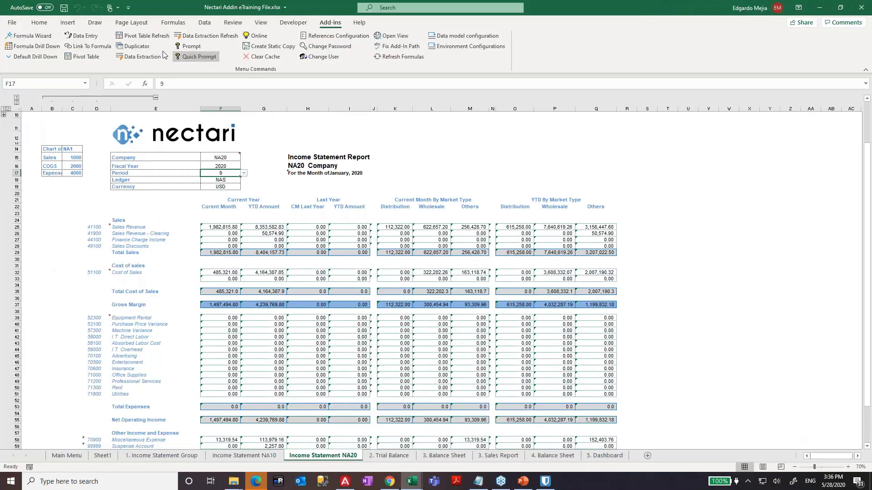
click(64, 8)
- Copy the workbook's folder path from the Save As browser, then close it and return
click(14, 23)
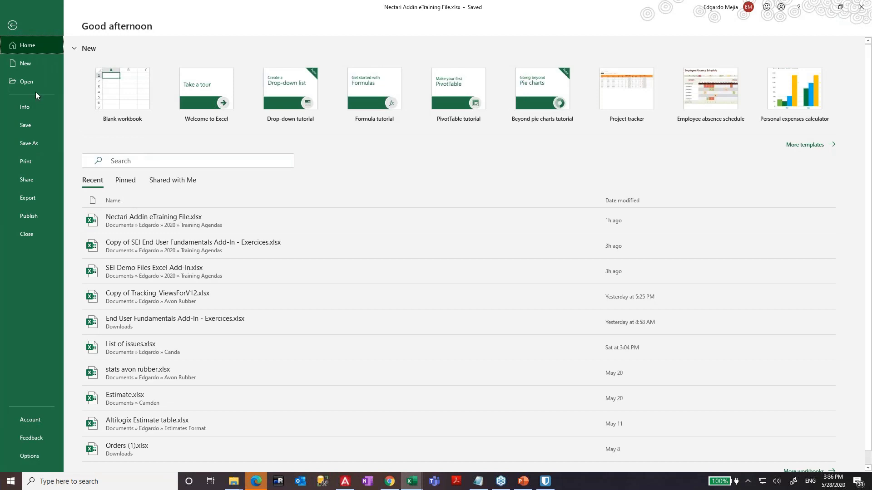
click(33, 144)
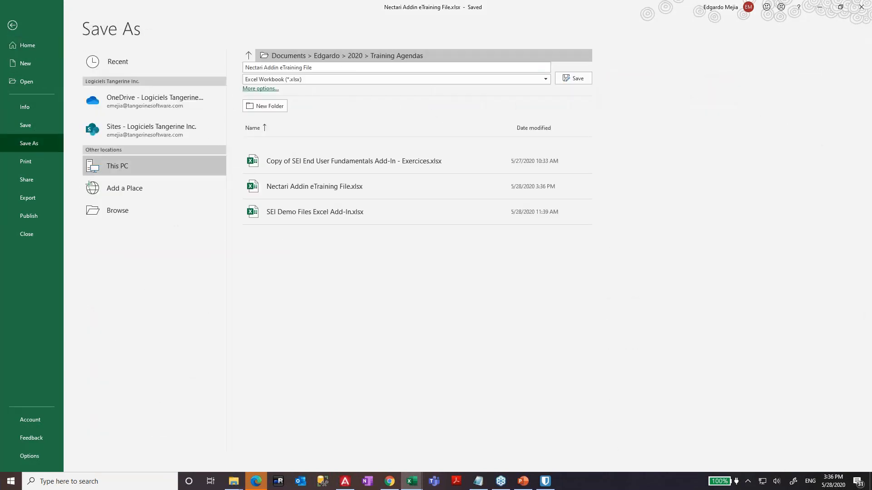
click(350, 56)
click(370, 24)
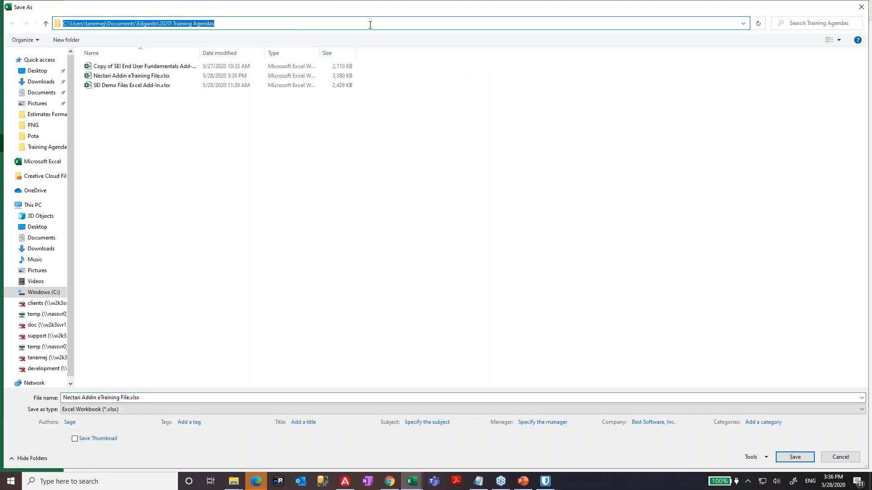
key(ctrl+c)
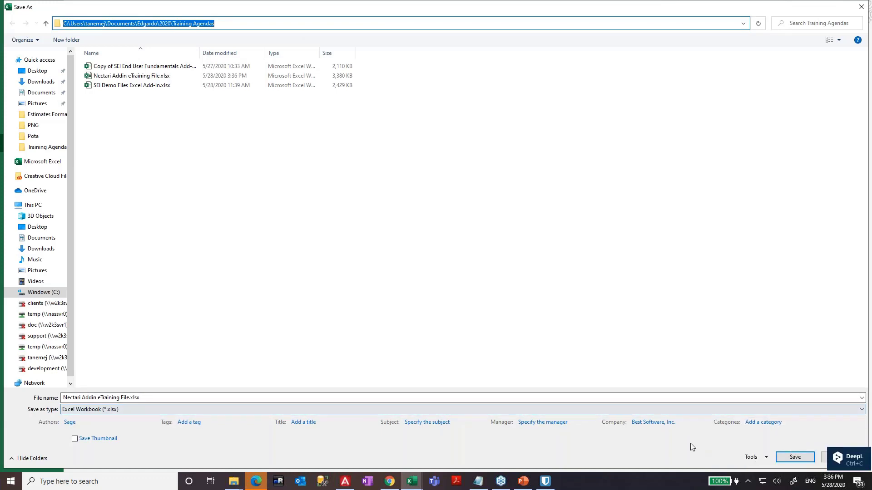
click(861, 8)
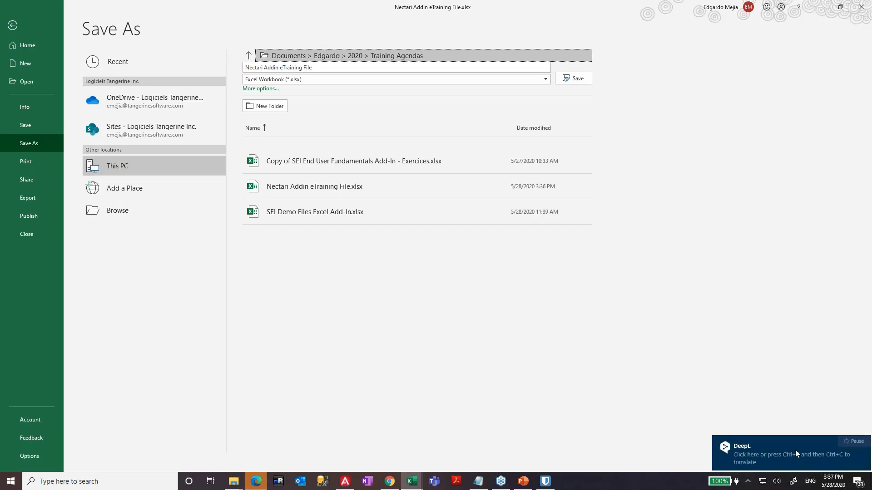
key(Escape)
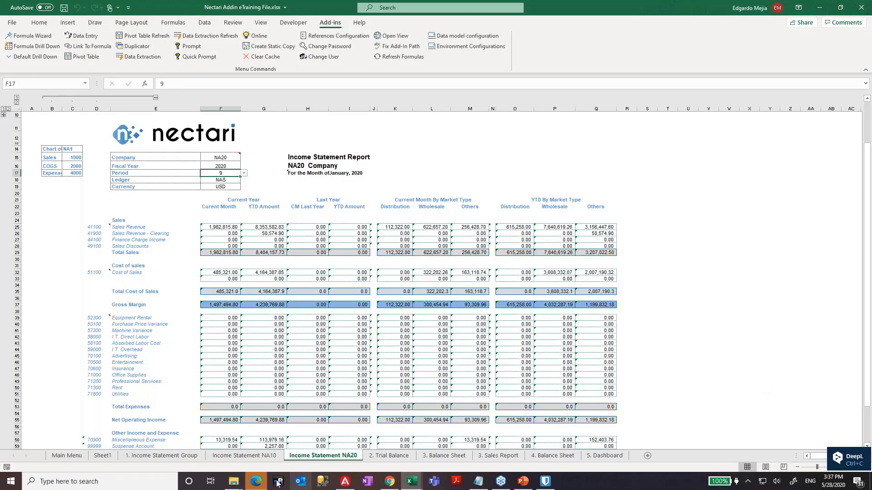
- Abandon the current scheduler job without uploading a workbook
click(386, 482)
click(237, 99)
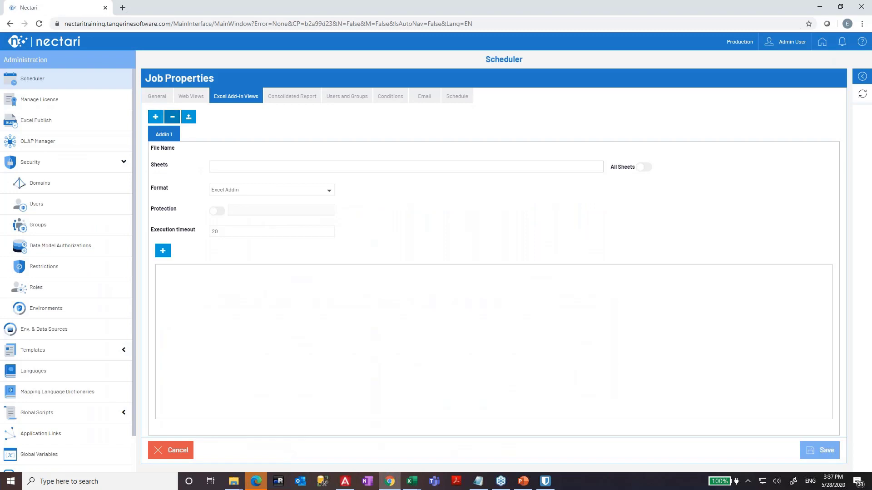
click(189, 119)
click(561, 123)
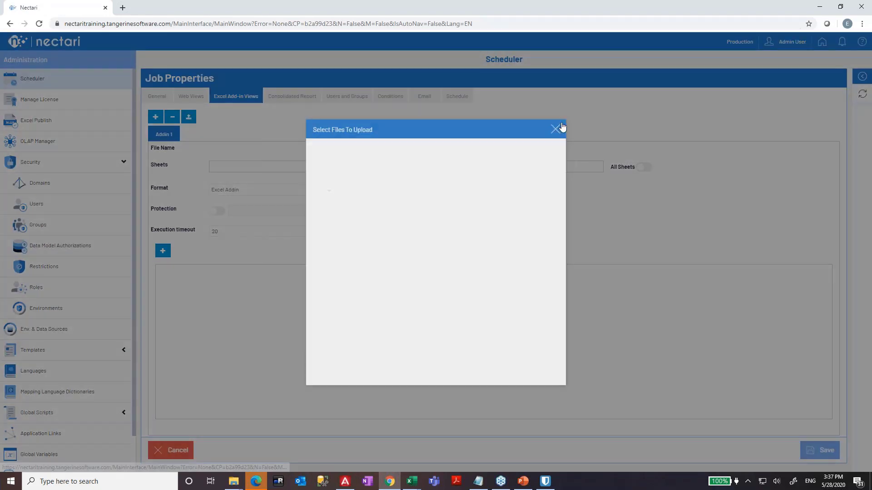
click(180, 449)
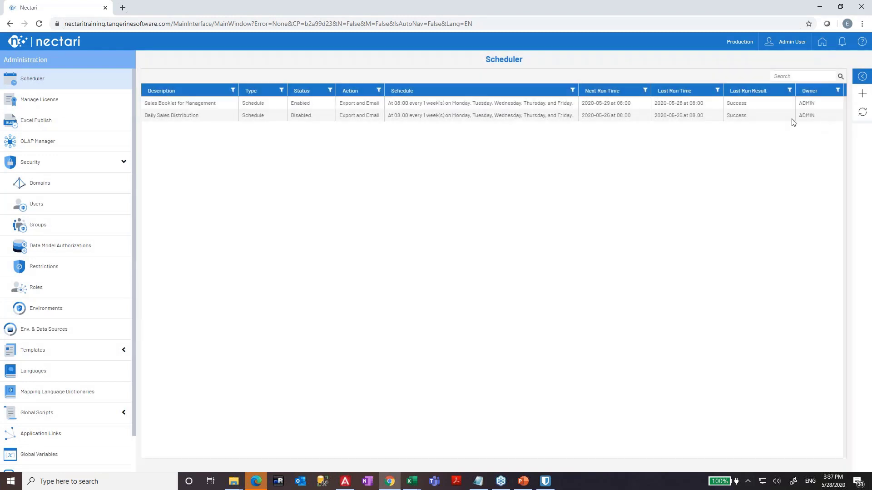
- Create a new job and upload Nectari Addin eTraining File.xlsx from Training Agendas as an add-in view
click(861, 97)
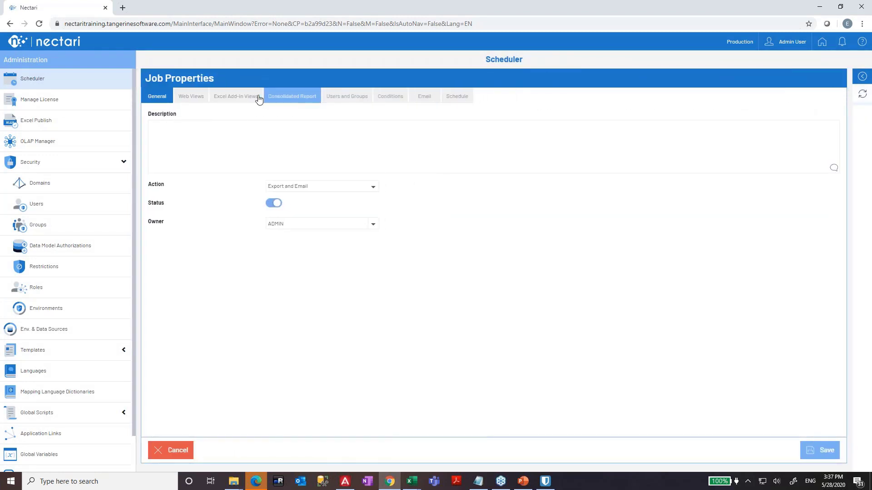
click(253, 97)
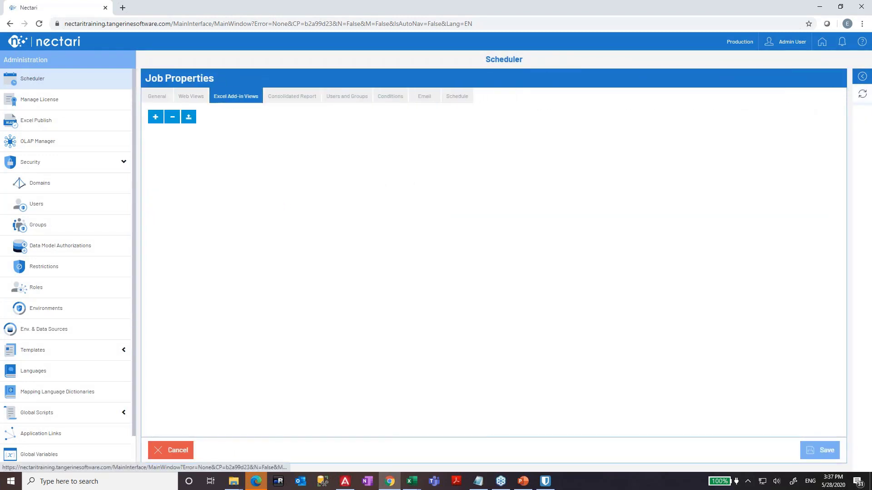
click(188, 119)
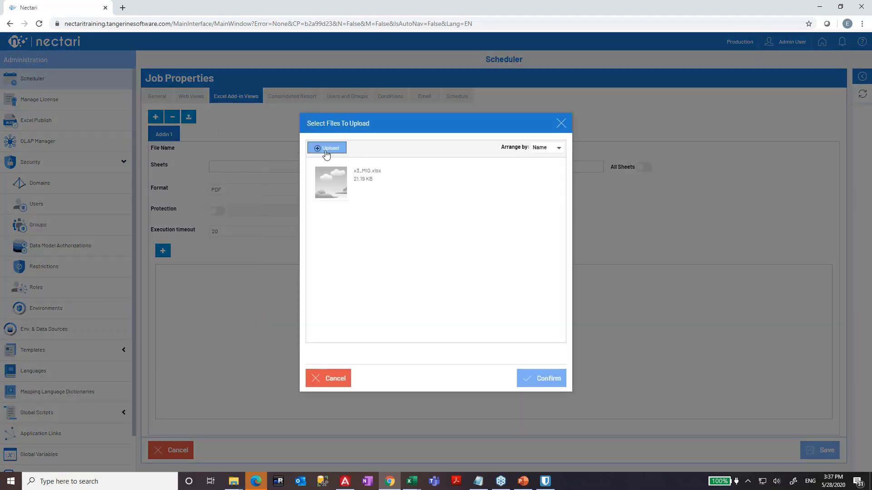
click(334, 154)
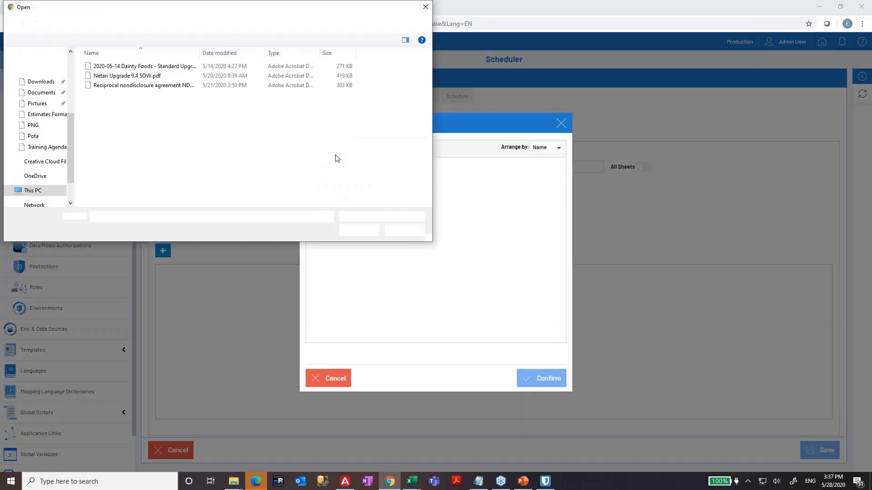
click(279, 23)
text(C:\Users\tanemej\Documents\Edgardo\2020\Training Agendas)
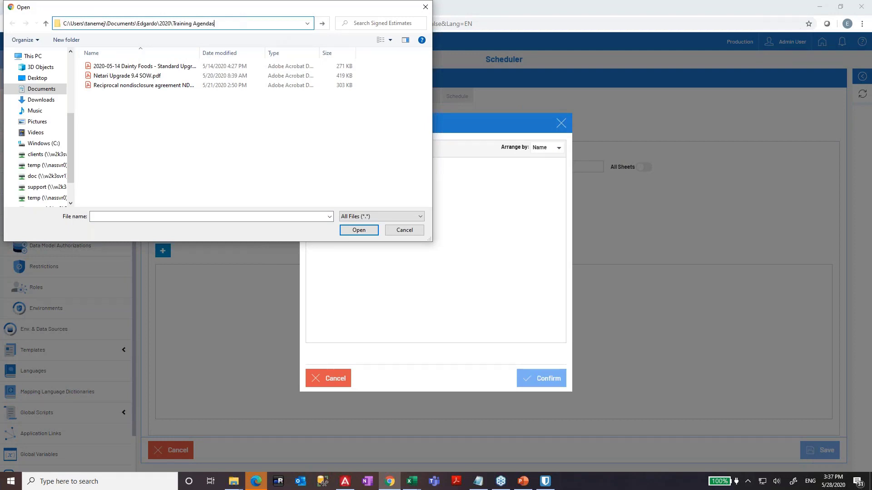
key(Return)
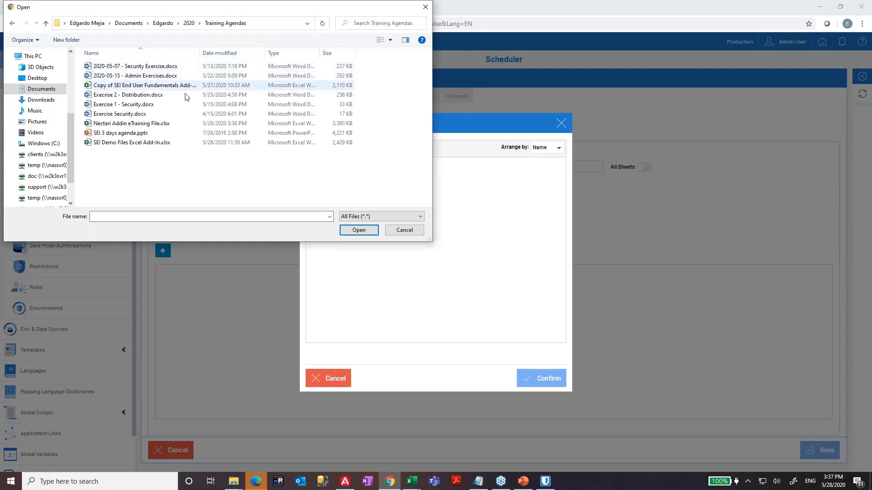
click(157, 127)
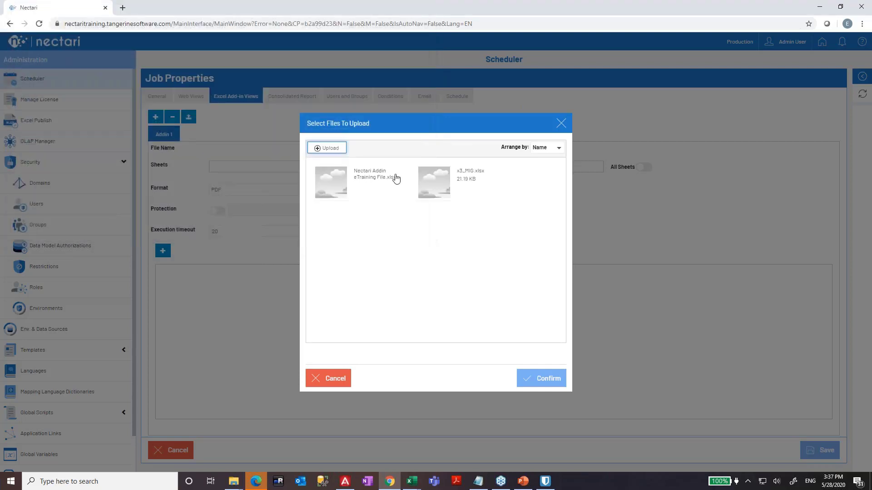
click(368, 191)
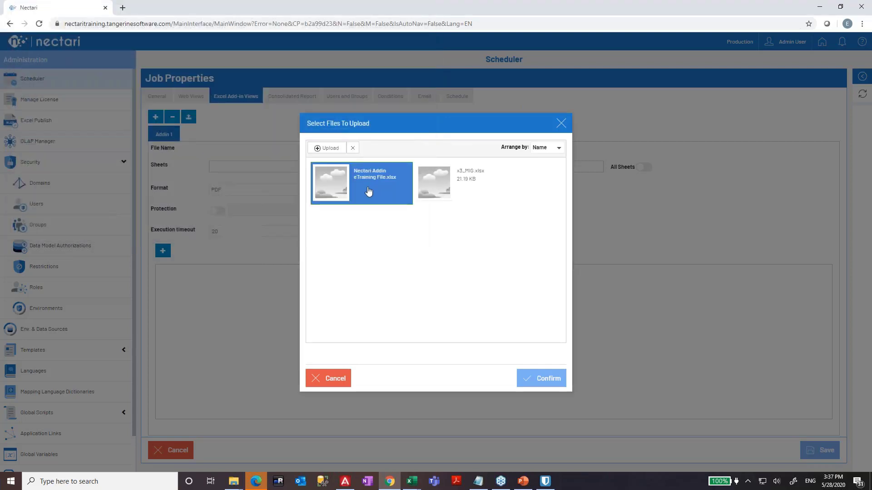
click(539, 378)
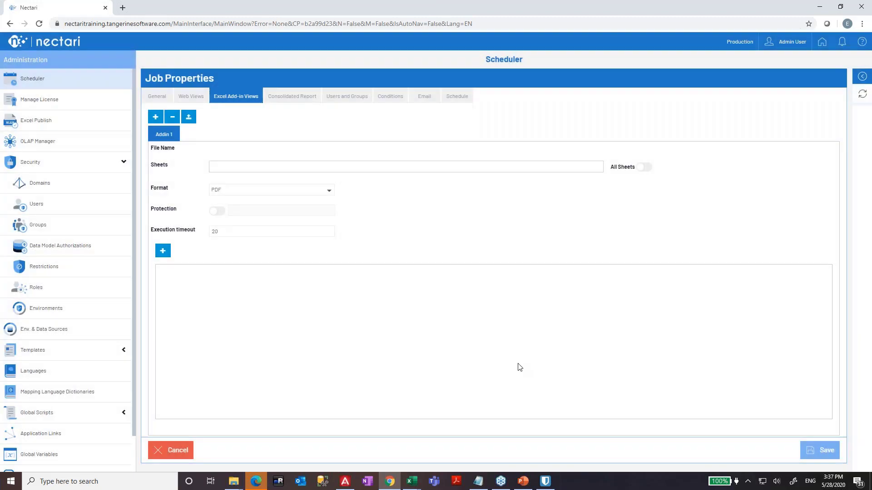
- Look over Addin 1's sheet and output format options, leaving the format at PDF
click(522, 167)
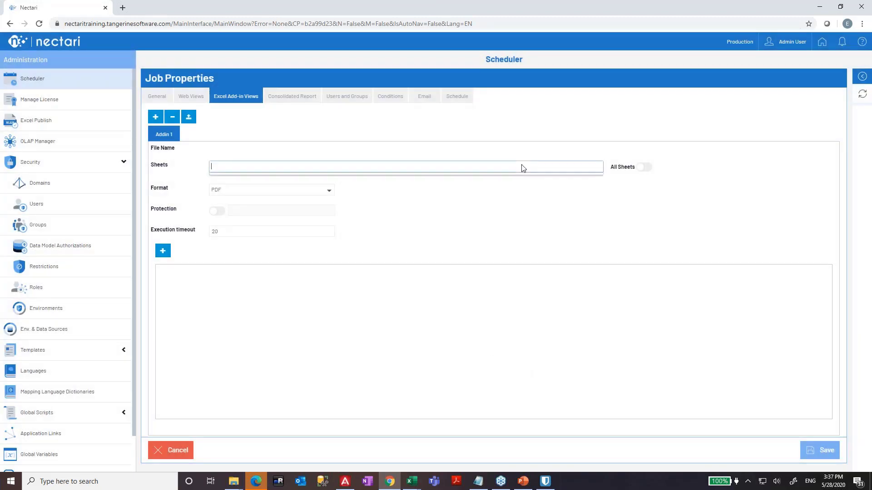
click(155, 122)
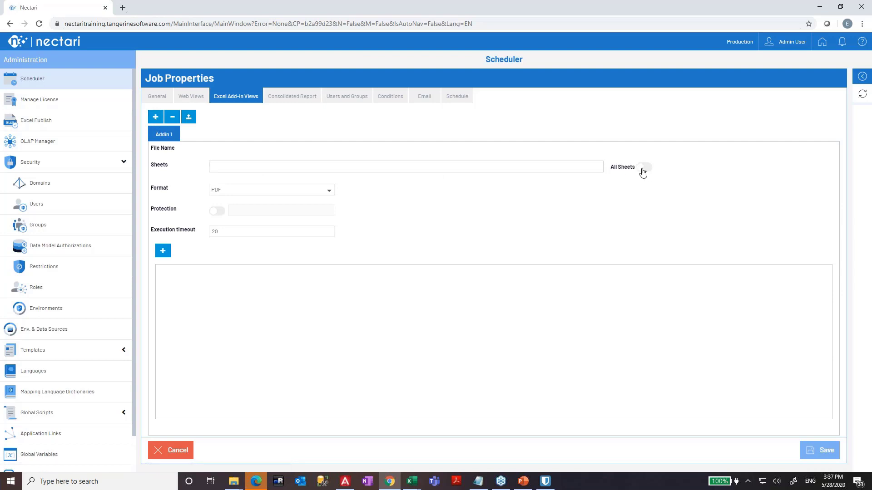
click(227, 166)
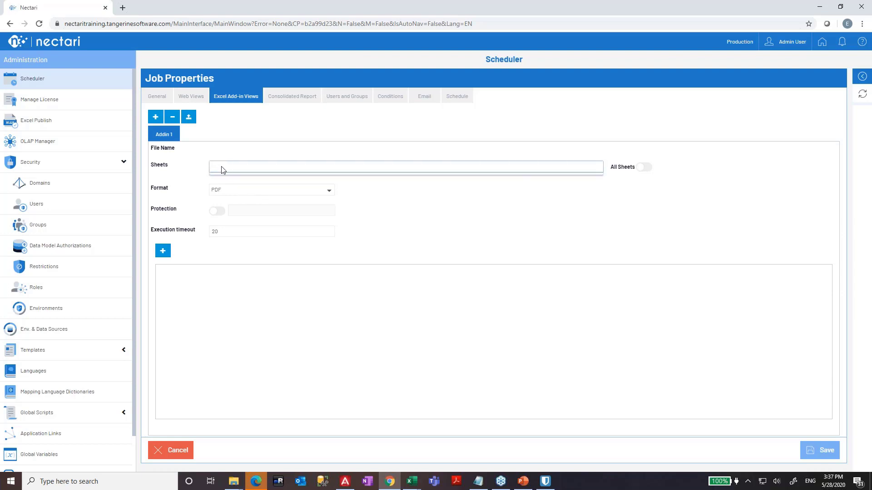
click(214, 188)
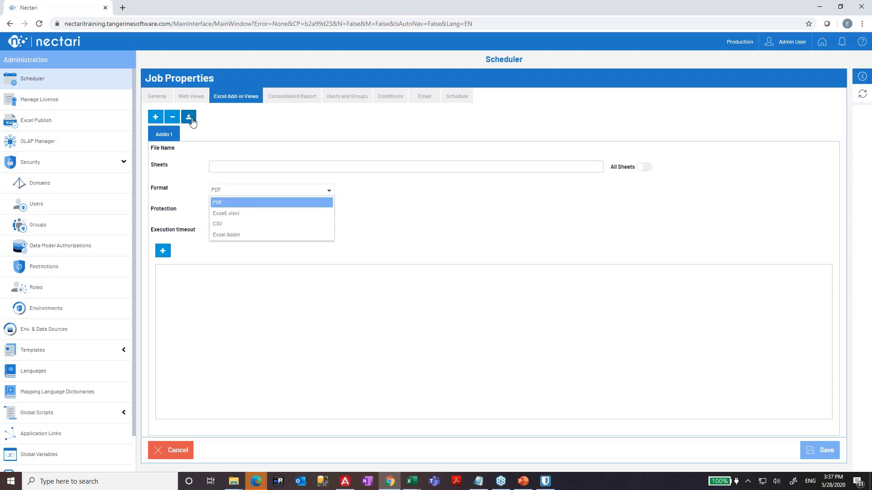
click(201, 202)
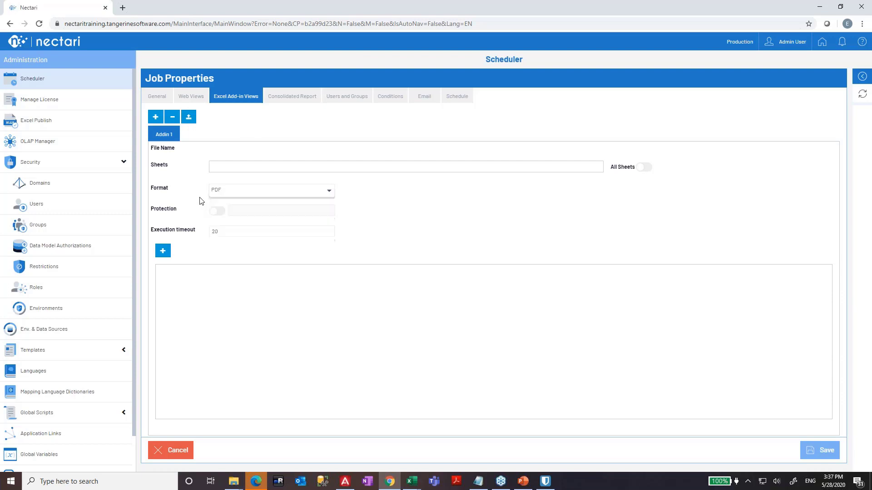
- Add Addin 2 with the Nectari_Addin_eTraining workbook, then delete it from Addin 1
click(156, 117)
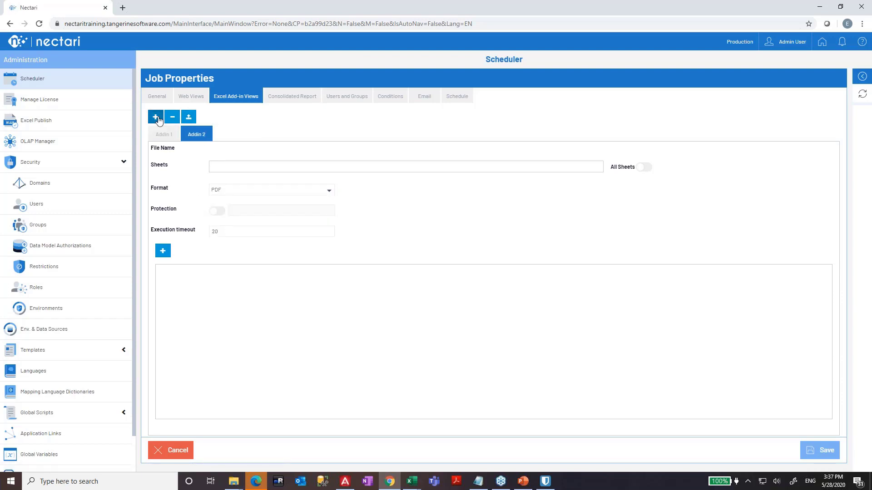
click(189, 117)
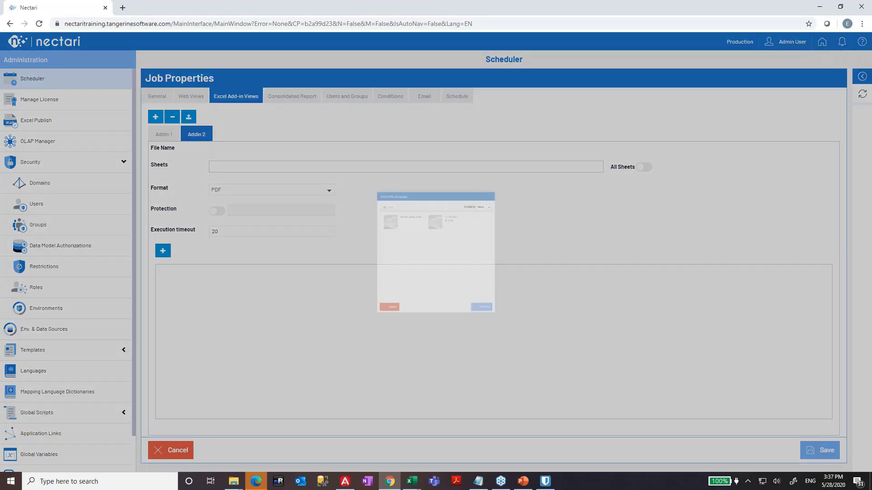
click(352, 183)
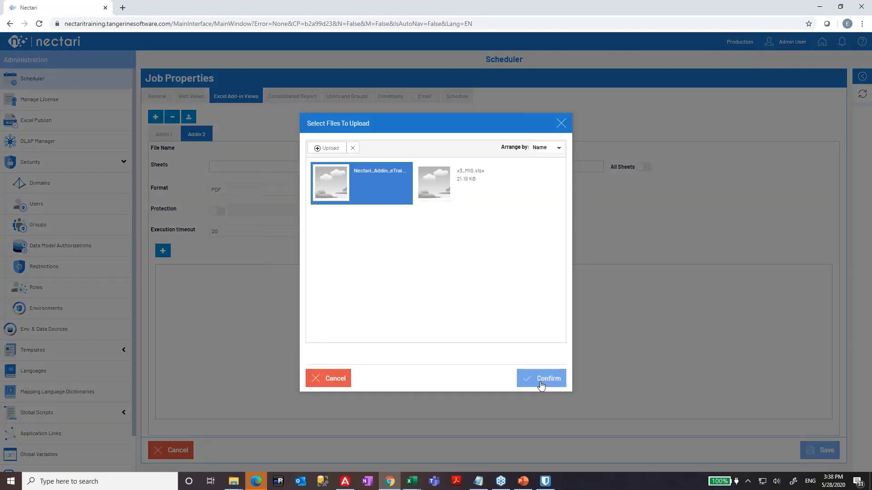
click(541, 380)
click(273, 168)
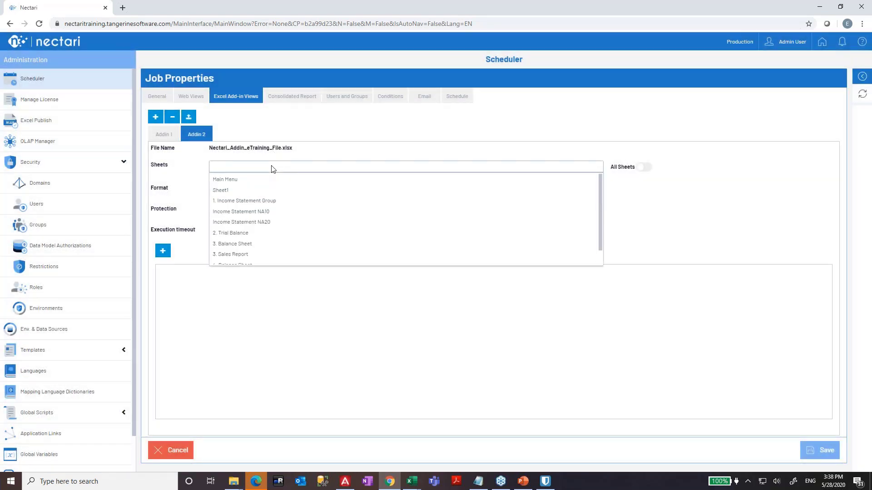
click(176, 136)
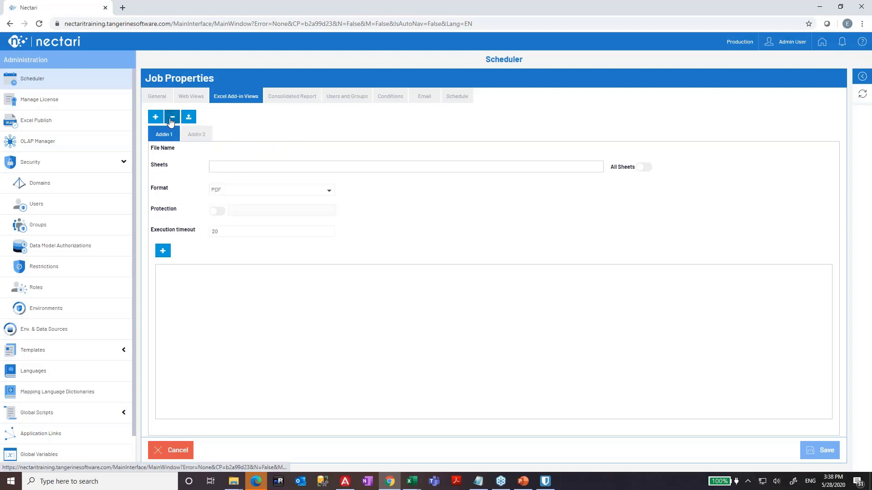
click(172, 117)
- Output sheet 1. Income Statement Group as Excel (.xlsx) and add a parameter row, timeout 20
click(271, 165)
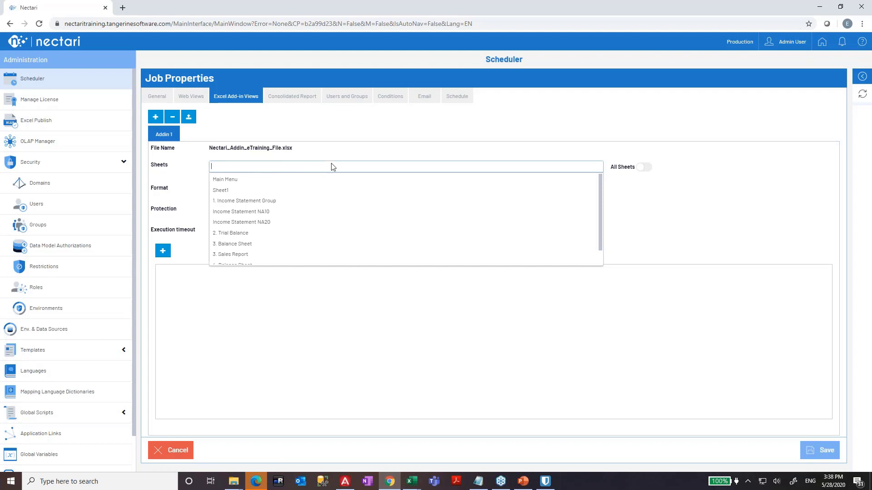
click(262, 202)
click(284, 192)
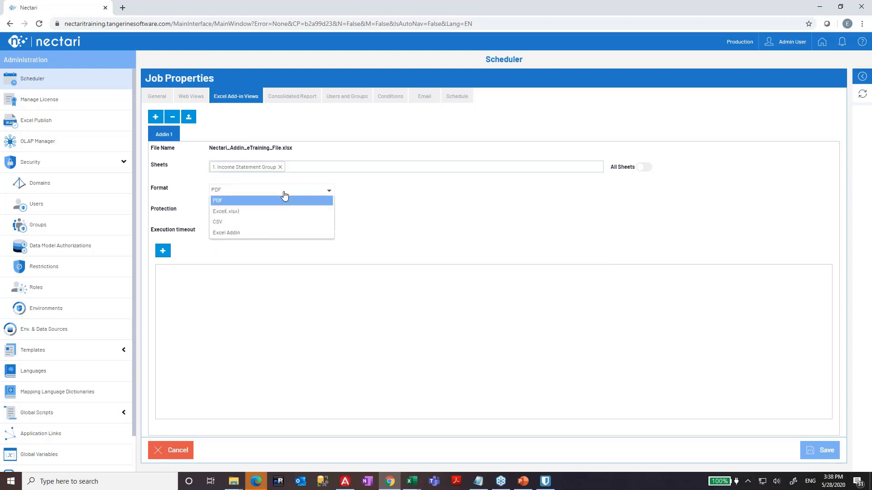
click(248, 212)
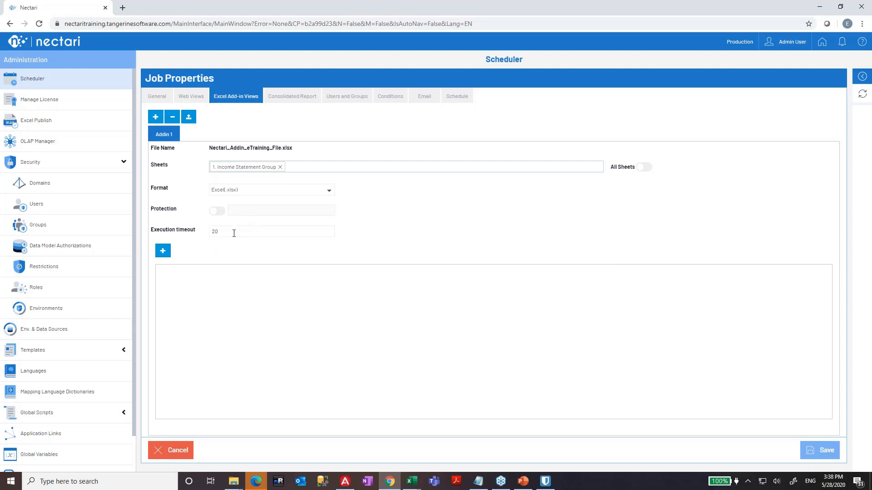
double_click(231, 230)
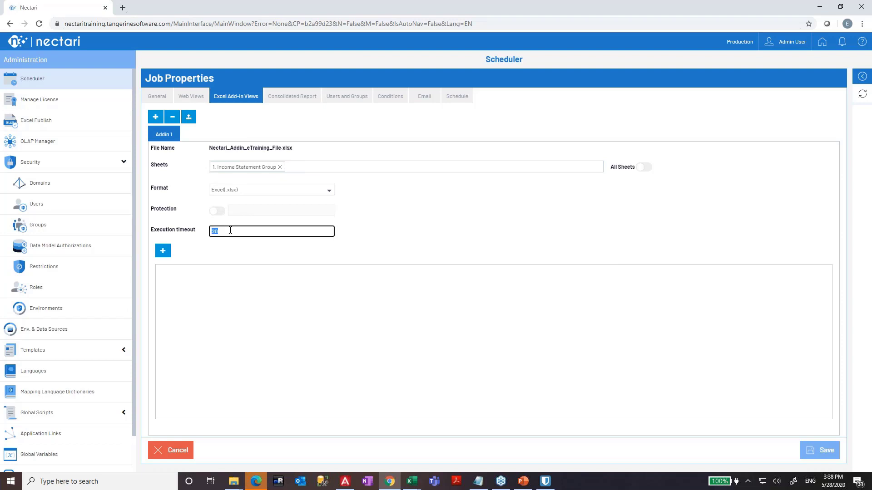
click(162, 252)
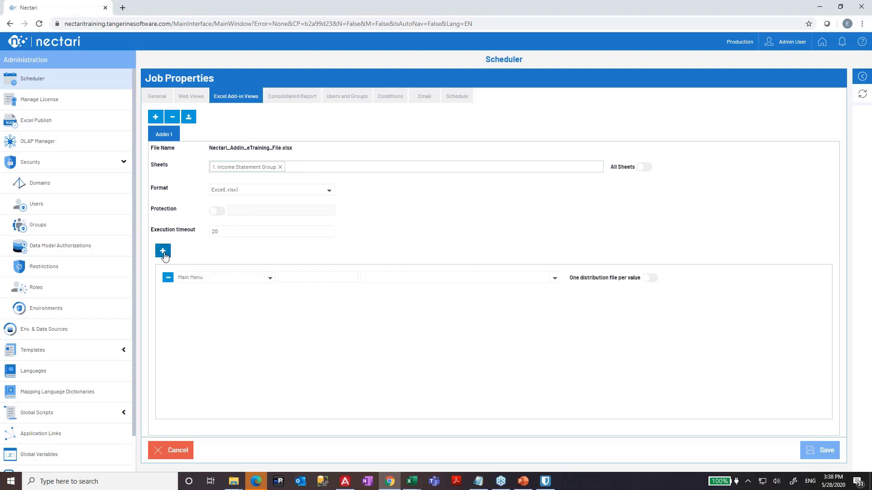
- Look up the 1. Income Statement Group sheet in the Excel workbook
click(257, 281)
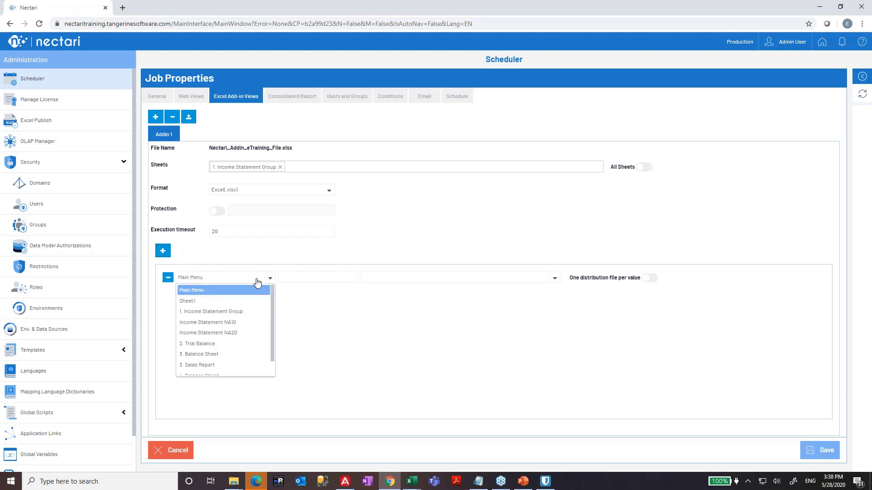
click(257, 282)
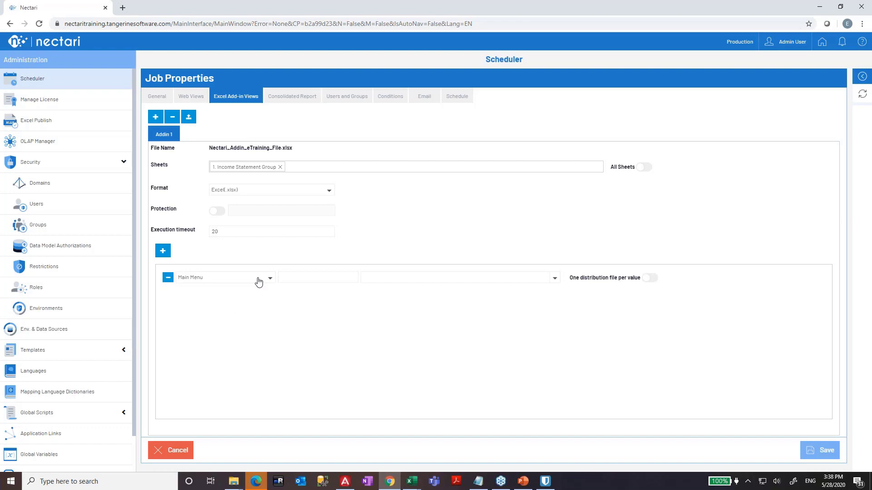
key(alt+Tab)
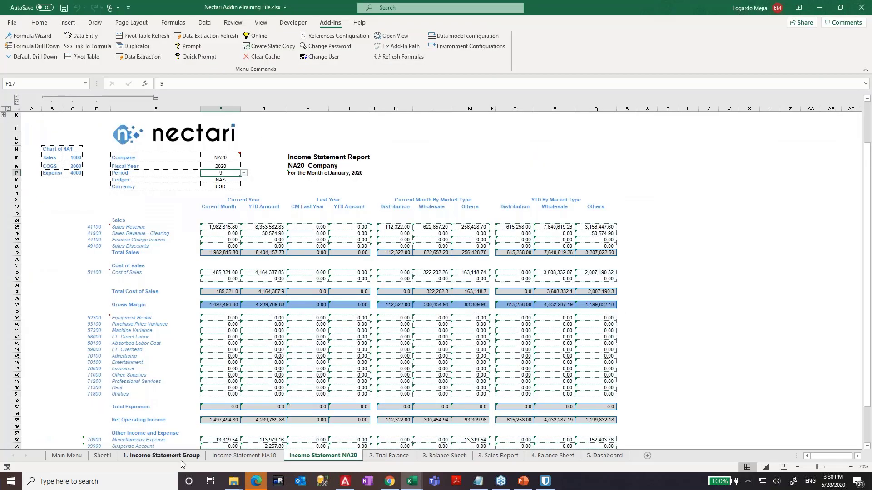
click(182, 457)
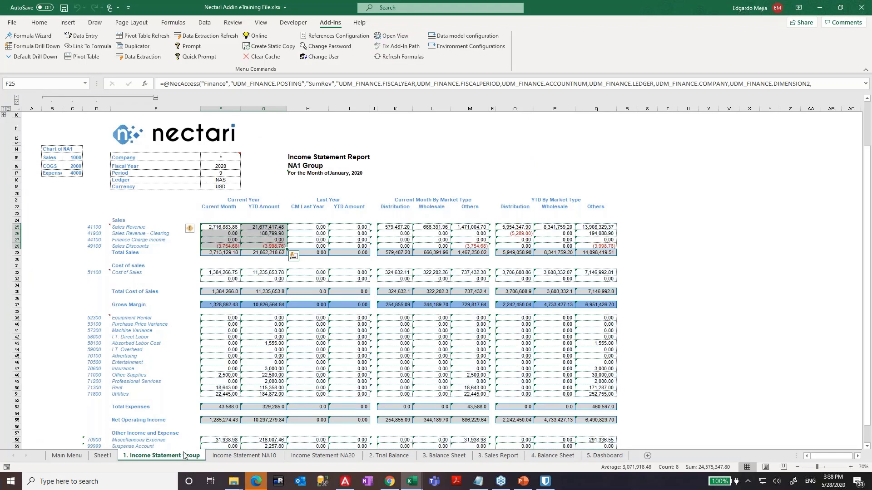
key(alt+Tab)
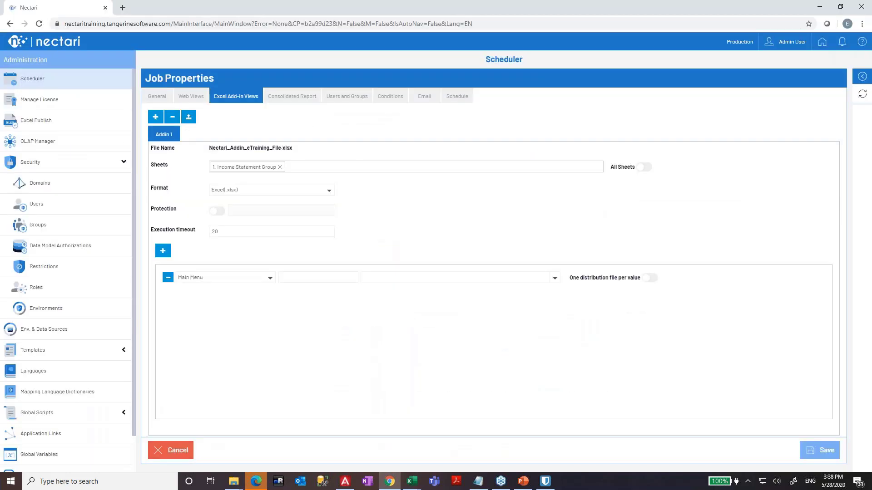
- Set the row's sheet to 1. Income Statement Group and check Period cell F17 in Excel
click(241, 278)
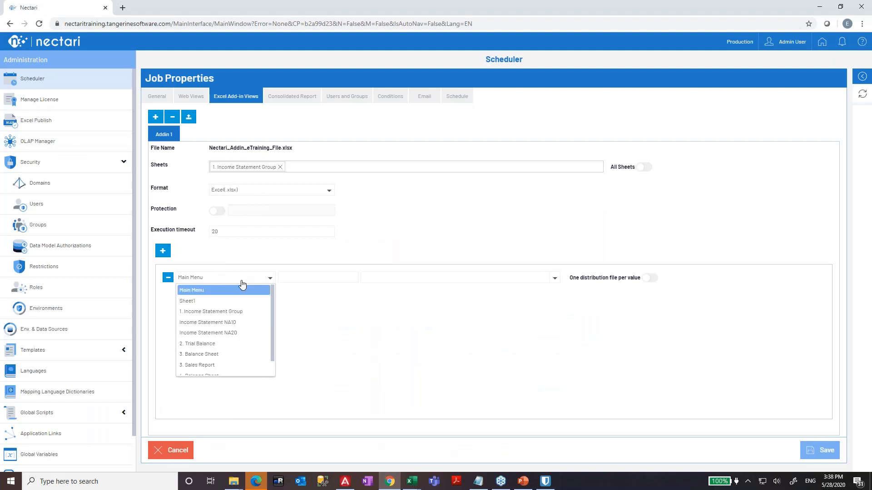
click(230, 312)
click(345, 282)
key(alt+Tab)
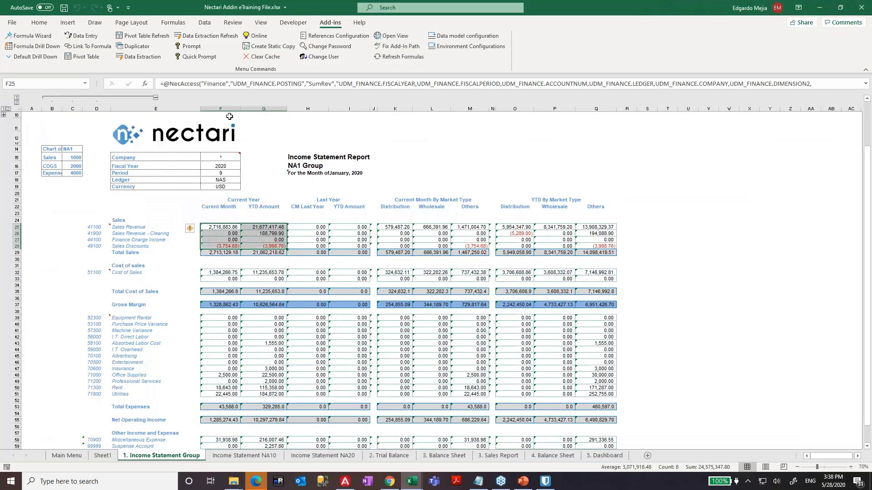
click(221, 109)
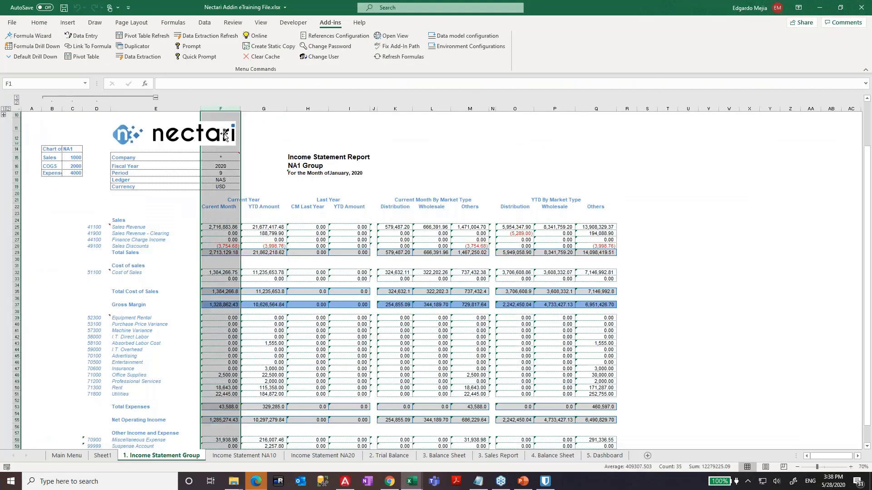
click(221, 173)
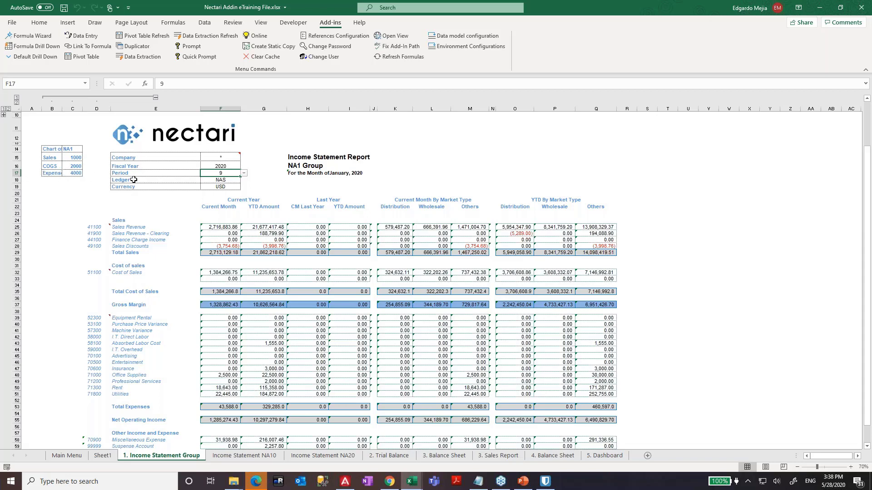
key(alt+Tab)
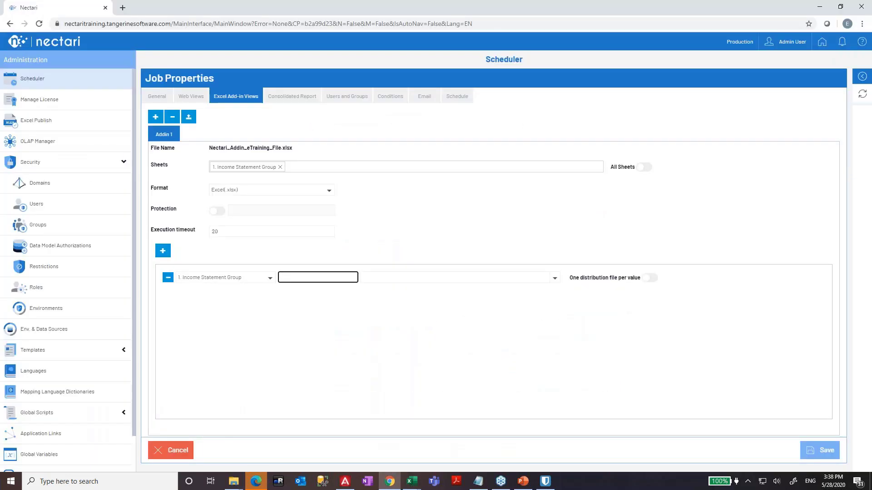
key(Tab)
click(554, 278)
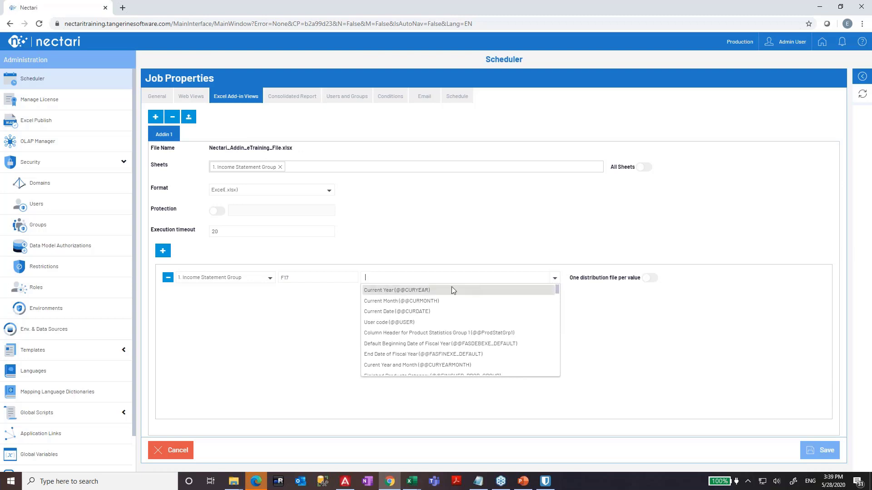
click(445, 301)
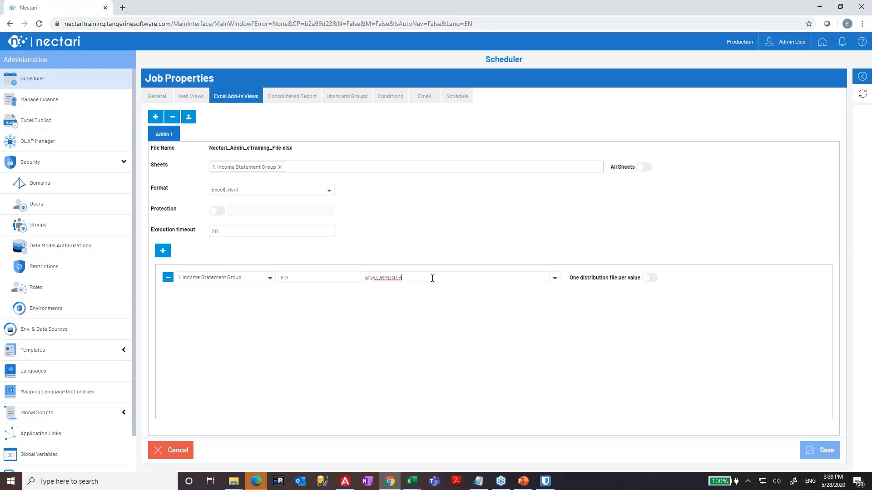
- Add a second parameter row on 1. Income Statement Group for cell F16
click(163, 250)
click(221, 300)
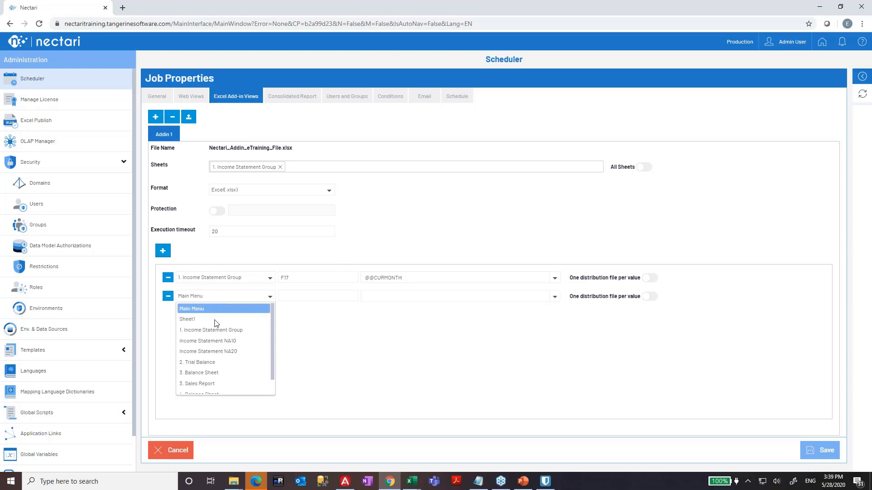
click(231, 333)
click(311, 297)
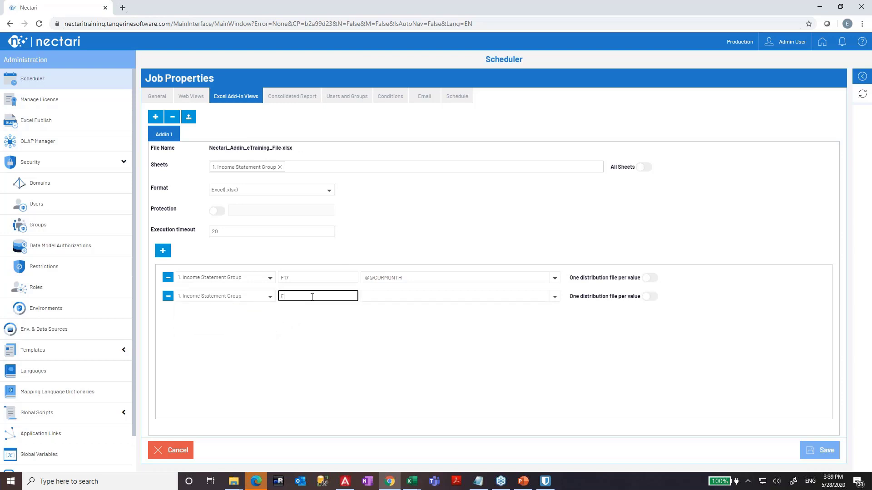
key(Tab)
- Map the second row to Current Year, then enter Period 5 in Excel's F17 and recalculate
click(554, 301)
click(506, 306)
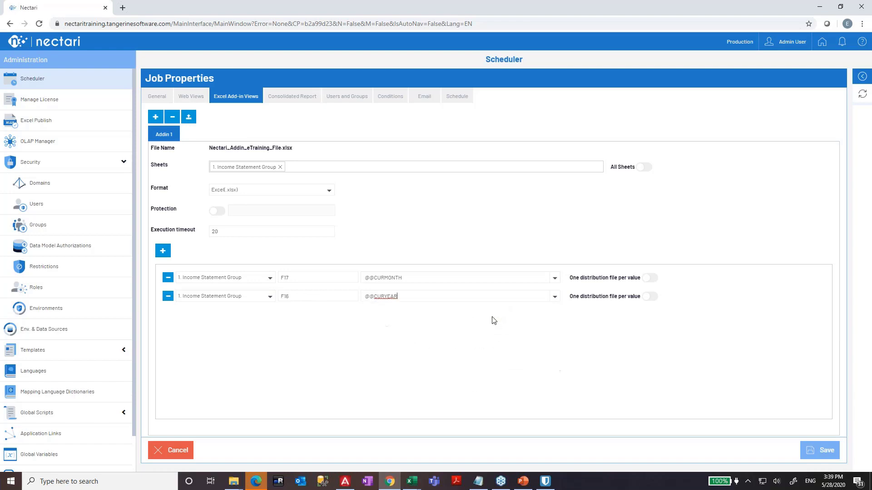
key(alt+Tab)
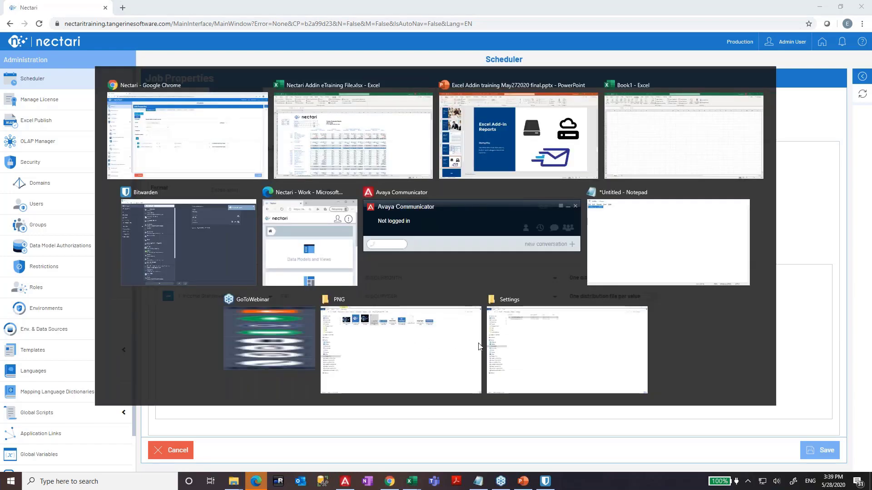
text(5)
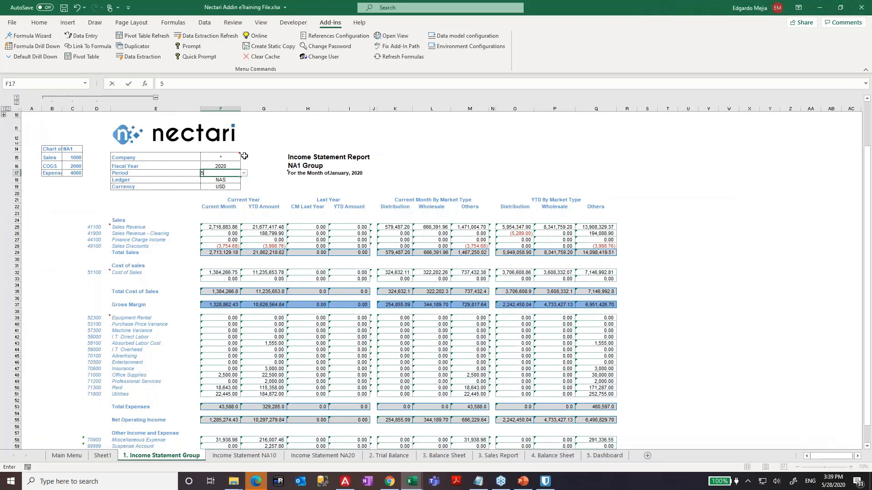
key(Return)
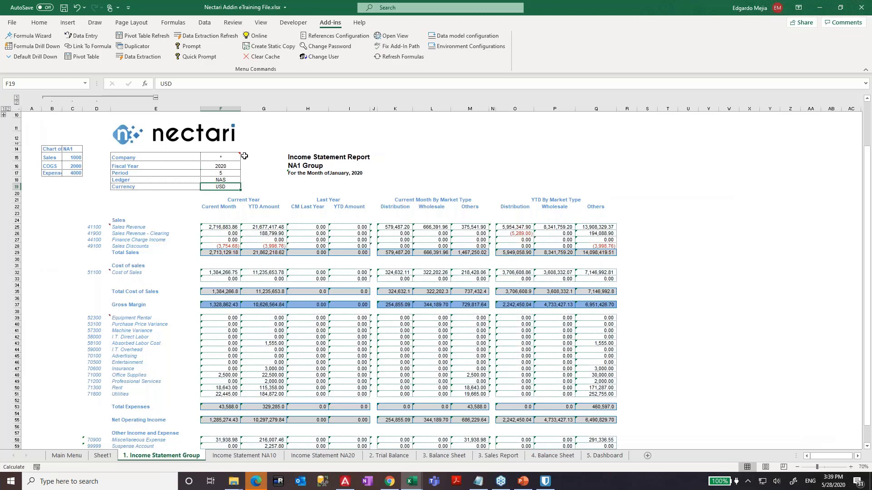
key(Return)
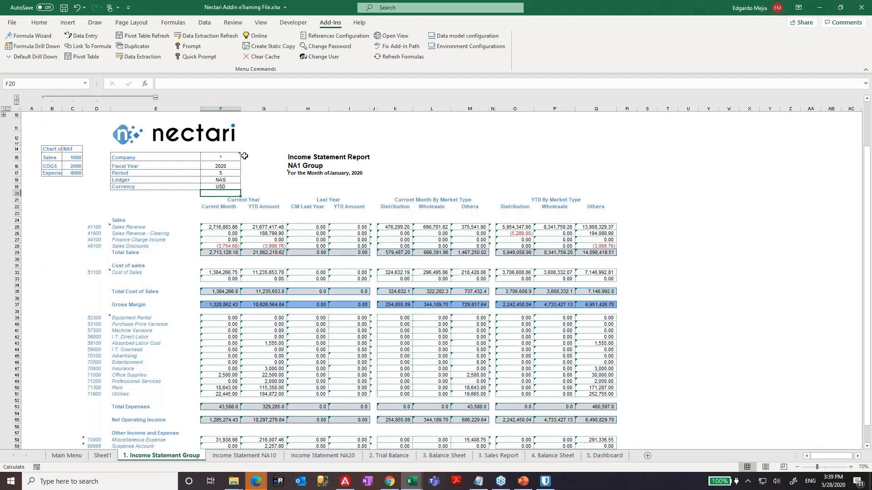
click(222, 234)
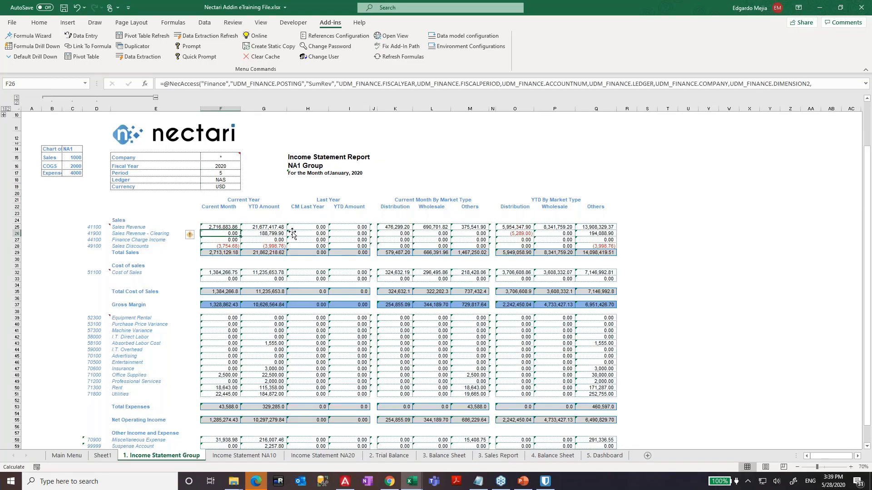
key(alt+Tab)
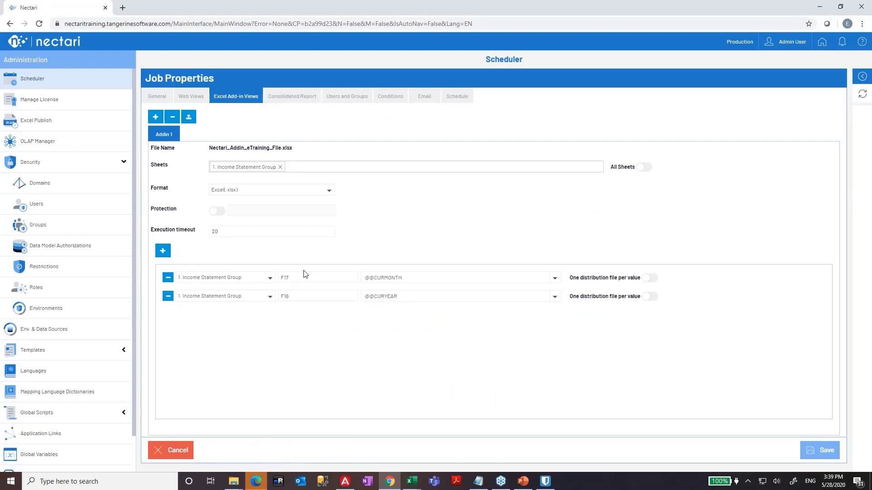
- Add ADMIN as the job's recipient and set the job to run as Admin User
click(295, 99)
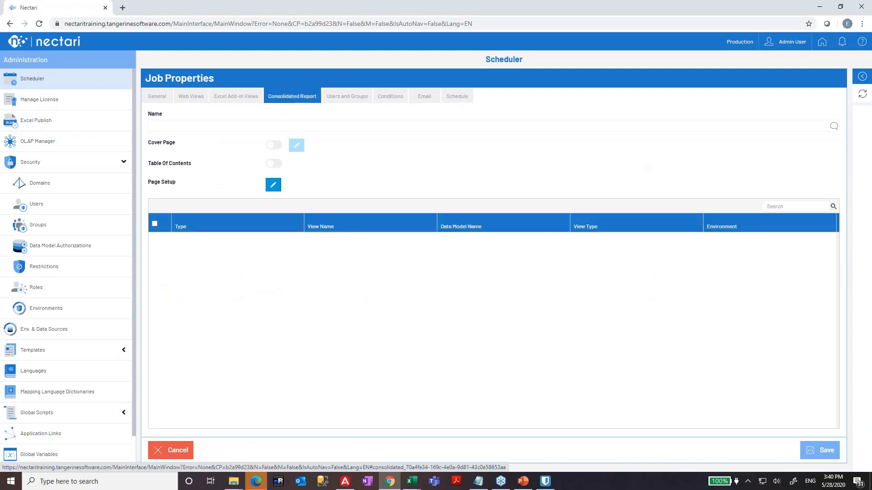
click(345, 98)
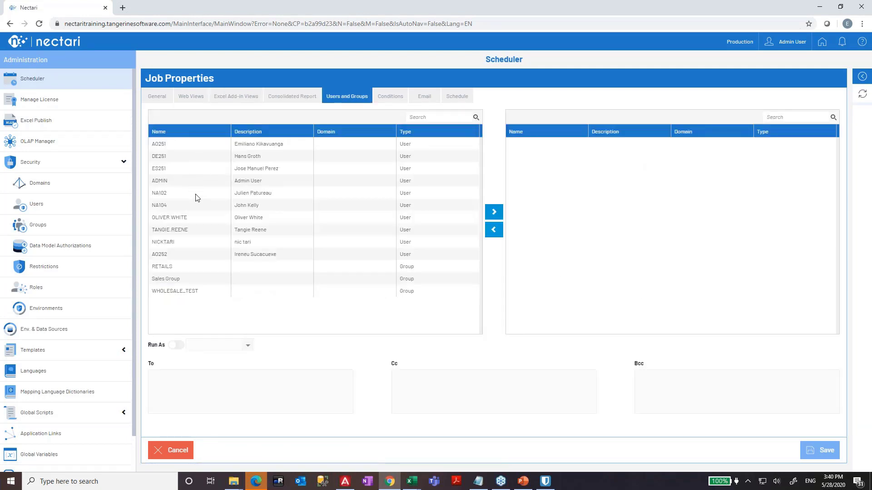
click(189, 184)
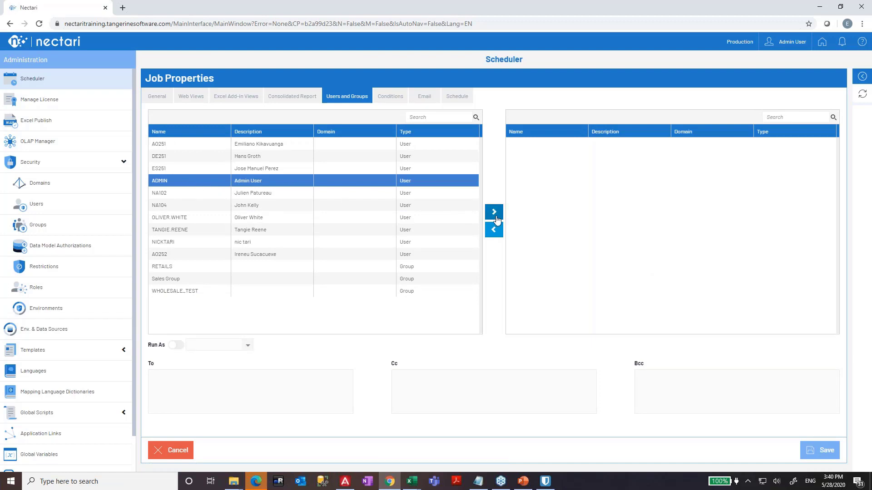
click(494, 213)
click(691, 146)
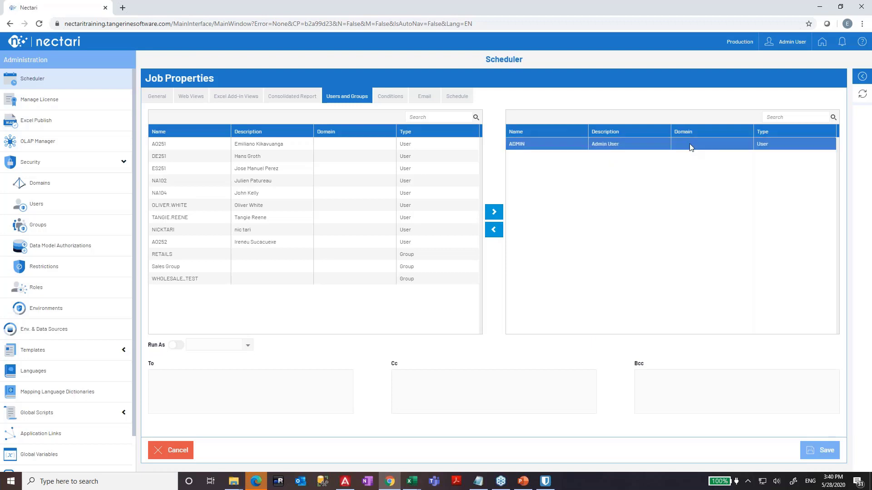
click(176, 347)
click(247, 345)
click(222, 359)
- Enter the recipient's e-mail address in the To field
click(263, 371)
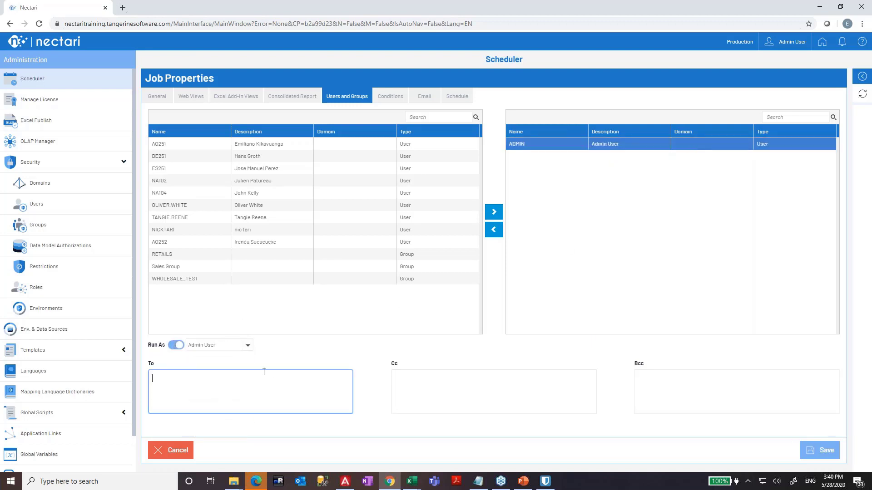
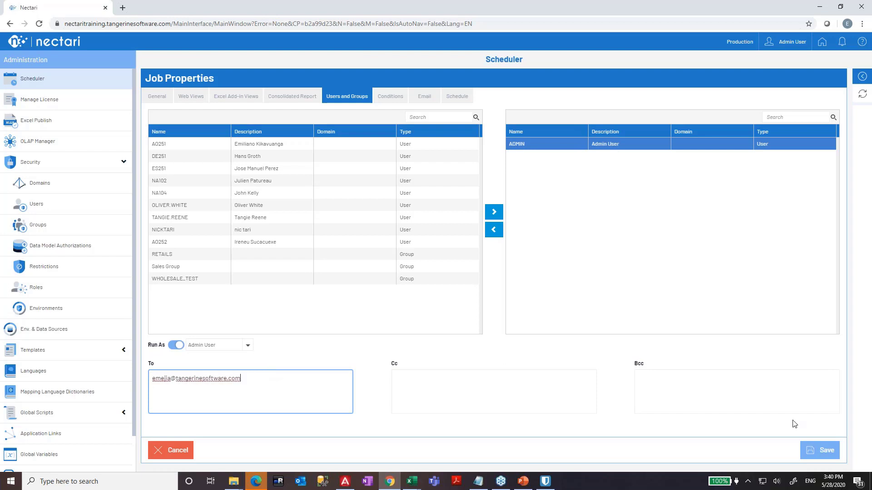
- Give the job the description 'Test Excel ADDIN' on the General tab and save it
click(391, 96)
click(425, 96)
click(446, 99)
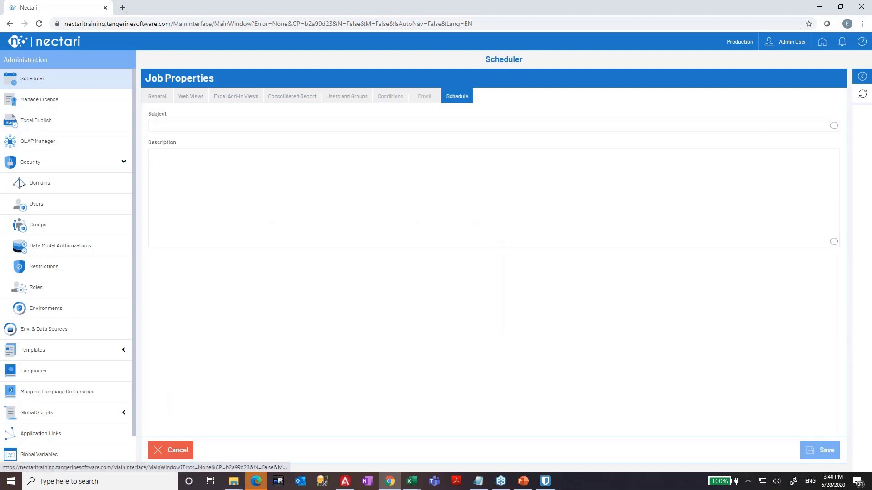
click(158, 97)
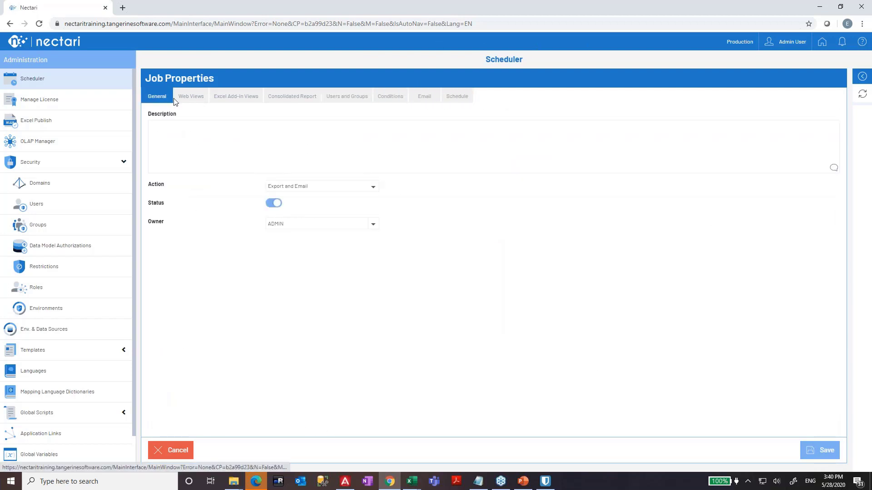
click(228, 139)
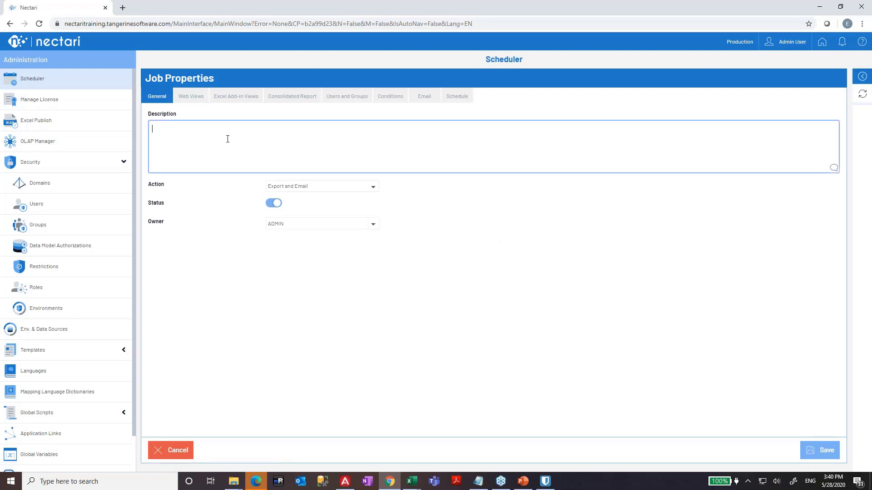
text(Test Ec)
key(BackSpace)
text(xcel ADDIN)
click(819, 449)
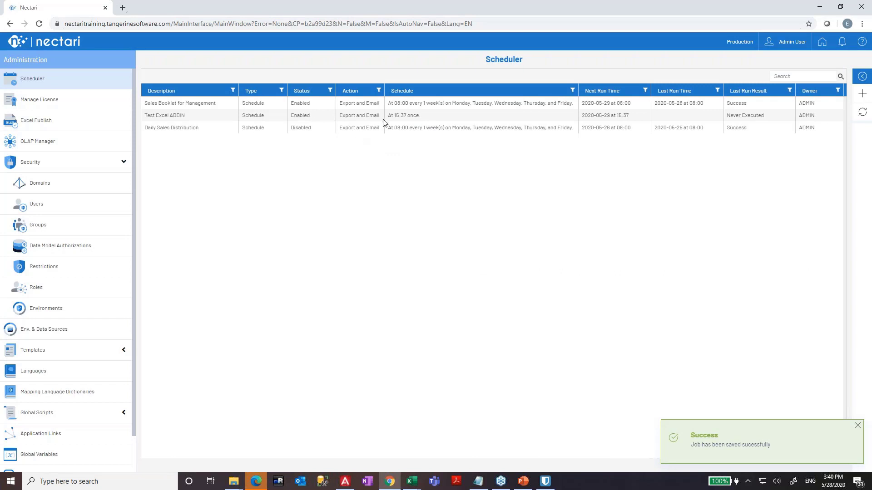
- Run the Test Excel ADDIN job once and refresh the job list
click(383, 119)
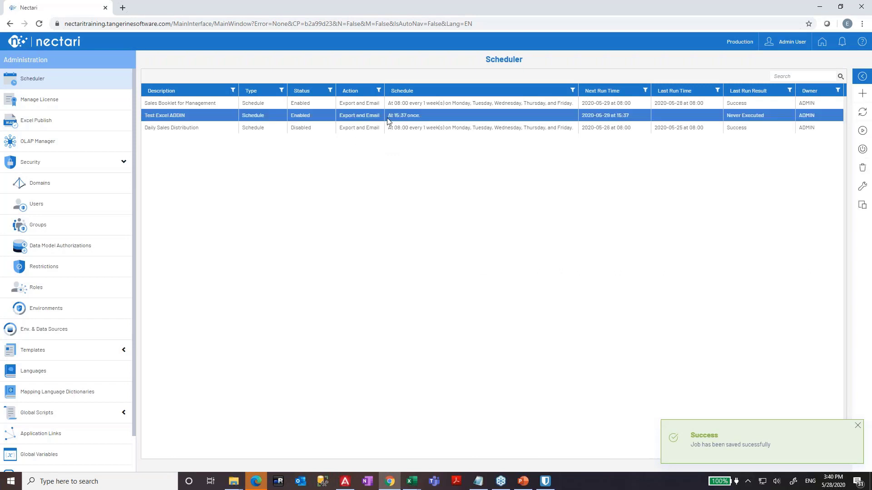
click(862, 133)
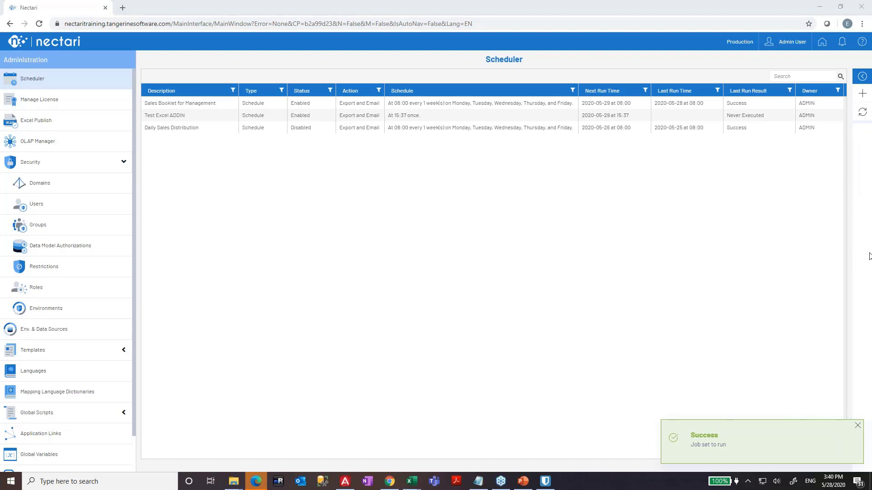
click(862, 115)
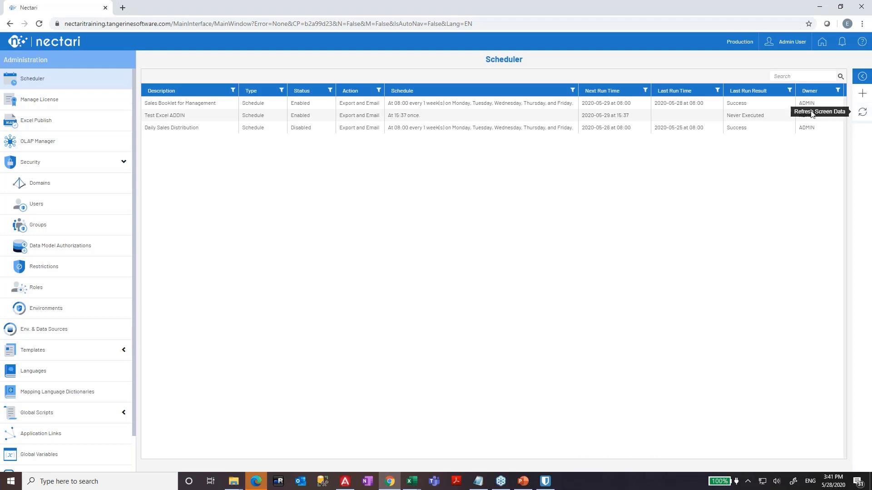
- Refresh again to confirm the Failed run and reopen the job's properties
click(779, 119)
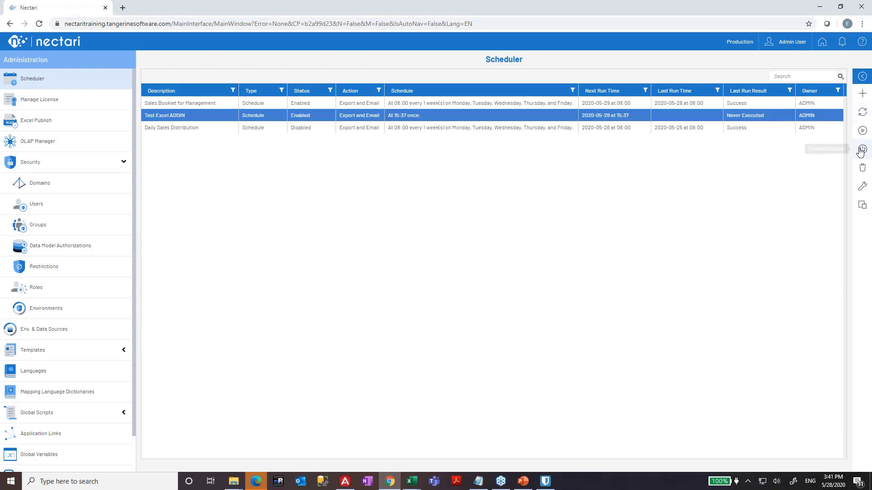
click(866, 222)
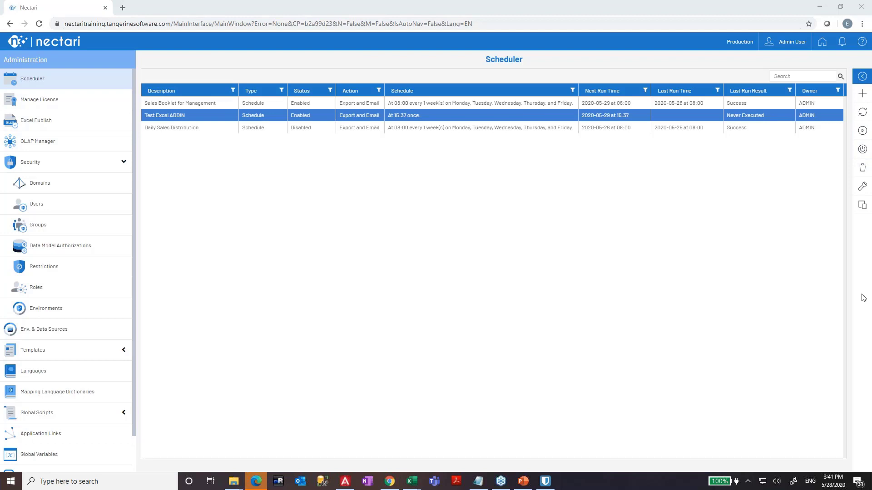
click(862, 111)
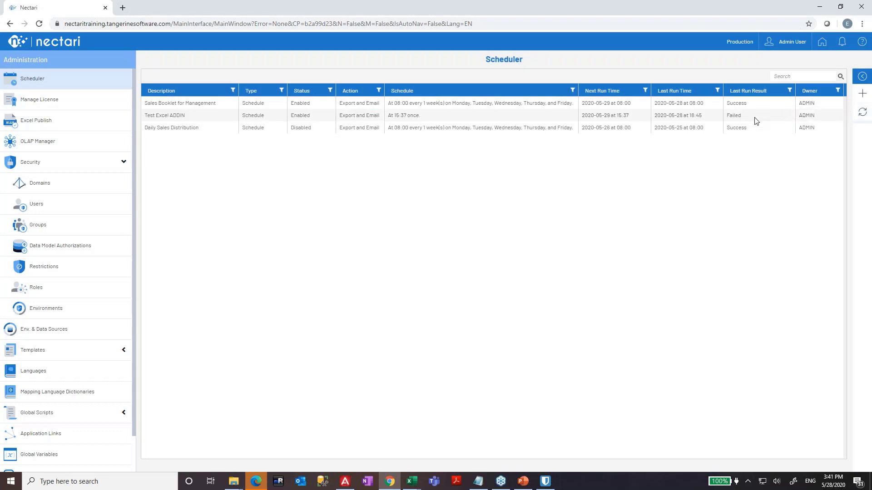
click(862, 186)
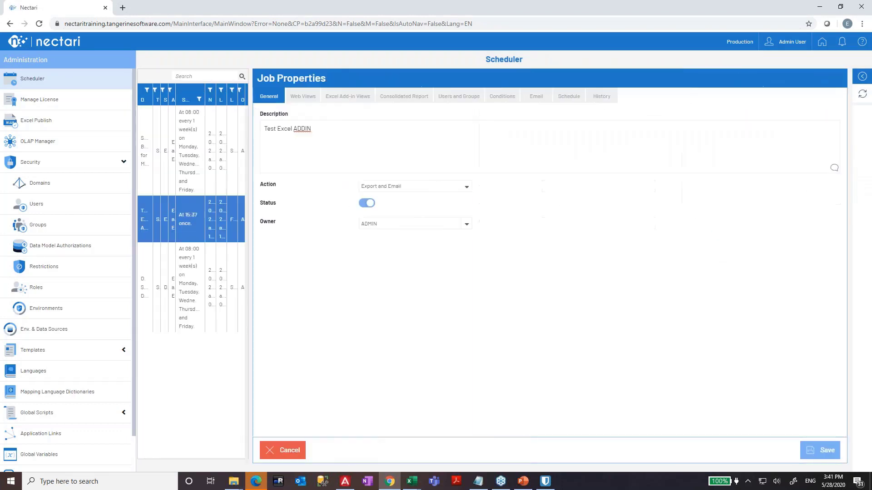
- Show the job's History with the failed 5/28/2020 6:45:53 PM run and its Excel Add-in error
click(493, 99)
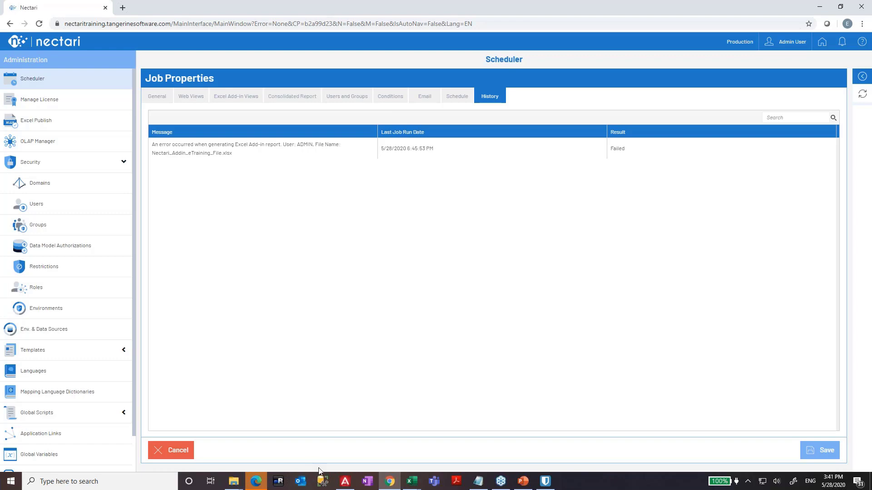
- Check the Fiscal Year and Period cells F16:F17 in the Nectari Addin eTraining File workbook
mouse_move(413, 485)
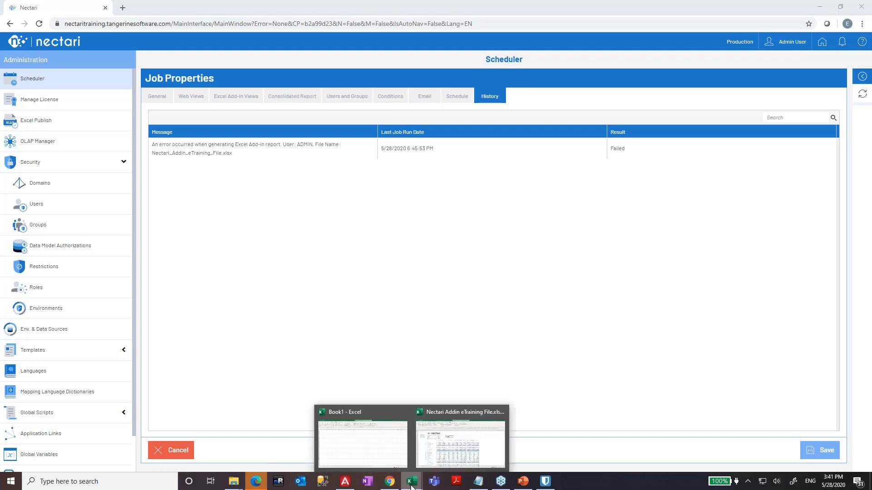
click(437, 451)
drag(222, 166, 225, 173)
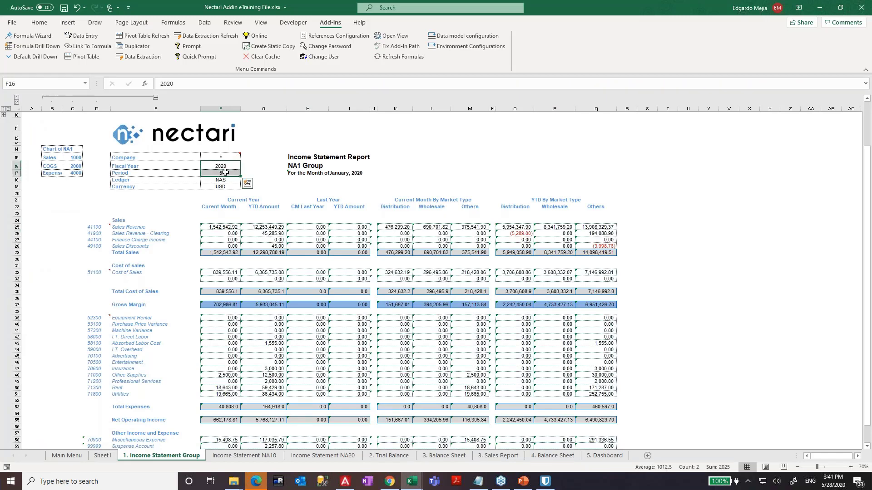
- Review the job's Excel Add-in Views parameters in Nectari
key(alt+Tab)
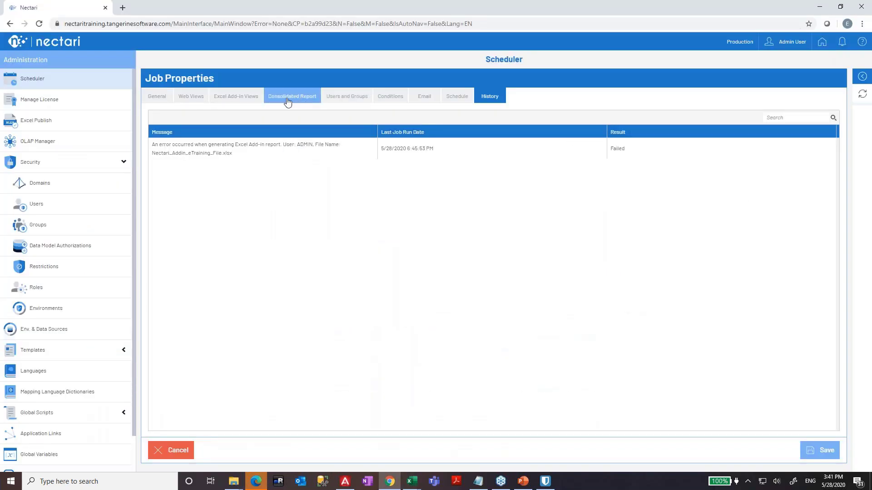
click(287, 101)
click(241, 100)
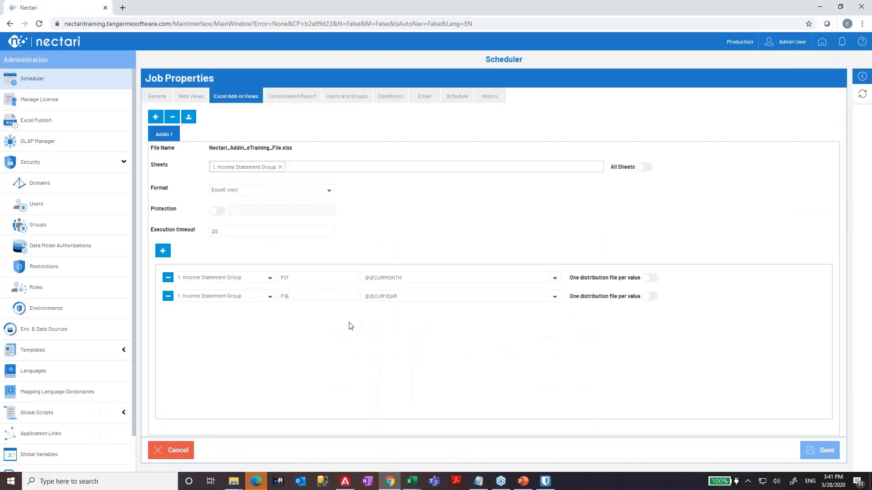
key(Print)
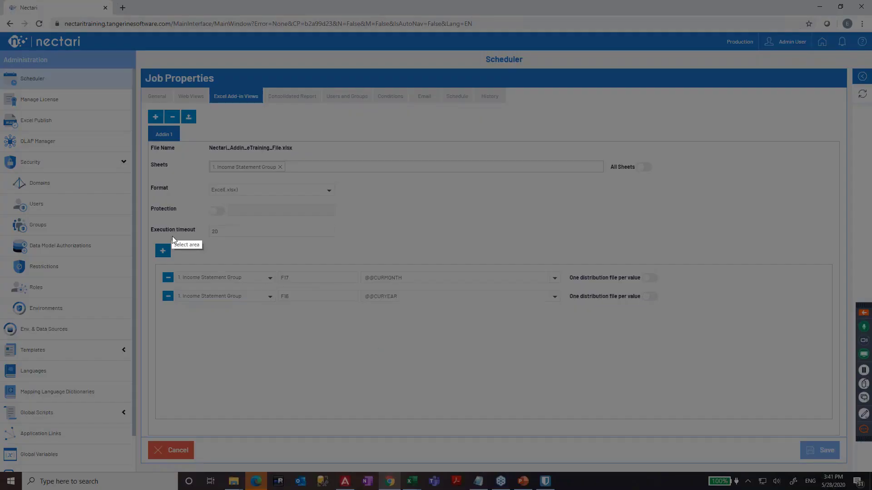
key(Escape)
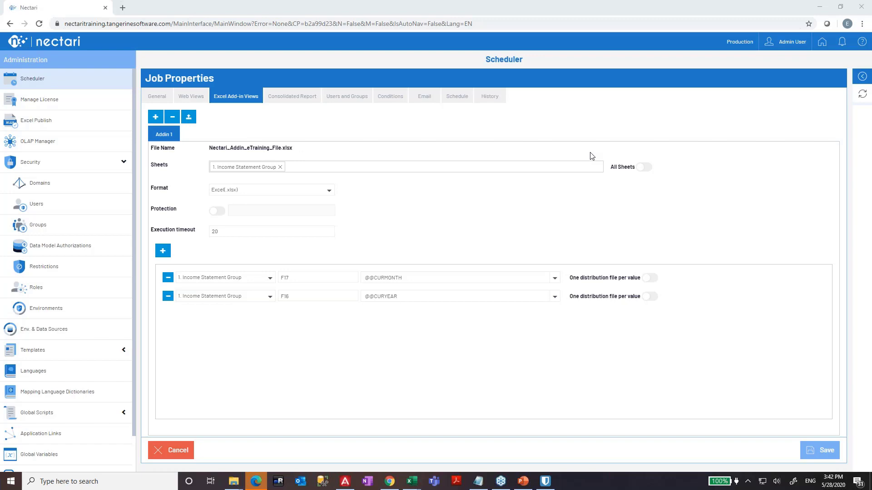
- Bring up the PowerPoint training deck at slide 9, Sharing Files
click(525, 485)
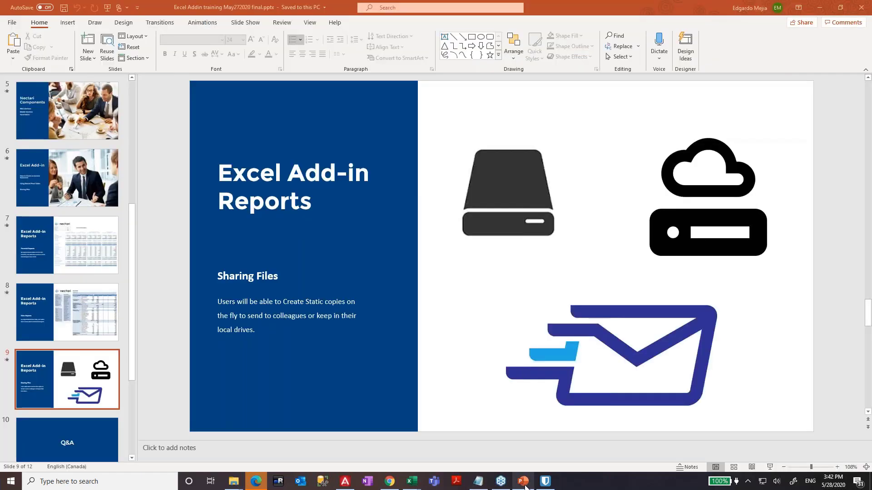
click(75, 323)
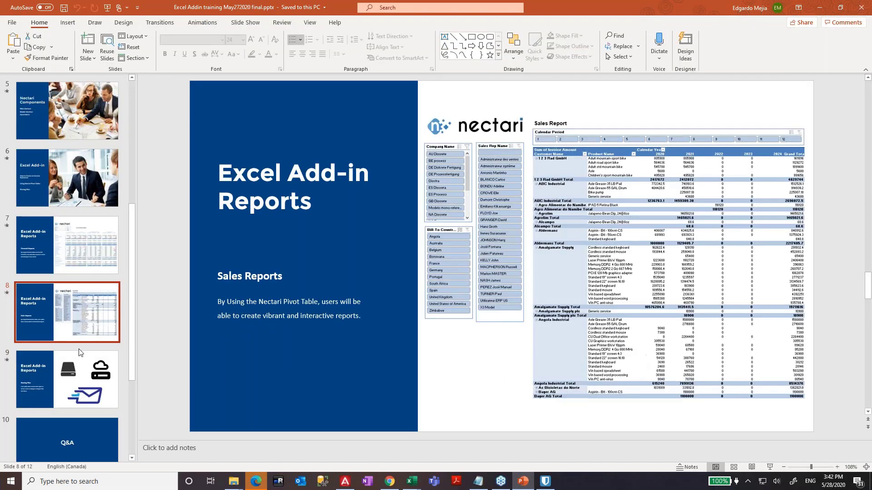
click(81, 373)
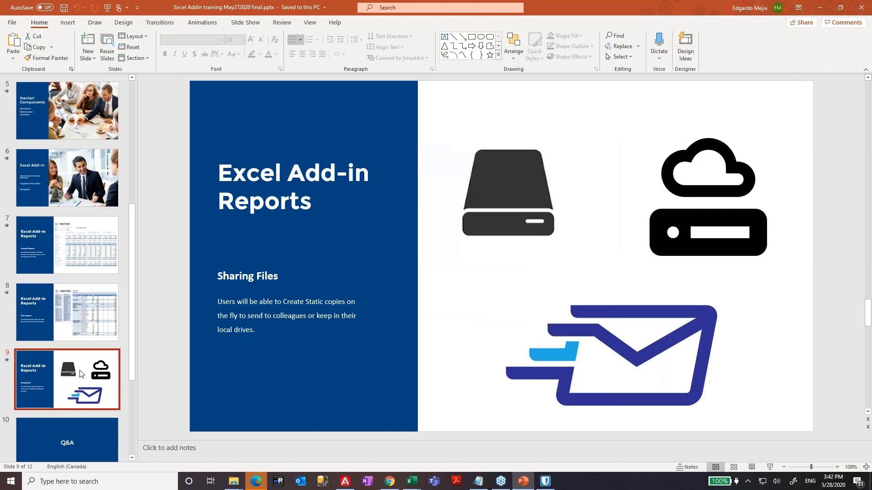
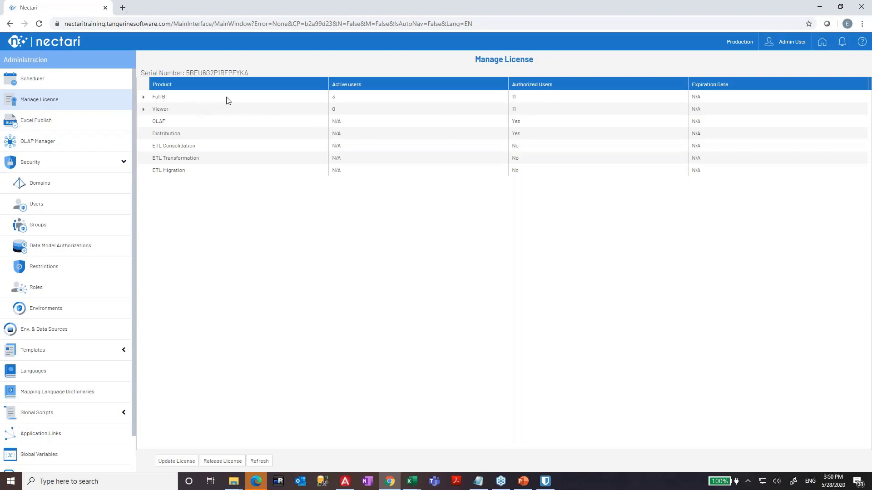
- Show the Manage License table: Full BI 3 of 11 active users, Viewer 0 of 11
click(837, 8)
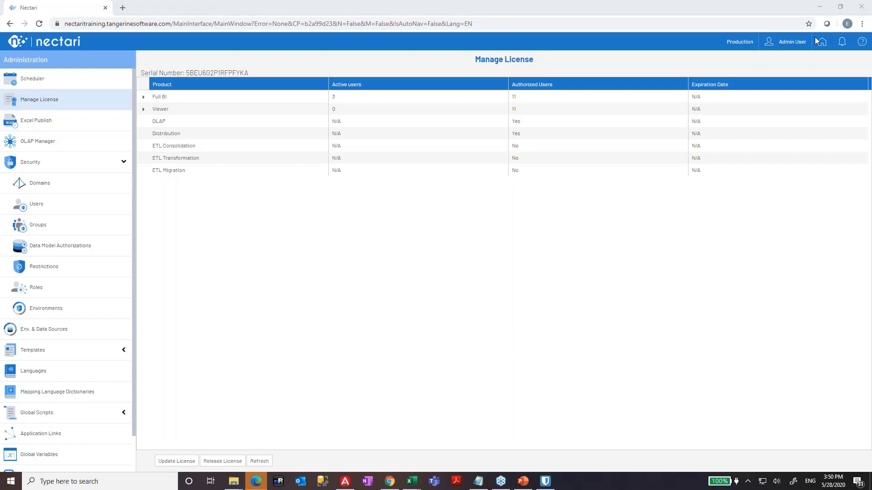
- Return to the Command Center and display the Finance data model's actions menu, then dismiss it
click(821, 42)
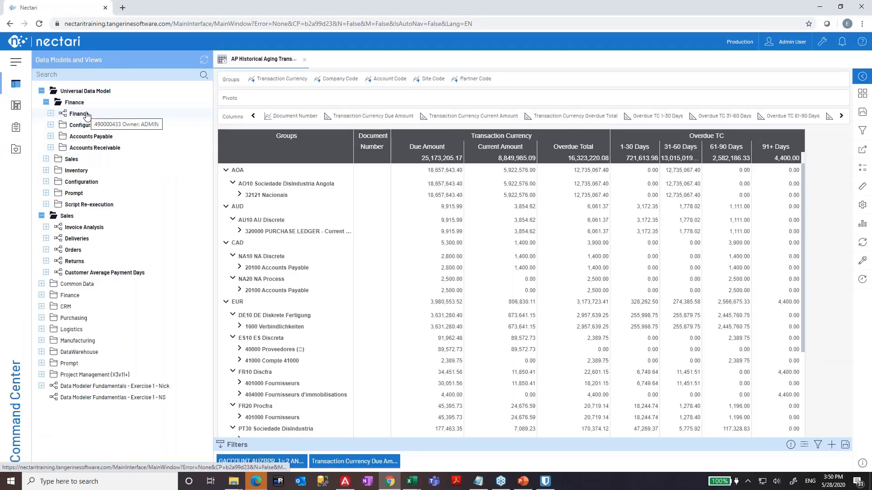
right_click(86, 116)
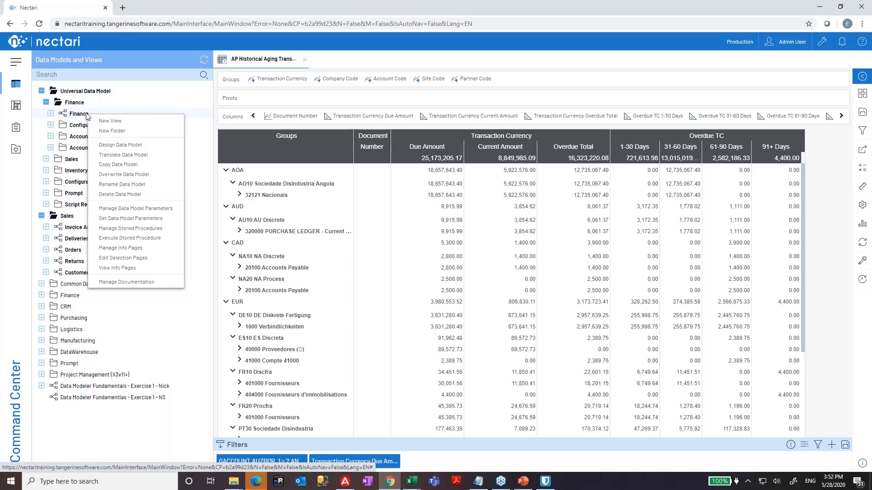
click(411, 482)
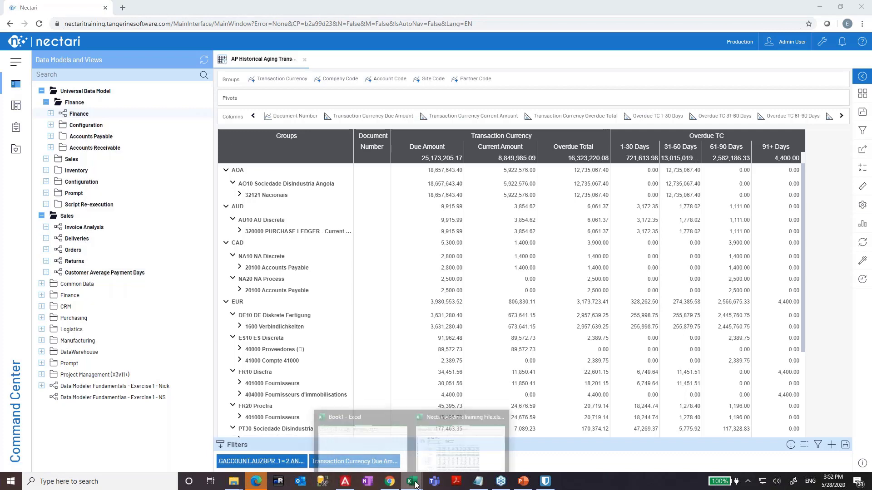
- Inspect cell G27's NecAccess formula for Finance Charge Income YTD, then show slide 11, Special Promotion & Next Steps
click(441, 445)
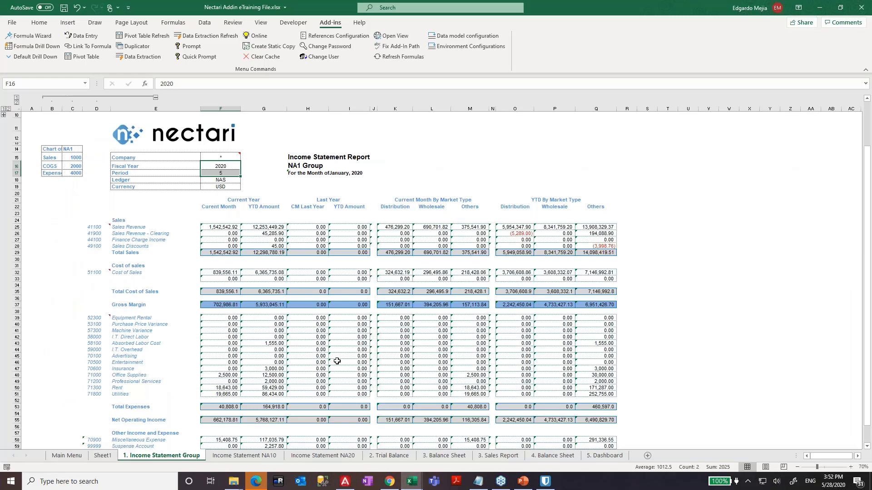
click(272, 240)
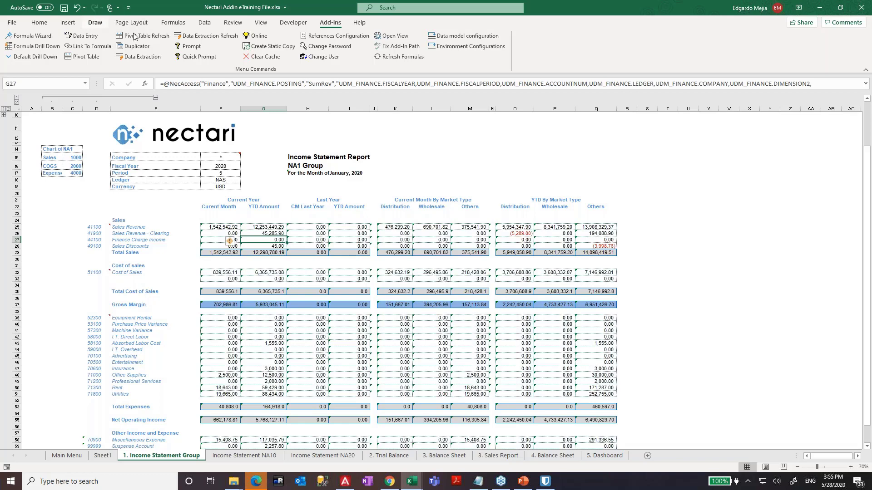
click(523, 482)
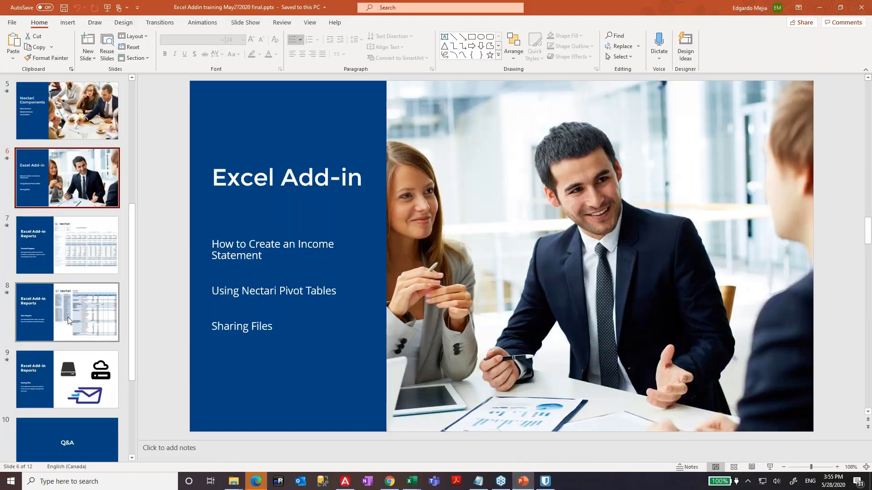
click(39, 371)
scroll(50, 357, down, 2)
click(53, 355)
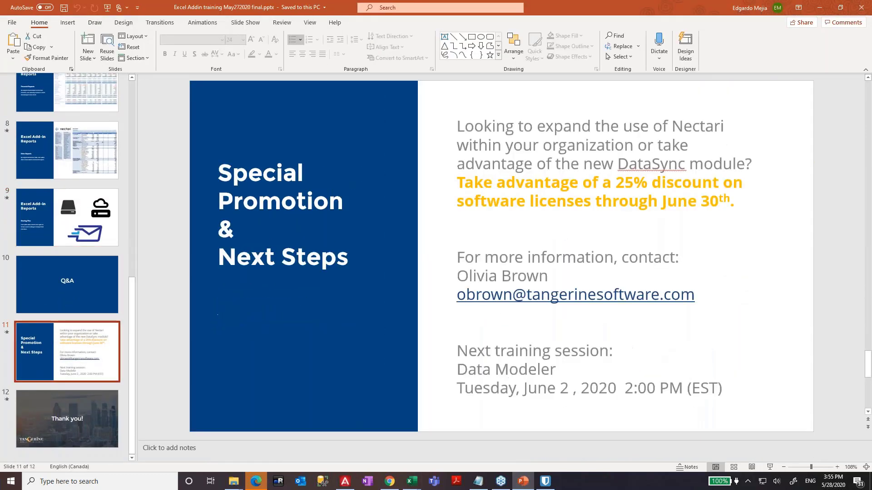